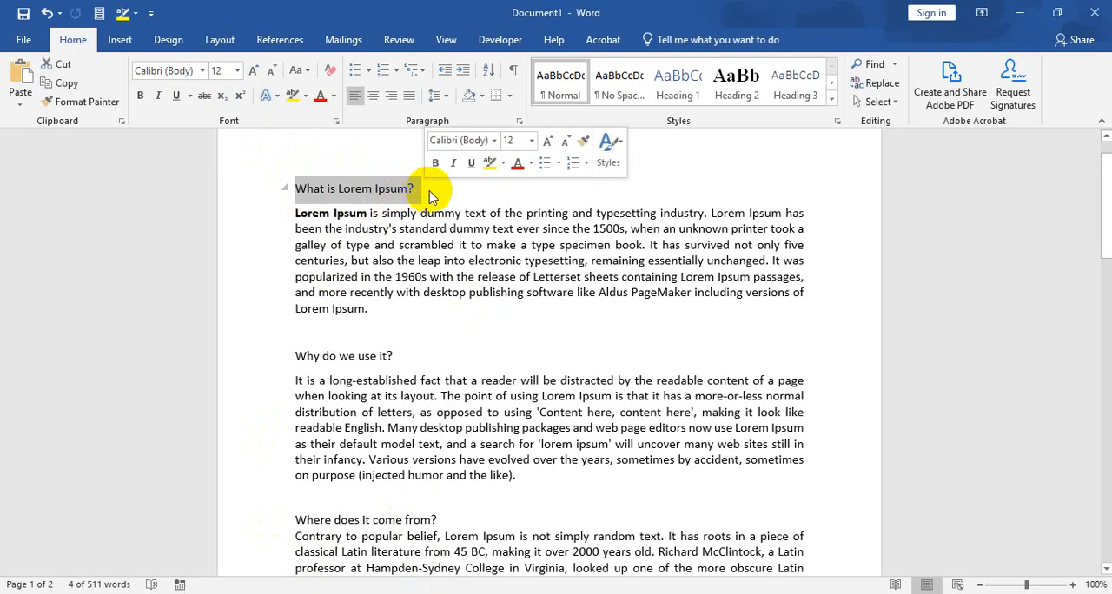
pyautogui.moveTo(291, 185); pyautogui.dragTo(417, 183)
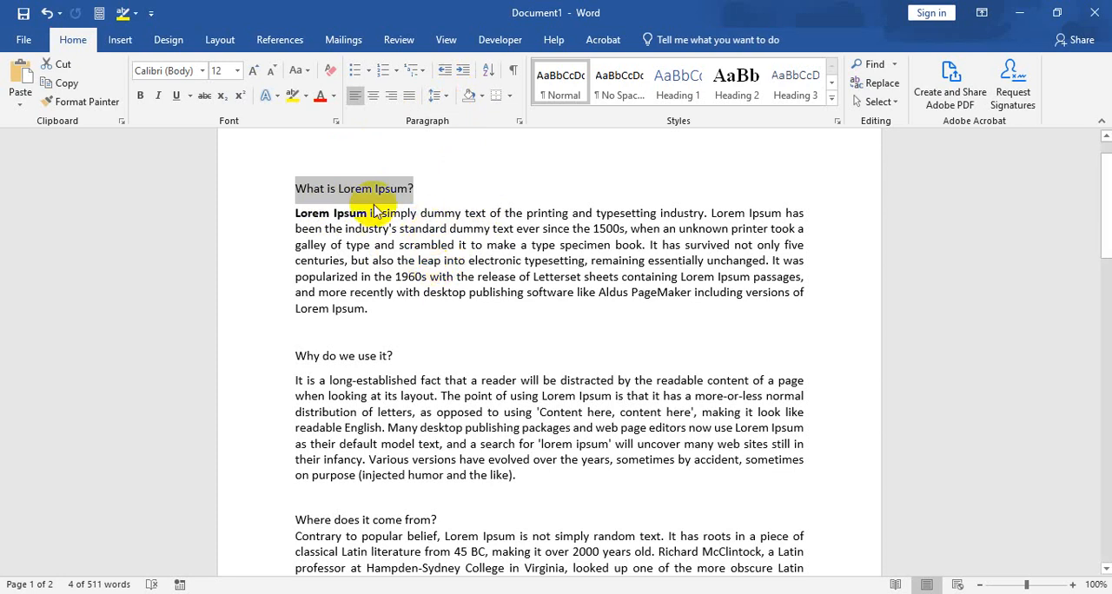
pyautogui.click(339, 190)
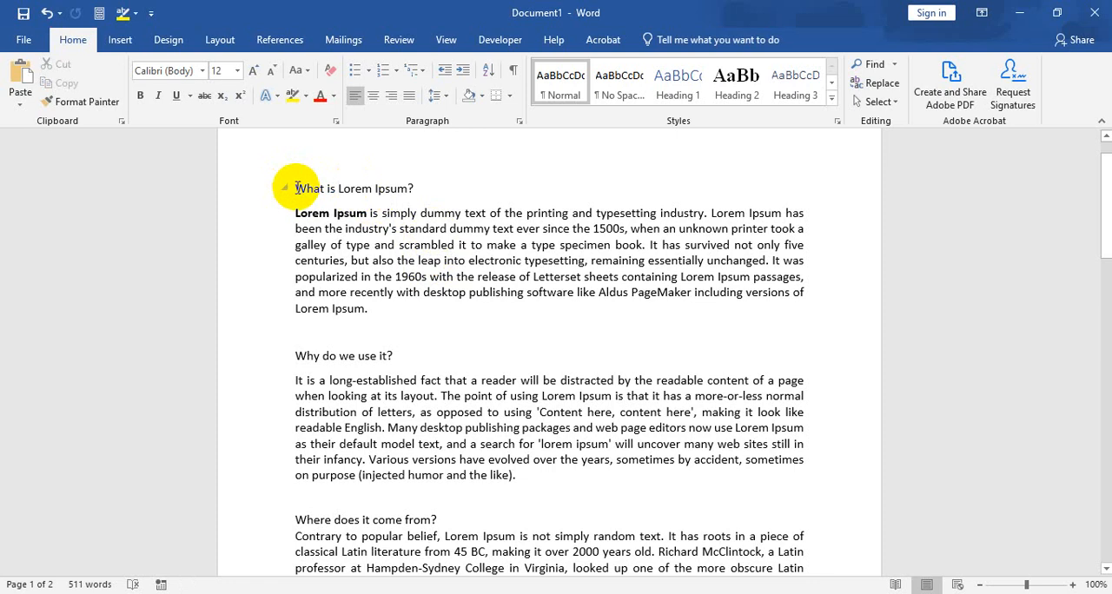
pyautogui.click(295, 187)
pyautogui.moveTo(295, 187); pyautogui.dragTo(407, 186)
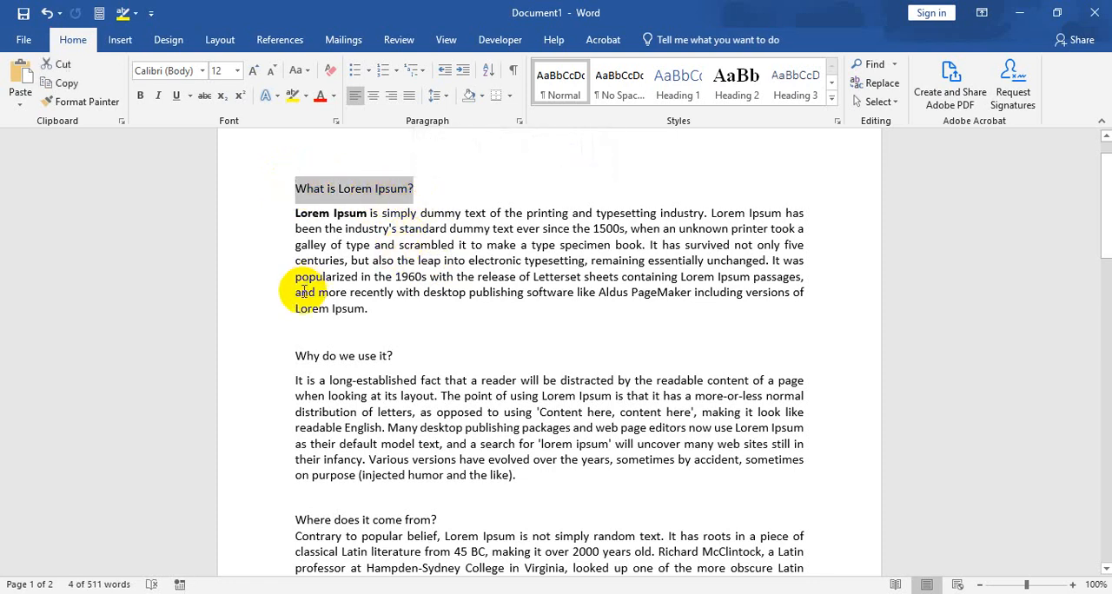
pyautogui.click(356, 326)
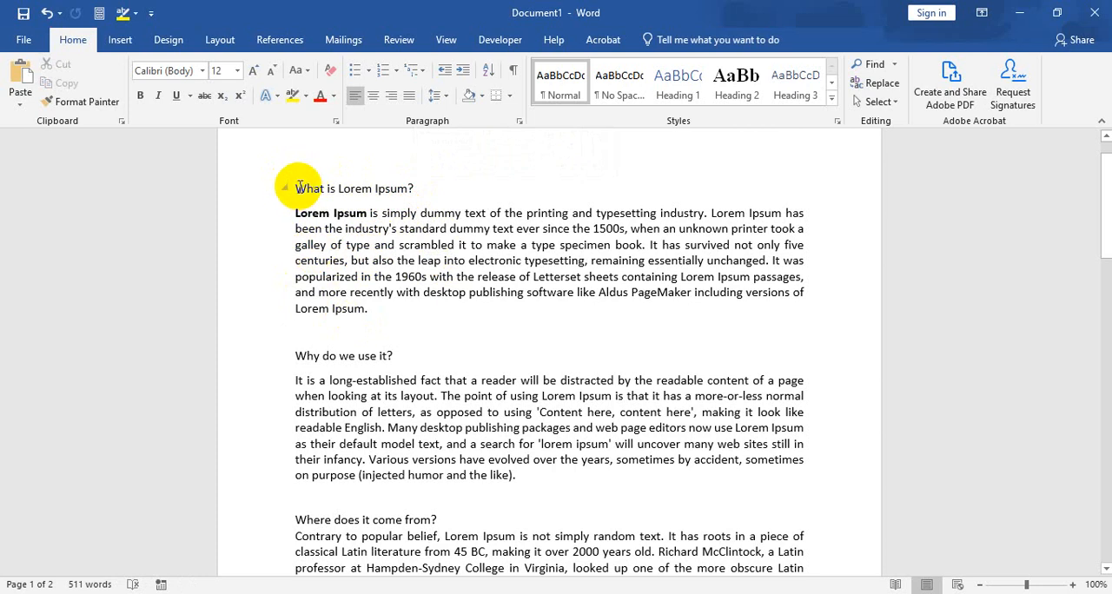
# Step: Preview different fonts from the font list on the heading "What is Lorem Ipsum?" without applying one
pyautogui.moveTo(299, 186); pyautogui.dragTo(415, 193)
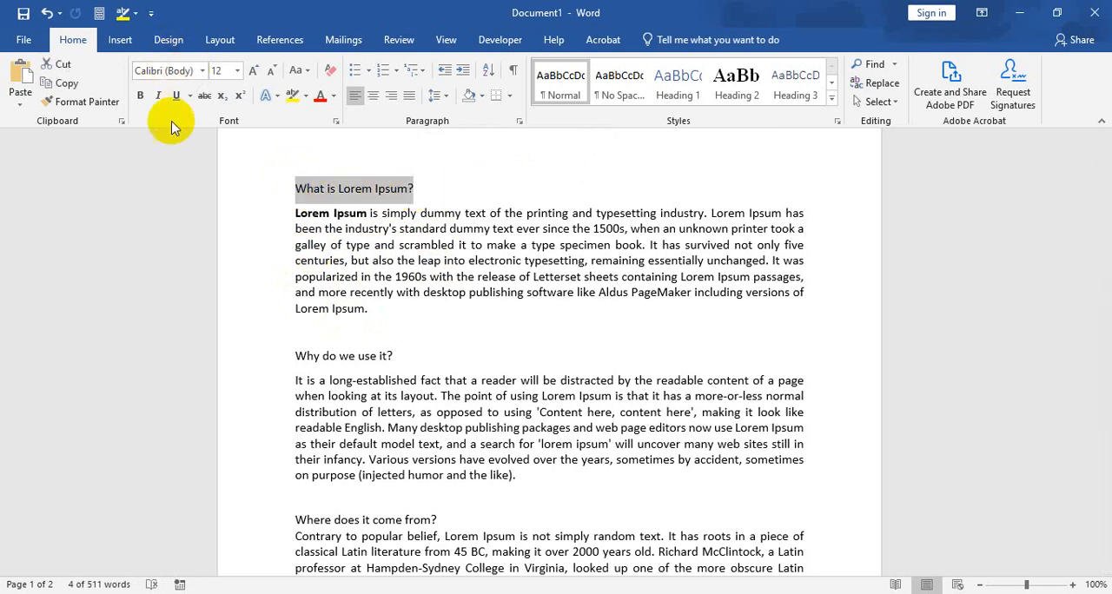
pyautogui.click(156, 73)
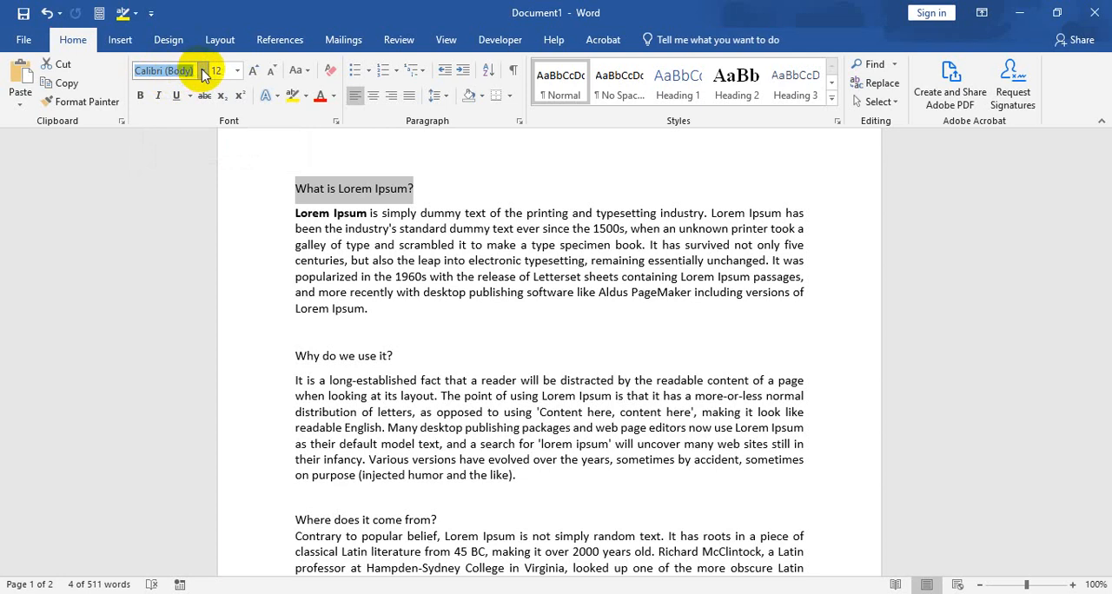
pyautogui.click(203, 72)
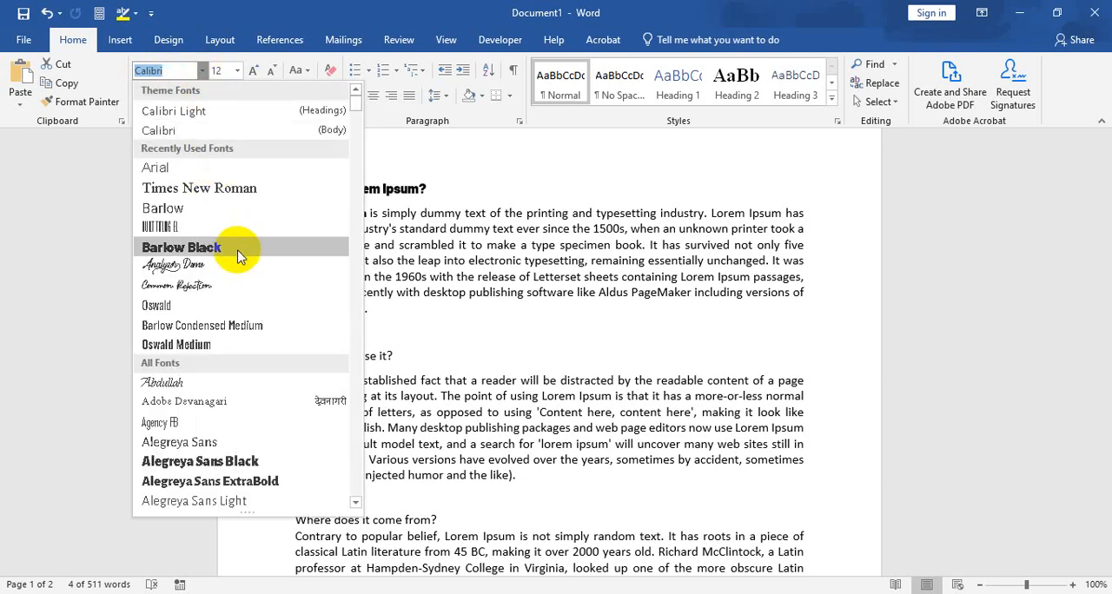
pyautogui.scroll(-4, 260, 291)
pyautogui.scroll(-4, 236, 250)
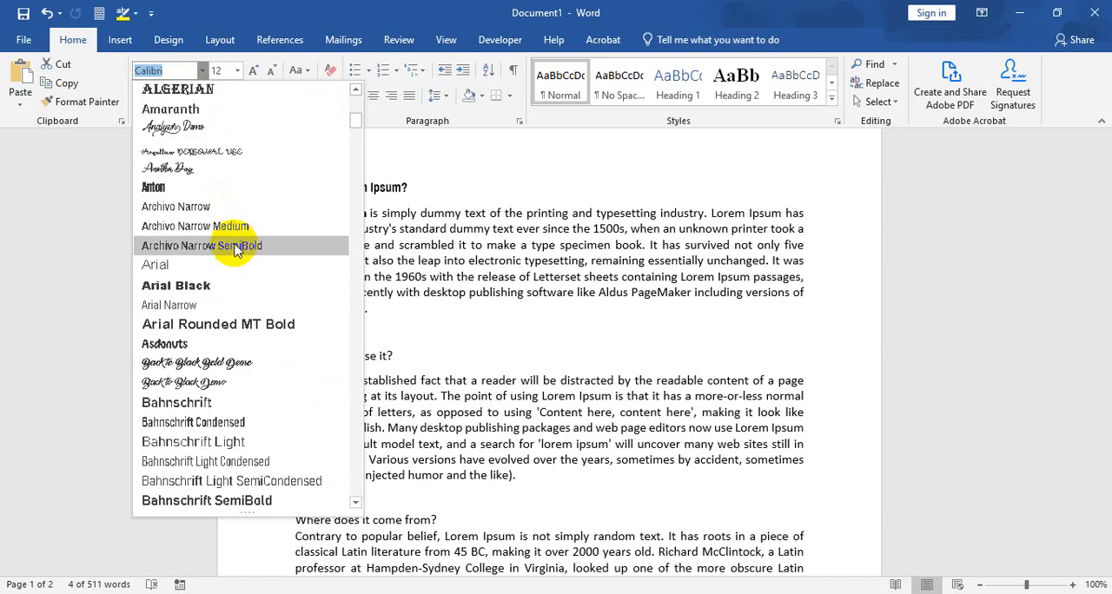
pyautogui.scroll(-4, 236, 248)
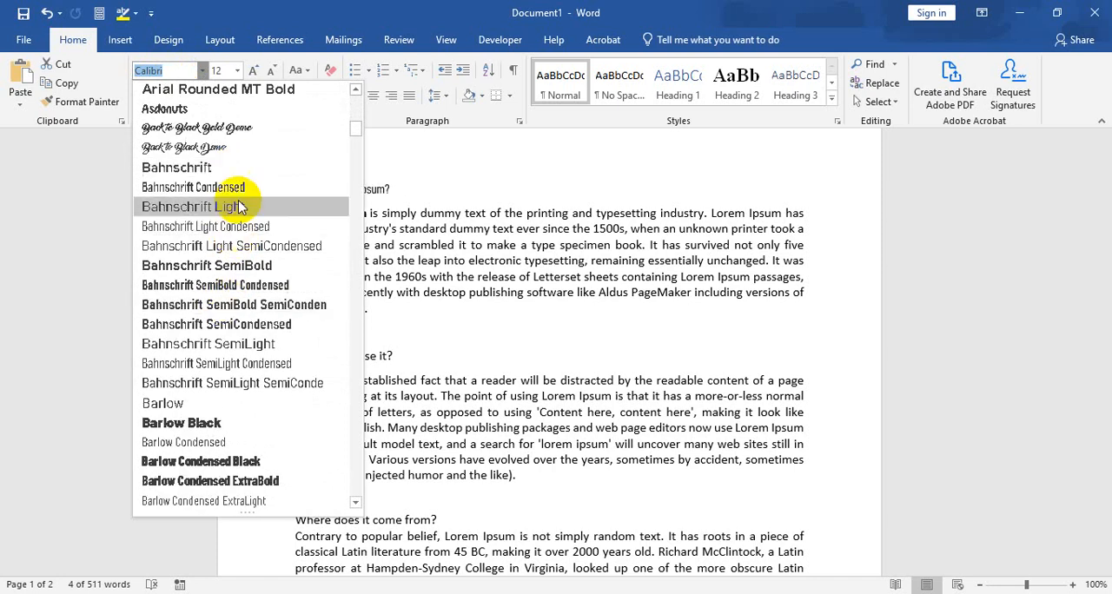
pyautogui.scroll(2, 195, 174)
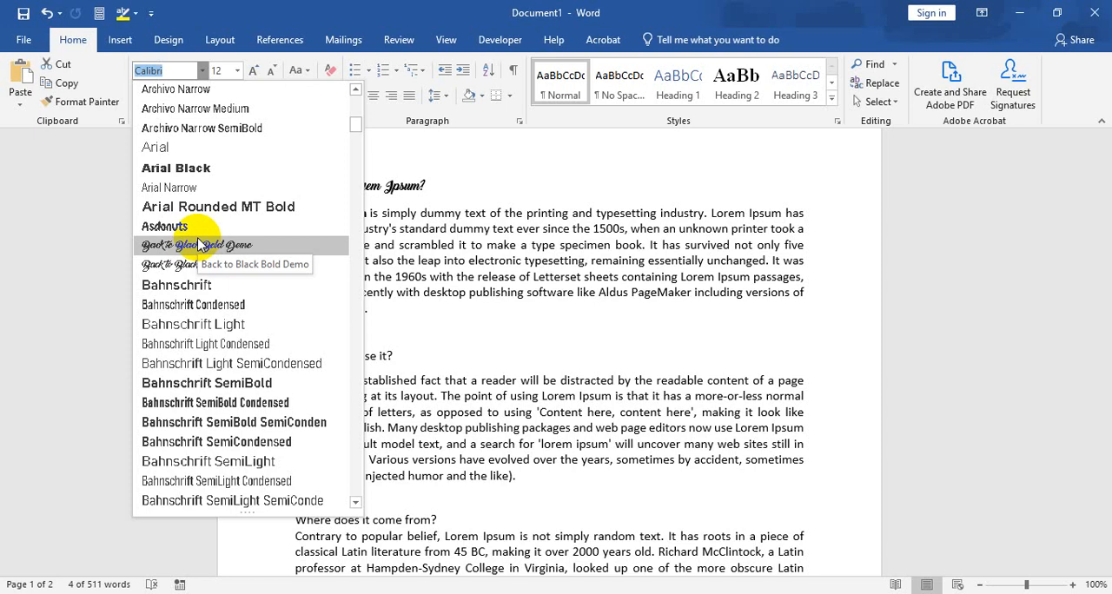
pyautogui.click(492, 238)
# Step: Preview different fonts on the "What is Lorem Ipsum?" heading together with its paragraph, without applying any of them
pyautogui.moveTo(370, 311); pyautogui.dragTo(294, 185)
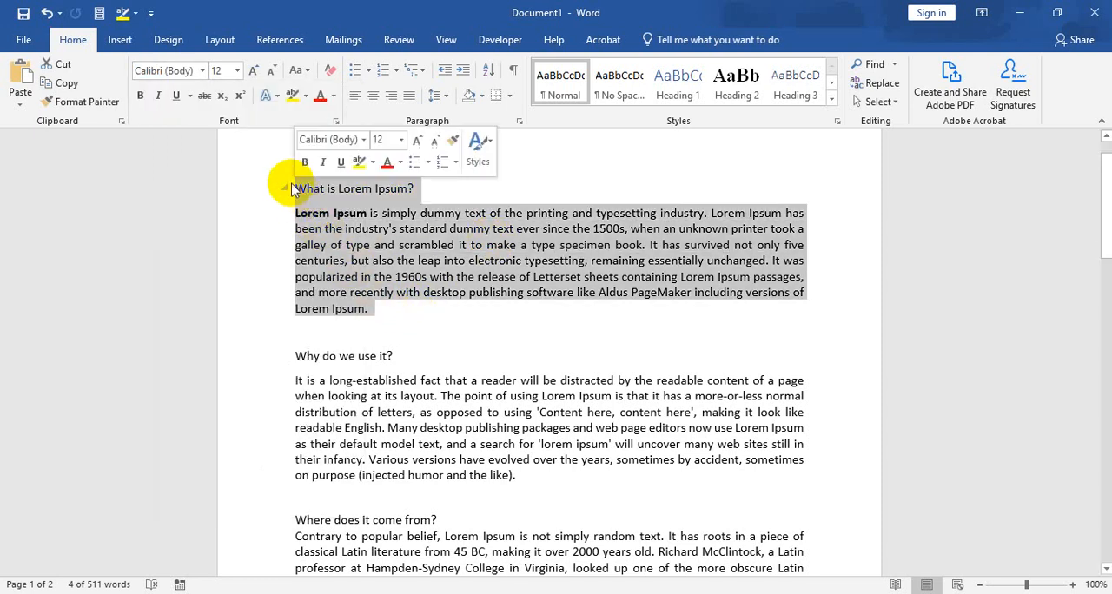
pyautogui.click(203, 71)
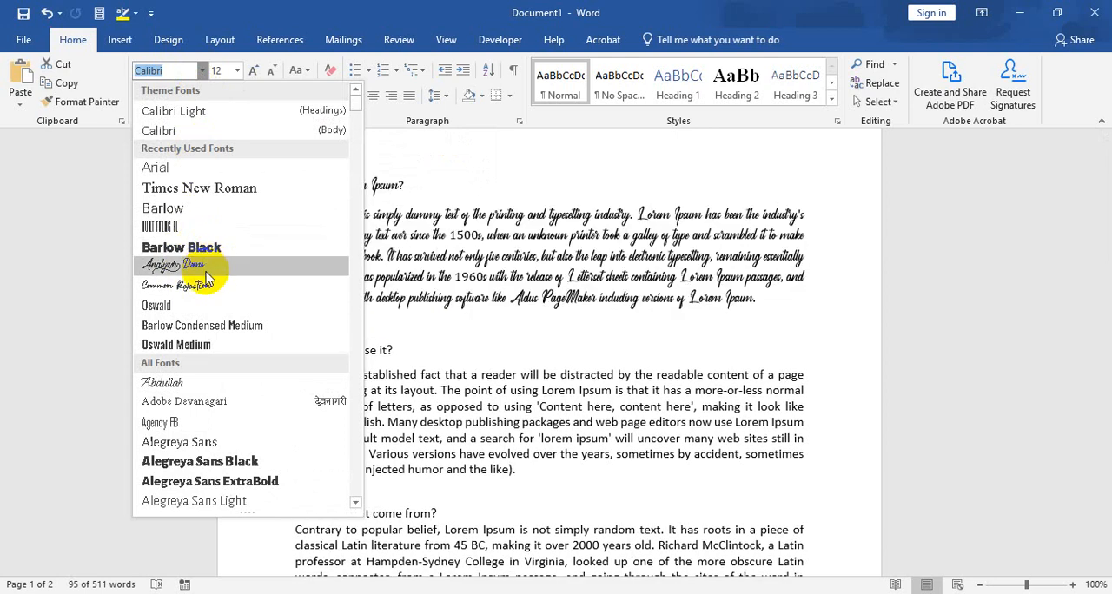
pyautogui.scroll(-3, 226, 369)
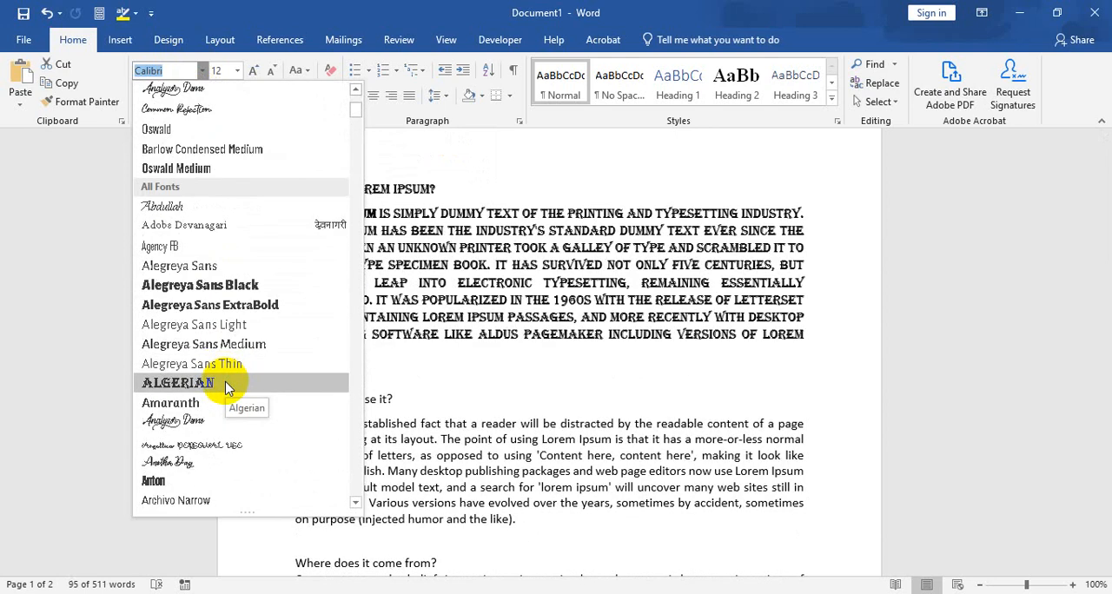
pyautogui.scroll(-3, 226, 388)
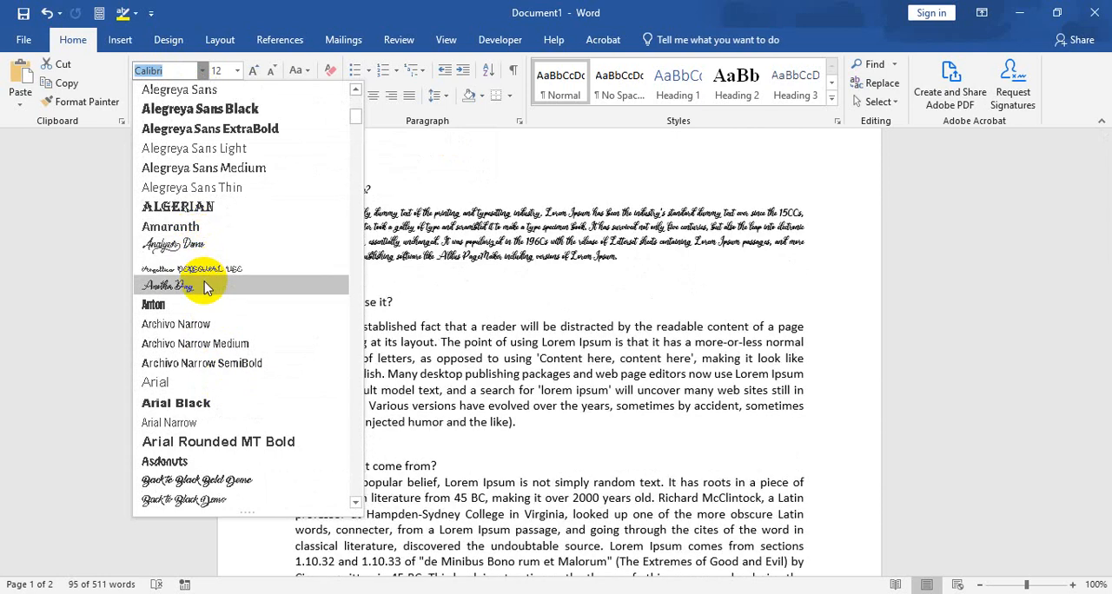
pyautogui.scroll(-3, 207, 286)
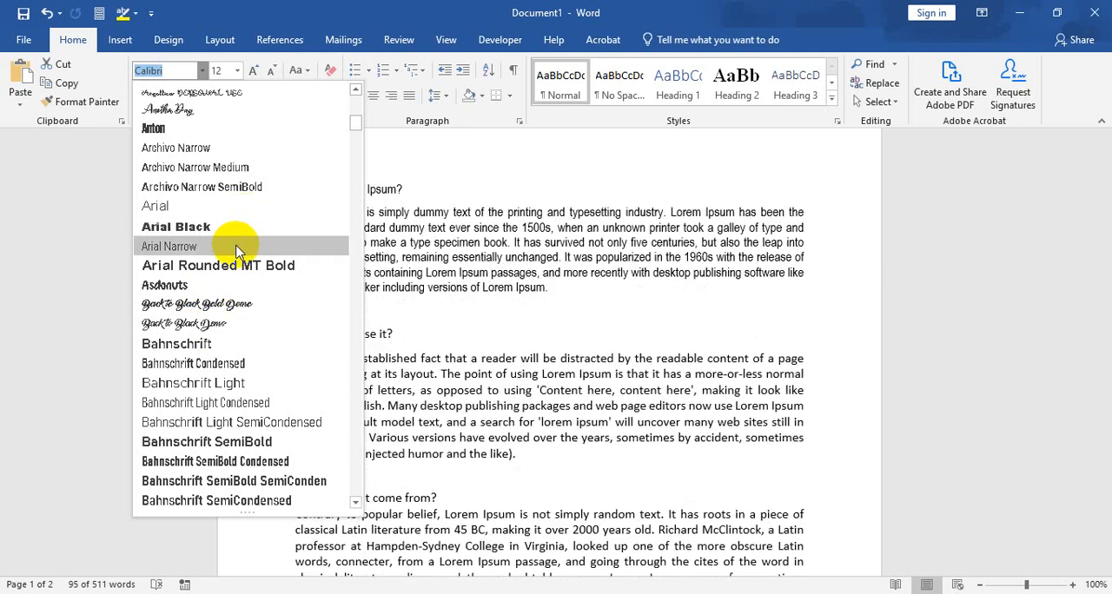
pyautogui.scroll(-3, 245, 247)
pyautogui.scroll(-2, 247, 247)
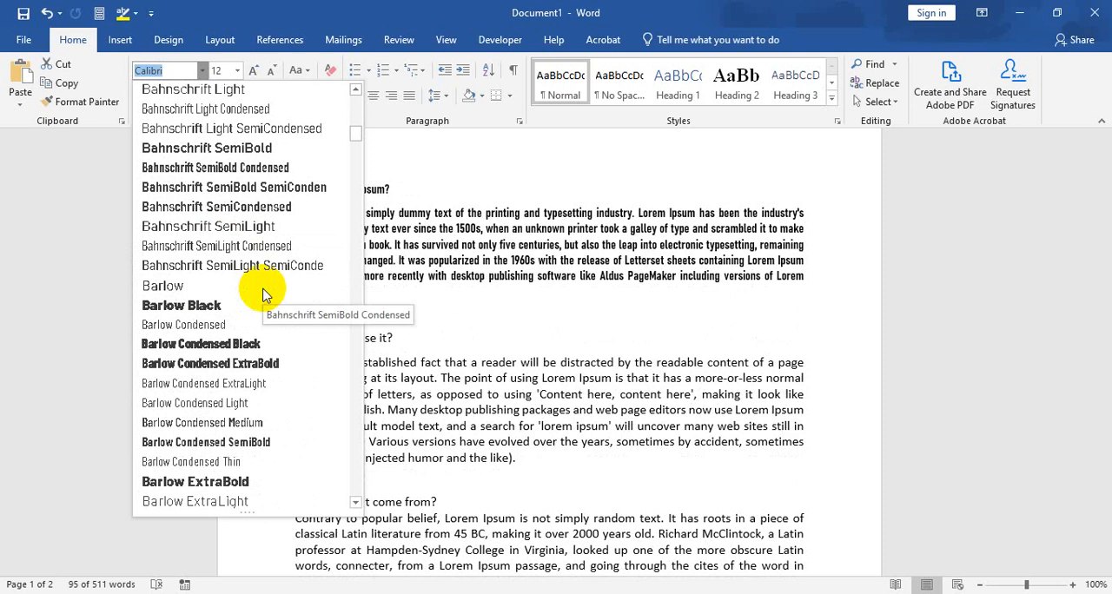
pyautogui.scroll(-4, 264, 261)
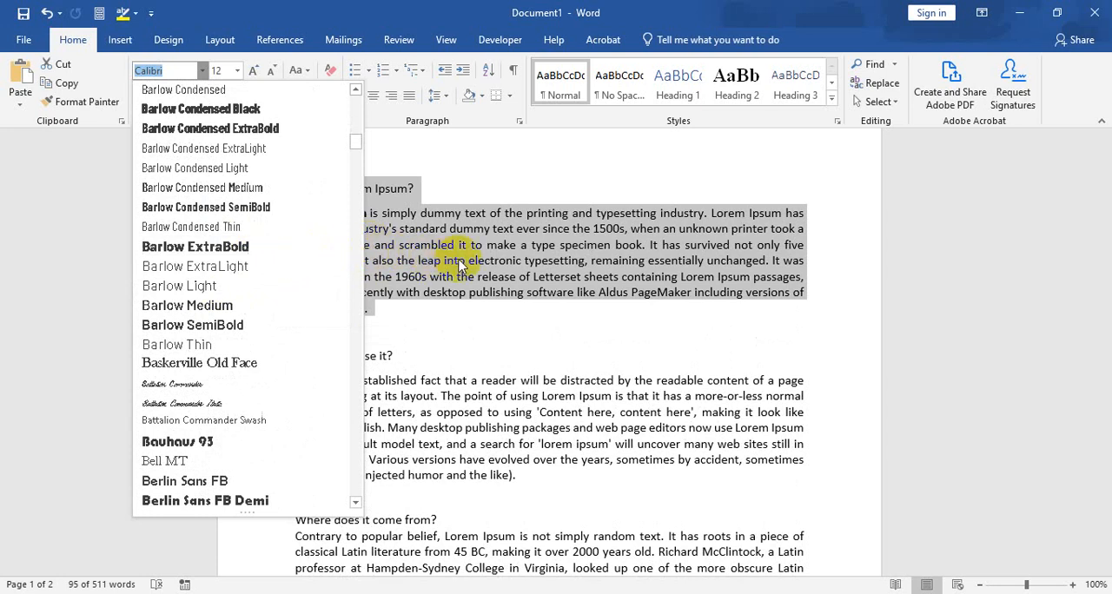
pyautogui.press('Escape')
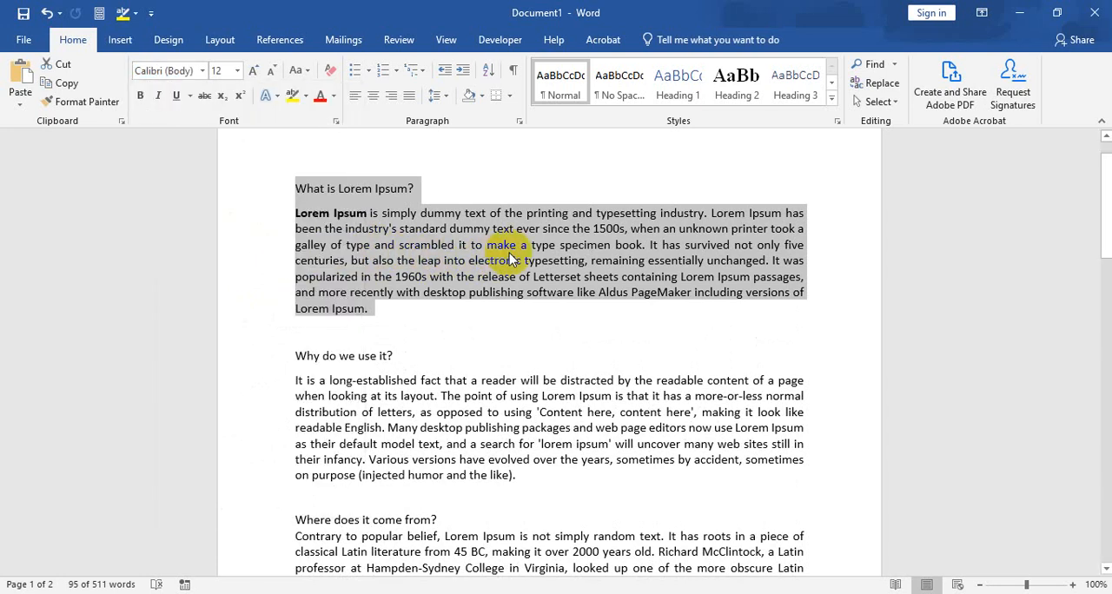
pyautogui.click(508, 259)
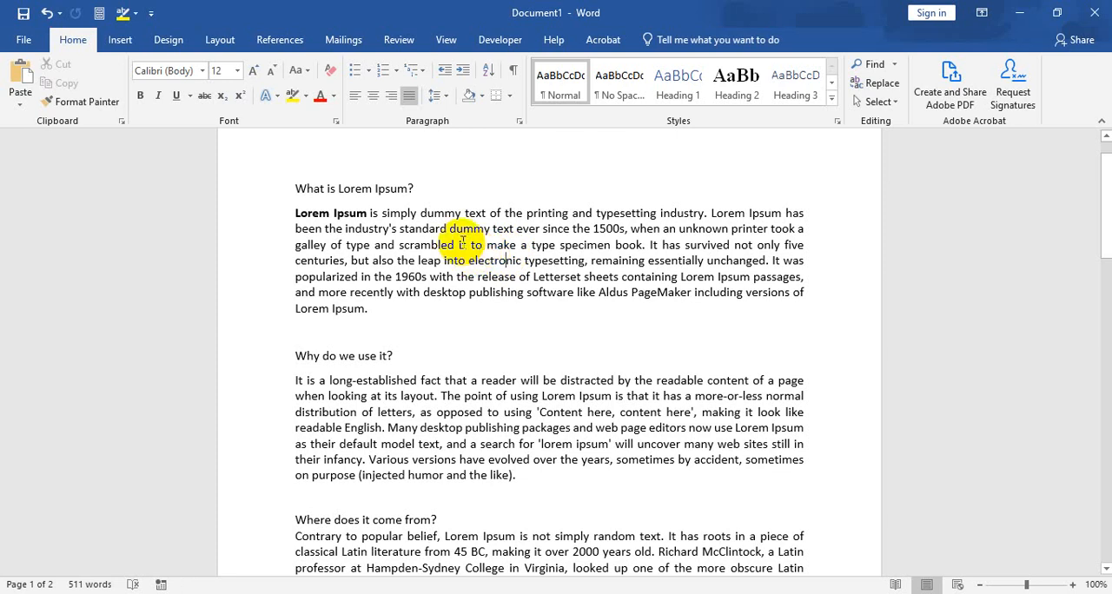
# Step: Browse the complete list of installed fonts down to its end and back, without choosing one
pyautogui.click(156, 72)
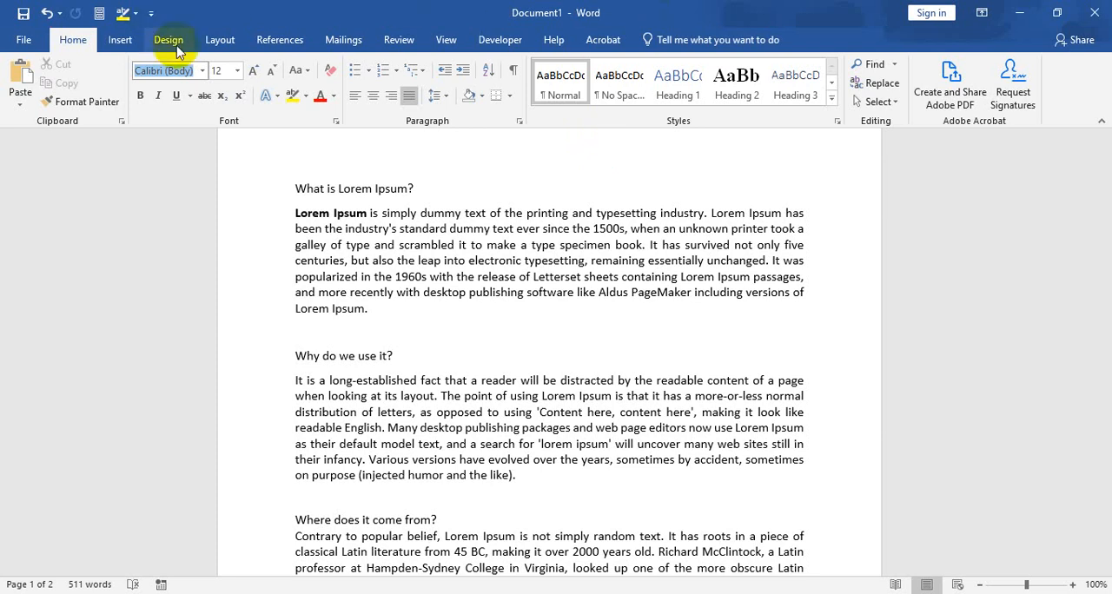
pyautogui.click(201, 71)
pyautogui.scroll(-10, 223, 322)
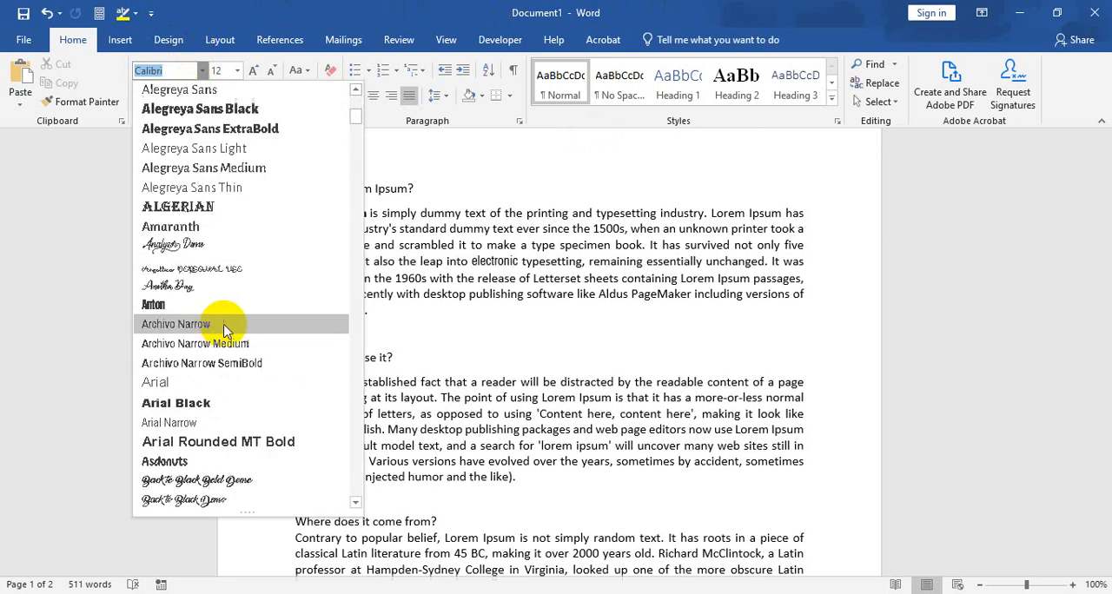
pyautogui.moveTo(356, 130); pyautogui.dragTo(355, 281)
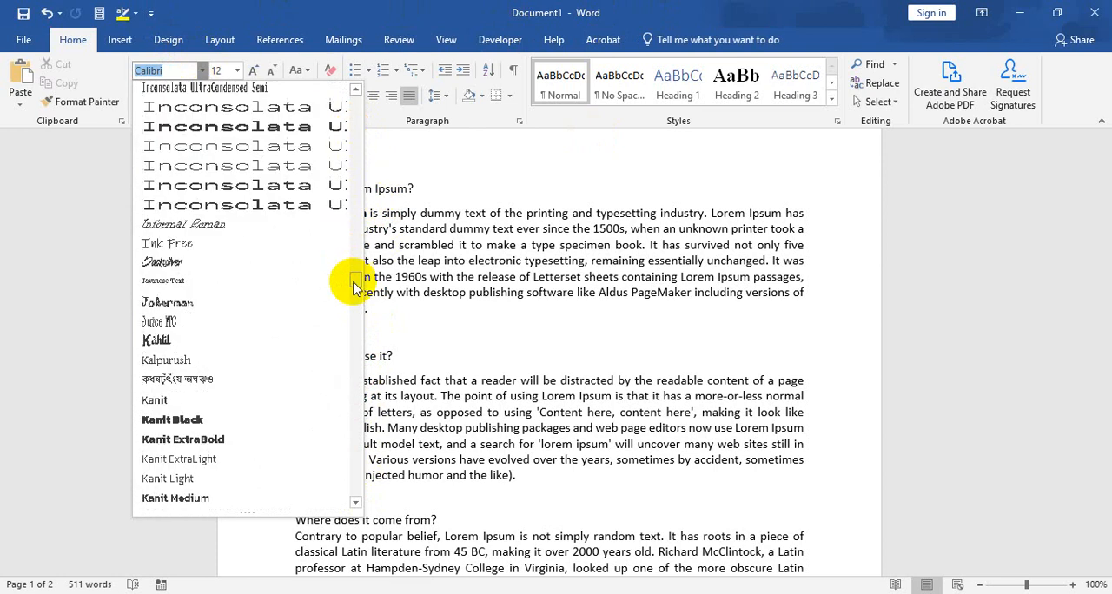
pyautogui.scroll(-12, 213, 417)
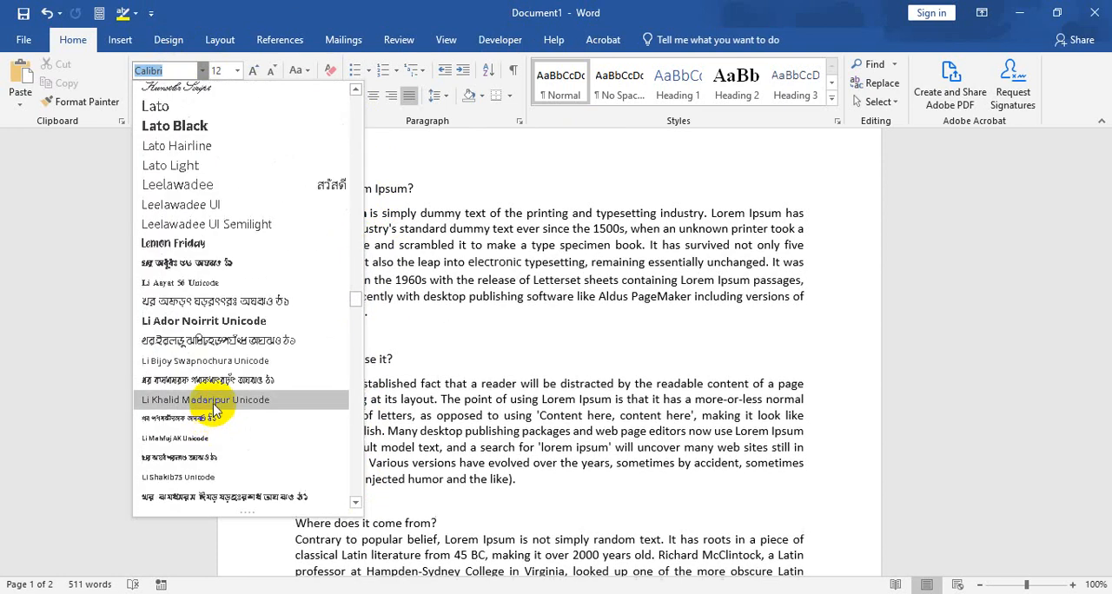
pyautogui.scroll(-1, 213, 383)
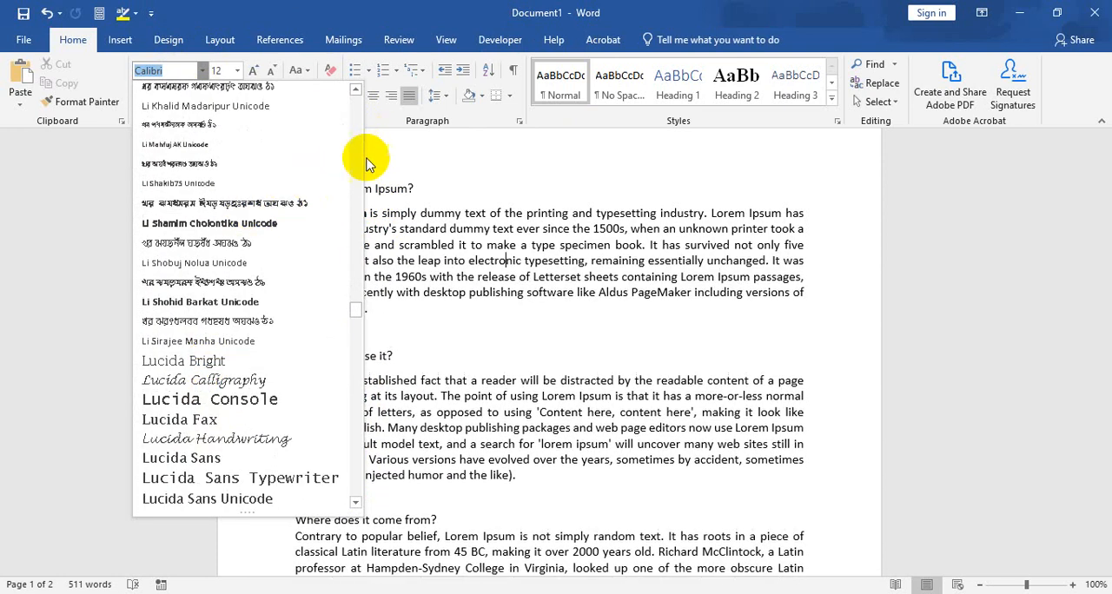
pyautogui.moveTo(354, 309); pyautogui.dragTo(355, 483)
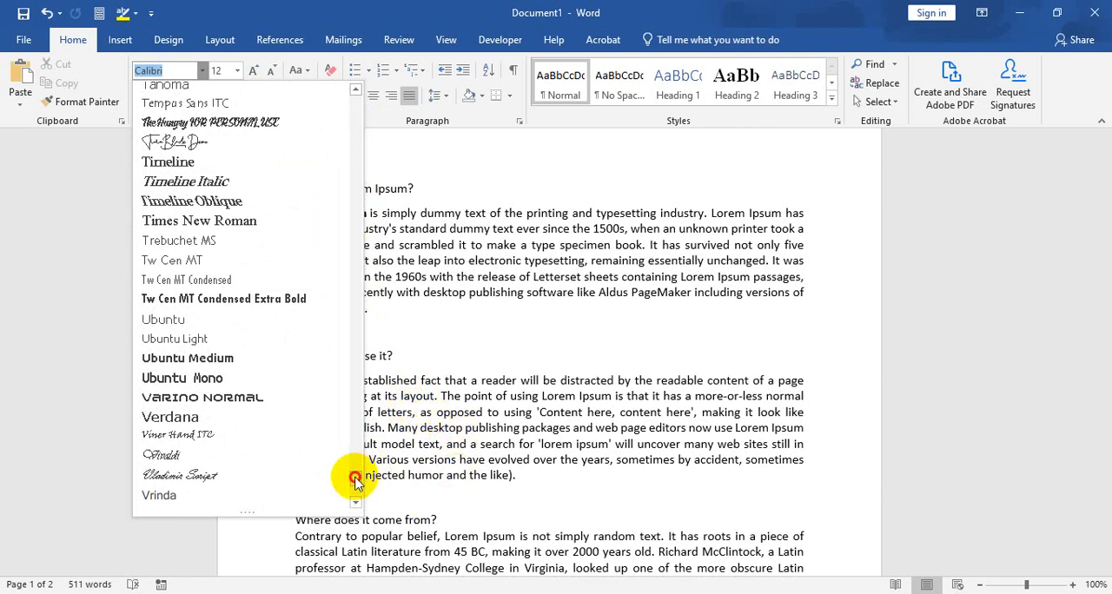
pyautogui.moveTo(357, 477); pyautogui.dragTo(357, 126)
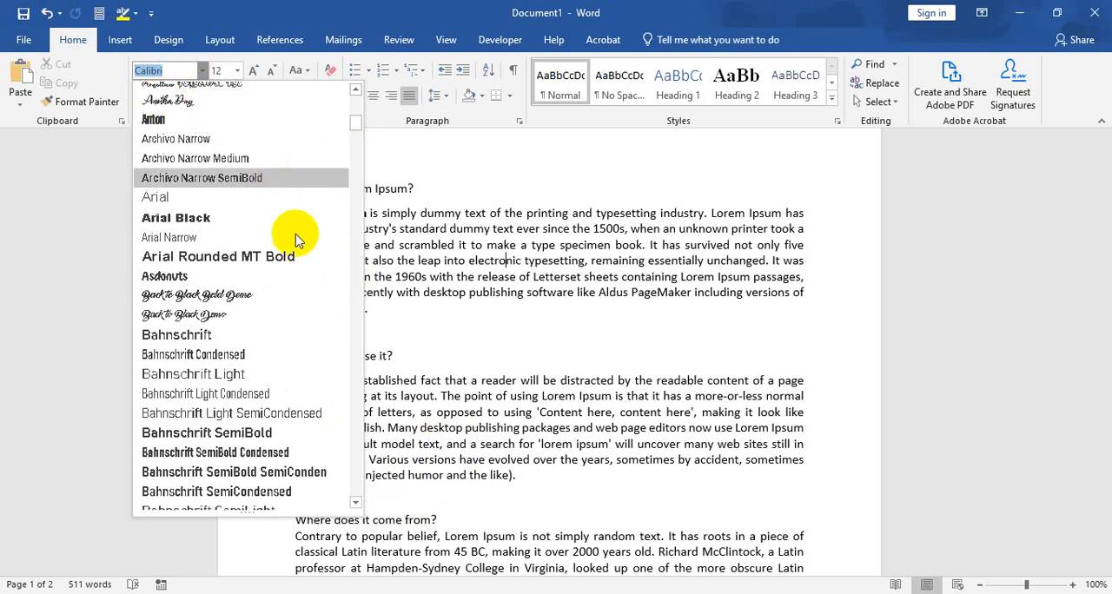
pyautogui.click(354, 266)
# Step: Change the font of the heading "What is Lorem Ipsum?" to Anton
pyautogui.moveTo(296, 185); pyautogui.dragTo(417, 189)
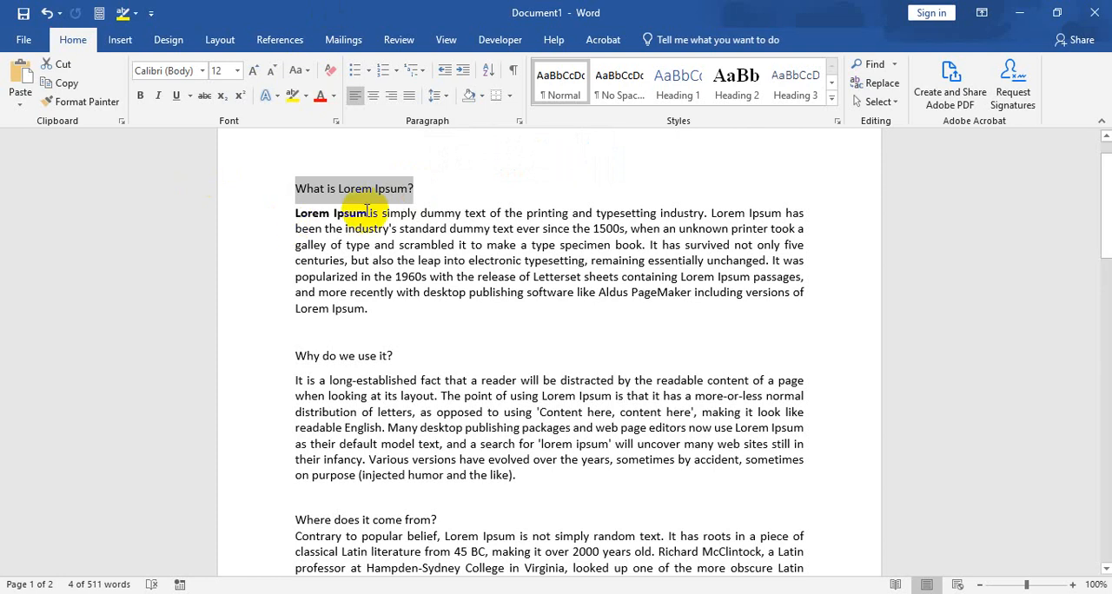
pyautogui.click(201, 71)
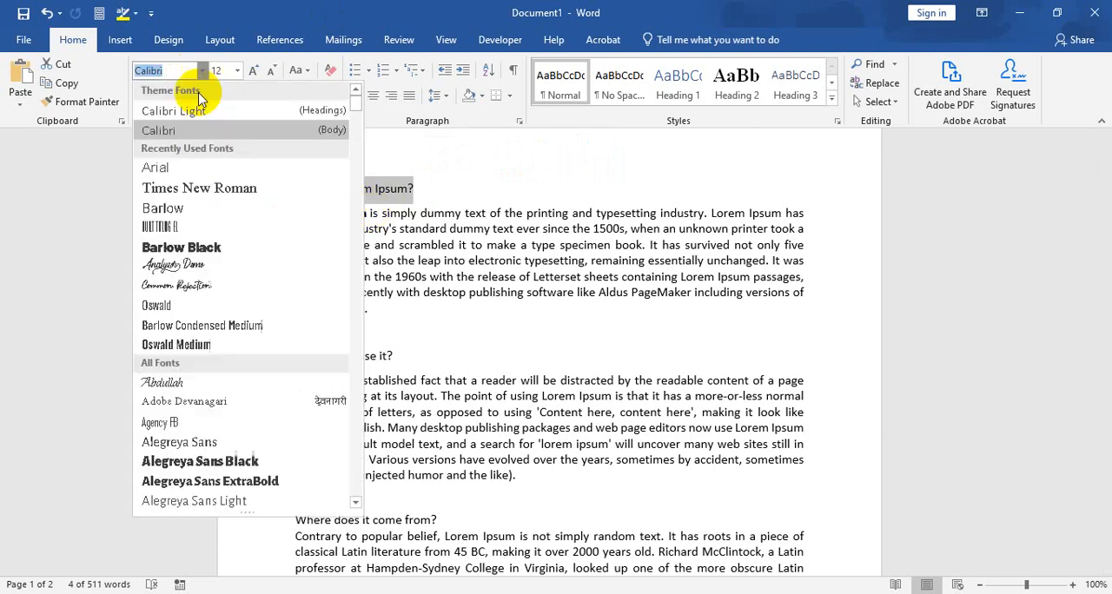
pyautogui.scroll(-4, 239, 261)
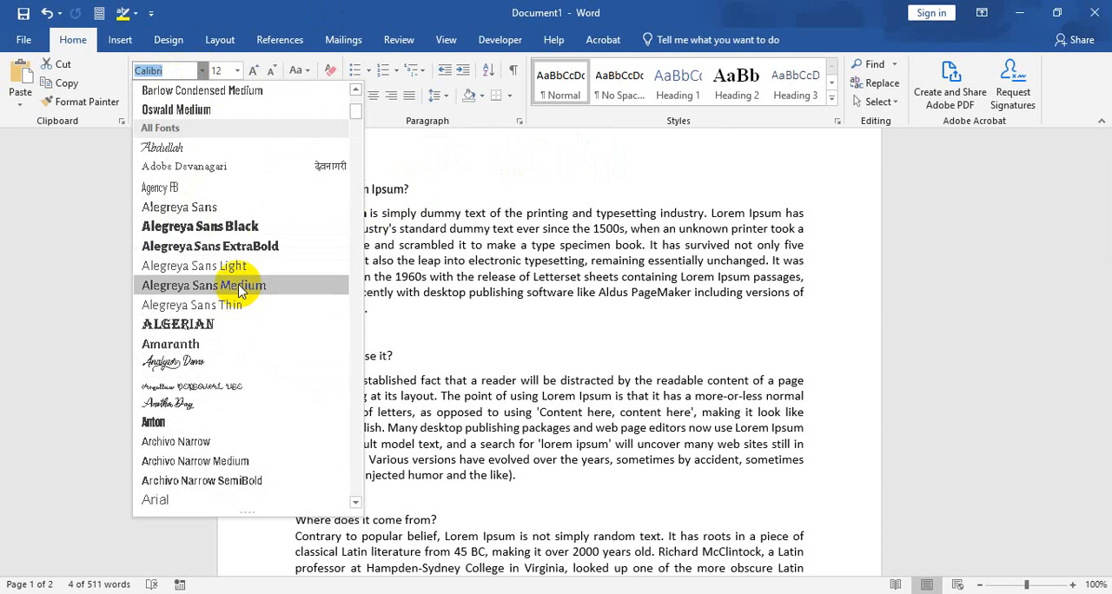
pyautogui.scroll(-1, 243, 269)
pyautogui.scroll(-3, 237, 348)
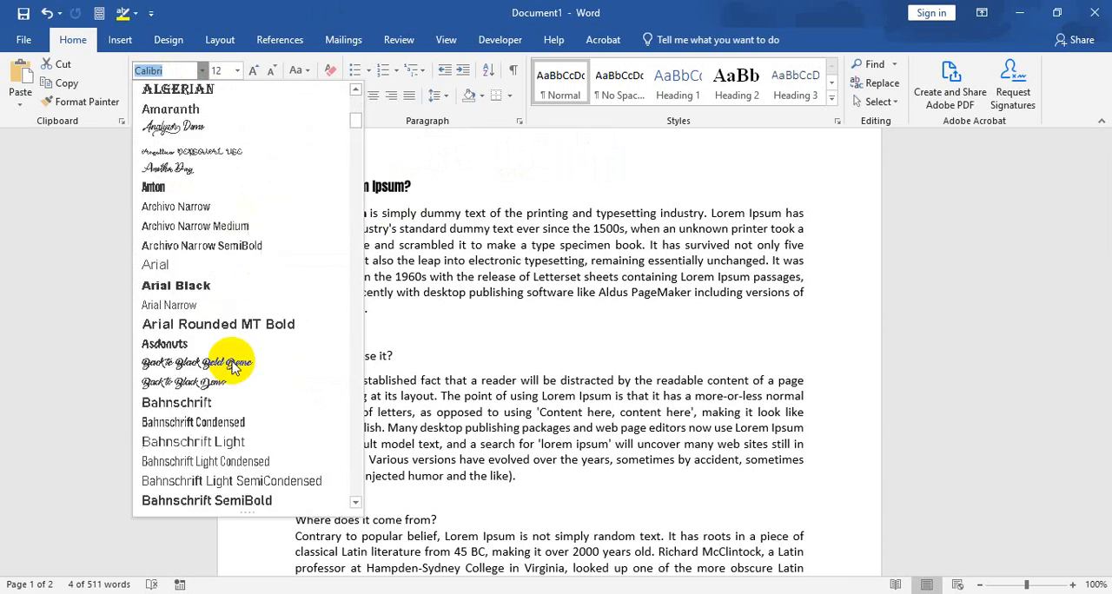
pyautogui.click(204, 191)
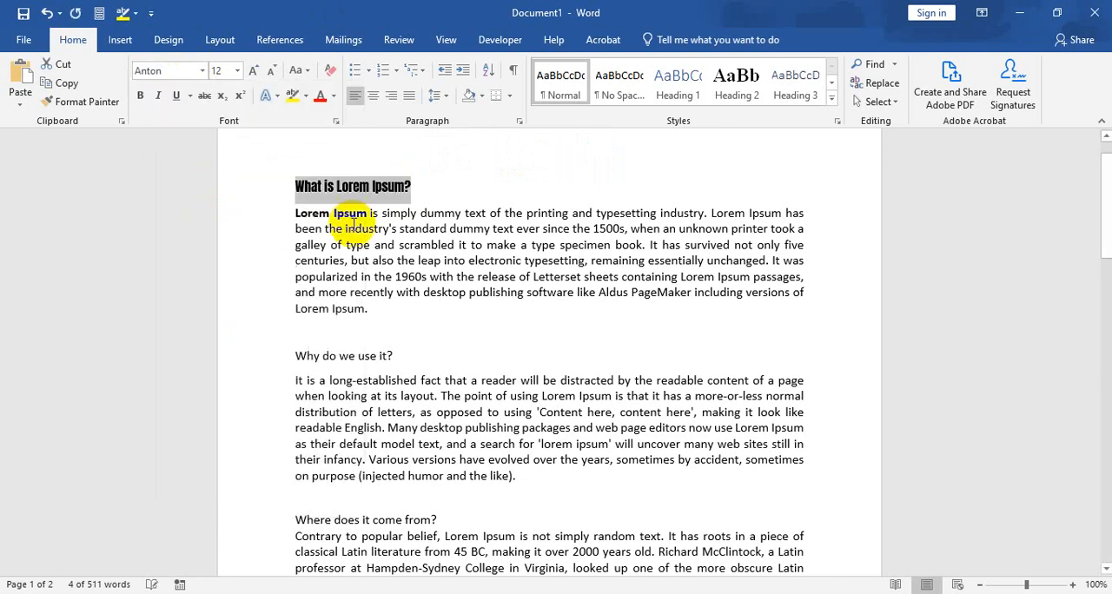
pyautogui.click(426, 187)
pyautogui.moveTo(419, 188); pyautogui.dragTo(280, 178)
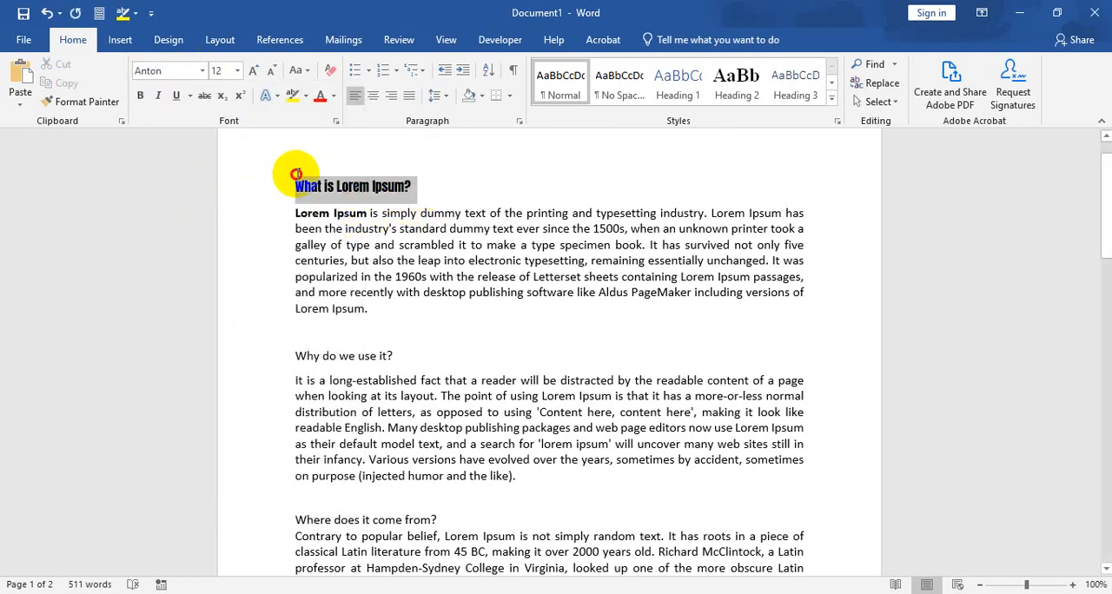
pyautogui.click(513, 306)
pyautogui.moveTo(358, 230); pyautogui.dragTo(420, 252)
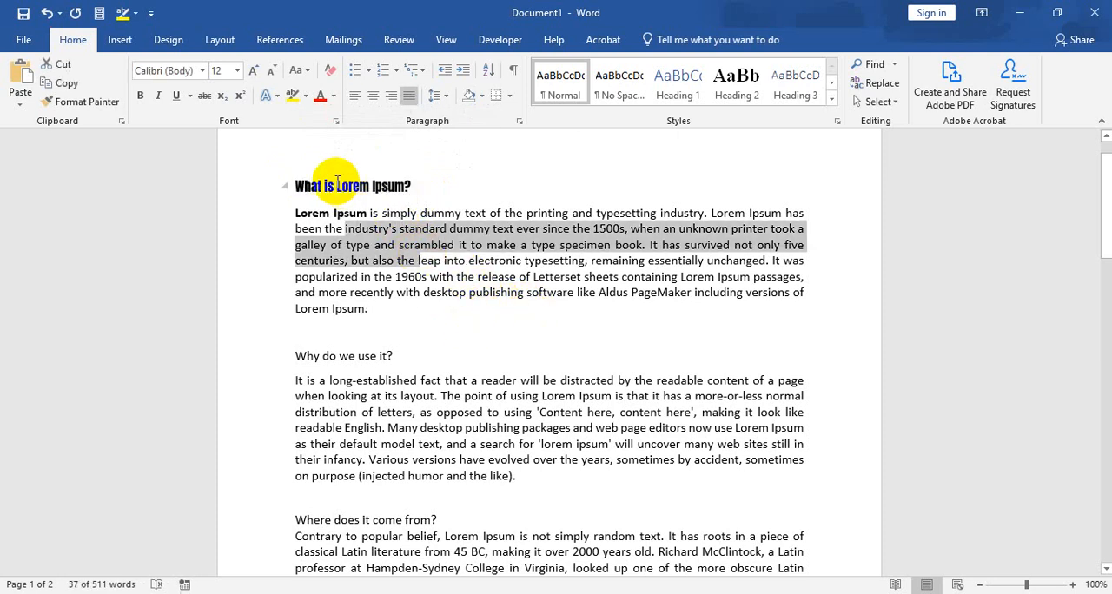
pyautogui.moveTo(313, 184); pyautogui.dragTo(381, 184)
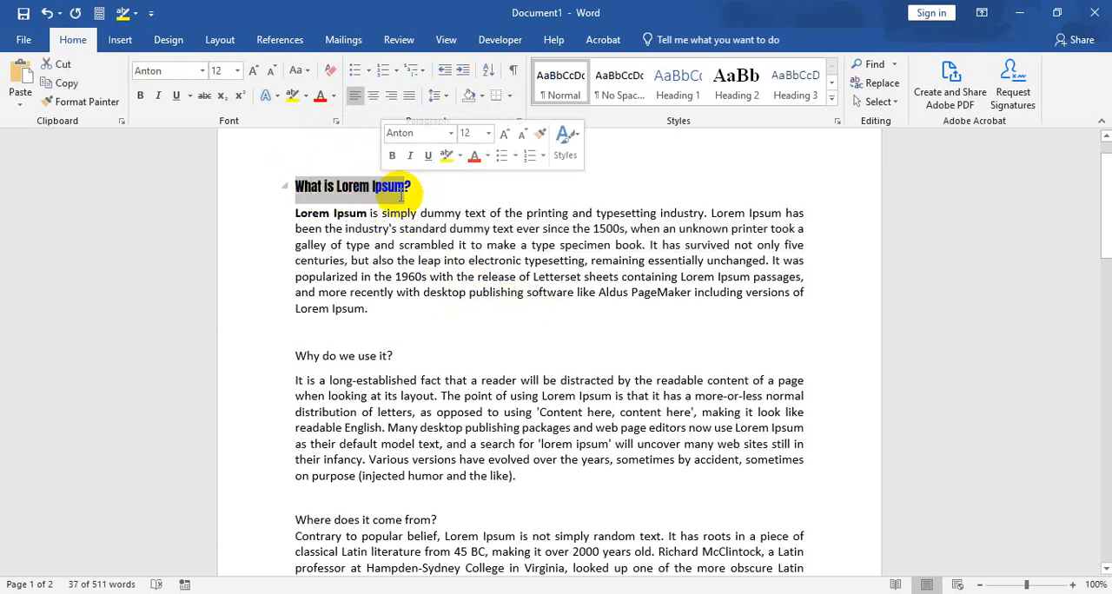
pyautogui.click(347, 230)
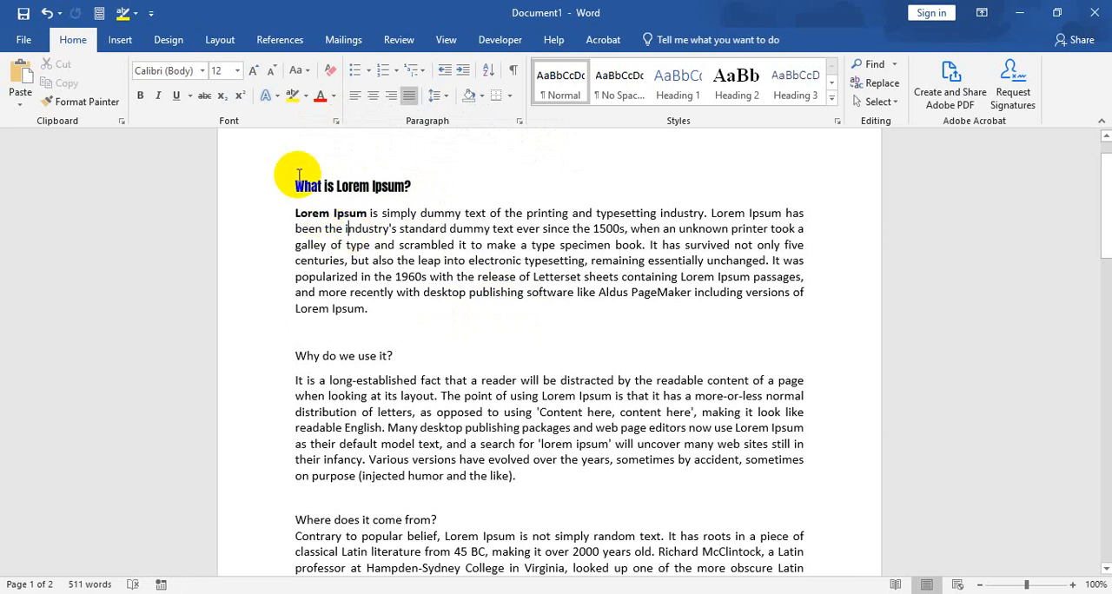
pyautogui.moveTo(293, 184); pyautogui.dragTo(415, 183)
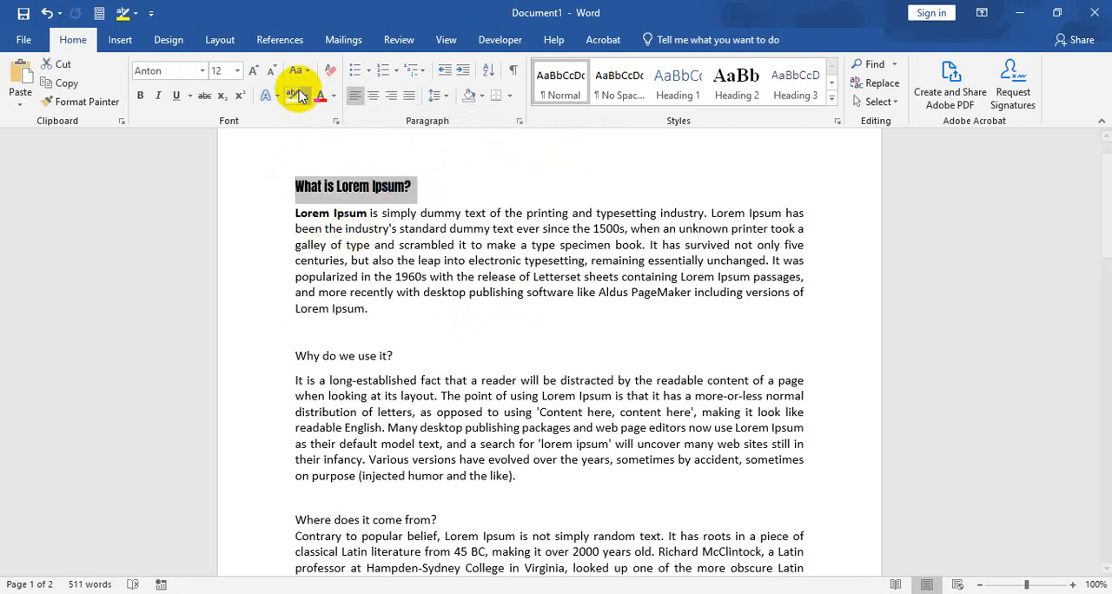
pyautogui.click(238, 71)
pyautogui.click(239, 71)
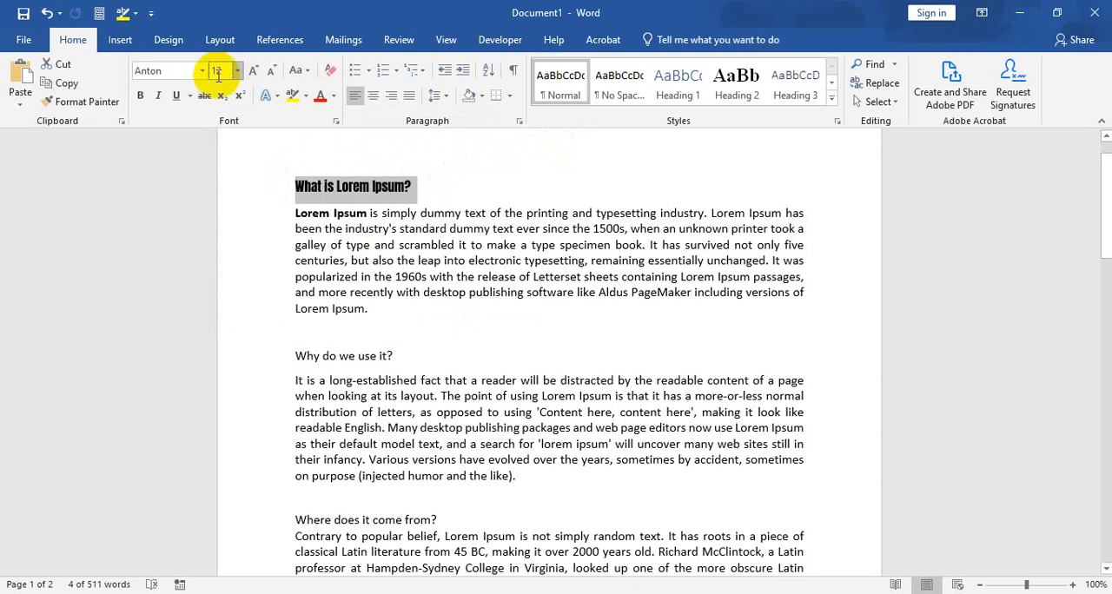
pyautogui.click(223, 71)
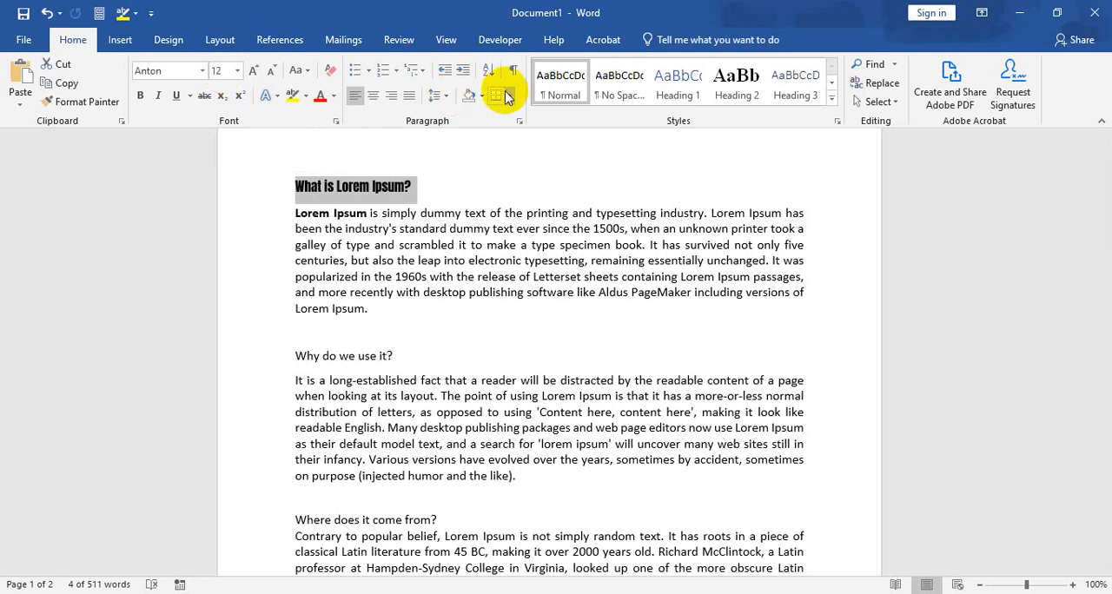
pyautogui.click(239, 71)
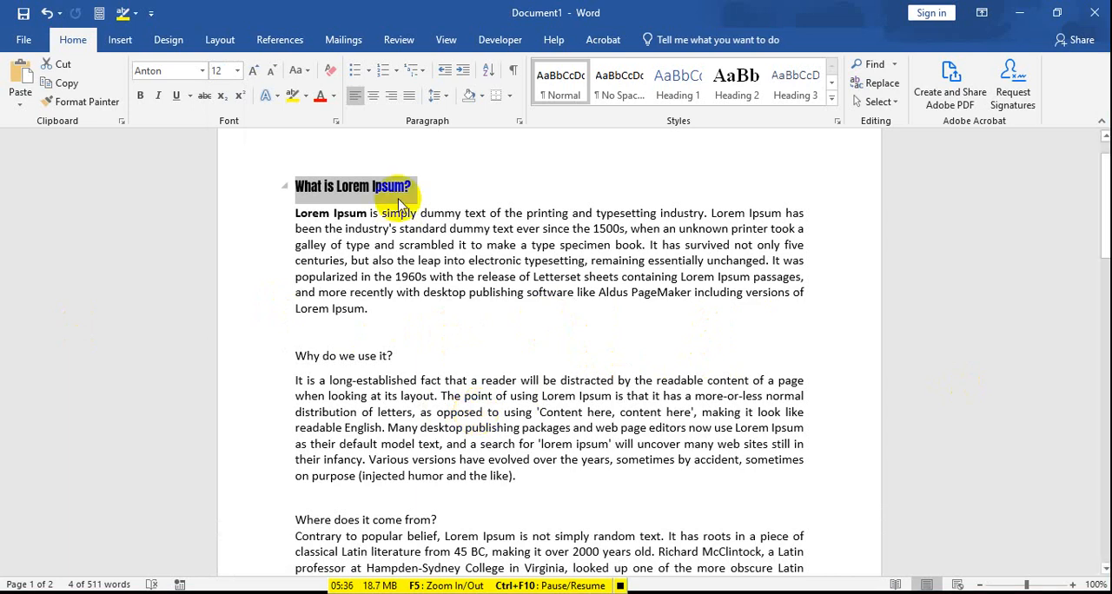
pyautogui.click(460, 259)
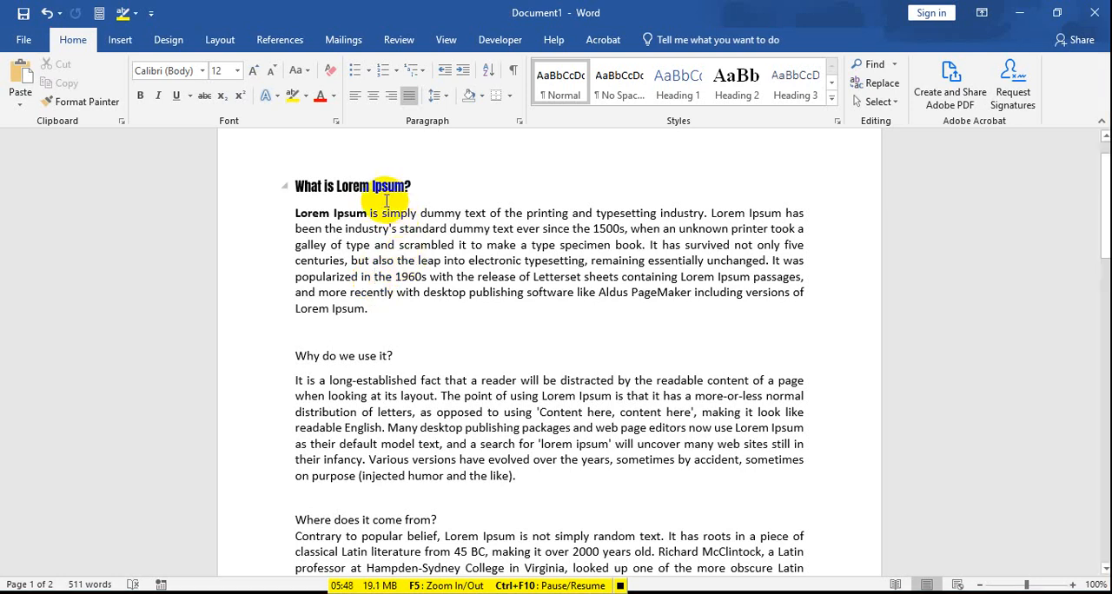
# Step: Set the font size of the heading "What is Lorem Ipsum?" to 24
pyautogui.doubleClick(301, 190)
pyautogui.moveTo(301, 189); pyautogui.dragTo(413, 205)
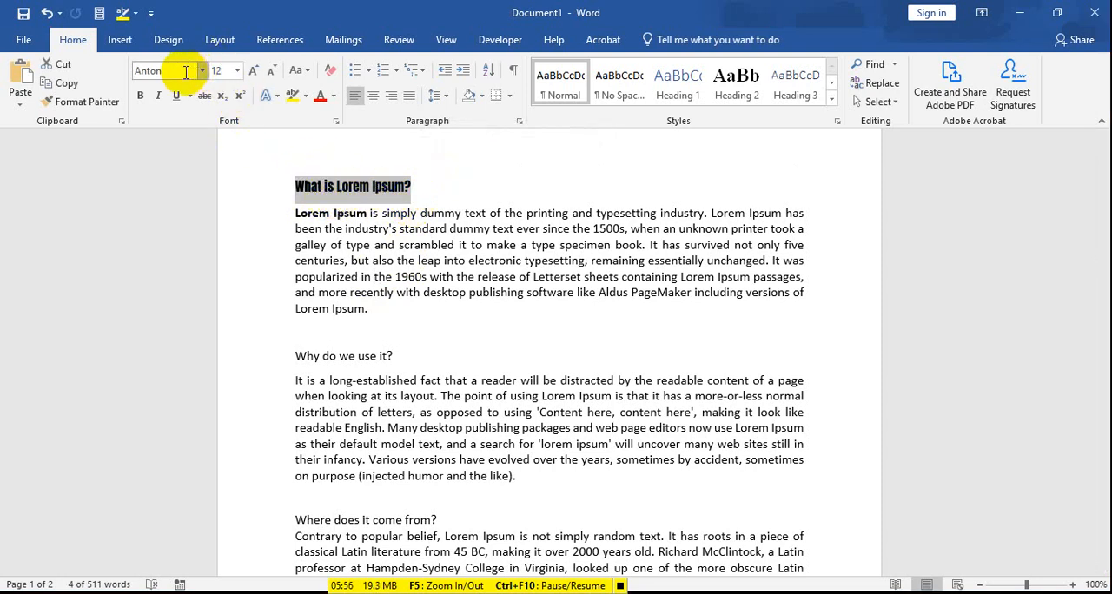
pyautogui.click(237, 70)
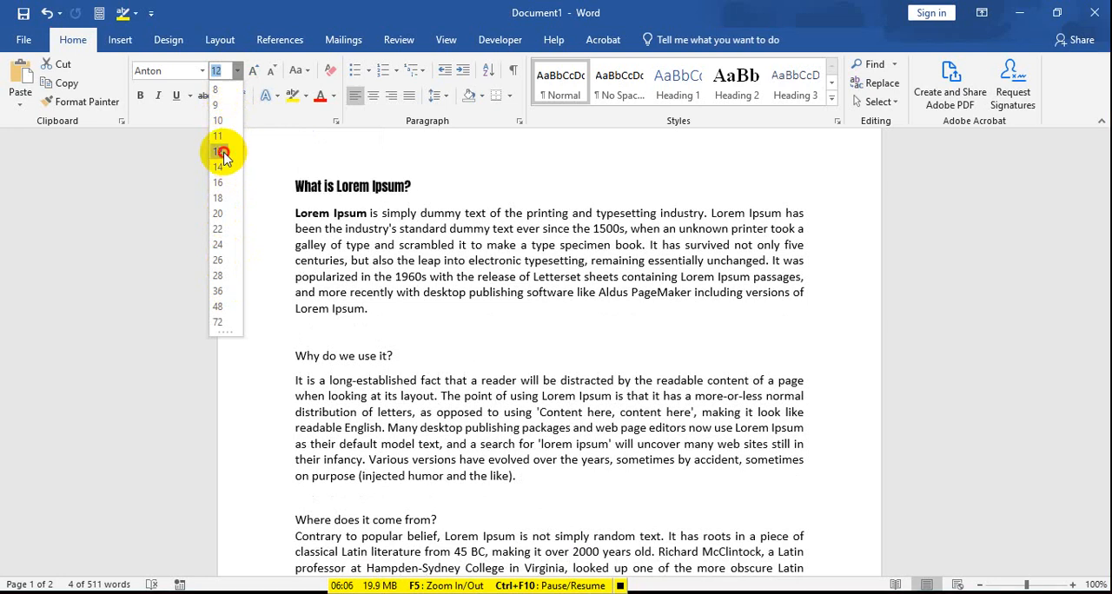
pyautogui.click(223, 153)
pyautogui.click(239, 73)
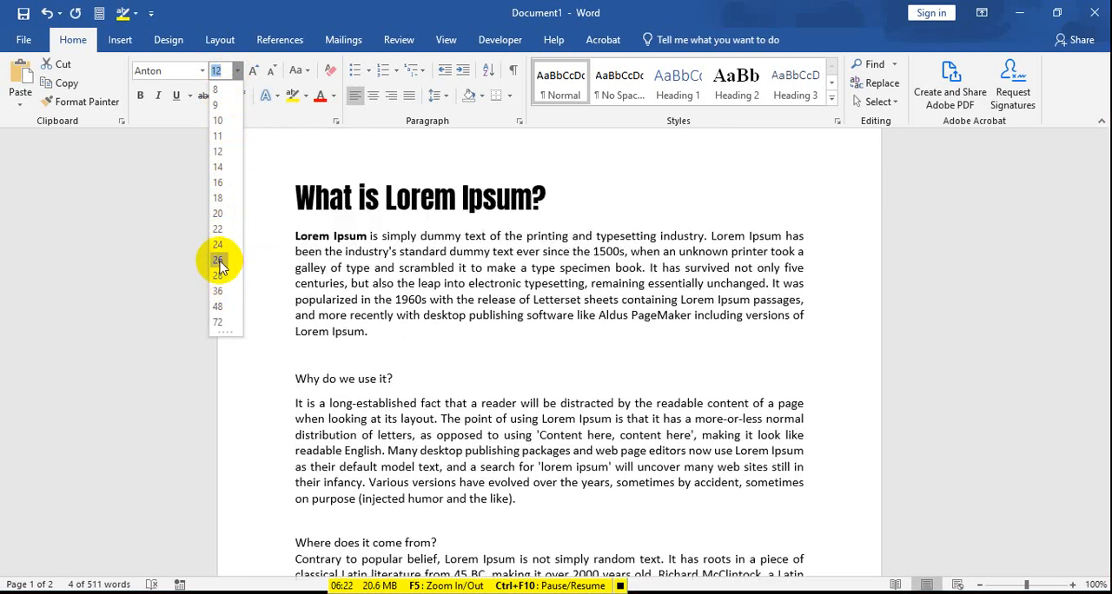
pyautogui.click(219, 244)
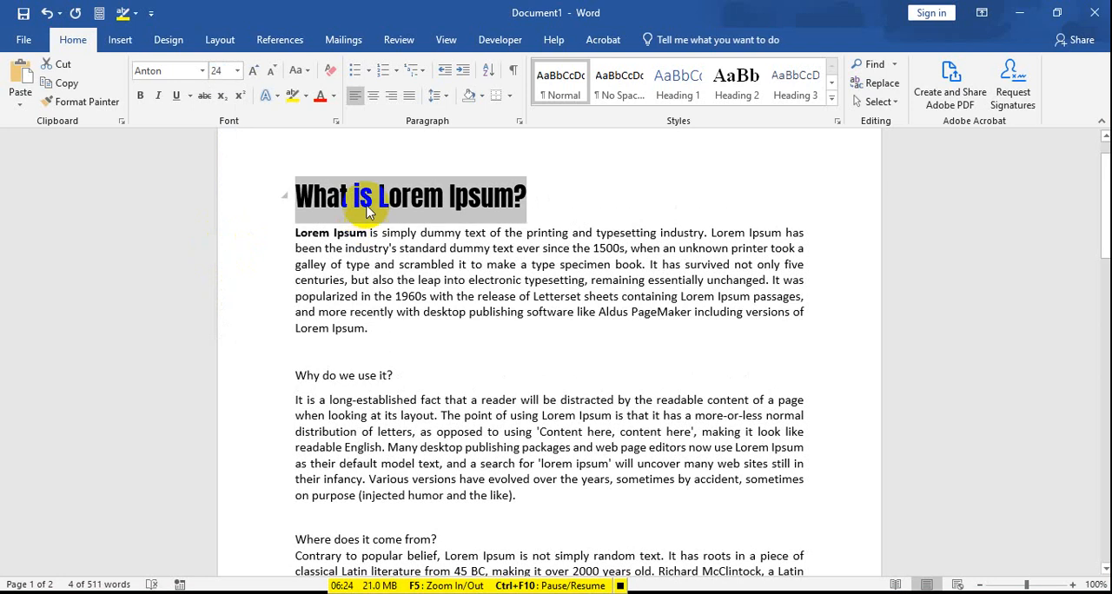
# Step: Try font size 14 on the heading "What is Lorem Ipsum?" and settle on size 16
pyautogui.moveTo(298, 198); pyautogui.dragTo(530, 195)
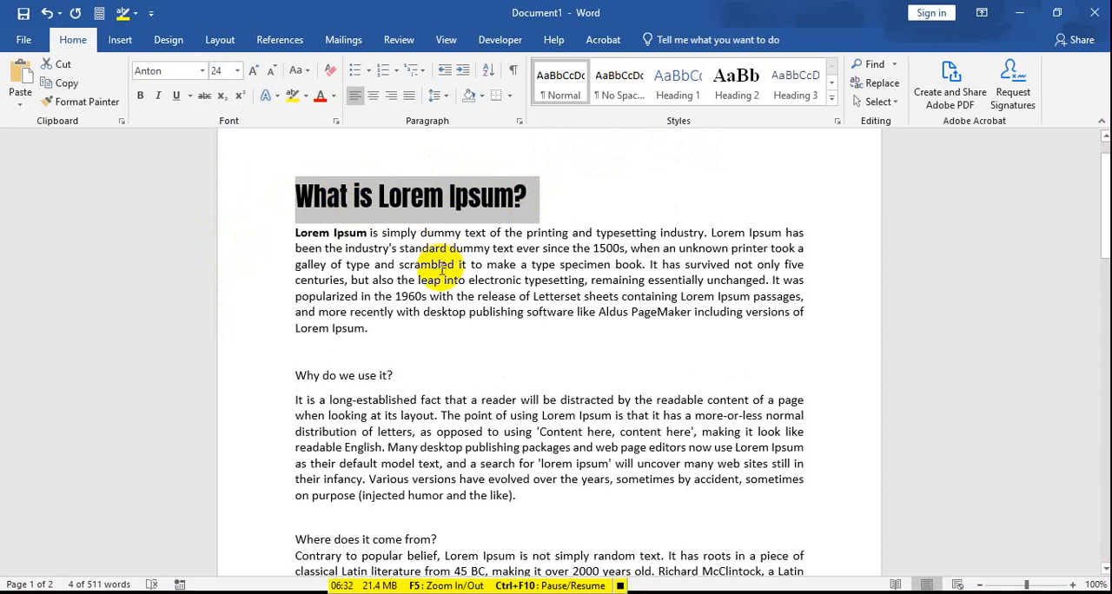
pyautogui.click(238, 71)
pyautogui.click(218, 165)
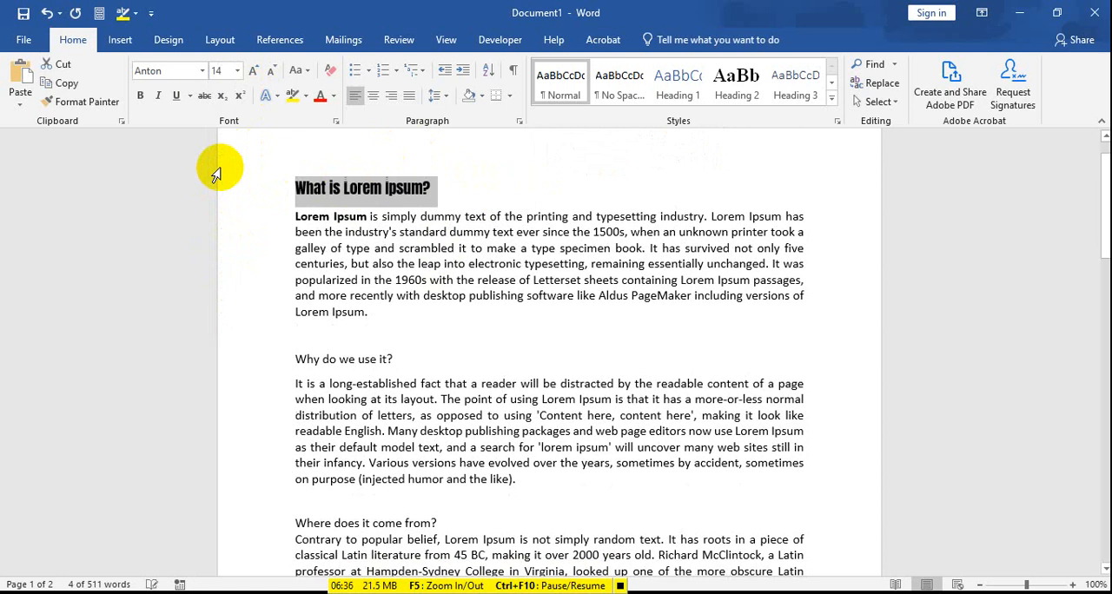
pyautogui.click(238, 71)
pyautogui.click(220, 180)
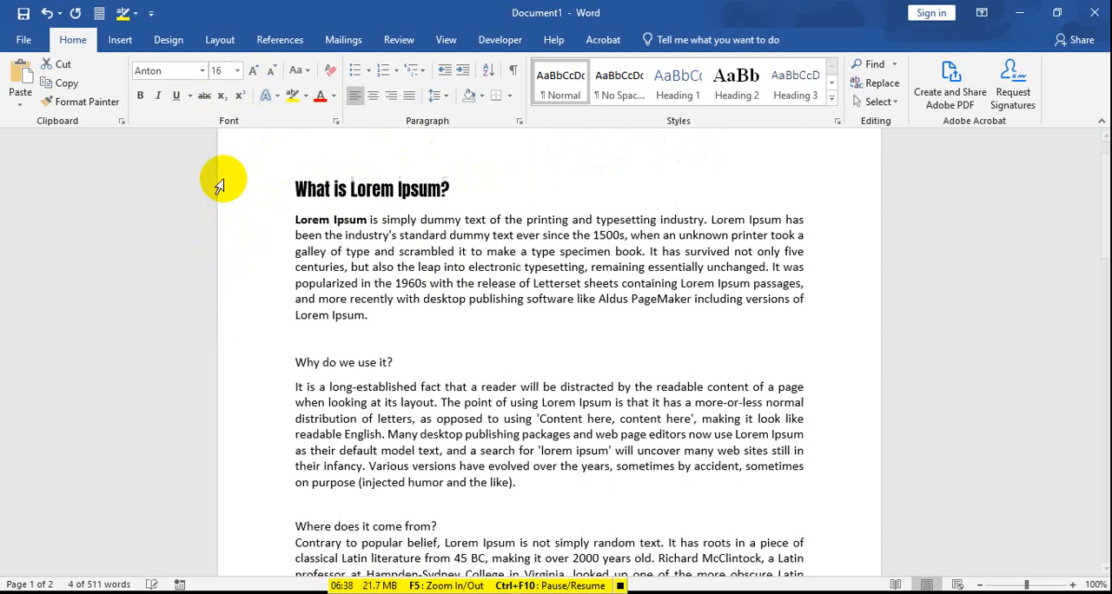
pyautogui.click(405, 209)
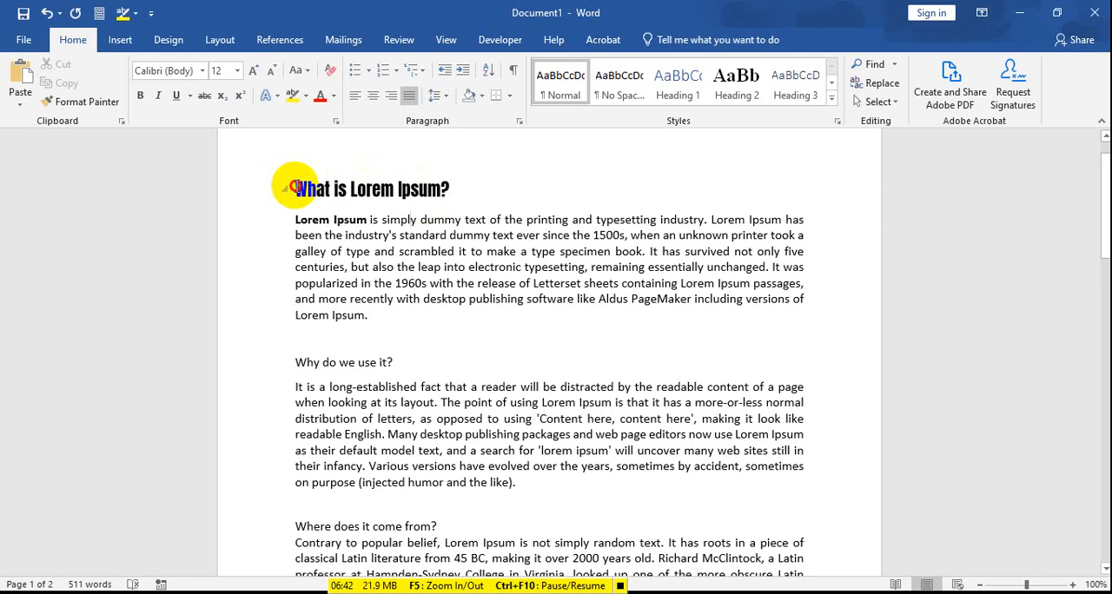
pyautogui.moveTo(293, 187); pyautogui.dragTo(454, 191)
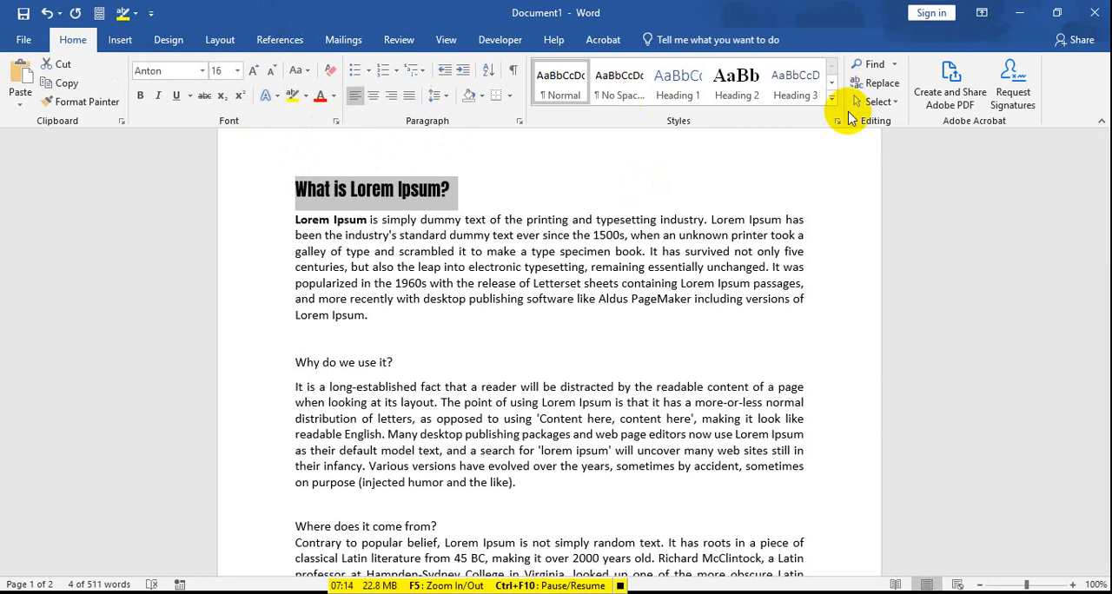
# Step: Open a blank workbook in Excel and compare its font formatting controls with those of the Word document
pyautogui.press('super')
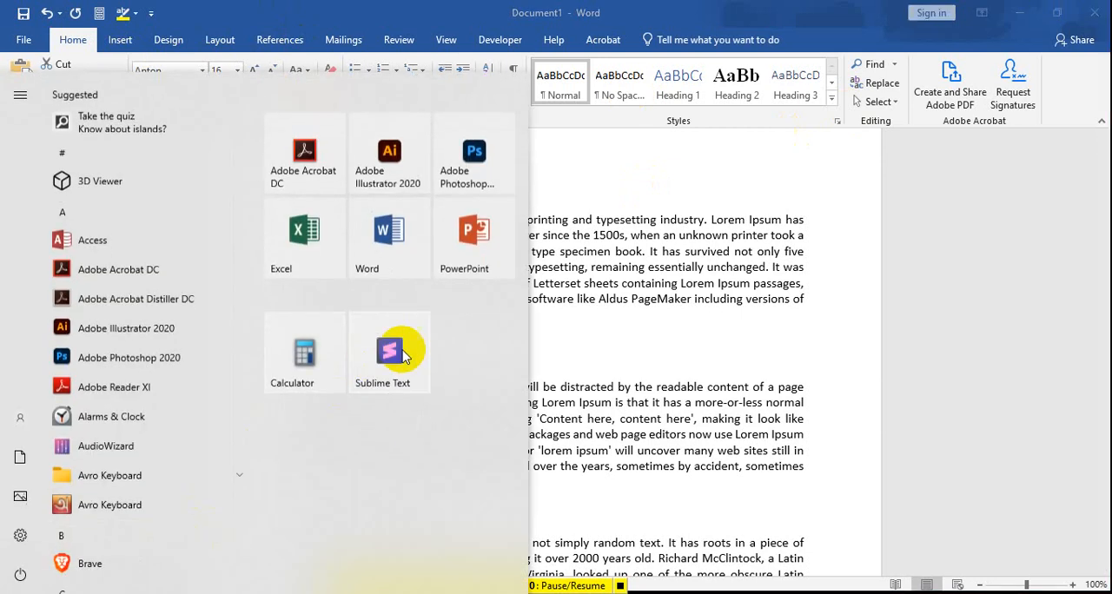
pyautogui.click(329, 248)
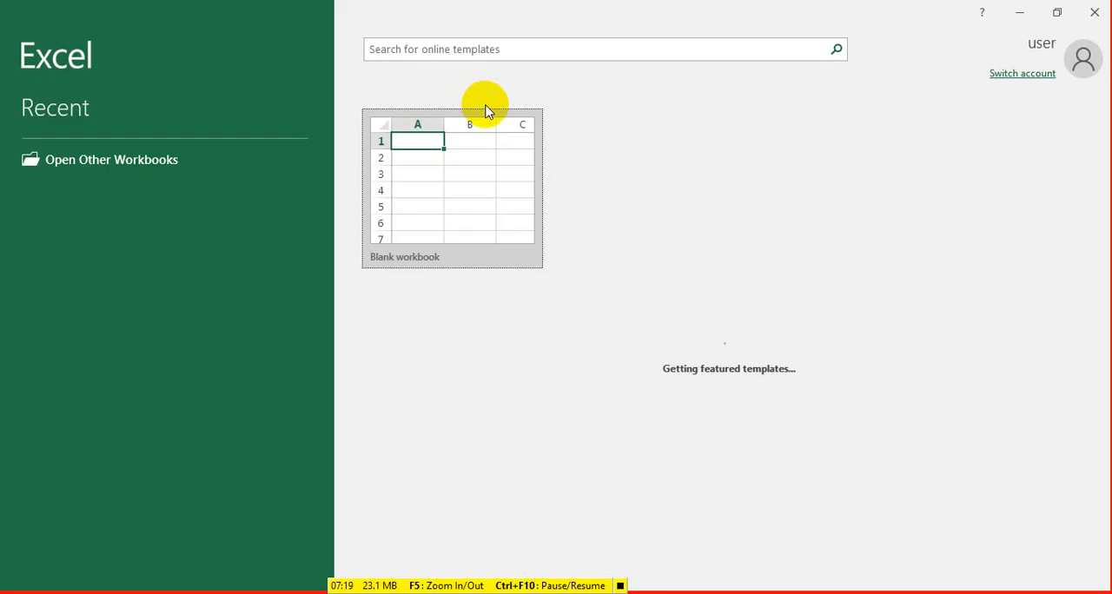
pyautogui.click(455, 174)
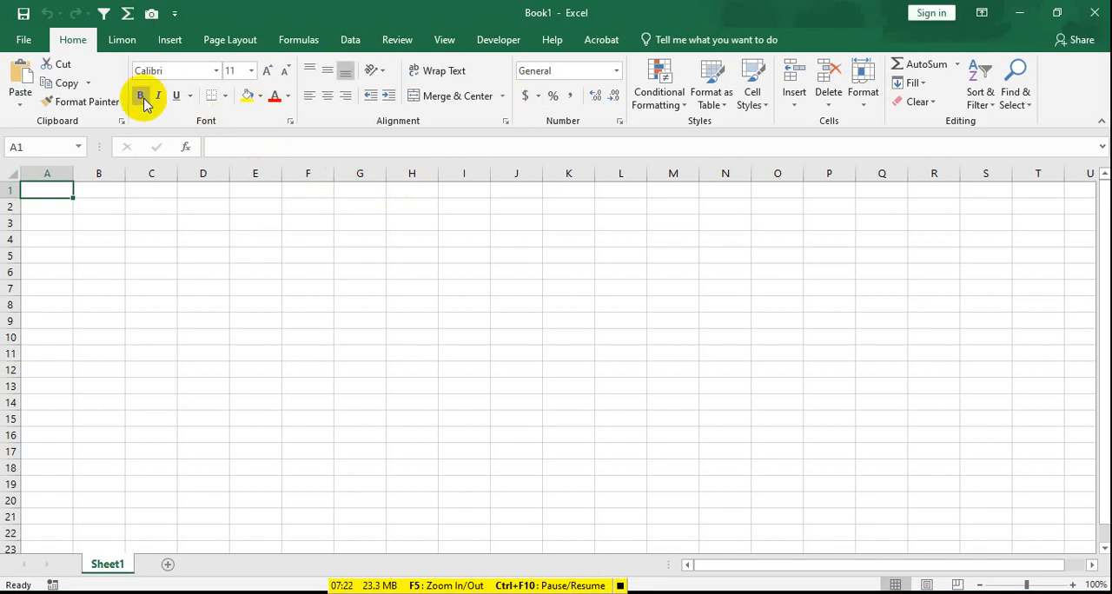
pyautogui.hotkey('alt', 'Tab')
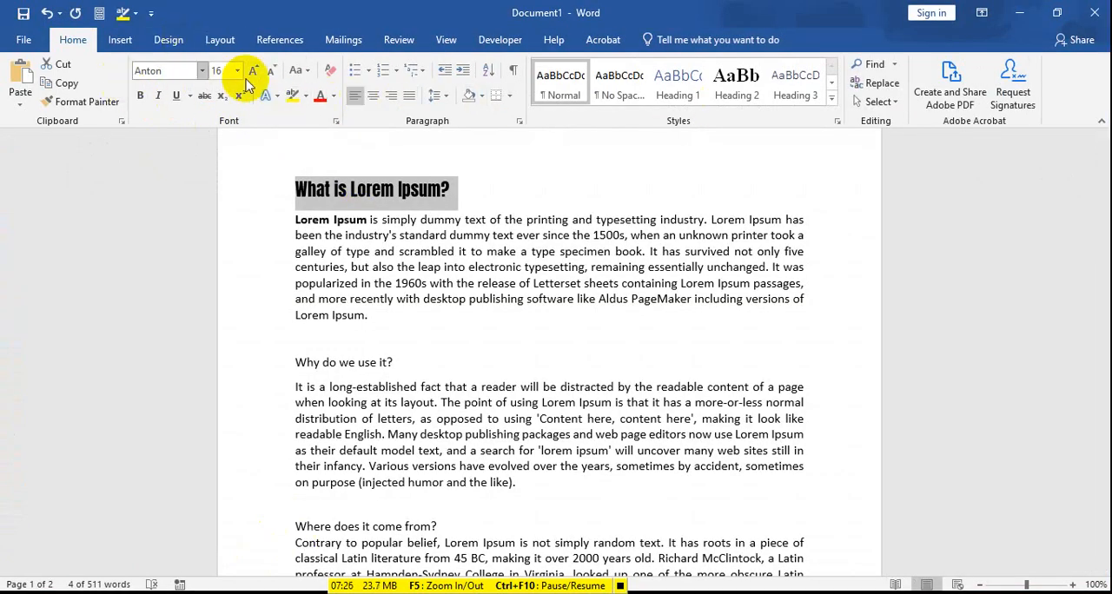
pyautogui.hotkey('alt', 'Tab')
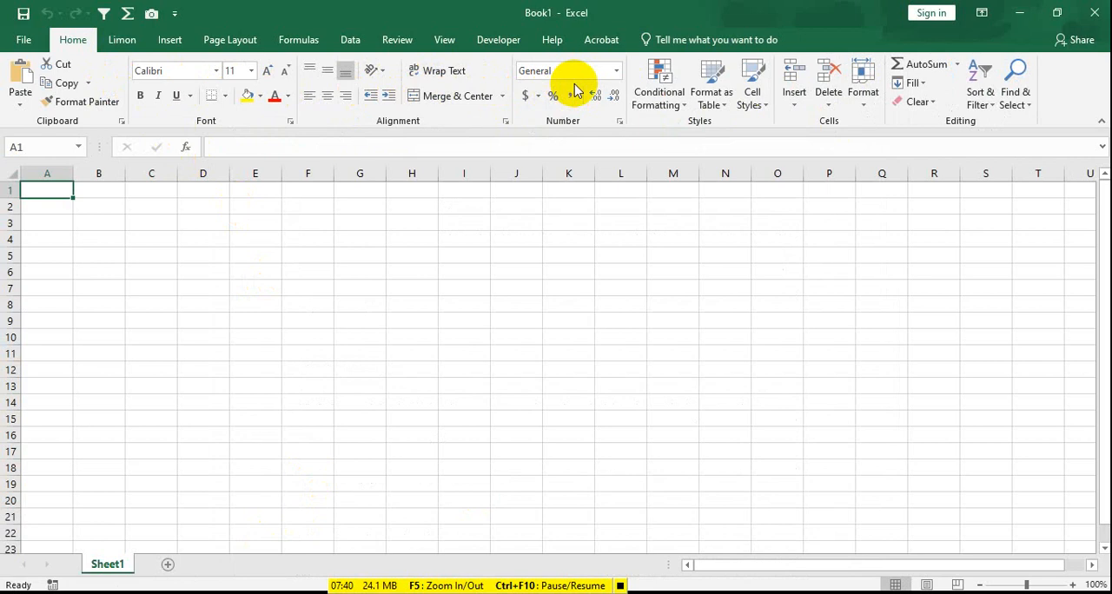
pyautogui.click(530, 12)
# Step: Open a blank presentation in PowerPoint to view its text formatting controls, and return to the Word document
pyautogui.click(19, 593)
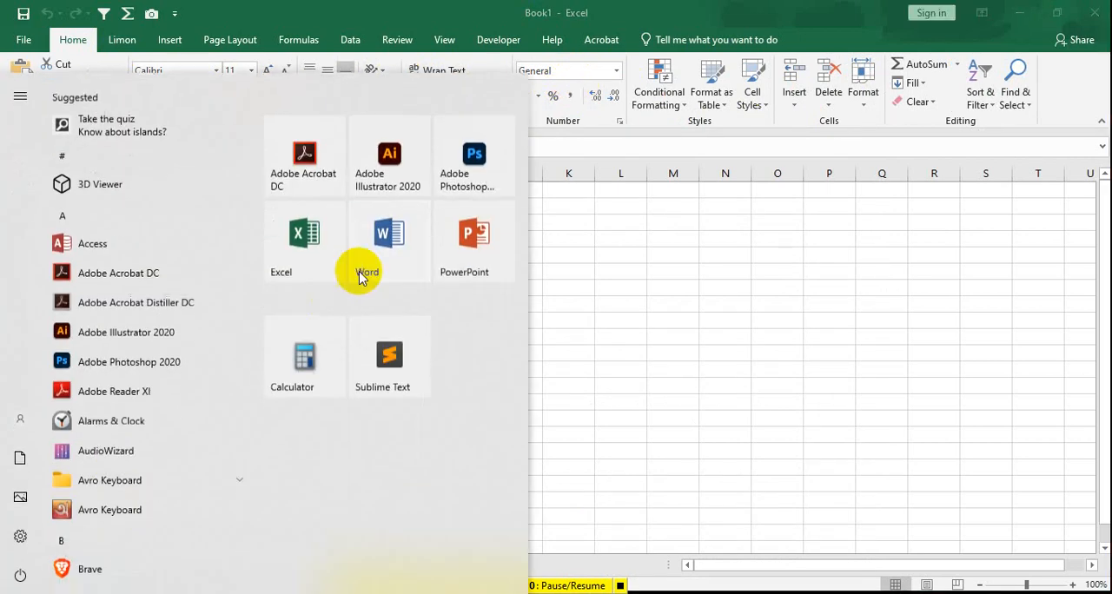
pyautogui.click(455, 246)
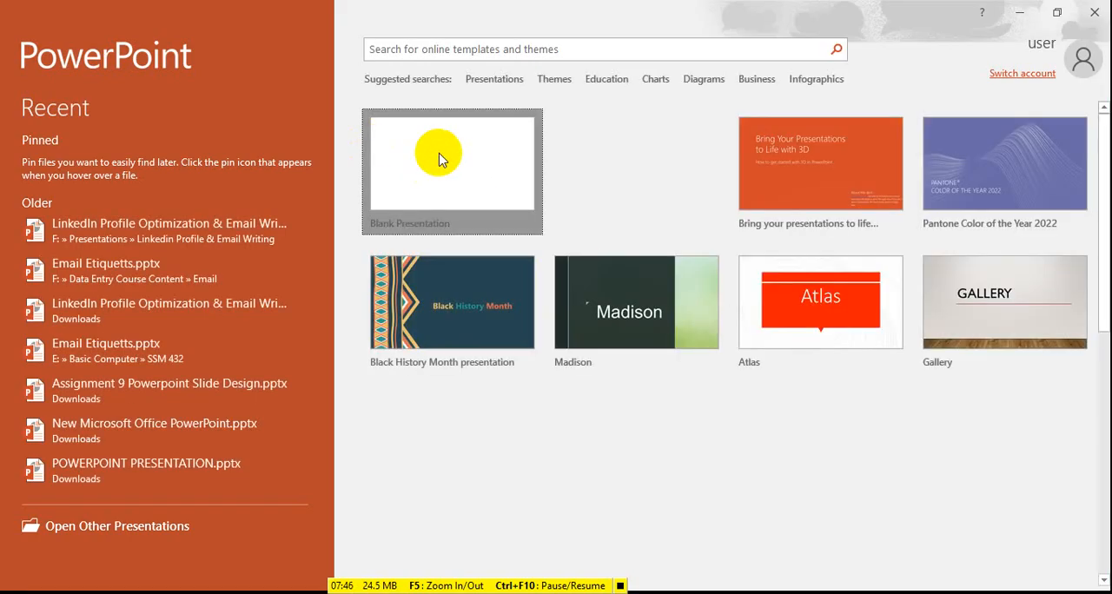
pyautogui.click(440, 178)
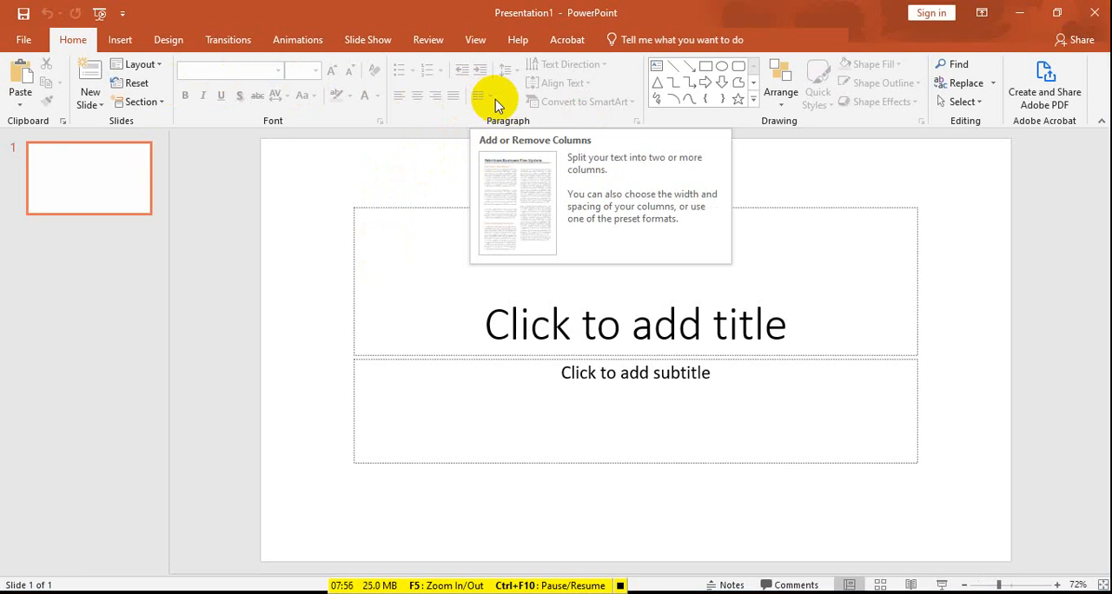
pyautogui.hotkey('alt', 'Tab')
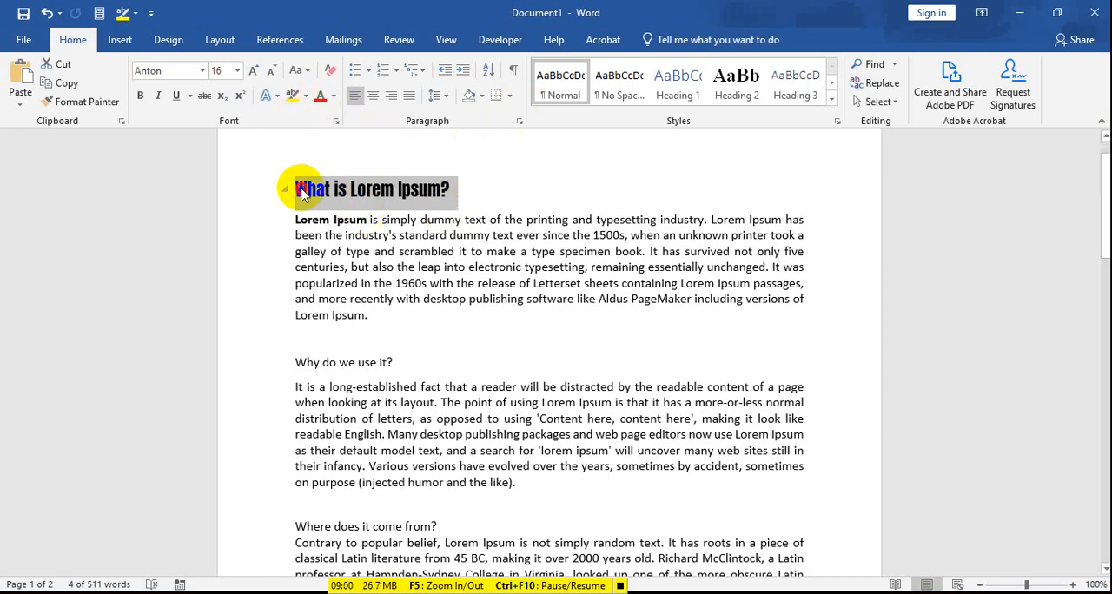
# Step: Insert empty lines above the heading "What is Lorem Ipsum?" and enter "Font Color" as the first line
pyautogui.moveTo(294, 185); pyautogui.dragTo(329, 198)
pyautogui.press('Return')
pyautogui.press('Return')
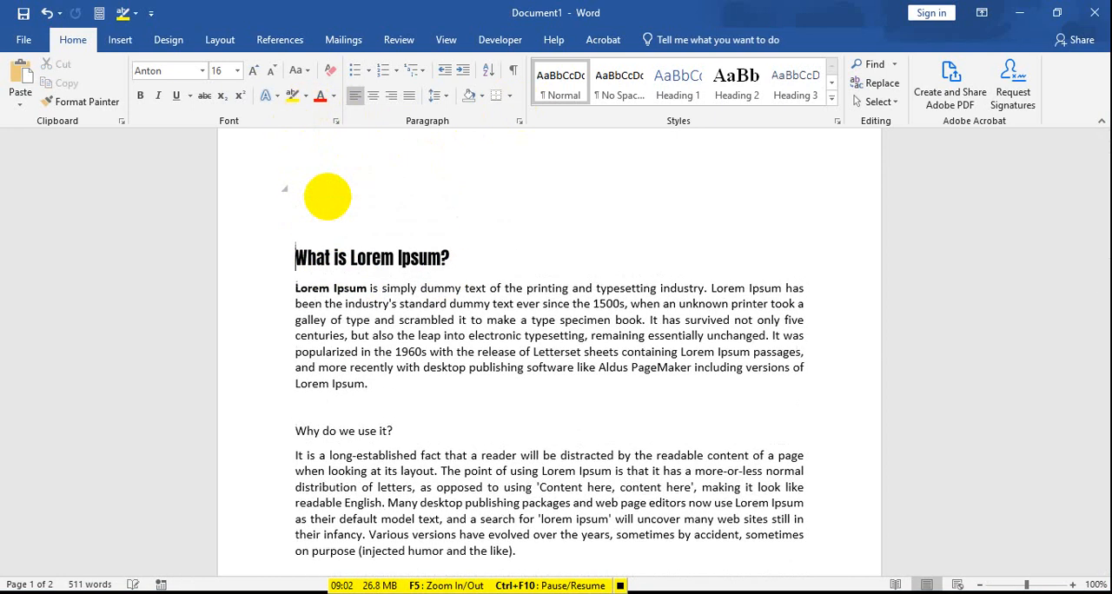
pyautogui.press('Up')
pyautogui.press('Up')
pyautogui.write('fon')
pyautogui.press('BackSpace')
pyautogui.press('BackSpace')
pyautogui.press('BackSpace')
pyautogui.press('BackSpace')
pyautogui.write('Font Co')
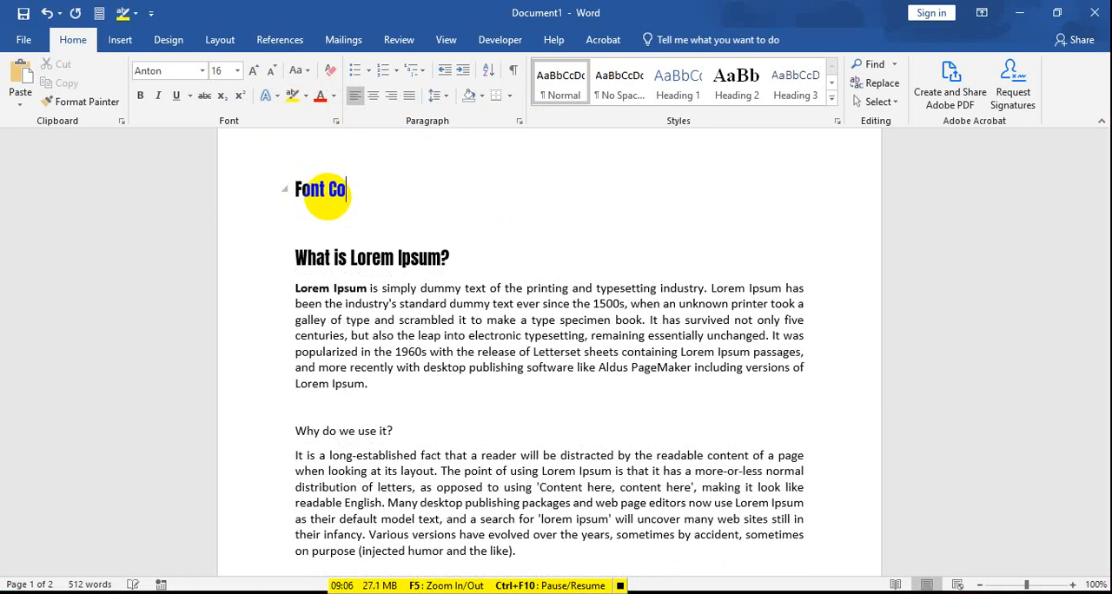
pyautogui.write('lor')
pyautogui.press('Return')
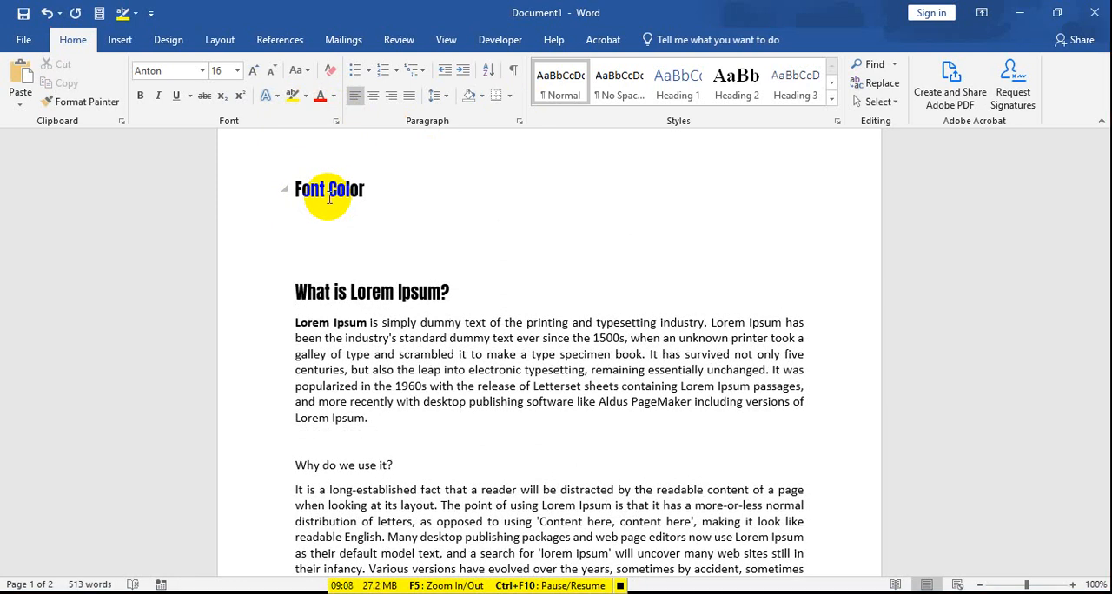
# Step: Add the line "Text Highlight Color" directly below "Font Color"
pyautogui.write('Text Highl')
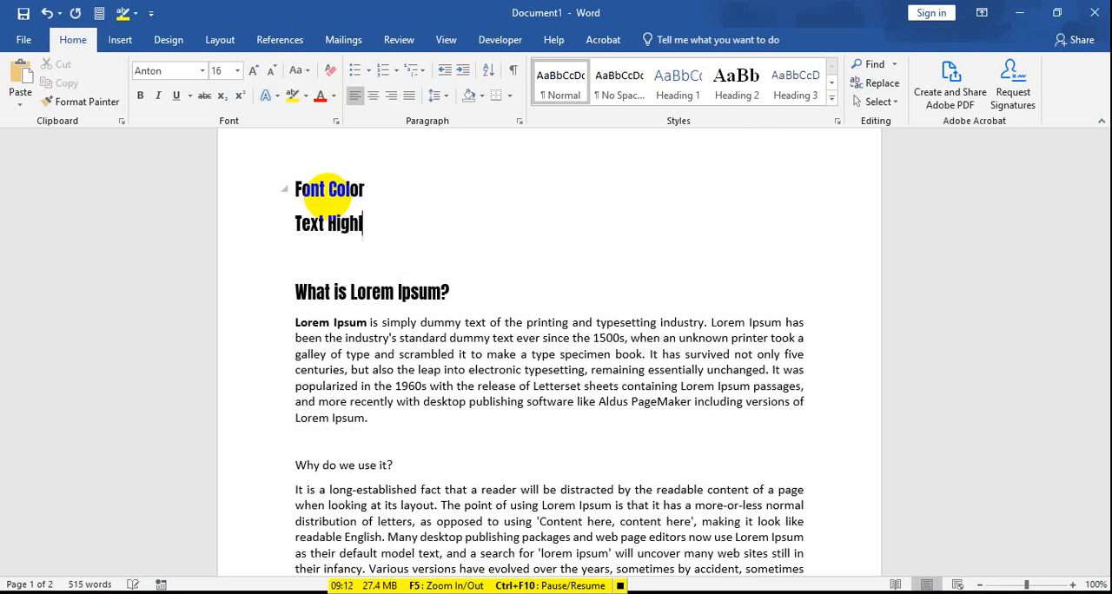
pyautogui.write('ight C')
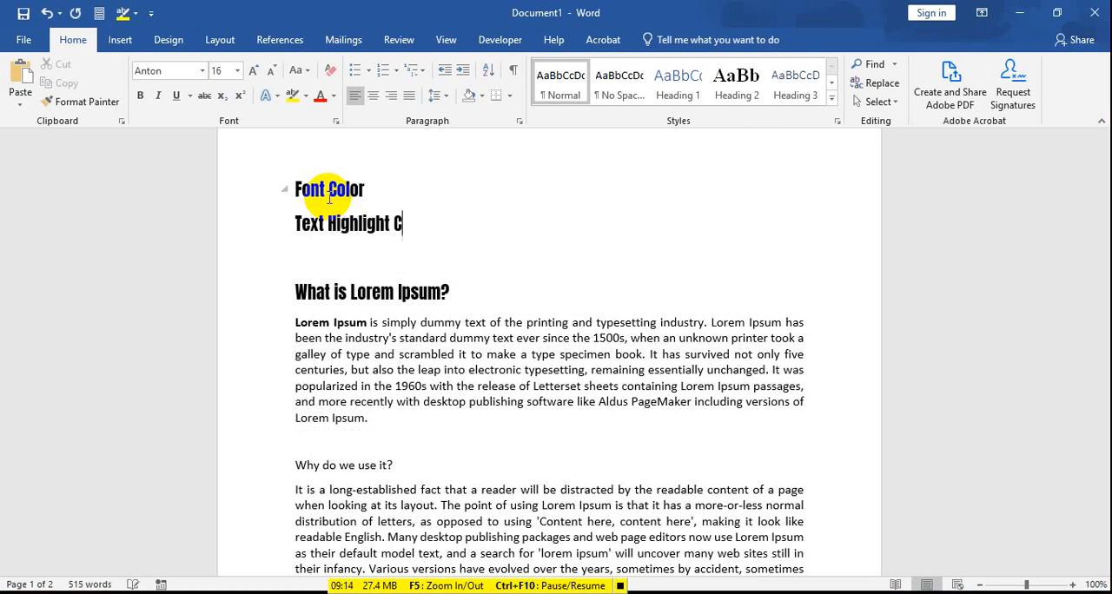
pyautogui.write('olor')
pyautogui.press('Return')
# Step: Add the line "Shading" below "Text Highlight Color", without an extra empty line after it
pyautogui.write('Sha')
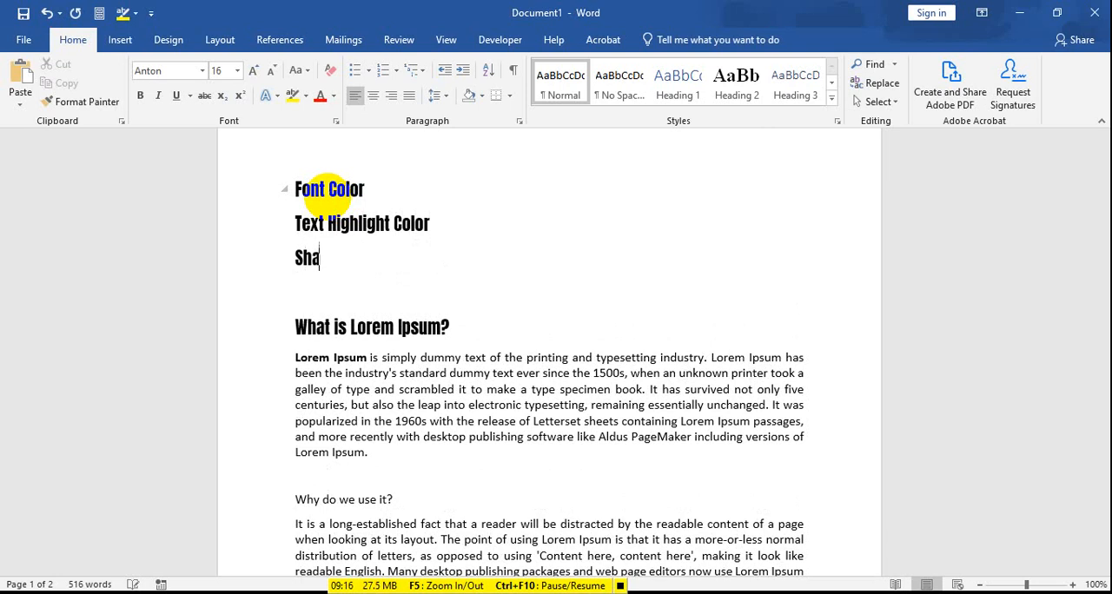
pyautogui.write('dow')
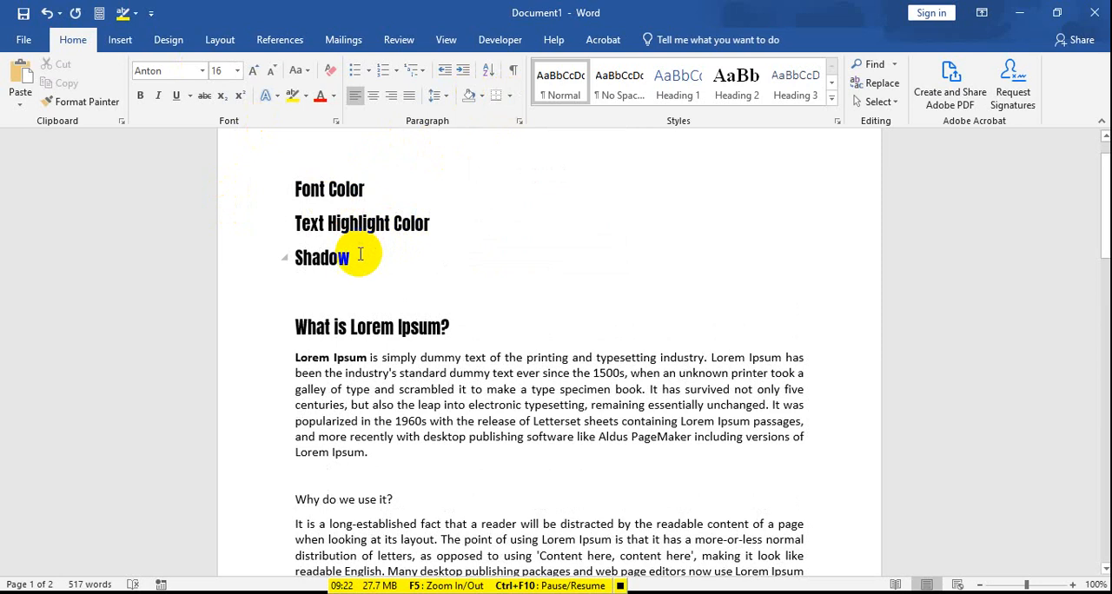
pyautogui.press('BackSpace')
pyautogui.press('BackSpace')
pyautogui.write('i')
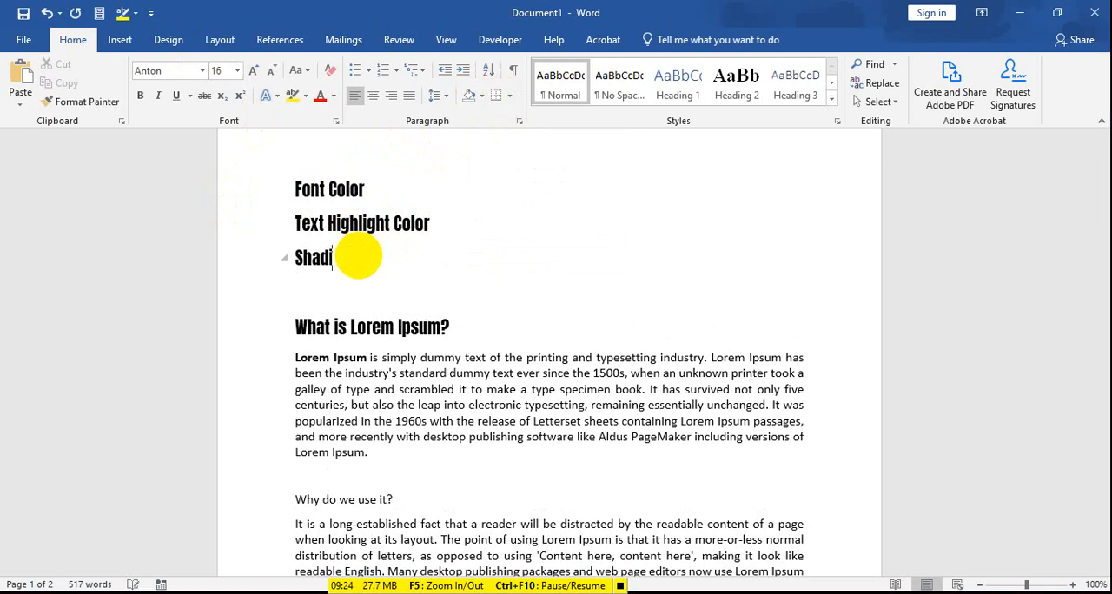
pyautogui.write('ng')
pyautogui.press('Return')
pyautogui.press('BackSpace')
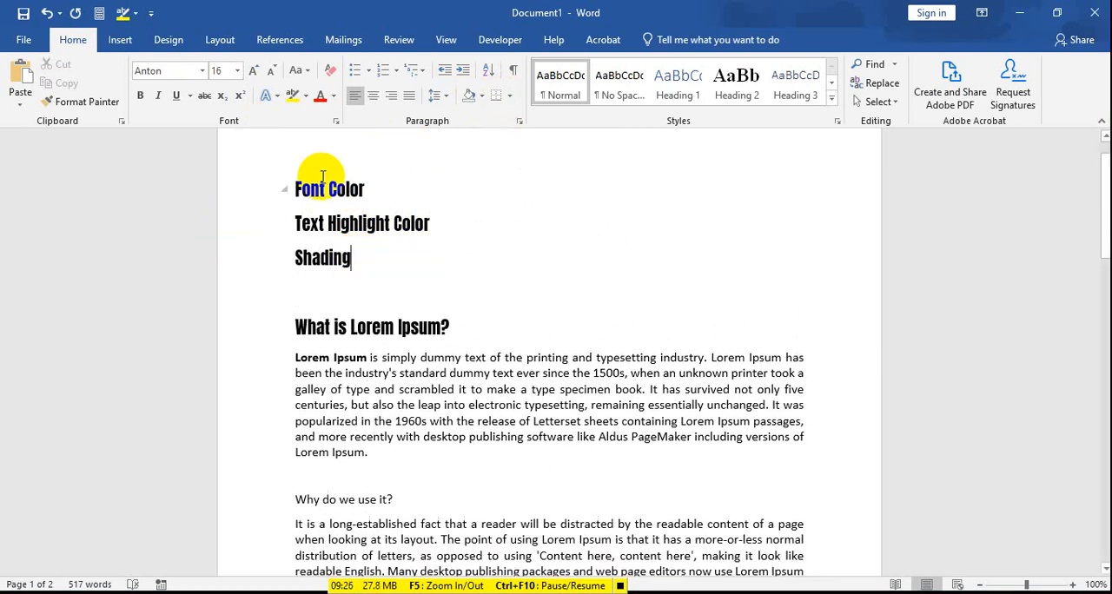
pyautogui.moveTo(296, 188); pyautogui.dragTo(362, 196)
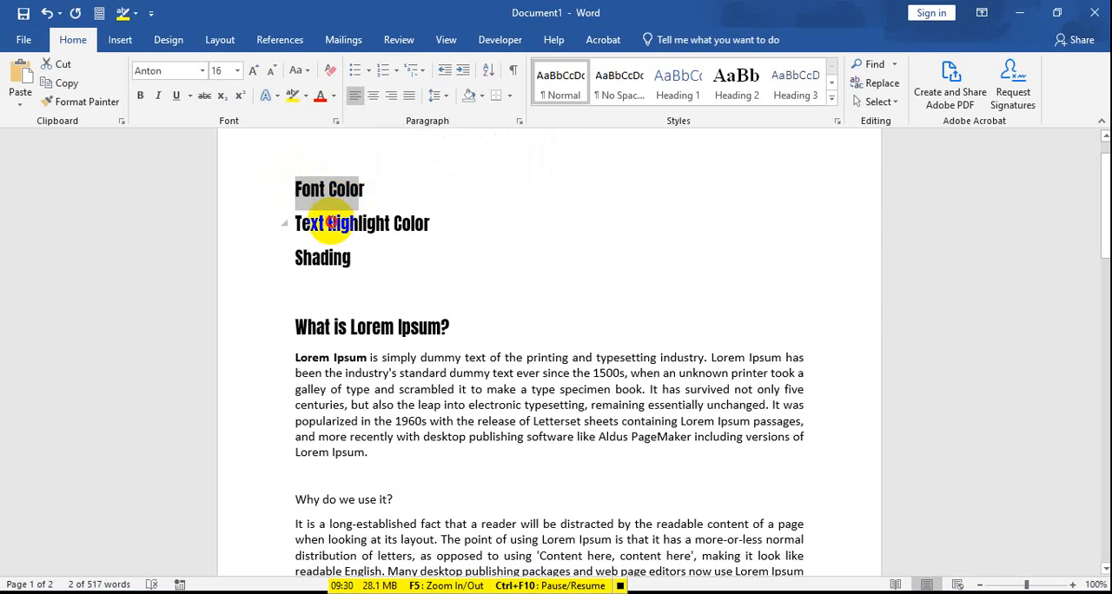
pyautogui.click(331, 226)
pyautogui.click(306, 188)
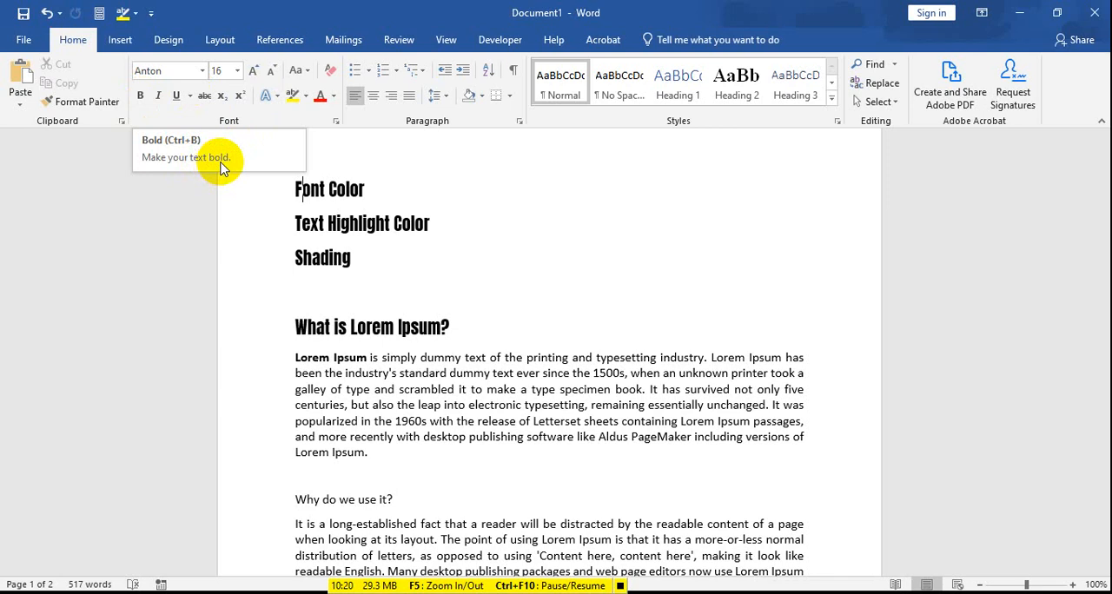
pyautogui.click(298, 363)
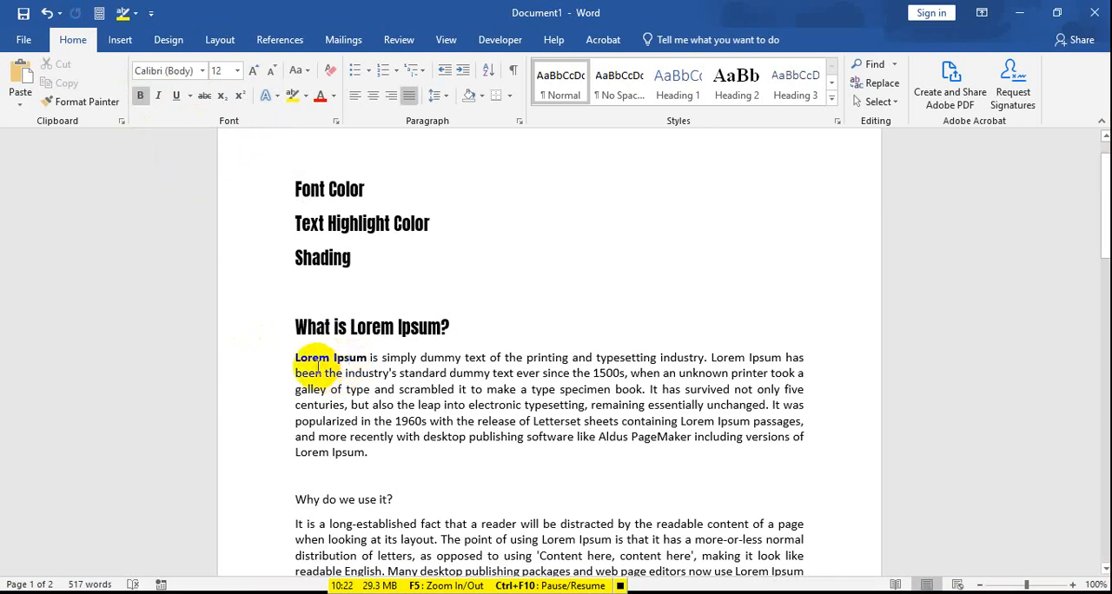
# Step: Try bold formatting on the heading "What is Lorem Ipsum?" and remove it again
pyautogui.scroll(-1, 339, 365)
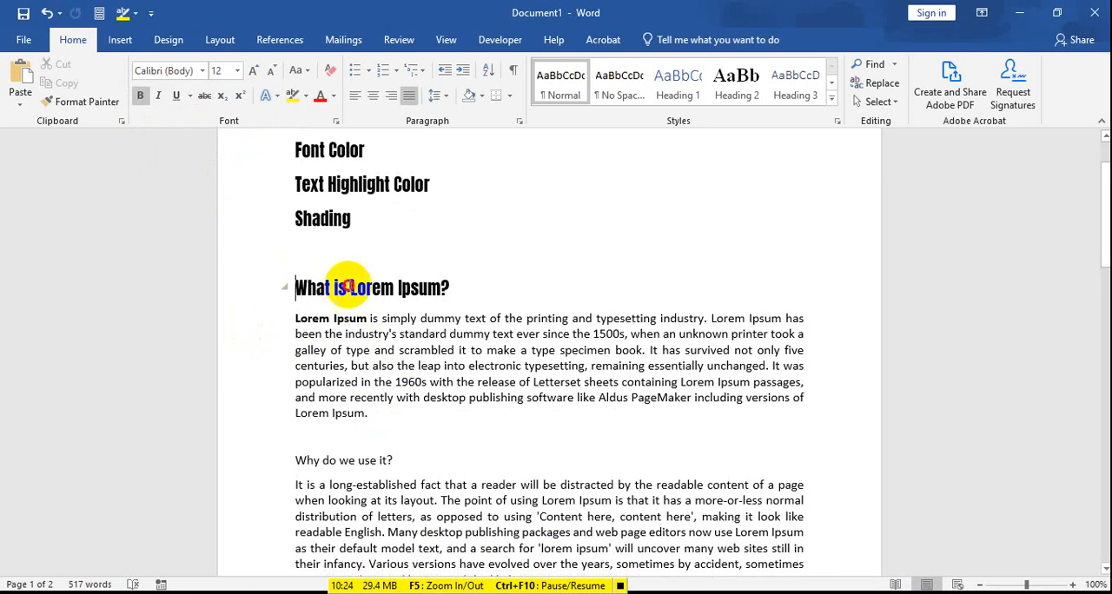
pyautogui.moveTo(346, 287); pyautogui.dragTo(435, 293)
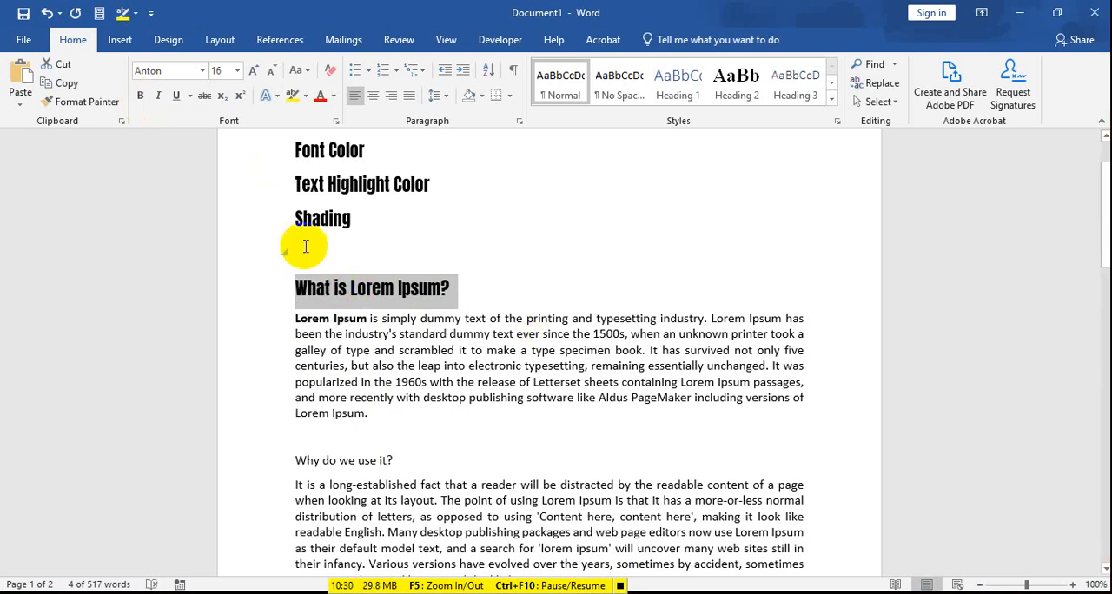
pyautogui.click(291, 289)
pyautogui.moveTo(296, 288); pyautogui.dragTo(454, 293)
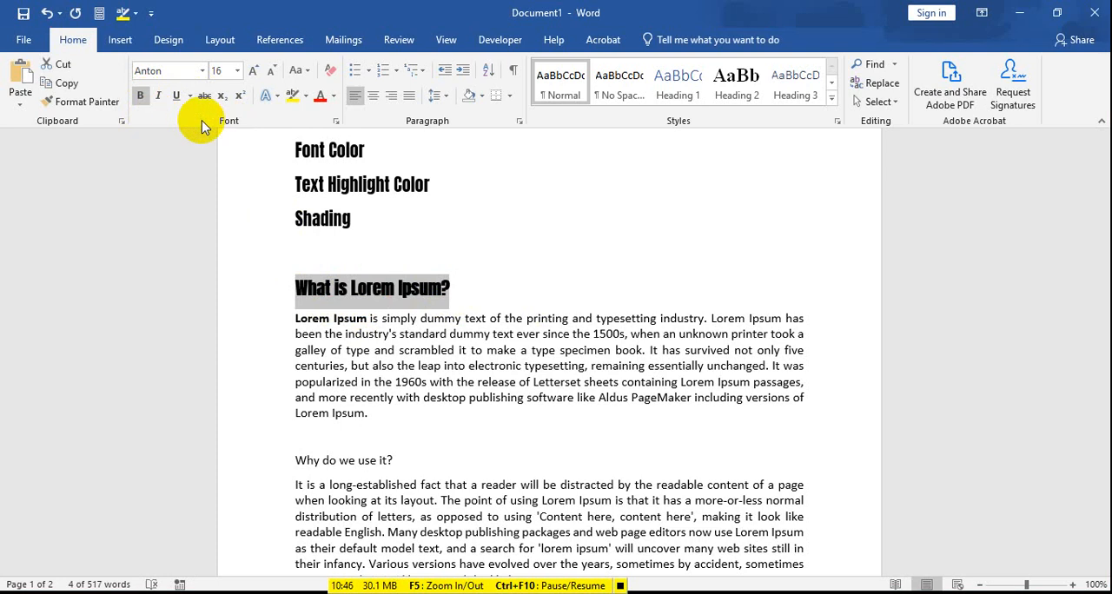
pyautogui.click(374, 350)
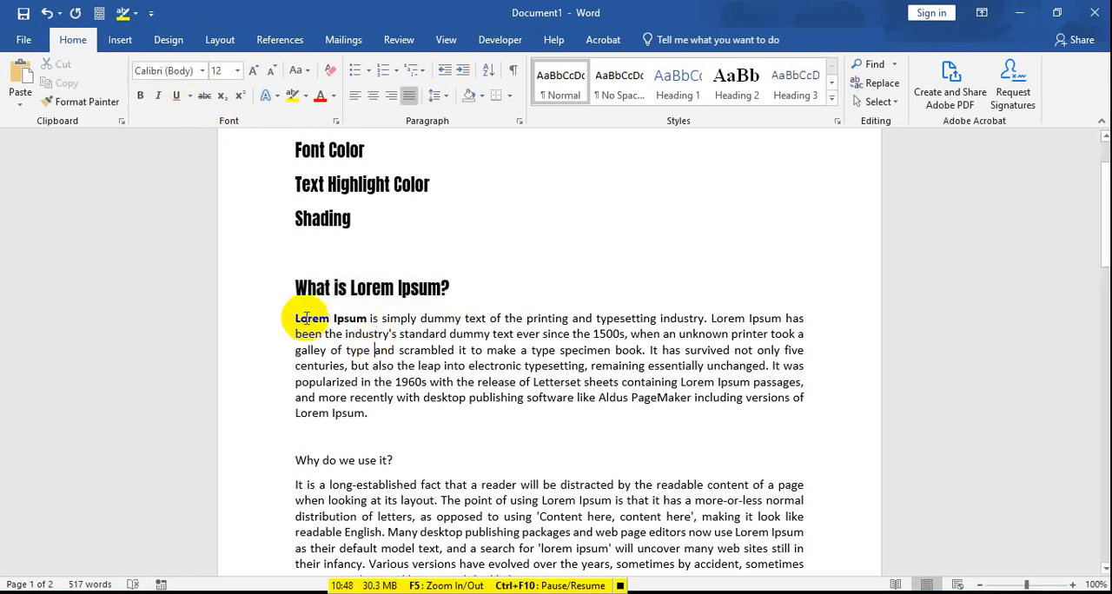
pyautogui.moveTo(453, 333); pyautogui.dragTo(542, 411)
pyautogui.click(476, 366)
# Step: Make the heading "Why do we use it?" and the paragraph below it bold
pyautogui.scroll(-1, 428, 420)
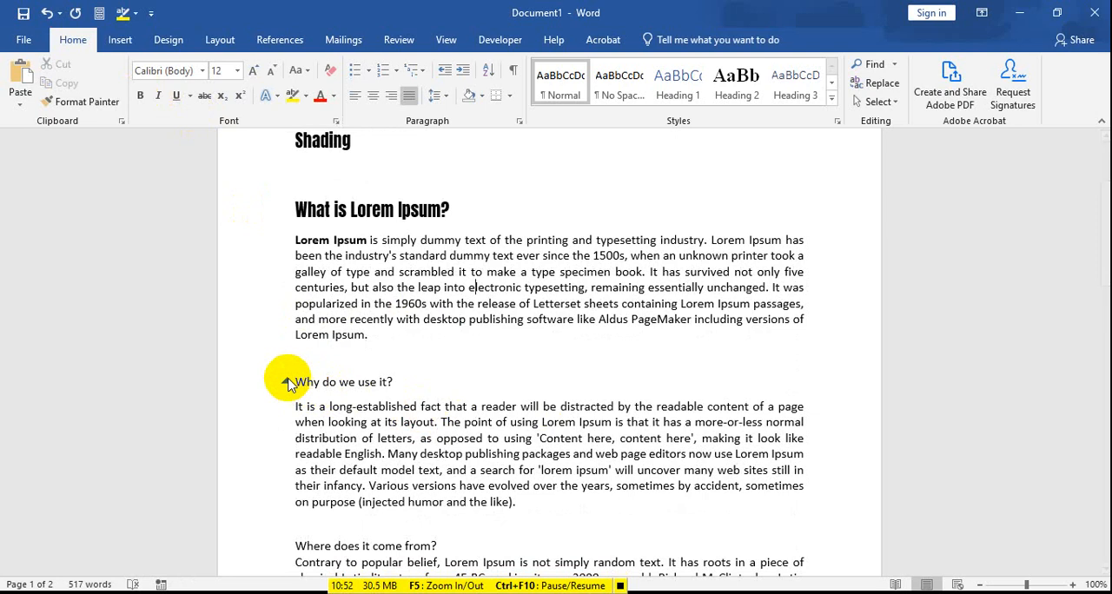
pyautogui.moveTo(297, 380); pyautogui.dragTo(515, 502)
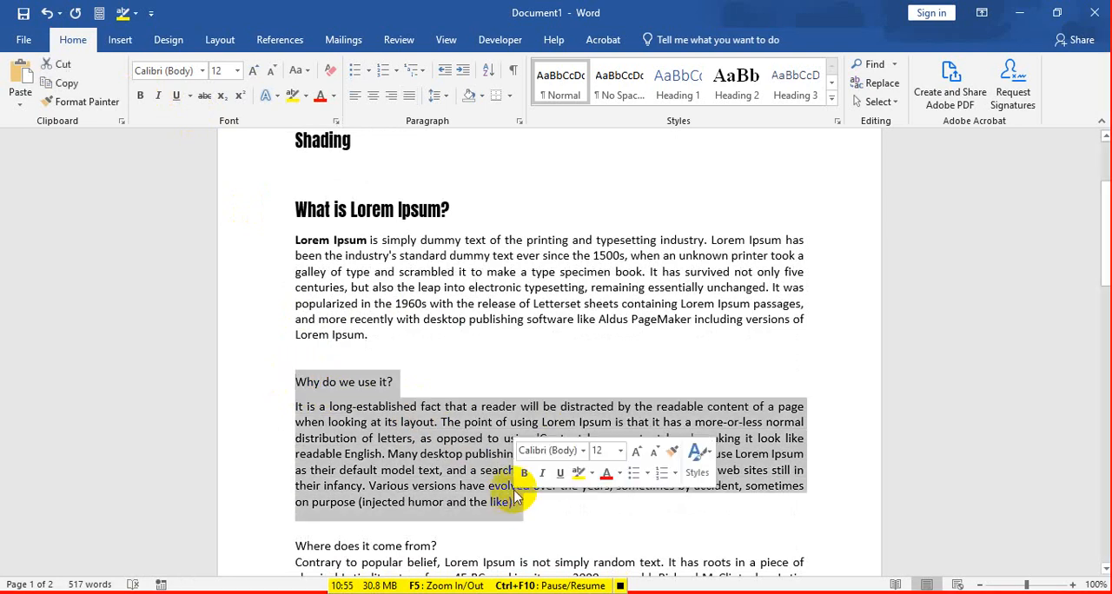
pyautogui.click(140, 95)
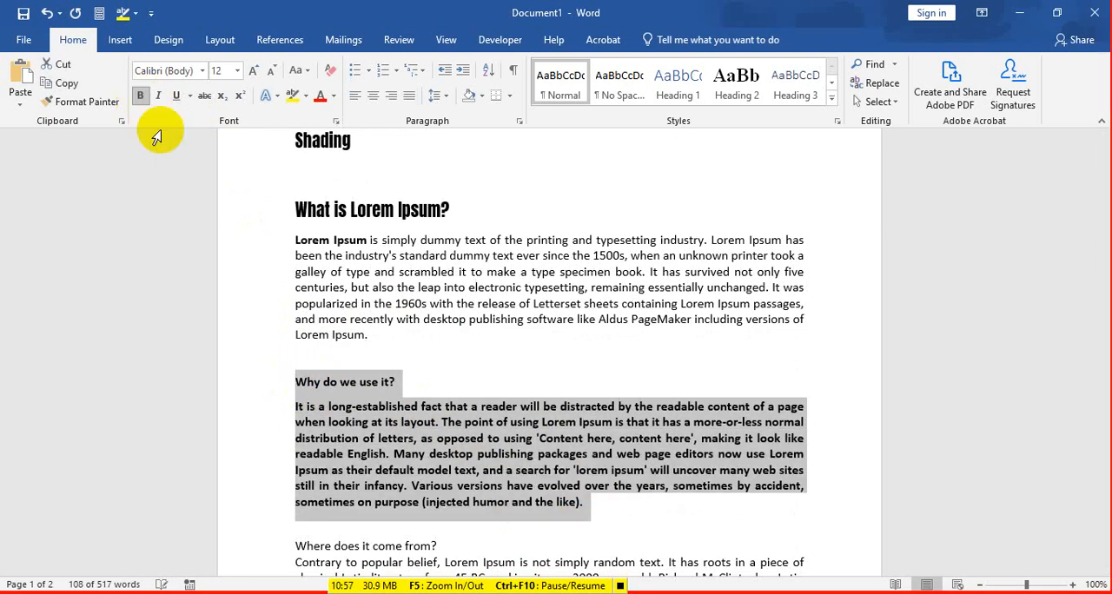
pyautogui.click(591, 511)
# Step: Remove the bold from the "Why do we use it?" heading and its paragraph, and reapply it
pyautogui.scroll(-2, 591, 487)
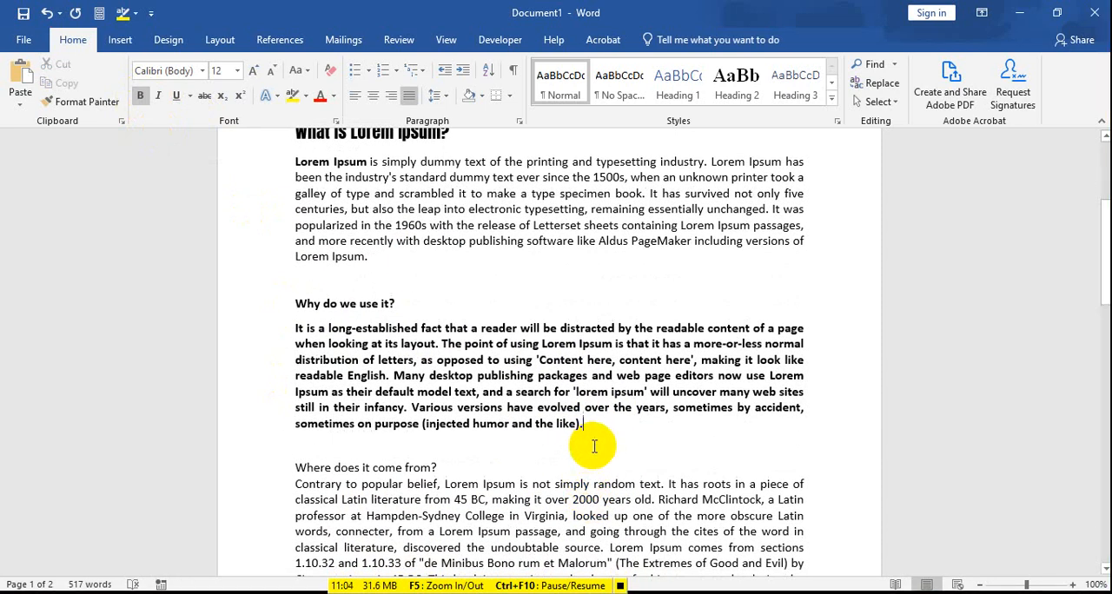
pyautogui.moveTo(600, 445); pyautogui.dragTo(291, 300)
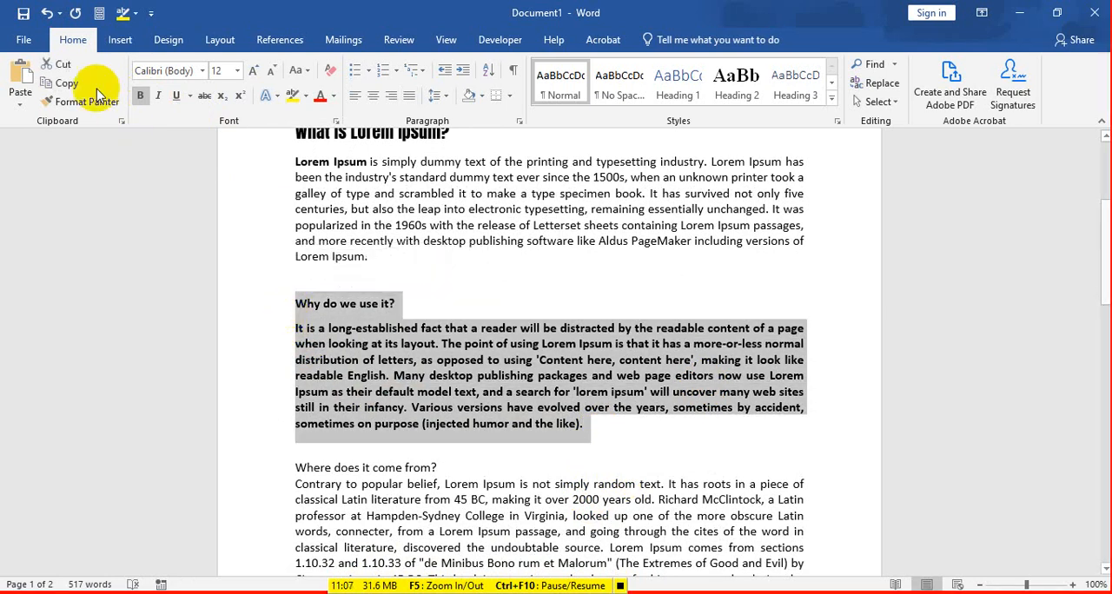
pyautogui.click(142, 95)
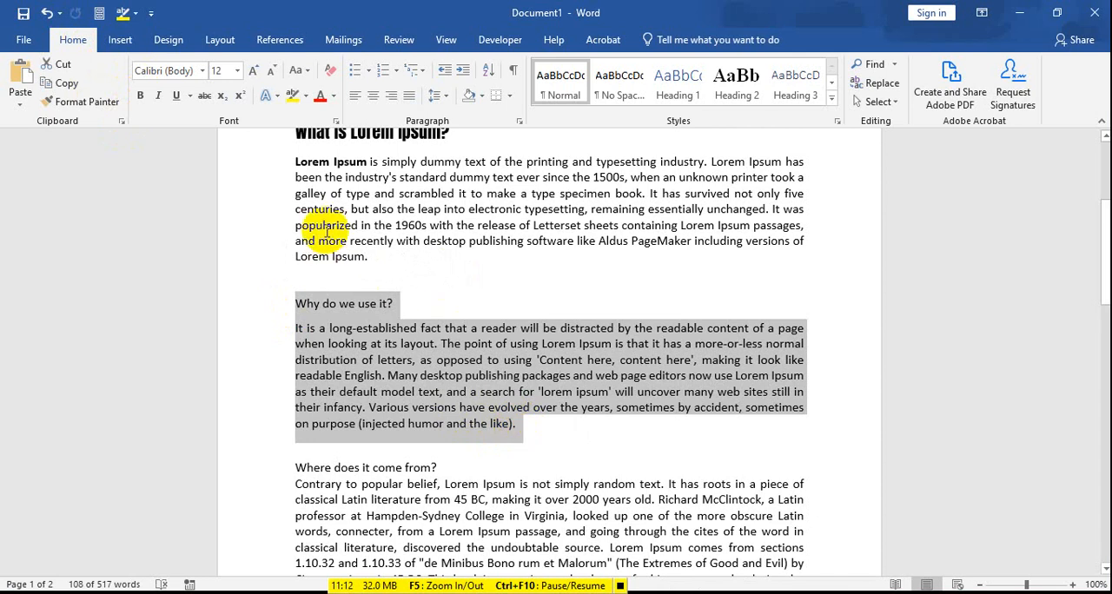
pyautogui.click(141, 95)
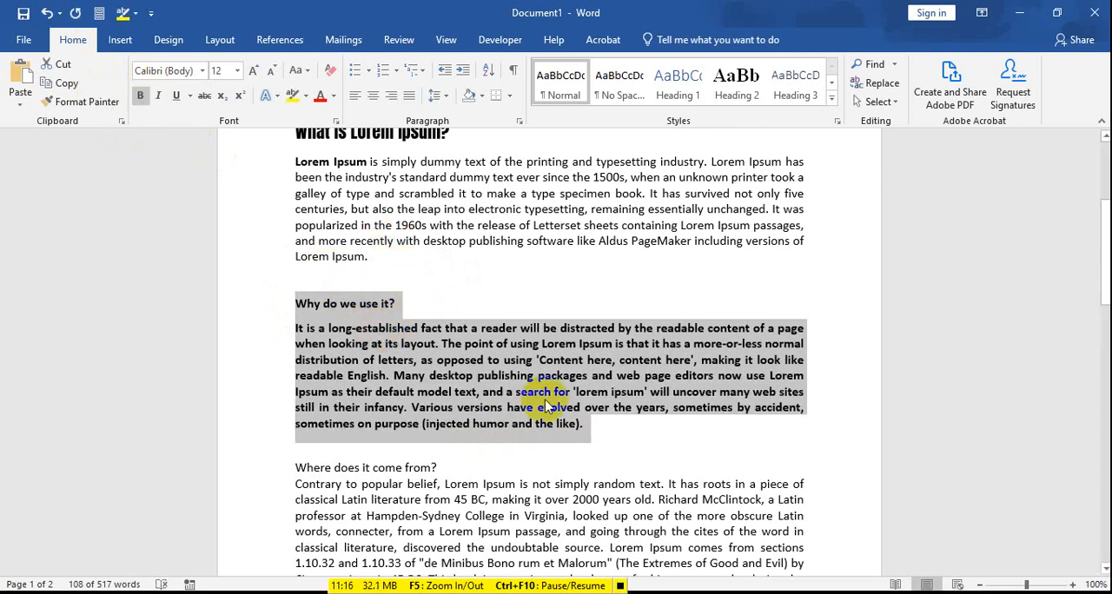
# Step: Italicize the "Why do we use it?" heading and its paragraph, and remove the italics again
pyautogui.click(159, 98)
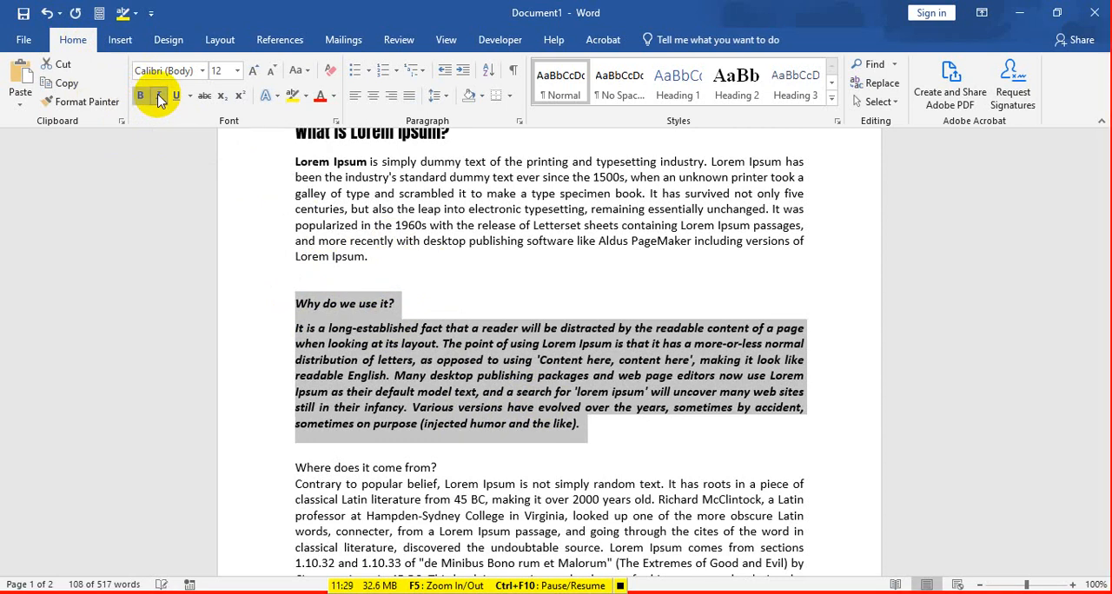
pyautogui.click(598, 423)
pyautogui.moveTo(590, 426); pyautogui.dragTo(282, 313)
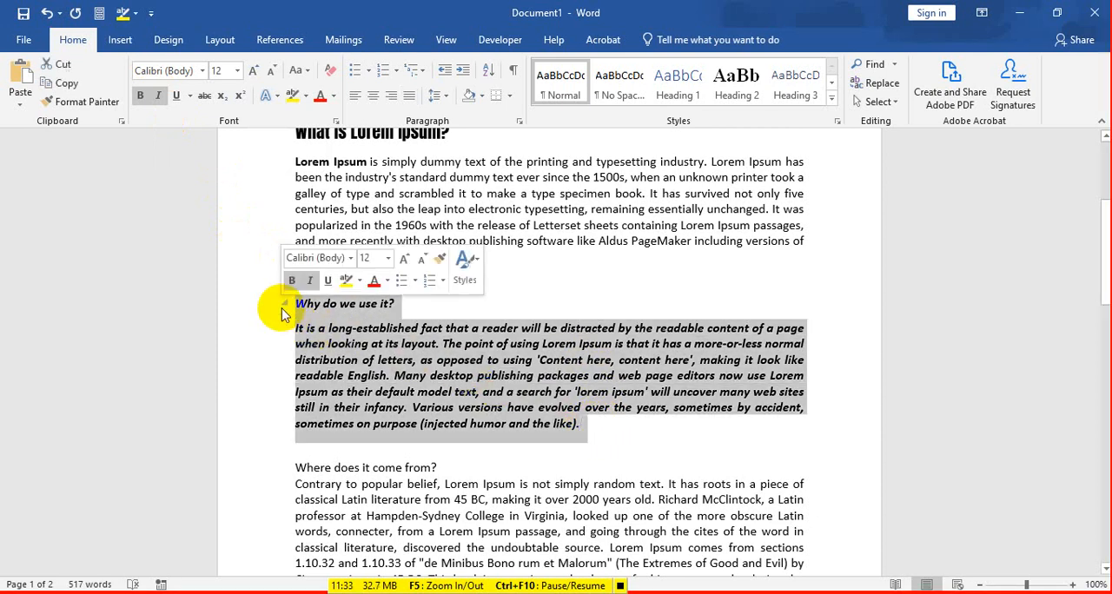
pyautogui.click(578, 380)
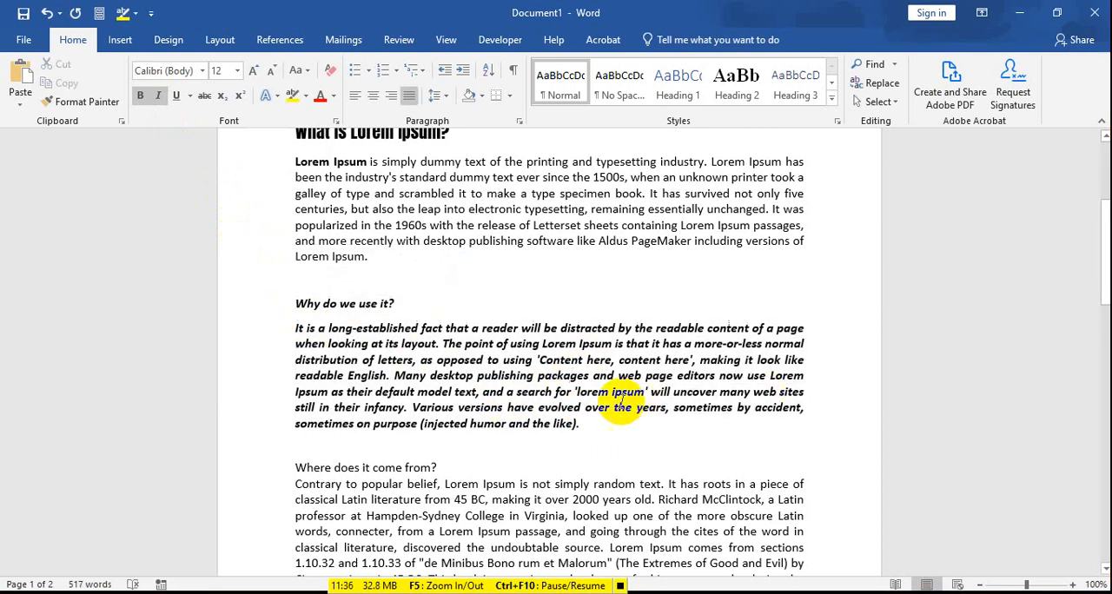
pyautogui.moveTo(580, 426); pyautogui.dragTo(302, 313)
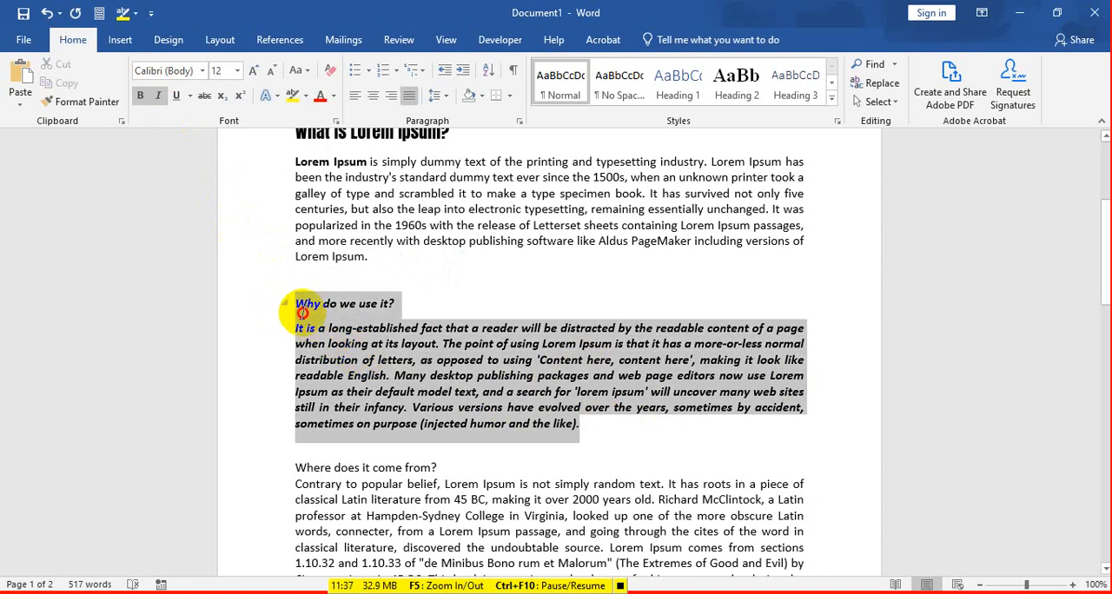
pyautogui.click(159, 96)
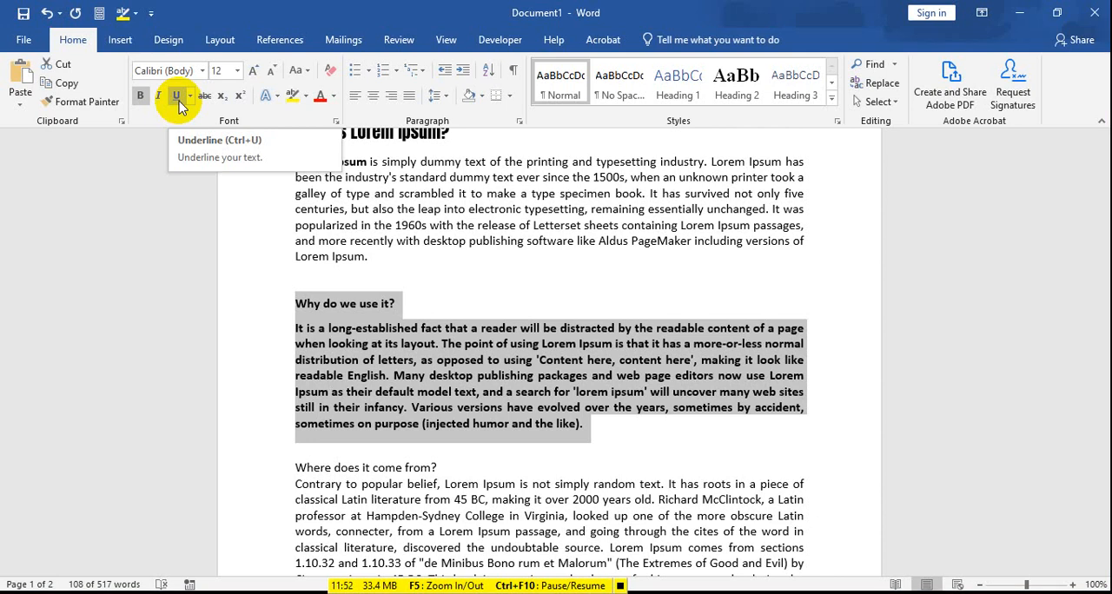
# Step: Underline the whole heading "What is Lorem Ipsum?" and remove the underline again
pyautogui.scroll(3, 323, 266)
pyautogui.doubleClick(306, 287)
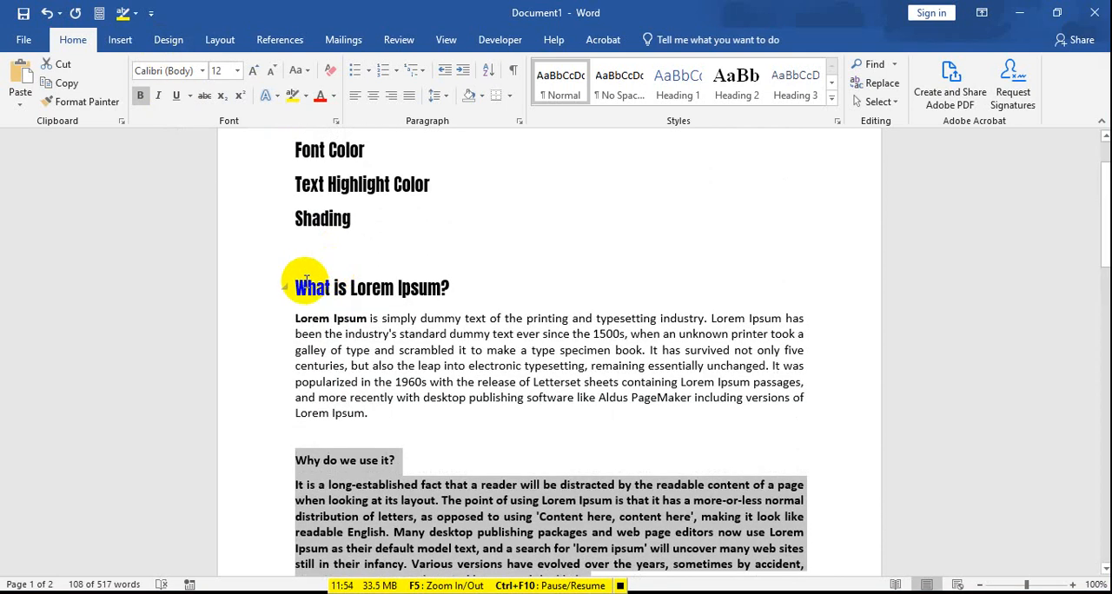
pyautogui.moveTo(304, 285); pyautogui.dragTo(452, 287)
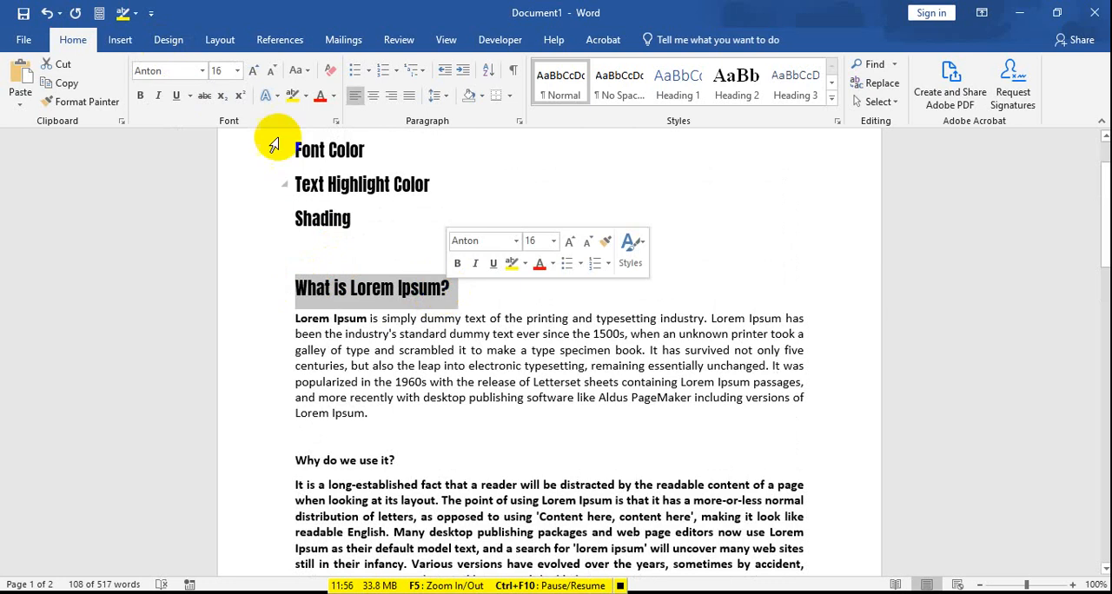
pyautogui.click(176, 96)
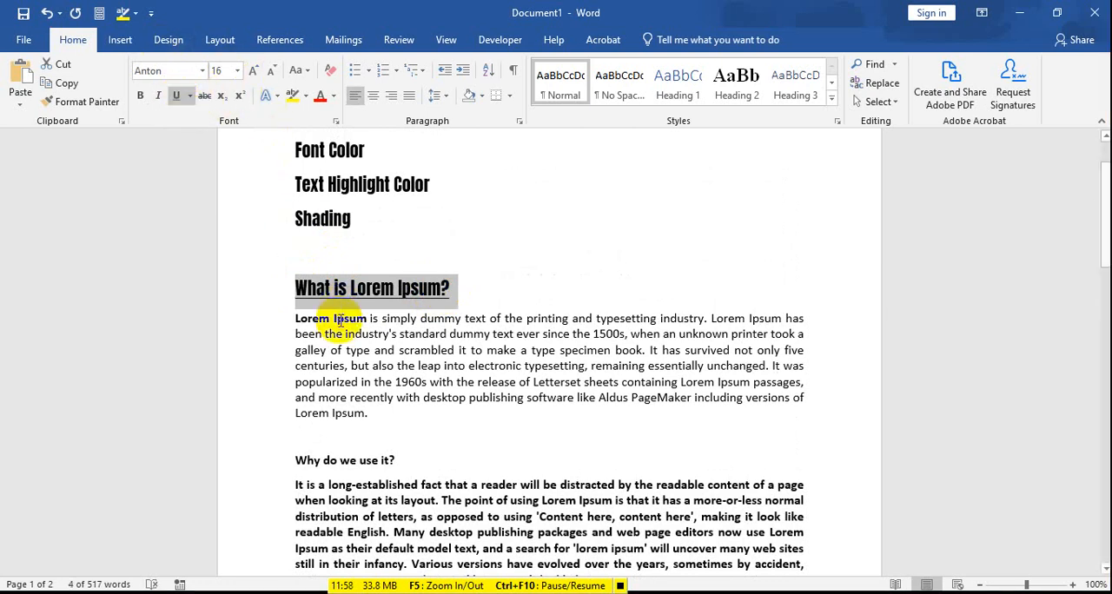
pyautogui.click(401, 339)
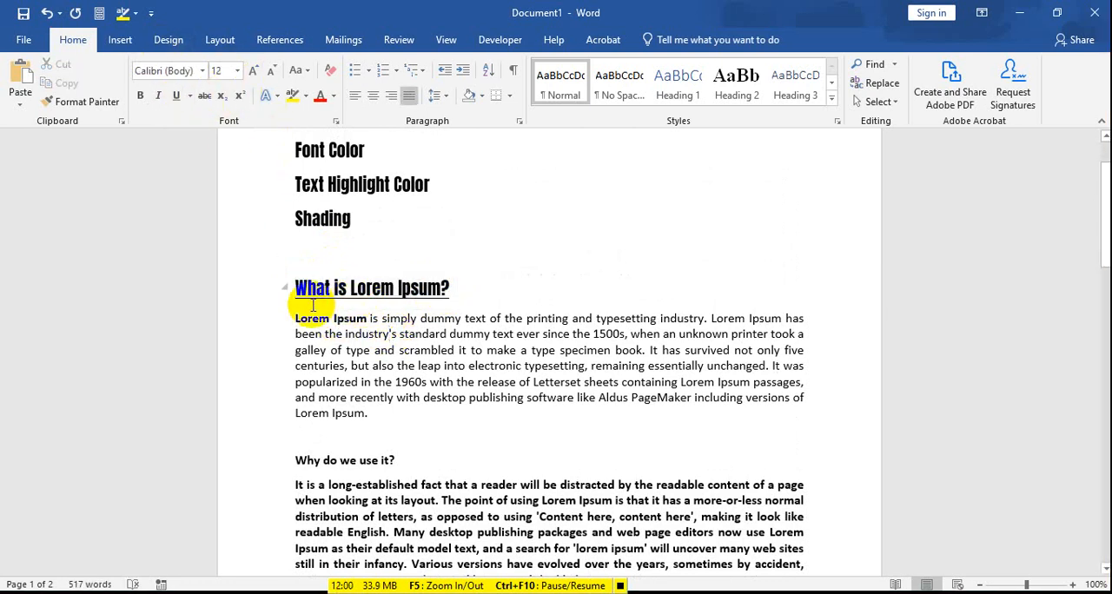
pyautogui.moveTo(297, 288); pyautogui.dragTo(452, 289)
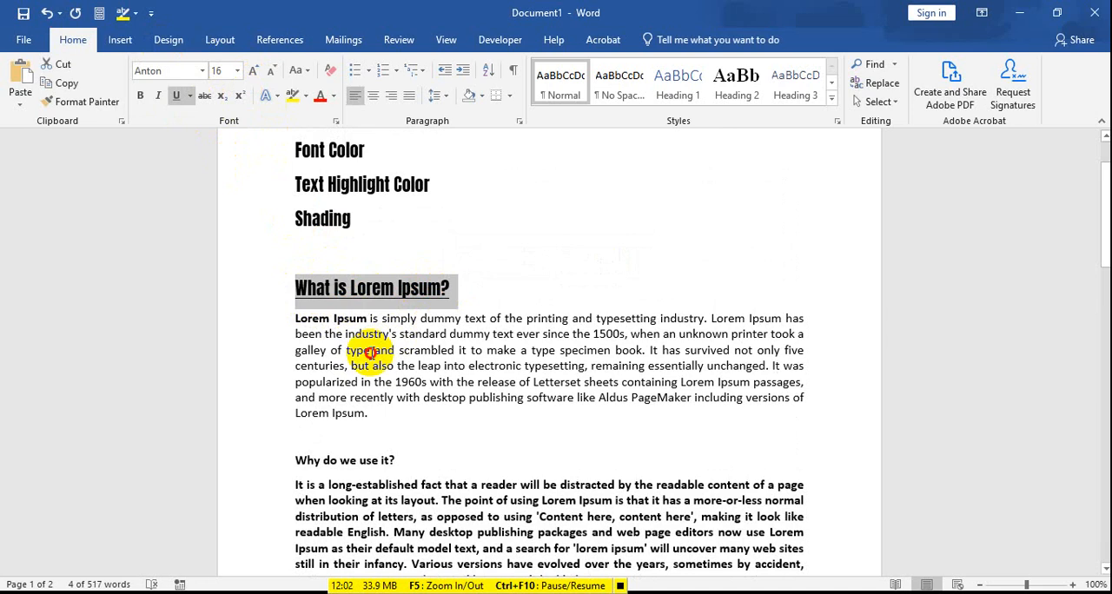
pyautogui.click(369, 352)
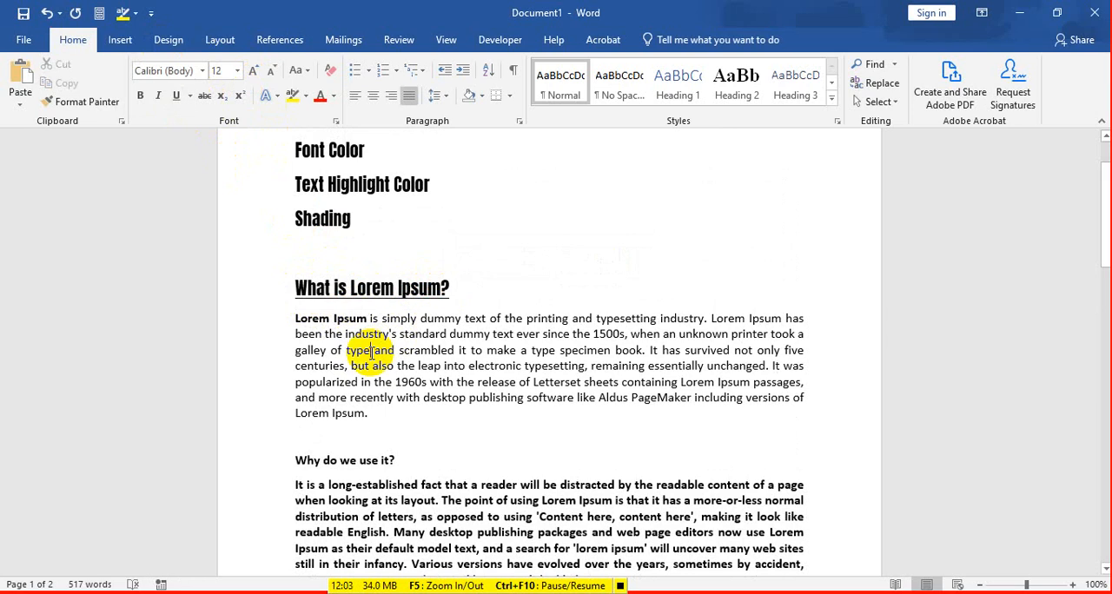
pyautogui.hotkey('ctrl', 'z')
# Step: Underline only the words "What is" in the heading "What is Lorem Ipsum?"
pyautogui.click(334, 287)
pyautogui.moveTo(297, 287); pyautogui.dragTo(356, 287)
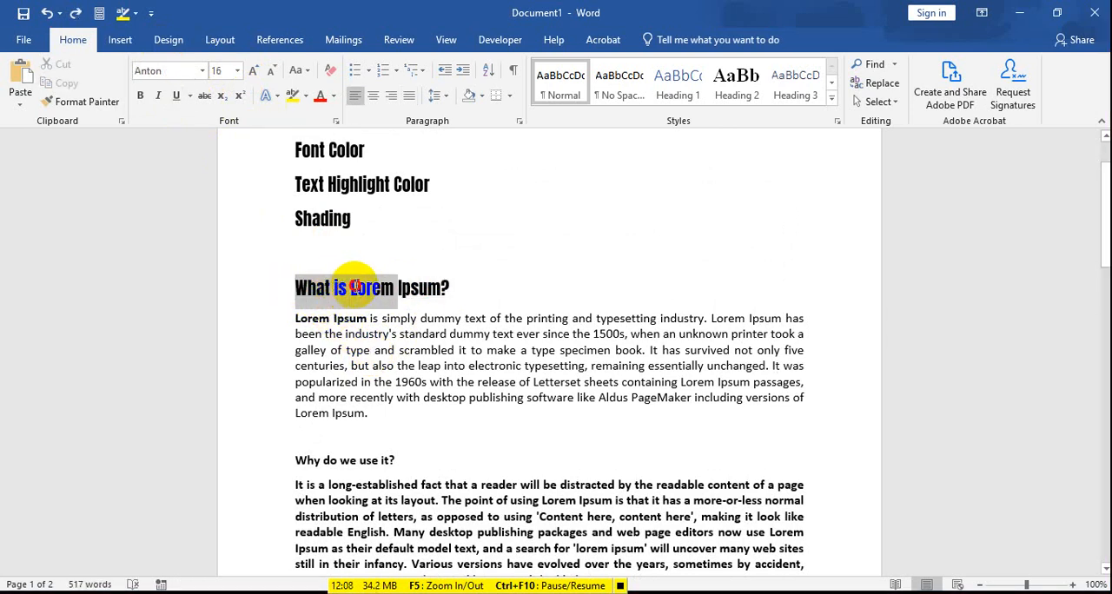
pyautogui.click(382, 288)
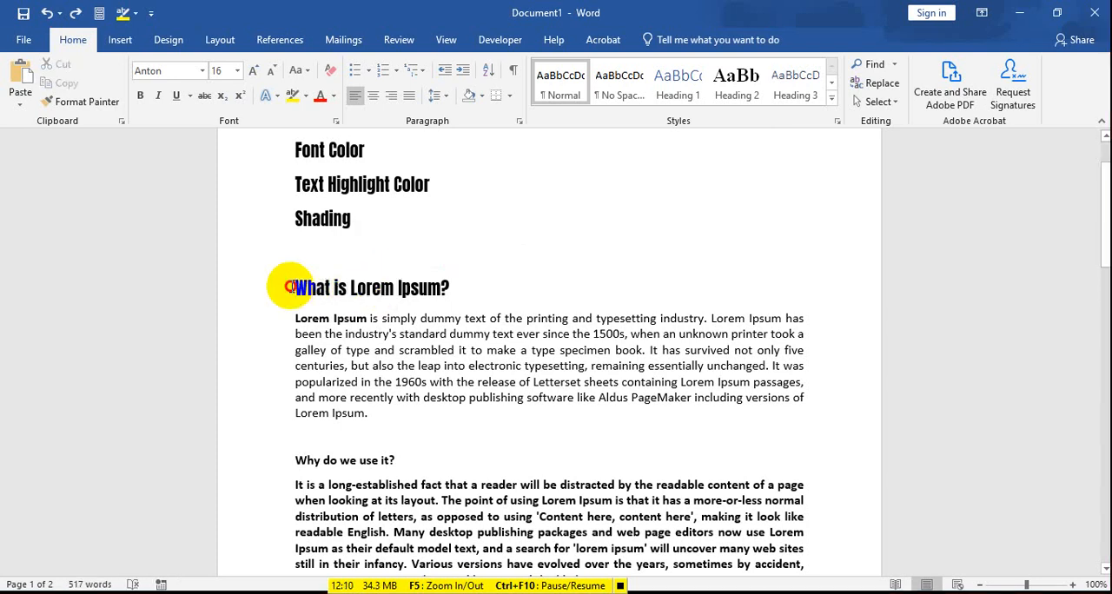
pyautogui.moveTo(290, 287); pyautogui.dragTo(341, 293)
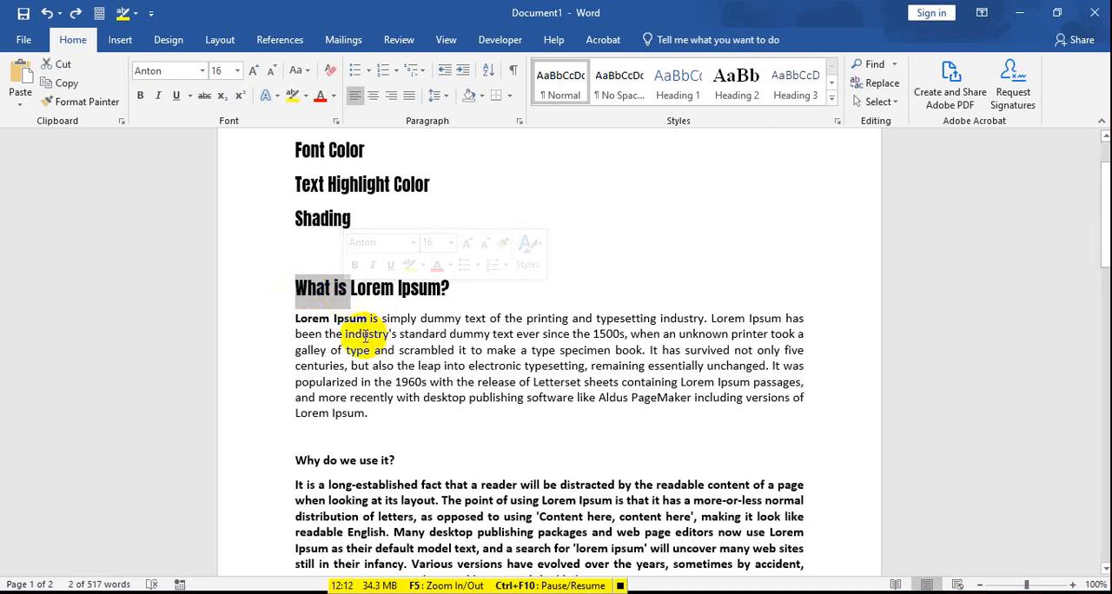
pyautogui.click(175, 95)
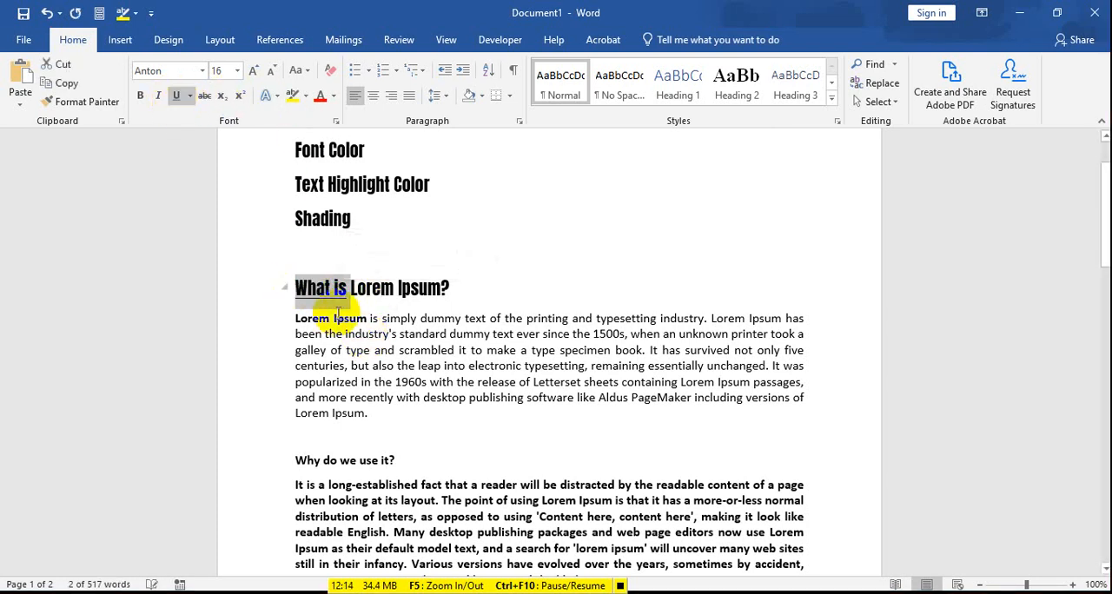
pyautogui.click(348, 330)
pyautogui.moveTo(348, 288); pyautogui.dragTo(296, 288)
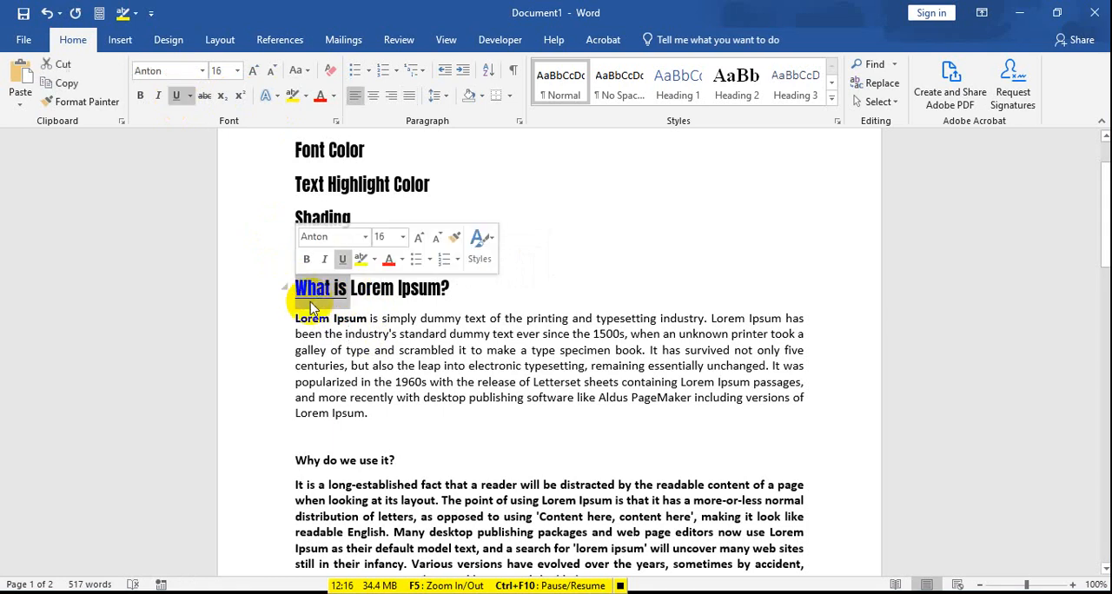
pyautogui.click(364, 348)
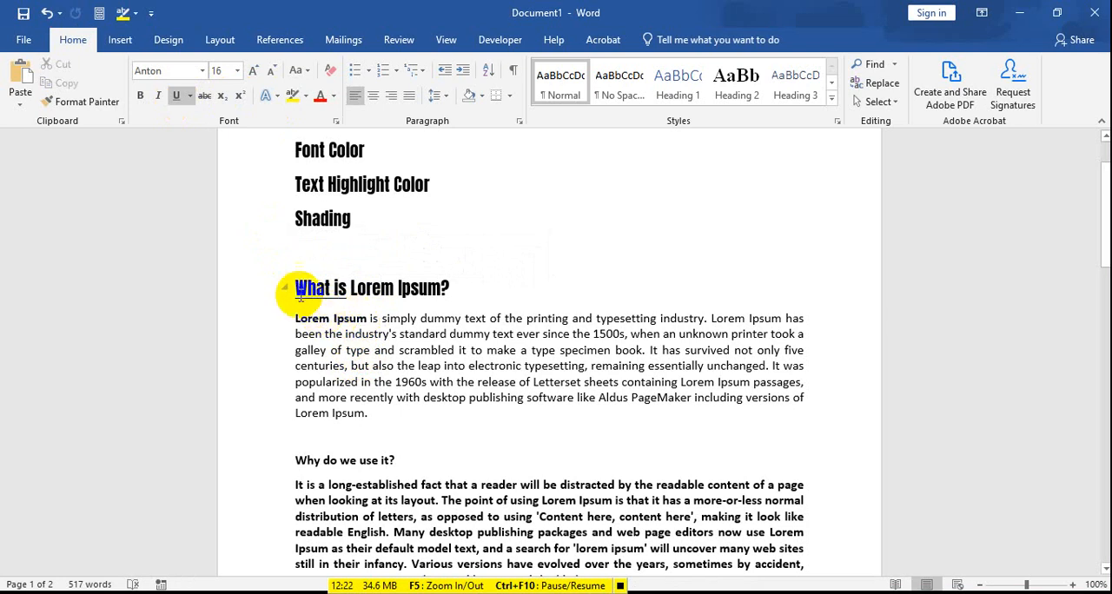
# Step: Apply underlining to the entire heading "What is Lorem Ipsum?"
pyautogui.moveTo(296, 288); pyautogui.dragTo(449, 301)
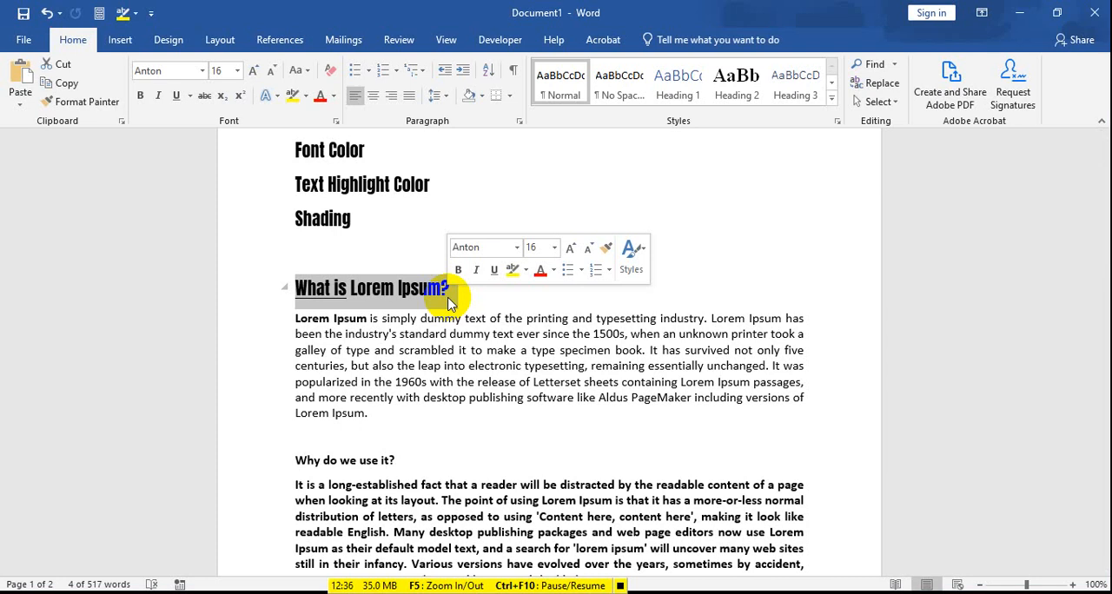
pyautogui.click(182, 101)
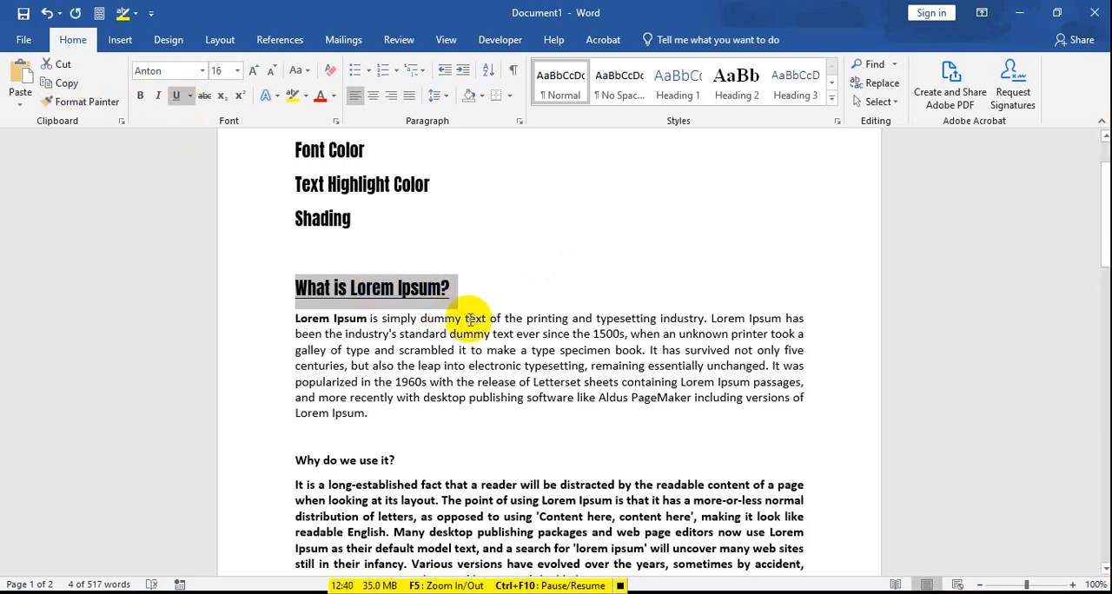
pyautogui.click(467, 356)
# Step: Underline the whole paragraph below the heading "What is Lorem Ipsum?"
pyautogui.moveTo(297, 319); pyautogui.dragTo(385, 415)
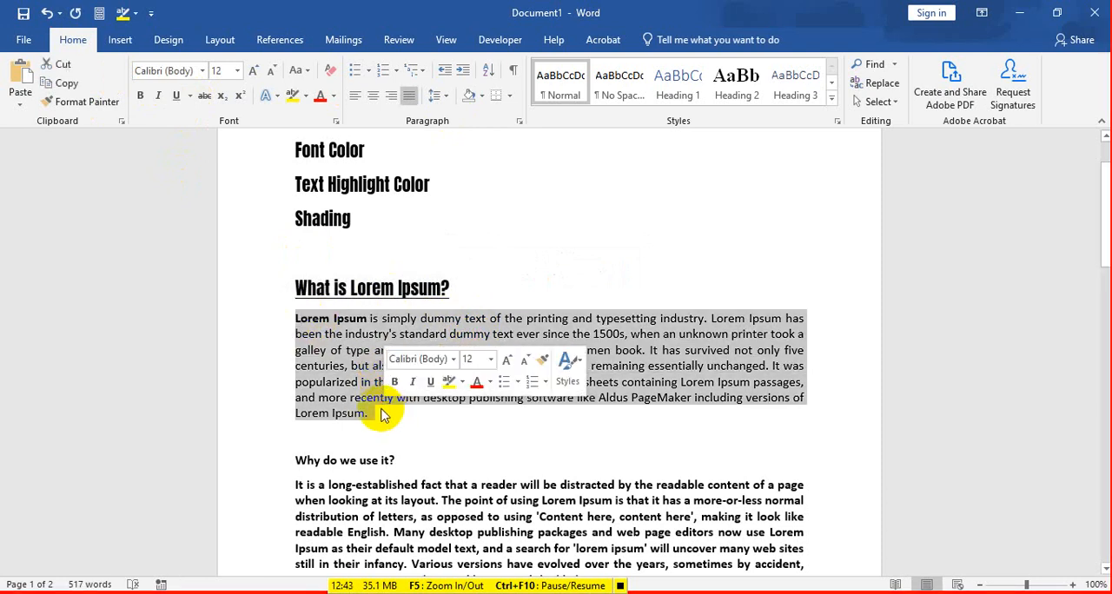
pyautogui.click(176, 96)
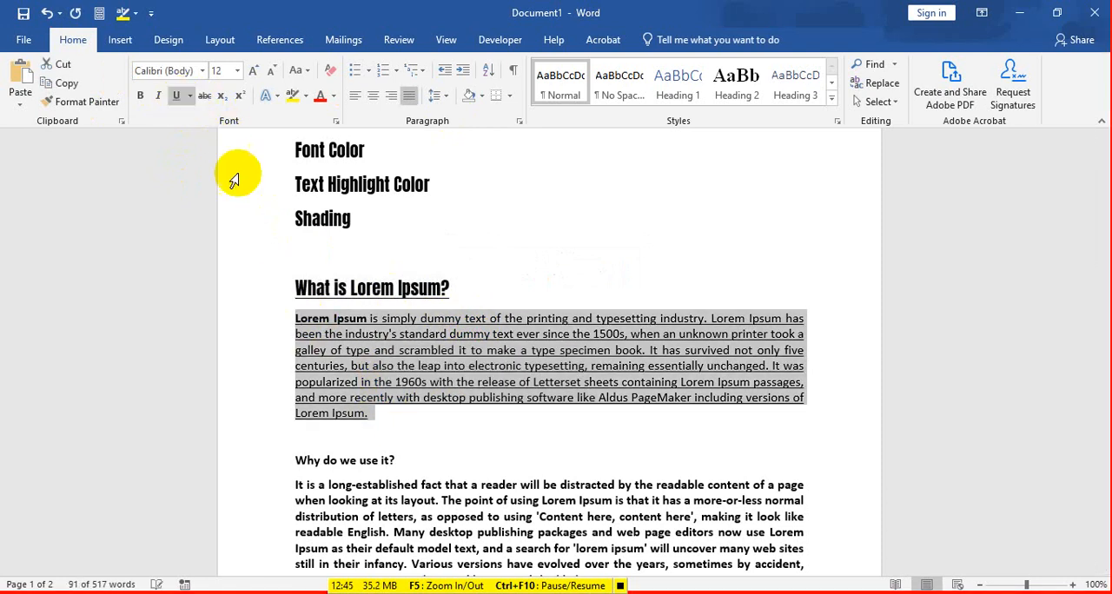
pyautogui.click(492, 388)
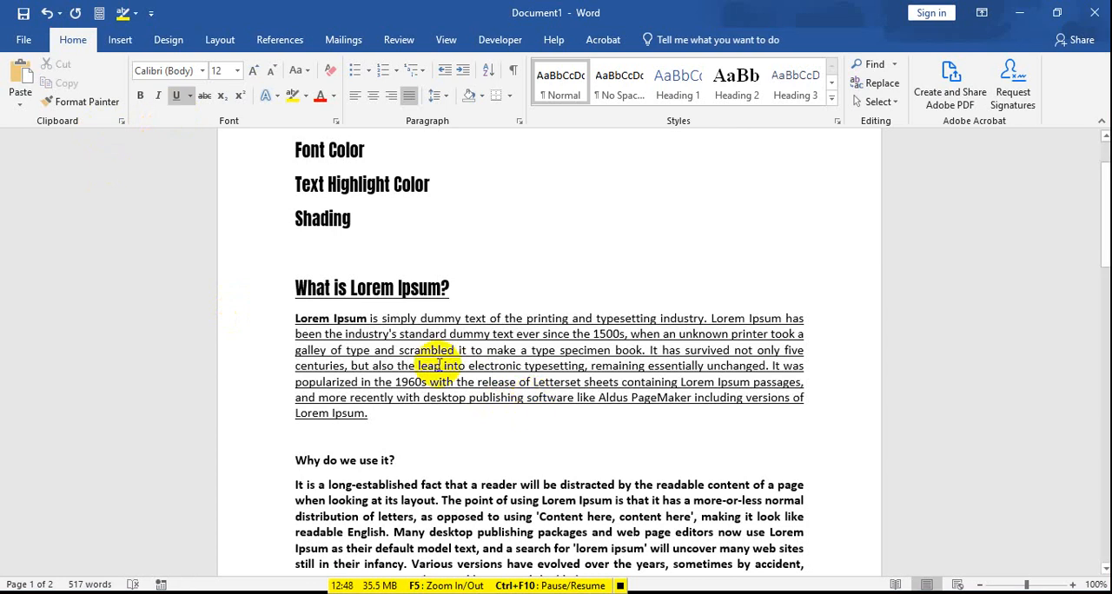
# Step: Change the font color of the paragraph below the heading "What is Lorem Ipsum?" to red
pyautogui.tripleClick(390, 365)
pyautogui.click(422, 416)
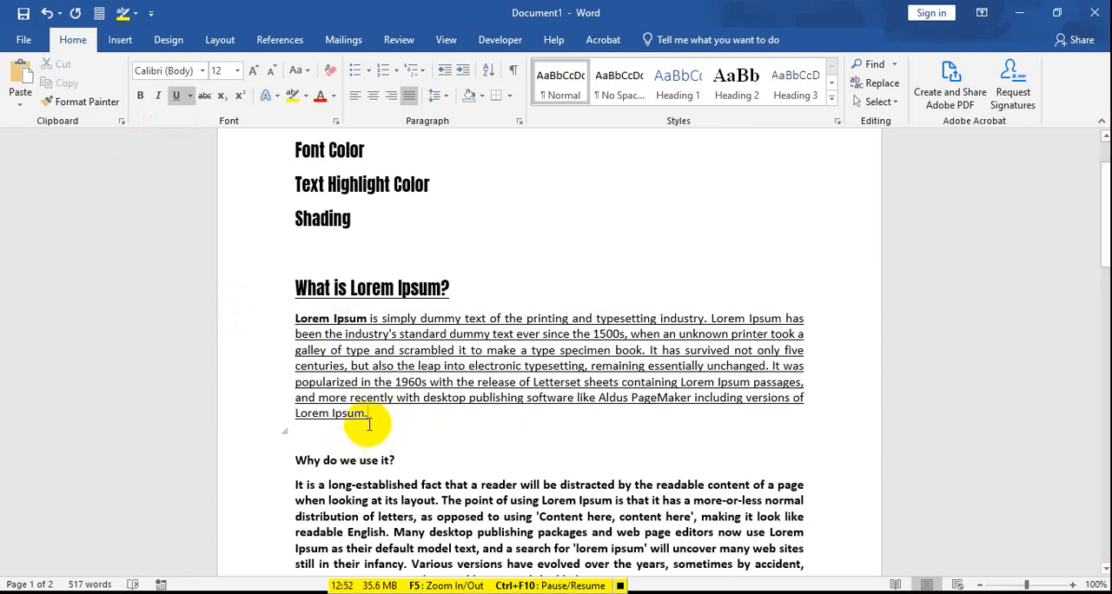
pyautogui.moveTo(409, 416); pyautogui.dragTo(293, 316)
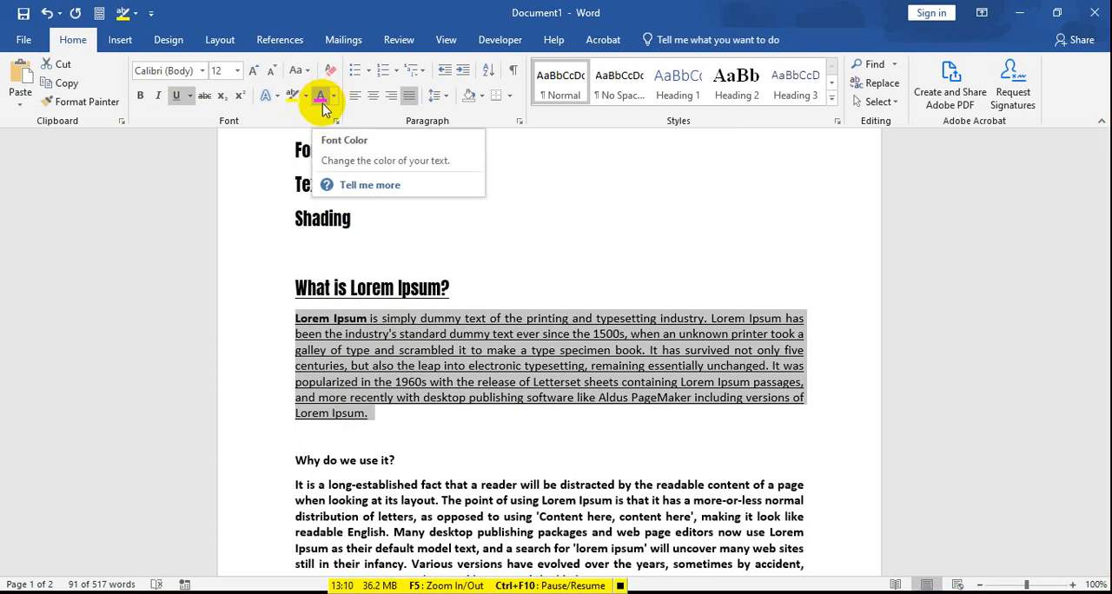
pyautogui.click(319, 98)
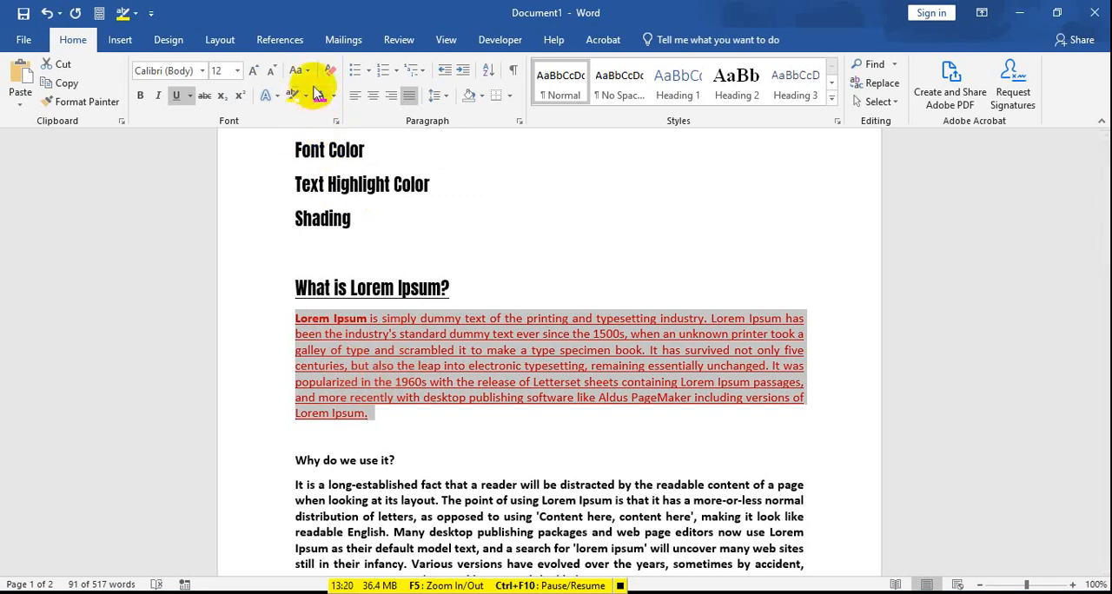
pyautogui.moveTo(328, 184); pyautogui.dragTo(340, 182)
pyautogui.click(348, 358)
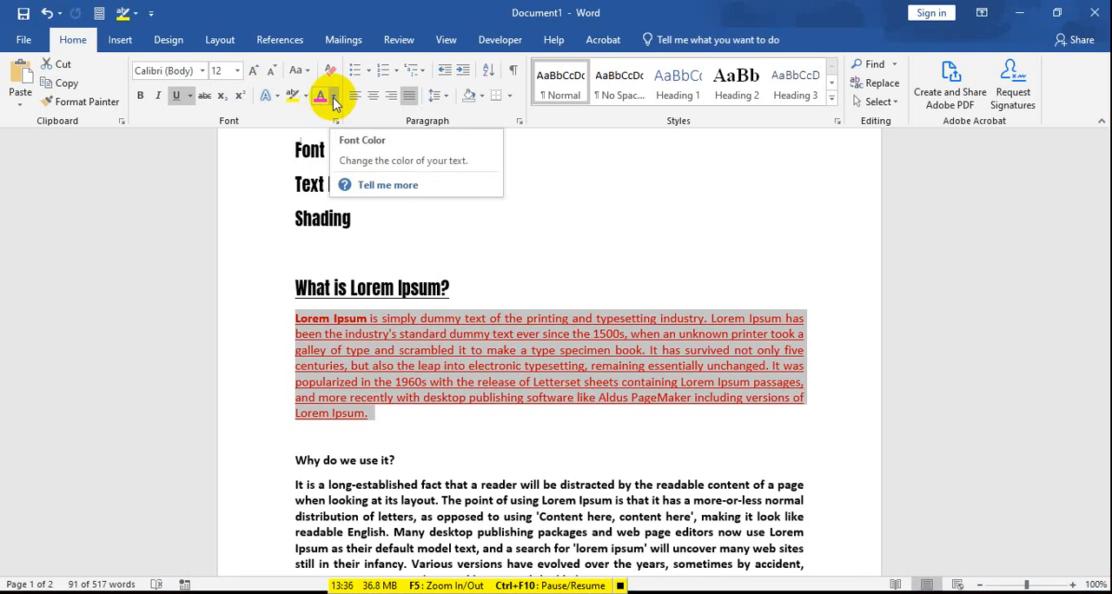
# Step: Recolor the text of the same paragraph with the darkest shade of the light blue theme color
pyautogui.click(335, 98)
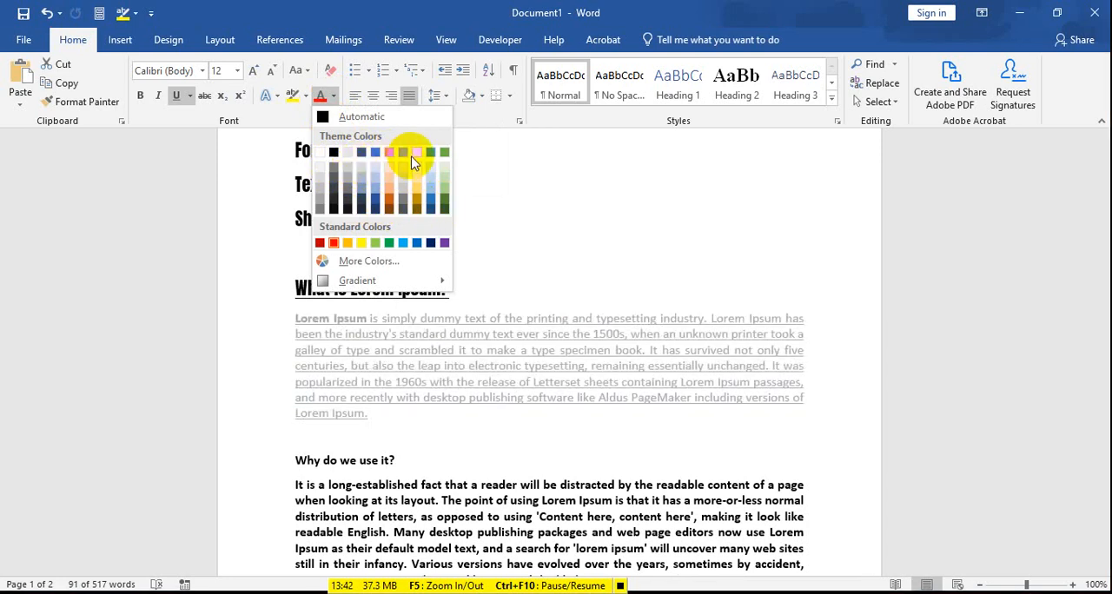
pyautogui.click(429, 210)
pyautogui.click(461, 397)
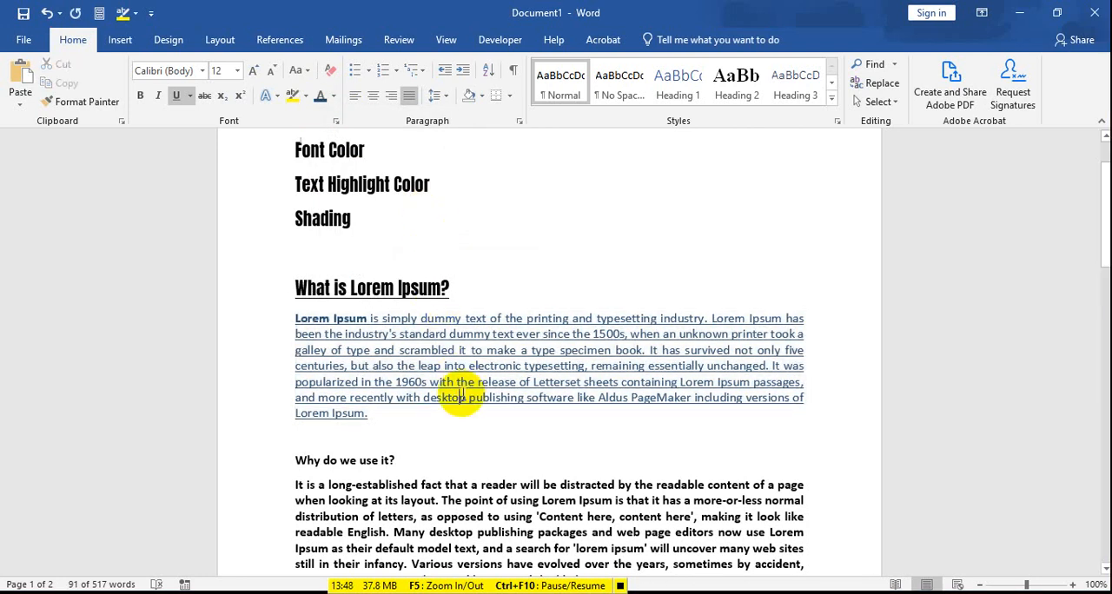
# Step: Set the font color of the paragraph below "What is Lorem Ipsum?" to the dark blue-gray theme color
pyautogui.moveTo(401, 414); pyautogui.dragTo(293, 321)
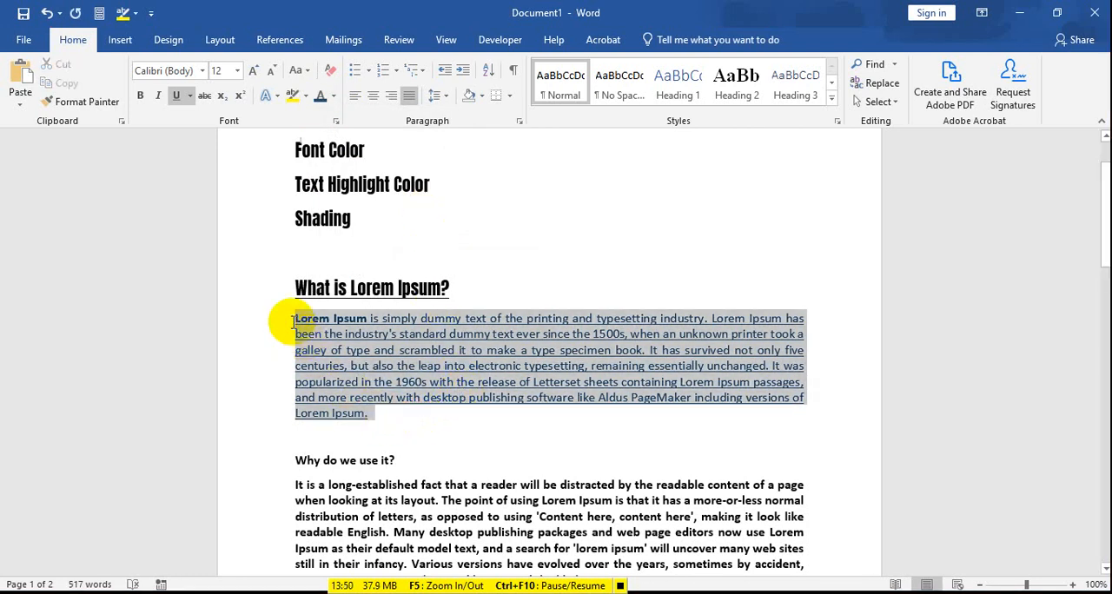
pyautogui.click(331, 97)
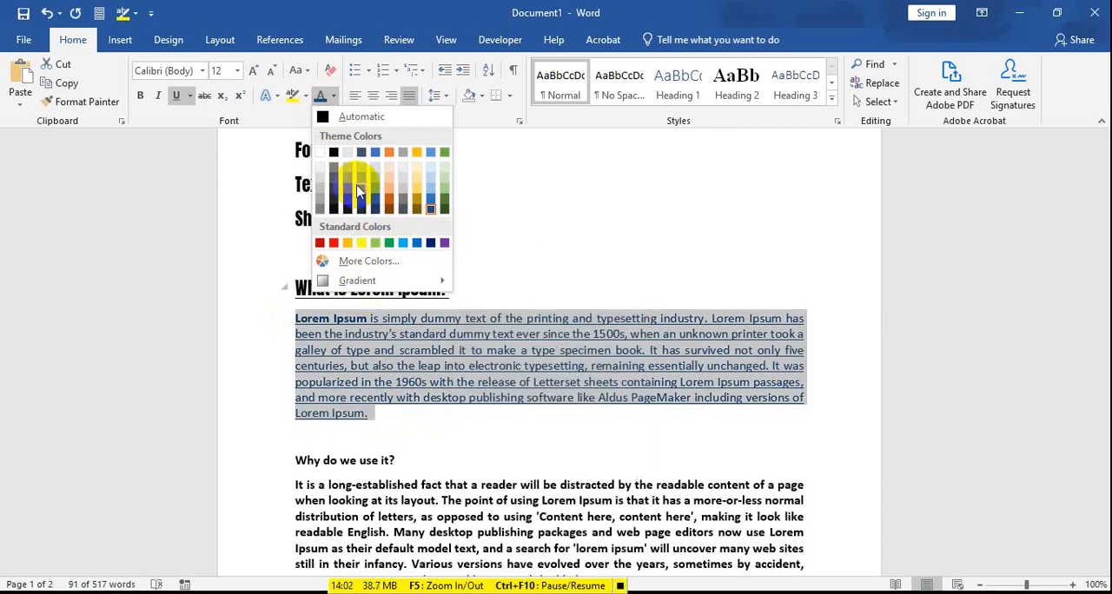
pyautogui.click(362, 152)
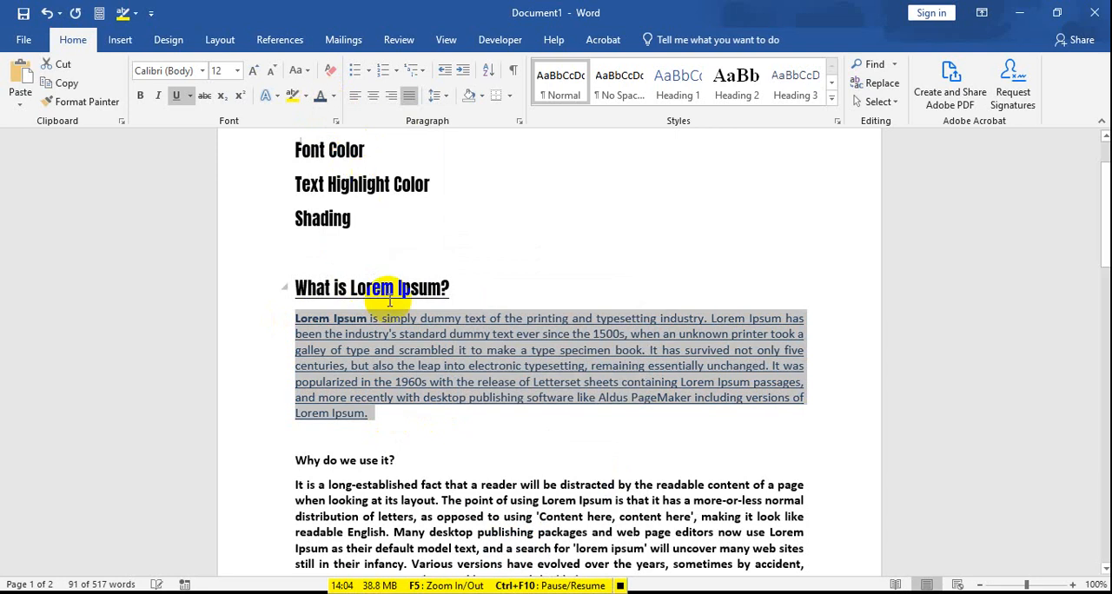
pyautogui.click(393, 288)
pyautogui.scroll(1, 440, 286)
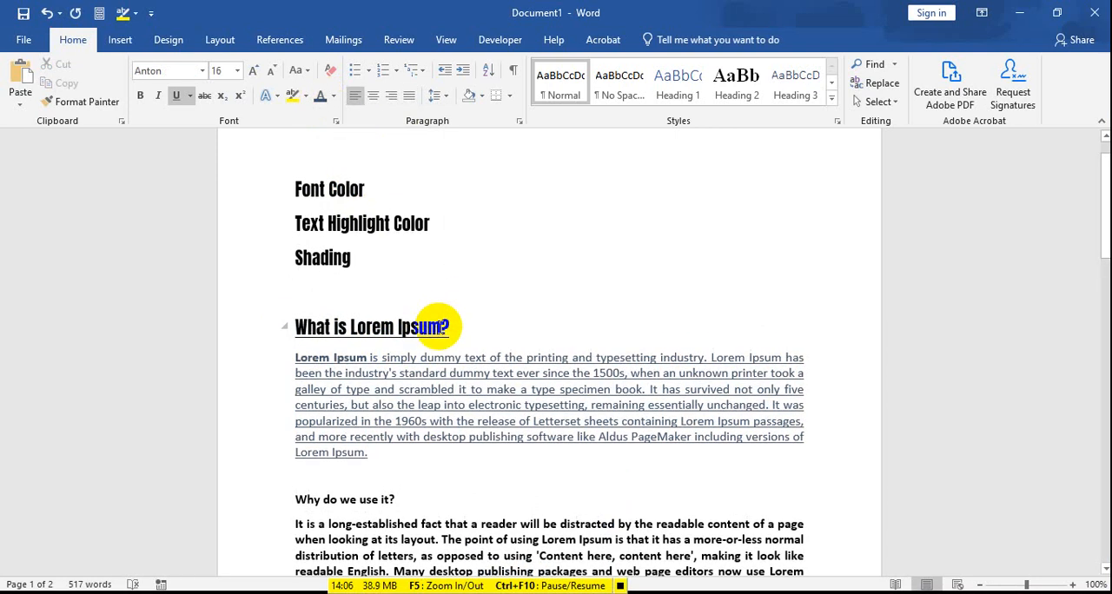
pyautogui.click(430, 327)
# Step: Reduce the size of the lines "Font Color", "Text Highlight Color" and "Shading" in stages to 12, 11 and 10 pt
pyautogui.moveTo(365, 258); pyautogui.dragTo(292, 186)
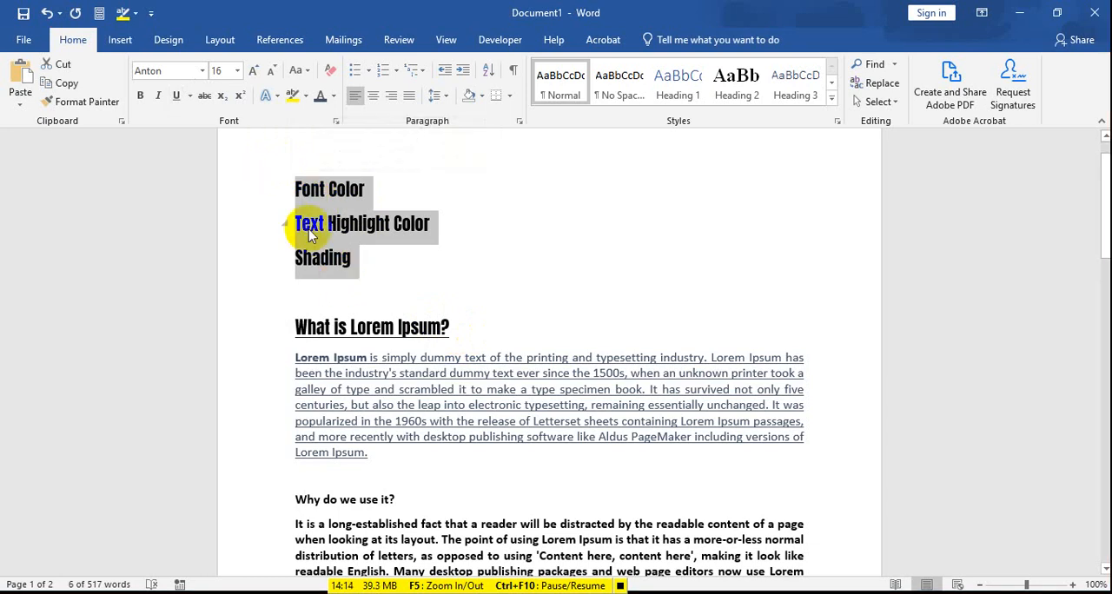
pyautogui.click(238, 73)
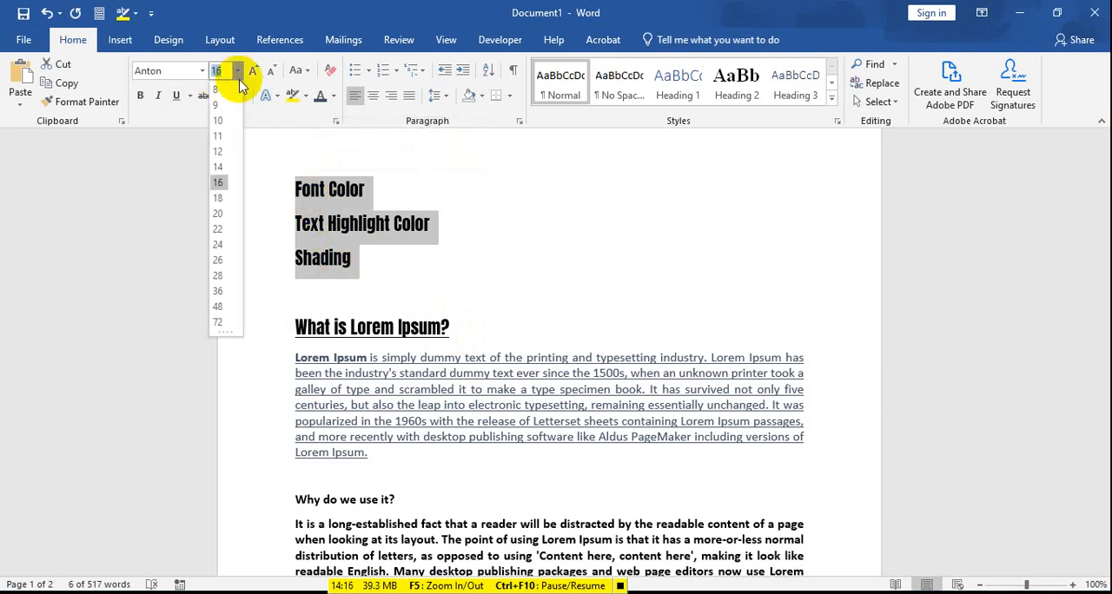
pyautogui.click(218, 152)
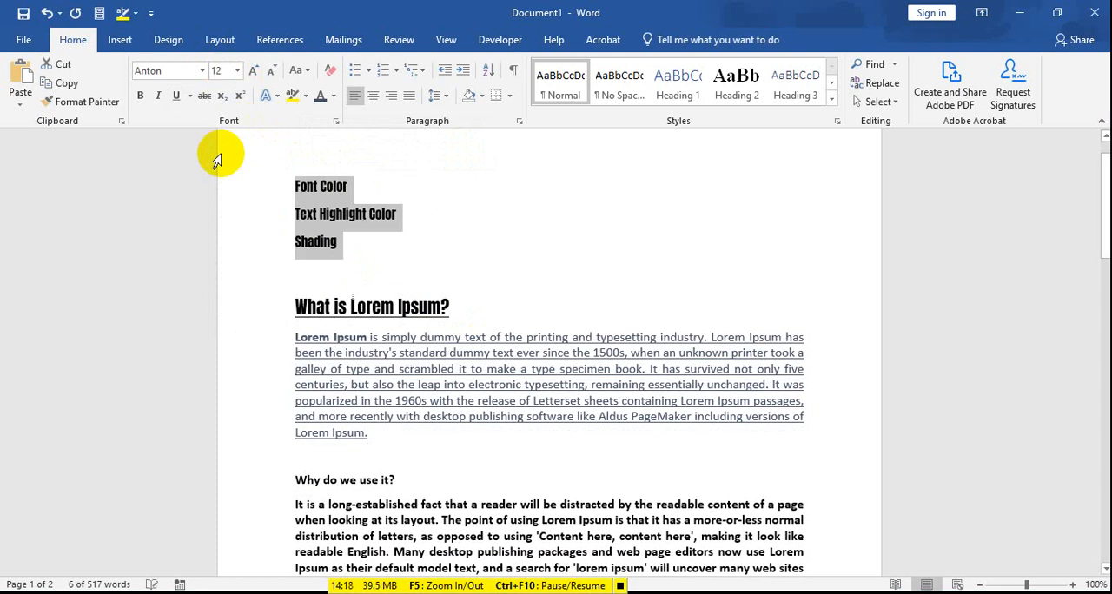
pyautogui.click(238, 73)
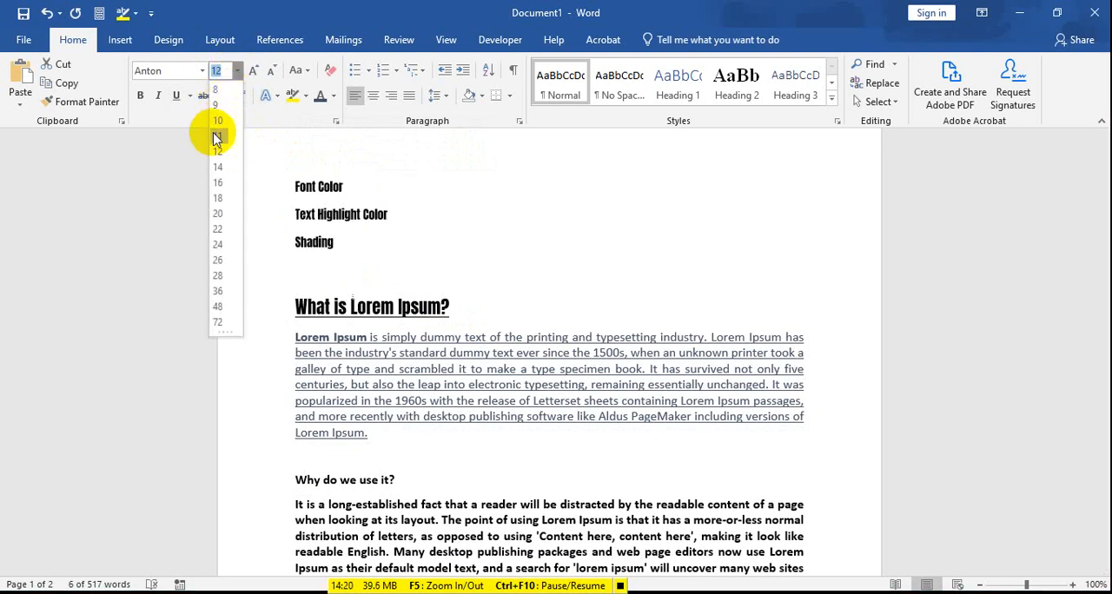
pyautogui.click(215, 134)
pyautogui.click(237, 71)
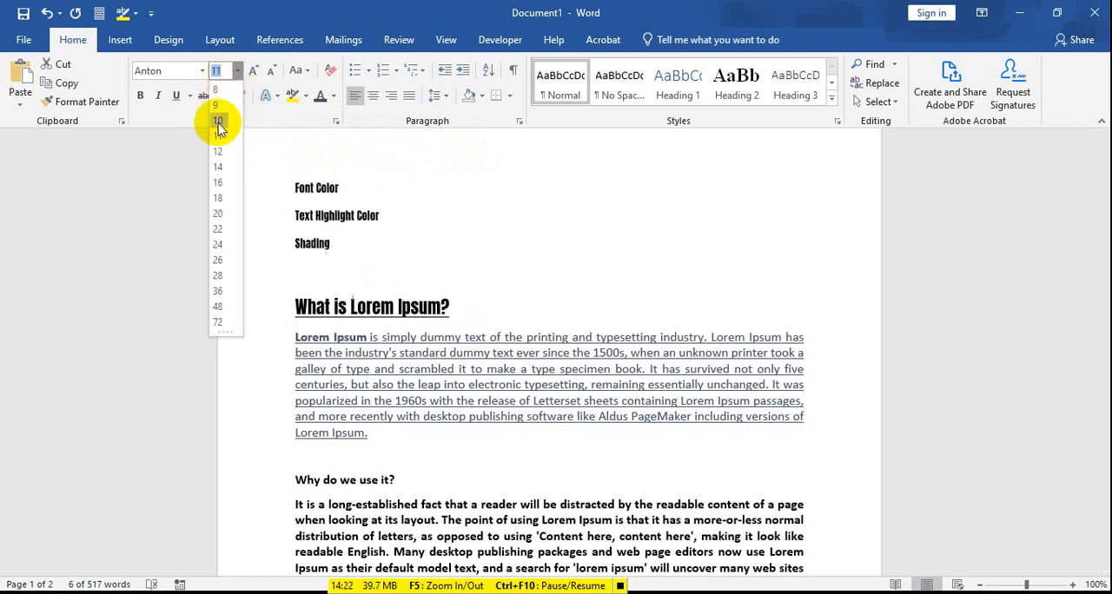
pyautogui.click(217, 119)
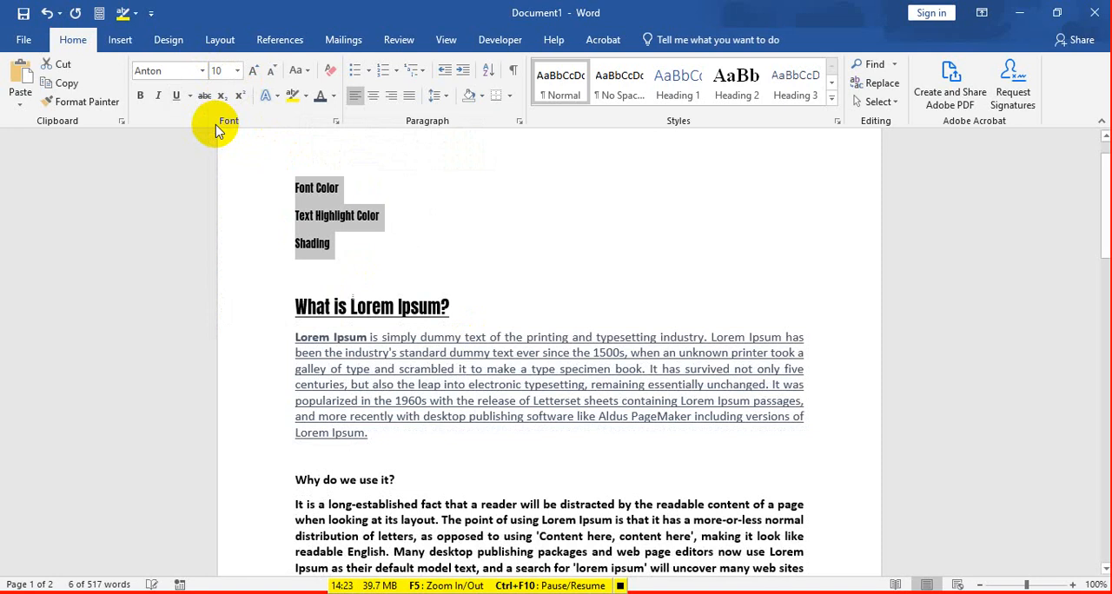
pyautogui.click(373, 365)
pyautogui.scroll(1, 380, 342)
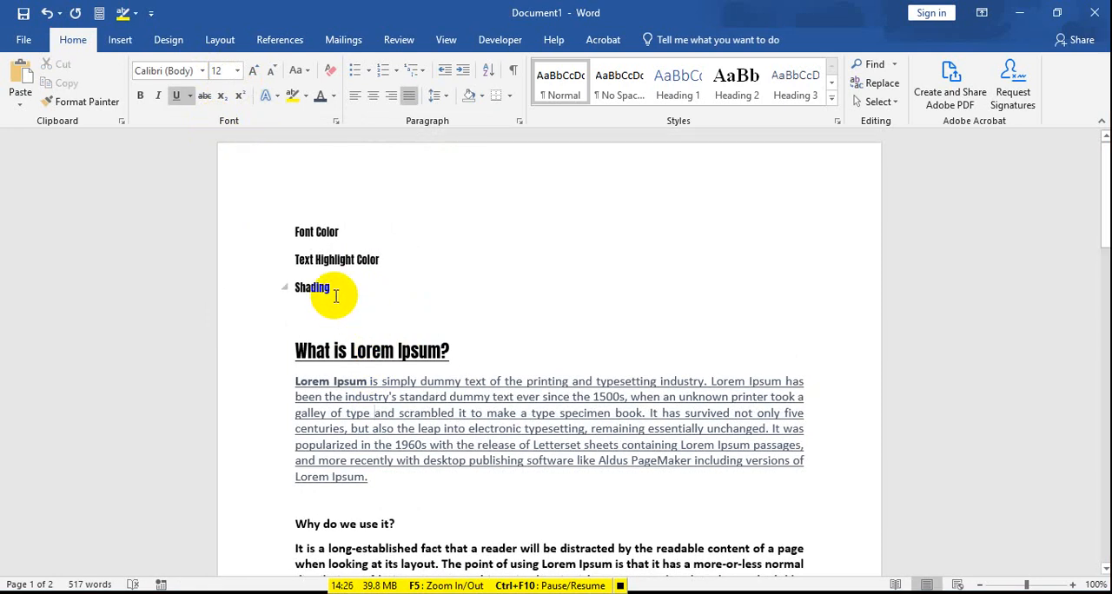
# Step: Apply the Anton font to the lines "Font Color", "Text Highlight Color" and "Shading"
pyautogui.moveTo(337, 293); pyautogui.dragTo(289, 232)
pyautogui.click(320, 267)
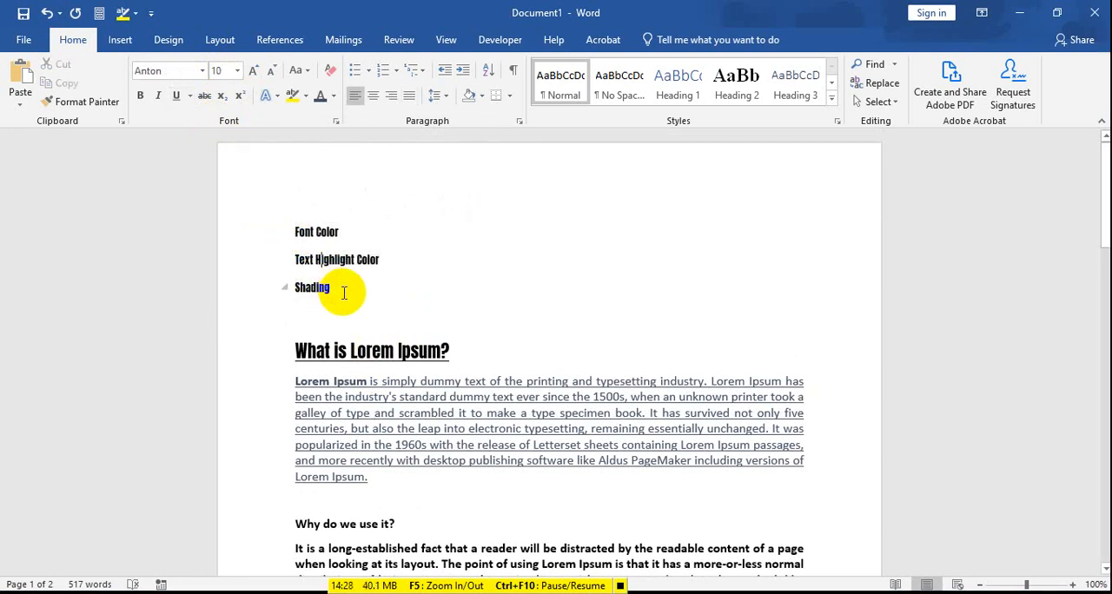
pyautogui.moveTo(343, 293); pyautogui.dragTo(291, 227)
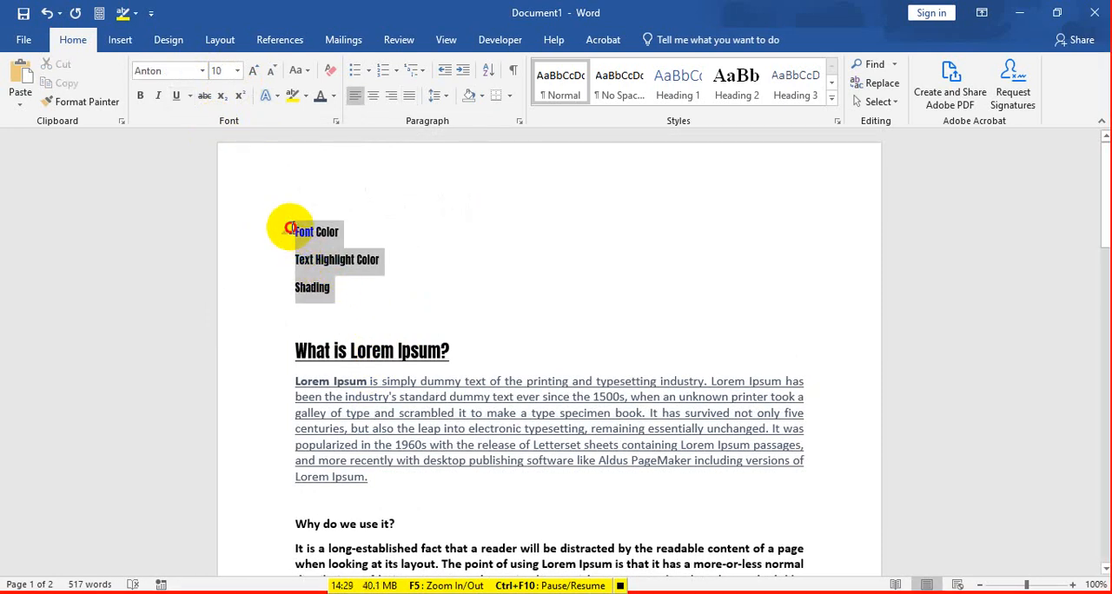
pyautogui.click(195, 71)
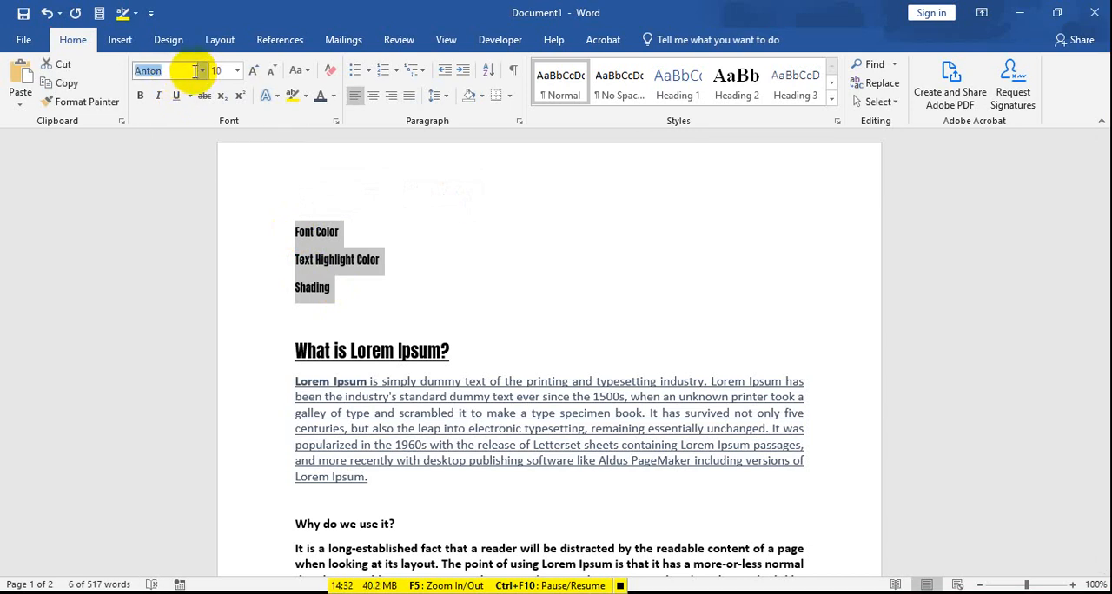
pyautogui.click(205, 71)
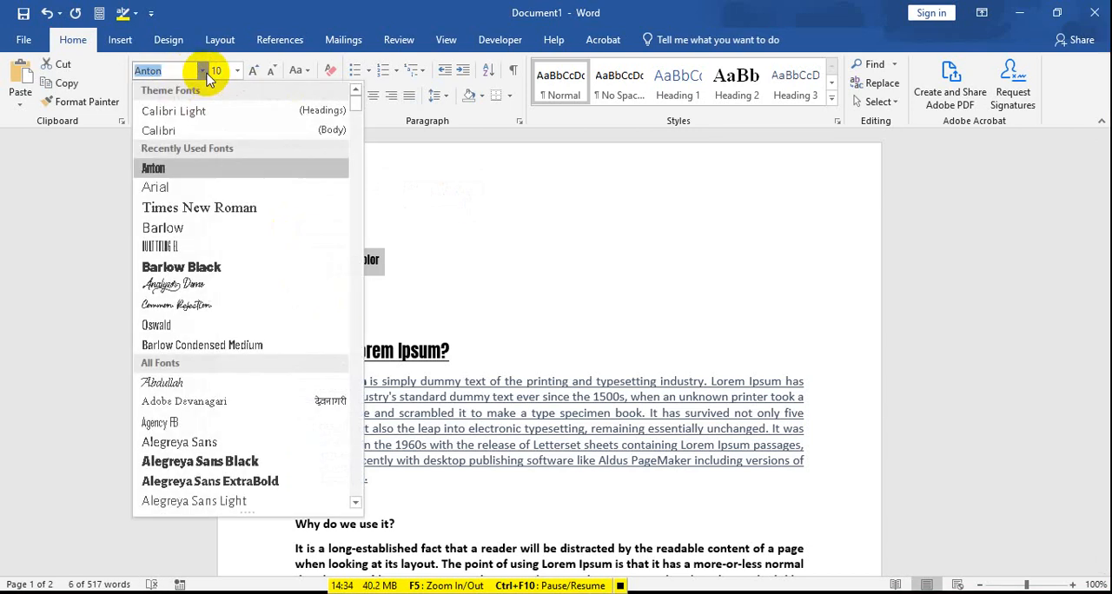
pyautogui.click(190, 171)
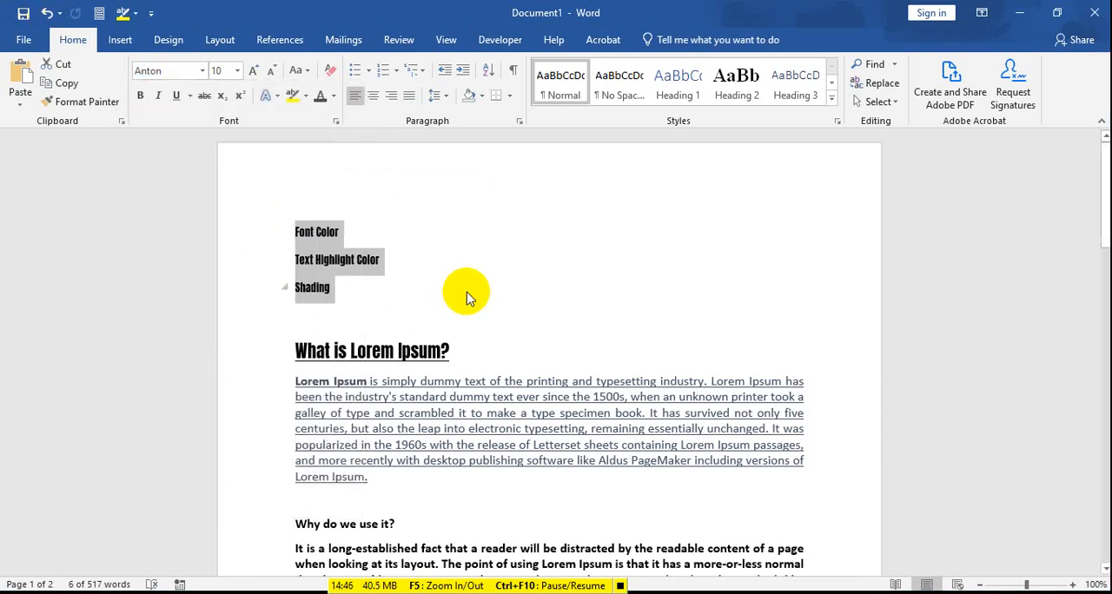
# Step: Set the three sample lines to 14 pt with the font color Black, Text 1, Lighter 25%
pyautogui.click(238, 70)
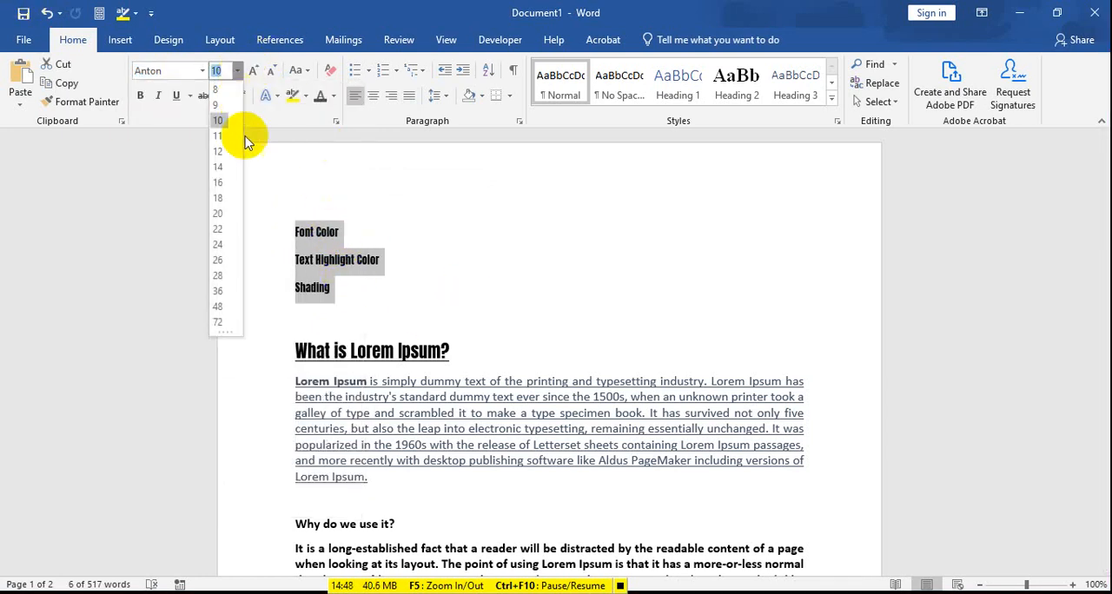
pyautogui.click(218, 166)
pyautogui.click(333, 95)
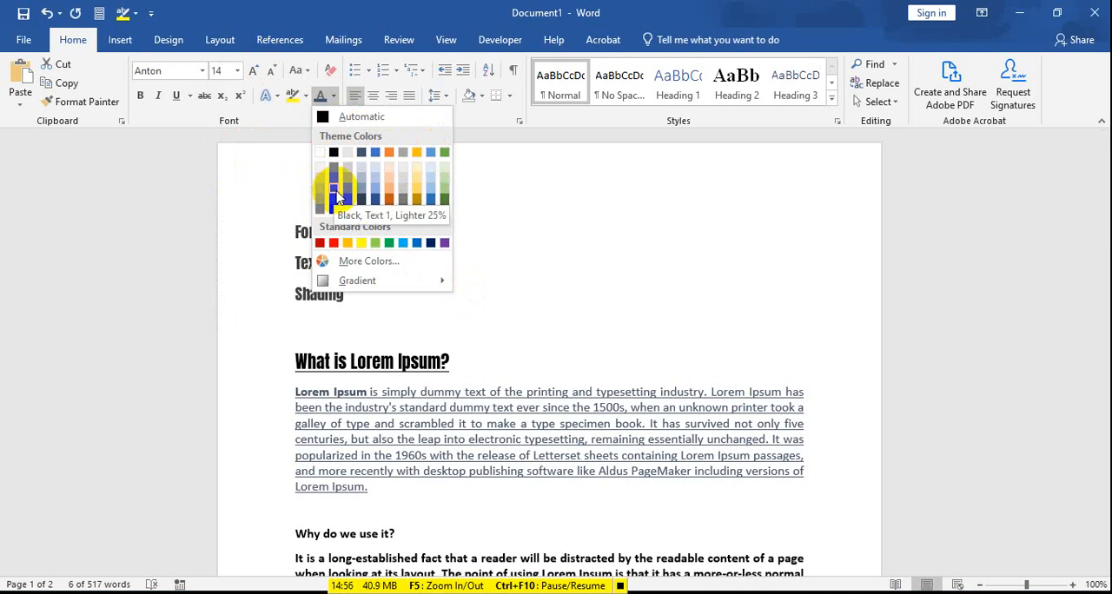
pyautogui.click(331, 185)
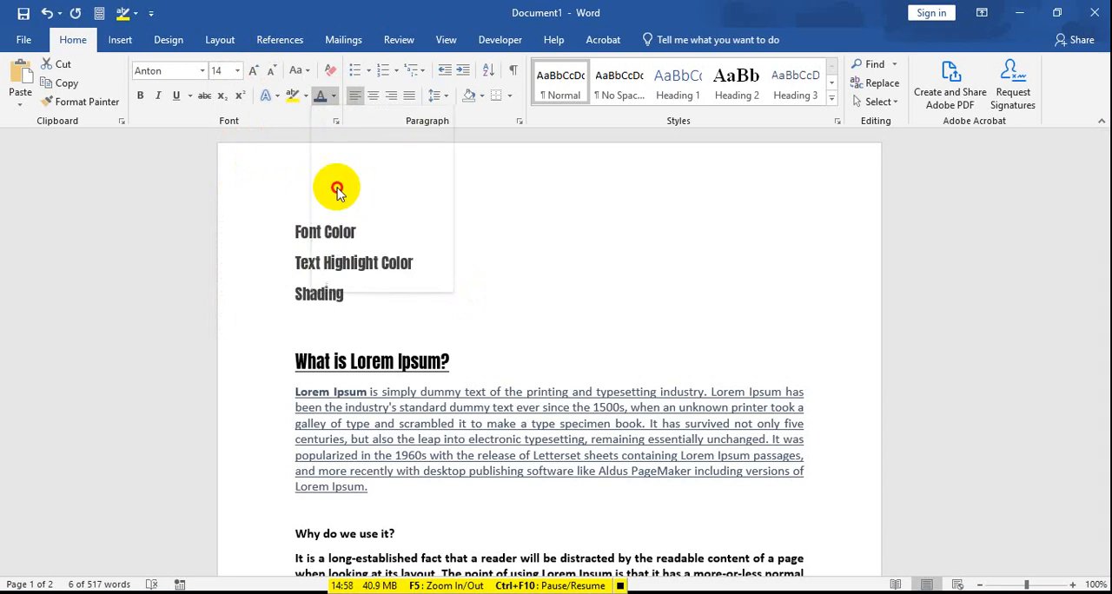
pyautogui.click(392, 293)
pyautogui.moveTo(365, 301); pyautogui.dragTo(239, 193)
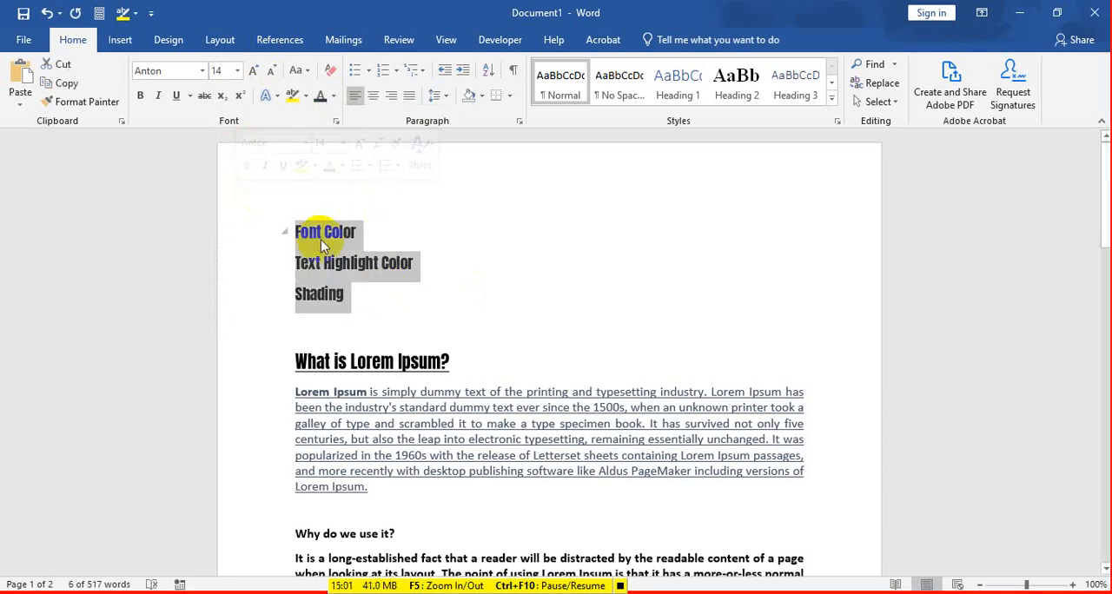
pyautogui.click(473, 430)
# Step: Change the font of the lines "Font Color", "Text Highlight Color" and "Shading" to Arial
pyautogui.moveTo(347, 296); pyautogui.dragTo(229, 211)
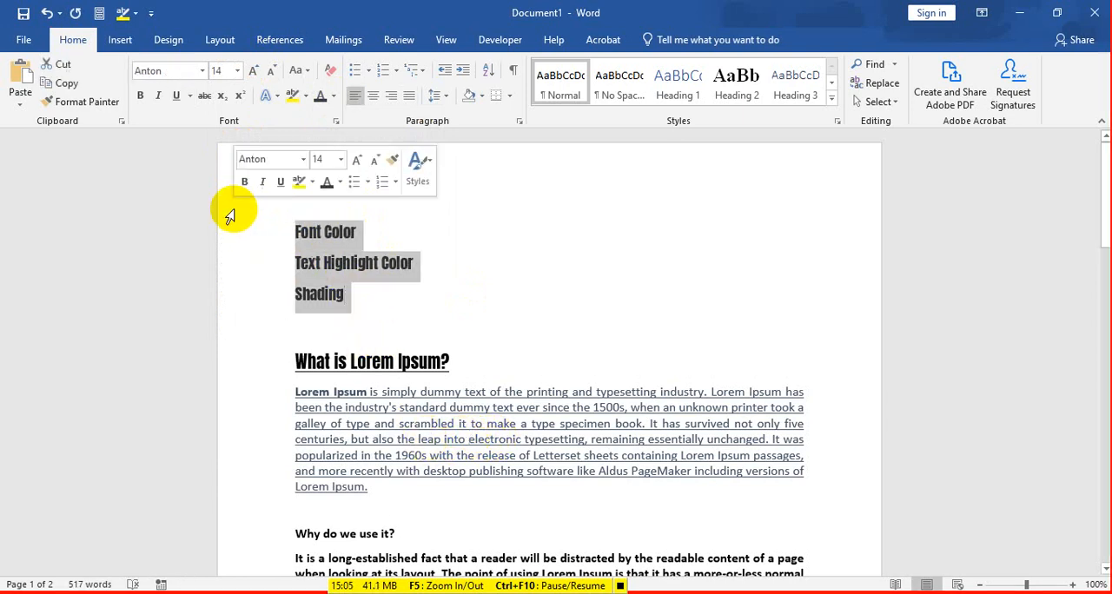
pyautogui.click(203, 71)
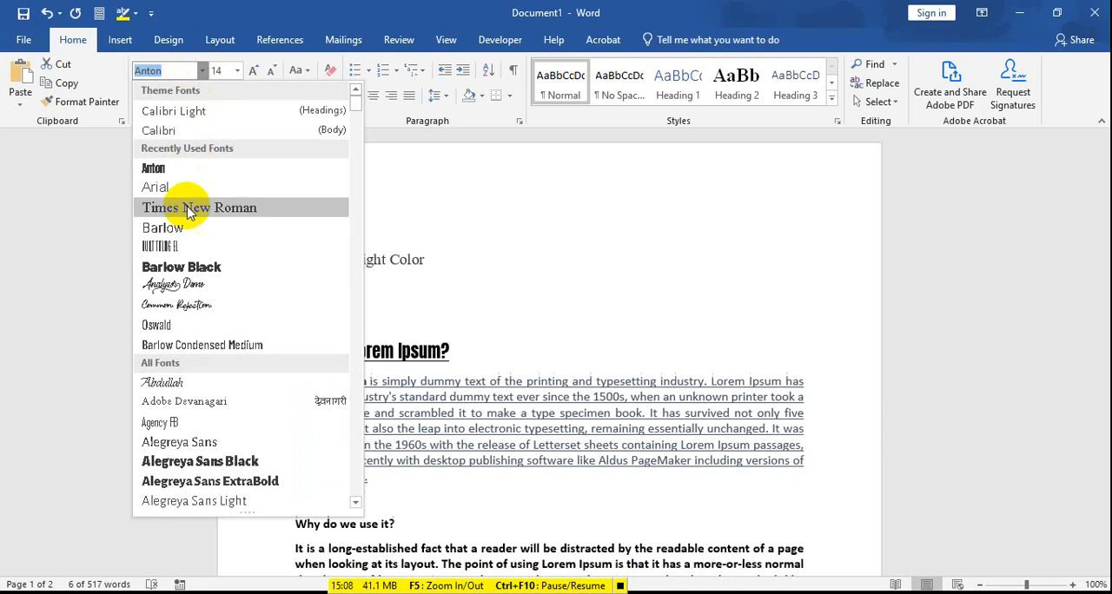
pyautogui.click(178, 186)
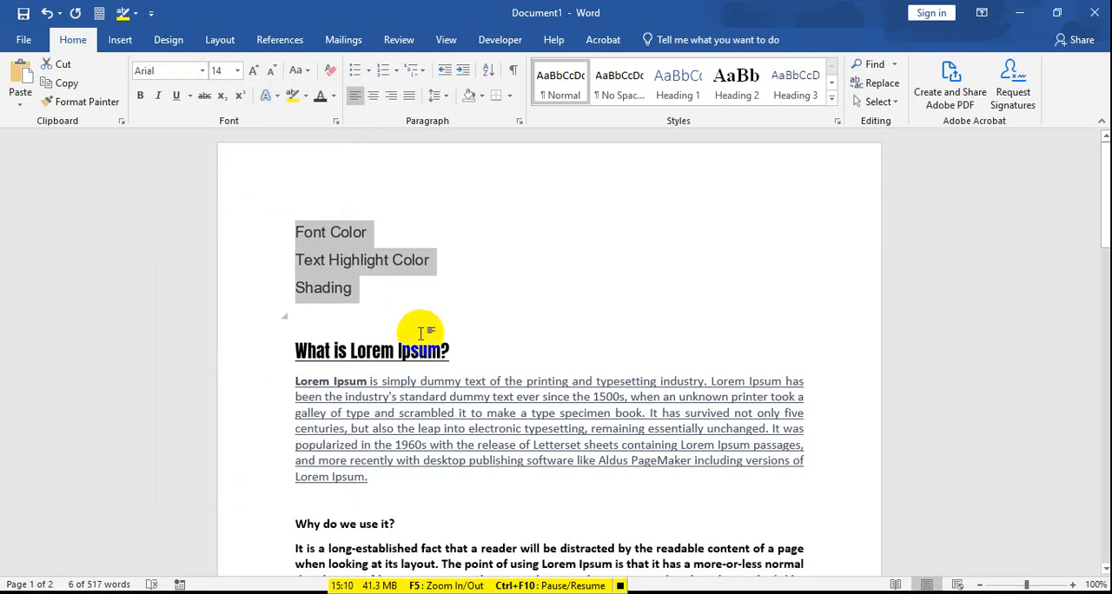
pyautogui.click(365, 292)
pyautogui.moveTo(365, 292)
pyautogui.mouseDown()
pyautogui.moveTo(310, 286)
pyautogui.moveTo(295, 227)
pyautogui.mouseUp()
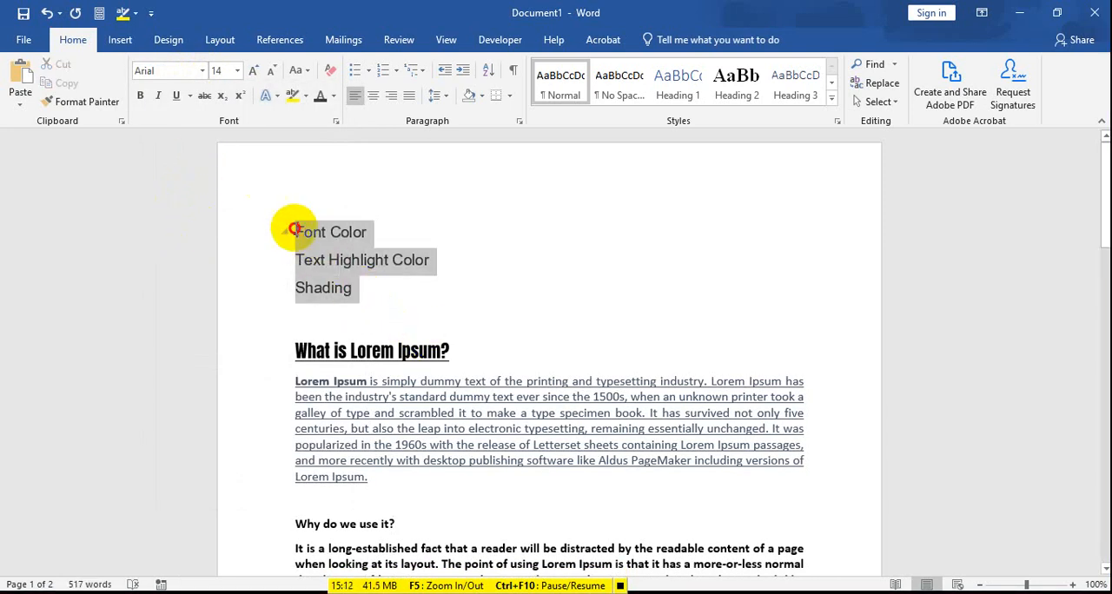
pyautogui.click(372, 294)
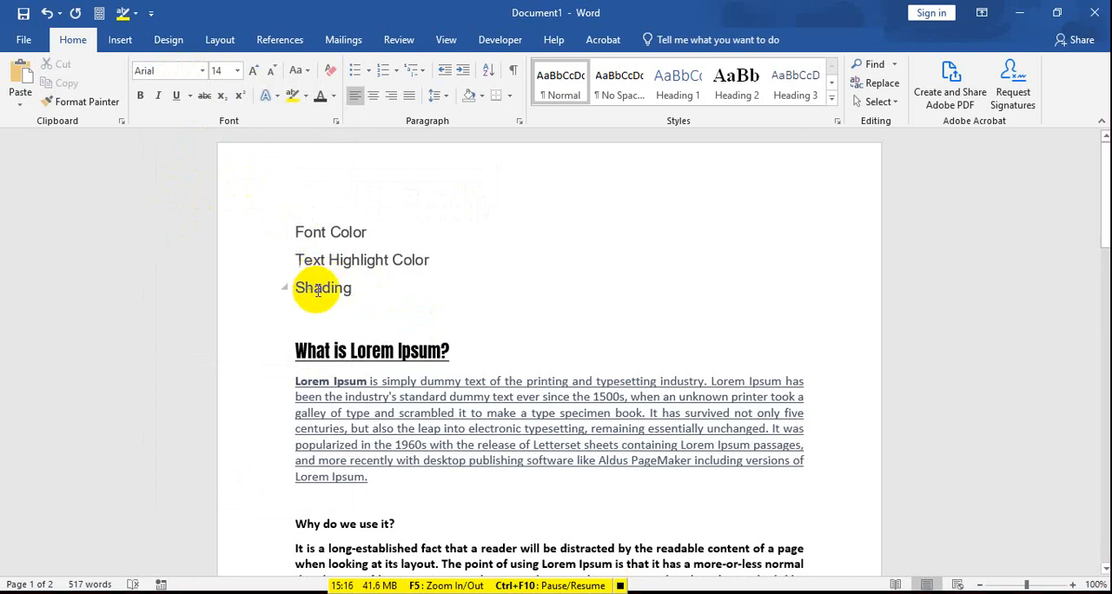
# Step: Switch the three sample lines above the heading to the Analyzer Demo script font
pyautogui.moveTo(362, 288); pyautogui.dragTo(292, 224)
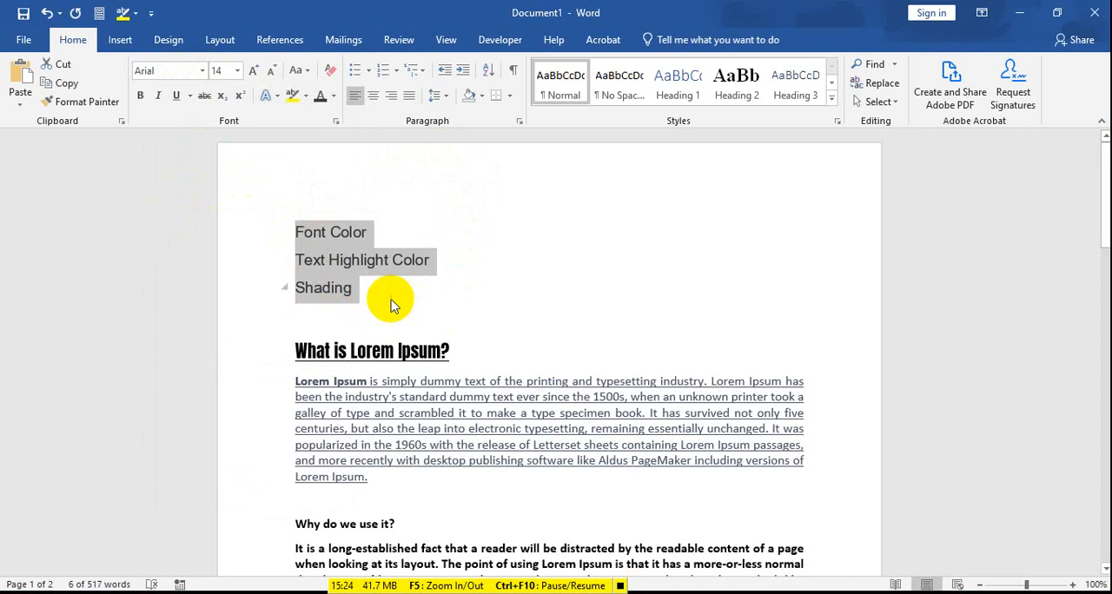
pyautogui.click(201, 70)
pyautogui.click(199, 300)
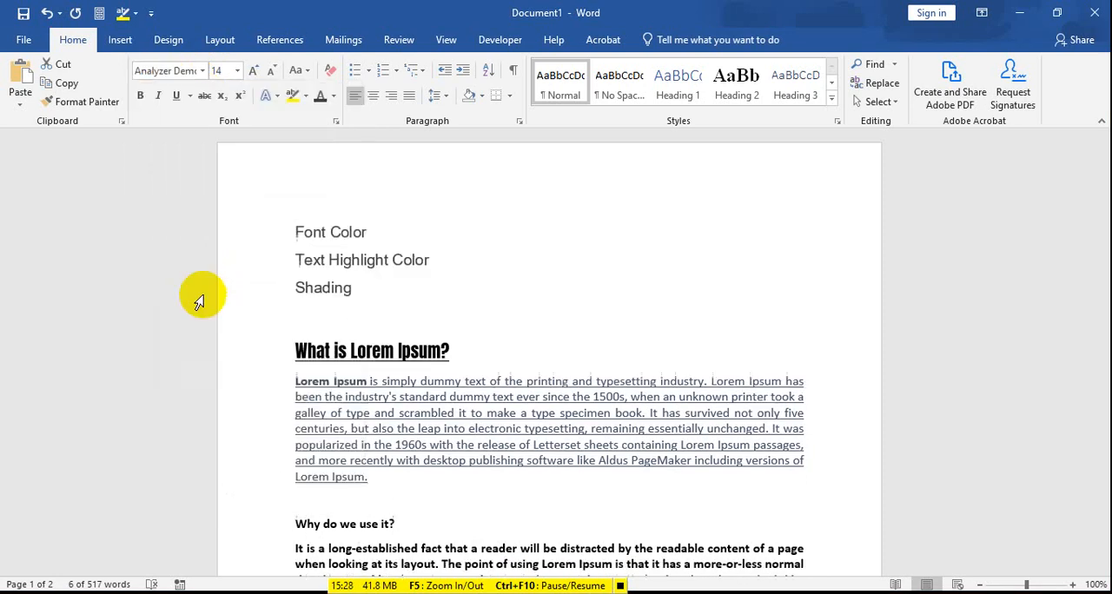
pyautogui.click(352, 289)
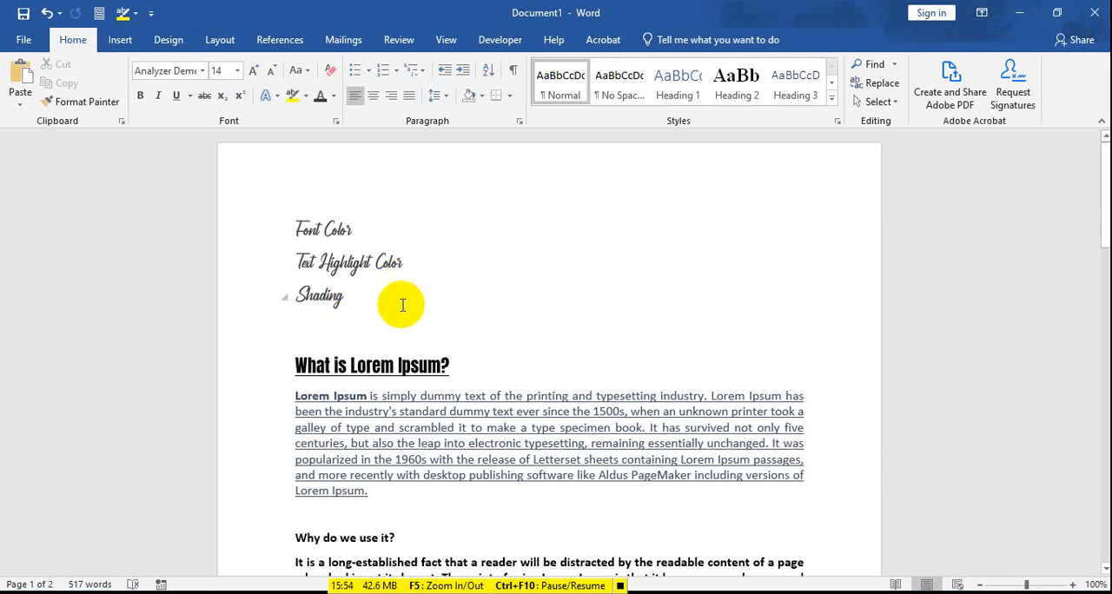
# Step: Change the font of the three sample lines at the start of the page to Calibri (Body)
pyautogui.moveTo(402, 304)
pyautogui.mouseDown()
pyautogui.moveTo(323, 269)
pyautogui.moveTo(287, 226)
pyautogui.mouseUp()
pyautogui.click(203, 70)
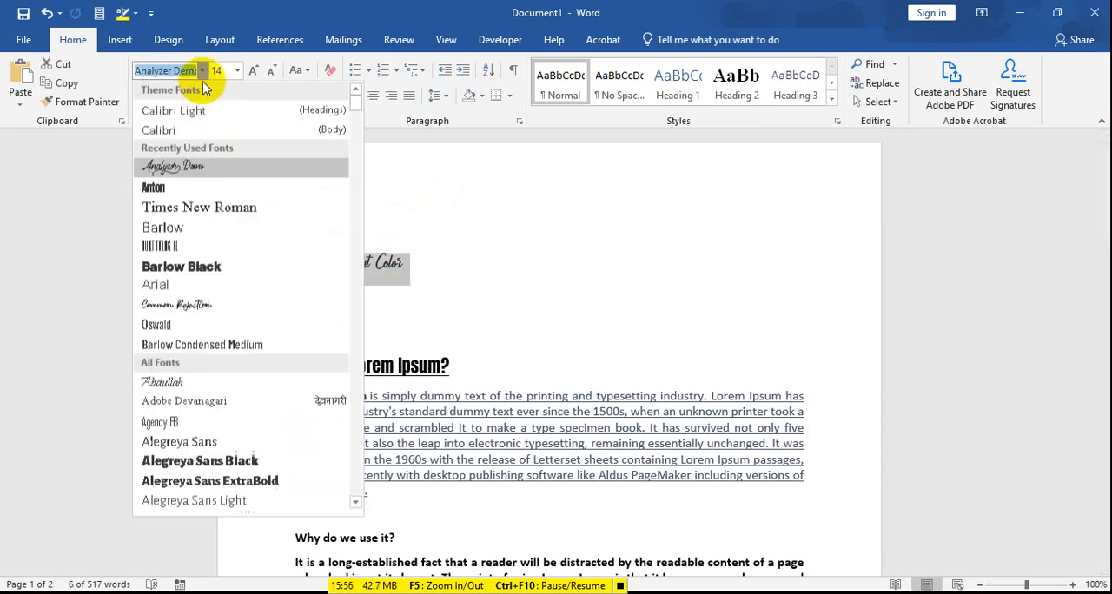
pyautogui.click(217, 133)
# Step: Add the lines "Calibri", "Arial" and "Times New Roman" below "Shading", separated from it by a blank line
pyautogui.click(377, 298)
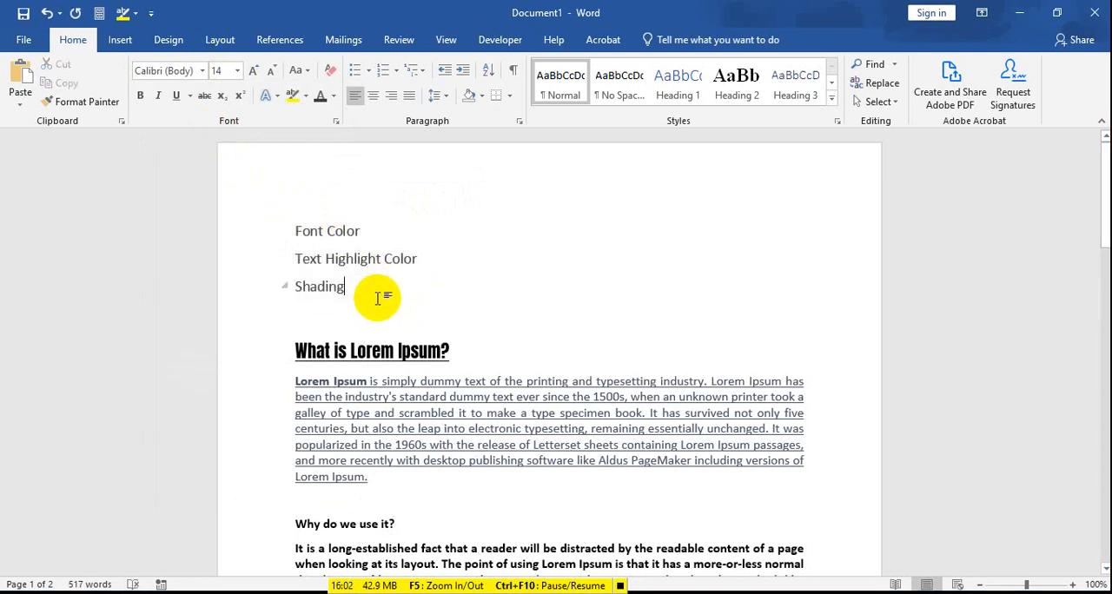
pyautogui.press('Return')
pyautogui.press('Return')
pyautogui.write('Ca')
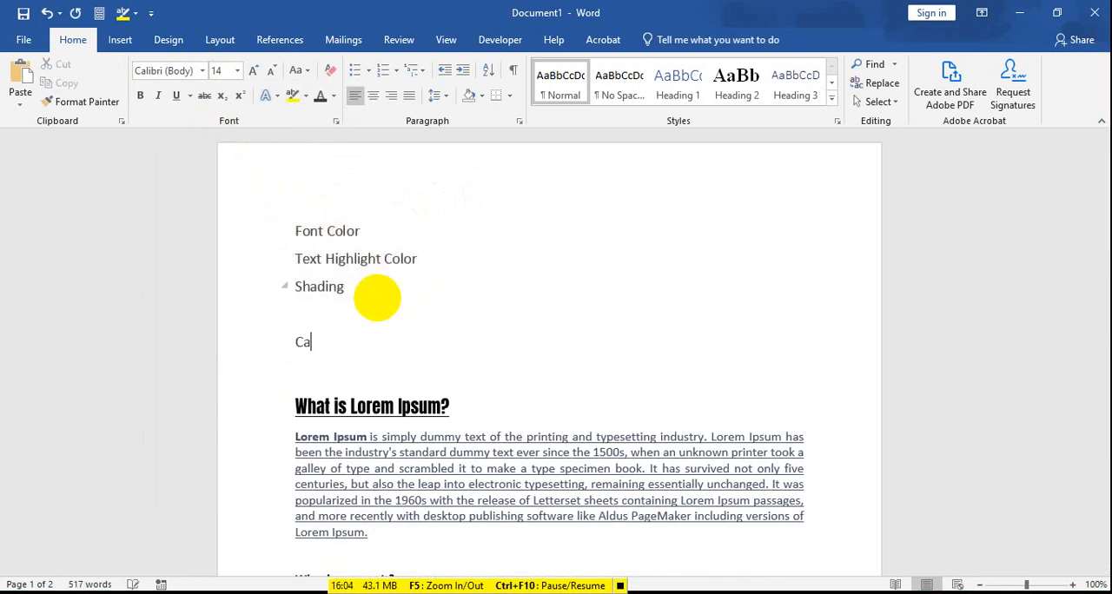
pyautogui.write('libri')
pyautogui.press('BackSpace')
pyautogui.write('ri')
pyautogui.press('Return')
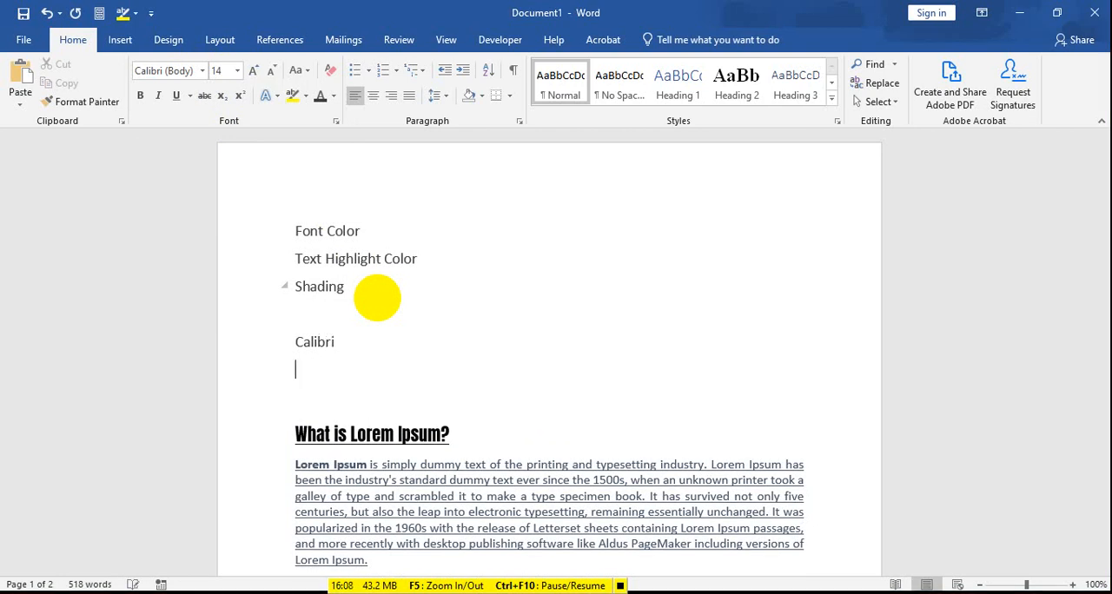
pyautogui.write('Arial')
pyautogui.press('Return')
pyautogui.write('Times ')
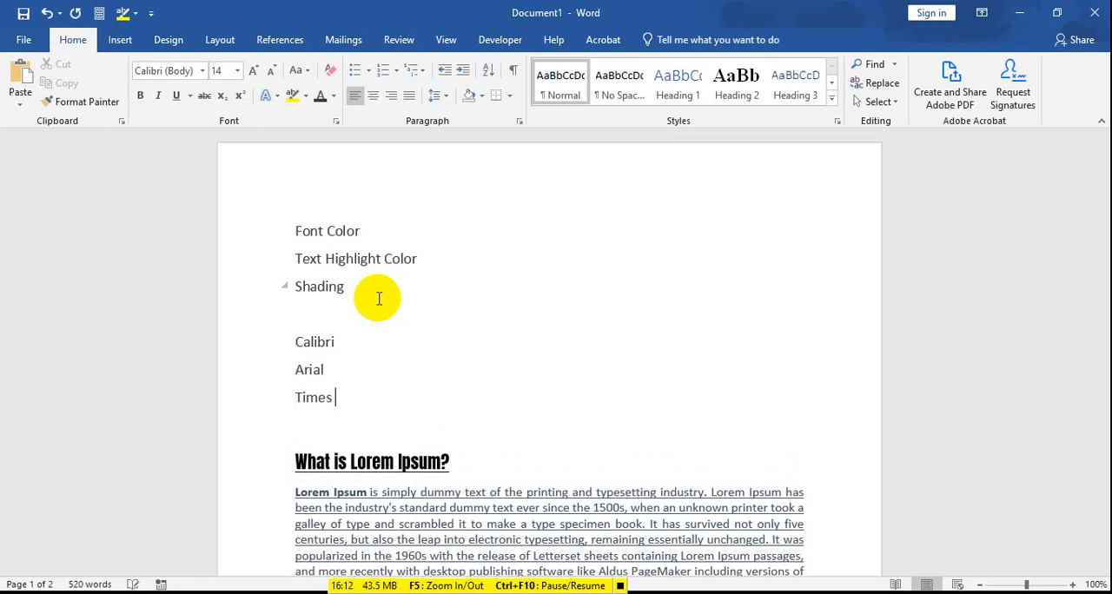
pyautogui.write('New Roman')
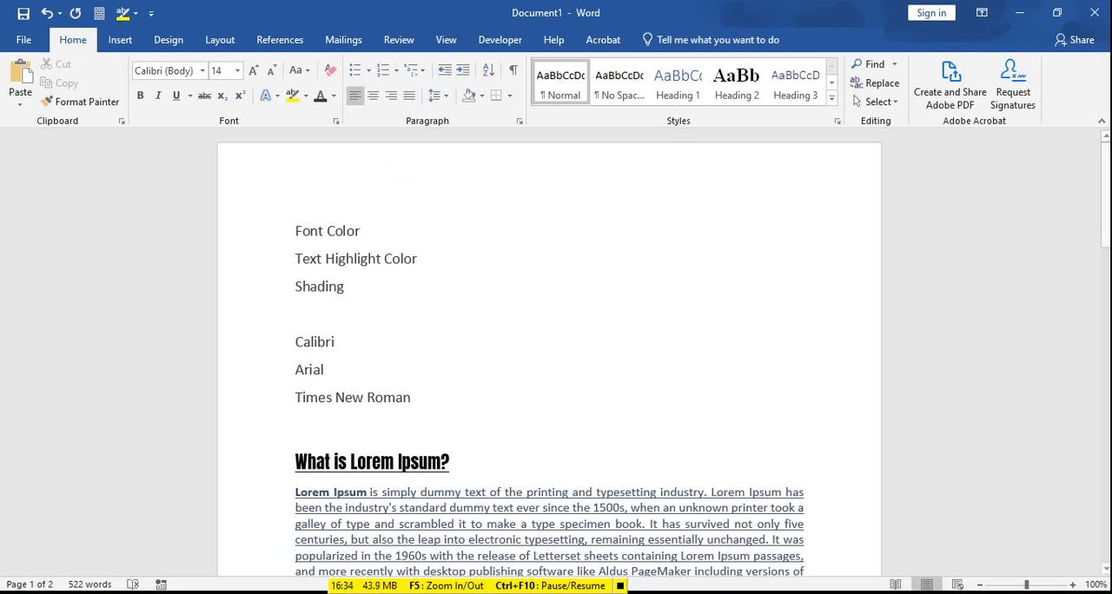
# Step: Toggle bold off and back on for the "Why do we use it?" heading and its paragraph
pyautogui.scroll(-1, 476, 499)
pyautogui.scroll(-3, 476, 499)
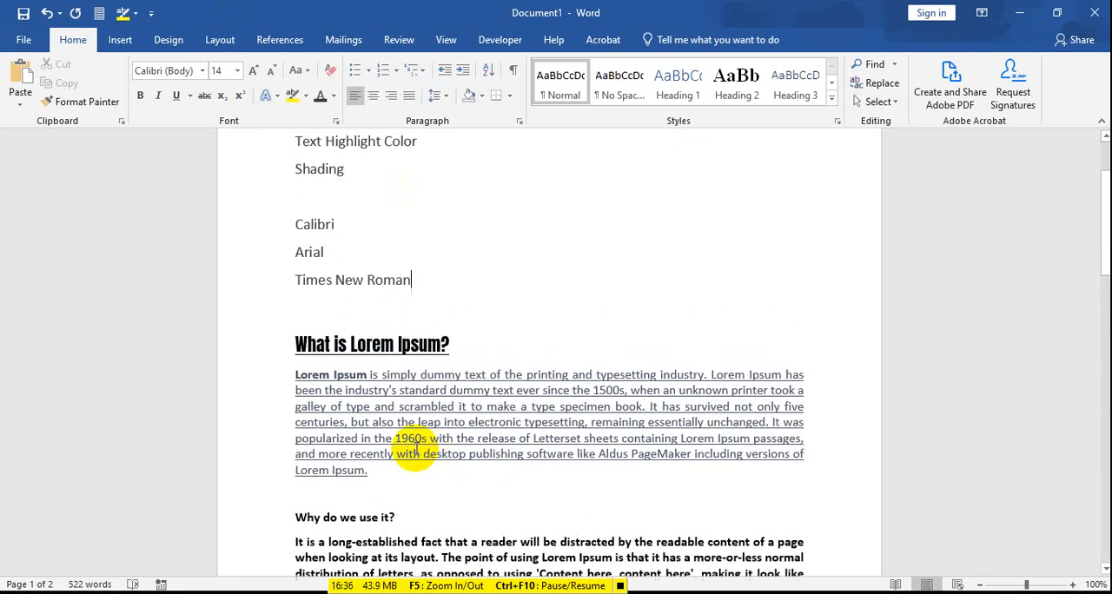
pyautogui.moveTo(586, 520); pyautogui.dragTo(283, 390)
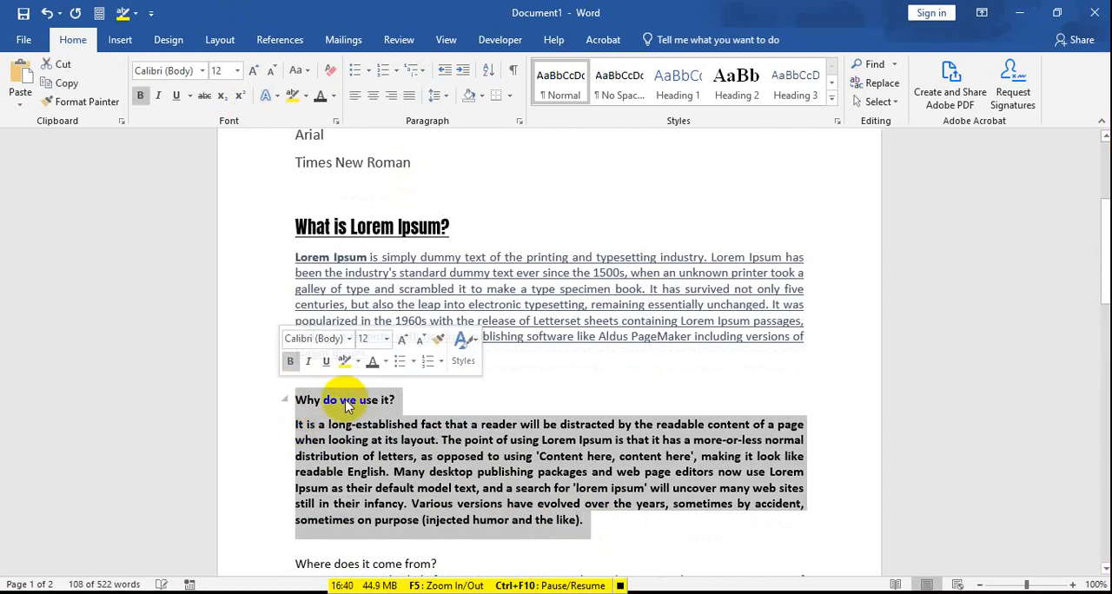
pyautogui.click(144, 100)
pyautogui.click(145, 100)
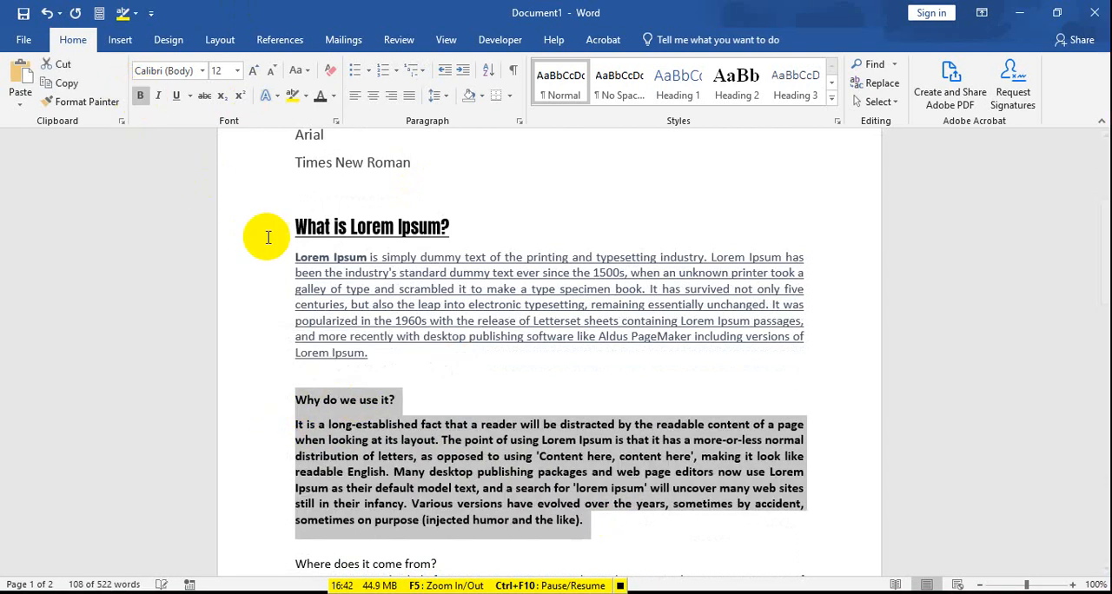
pyautogui.click(603, 525)
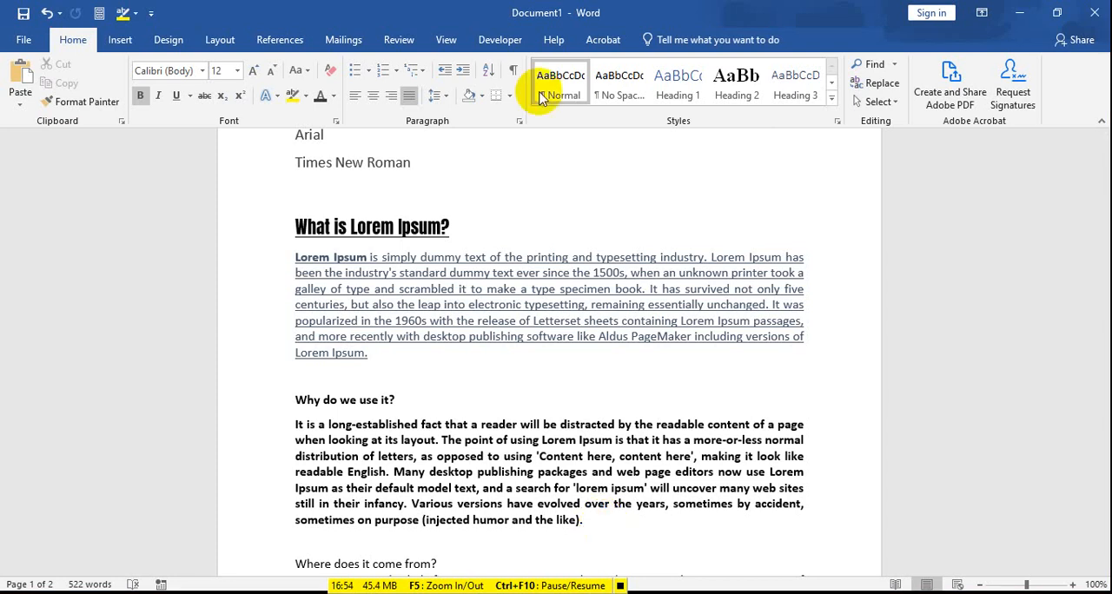
# Step: Set the font size of the heading "What is Lorem Ipsum?" to 20 pt
pyautogui.scroll(-1, 469, 296)
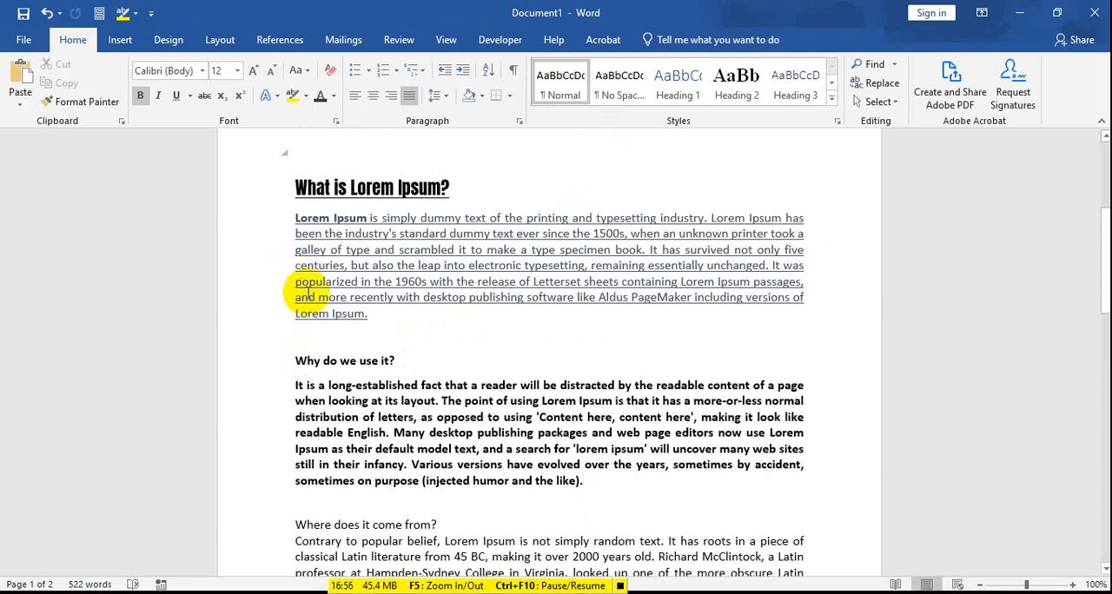
pyautogui.scroll(2, 305, 233)
pyautogui.moveTo(294, 261); pyautogui.dragTo(451, 264)
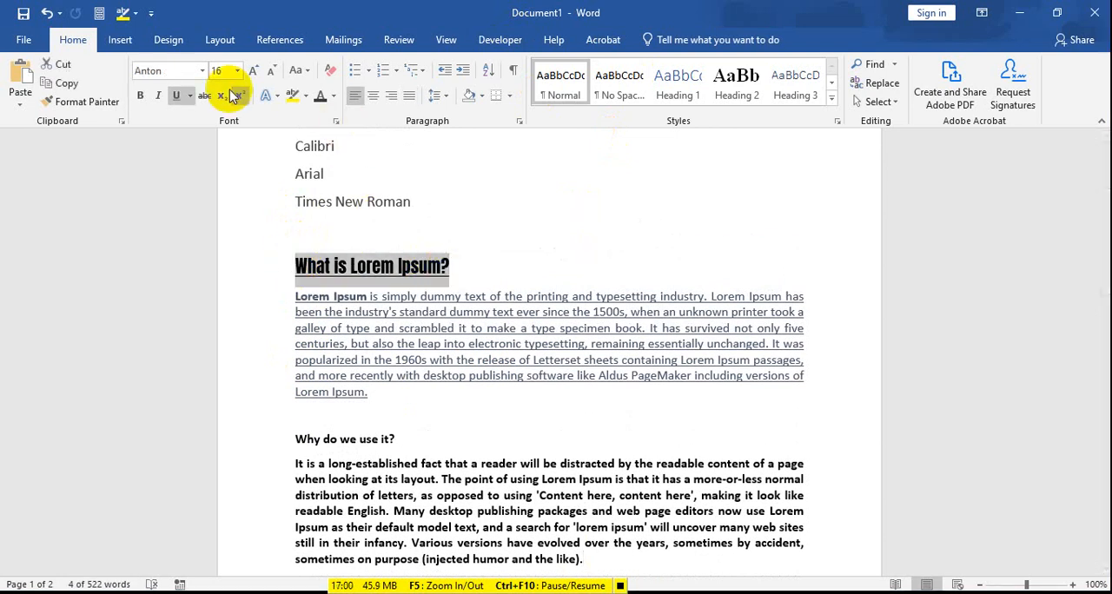
pyautogui.click(350, 266)
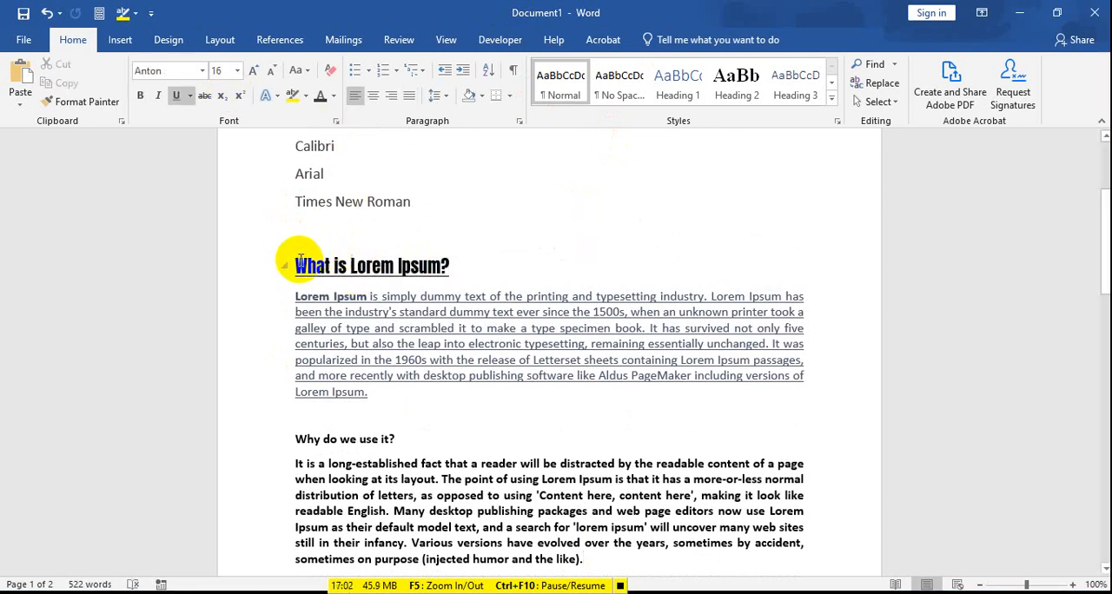
pyautogui.moveTo(299, 260); pyautogui.dragTo(450, 276)
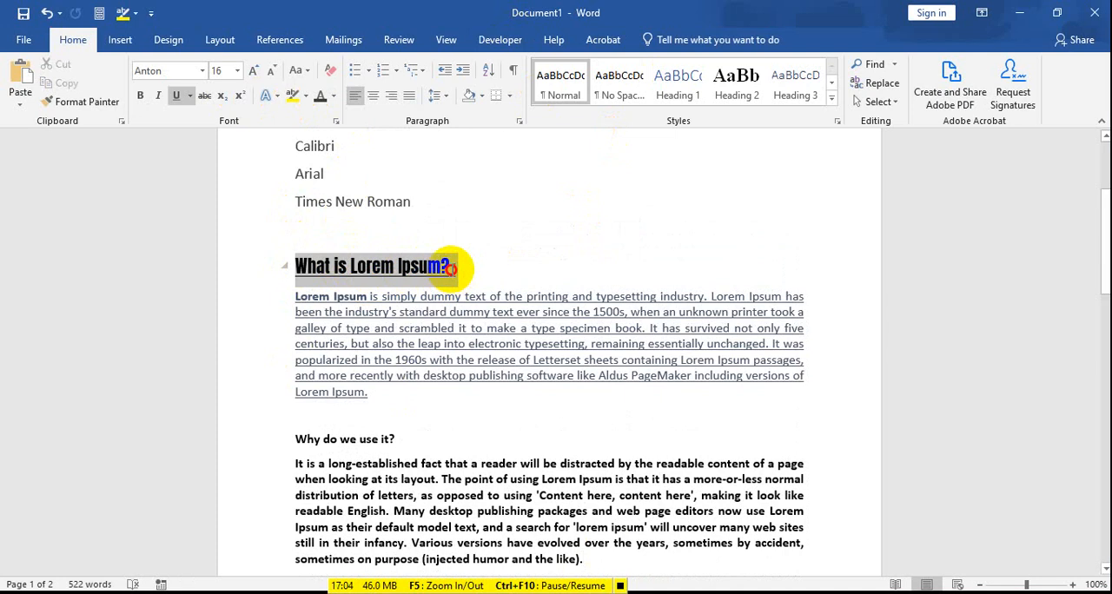
pyautogui.click(237, 70)
pyautogui.click(218, 214)
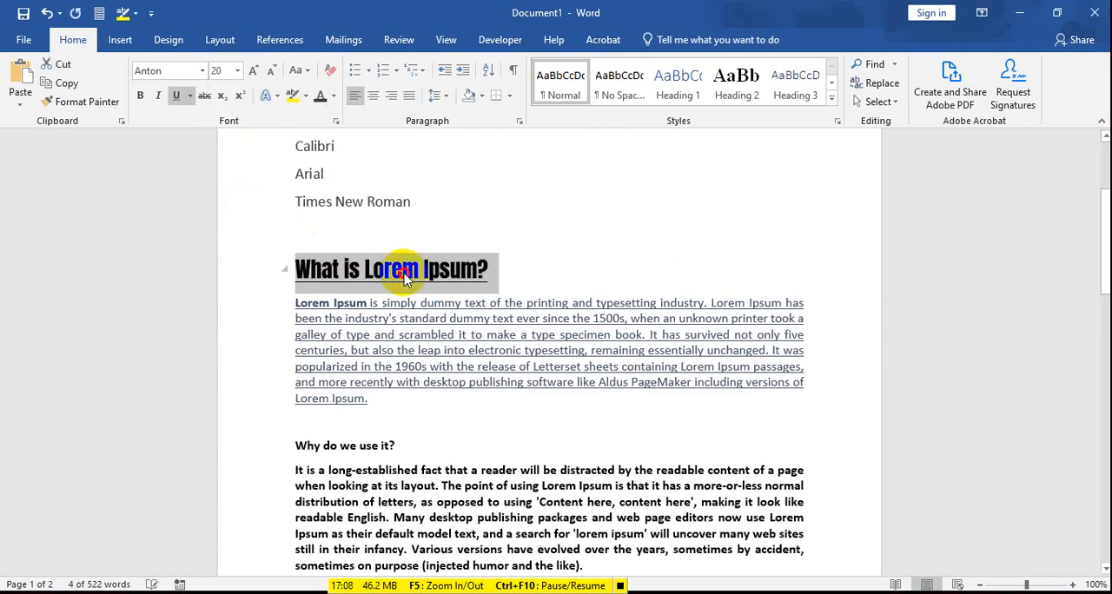
pyautogui.click(369, 264)
# Step: Try a 16 pt font size on the "Why do we use it?" heading and its paragraph, and undo it
pyautogui.scroll(-3, 439, 284)
pyautogui.scroll(-3, 439, 284)
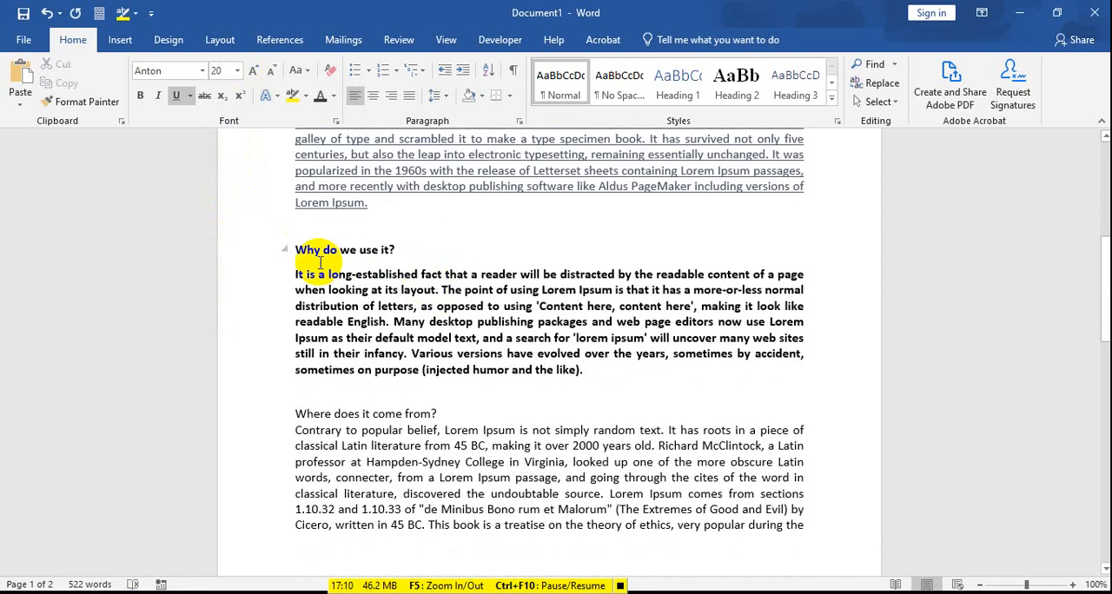
pyautogui.moveTo(298, 250); pyautogui.dragTo(586, 383)
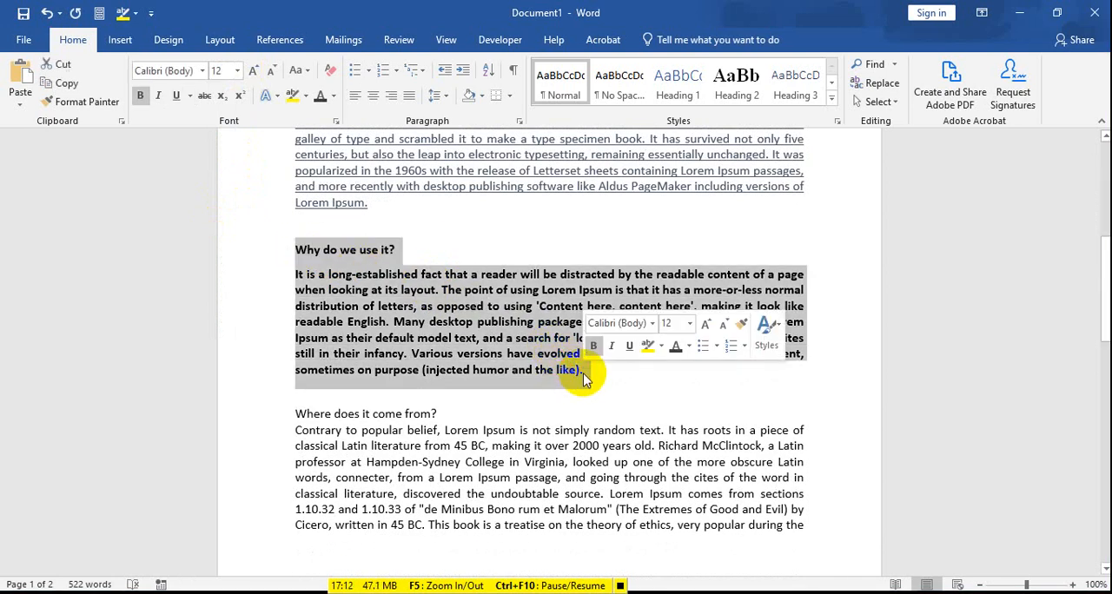
pyautogui.click(335, 250)
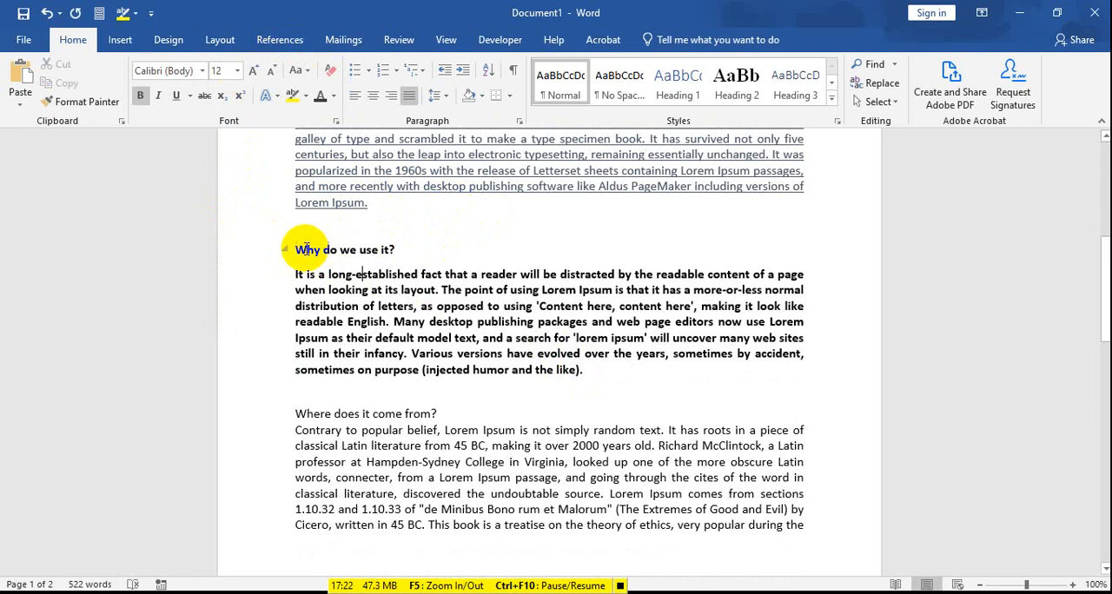
pyautogui.moveTo(296, 249); pyautogui.dragTo(588, 368)
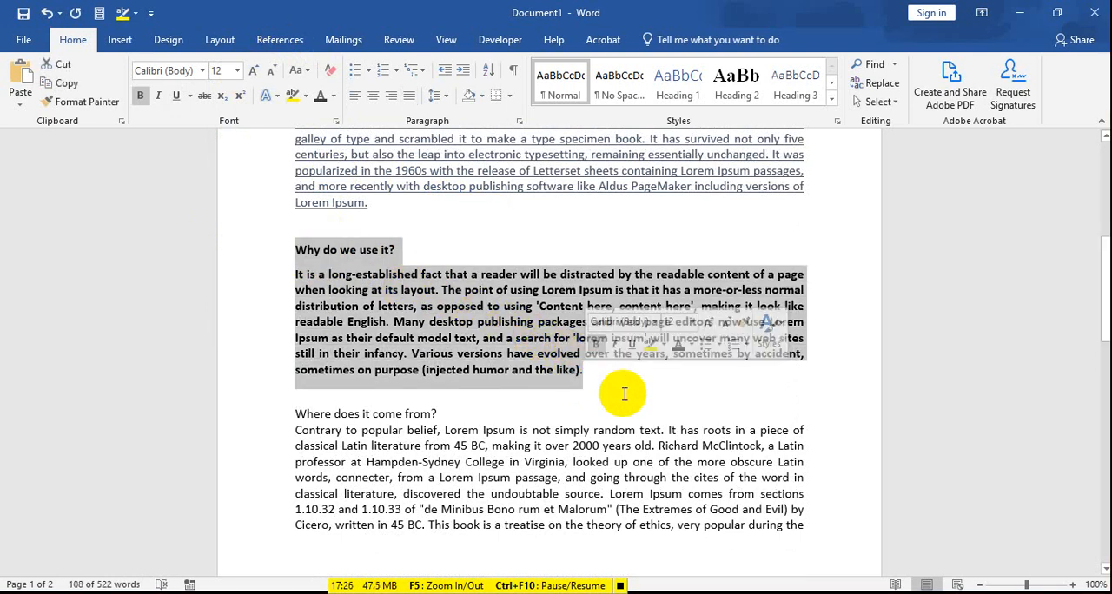
pyautogui.click(237, 70)
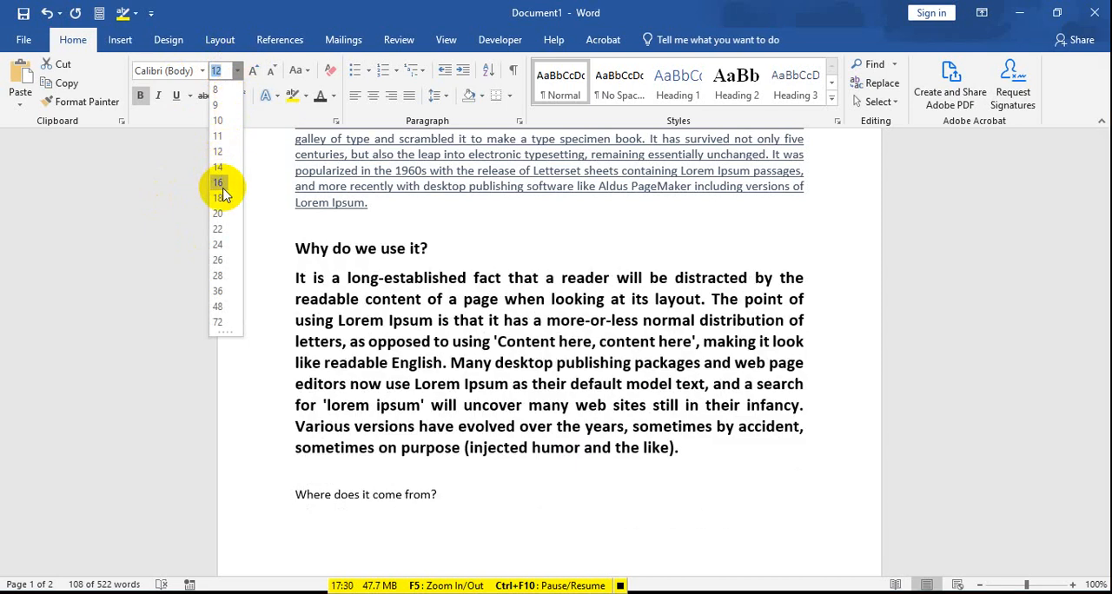
pyautogui.click(218, 182)
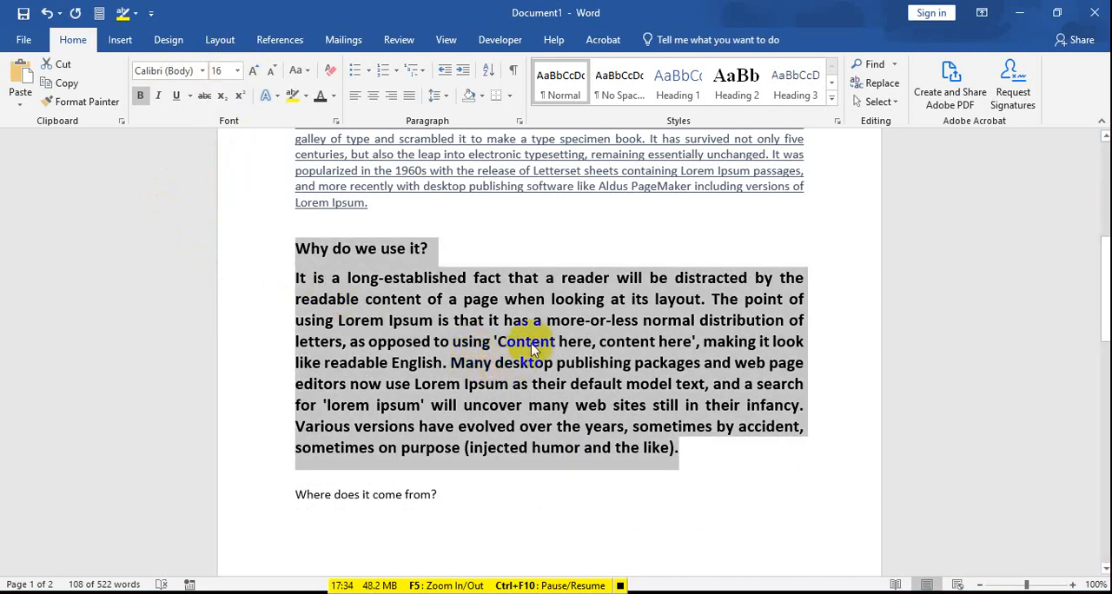
pyautogui.click(510, 318)
pyautogui.hotkey('ctrl', 'z')
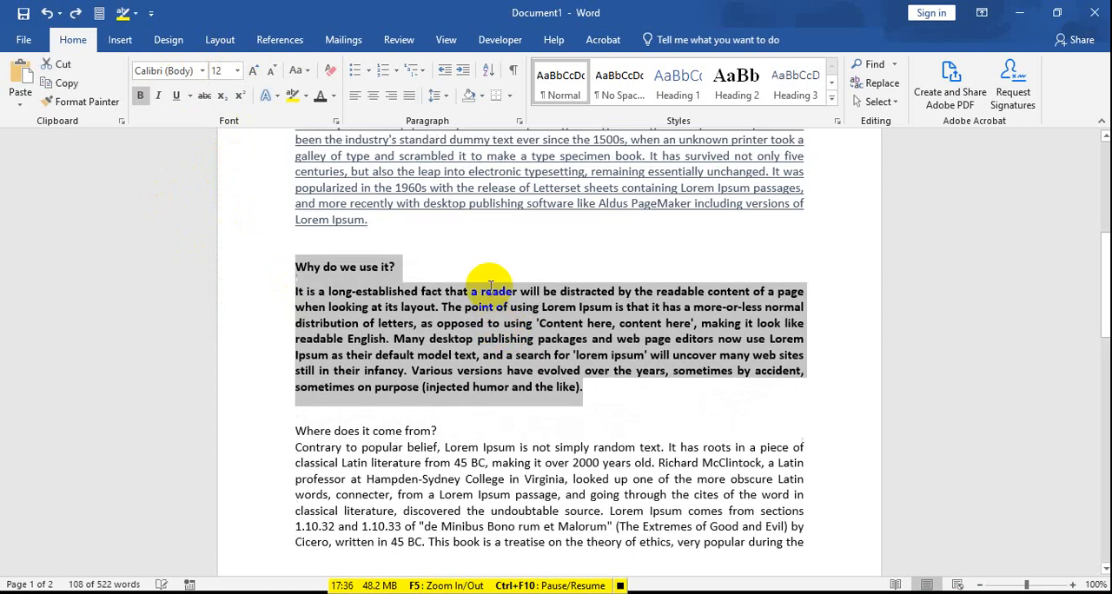
# Step: Make the text from the heading "Why do we use it?" through "very popular during the" bold and set it to 22 pt
pyautogui.scroll(3, 491, 287)
pyautogui.click(380, 277)
pyautogui.moveTo(305, 226); pyautogui.dragTo(485, 533)
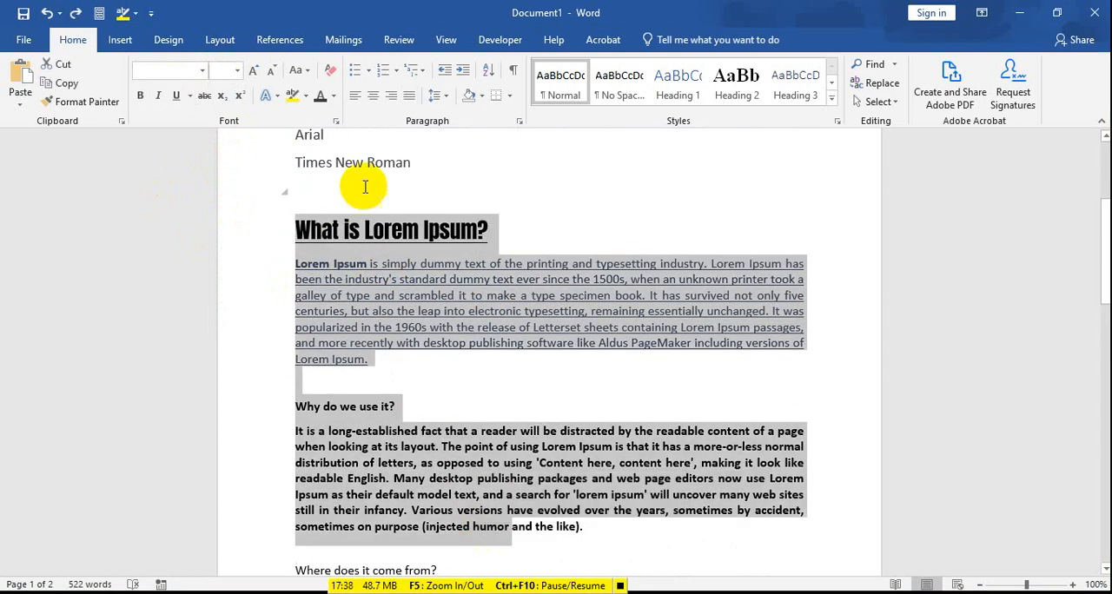
pyautogui.scroll(-8, 392, 359)
pyautogui.click(327, 212)
pyautogui.scroll(3, 311, 209)
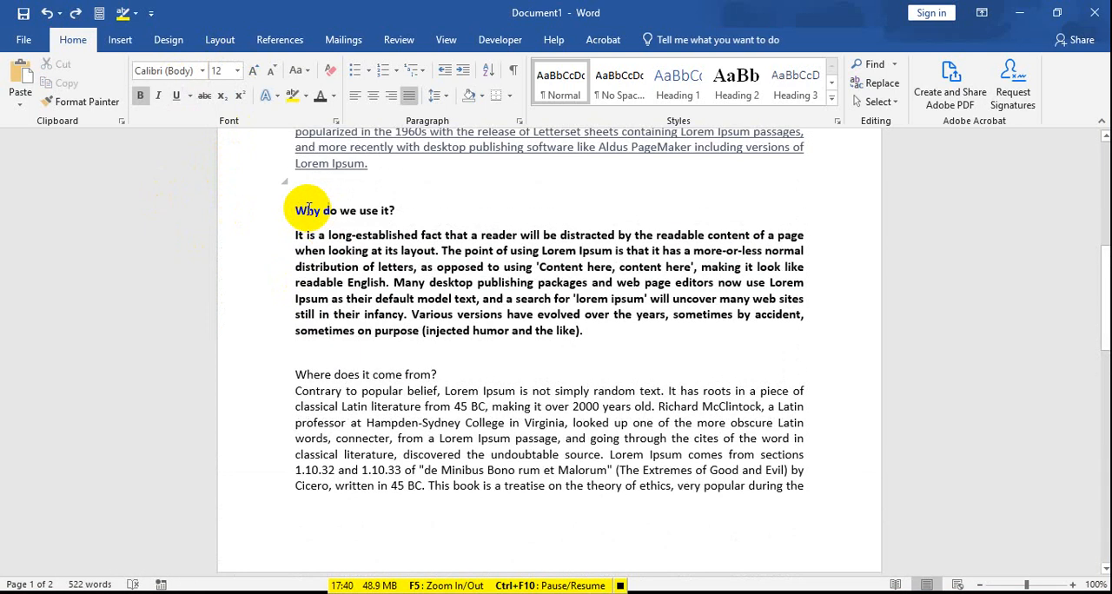
pyautogui.moveTo(300, 211); pyautogui.dragTo(803, 487)
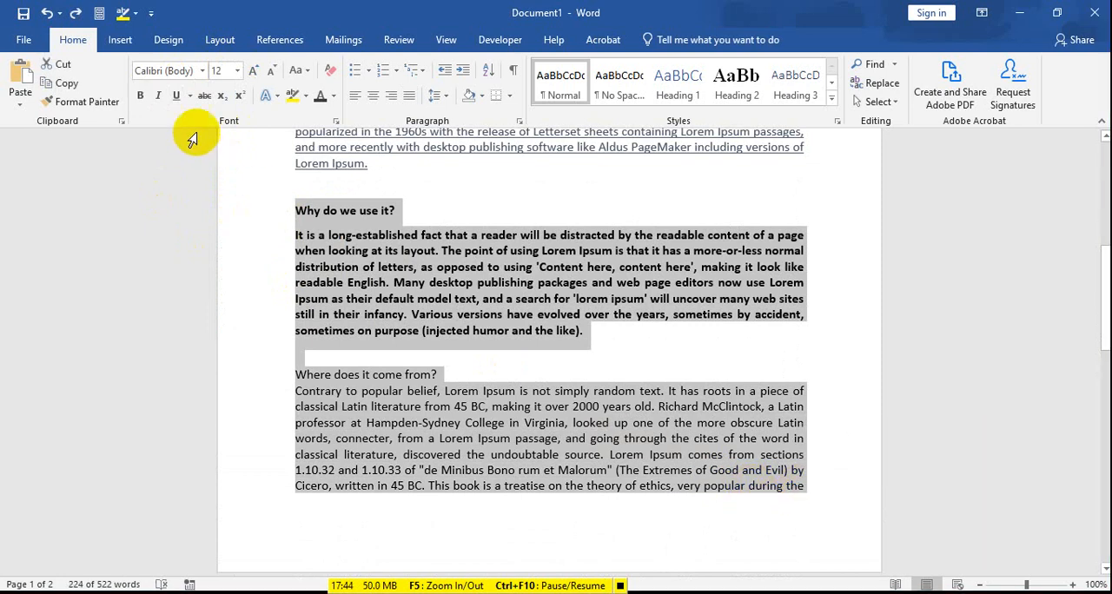
pyautogui.click(140, 97)
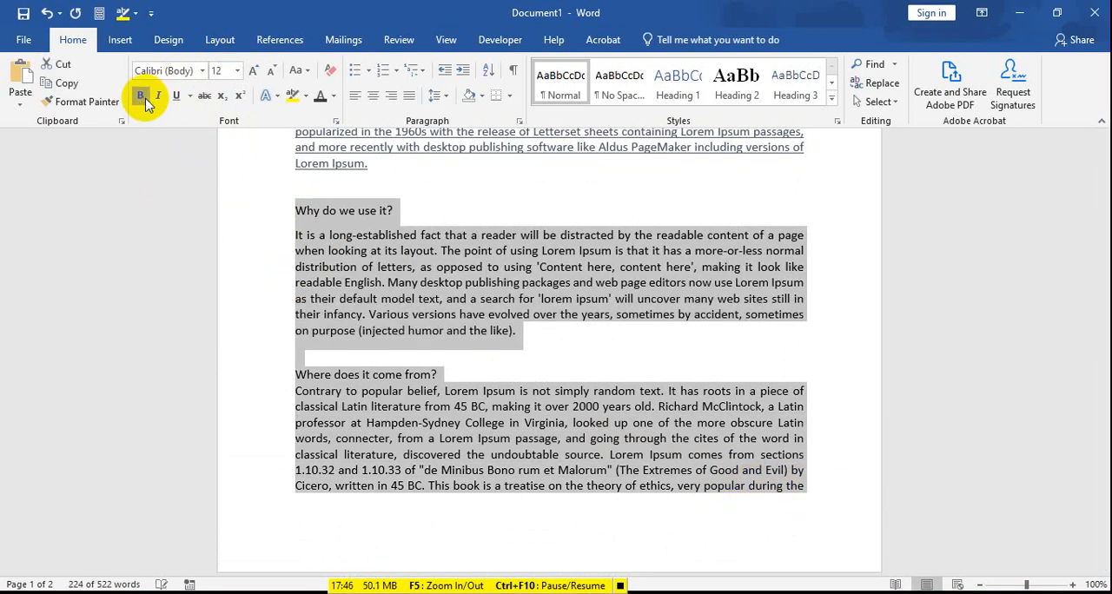
pyautogui.click(142, 98)
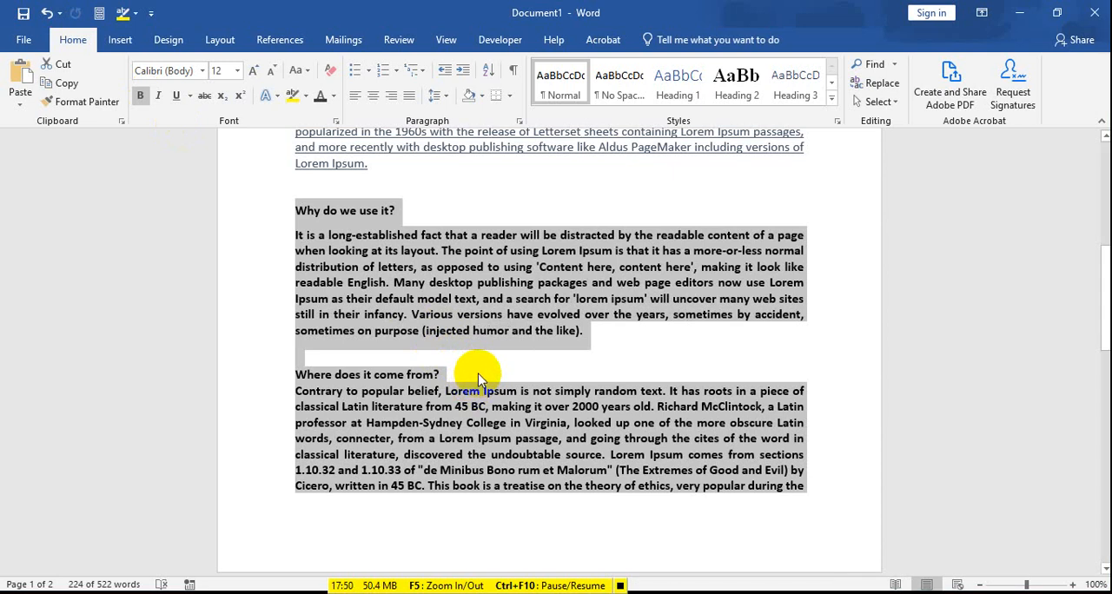
pyautogui.click(238, 71)
pyautogui.click(214, 233)
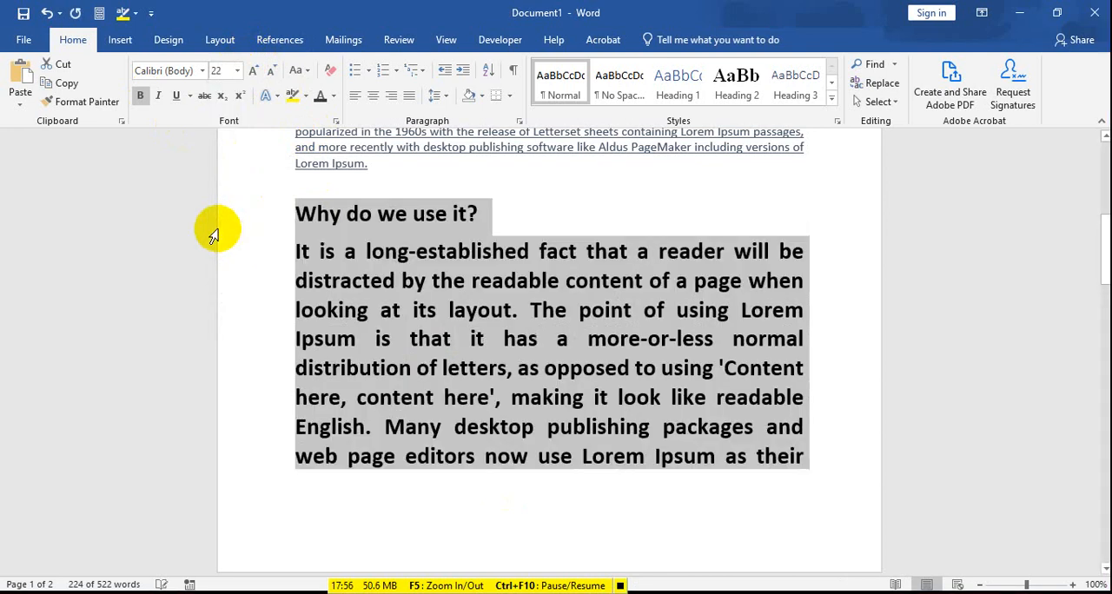
# Step: Practise selecting text around the end of the enlarged passage, finishing with only "Renaissance." after "very popular during the"
pyautogui.scroll(-10, 496, 409)
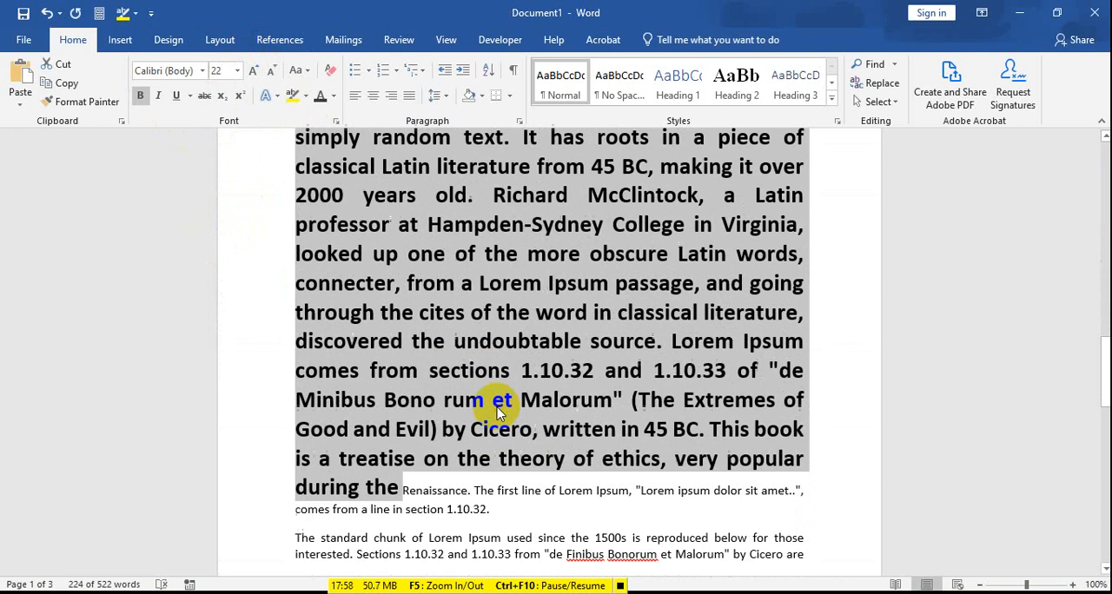
pyautogui.scroll(-3, 498, 412)
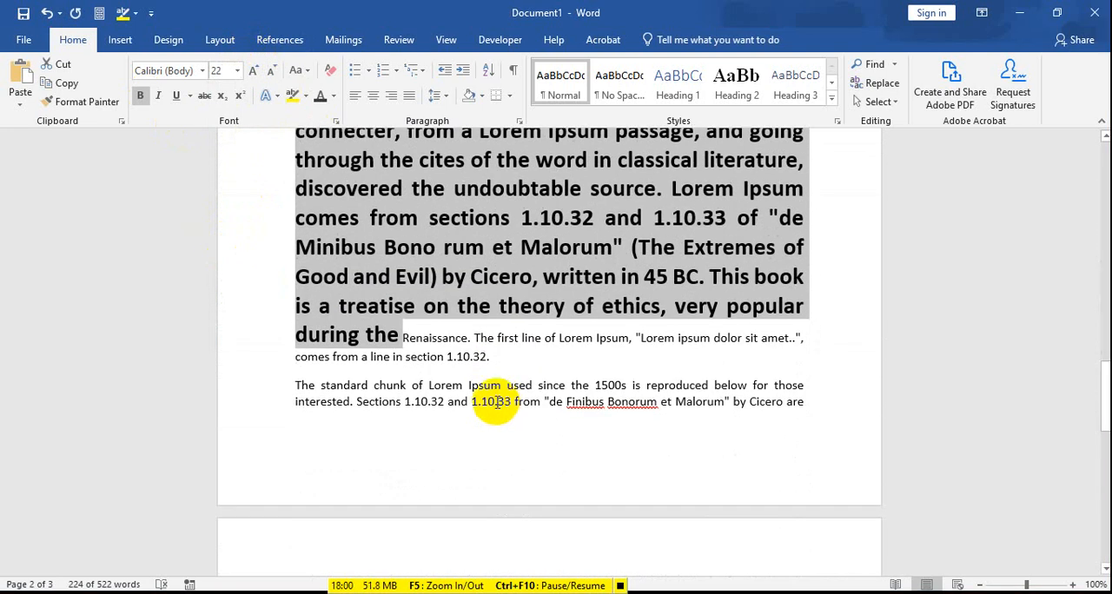
pyautogui.click(395, 339)
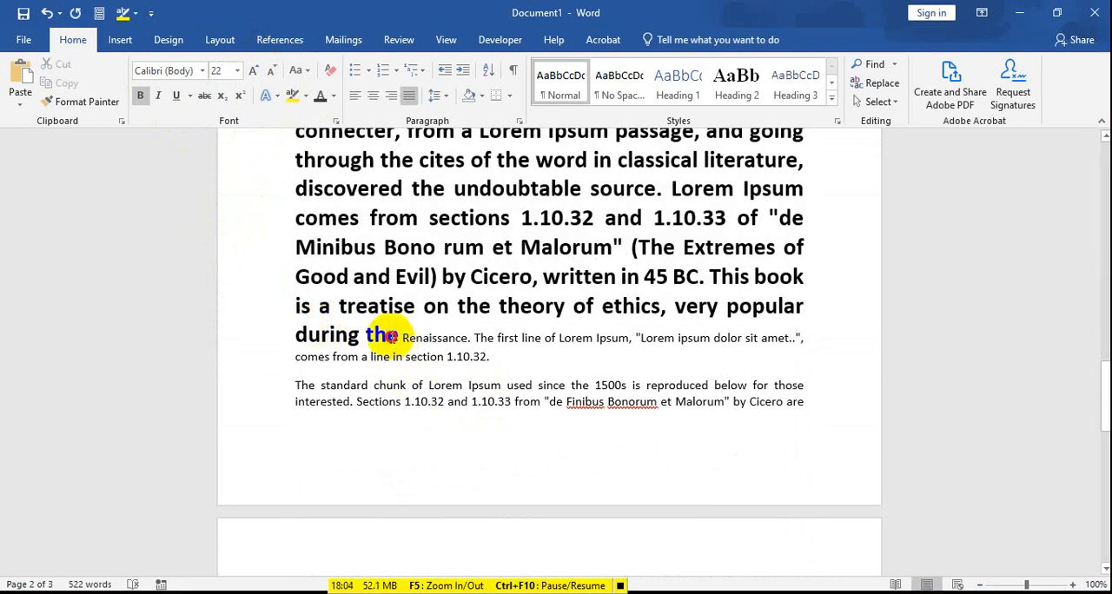
pyautogui.moveTo(395, 339); pyautogui.dragTo(356, 278)
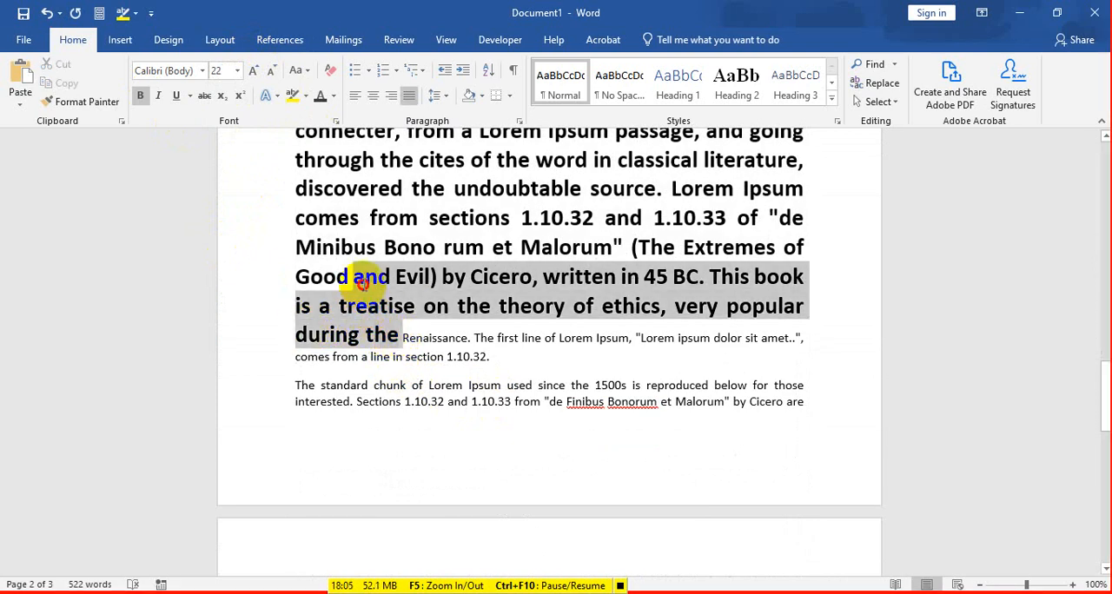
pyautogui.click(399, 338)
pyautogui.moveTo(404, 338); pyautogui.dragTo(469, 338)
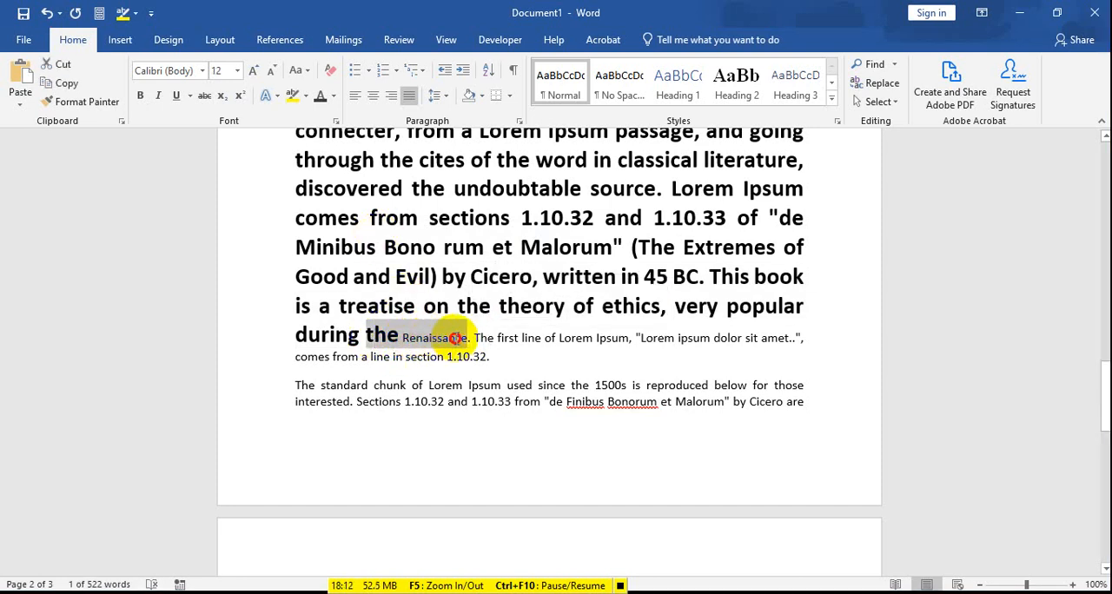
pyautogui.click(415, 345)
pyautogui.moveTo(392, 338); pyautogui.dragTo(460, 346)
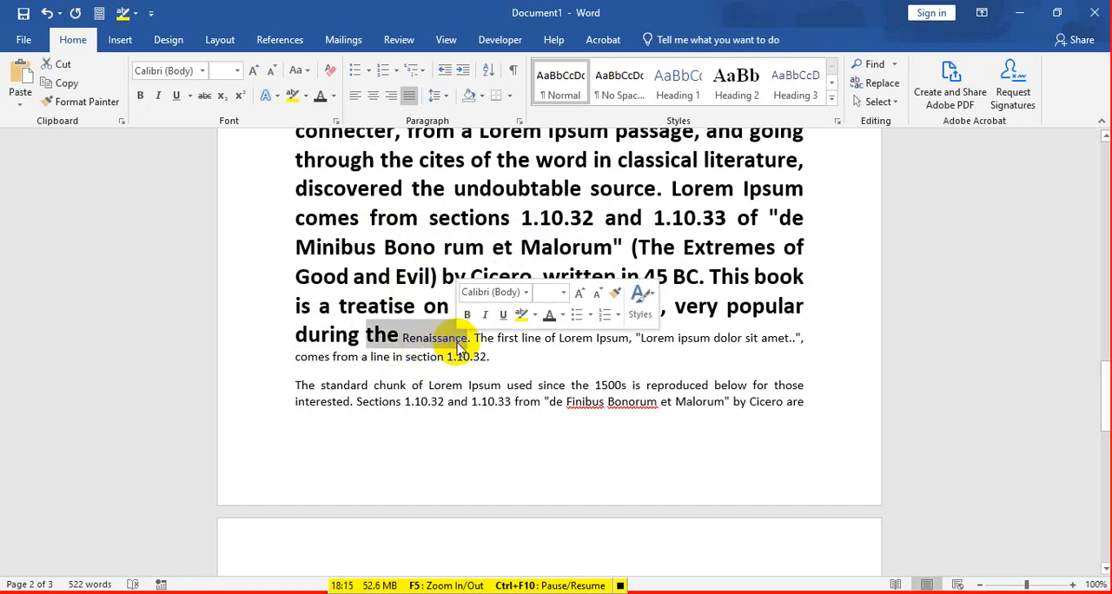
pyautogui.click(427, 339)
pyautogui.moveTo(403, 339); pyautogui.dragTo(473, 339)
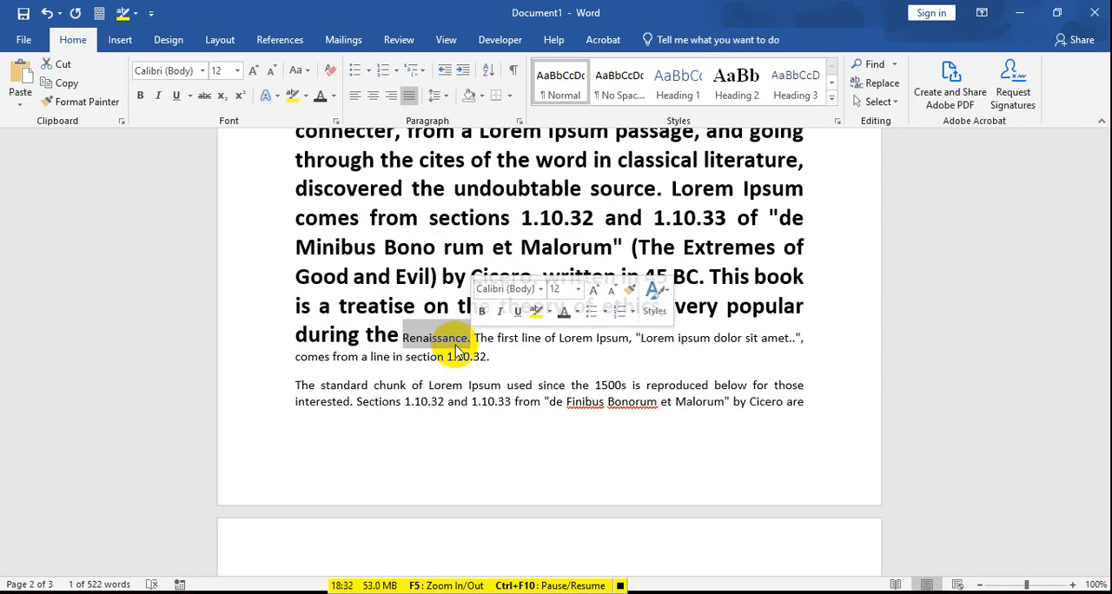
# Step: Undo the 22 pt size and remove bold from the text from "Why do we use it?" through "very popular during the"
pyautogui.hotkey('ctrl', 'z')
pyautogui.scroll(7, 486, 361)
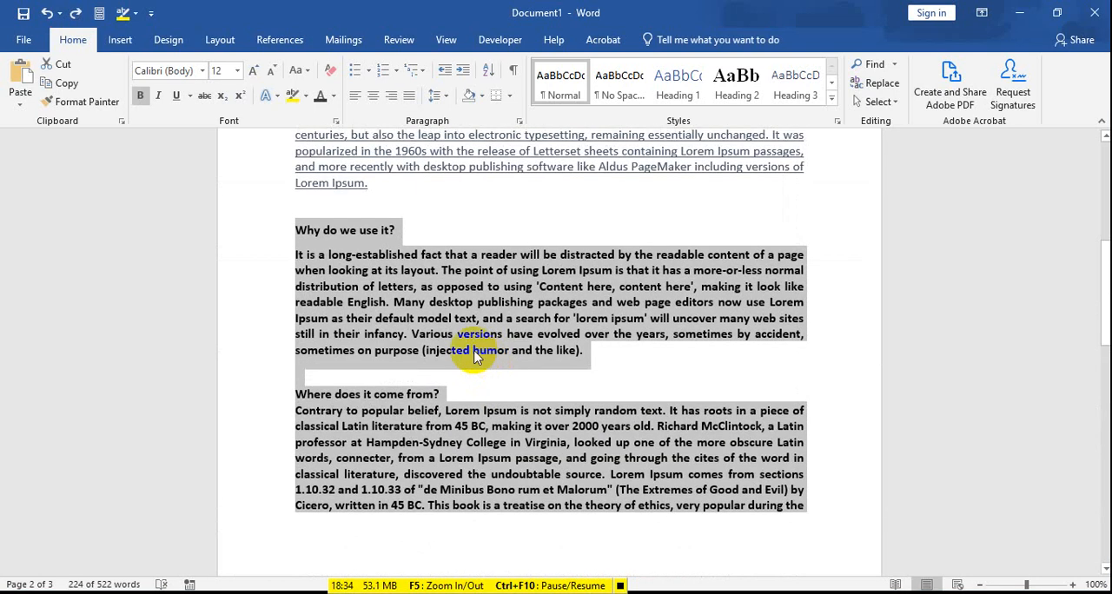
pyautogui.click(140, 95)
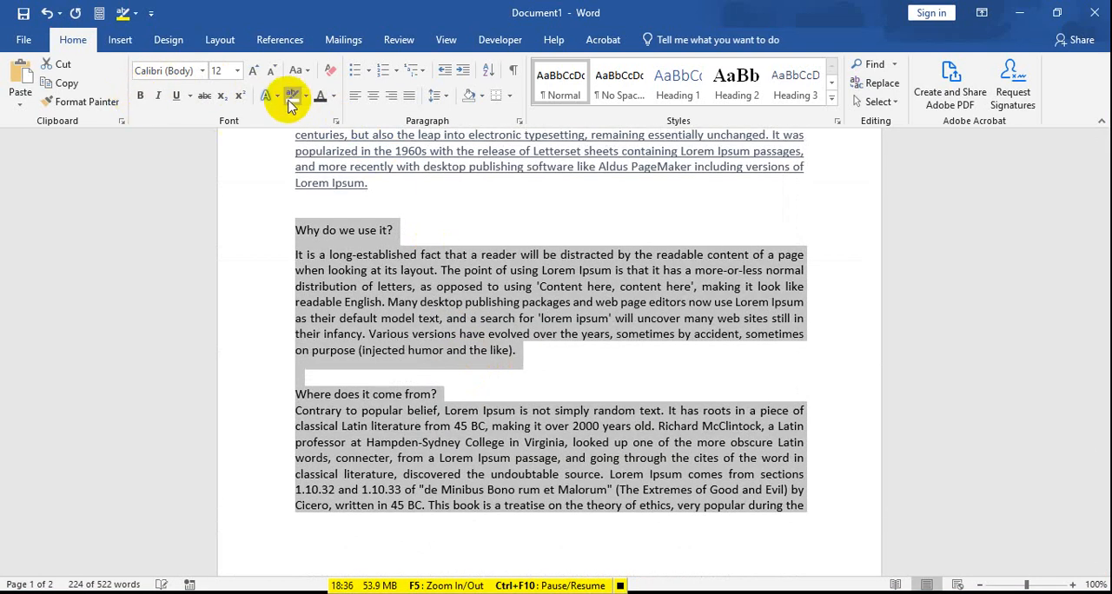
pyautogui.click(438, 273)
# Step: Examine the underline styles available for the paragraph under the heading "What is Lorem Ipsum?"
pyautogui.scroll(3, 437, 272)
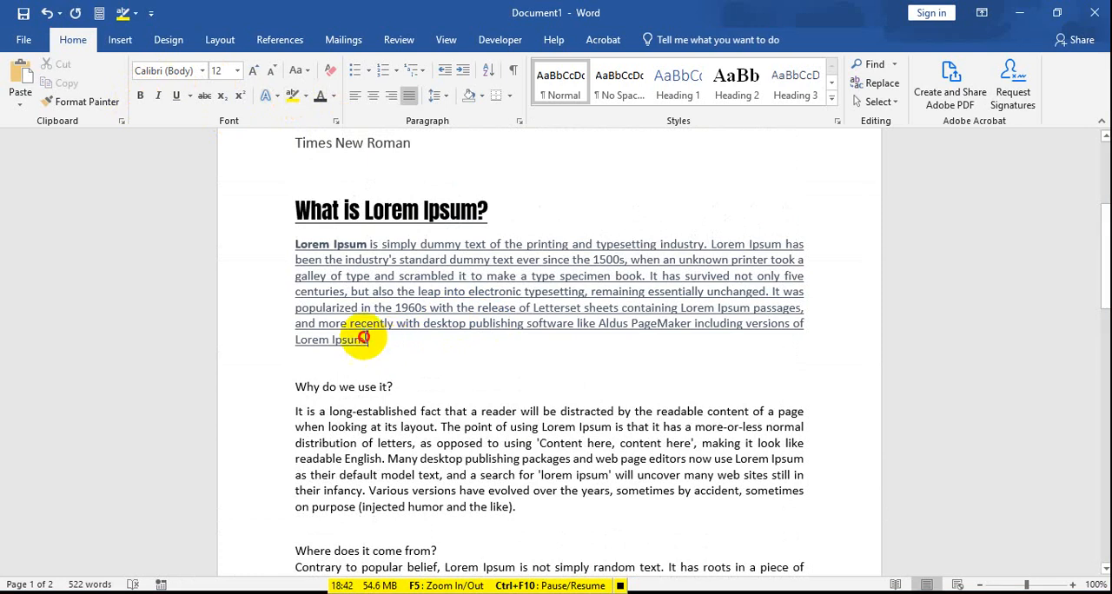
pyautogui.moveTo(368, 339); pyautogui.dragTo(296, 243)
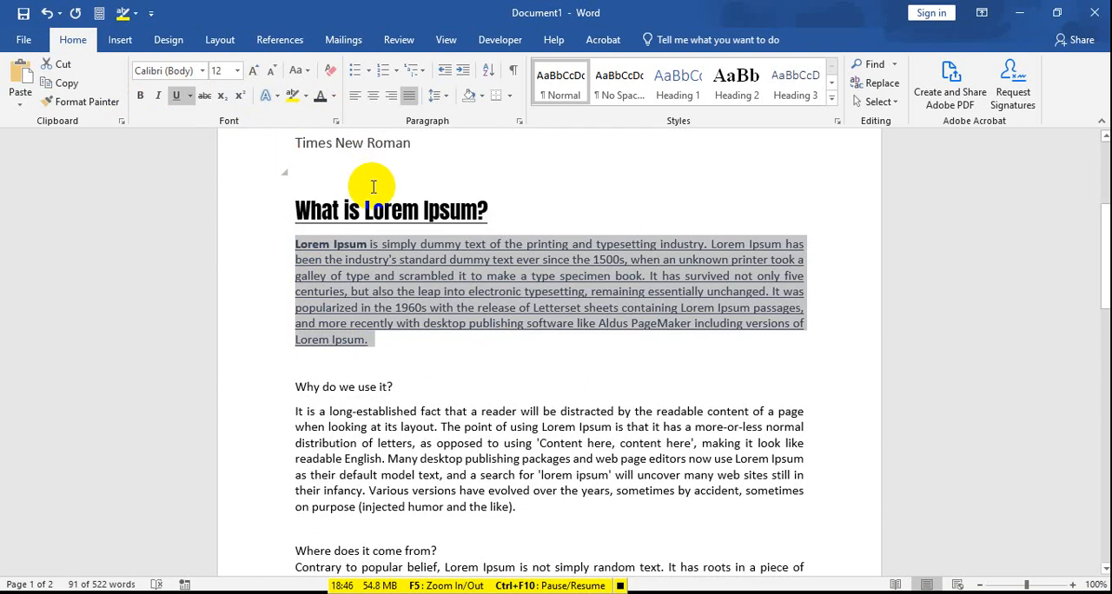
pyautogui.click(191, 97)
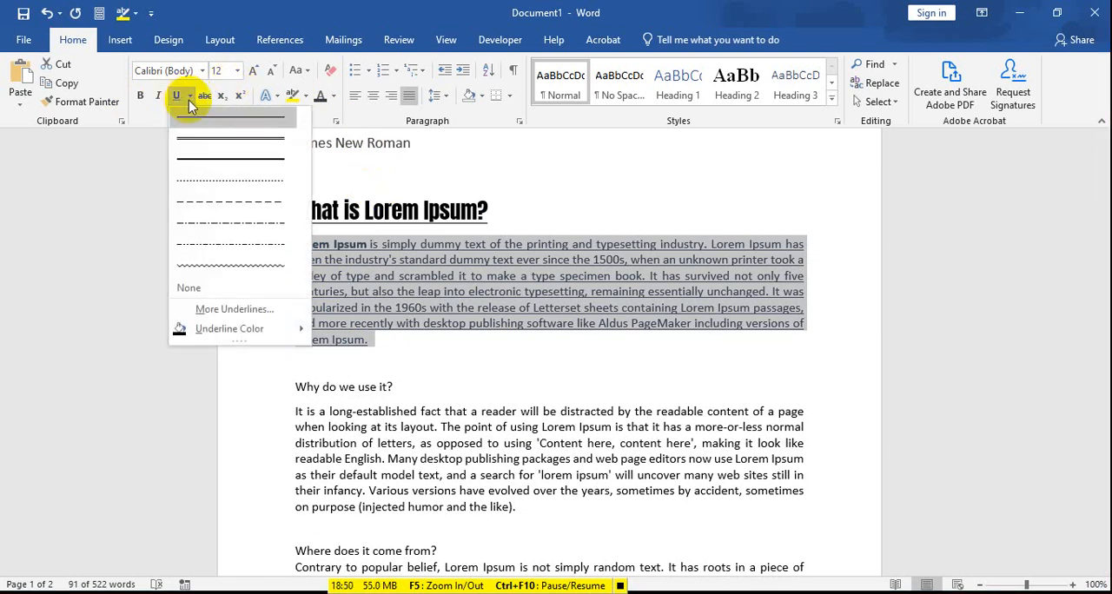
pyautogui.click(432, 347)
pyautogui.click(382, 339)
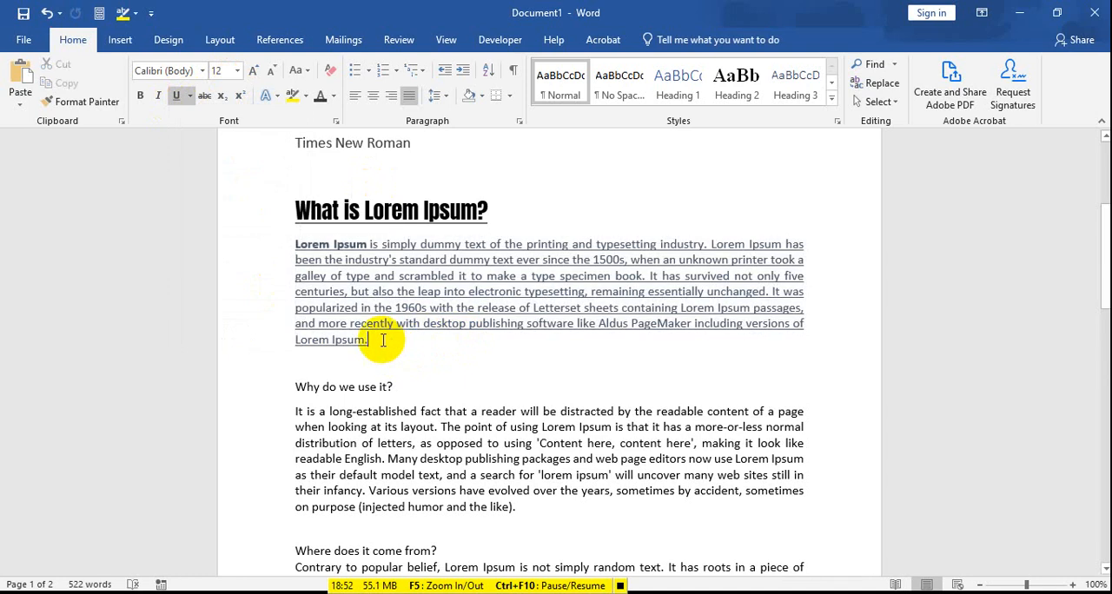
pyautogui.moveTo(382, 340); pyautogui.dragTo(296, 247)
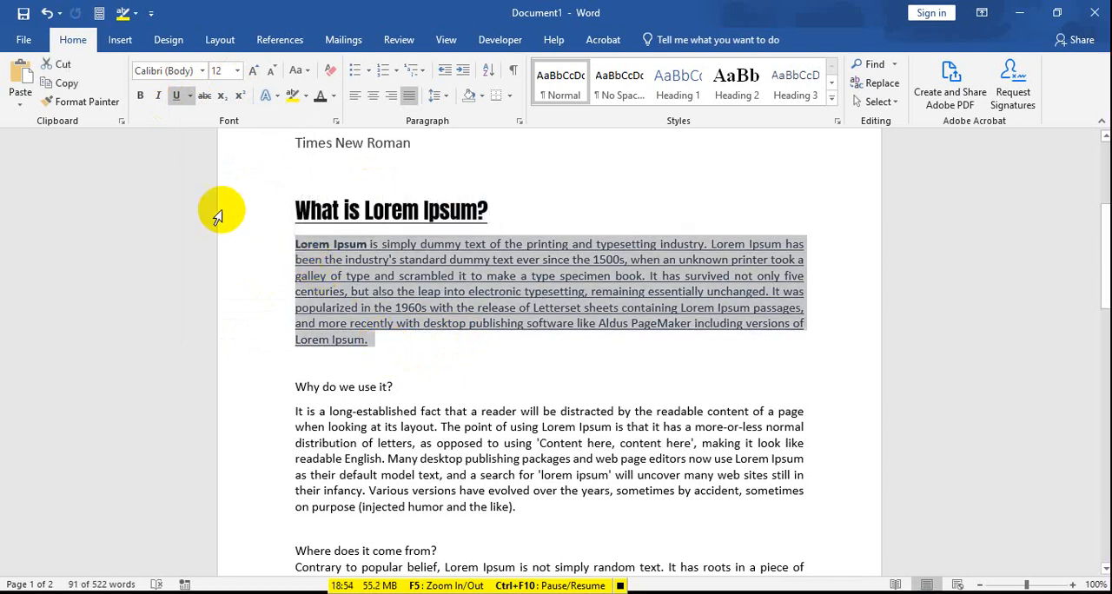
pyautogui.click(191, 98)
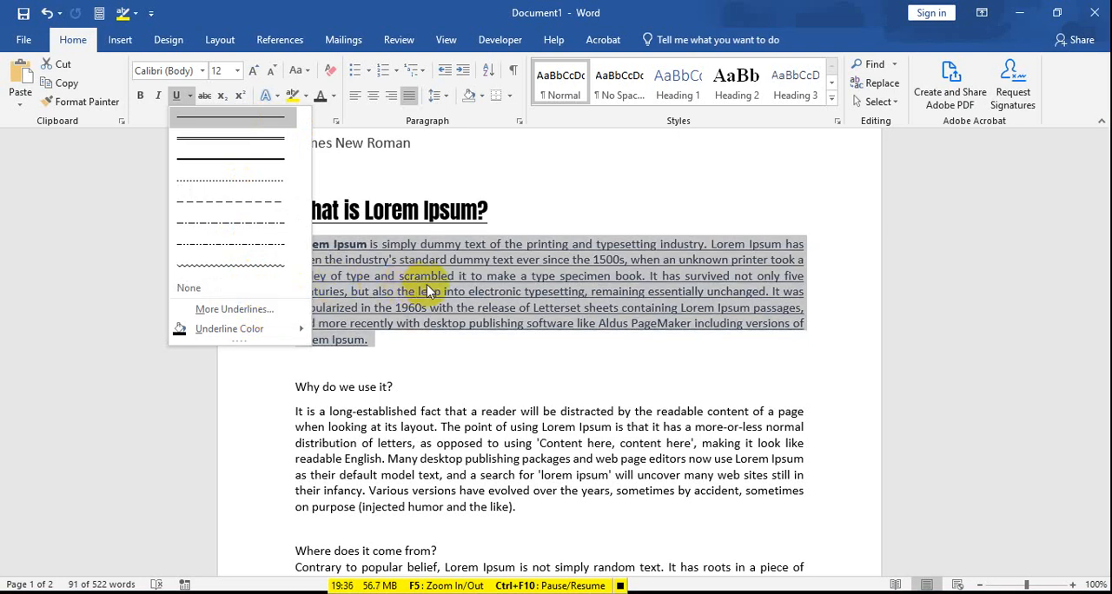
pyautogui.click(476, 285)
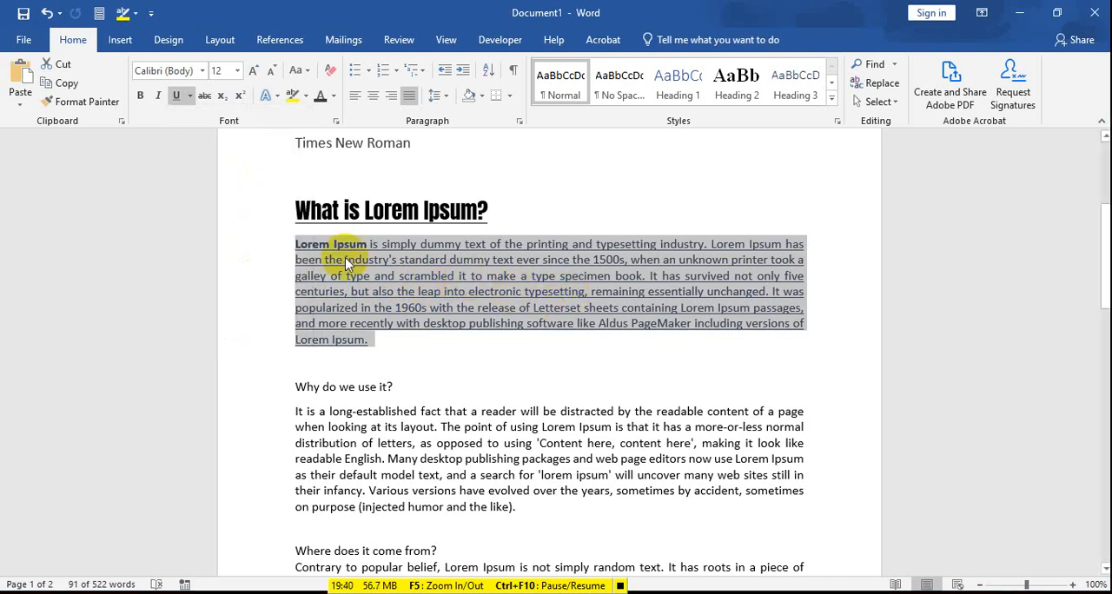
# Step: Change the font color of the paragraph under "What is Lorem Ipsum?" to the black theme color
pyautogui.click(343, 259)
pyautogui.moveTo(296, 246); pyautogui.dragTo(372, 341)
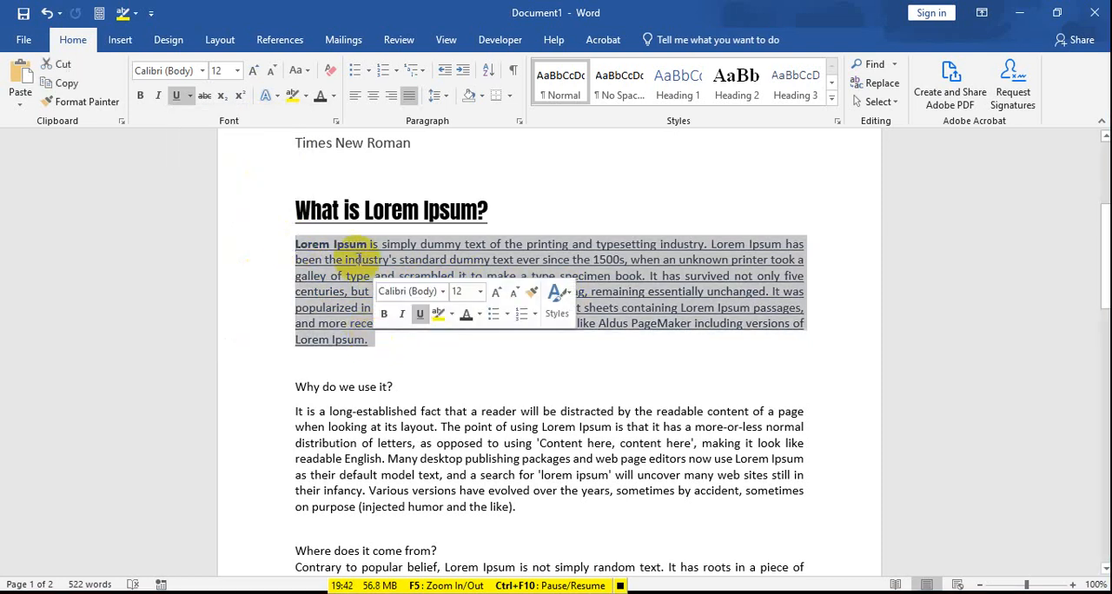
pyautogui.click(334, 96)
pyautogui.click(333, 153)
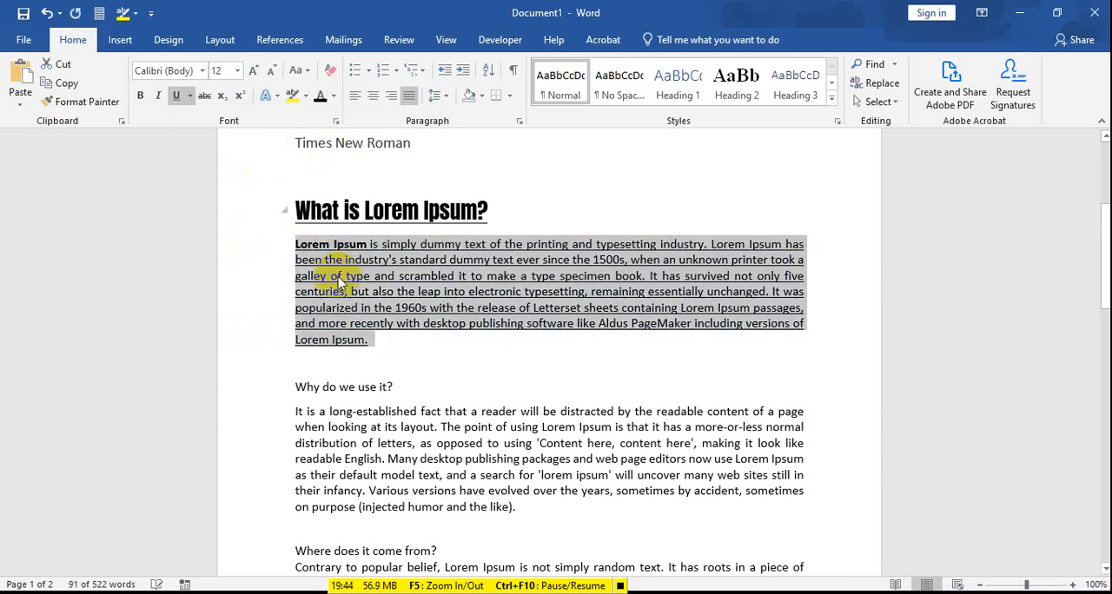
# Step: Remove the underline from the paragraph under "What is Lorem Ipsum?" and set its font to Barlow
pyautogui.click(353, 340)
pyautogui.moveTo(295, 246); pyautogui.dragTo(369, 341)
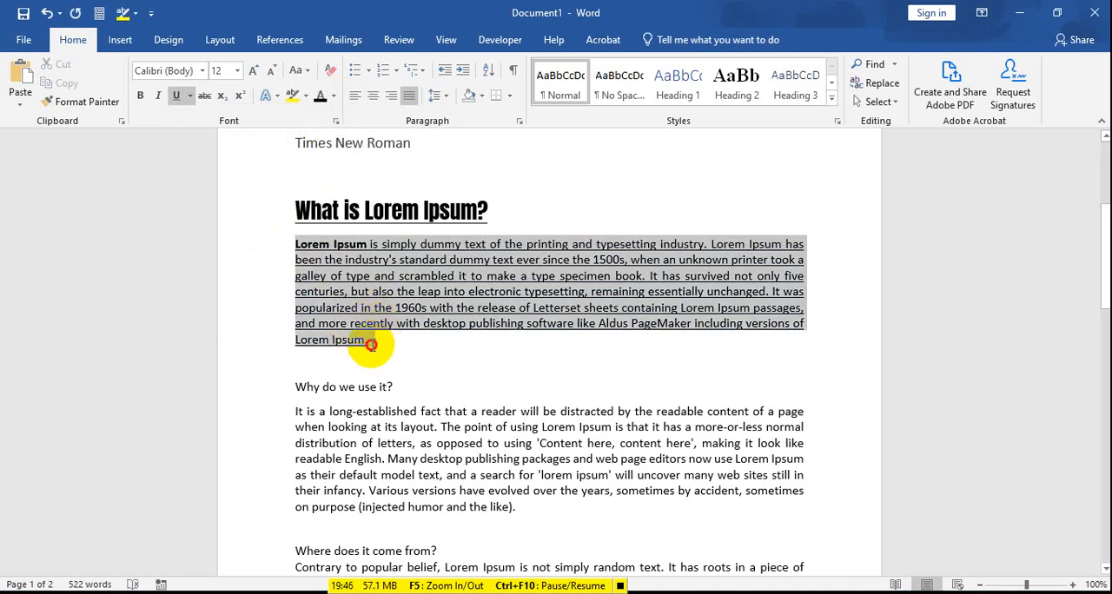
pyautogui.click(178, 96)
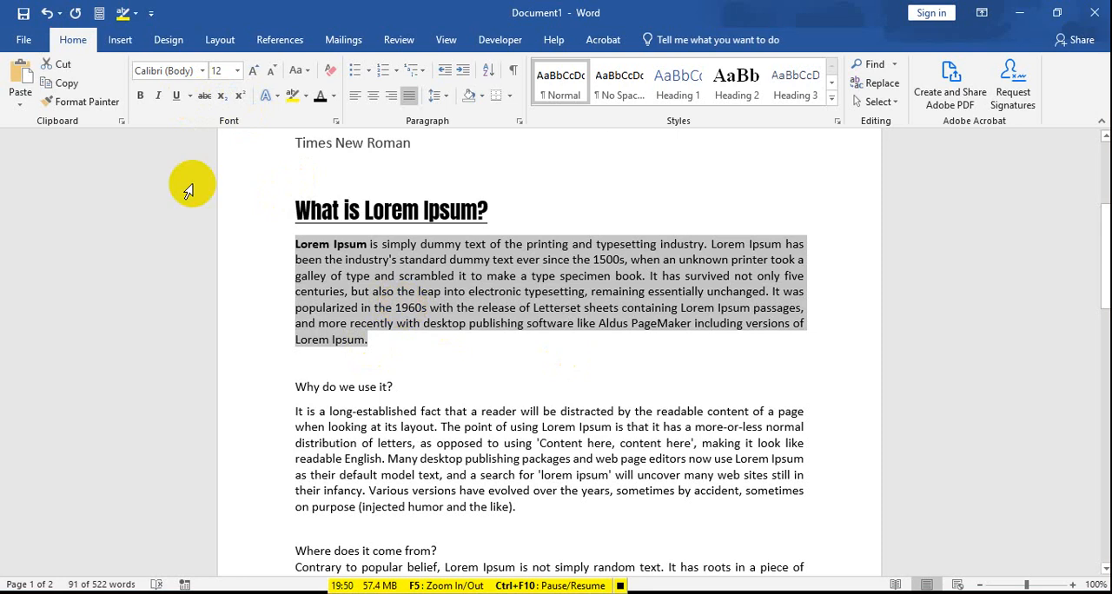
pyautogui.click(202, 70)
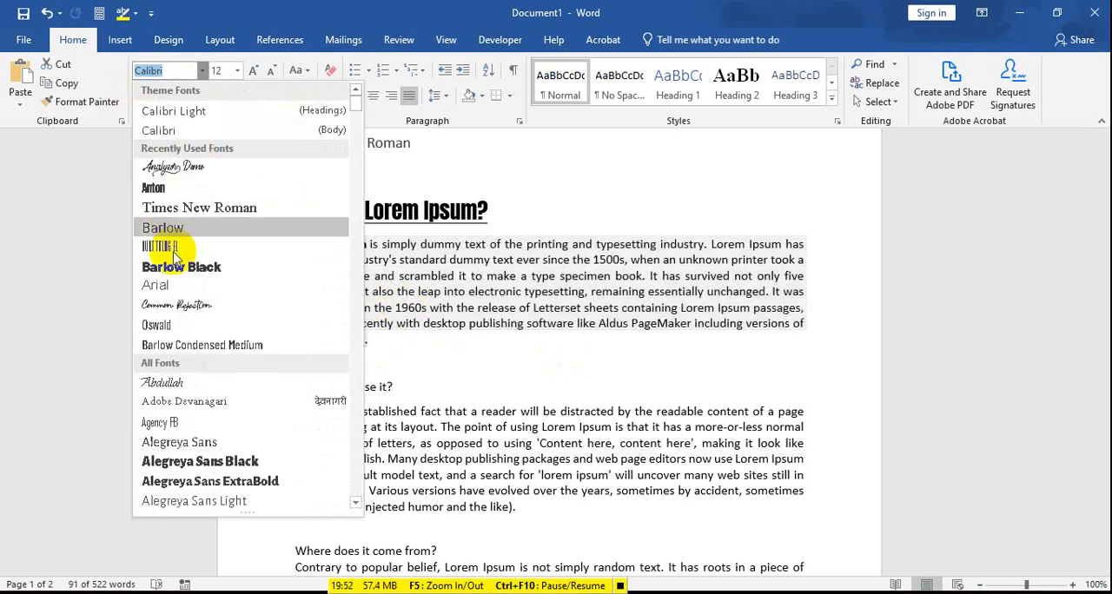
pyautogui.click(181, 228)
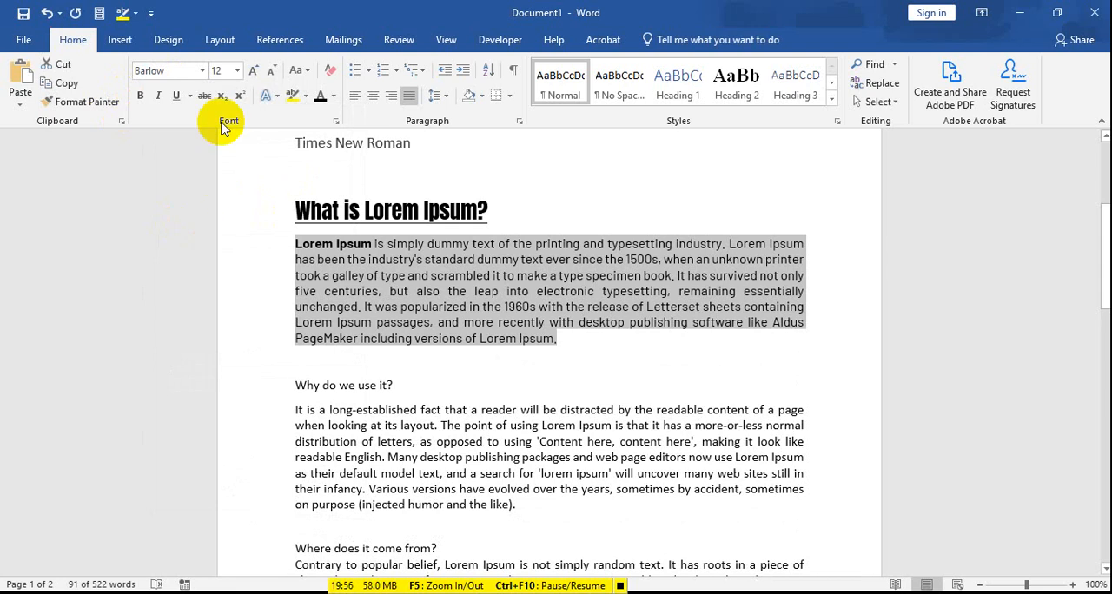
# Step: Set the paragraph under "What is Lorem Ipsum?" to 20 pt and make all of it bold
pyautogui.click(237, 70)
pyautogui.click(218, 214)
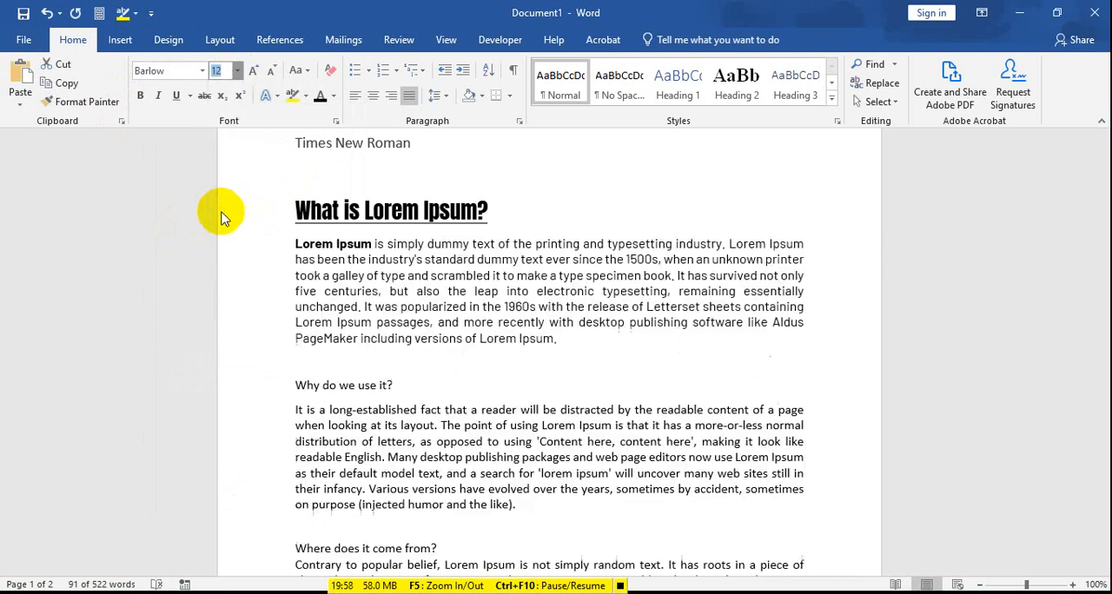
pyautogui.scroll(-1, 384, 348)
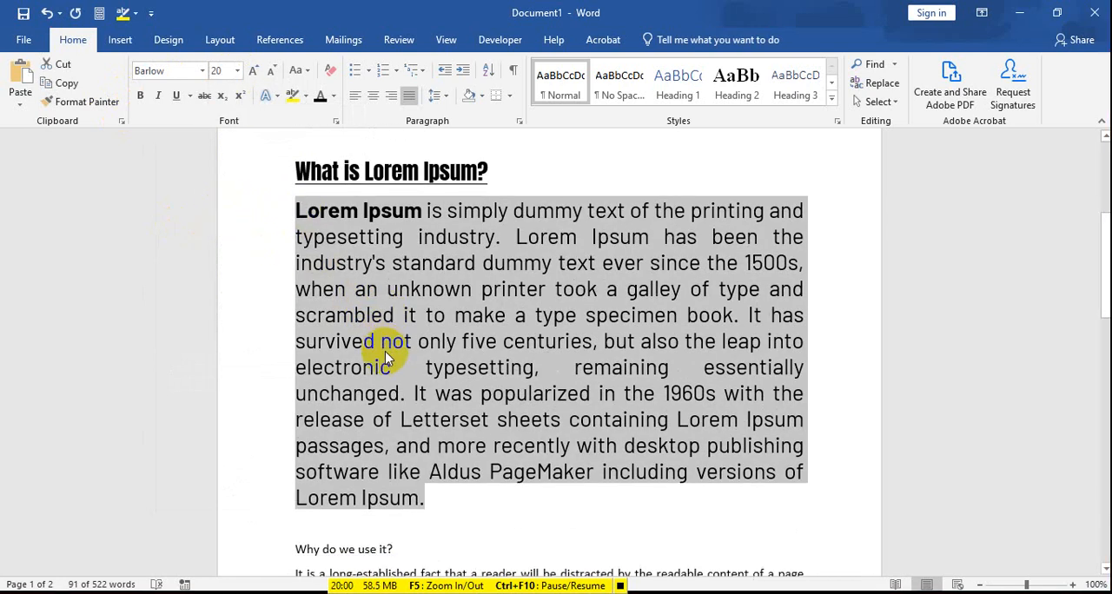
pyautogui.click(140, 96)
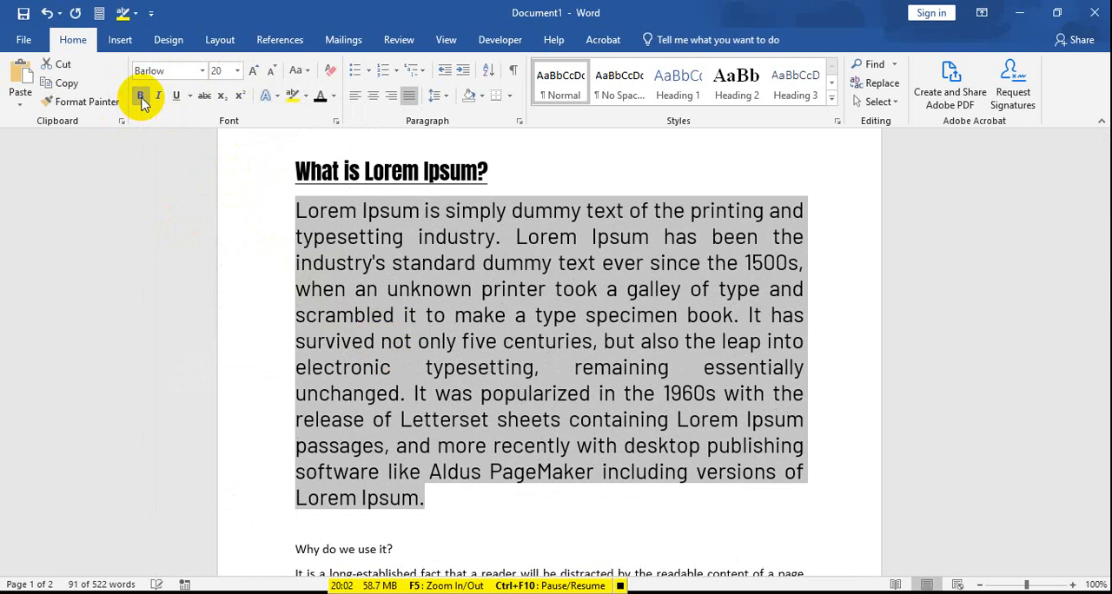
pyautogui.click(140, 95)
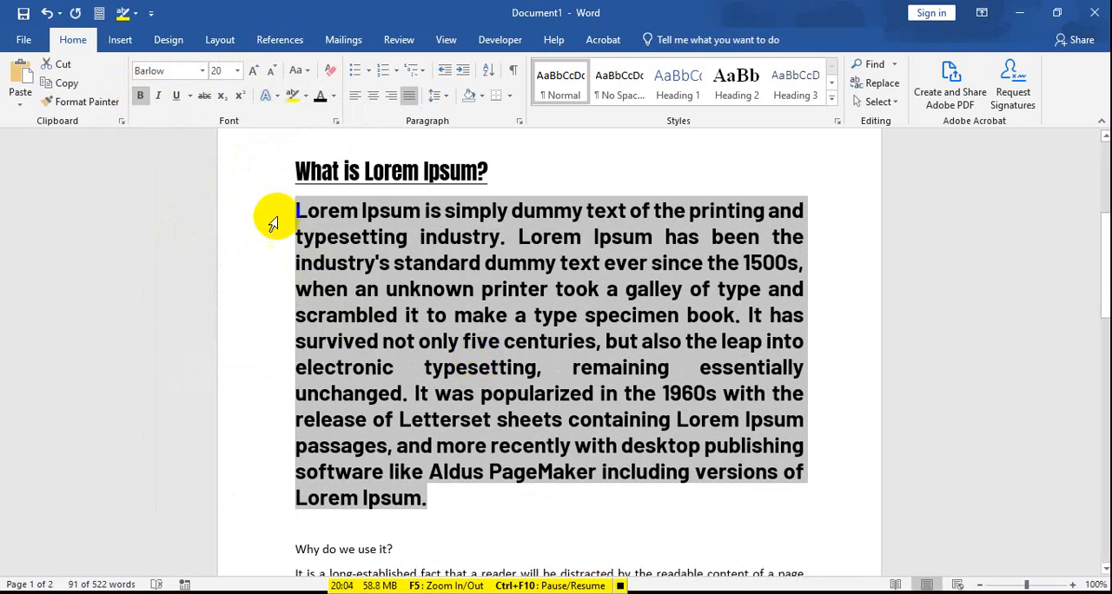
# Step: Apply italic and a double underline to the paragraph under "What is Lorem Ipsum?"
pyautogui.click(159, 96)
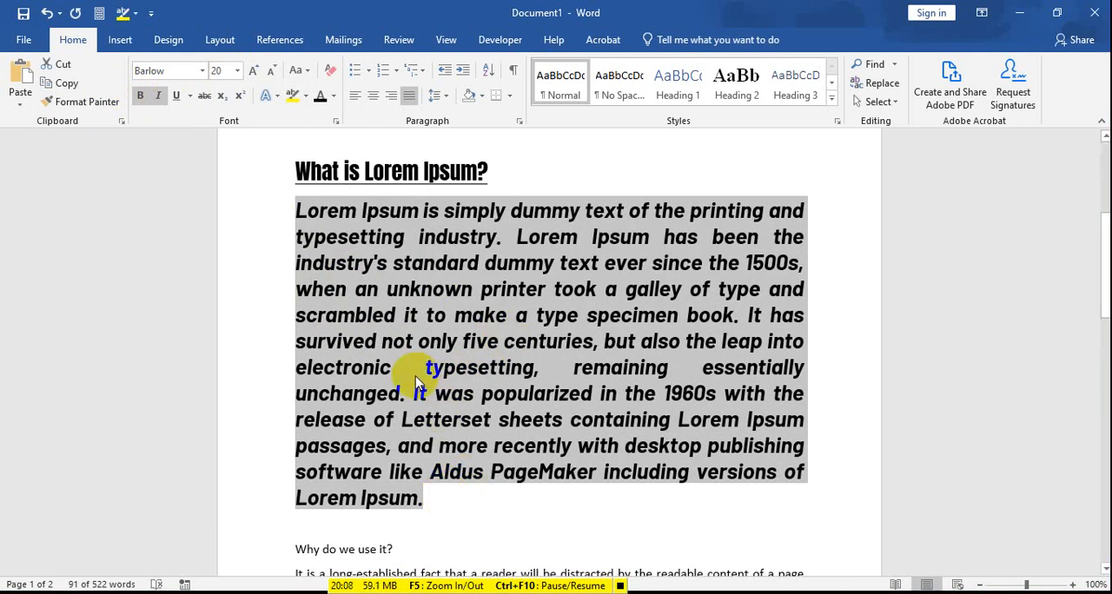
pyautogui.click(191, 96)
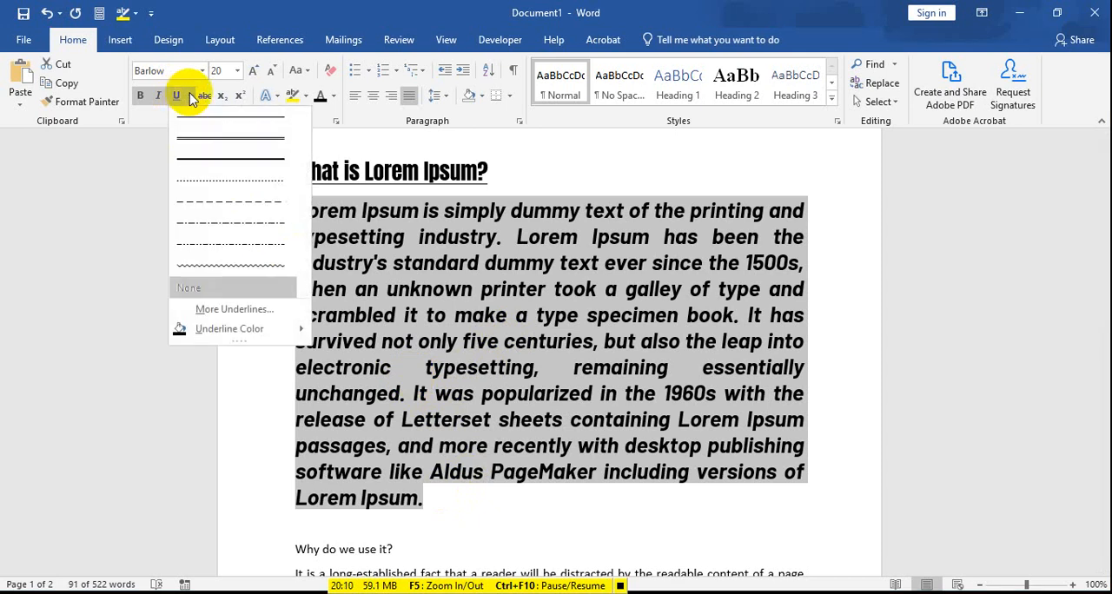
pyautogui.click(202, 138)
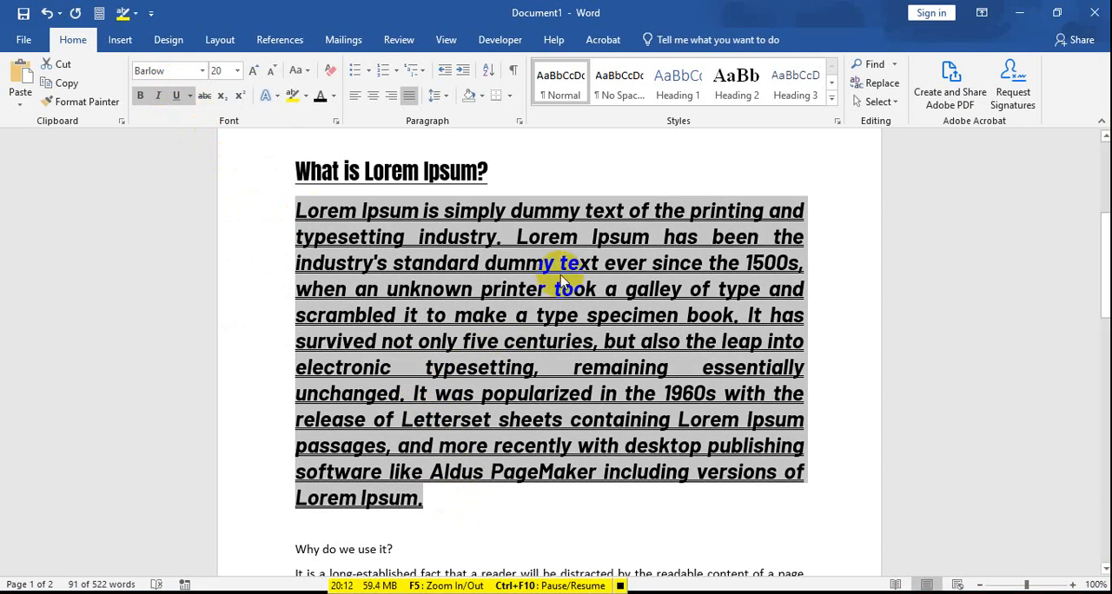
# Step: Try a dark green font color on the paragraph, and undo its color, underline, italic, bold and 20 pt size changes
pyautogui.click(332, 95)
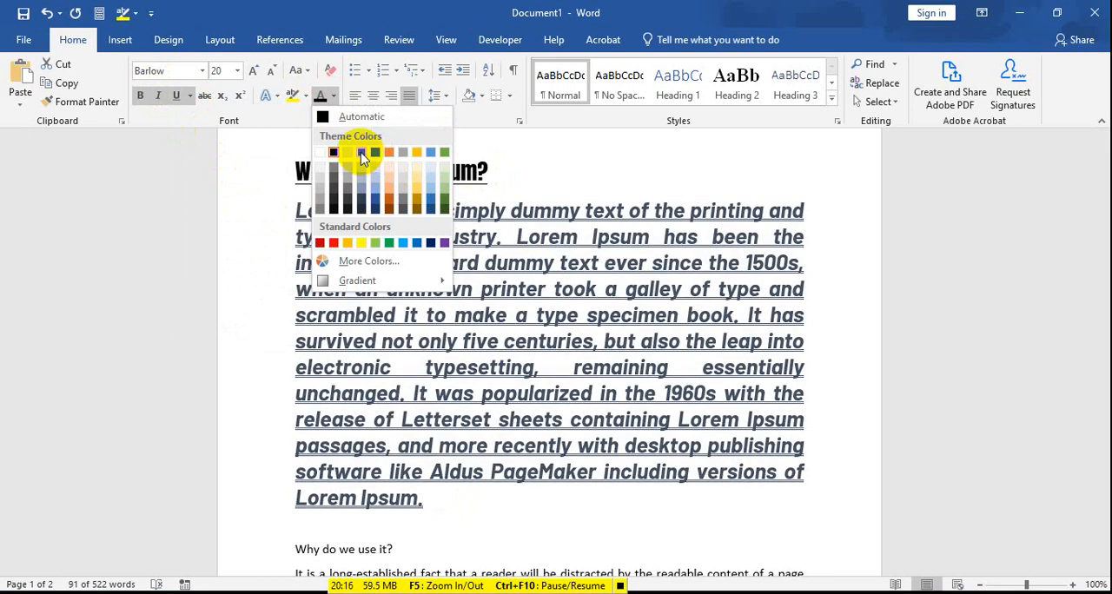
pyautogui.click(443, 213)
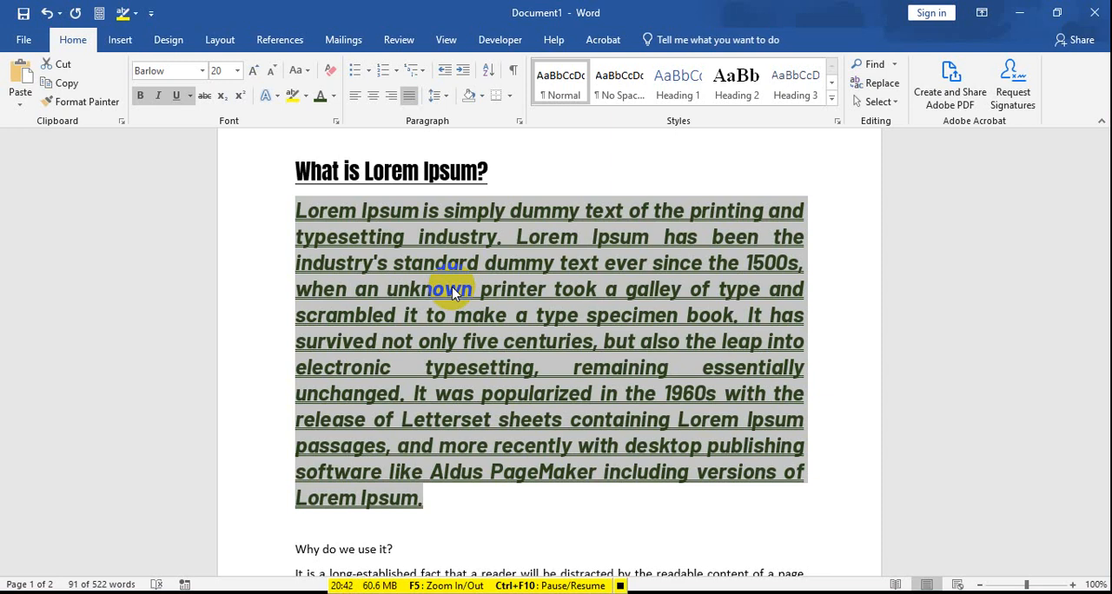
pyautogui.hotkey('ctrl', 'z')
pyautogui.hotkey('ctrl', 'z')
pyautogui.hotkey('ctrl', 'z')
pyautogui.hotkey('ctrl', 'z')
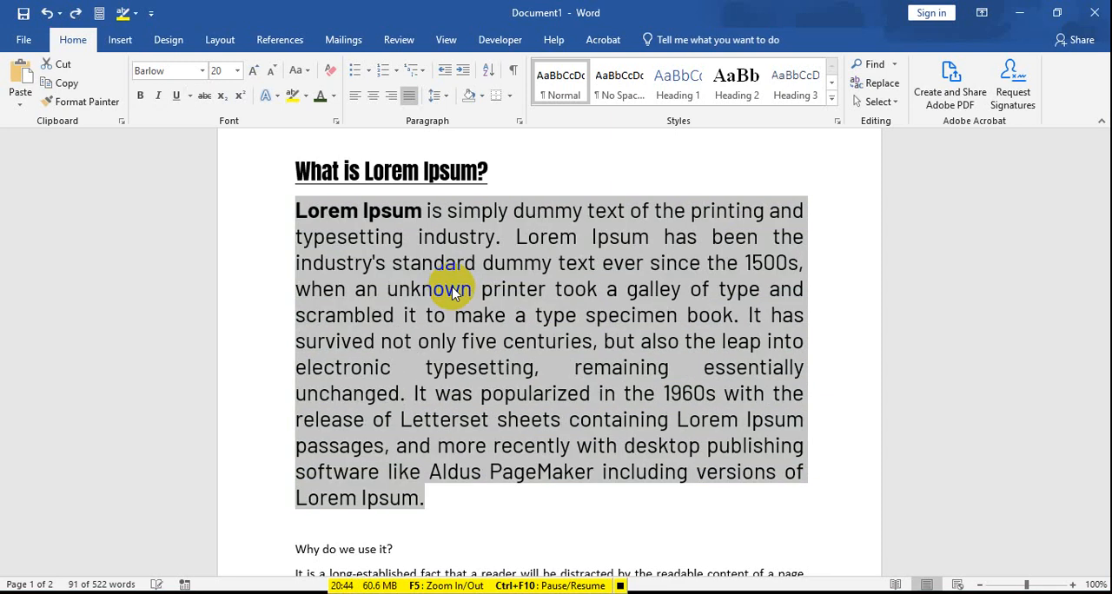
pyautogui.hotkey('ctrl', 'z')
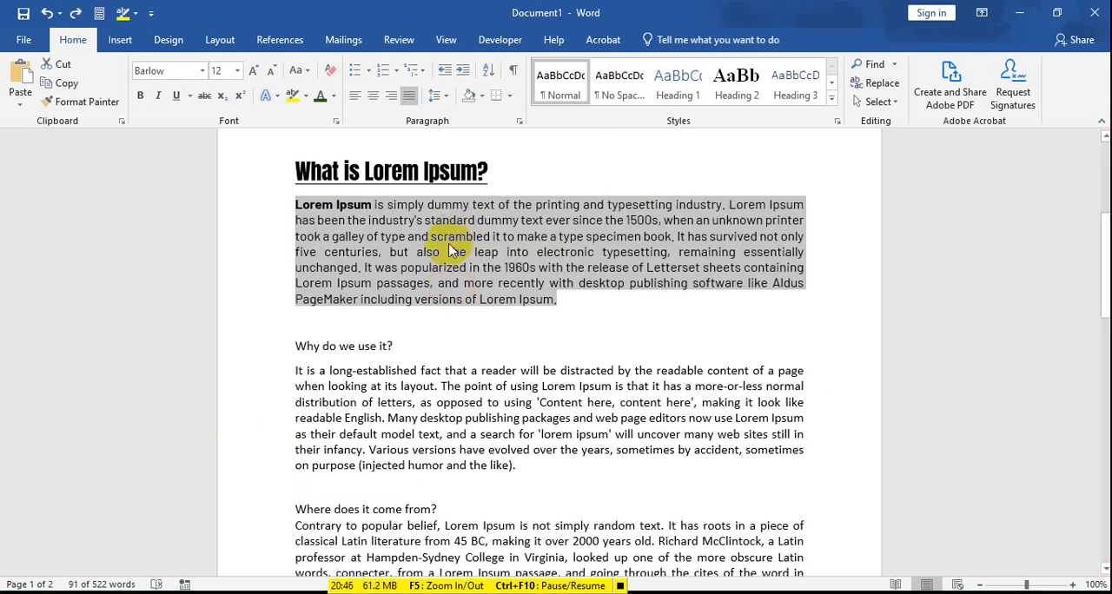
pyautogui.click(439, 241)
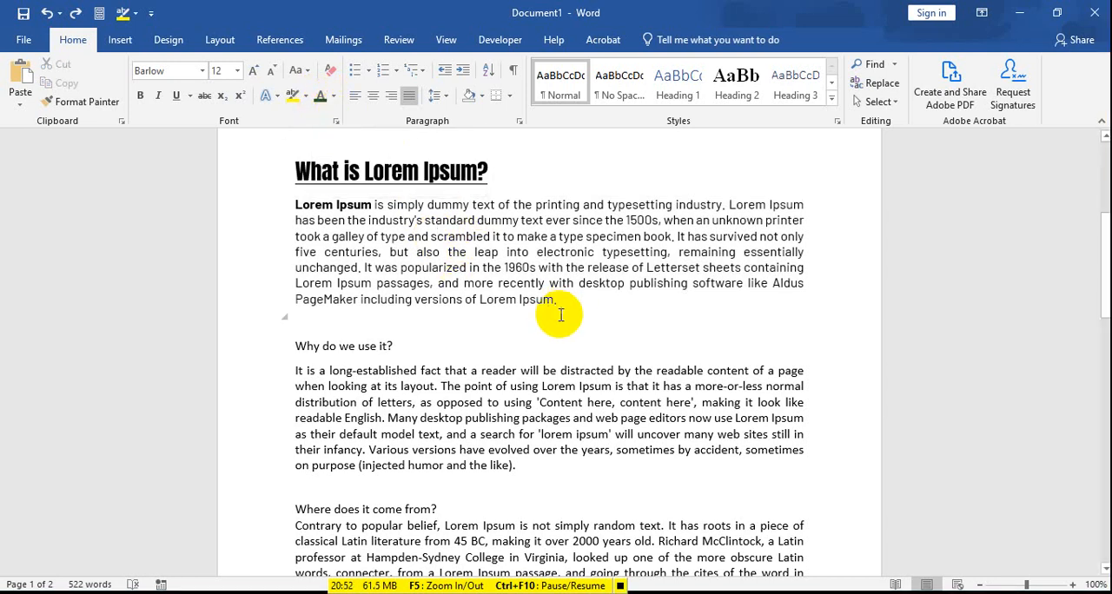
pyautogui.moveTo(557, 299); pyautogui.dragTo(484, 303)
pyautogui.click(389, 252)
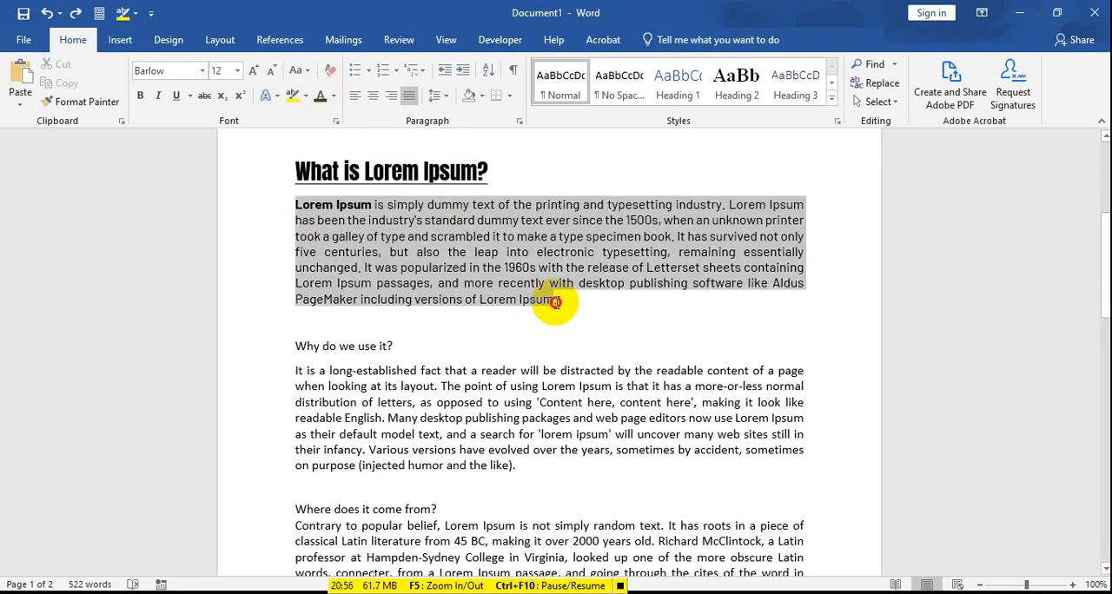
# Step: Make the "Text Highlight Color" line near the start of the document bold
pyautogui.scroll(4, 414, 262)
pyautogui.scroll(2, 414, 262)
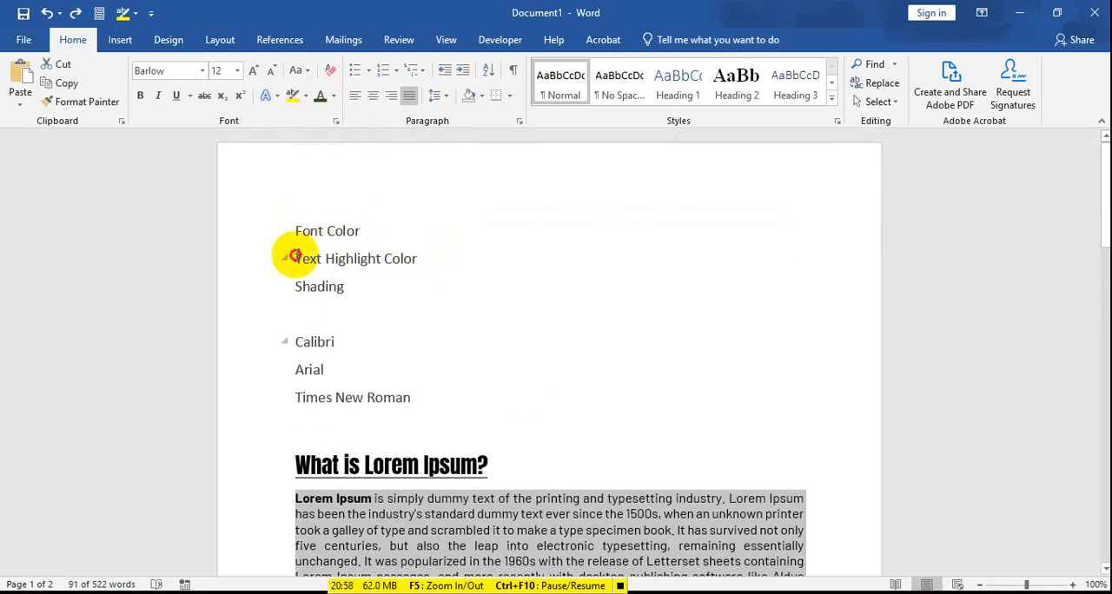
pyautogui.moveTo(297, 257); pyautogui.dragTo(432, 257)
pyautogui.click(139, 96)
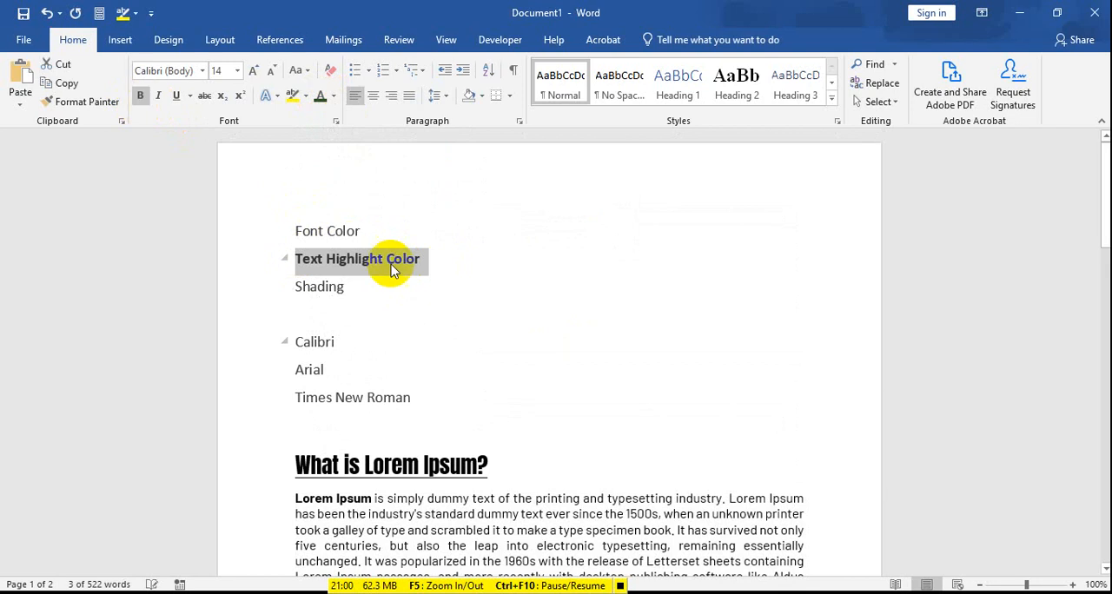
# Step: Set the "Font Color", "Text Highlight Color" and "Shading" lines to 20 pt
pyautogui.moveTo(297, 230); pyautogui.dragTo(347, 288)
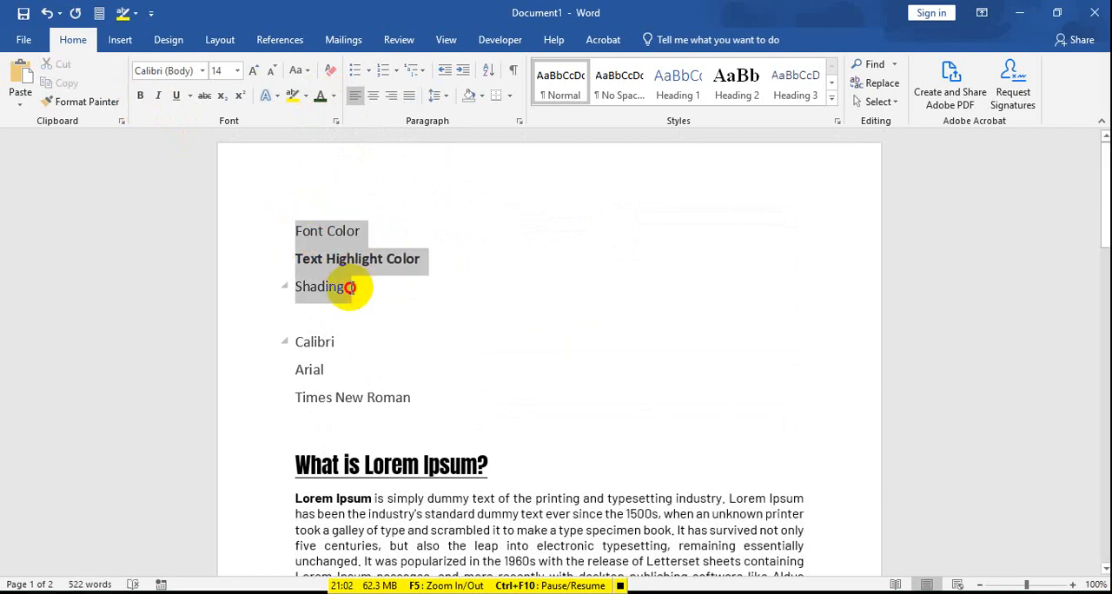
pyautogui.click(237, 71)
pyautogui.click(218, 213)
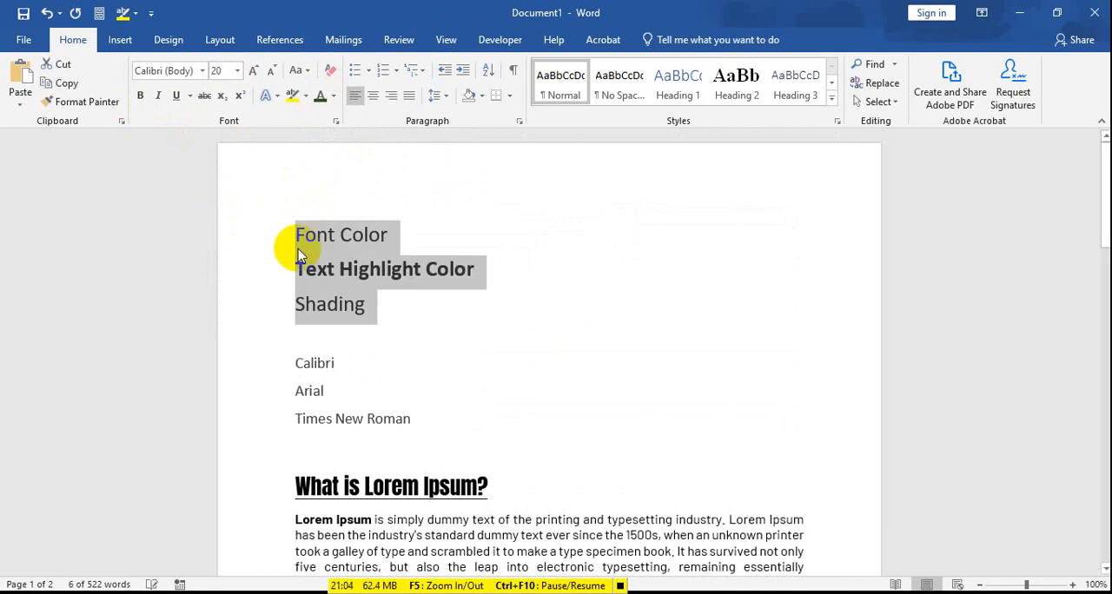
# Step: Apply a yellow text highlight to the whole paragraph under "What is Lorem Ipsum?"
pyautogui.scroll(-5, 347, 248)
pyautogui.scroll(1, 374, 330)
pyautogui.moveTo(293, 402); pyautogui.dragTo(558, 502)
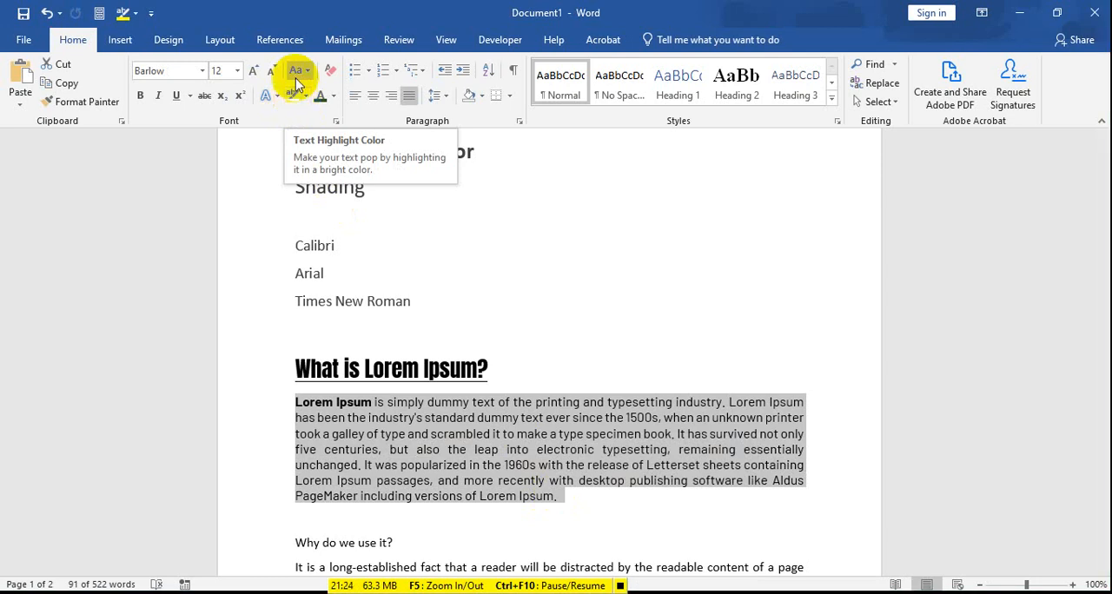
pyautogui.click(304, 98)
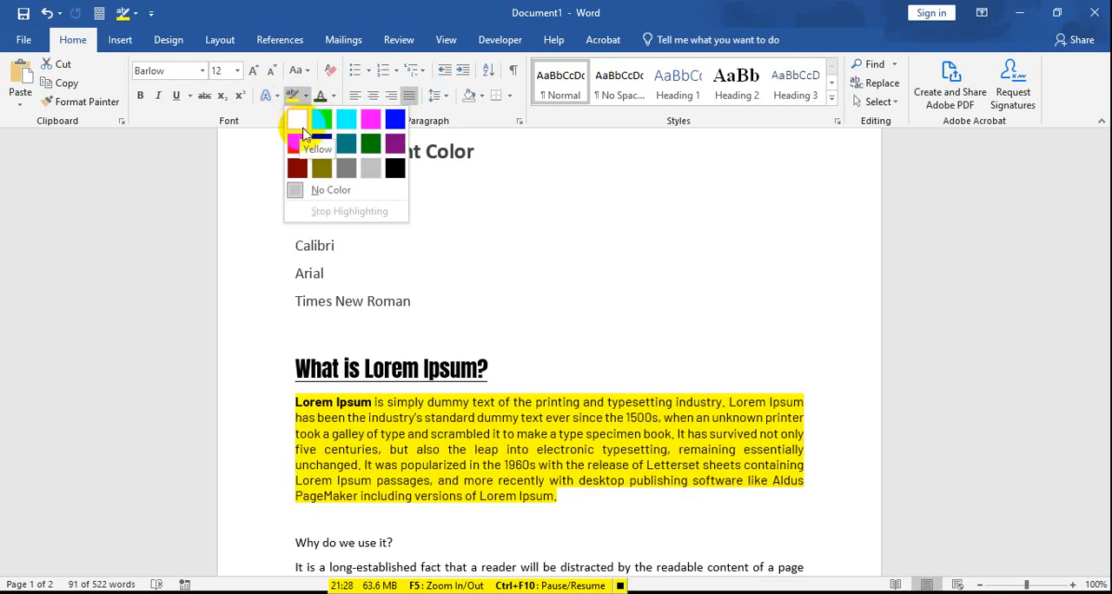
pyautogui.click(298, 122)
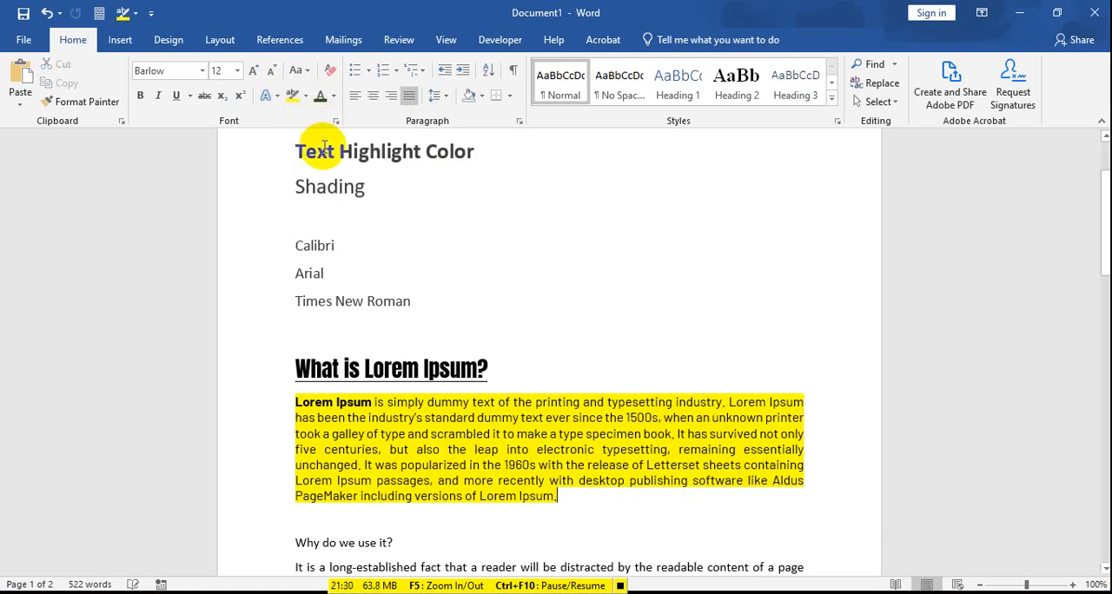
# Step: Try a 20 pt font size on the highlighted paragraph under "What is Lorem Ipsum?", and undo the size change
pyautogui.click(237, 71)
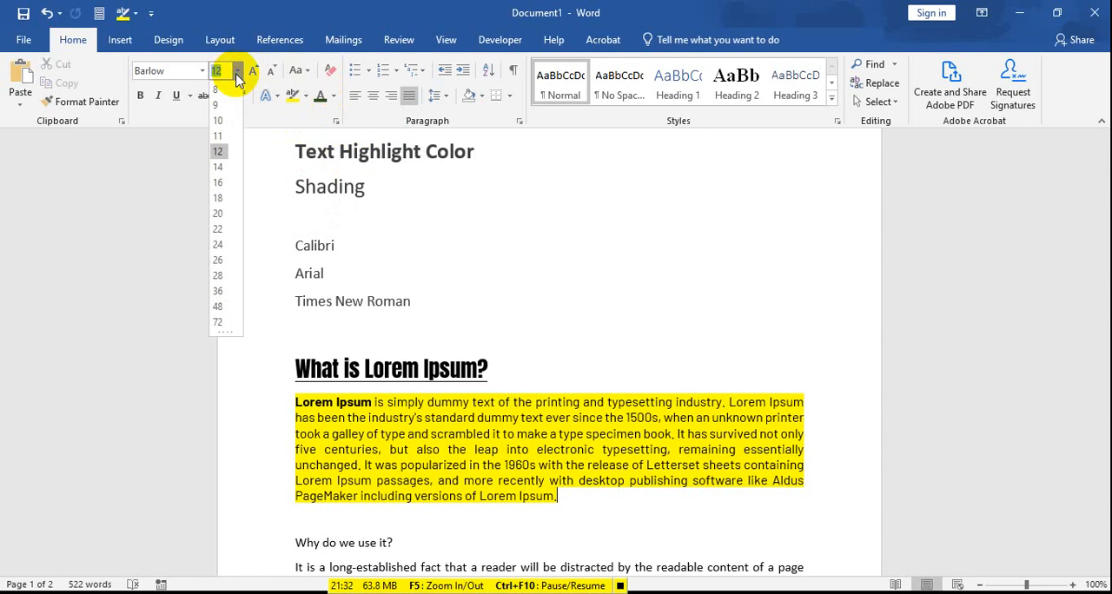
pyautogui.click(218, 214)
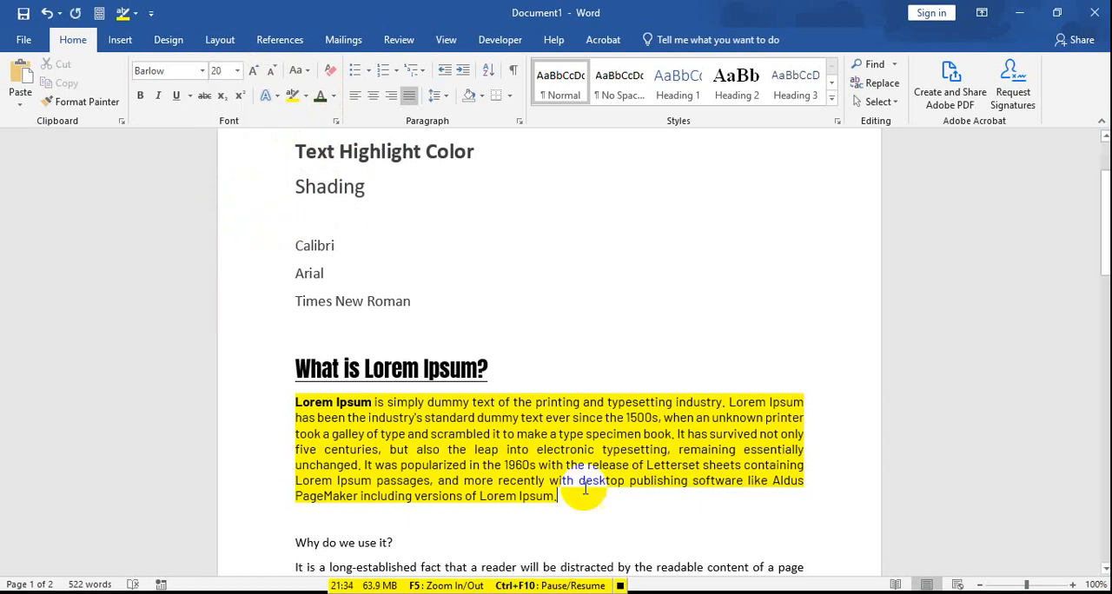
pyautogui.moveTo(585, 489); pyautogui.dragTo(273, 409)
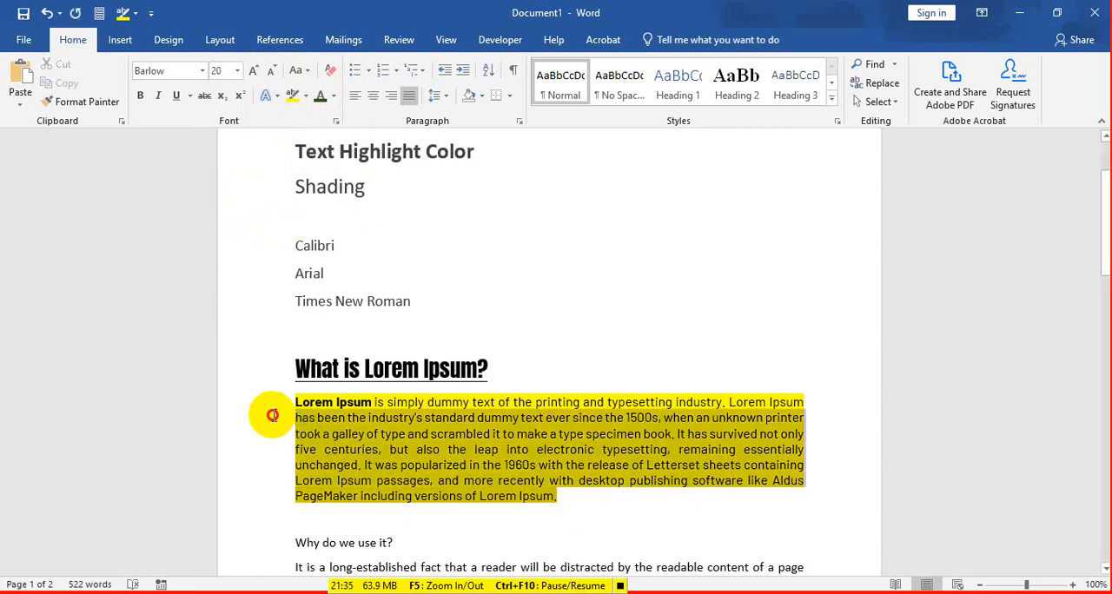
pyautogui.click(239, 71)
pyautogui.click(218, 214)
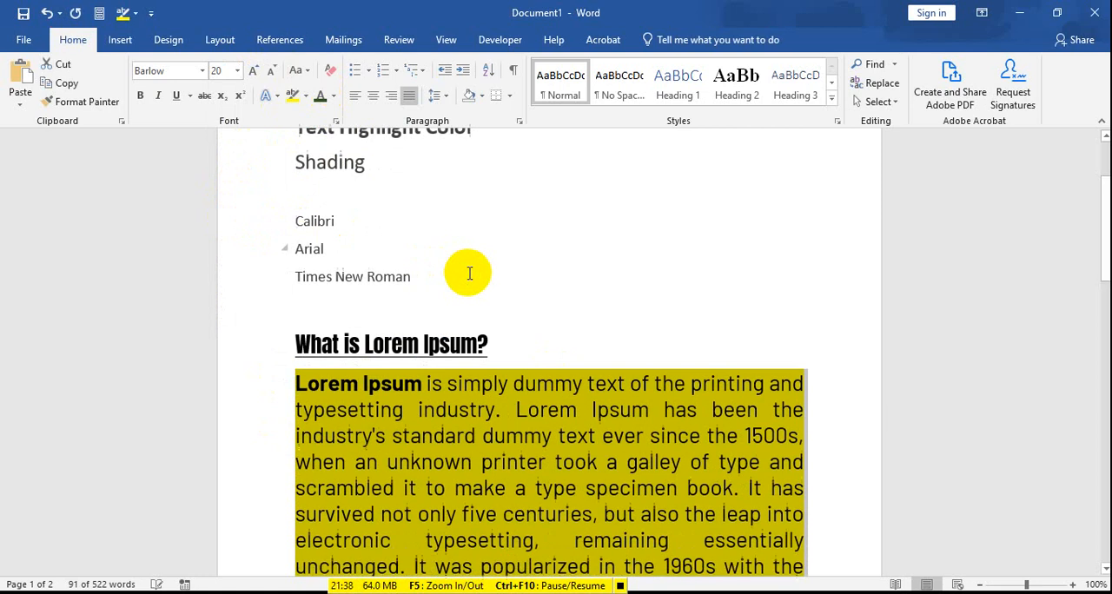
pyautogui.scroll(-5, 469, 274)
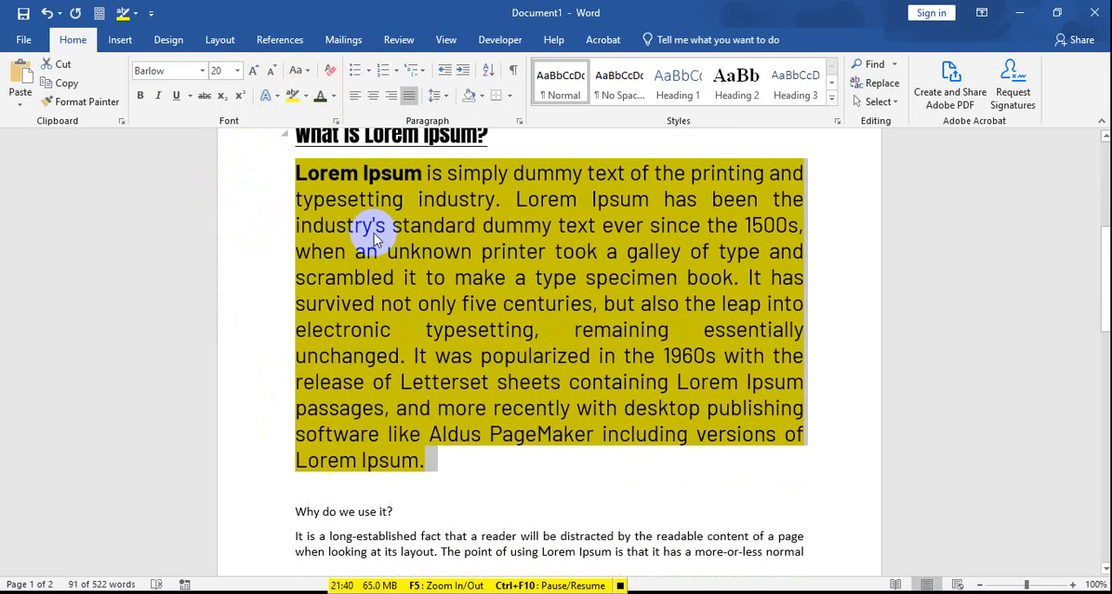
pyautogui.click(374, 233)
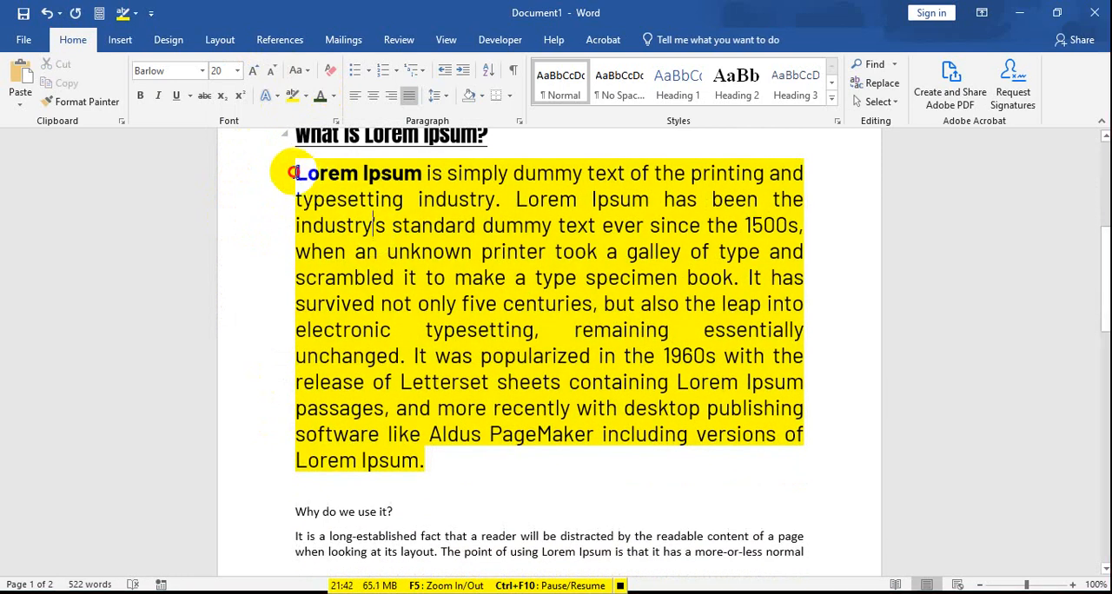
pyautogui.moveTo(294, 173); pyautogui.dragTo(440, 454)
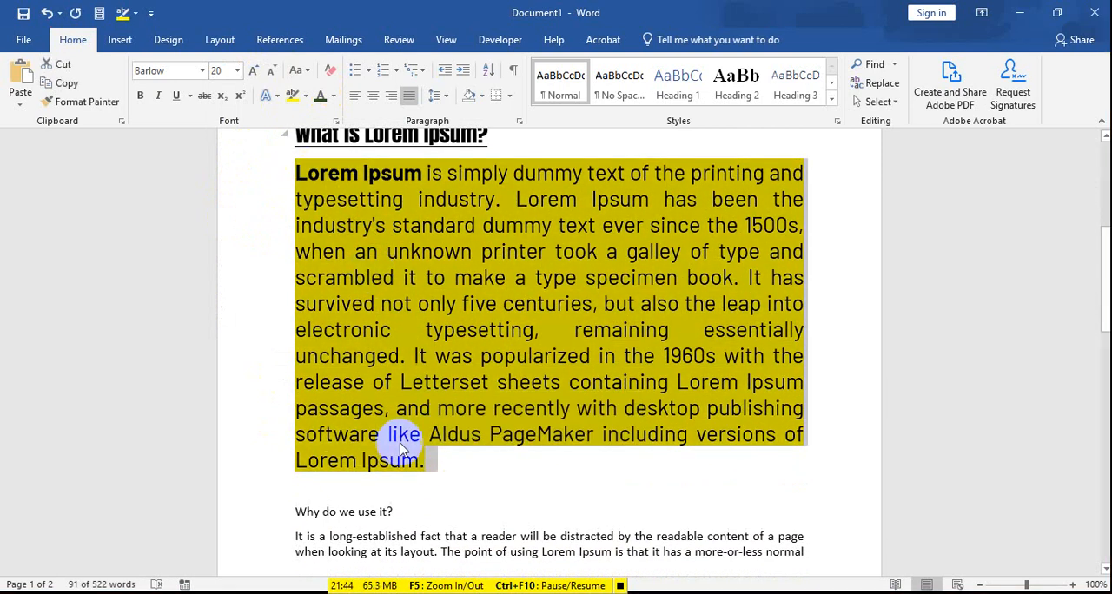
pyautogui.click(446, 461)
pyautogui.moveTo(441, 461); pyautogui.dragTo(293, 179)
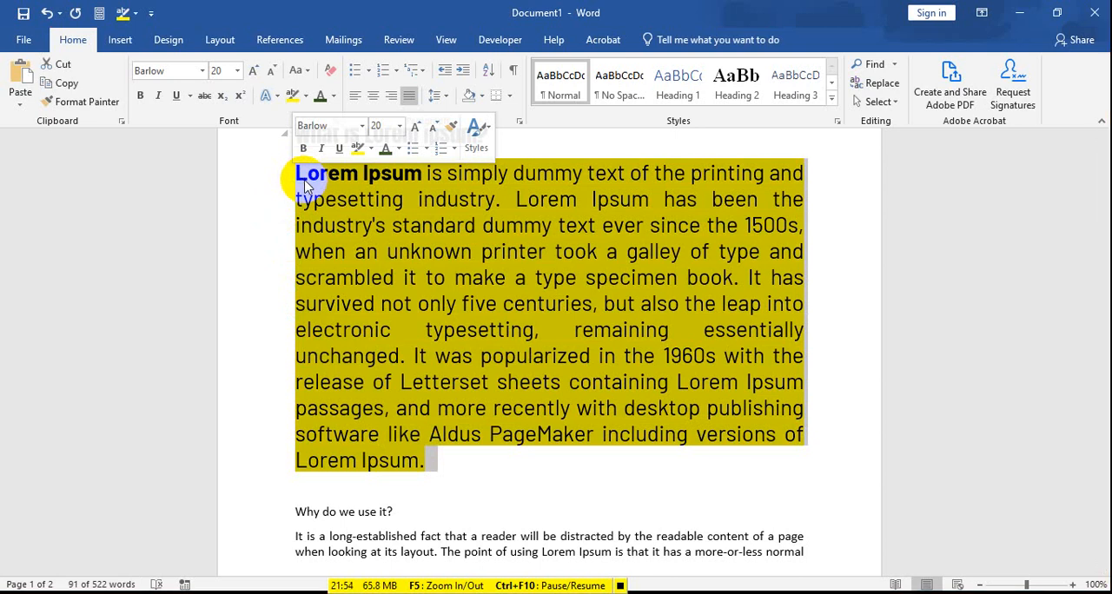
pyautogui.click(420, 356)
pyautogui.hotkey('ctrl', 'z')
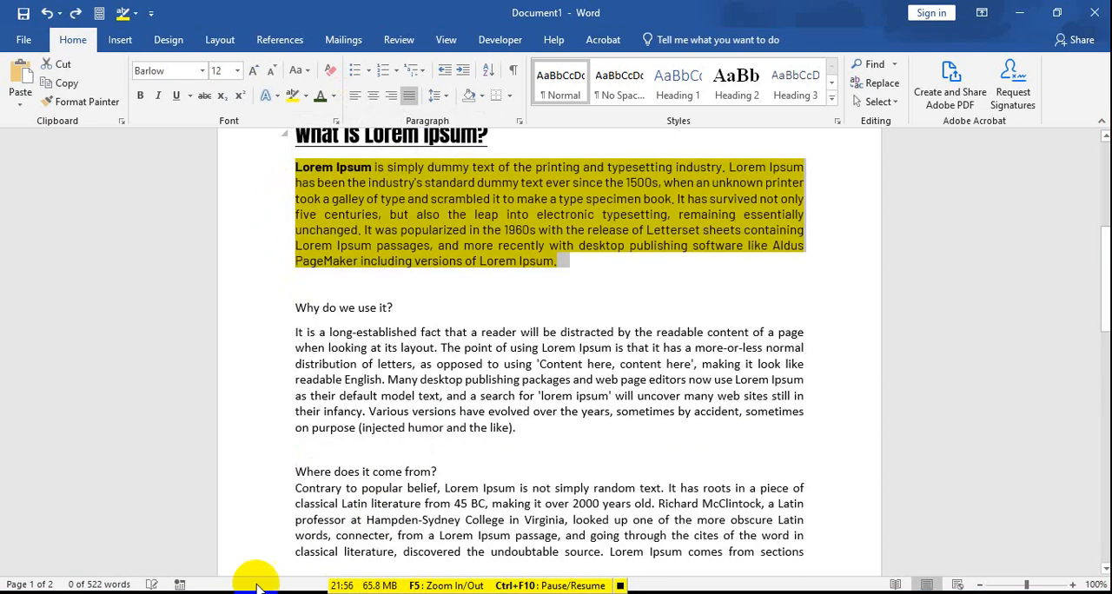
pyautogui.click(258, 593)
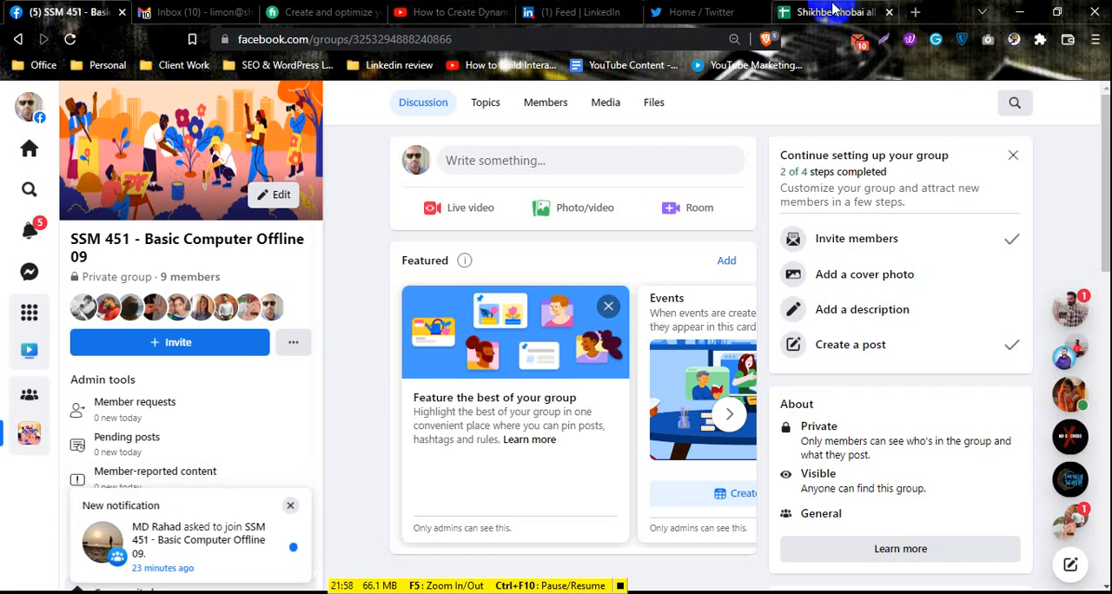
pyautogui.click(348, 593)
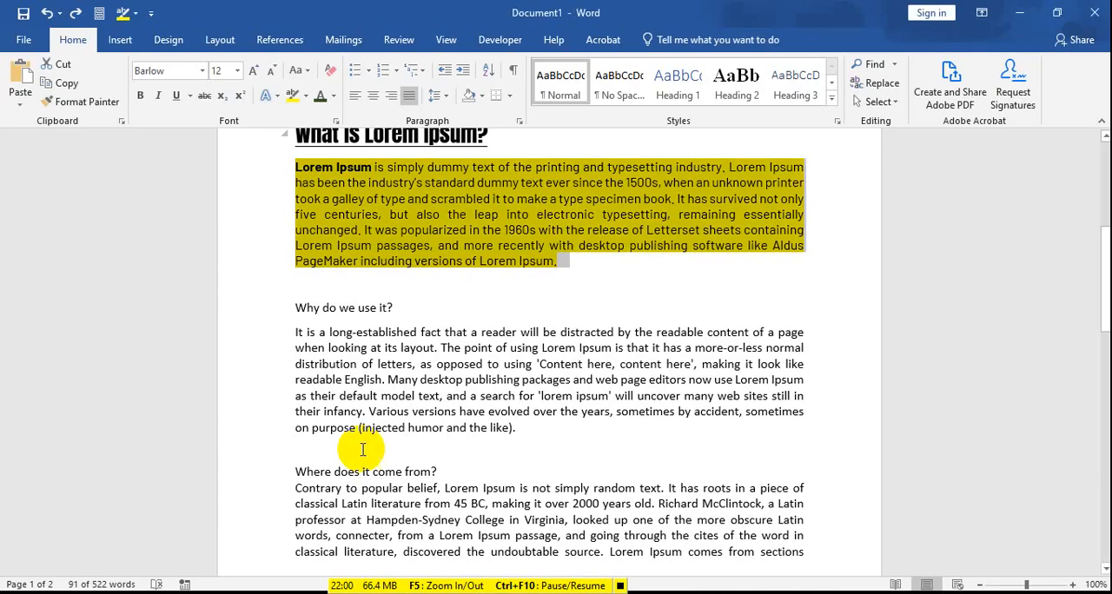
# Step: Apply a yellow text highlight to the "Font Color", "Text Highlight Color" and "Shading" lines
pyautogui.scroll(4, 478, 340)
pyautogui.click(573, 458)
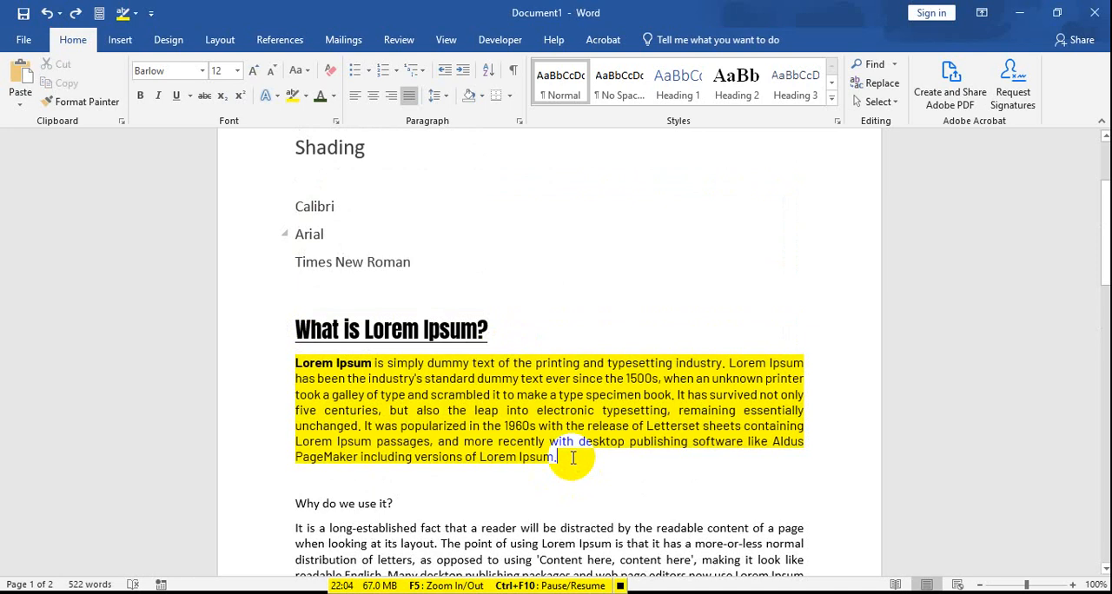
pyautogui.scroll(3, 274, 318)
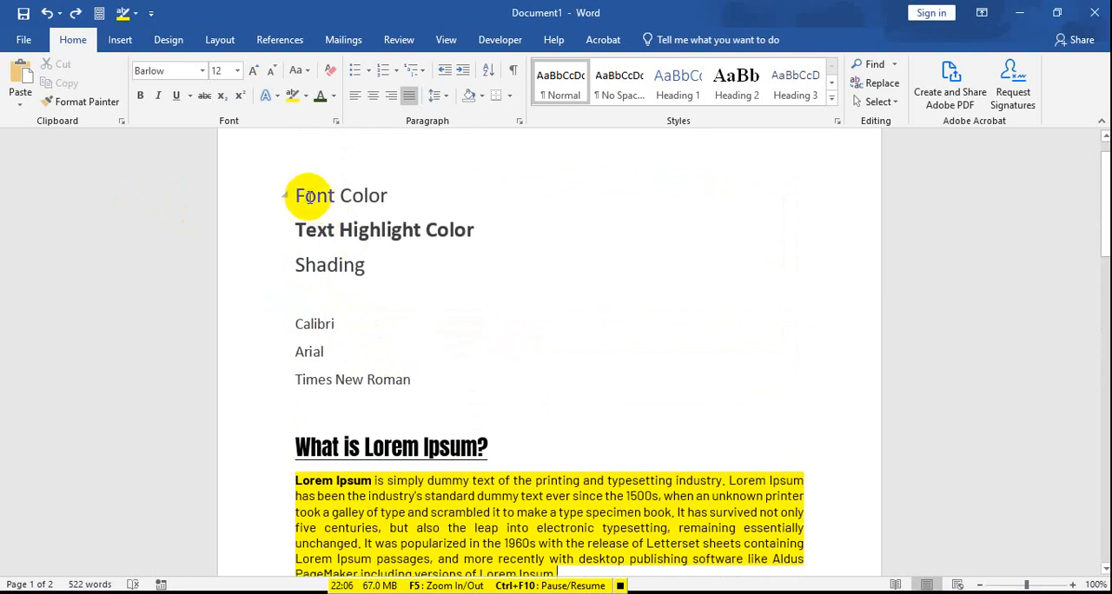
pyautogui.moveTo(295, 194); pyautogui.dragTo(366, 266)
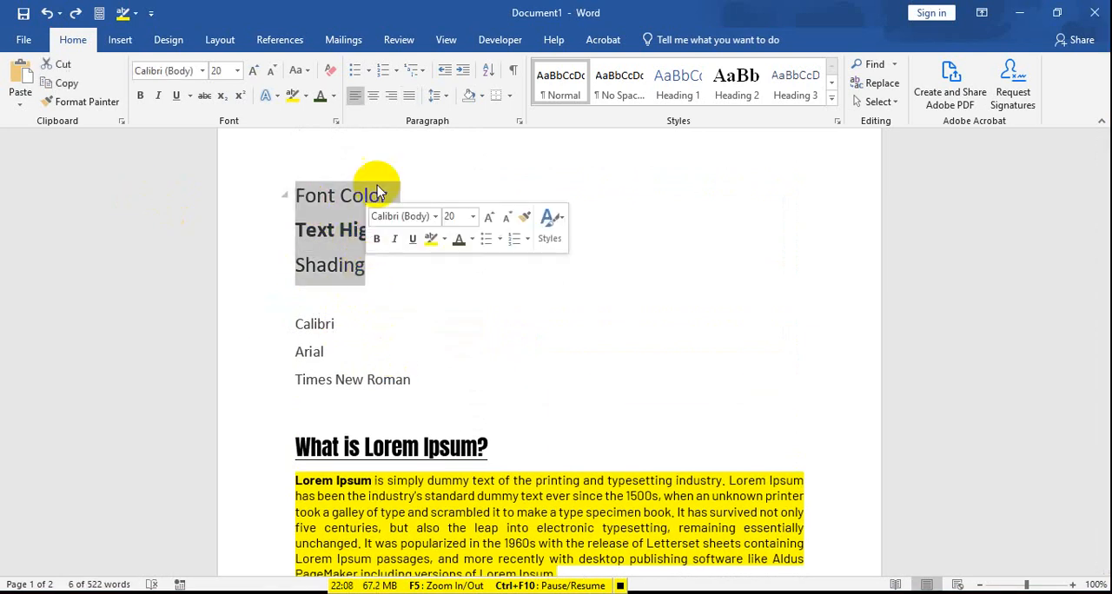
pyautogui.click(296, 94)
pyautogui.click(385, 276)
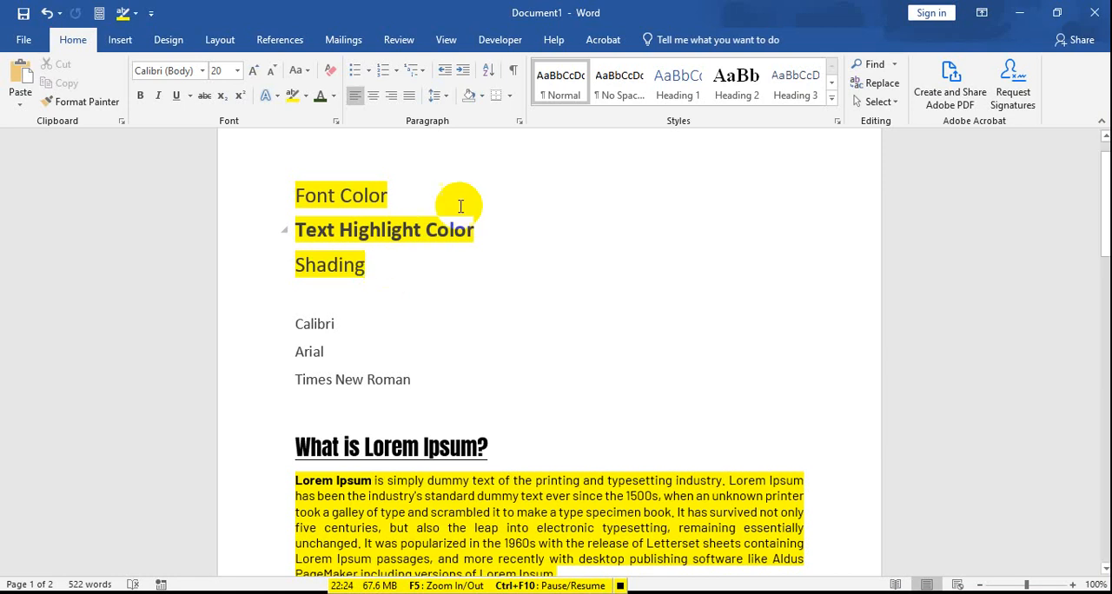
pyautogui.moveTo(299, 189); pyautogui.dragTo(388, 194)
pyautogui.click(370, 196)
pyautogui.moveTo(298, 194); pyautogui.dragTo(385, 201)
pyautogui.click(350, 218)
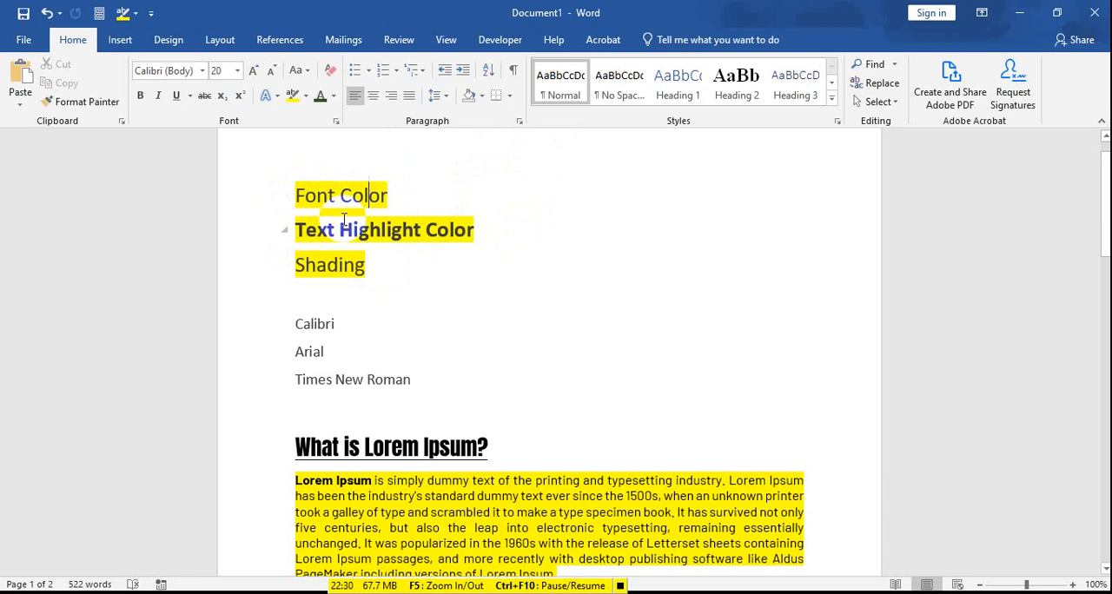
pyautogui.click(405, 216)
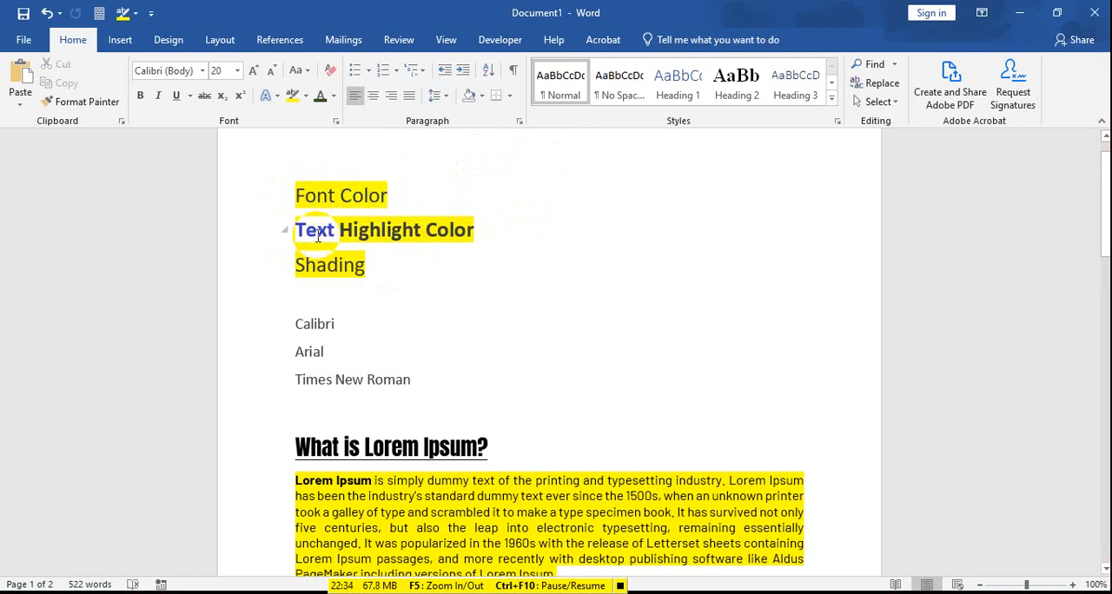
pyautogui.moveTo(291, 231); pyautogui.dragTo(447, 243)
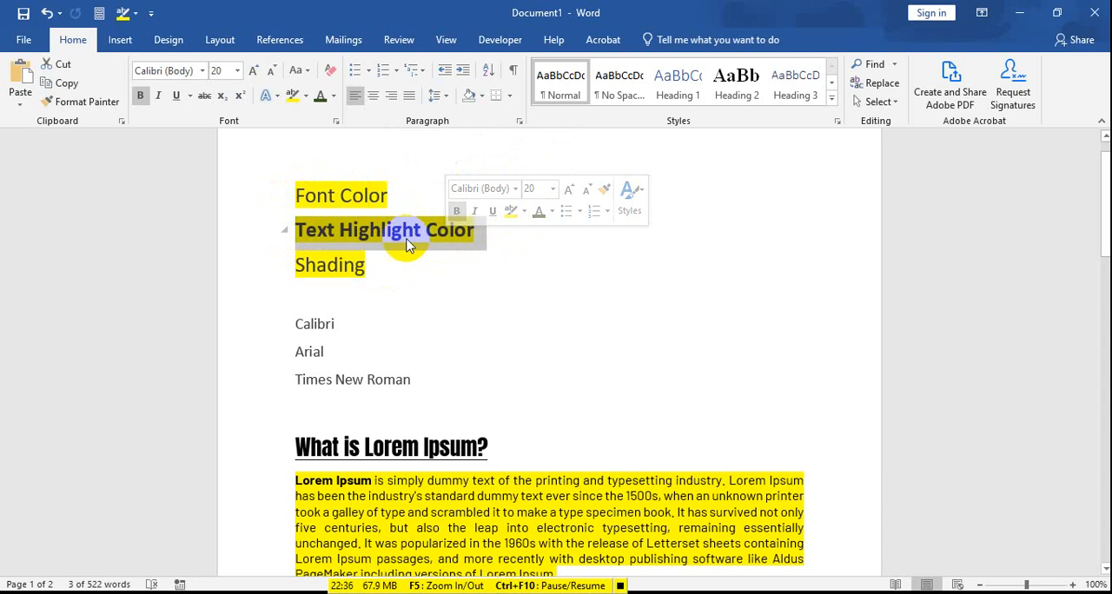
pyautogui.click(336, 252)
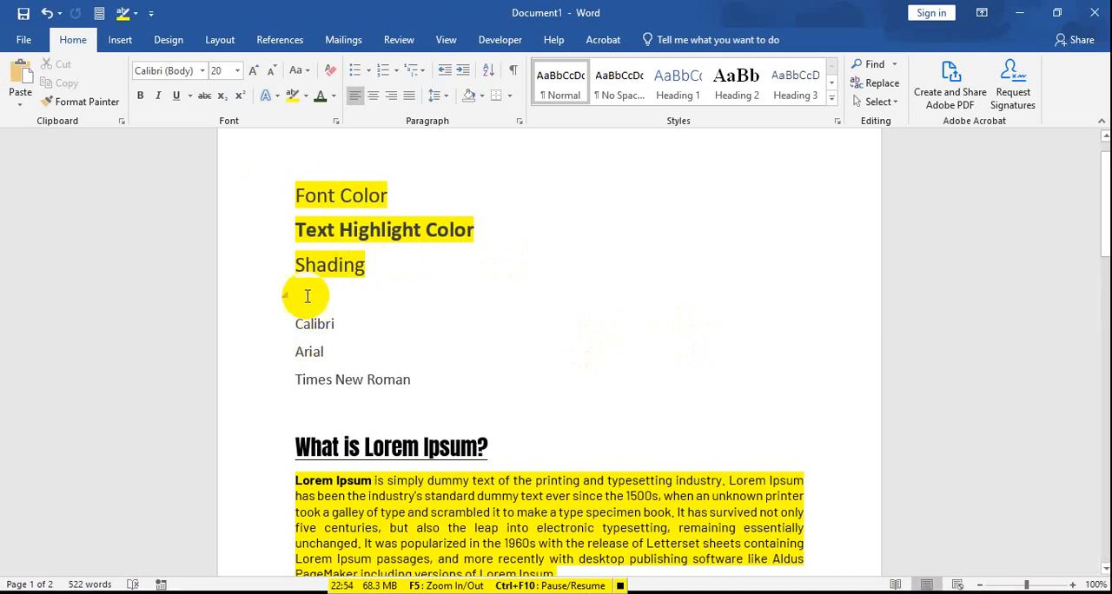
pyautogui.moveTo(290, 263); pyautogui.dragTo(355, 267)
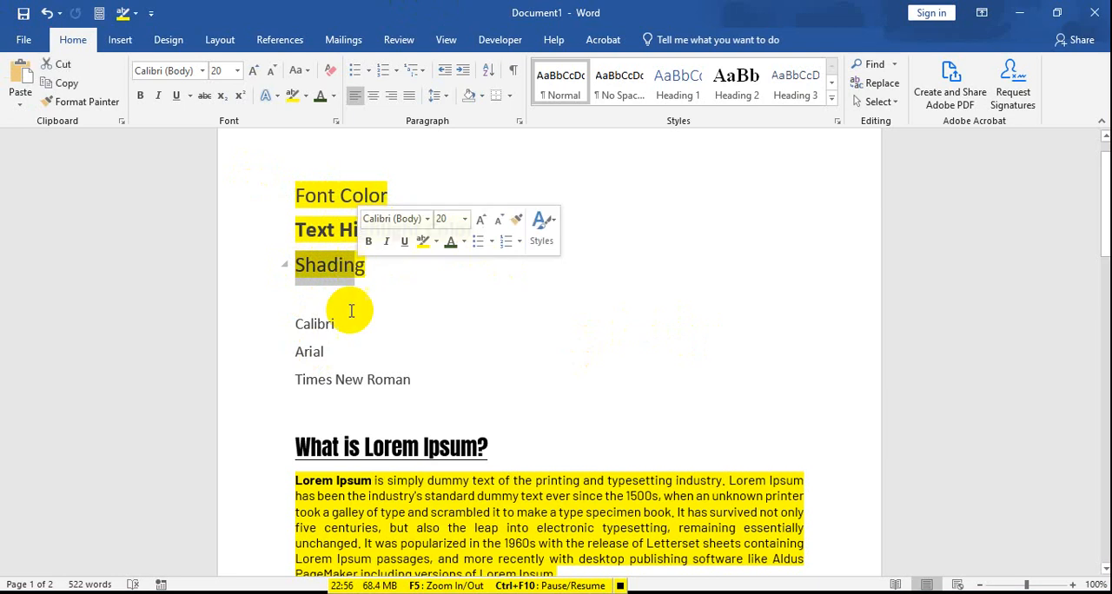
# Step: Set the "Calibri", "Arial" and "Times New Roman" lines to 20 pt
pyautogui.moveTo(296, 324)
pyautogui.mouseDown()
pyautogui.moveTo(362, 350)
pyautogui.moveTo(420, 393)
pyautogui.mouseUp()
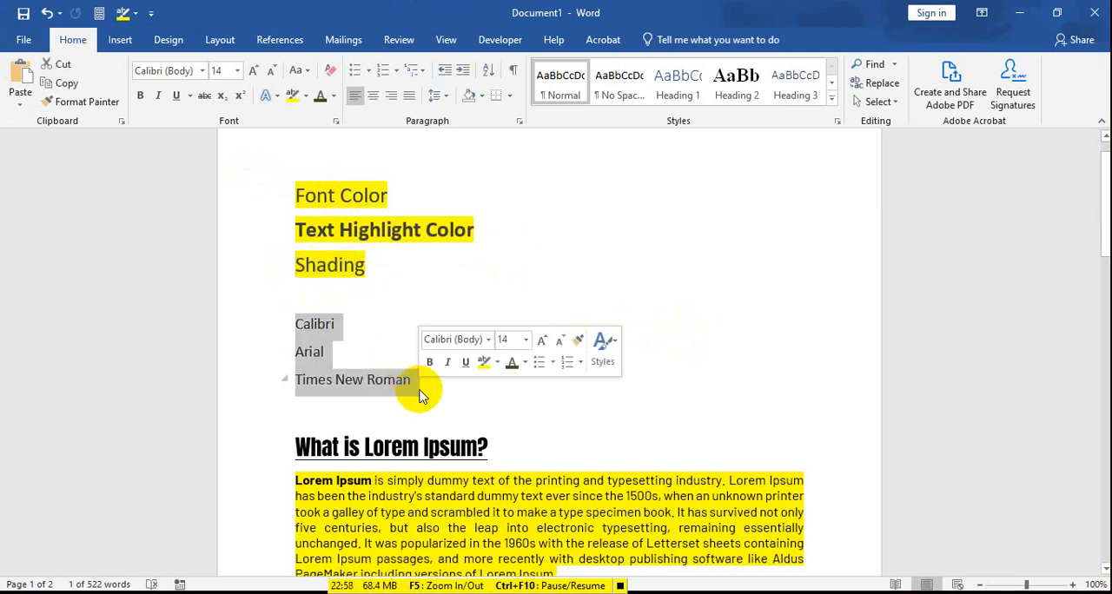
pyautogui.click(237, 71)
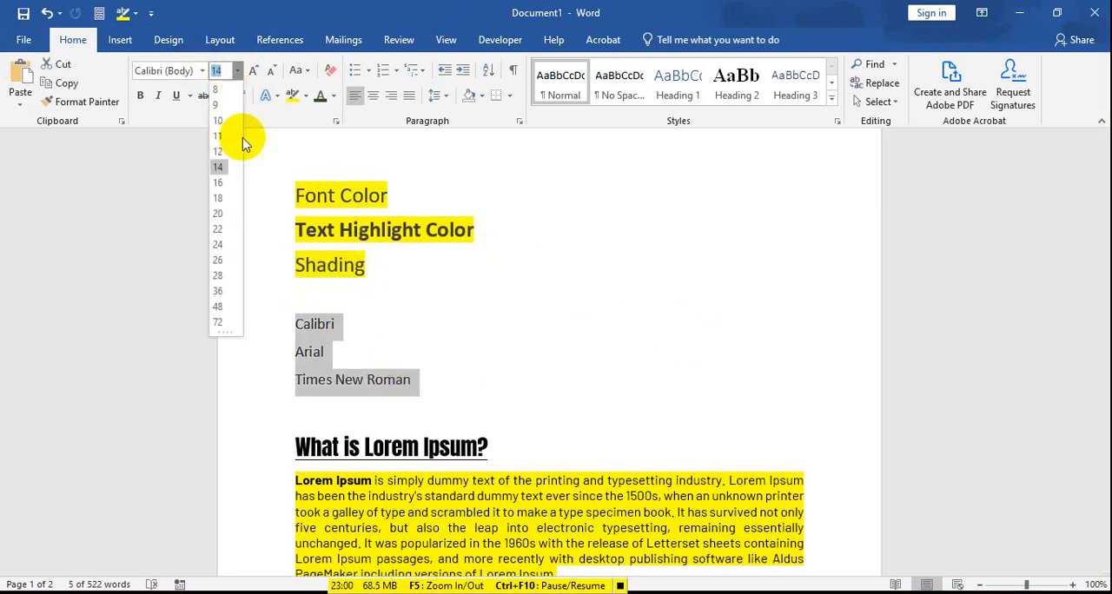
pyautogui.click(219, 213)
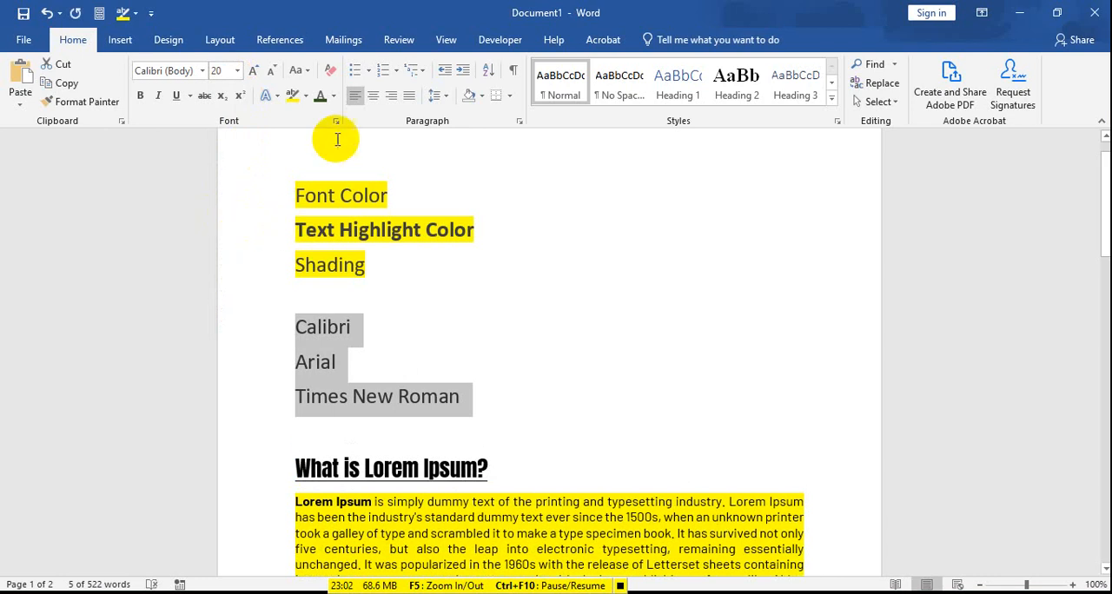
# Step: Apply yellow paragraph shading from the standard colors to the "Calibri", "Arial" and "Times New Roman" lines
pyautogui.click(482, 97)
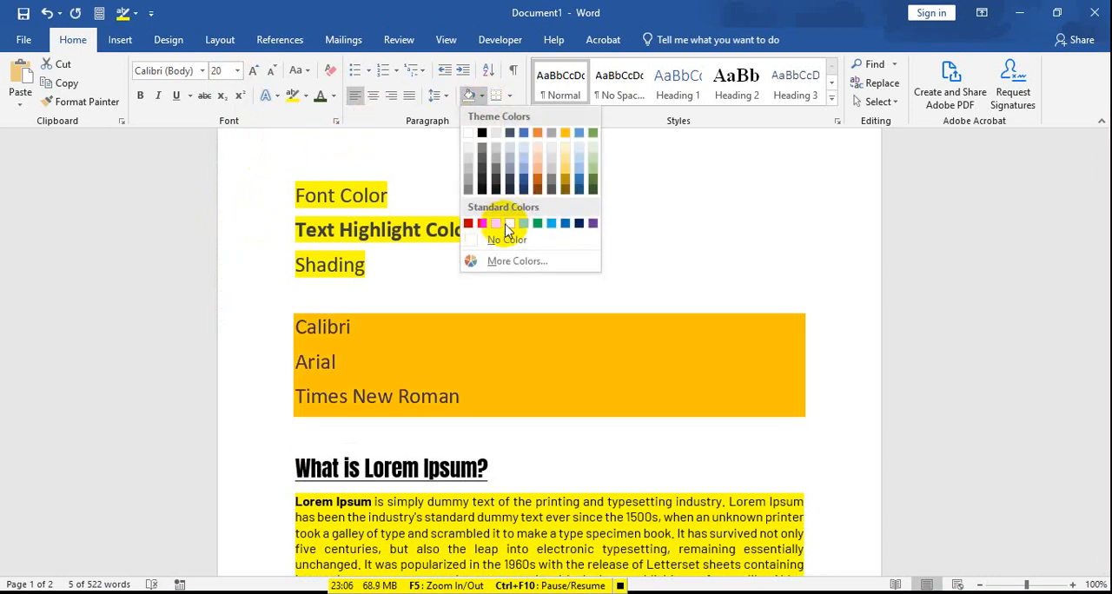
pyautogui.click(509, 224)
pyautogui.click(420, 283)
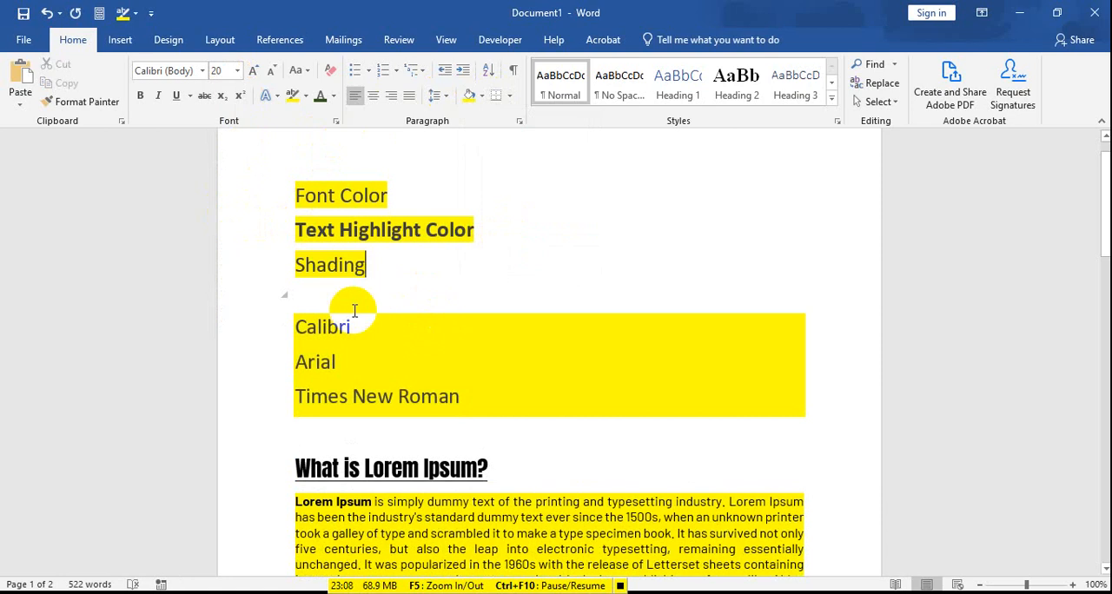
pyautogui.moveTo(296, 326); pyautogui.dragTo(565, 402)
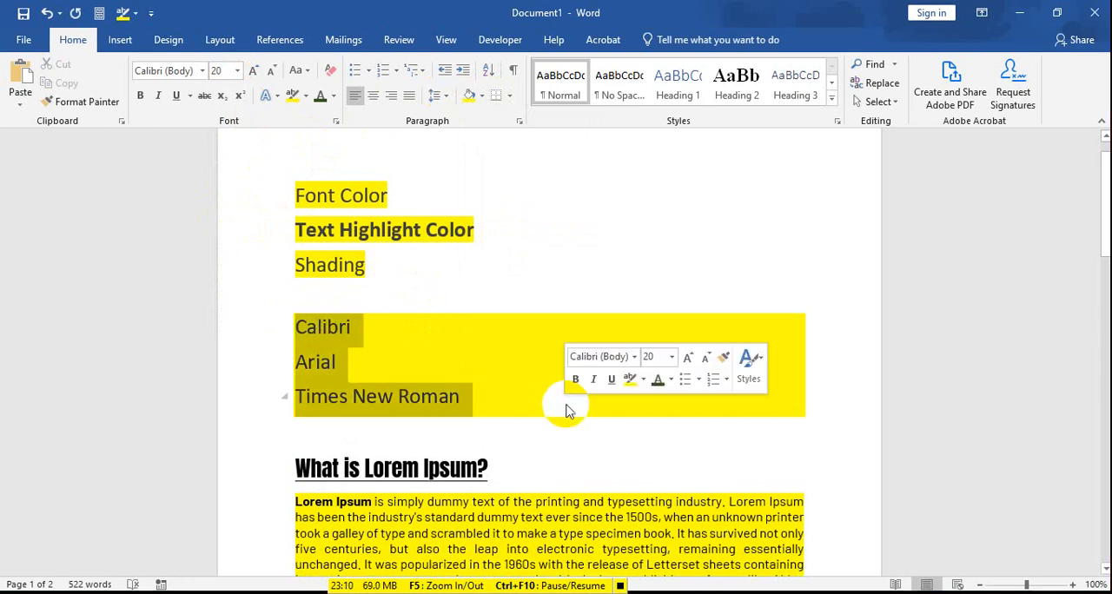
# Step: Add a "Shading" label on a new line directly above the shaded "Calibri" line
pyautogui.click(529, 322)
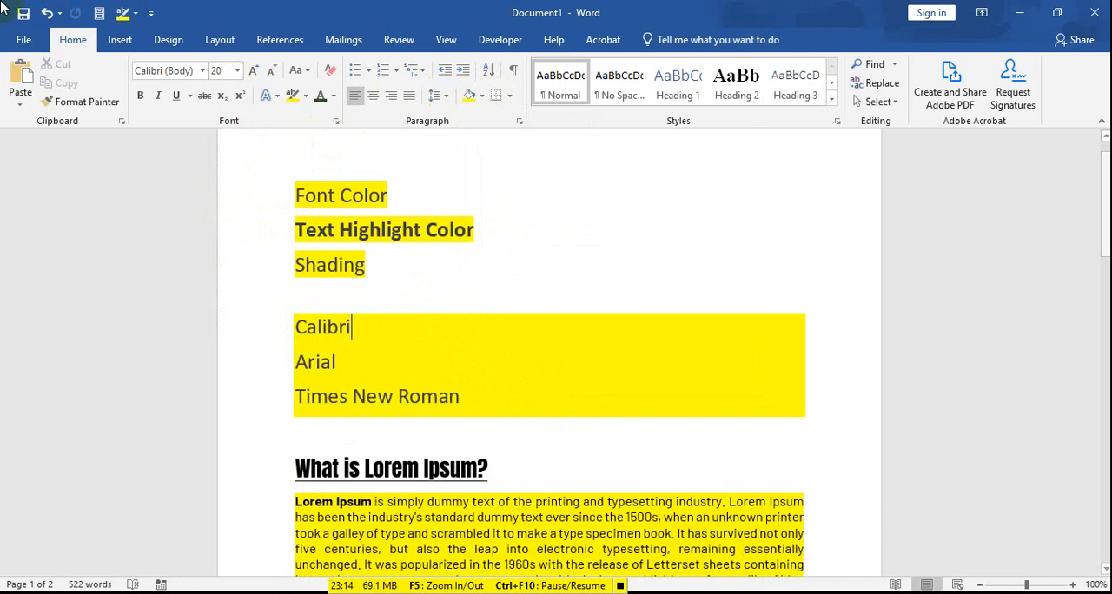
pyautogui.click(304, 307)
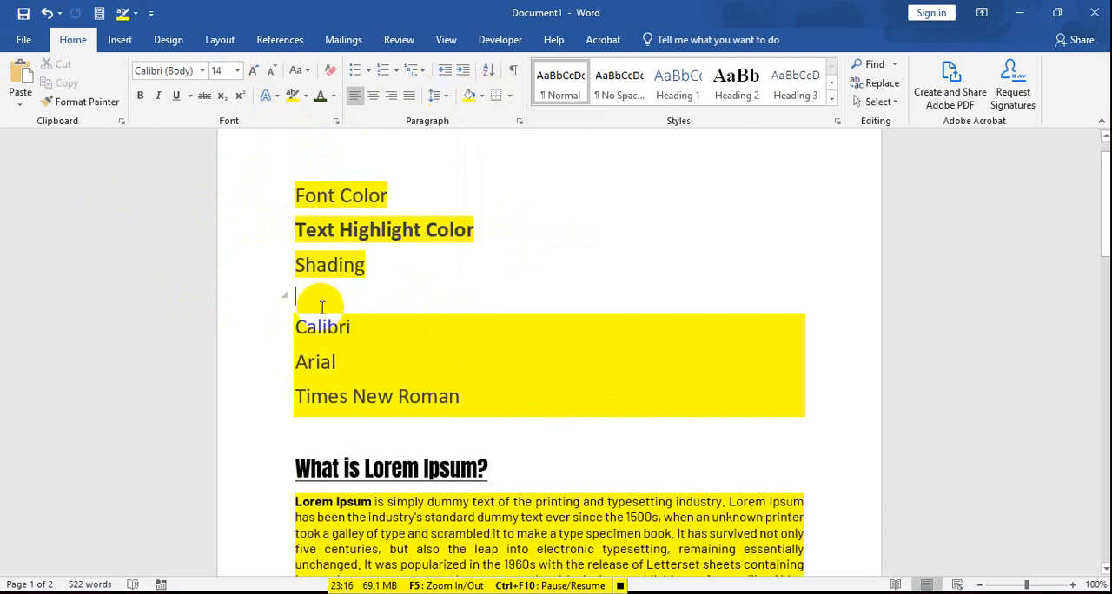
pyautogui.press('Return')
pyautogui.write('Shadi')
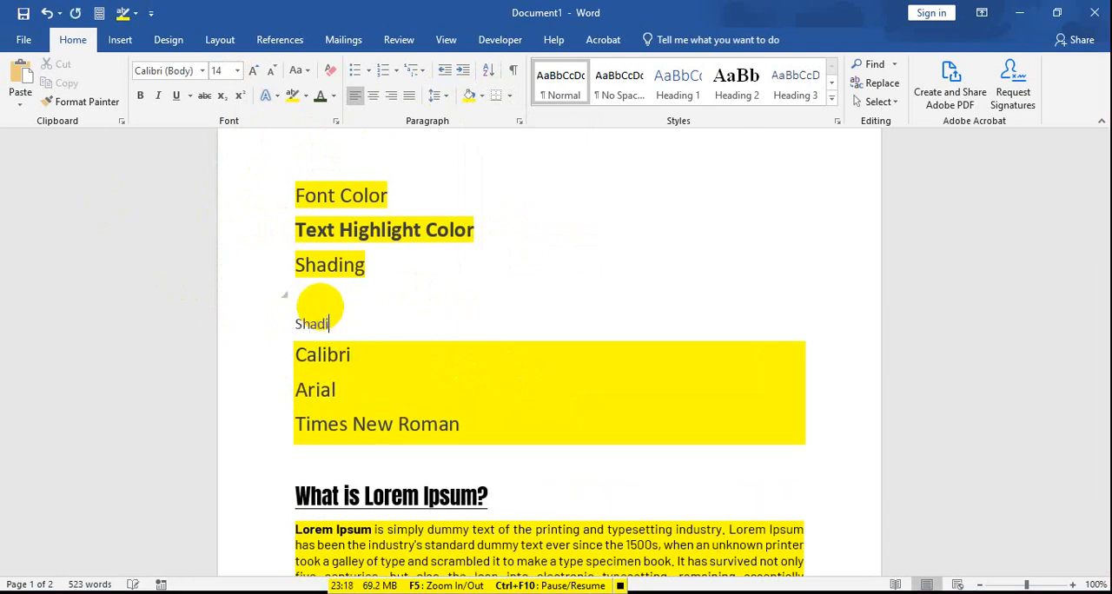
pyautogui.write('ng')
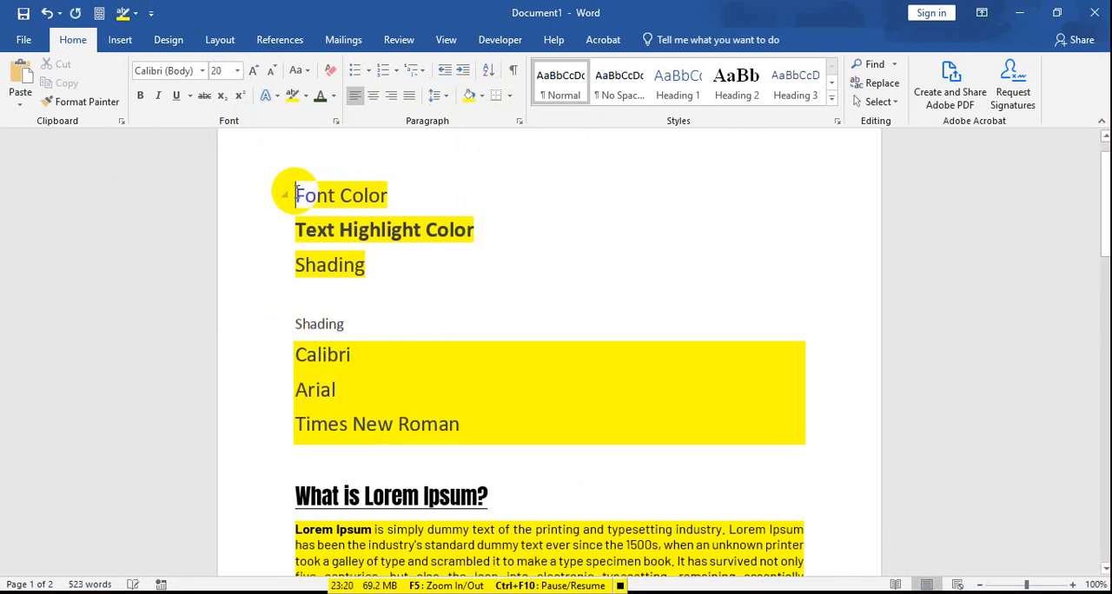
# Step: Insert a new line reading "Text Highlight Color" above the "Font Color" line
pyautogui.press('Return')
pyautogui.click(296, 192)
pyautogui.write('Text')
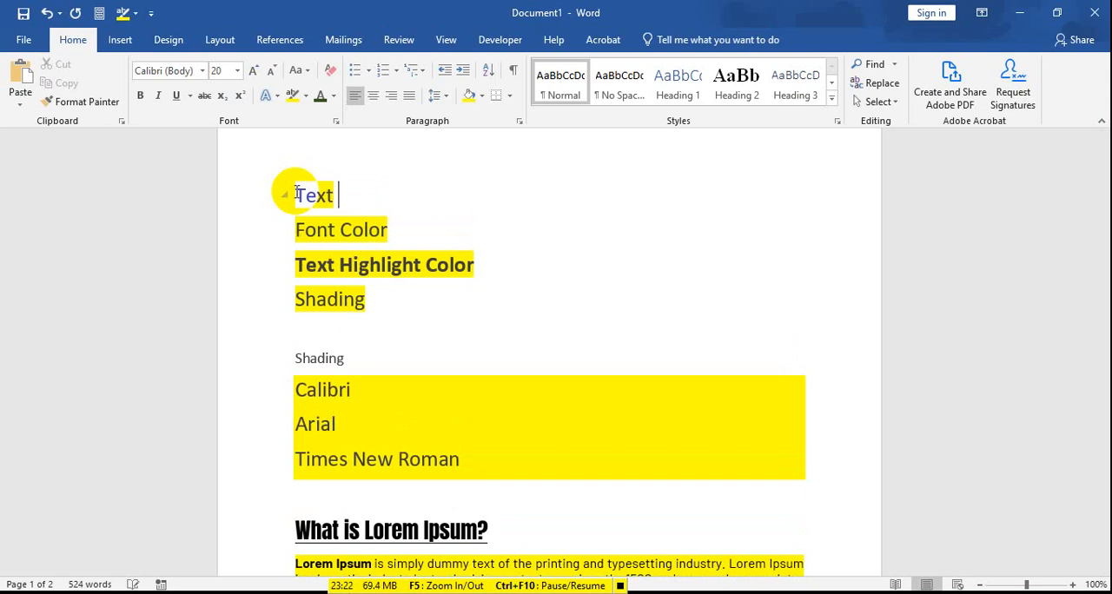
pyautogui.write(' Highli')
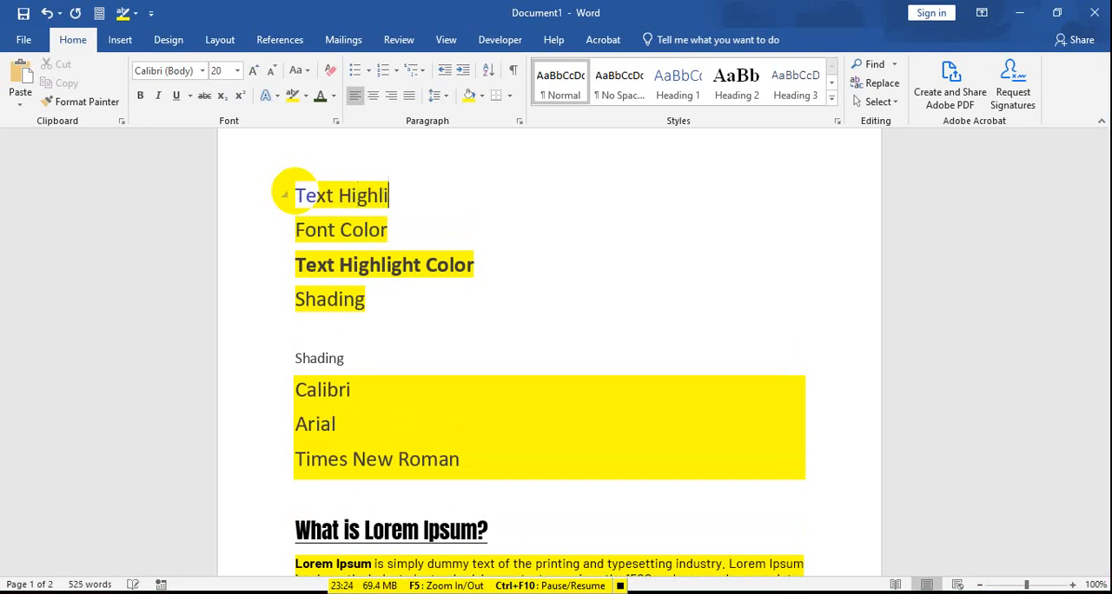
pyautogui.write('ght Color')
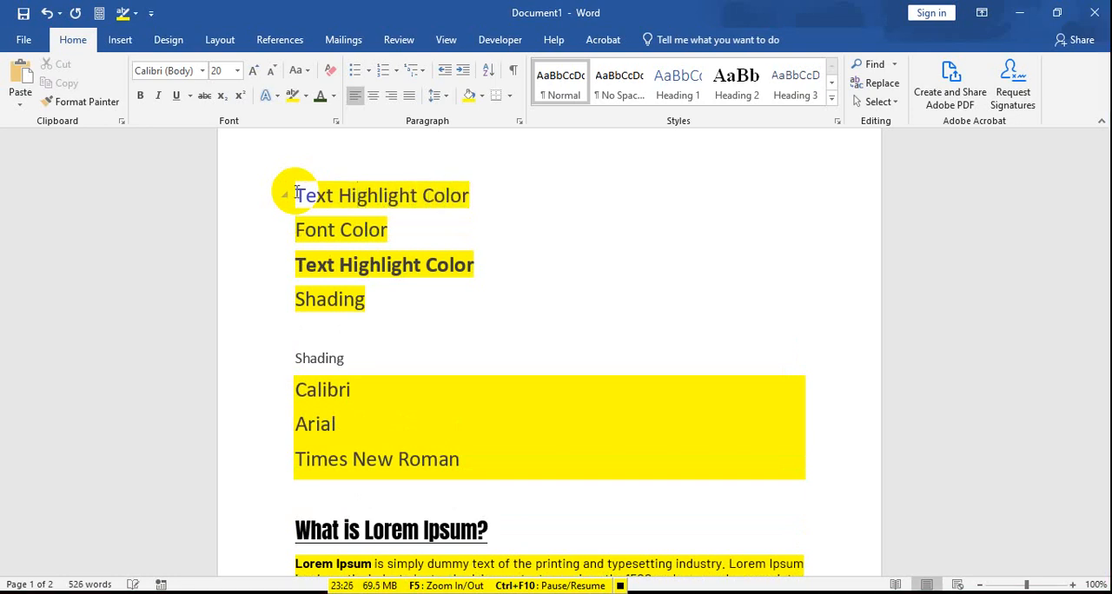
# Step: Remove the highlight from the new first line "Text Highlight Color" and set its font size to 18 pt
pyautogui.click(283, 193)
pyautogui.click(306, 95)
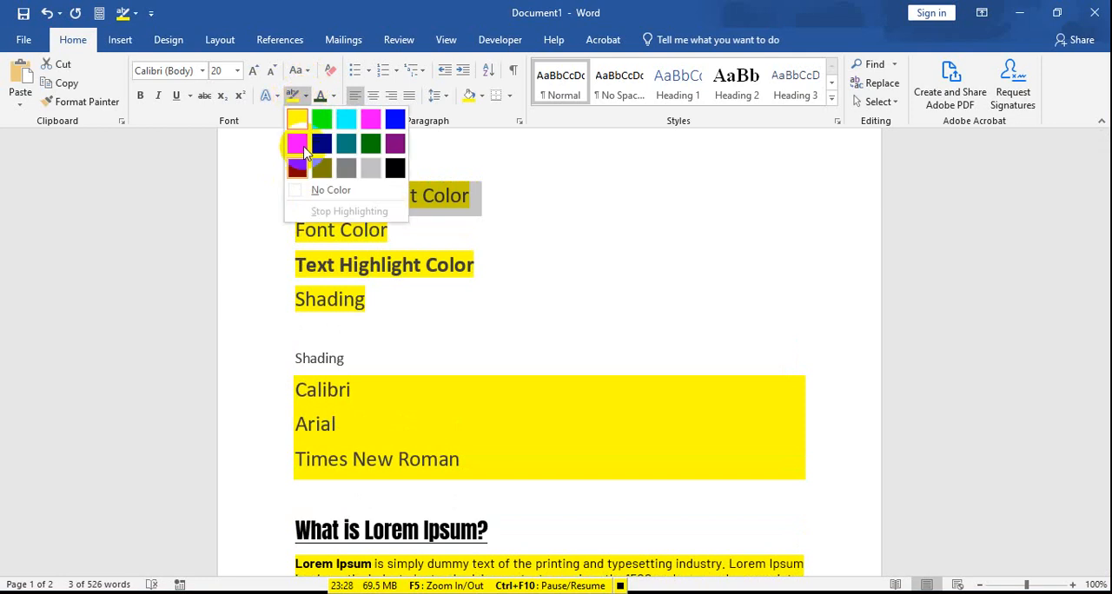
pyautogui.click(301, 191)
pyautogui.click(298, 195)
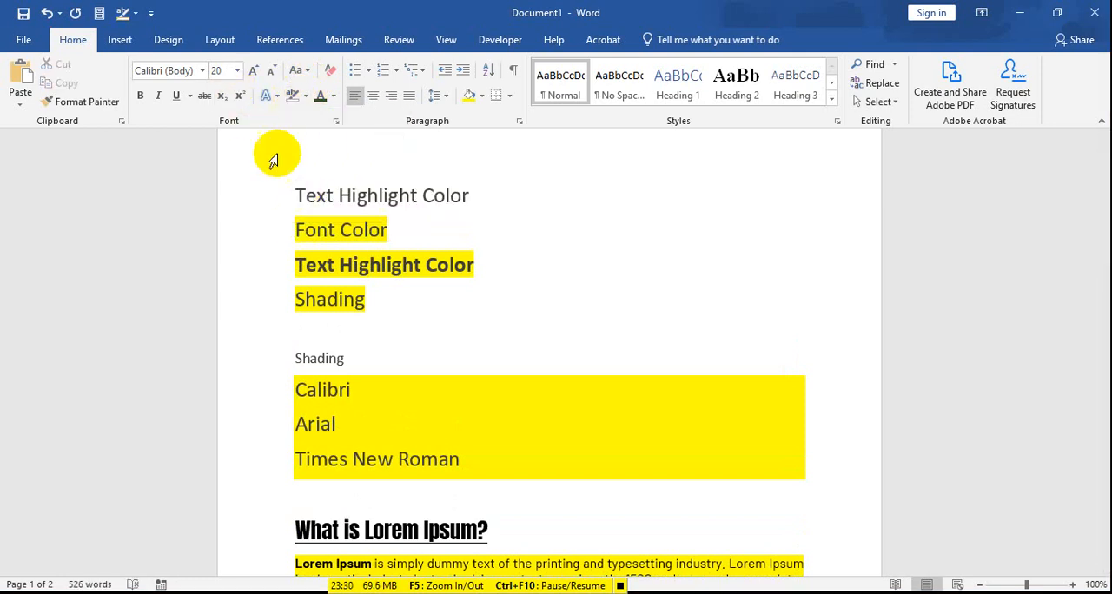
pyautogui.moveTo(291, 187); pyautogui.dragTo(504, 187)
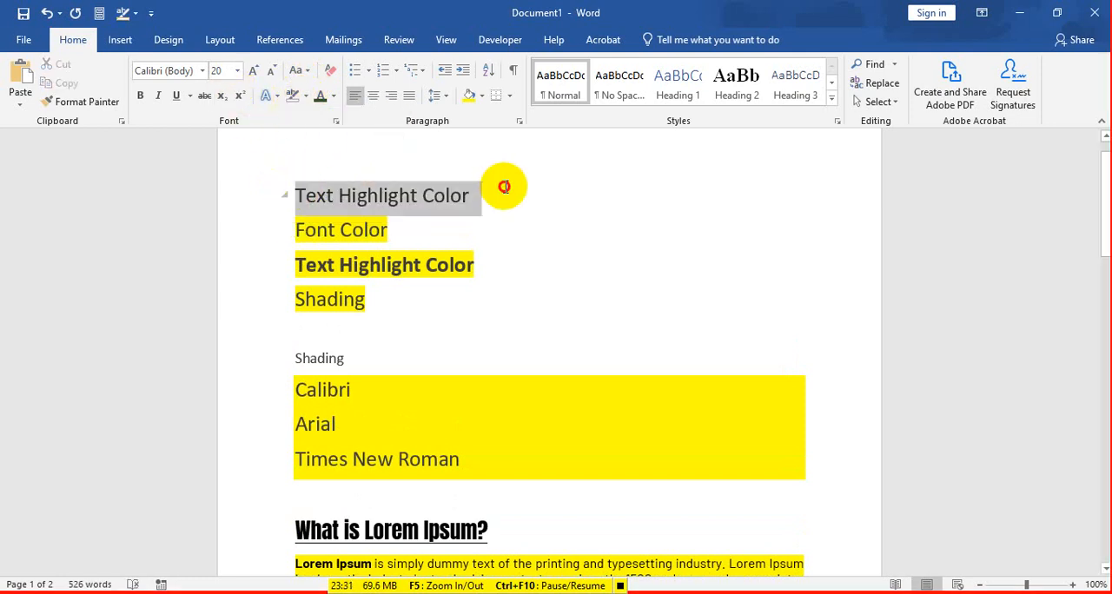
pyautogui.click(237, 70)
pyautogui.click(236, 181)
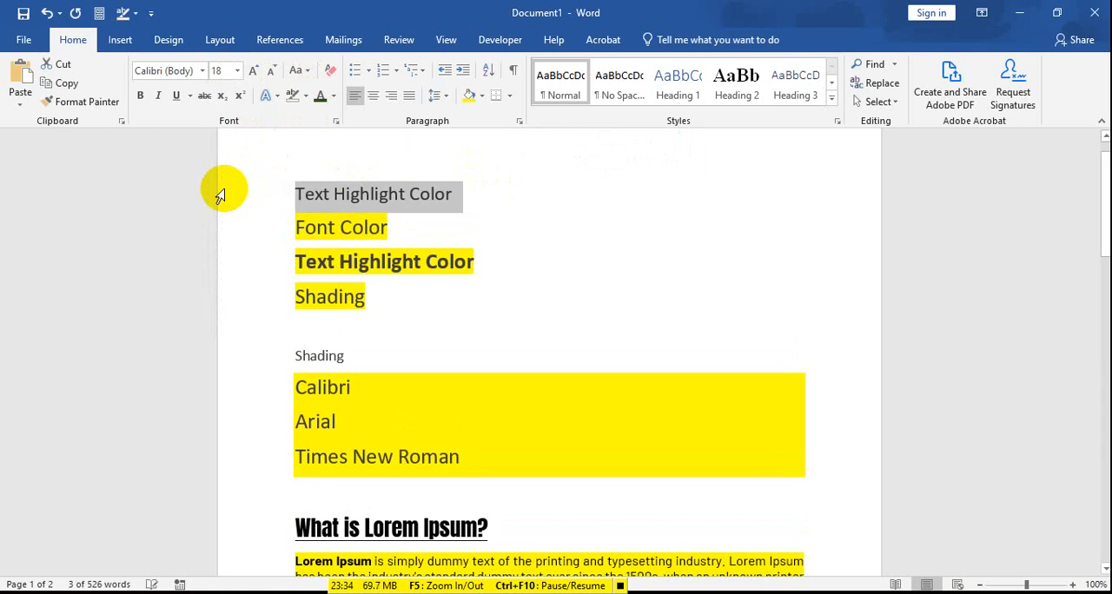
pyautogui.click(391, 193)
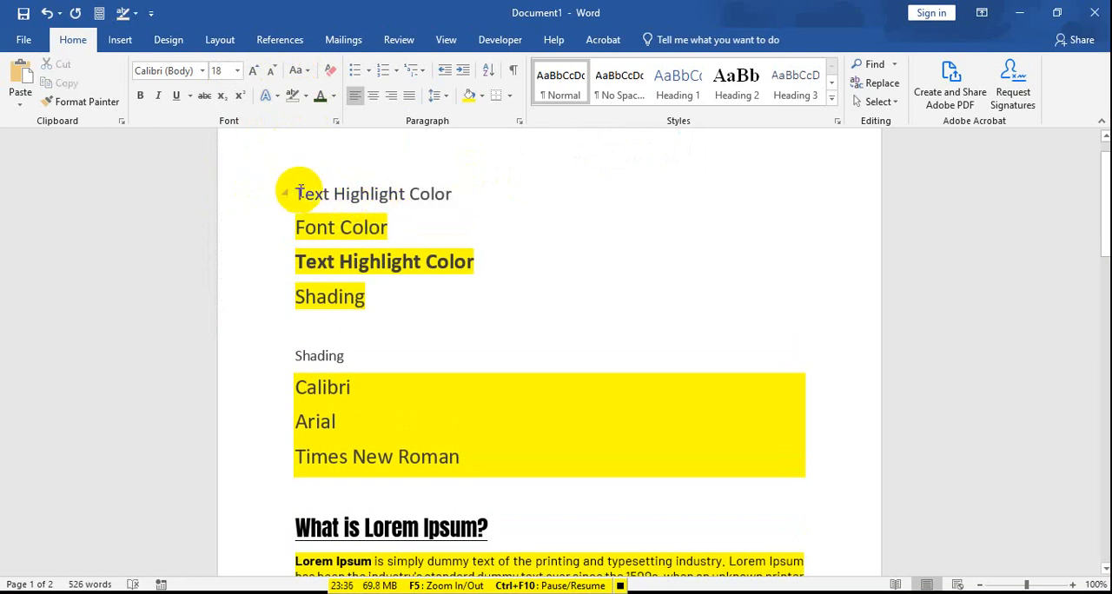
pyautogui.moveTo(296, 356); pyautogui.dragTo(347, 354)
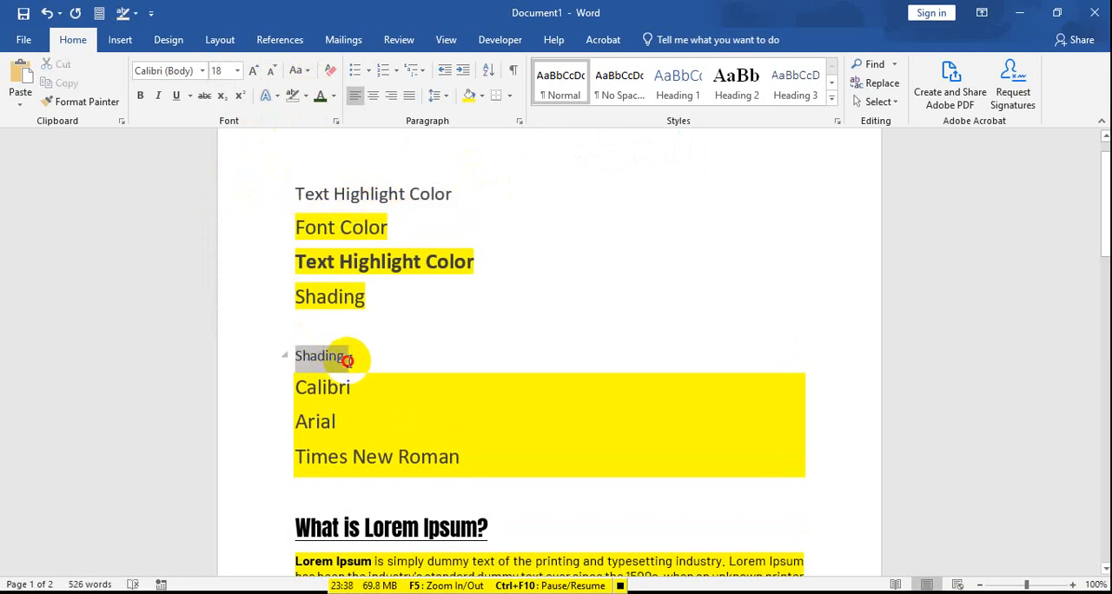
pyautogui.click(318, 387)
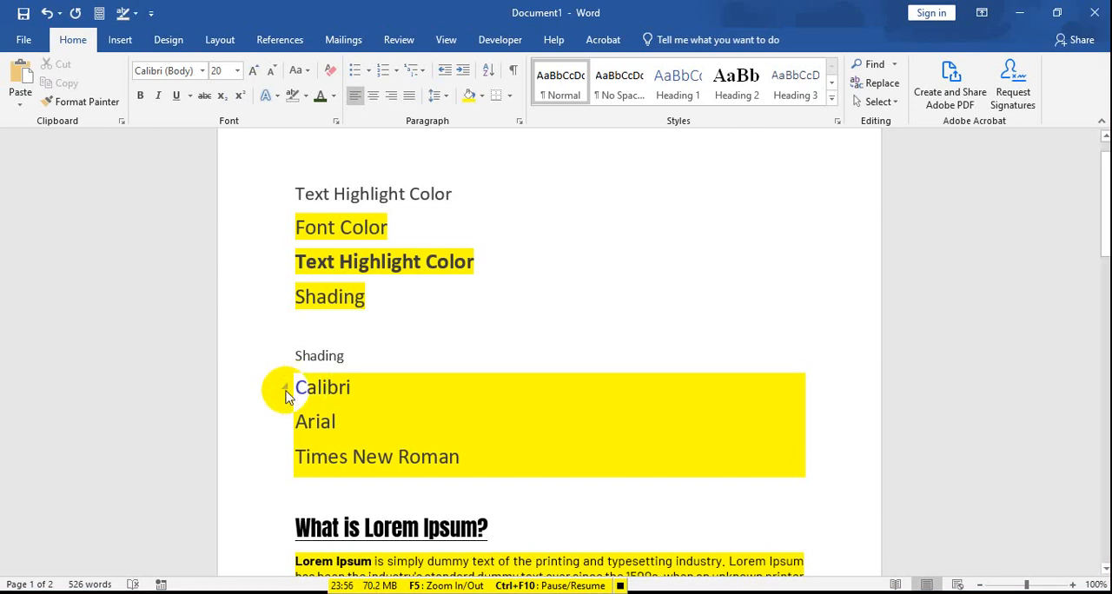
pyautogui.rightClick(298, 424)
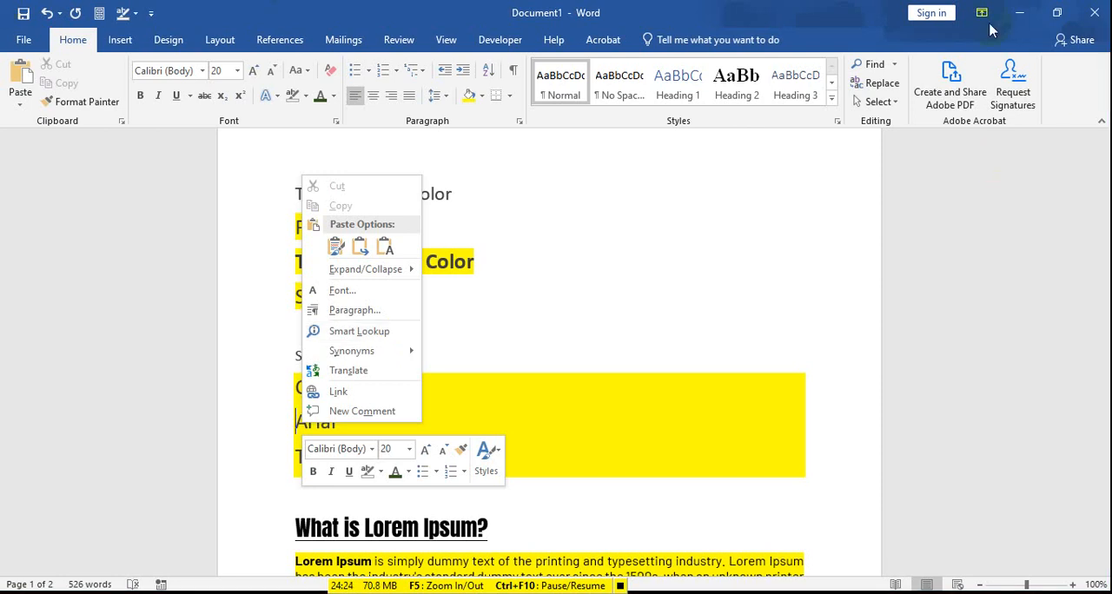
pyautogui.click(649, 229)
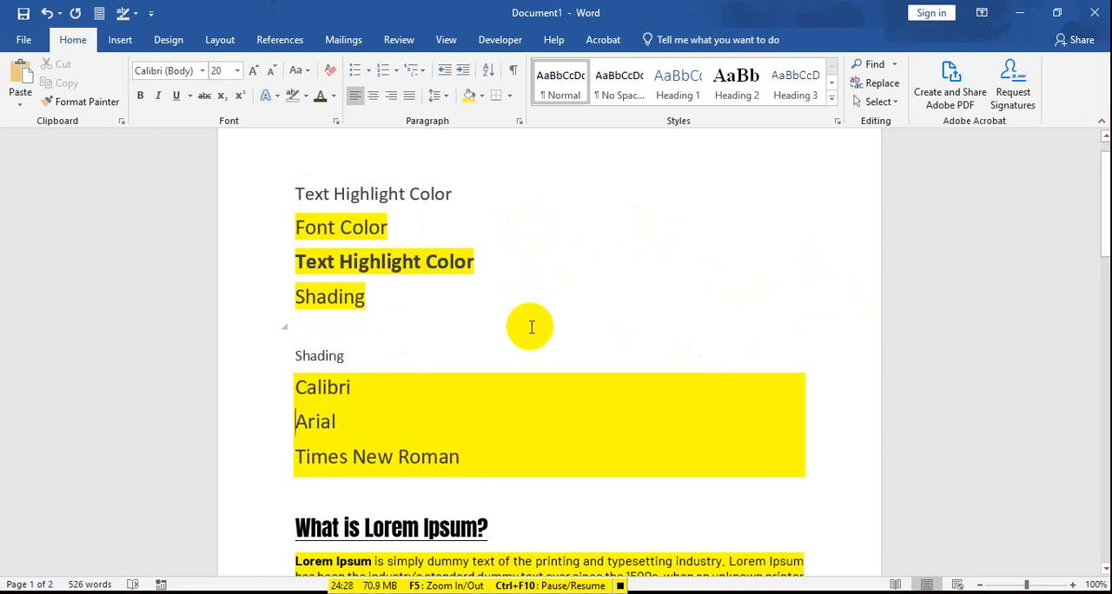
# Step: Change the font color of the "What is Lorem Ipsum?" heading to red from the standard colors
pyautogui.scroll(-3, 550, 328)
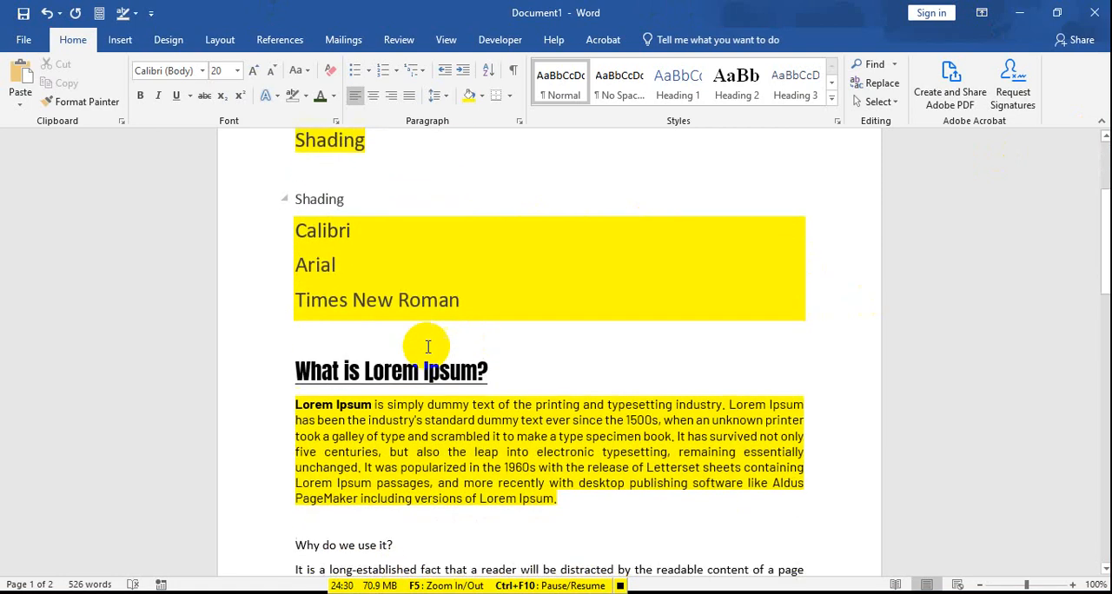
pyautogui.scroll(2, 427, 343)
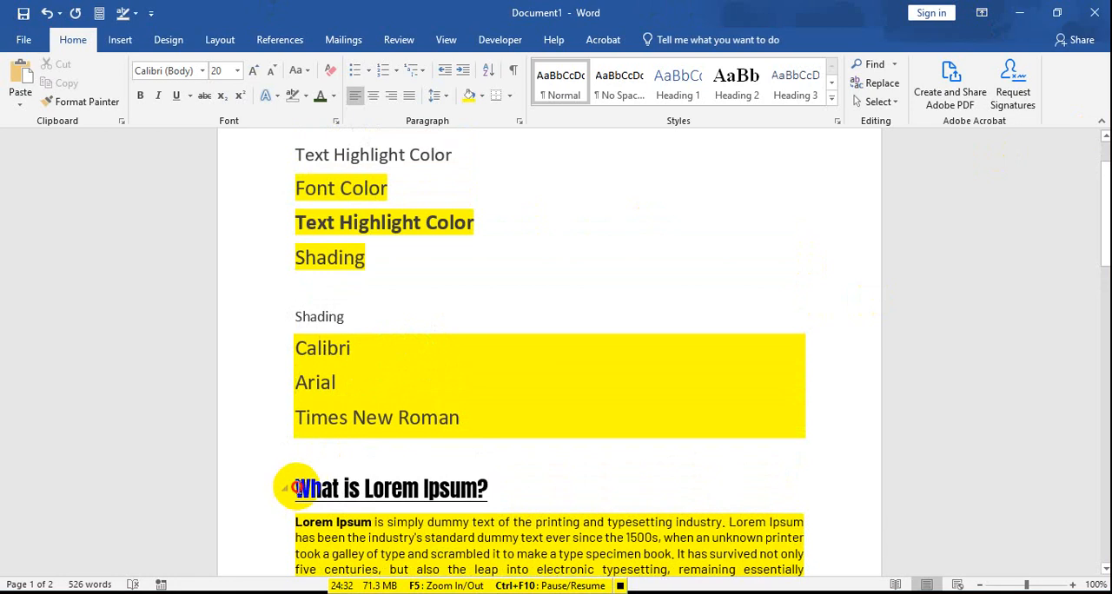
pyautogui.moveTo(294, 489); pyautogui.dragTo(488, 488)
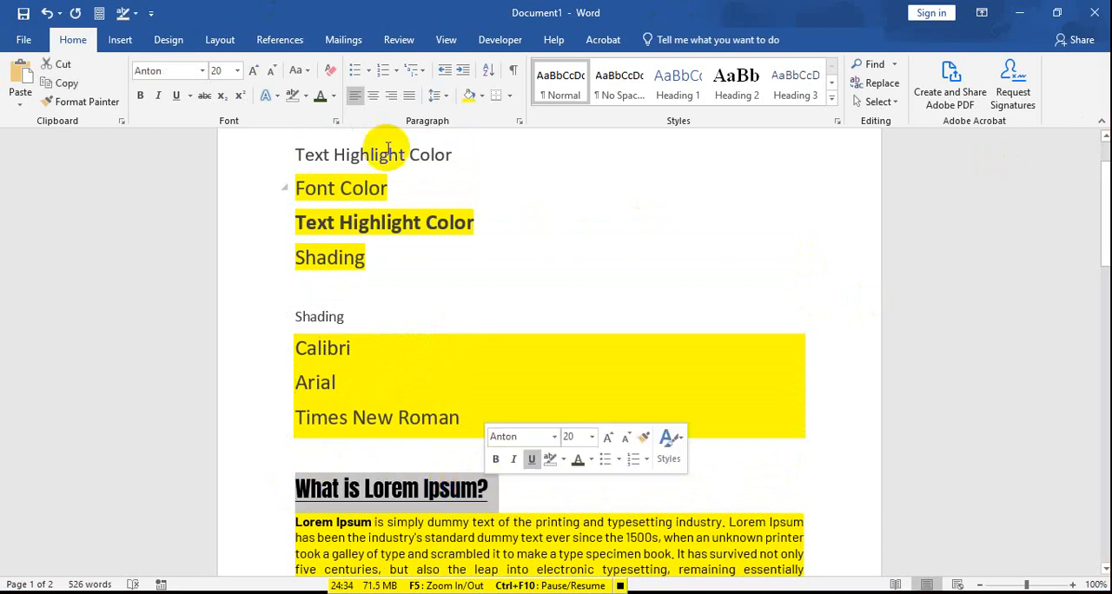
pyautogui.click(332, 96)
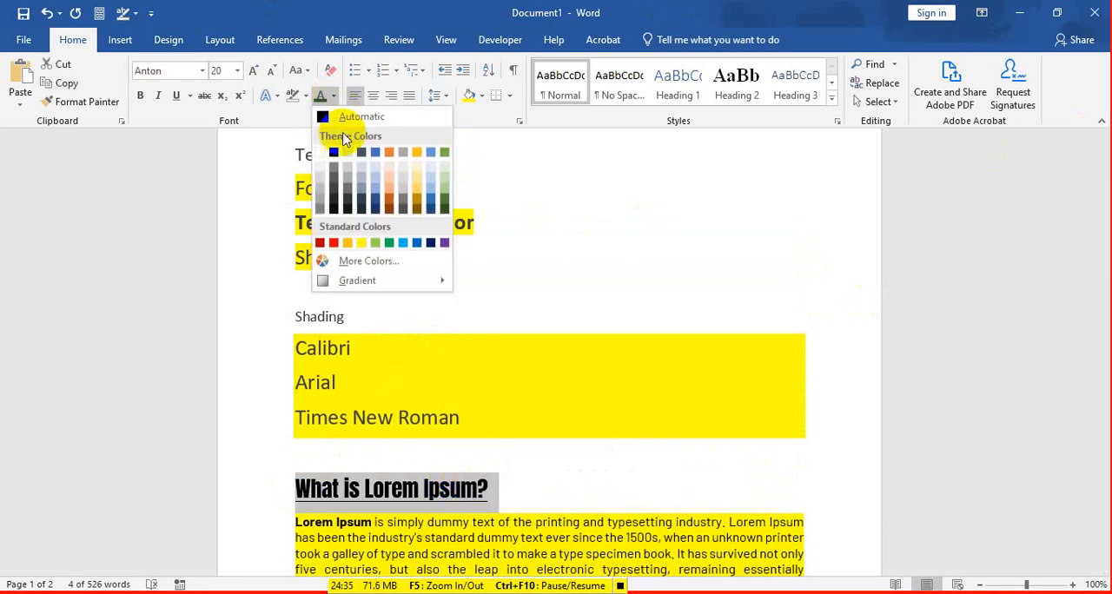
pyautogui.click(332, 242)
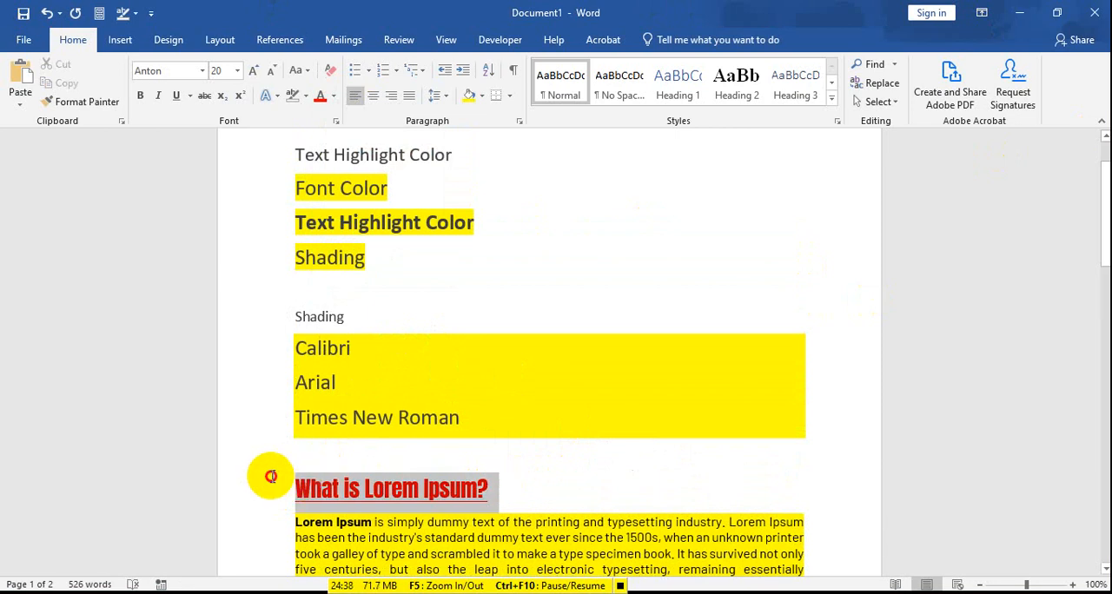
pyautogui.moveTo(298, 316); pyautogui.dragTo(391, 348)
pyautogui.click(500, 395)
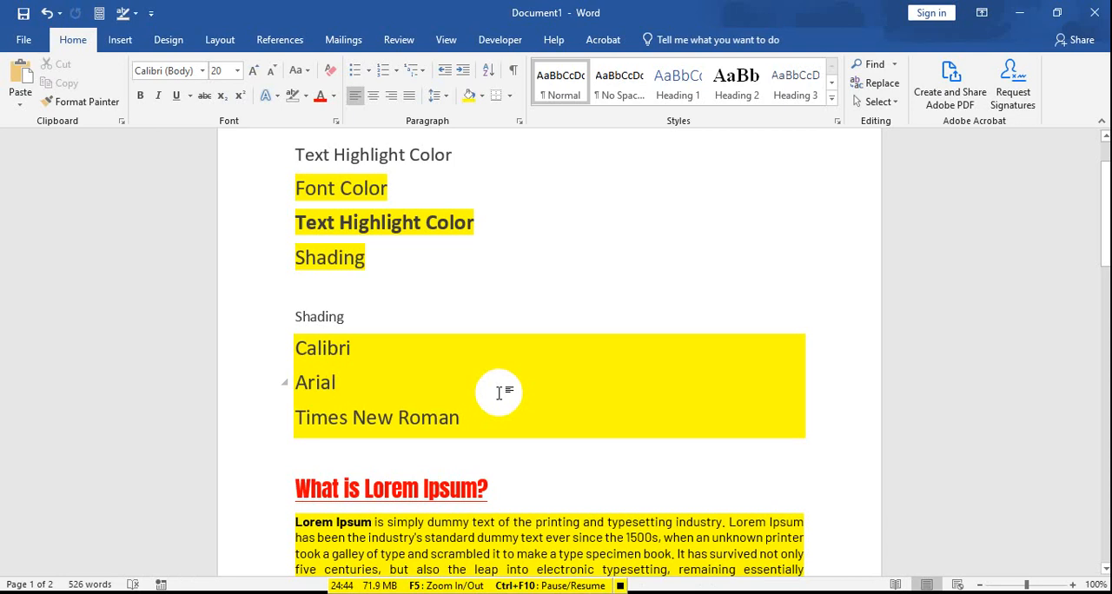
pyautogui.click(365, 300)
pyautogui.scroll(2, 305, 208)
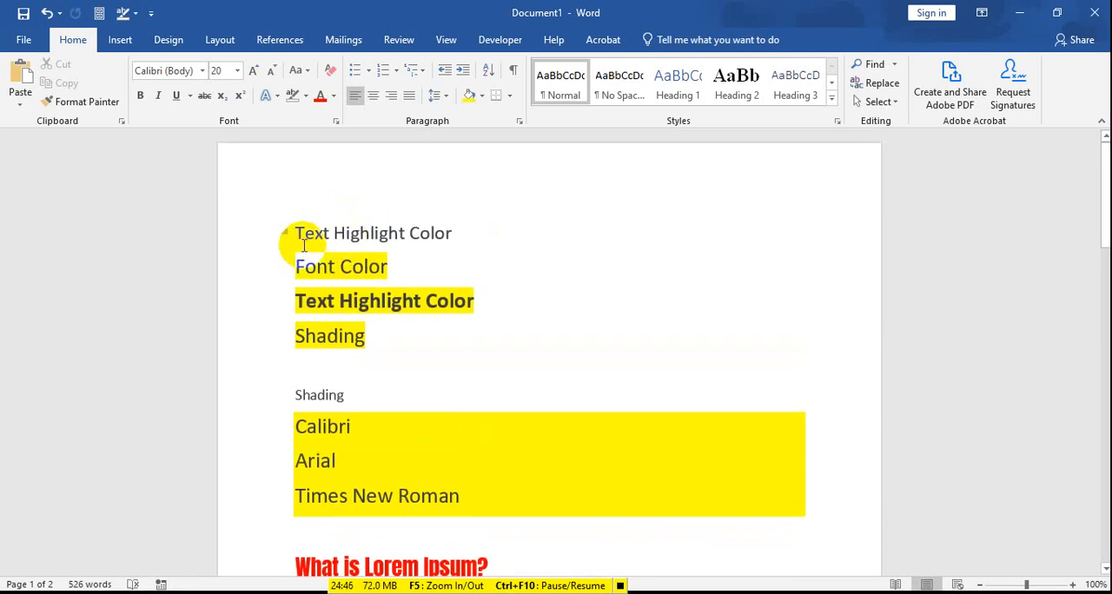
pyautogui.moveTo(296, 231); pyautogui.dragTo(409, 304)
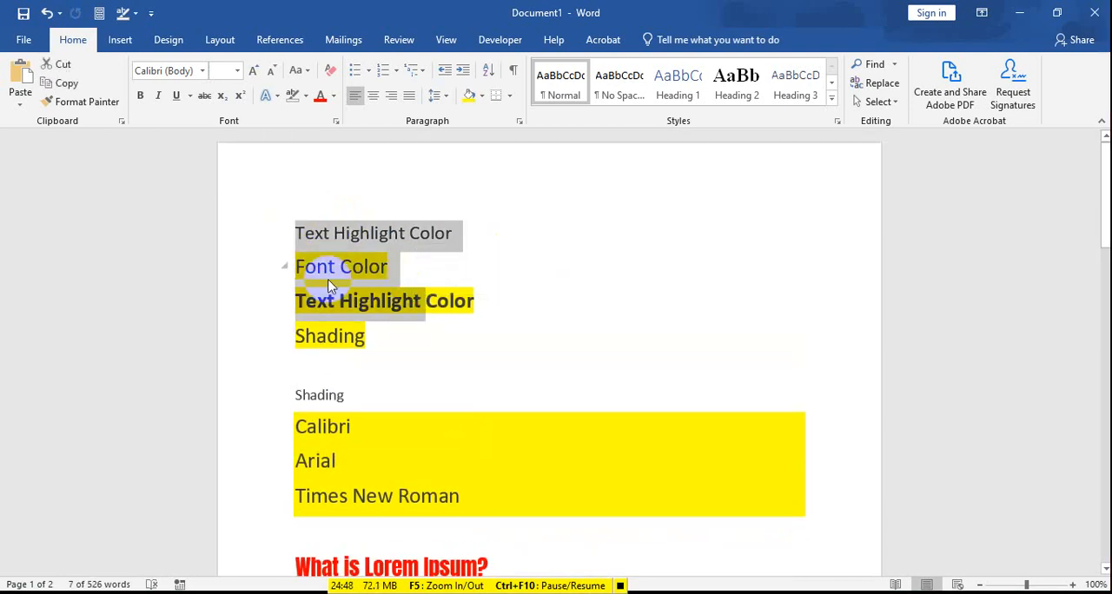
pyautogui.click(306, 264)
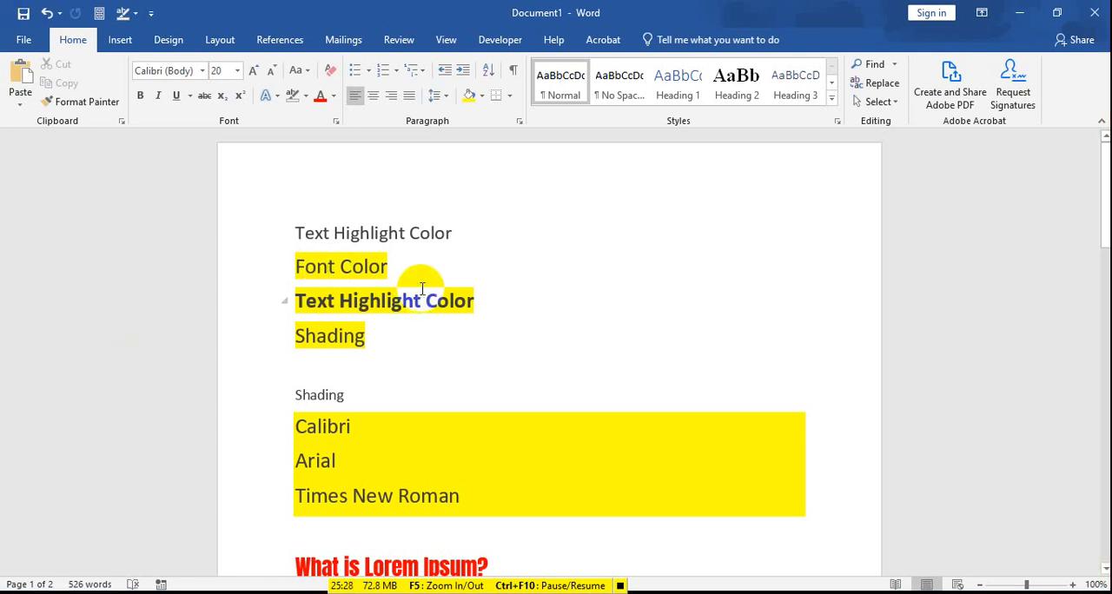
# Step: Clear the text highlight color from the entire document by setting it to No Color
pyautogui.hotkey('ctrl', 'a')
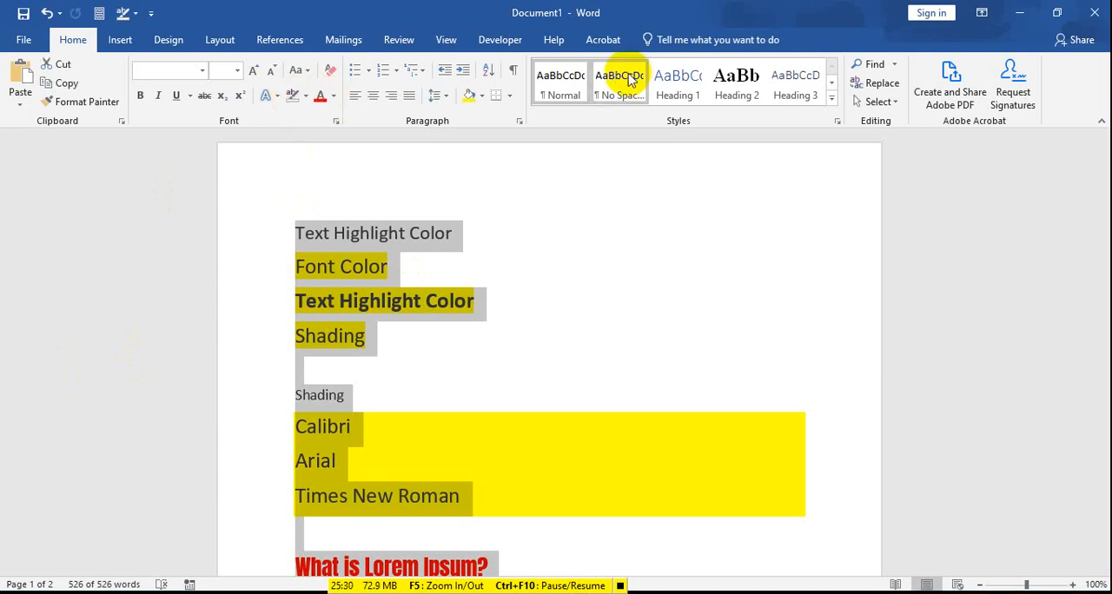
pyautogui.click(306, 95)
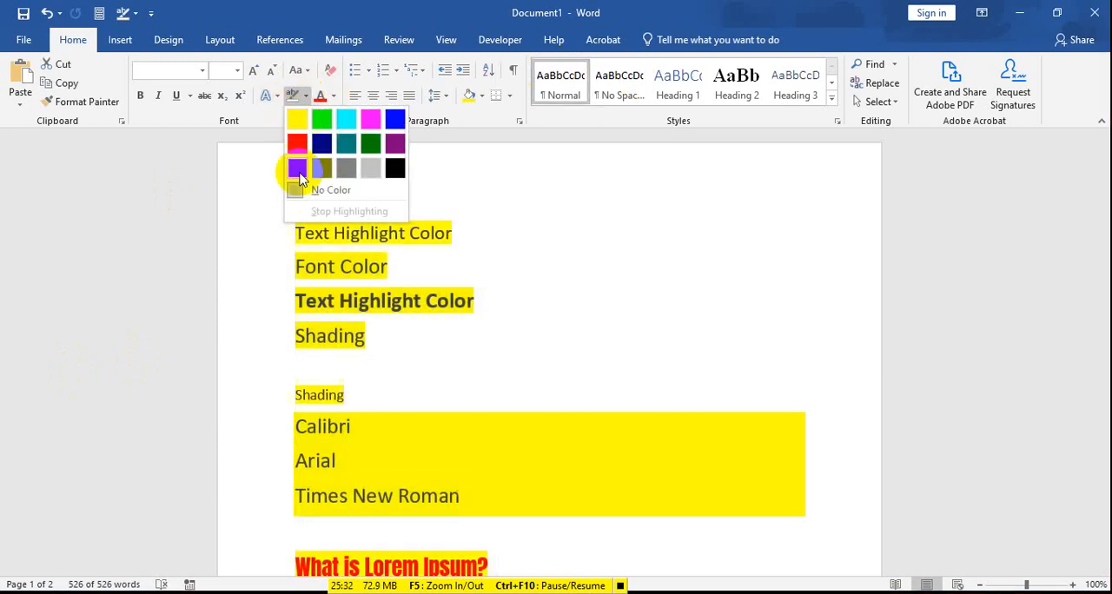
pyautogui.click(305, 190)
pyautogui.click(304, 193)
pyautogui.click(329, 333)
pyautogui.hotkey('ctrl', 'a')
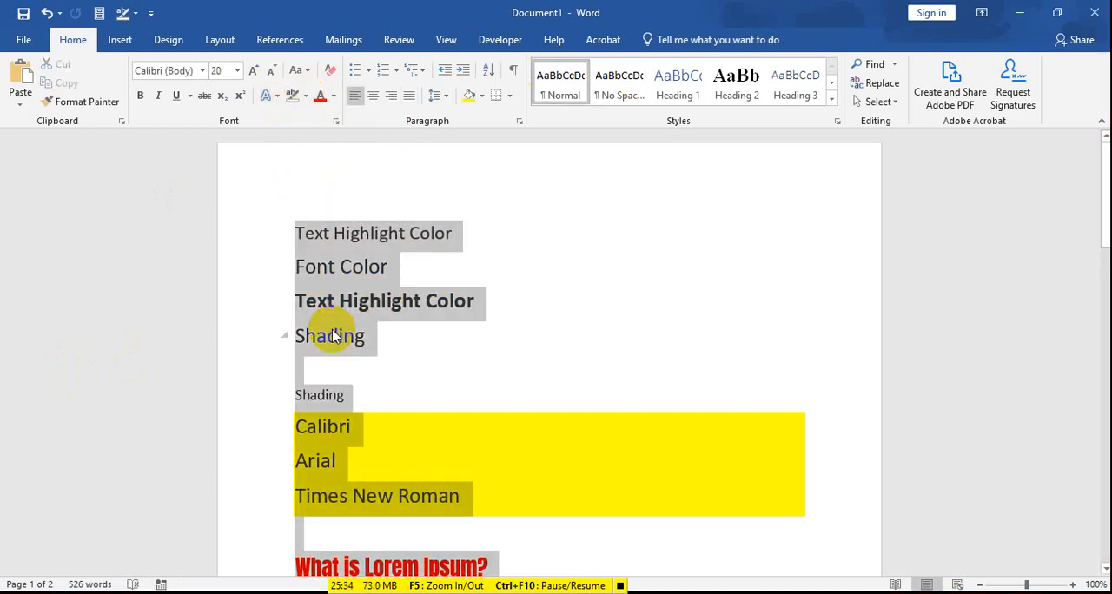
pyautogui.click(292, 95)
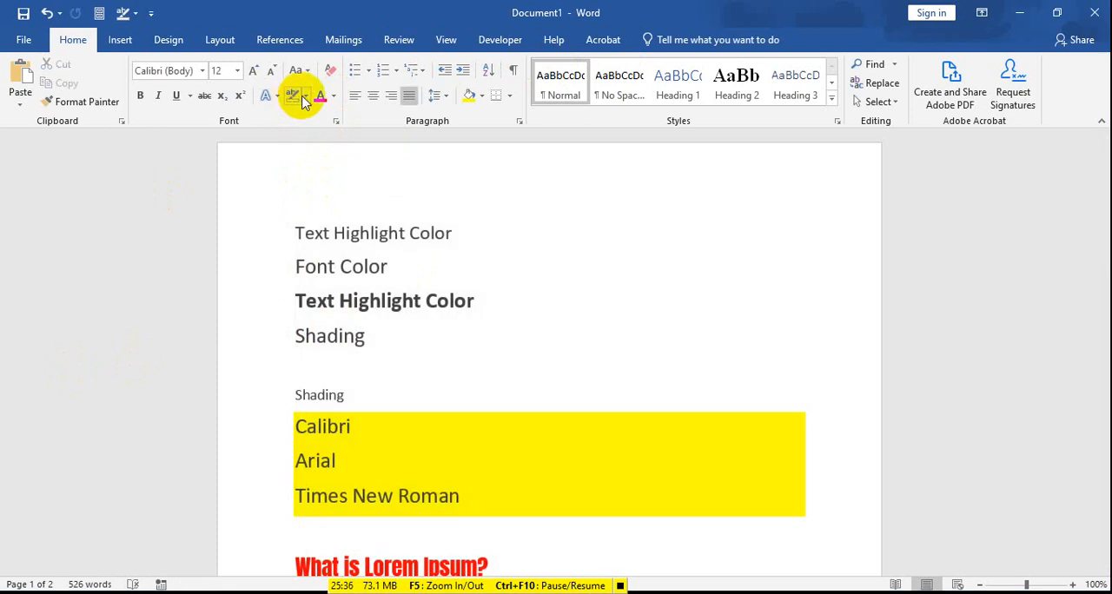
pyautogui.hotkey('ctrl', 'a')
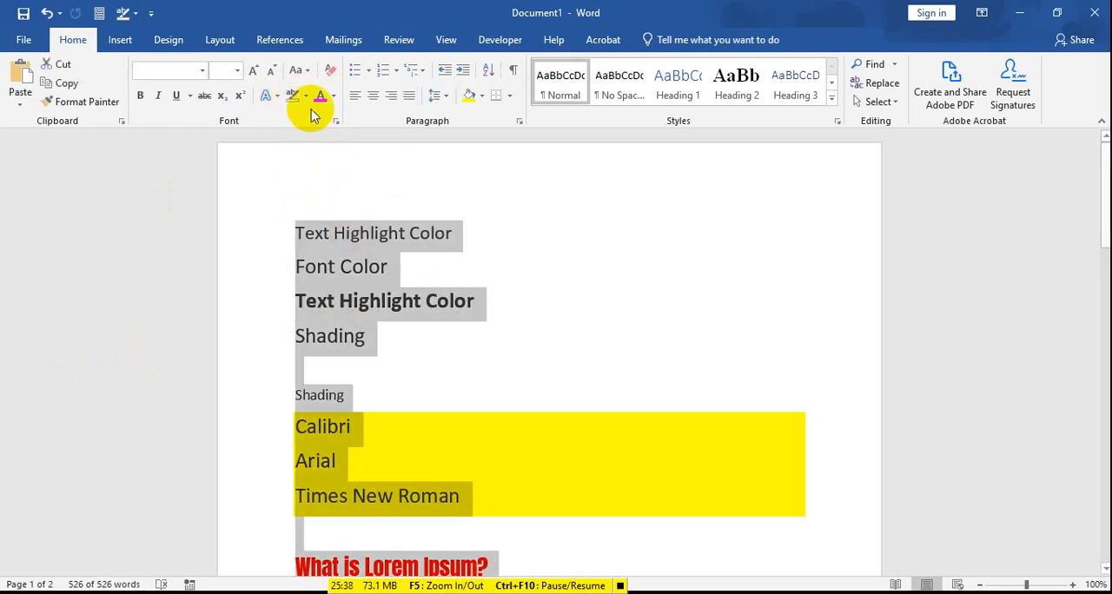
pyautogui.click(305, 95)
pyautogui.click(298, 187)
pyautogui.click(323, 267)
pyautogui.click(365, 339)
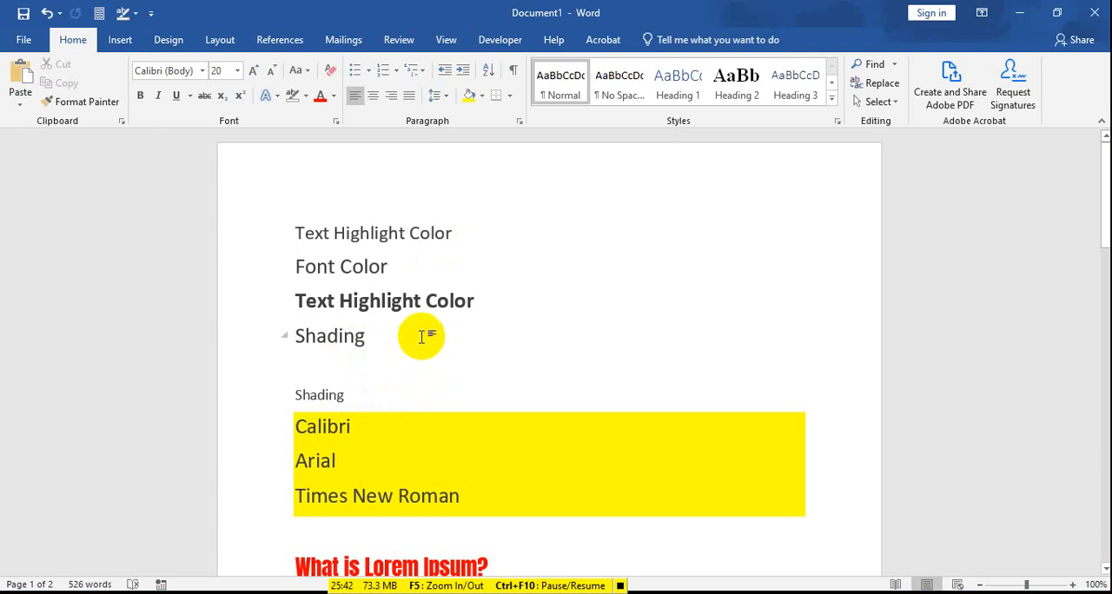
# Step: Delete all of the document's content and undo the deletion
pyautogui.hotkey('ctrl', 'a')
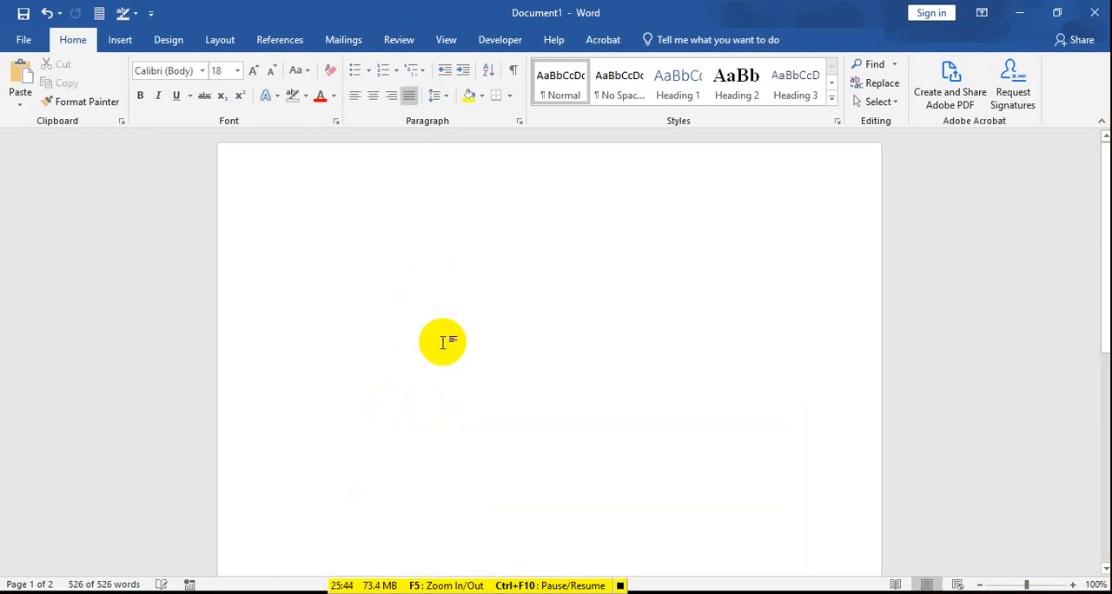
pyautogui.hotkey('ctrl', 'z')
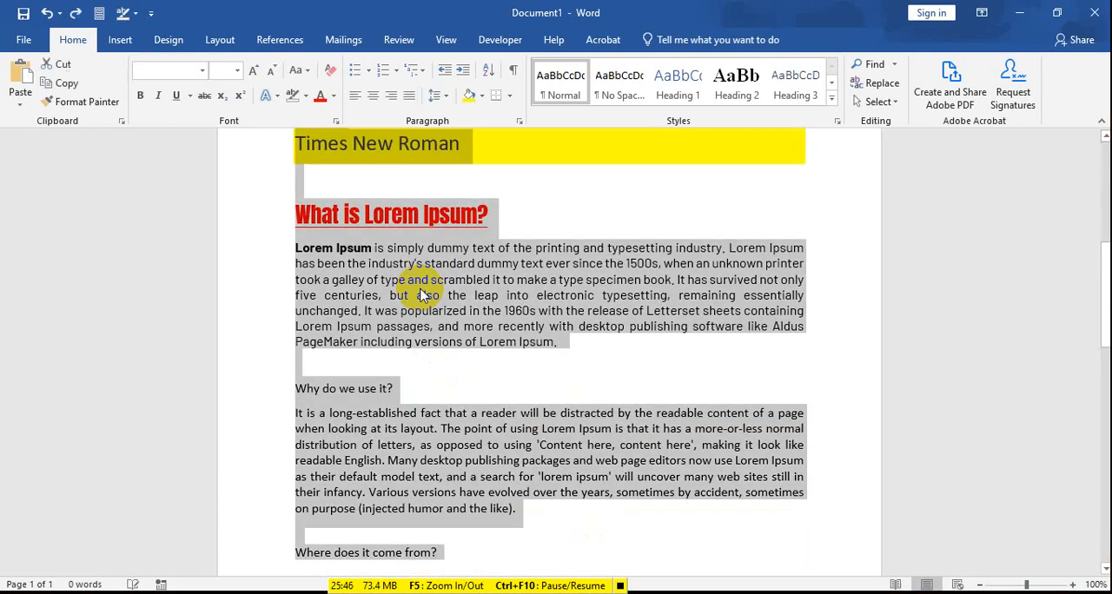
# Step: Remove the yellow shading from the sample lines "Text Highlight Color" through "Times New Roman" by setting paragraph shading to No Color
pyautogui.scroll(3, 425, 295)
pyautogui.click(539, 320)
pyautogui.scroll(1, 745, 318)
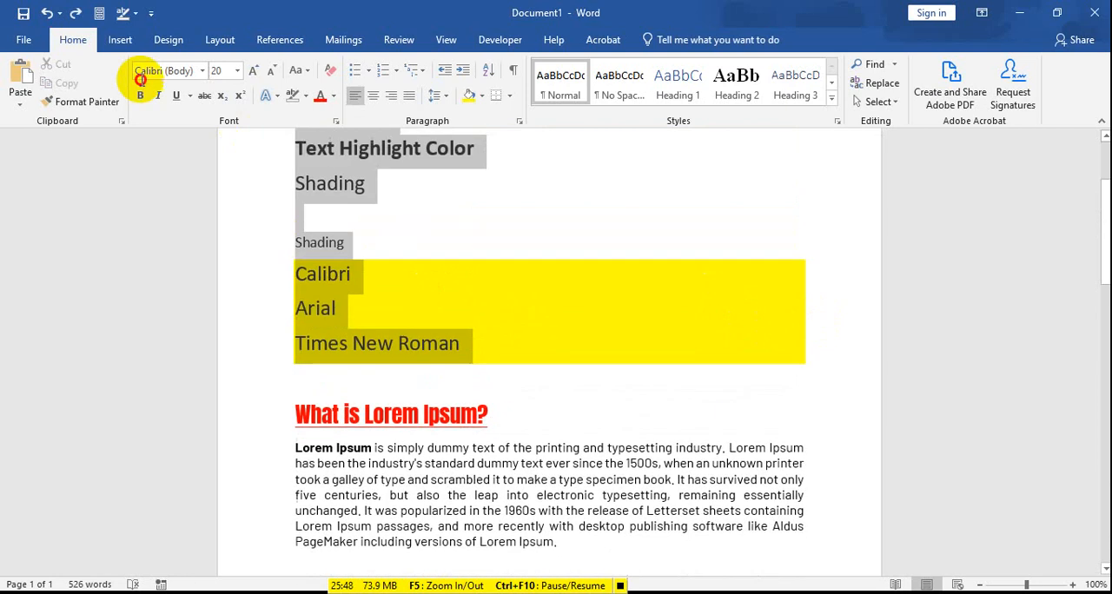
pyautogui.moveTo(141, 80); pyautogui.dragTo(144, 85)
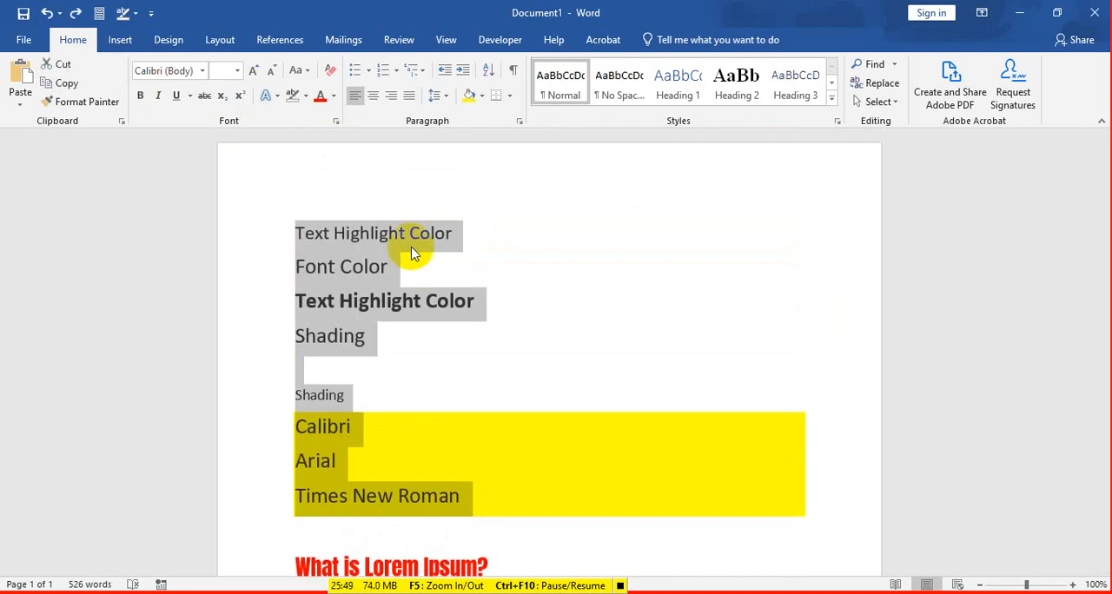
pyautogui.click(480, 100)
pyautogui.click(474, 240)
pyautogui.click(417, 374)
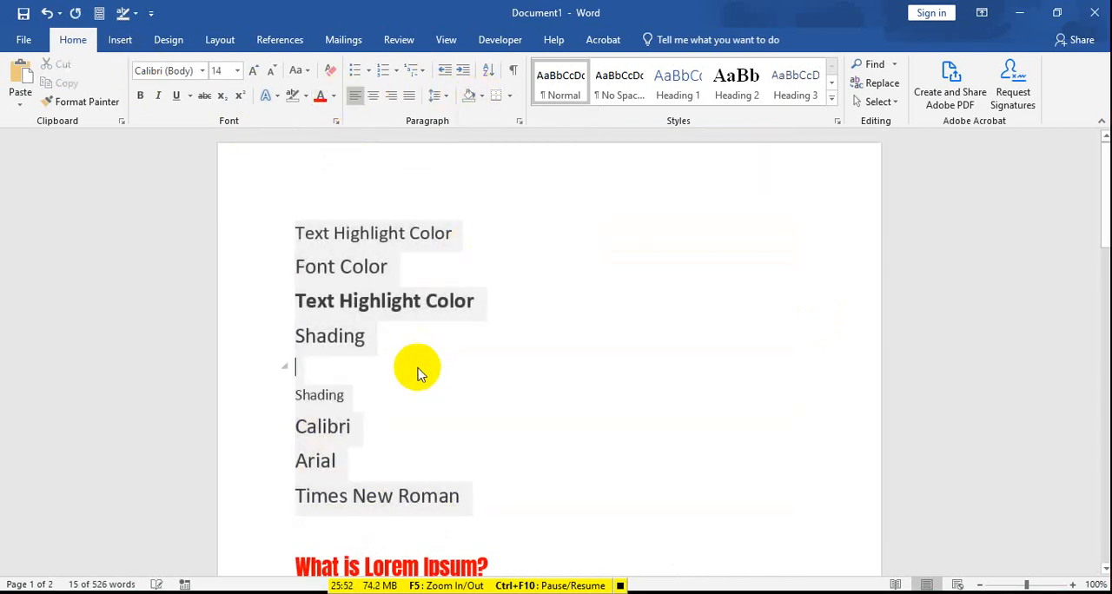
pyautogui.scroll(-7, 522, 469)
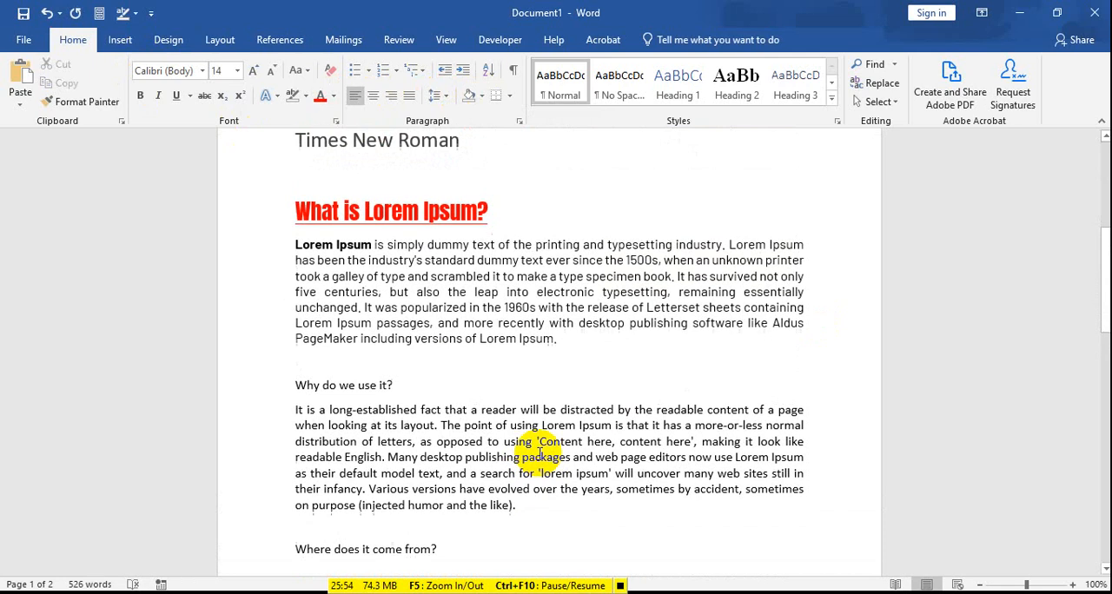
pyautogui.click(271, 213)
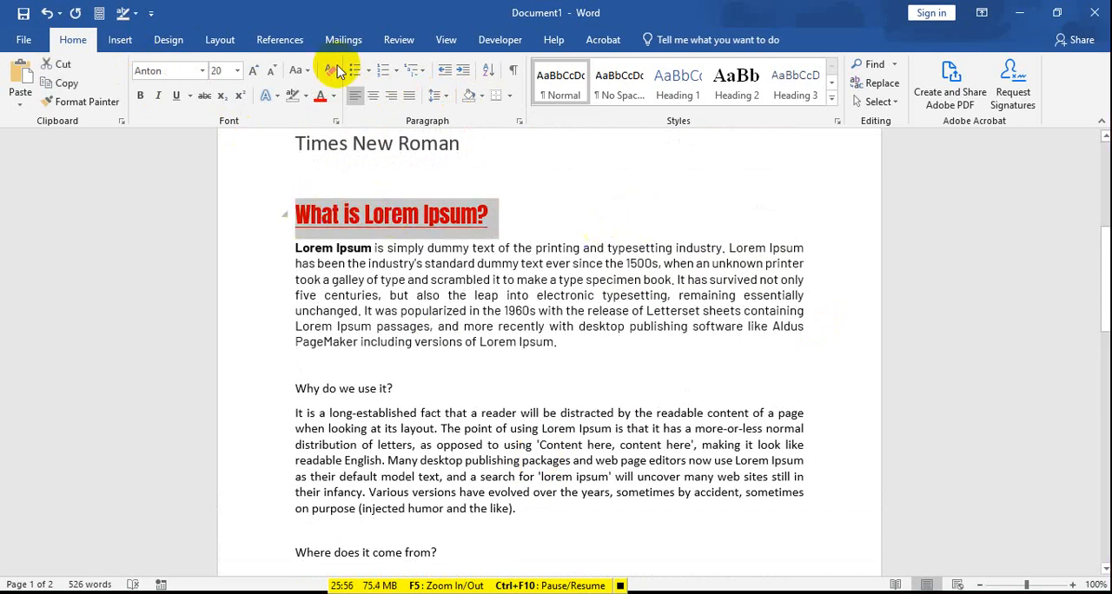
pyautogui.click(499, 224)
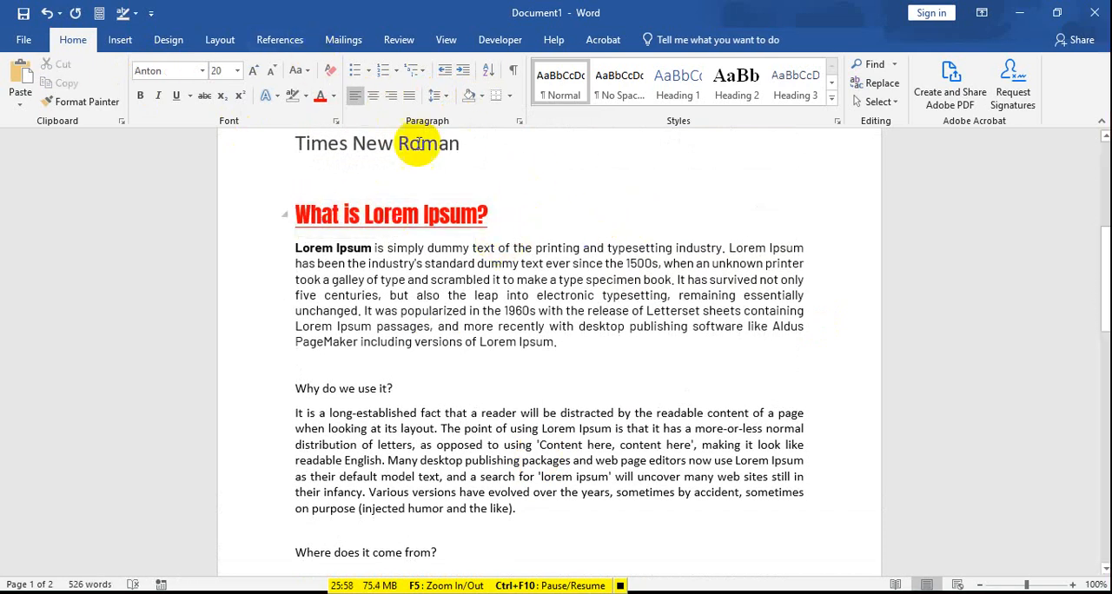
pyautogui.scroll(-3, 431, 199)
pyautogui.scroll(2, 437, 264)
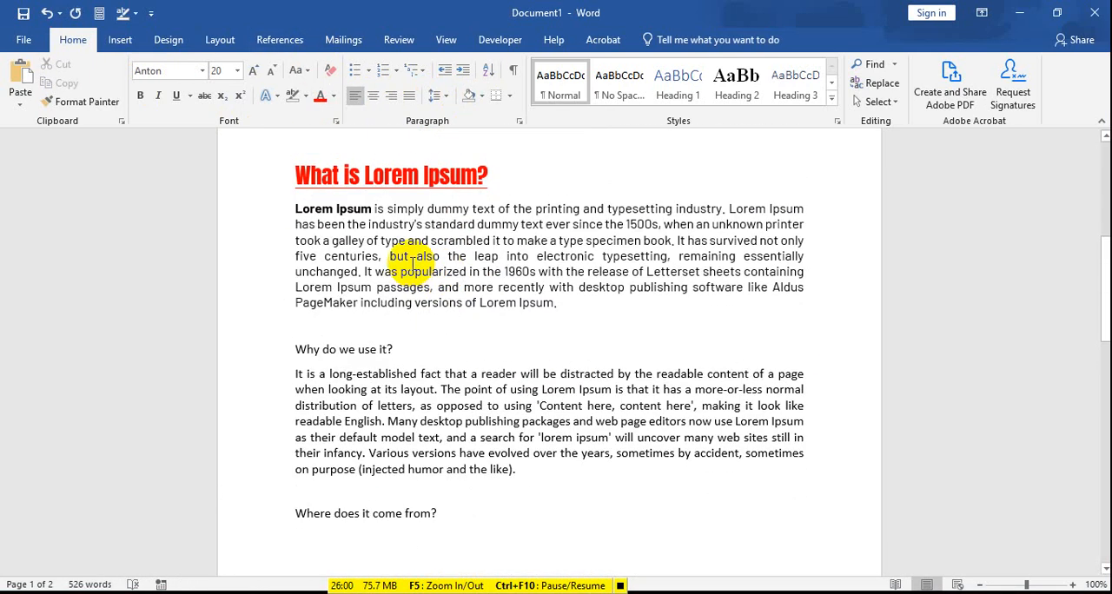
pyautogui.moveTo(296, 209); pyautogui.dragTo(554, 478)
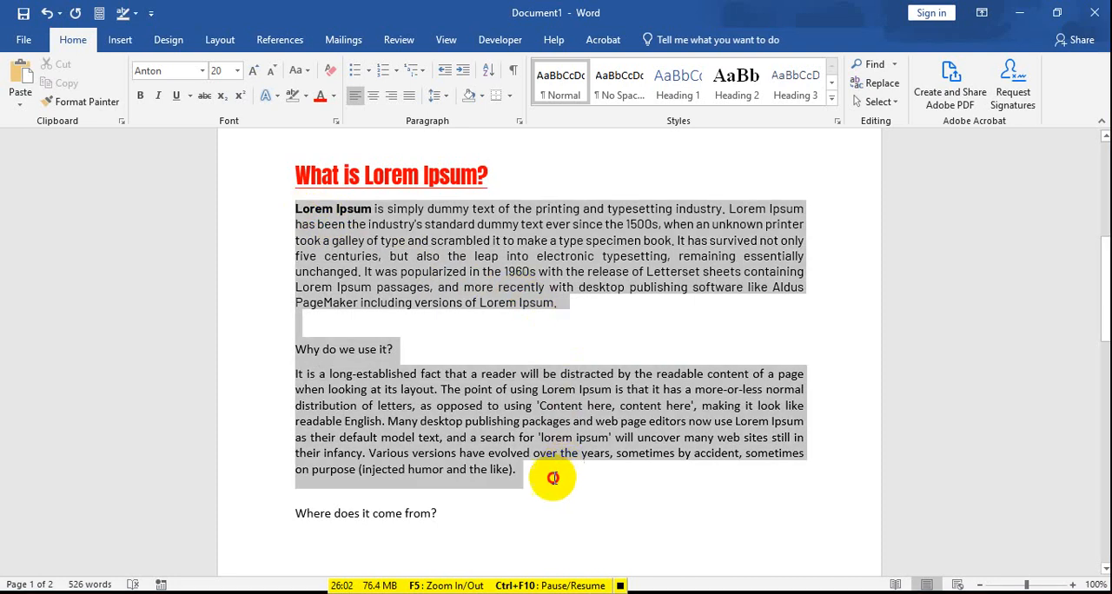
pyautogui.click(518, 303)
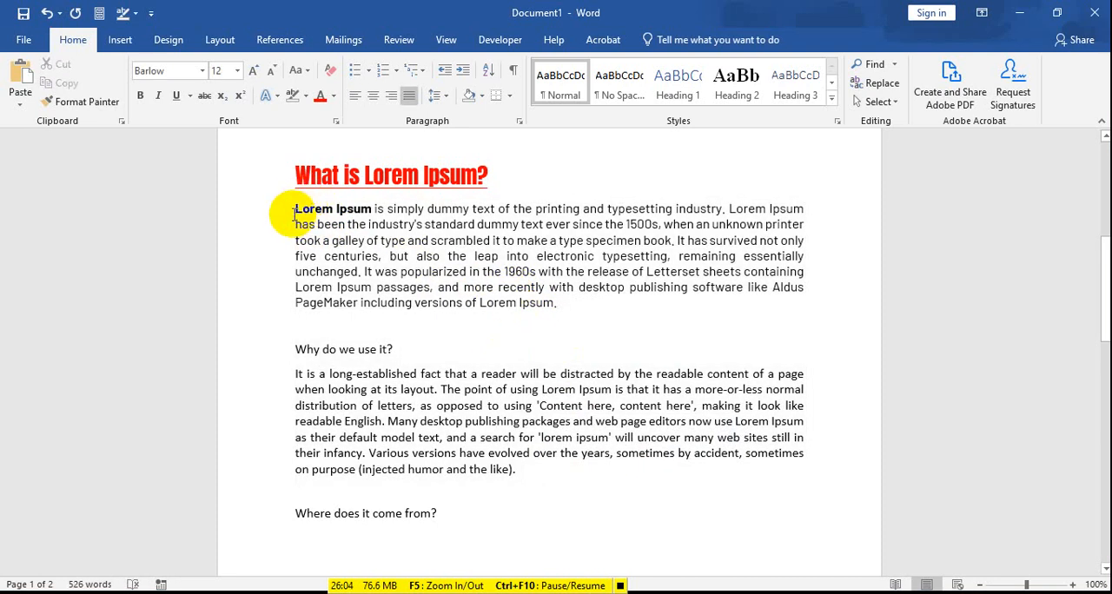
pyautogui.moveTo(295, 214); pyautogui.dragTo(524, 468)
pyautogui.click(521, 469)
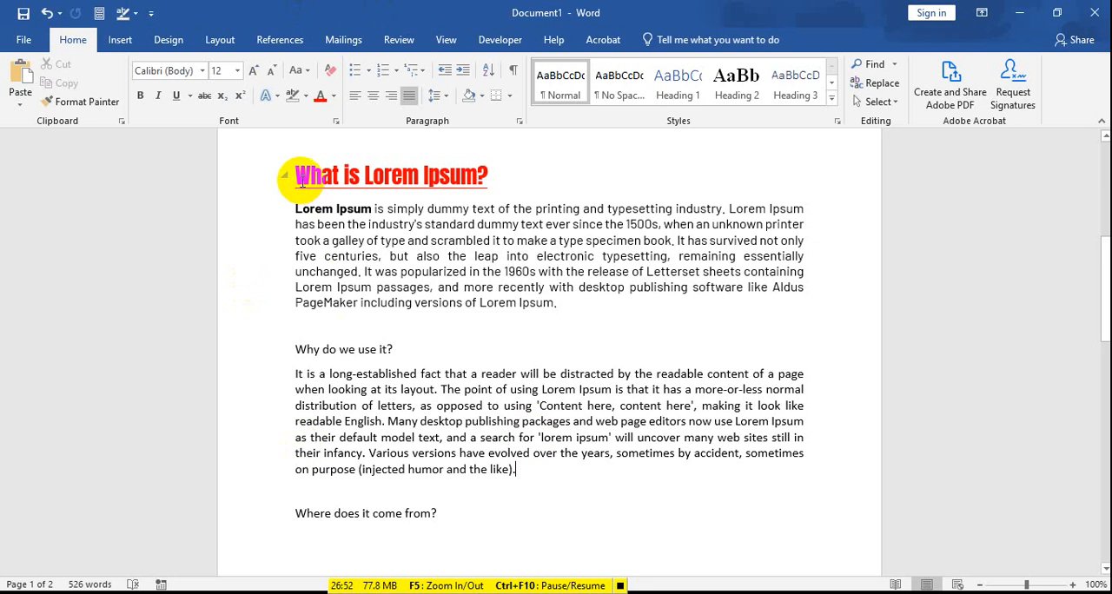
pyautogui.moveTo(294, 210); pyautogui.dragTo(521, 470)
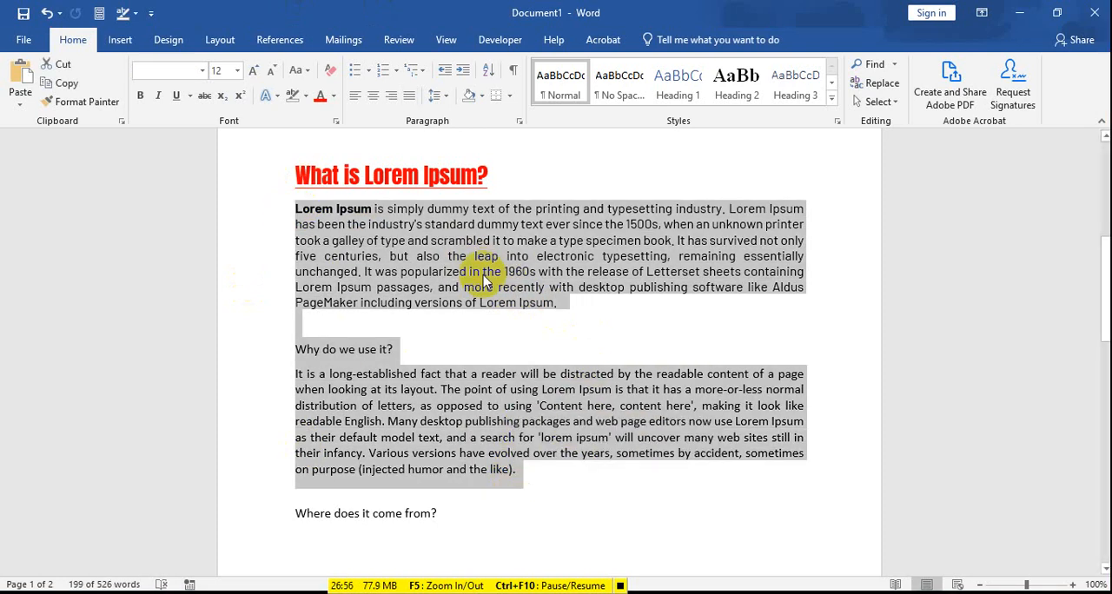
pyautogui.click(300, 232)
# Step: Left-align the text from the "Lorem Ipsum" paragraph through the end of the paragraph under "Why do we use it?"
pyautogui.moveTo(298, 213); pyautogui.dragTo(519, 472)
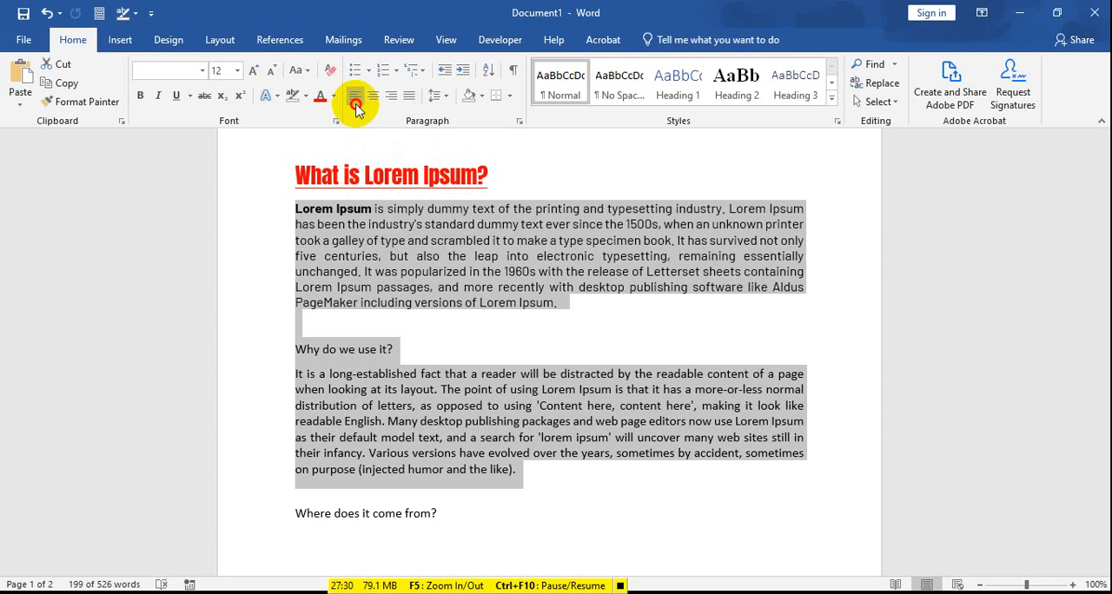
pyautogui.click(355, 97)
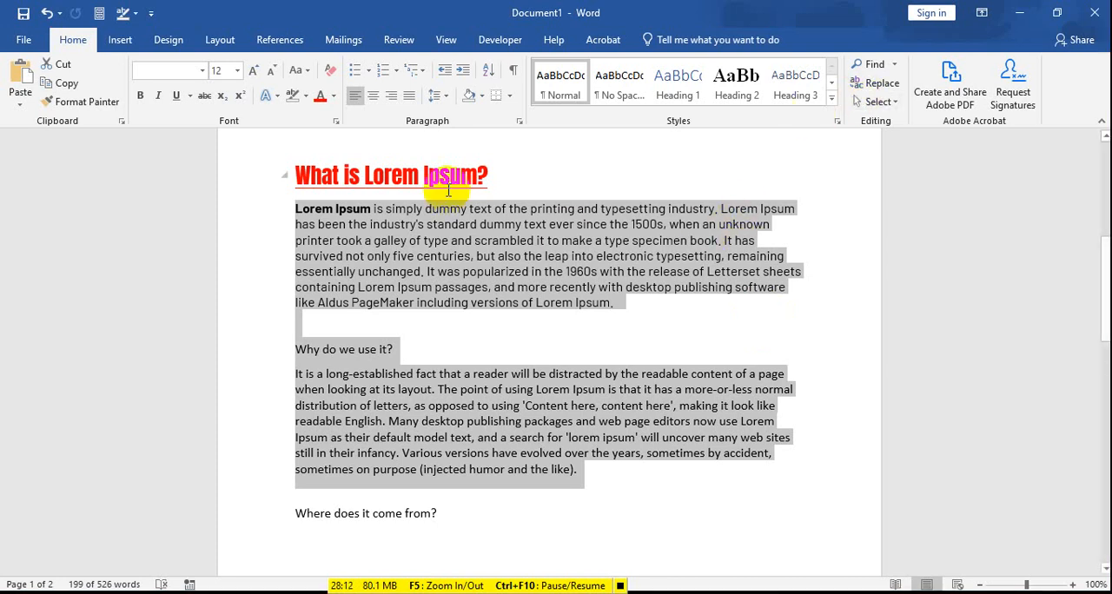
# Step: Center the selected Lorem Ipsum paragraphs, and switch them to right alignment
pyautogui.click(373, 97)
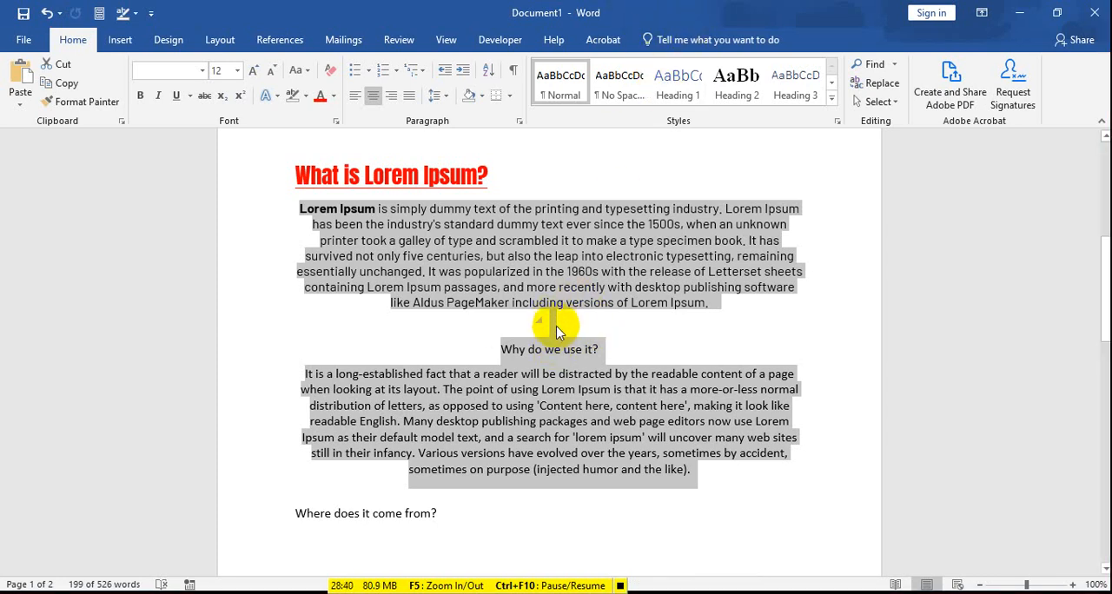
pyautogui.click(392, 100)
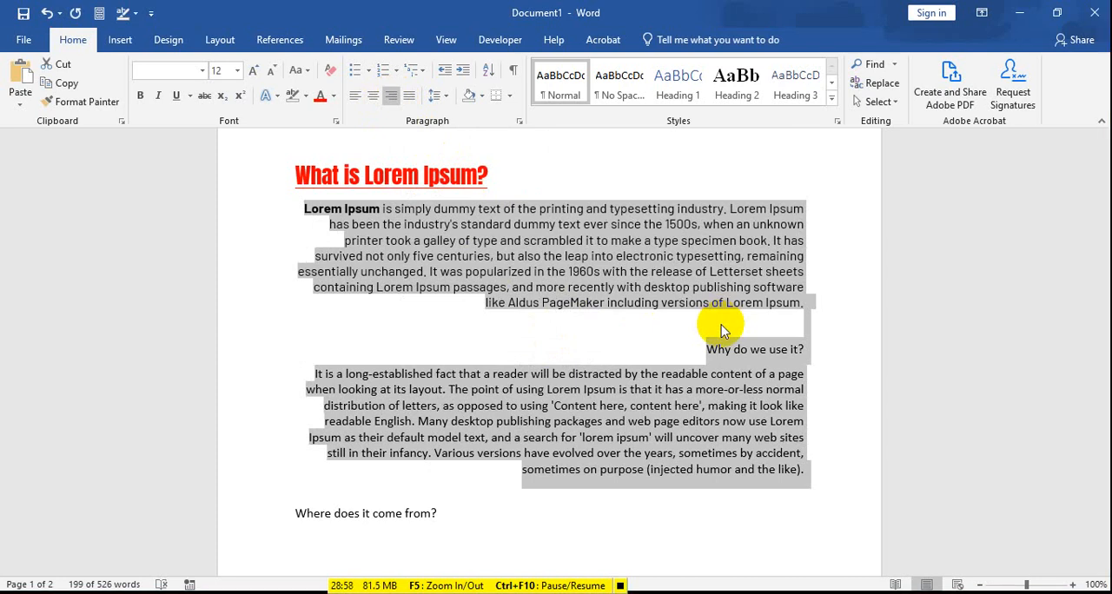
# Step: Justify the selected Lorem Ipsum paragraphs, and set them back to left alignment
pyautogui.click(412, 102)
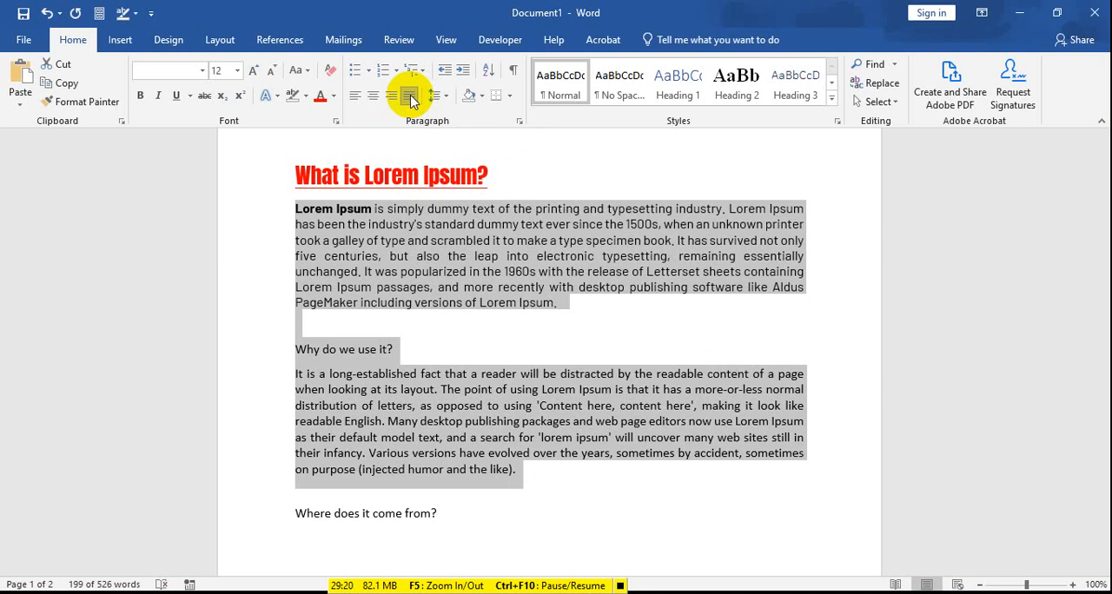
pyautogui.click(356, 96)
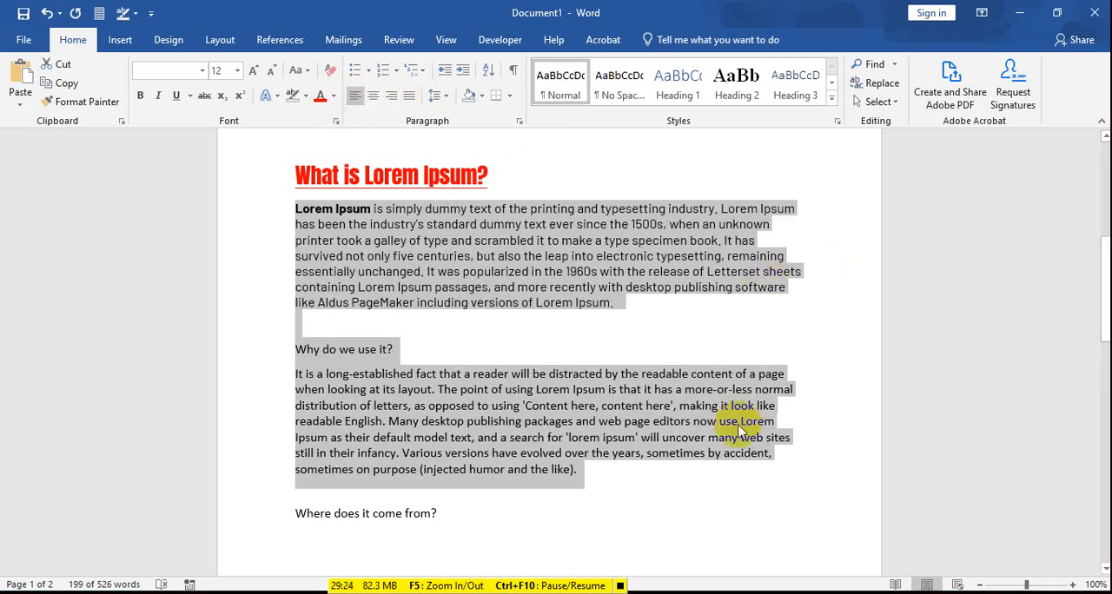
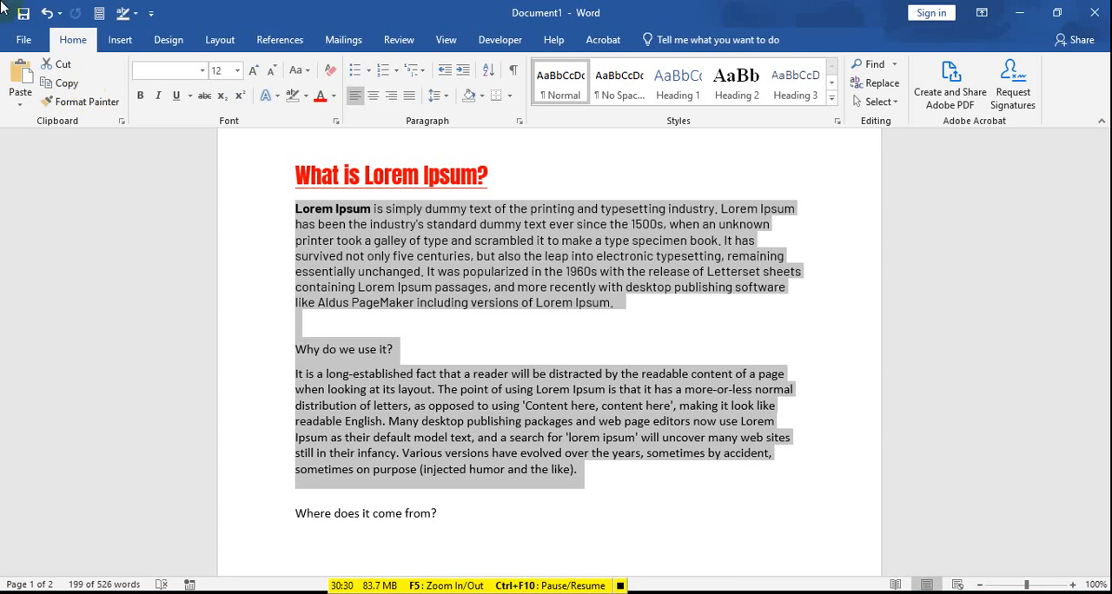
pyautogui.click(721, 240)
pyautogui.moveTo(722, 241); pyautogui.dragTo(786, 248)
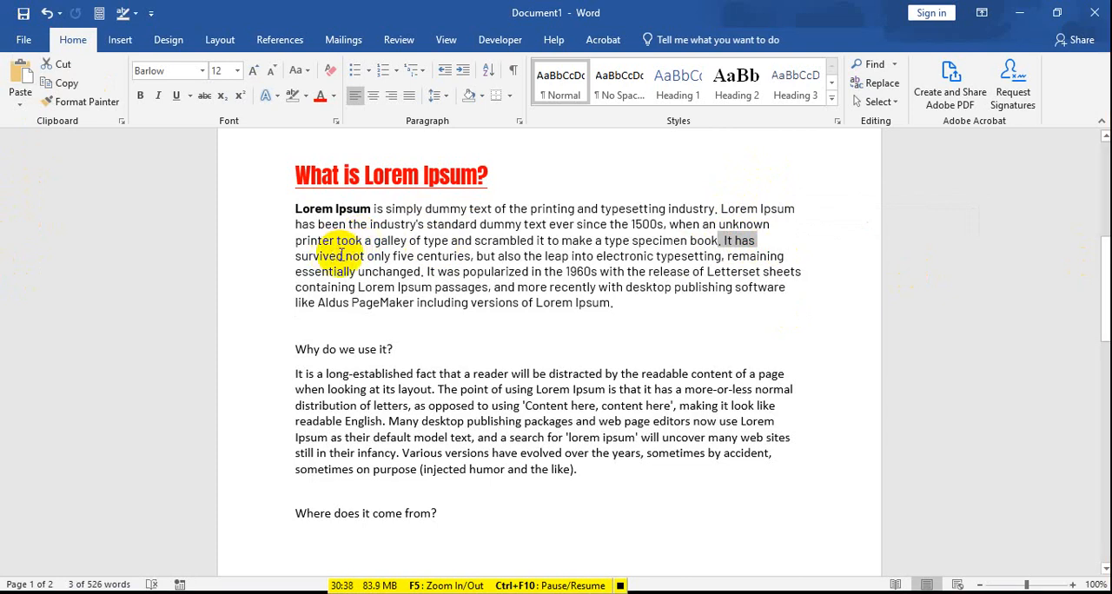
pyautogui.moveTo(298, 252); pyautogui.dragTo(343, 258)
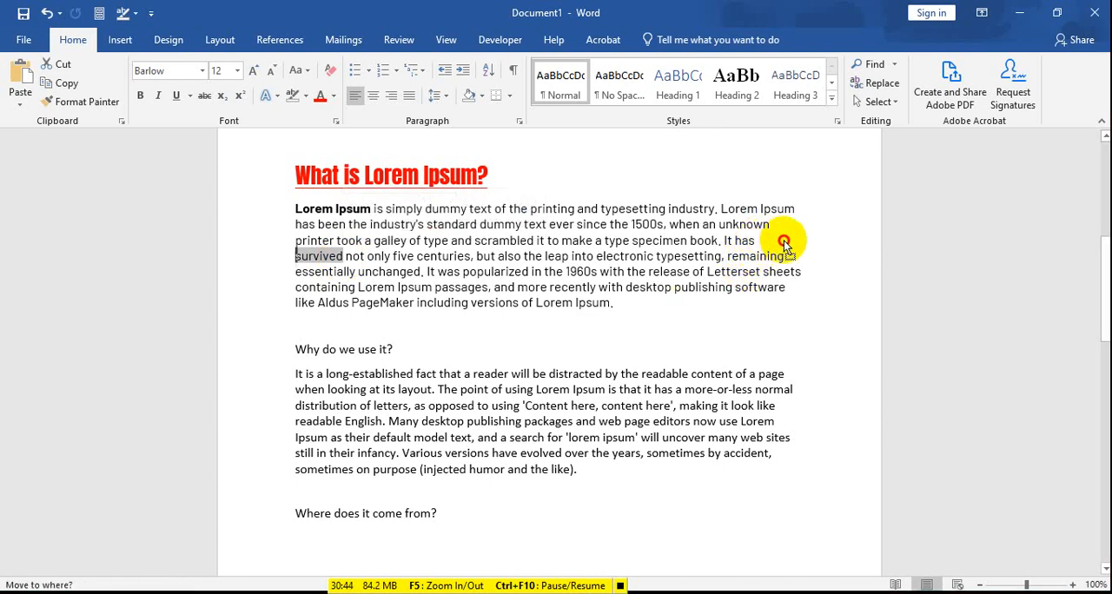
pyautogui.press('Left')
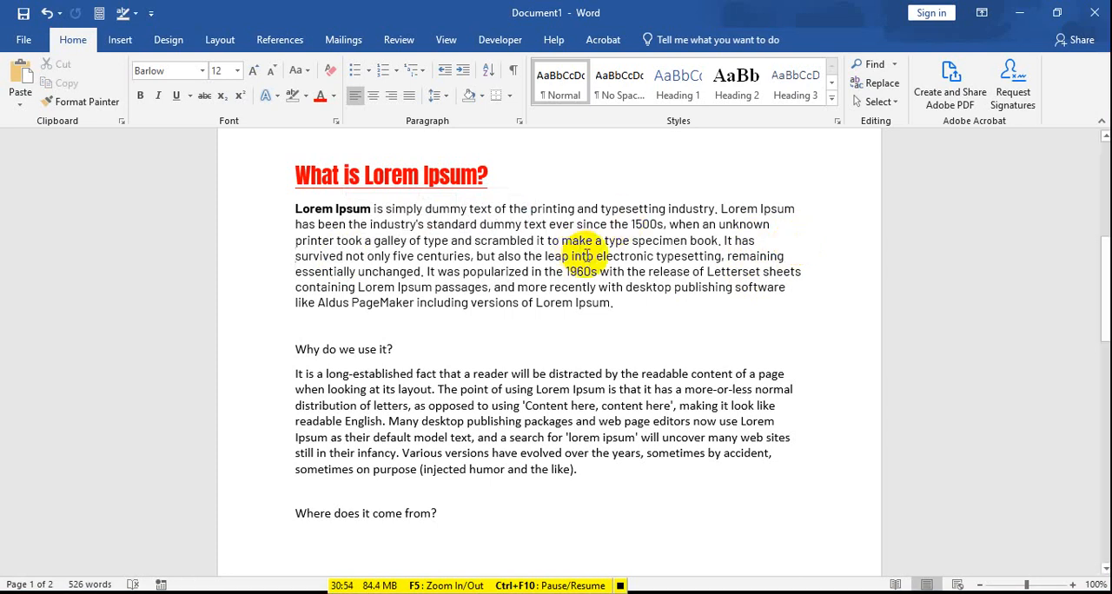
# Step: Justify the text from the "Lorem Ipsum" paragraph through the end of the paragraph under "Why do we use it?"
pyautogui.moveTo(294, 206); pyautogui.dragTo(591, 473)
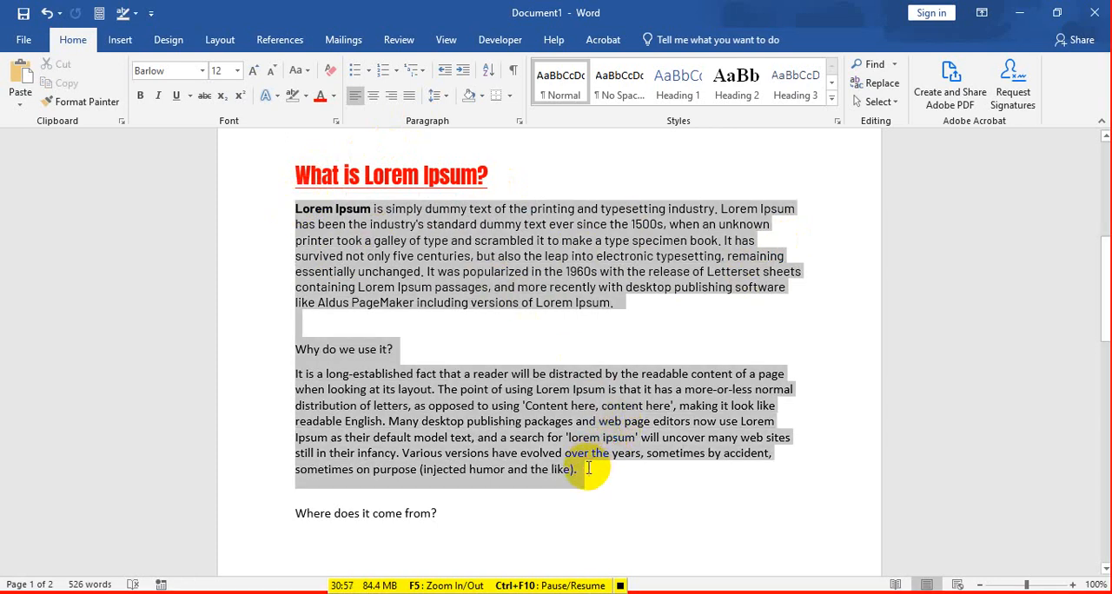
pyautogui.click(413, 98)
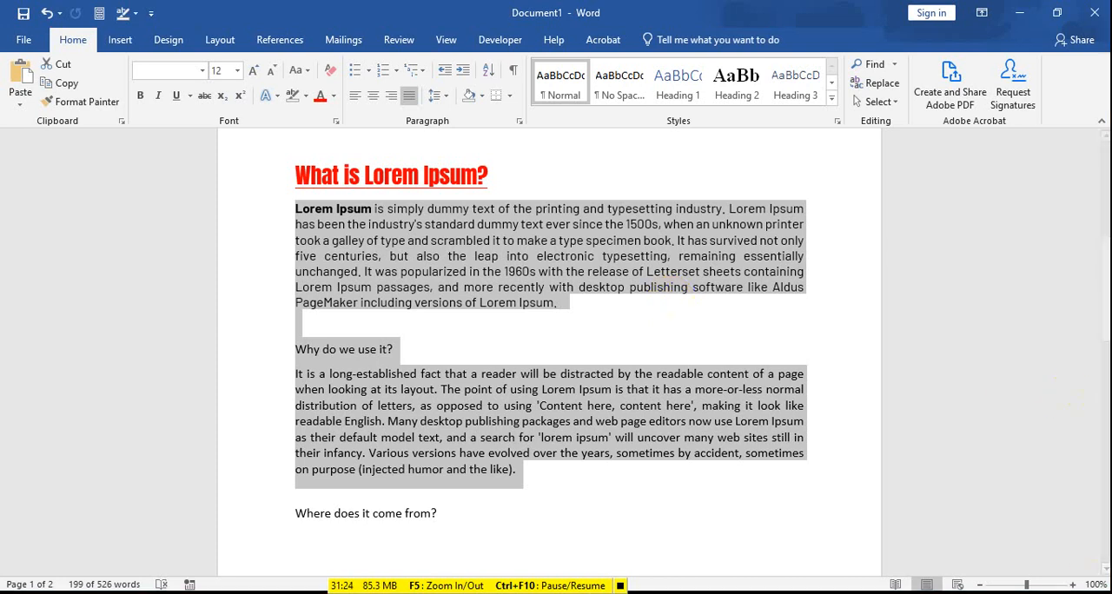
pyautogui.click(580, 304)
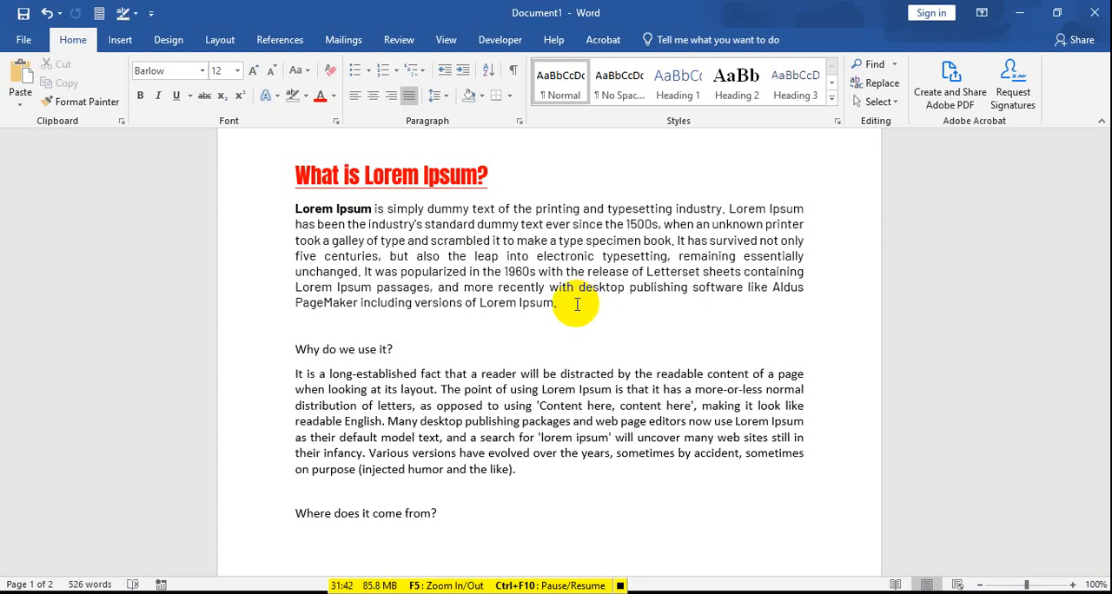
pyautogui.moveTo(296, 209); pyautogui.dragTo(516, 474)
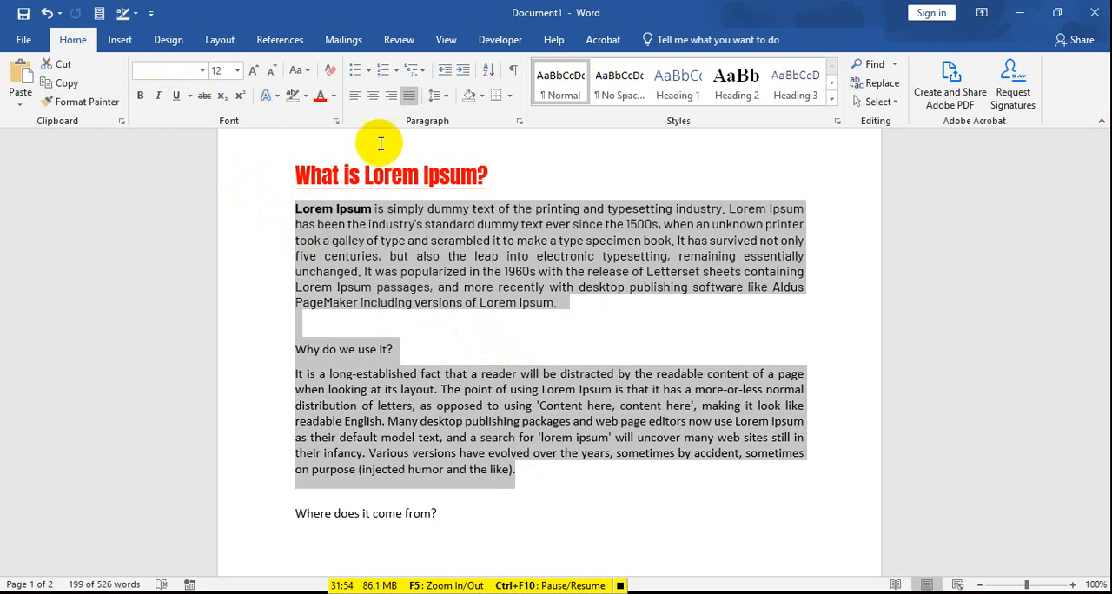
pyautogui.click(547, 244)
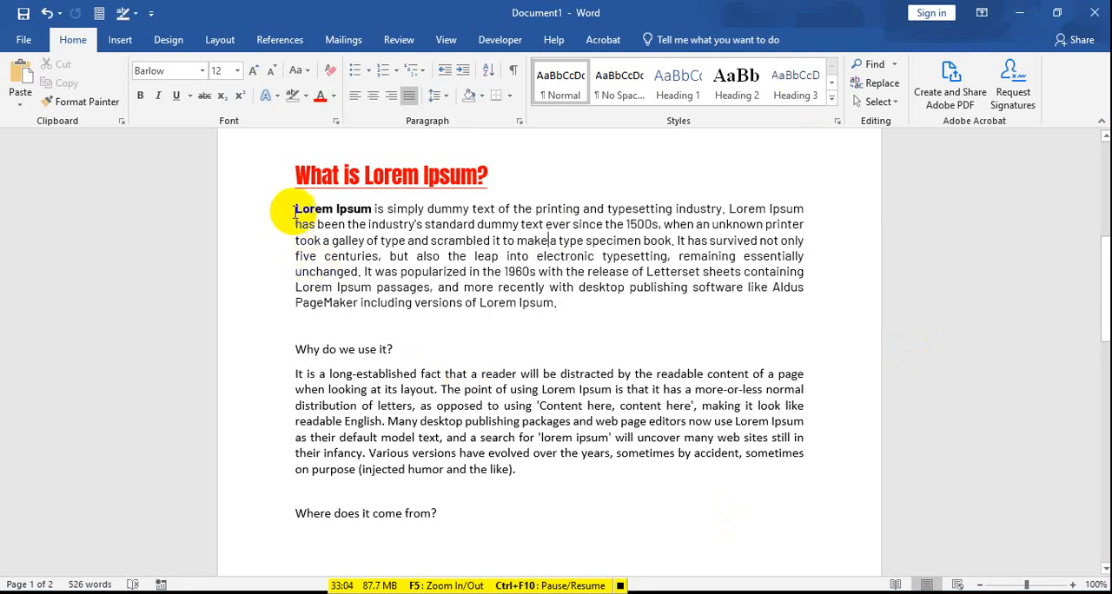
# Step: Set the line spacing of the text from "Lorem Ipsum" through the "Why do we use it?" paragraph to 1.0, and switch it to 2.5
pyautogui.moveTo(296, 211); pyautogui.dragTo(520, 472)
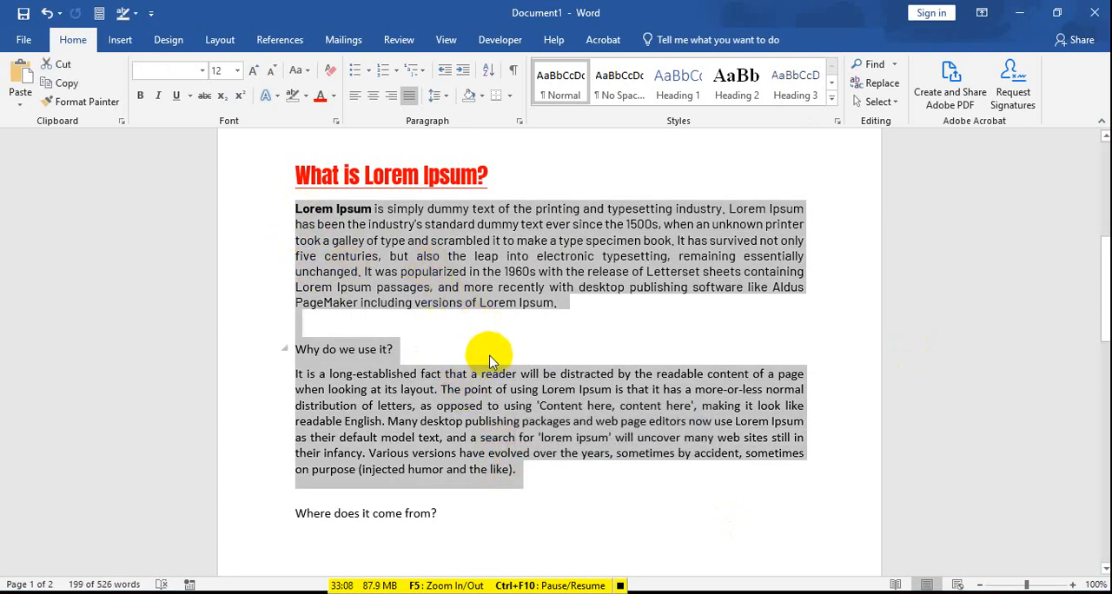
pyautogui.click(439, 101)
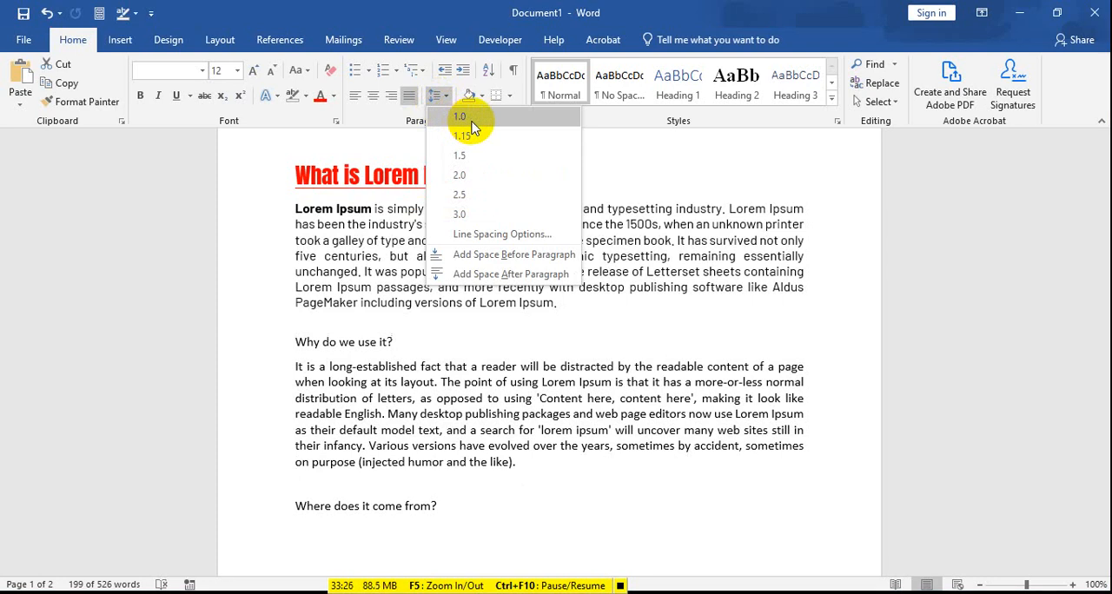
pyautogui.click(470, 118)
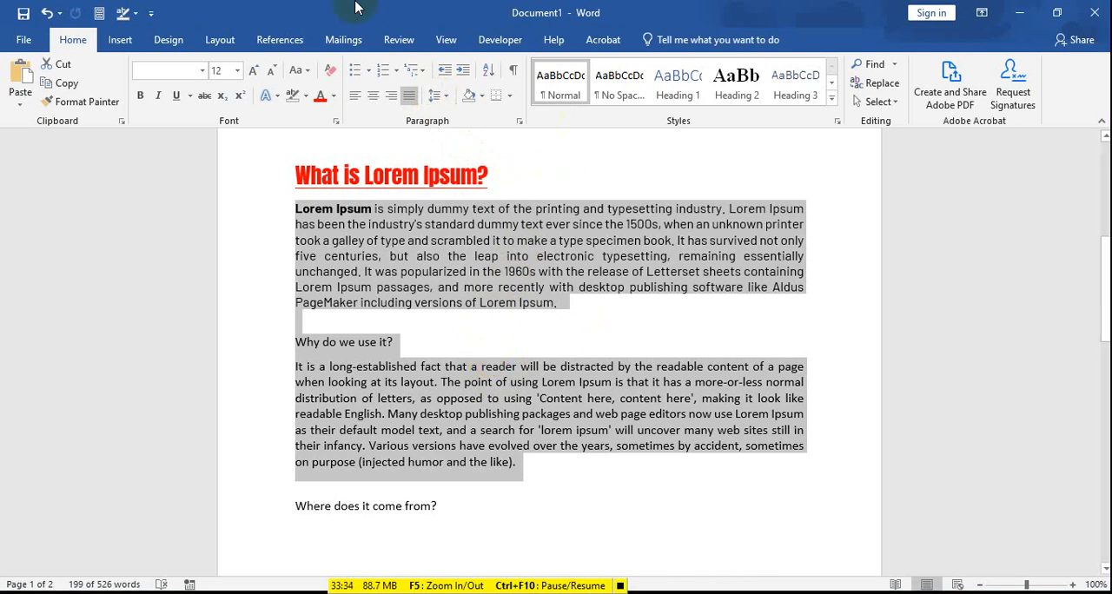
pyautogui.click(436, 96)
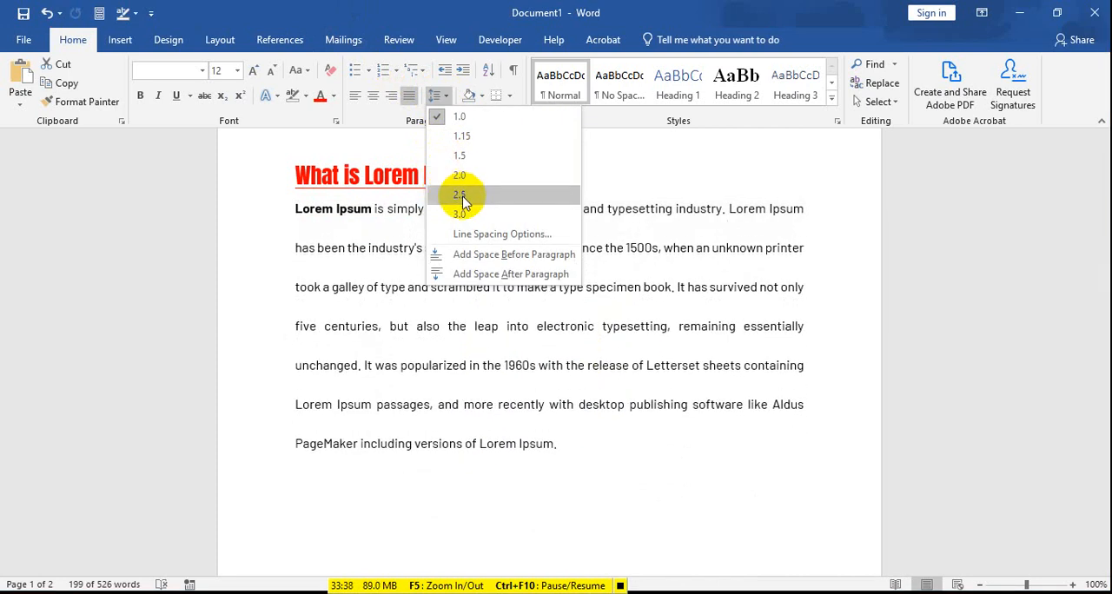
pyautogui.click(463, 196)
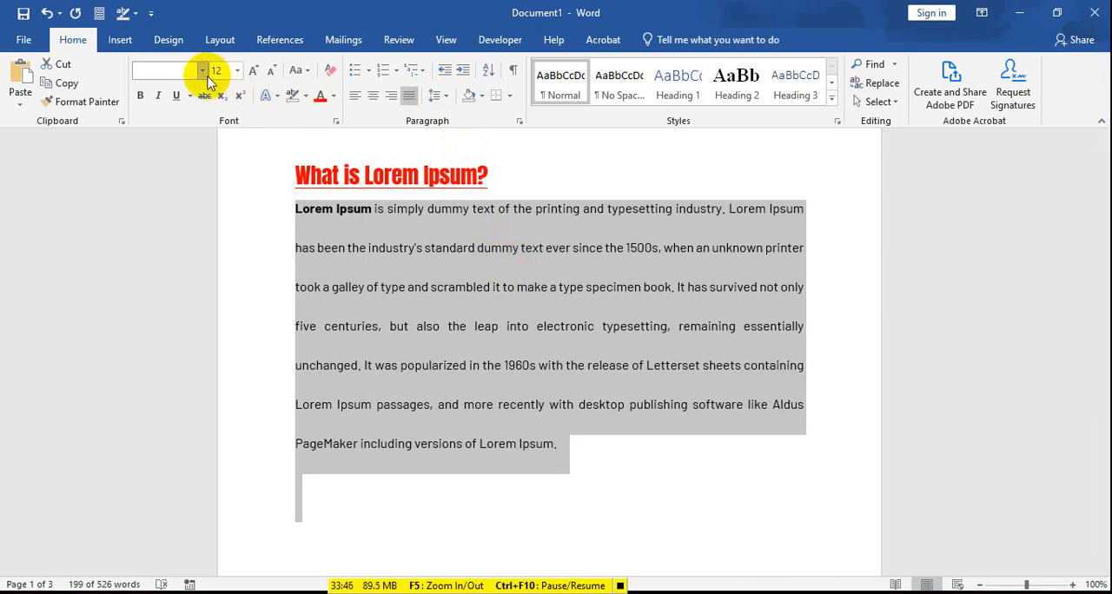
# Step: Set the selected Lorem Ipsum paragraphs to font size 16 and line spacing 2.0
pyautogui.click(237, 71)
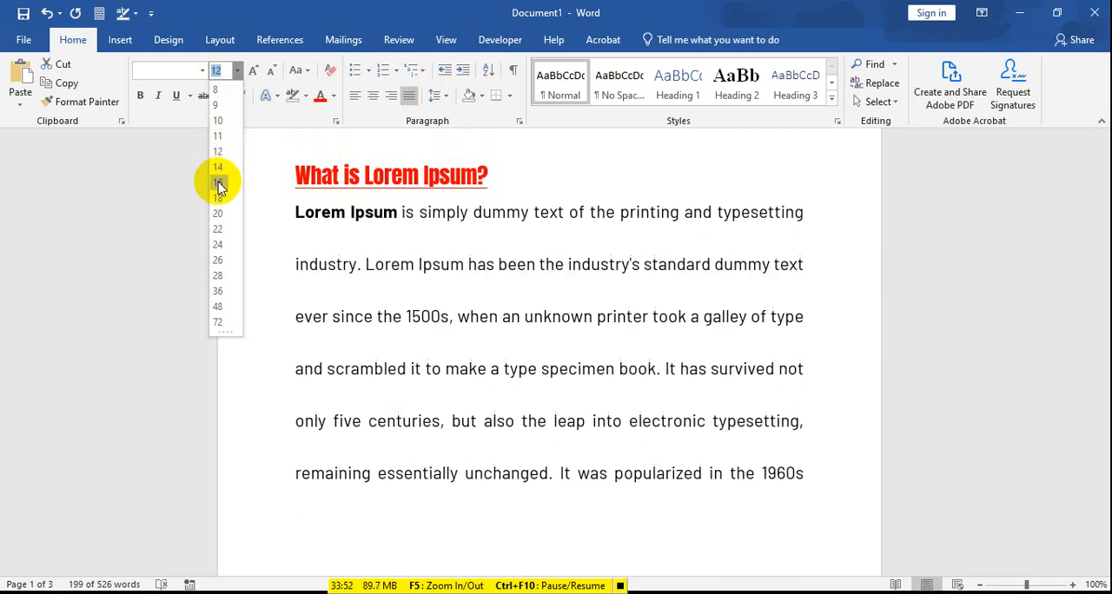
pyautogui.click(218, 182)
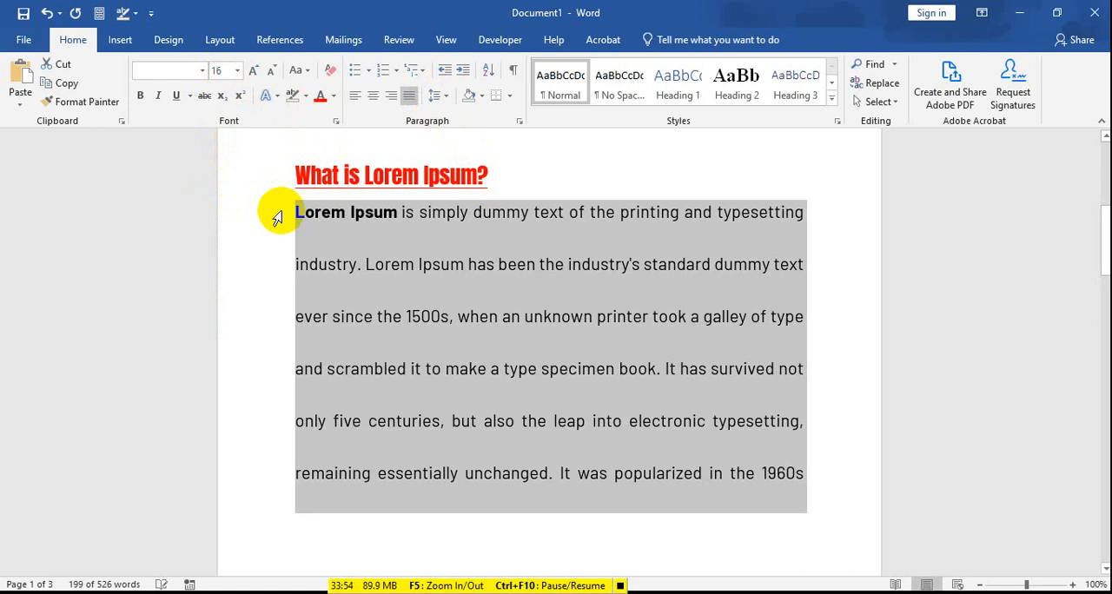
pyautogui.click(436, 95)
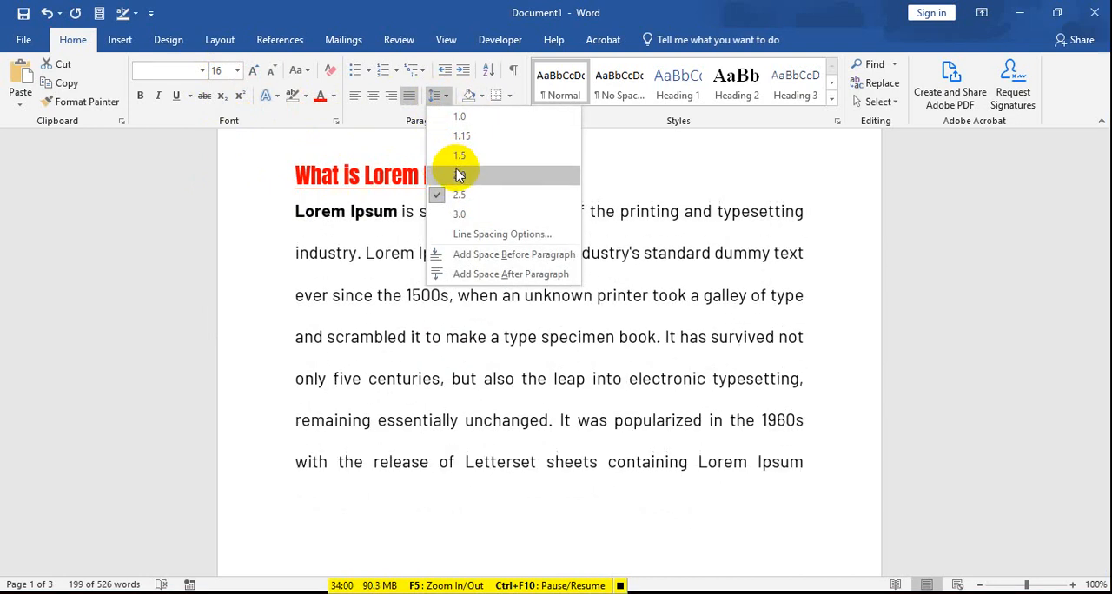
pyautogui.click(459, 174)
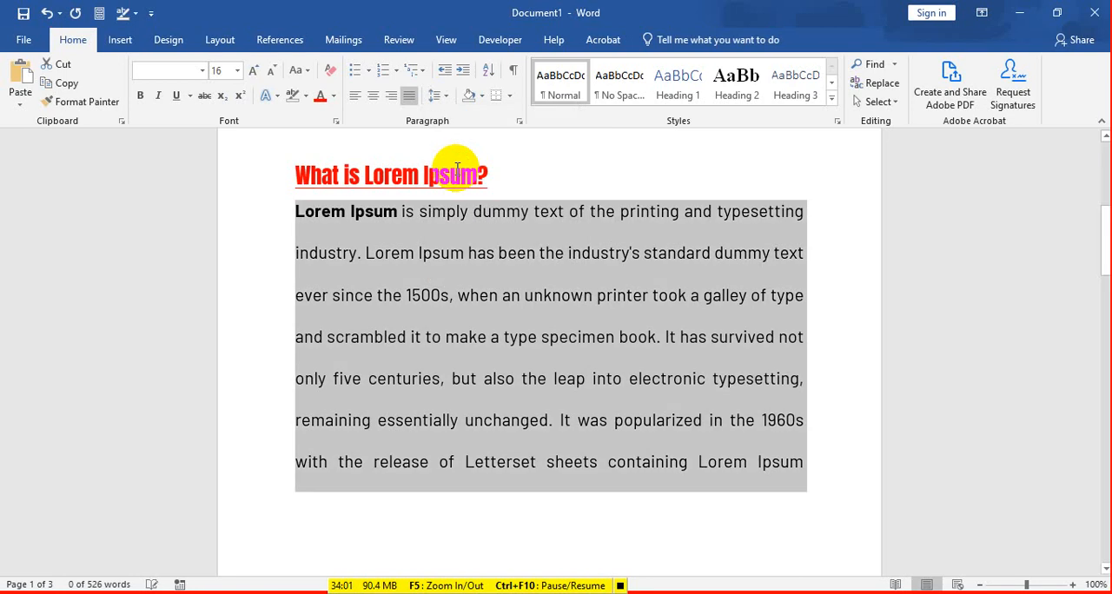
pyautogui.click(440, 102)
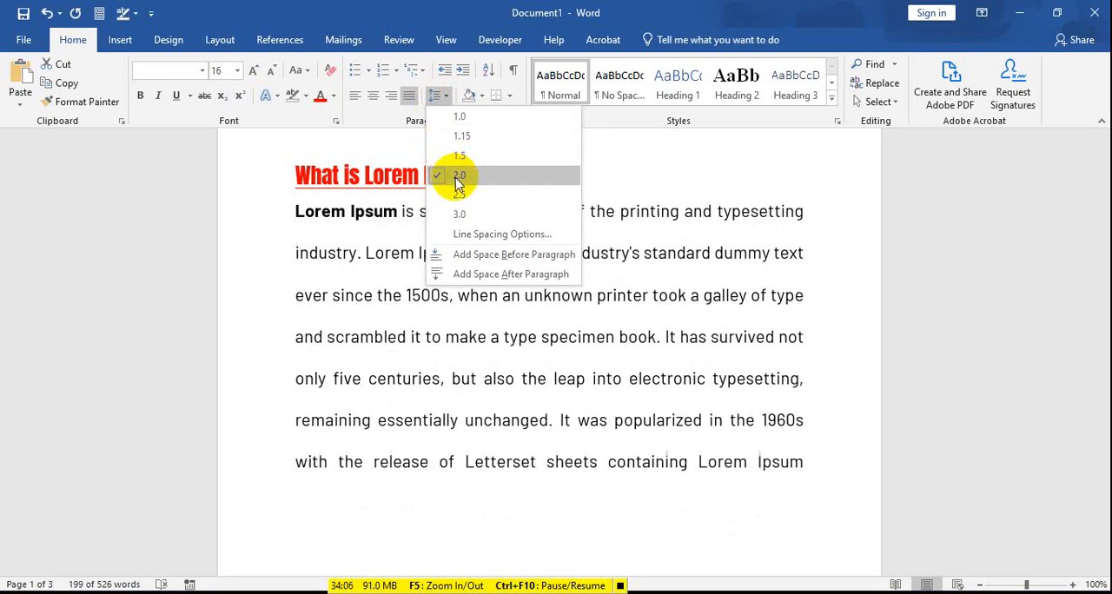
pyautogui.click(452, 175)
pyautogui.click(477, 337)
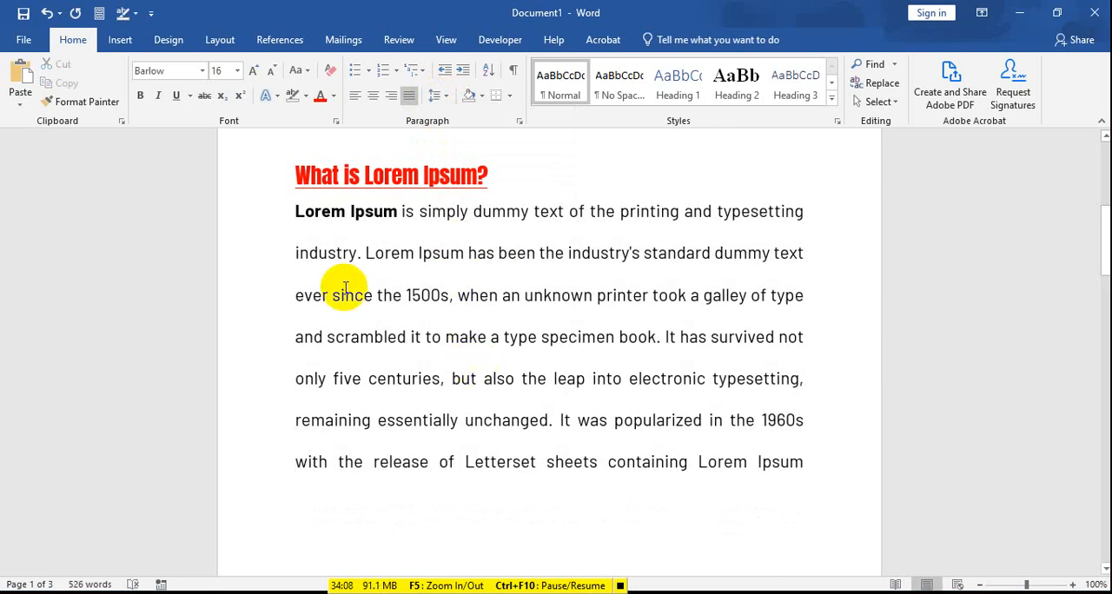
# Step: Set the line spacing to 1.15 from the "Lorem Ipsum" paragraph through the end of the "Why do we use it?" paragraph
pyautogui.scroll(-2, 348, 261)
pyautogui.scroll(4, 352, 291)
pyautogui.scroll(3, 360, 301)
pyautogui.scroll(-5, 365, 308)
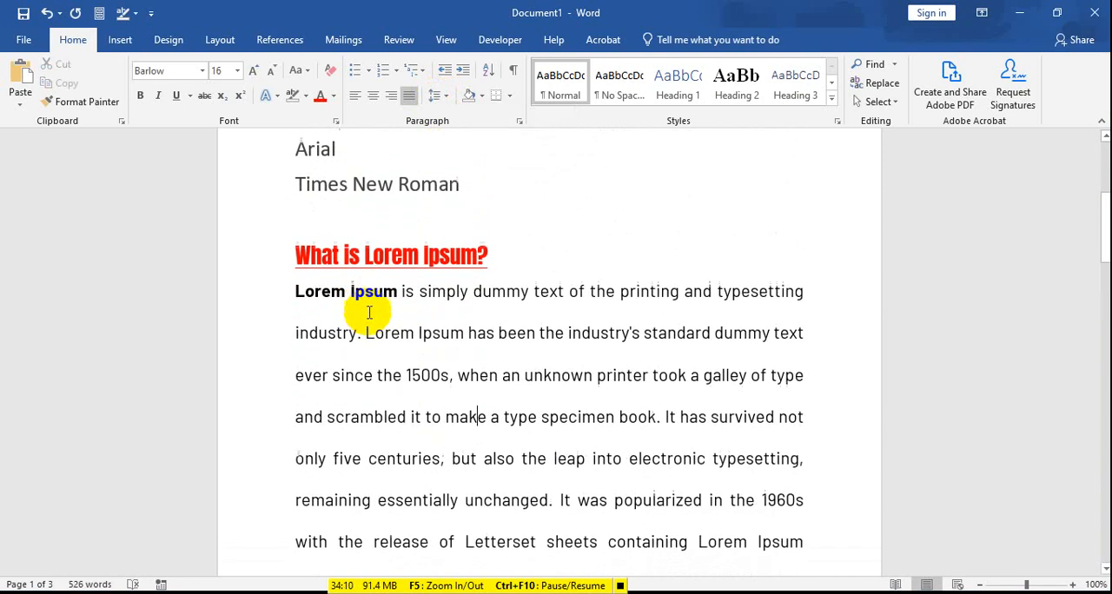
pyautogui.scroll(2, 367, 300)
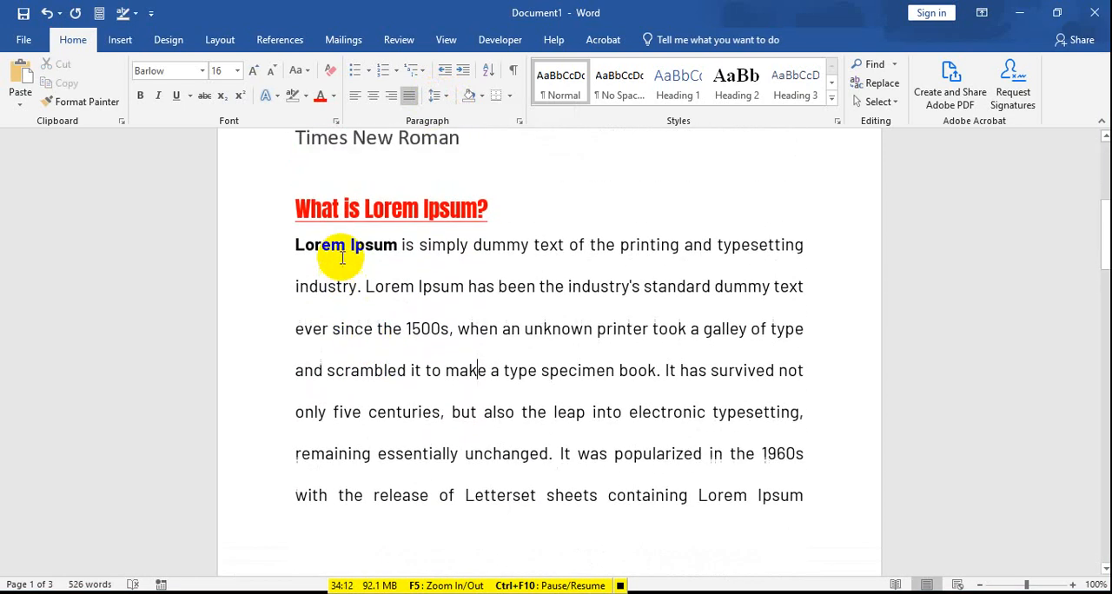
pyautogui.moveTo(296, 251); pyautogui.dragTo(773, 528)
pyautogui.scroll(-5, 730, 504)
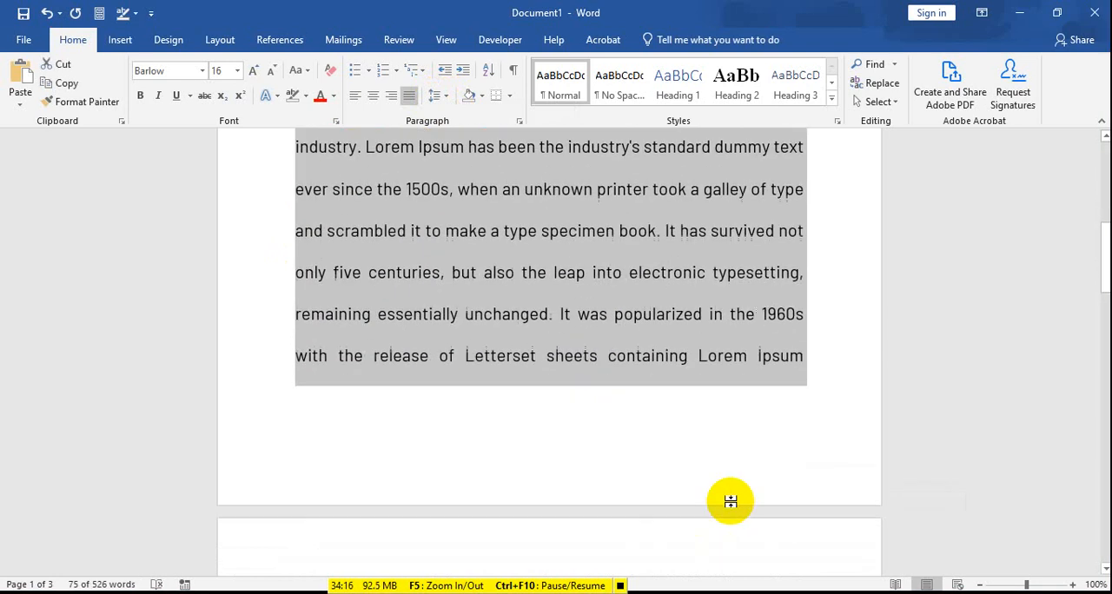
pyautogui.scroll(-3, 712, 461)
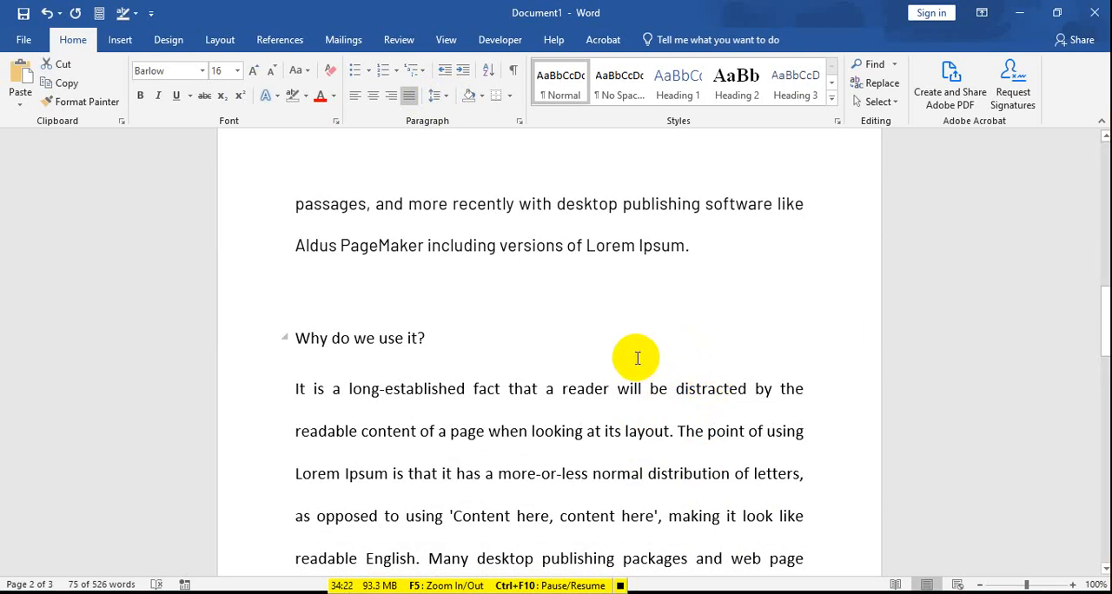
pyautogui.scroll(-4, 634, 348)
pyautogui.scroll(-1, 626, 355)
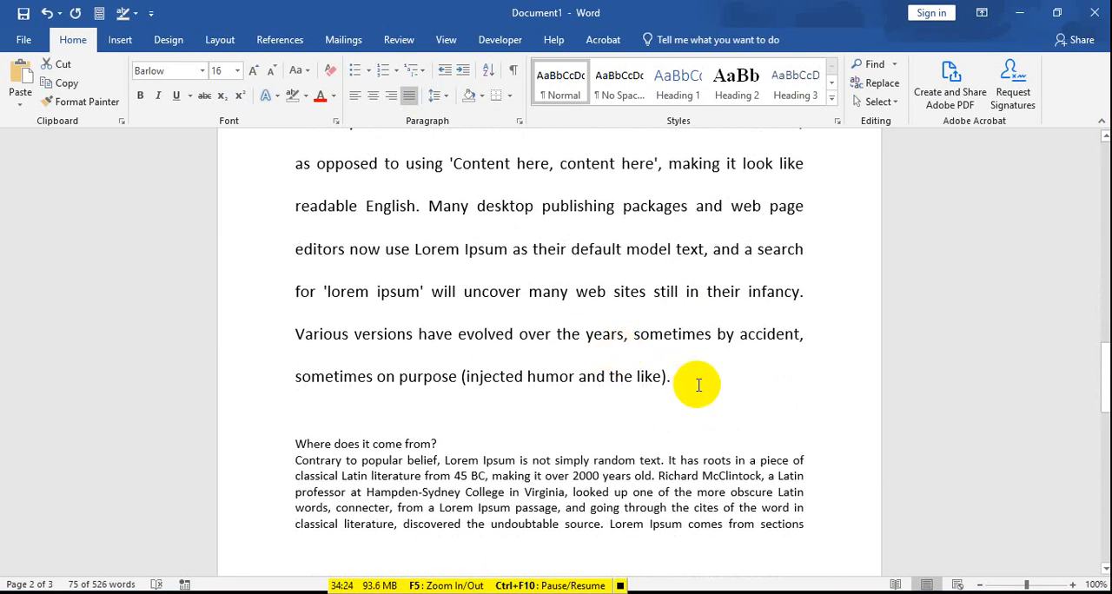
pyautogui.keyDown('shift'); pyautogui.click(670, 383); pyautogui.keyUp('shift')
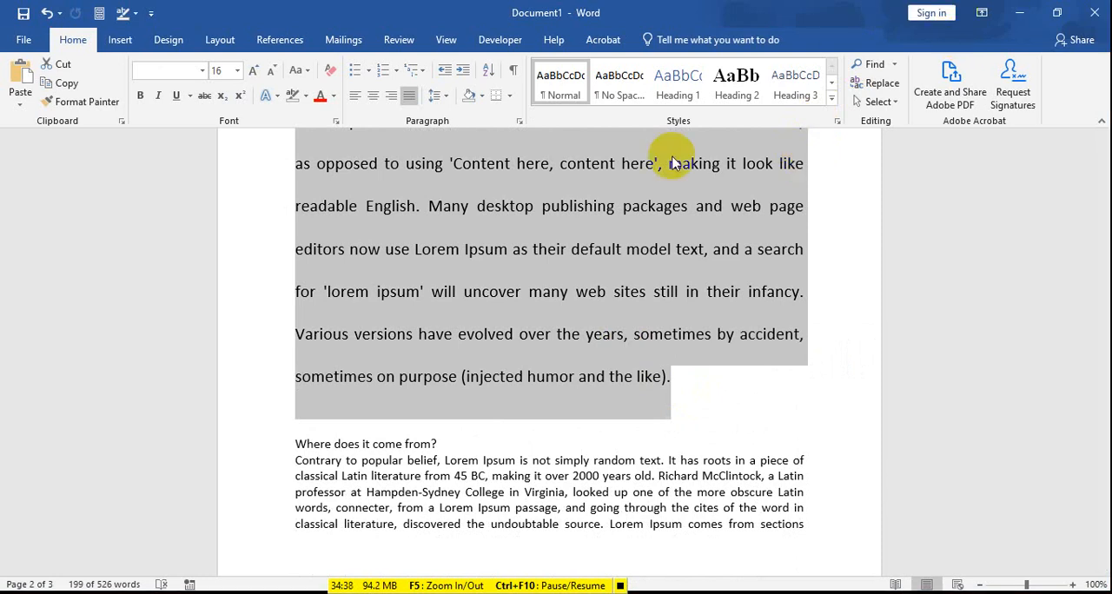
pyautogui.scroll(5, 600, 209)
pyautogui.click(437, 96)
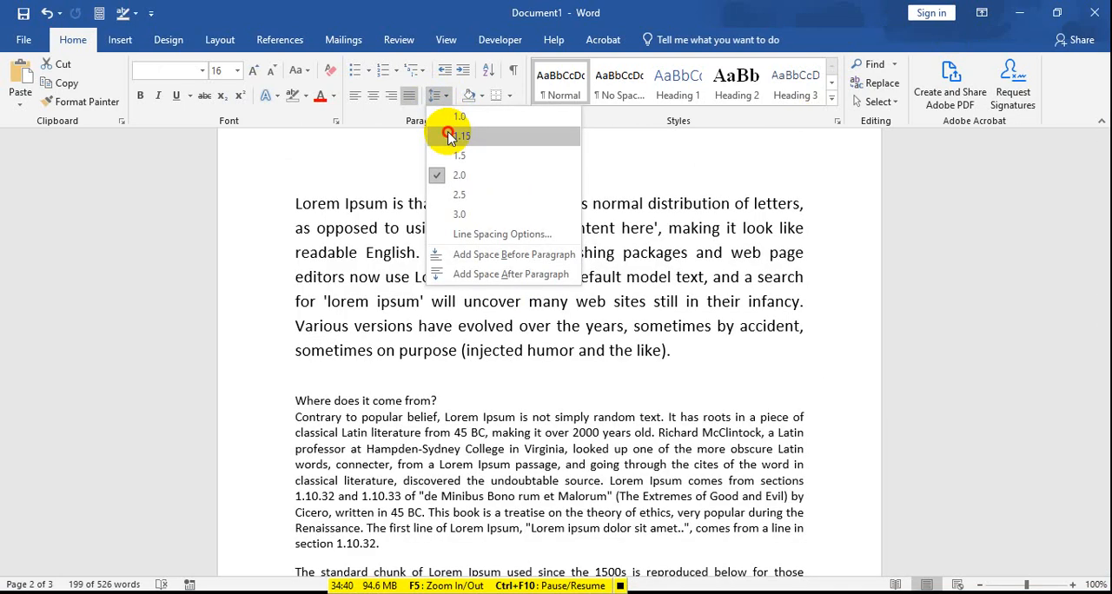
pyautogui.click(450, 136)
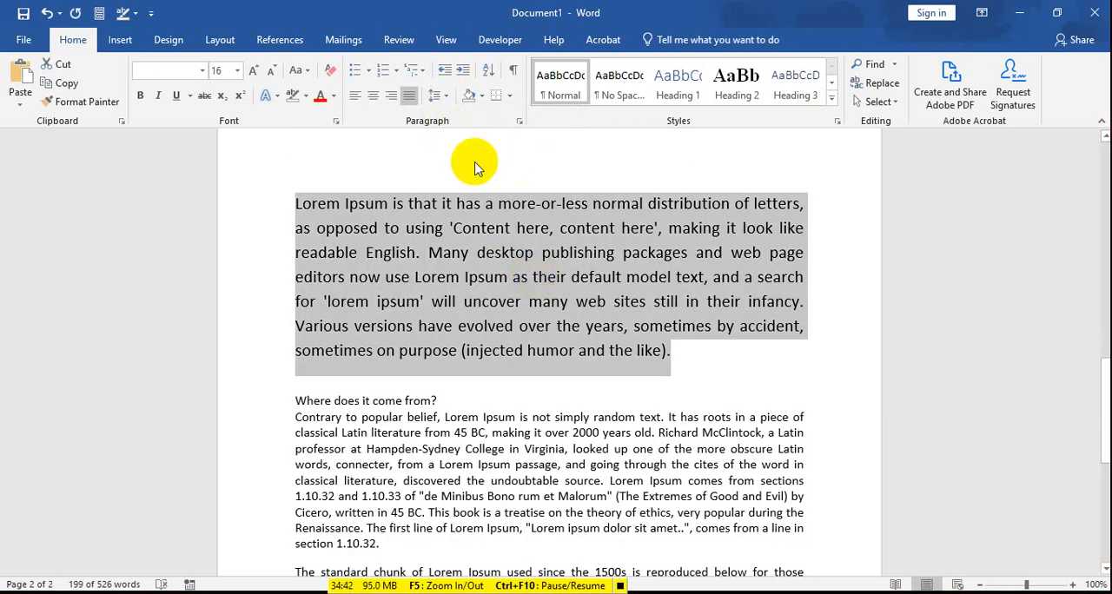
# Step: Reapply 1.15 line spacing to the selected Lorem Ipsum paragraphs, and set their font size to 12
pyautogui.scroll(2, 469, 161)
pyautogui.click(438, 95)
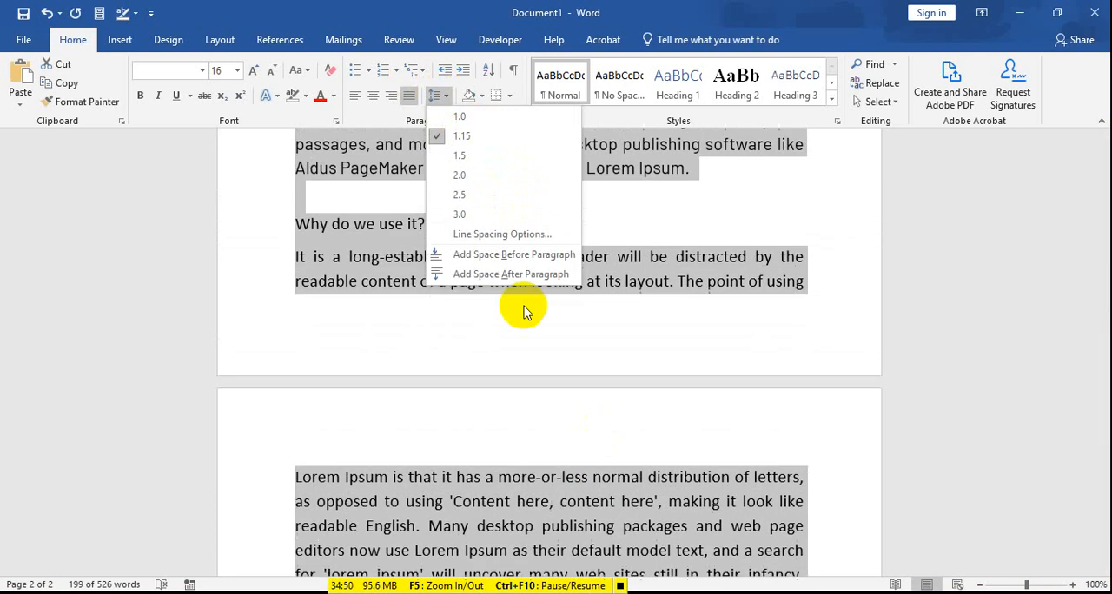
pyautogui.click(468, 141)
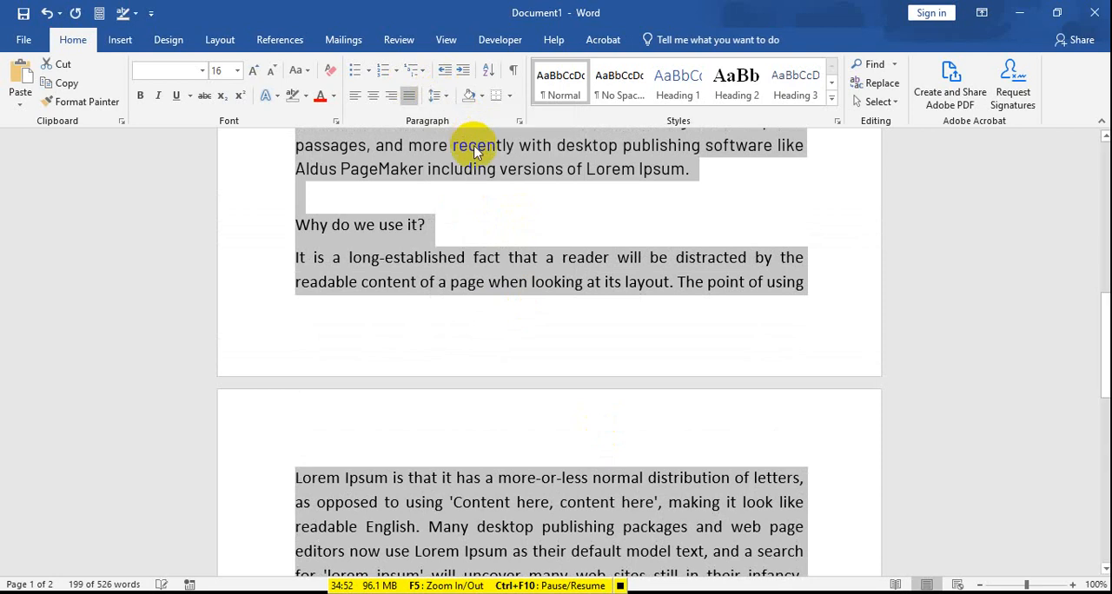
pyautogui.scroll(3, 500, 202)
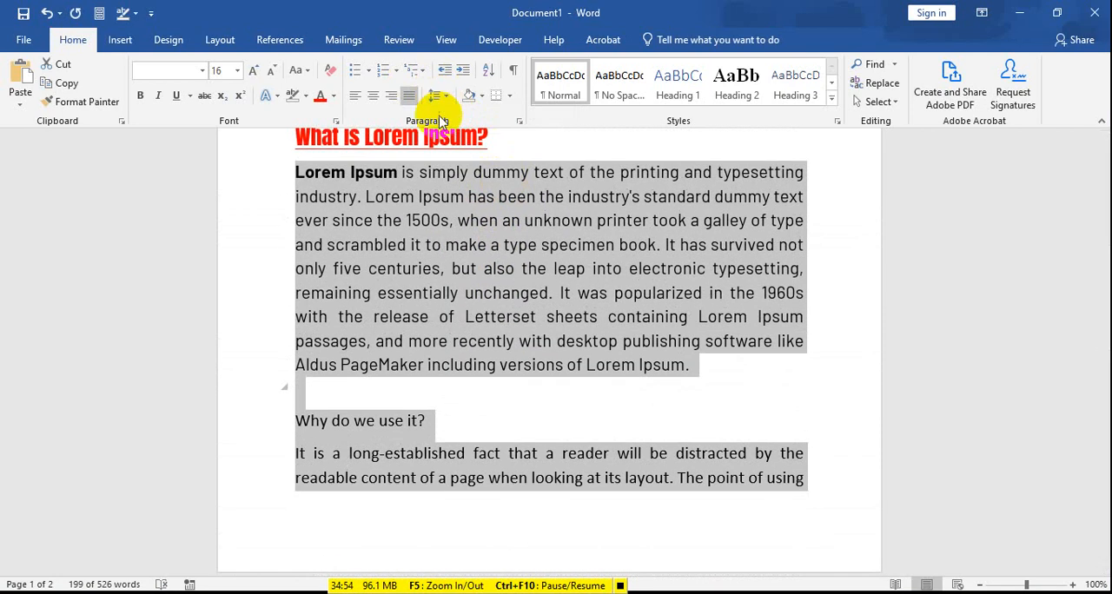
pyautogui.click(445, 97)
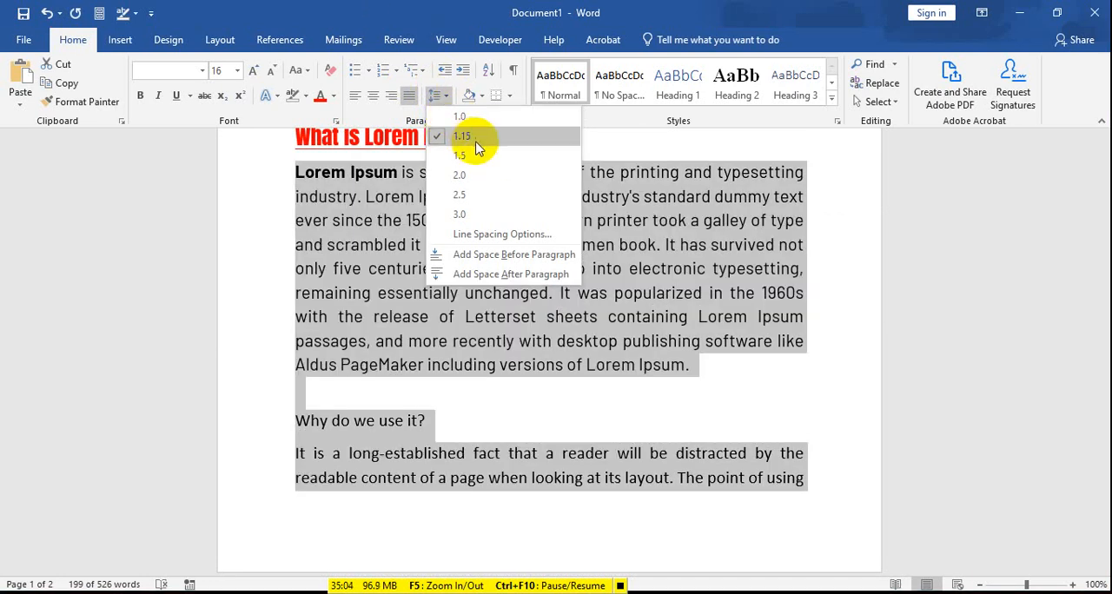
pyautogui.click(465, 137)
pyautogui.click(236, 70)
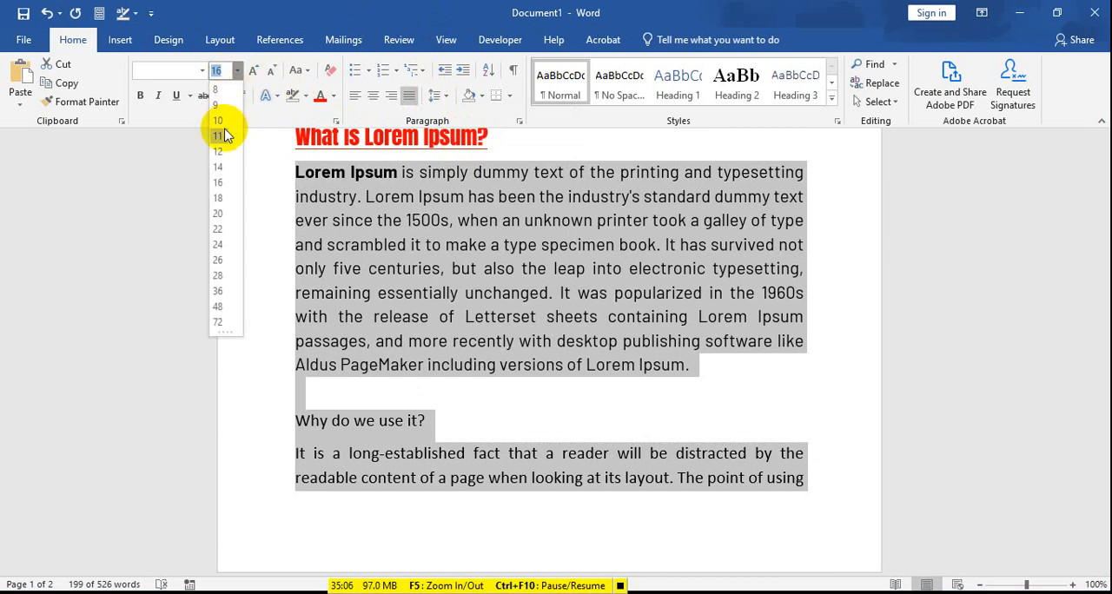
pyautogui.click(218, 151)
pyautogui.click(491, 224)
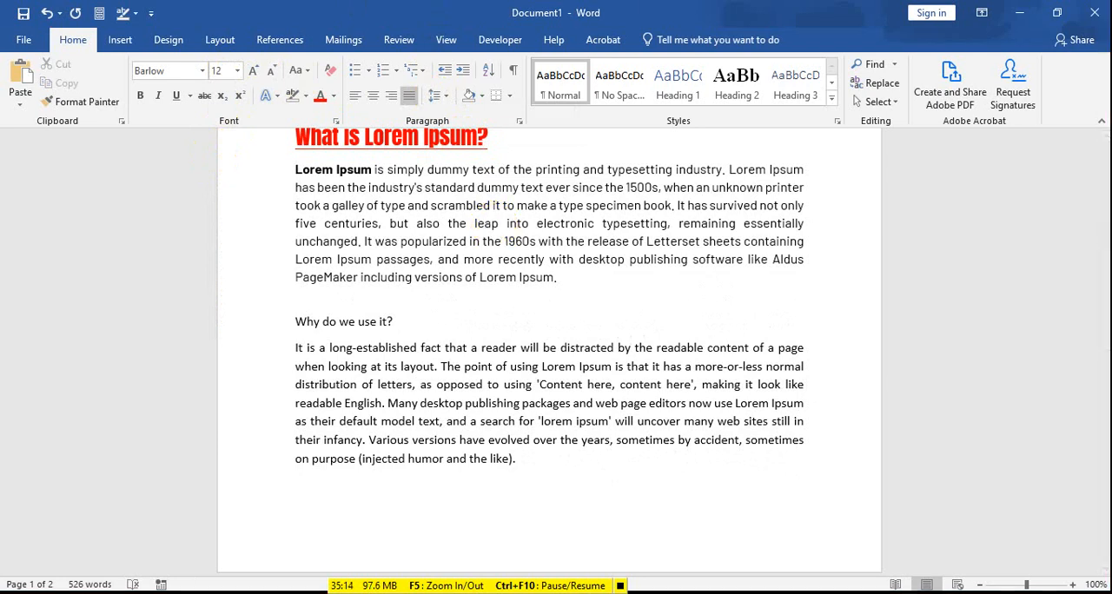
pyautogui.scroll(2, 263, 163)
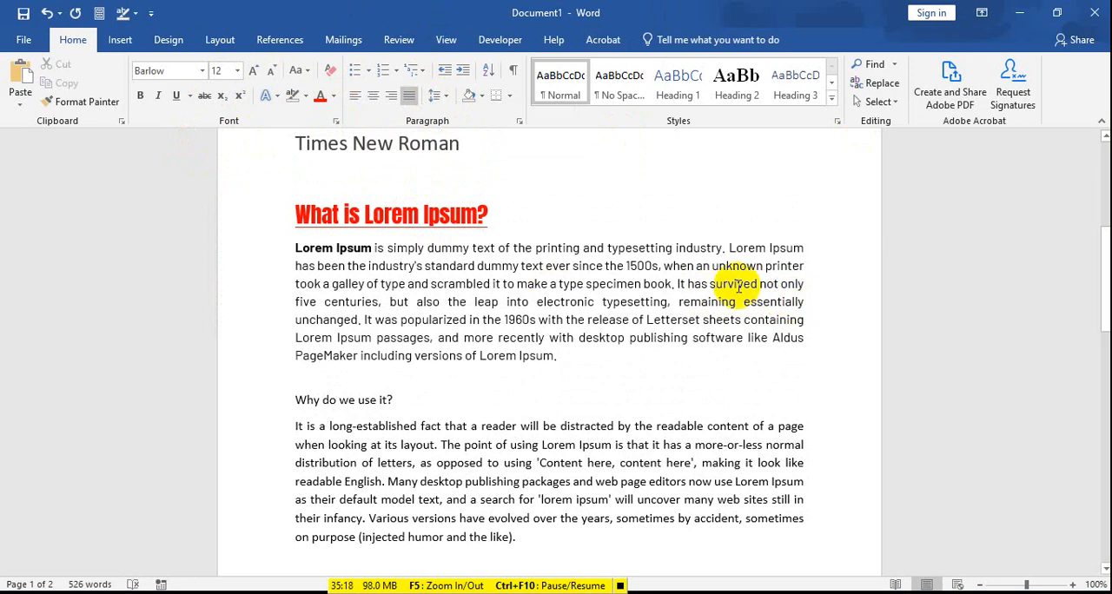
pyautogui.click(487, 293)
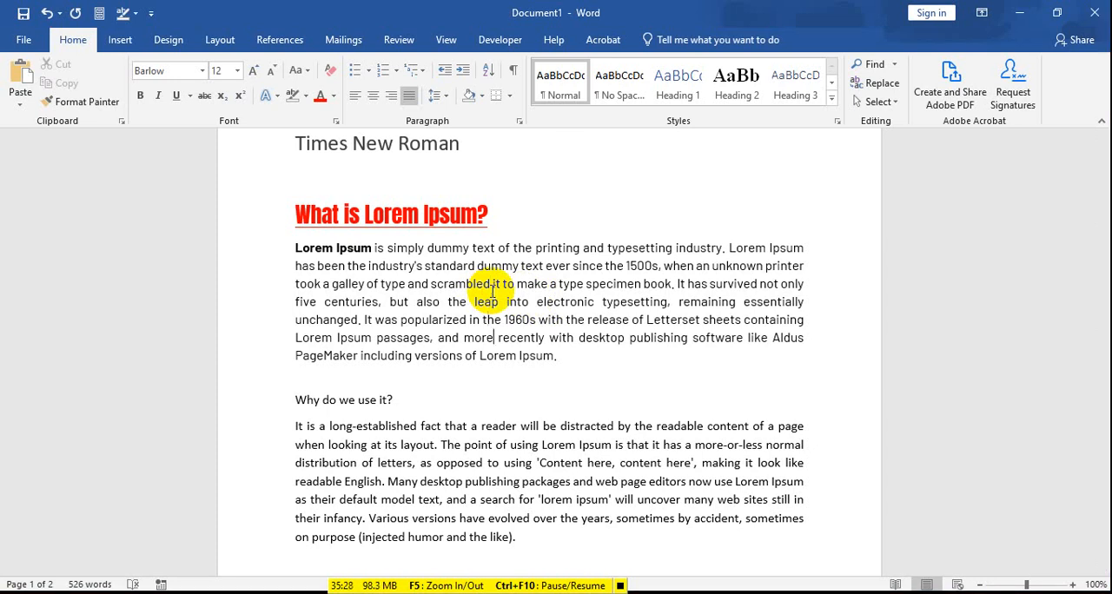
pyautogui.press('Down')
pyautogui.press('Up')
pyautogui.press('Up')
pyautogui.press('Down')
pyautogui.press('Down')
pyautogui.press('Up')
pyautogui.press('Up')
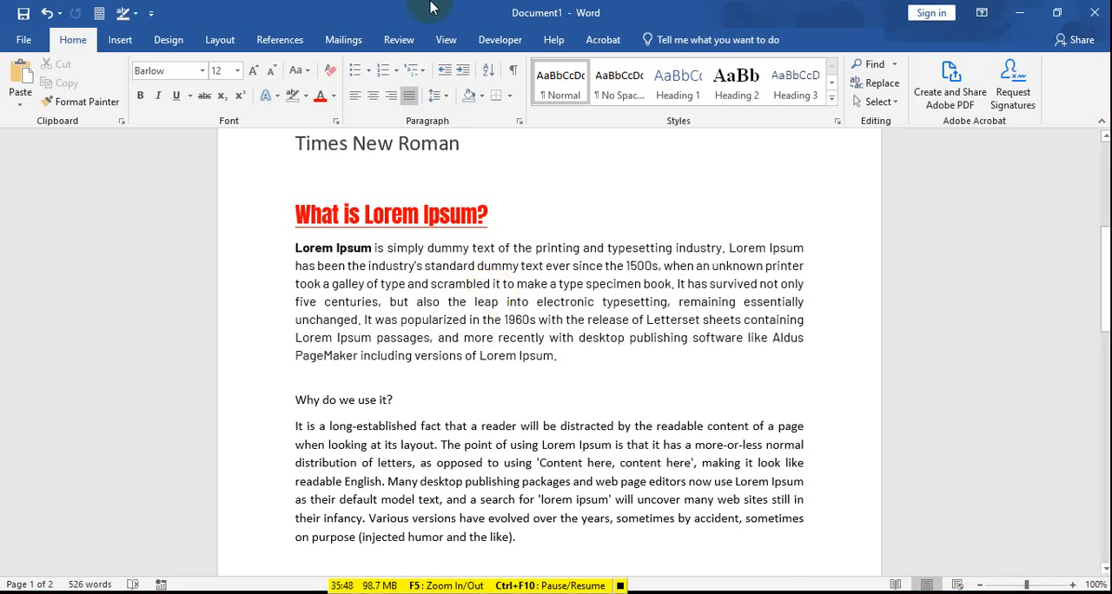
pyautogui.click(439, 102)
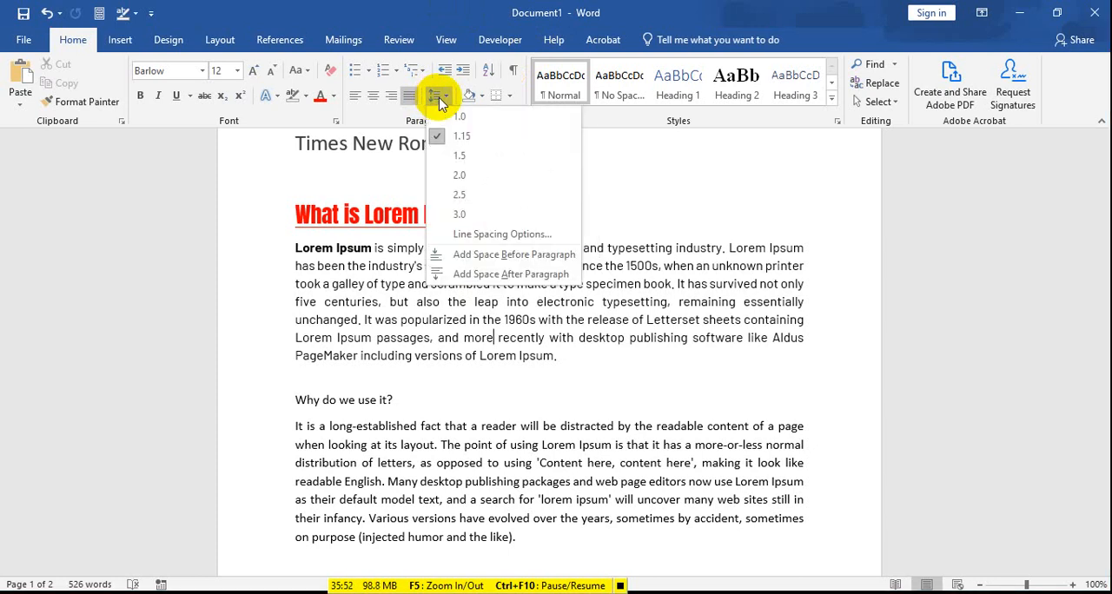
pyautogui.click(440, 102)
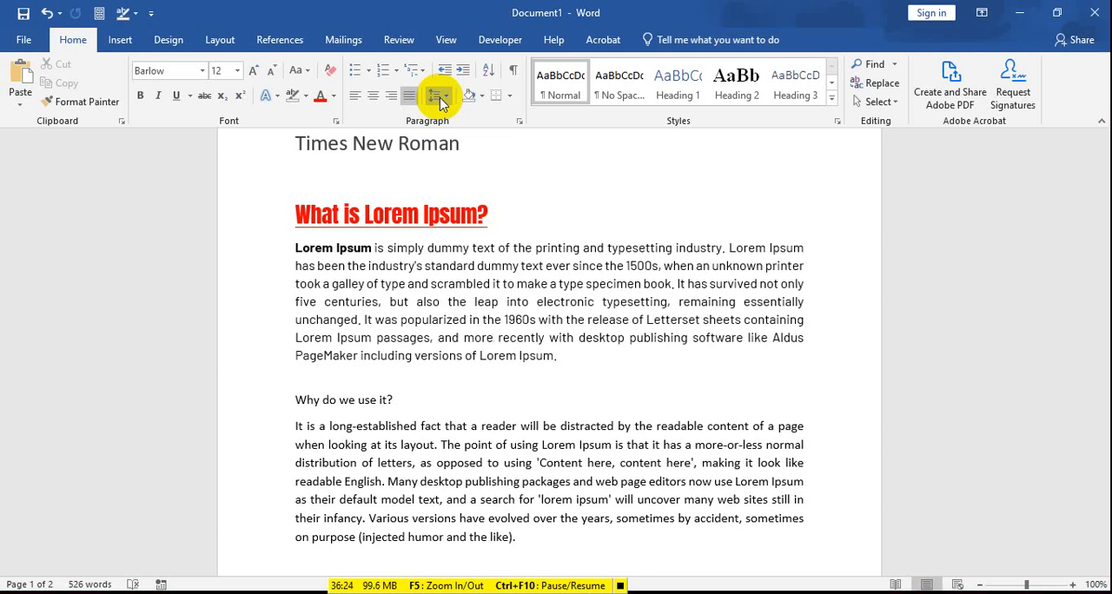
# Step: Toggle bold on the whole paragraph under the "What is Lorem Ipsum?" heading, leaving all its text, including the opening "Lorem Ipsum", non-bold
pyautogui.tripleClick(544, 370)
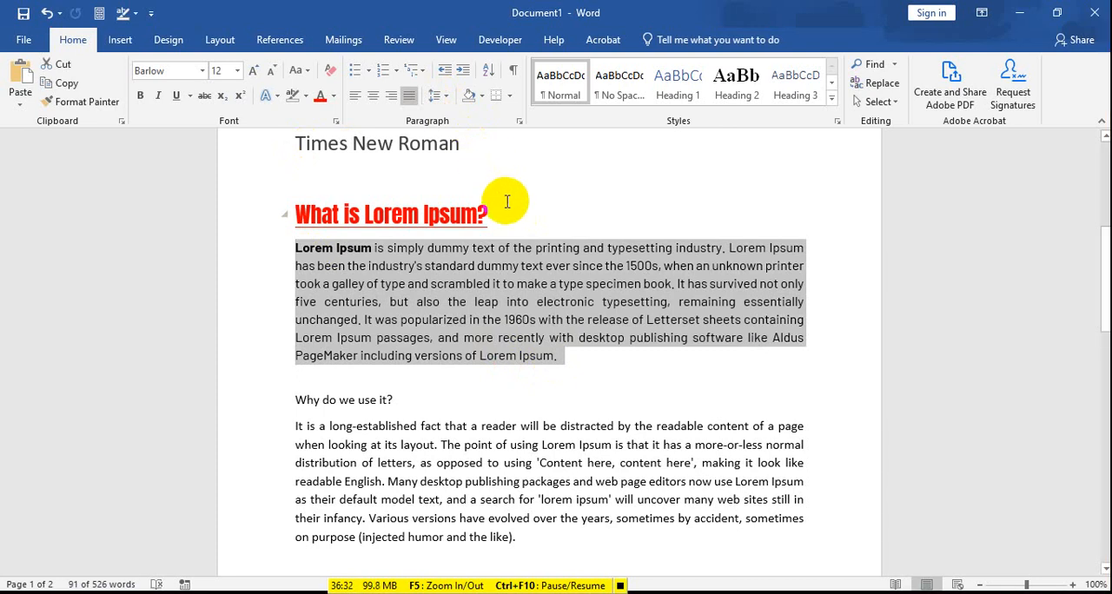
pyautogui.click(437, 99)
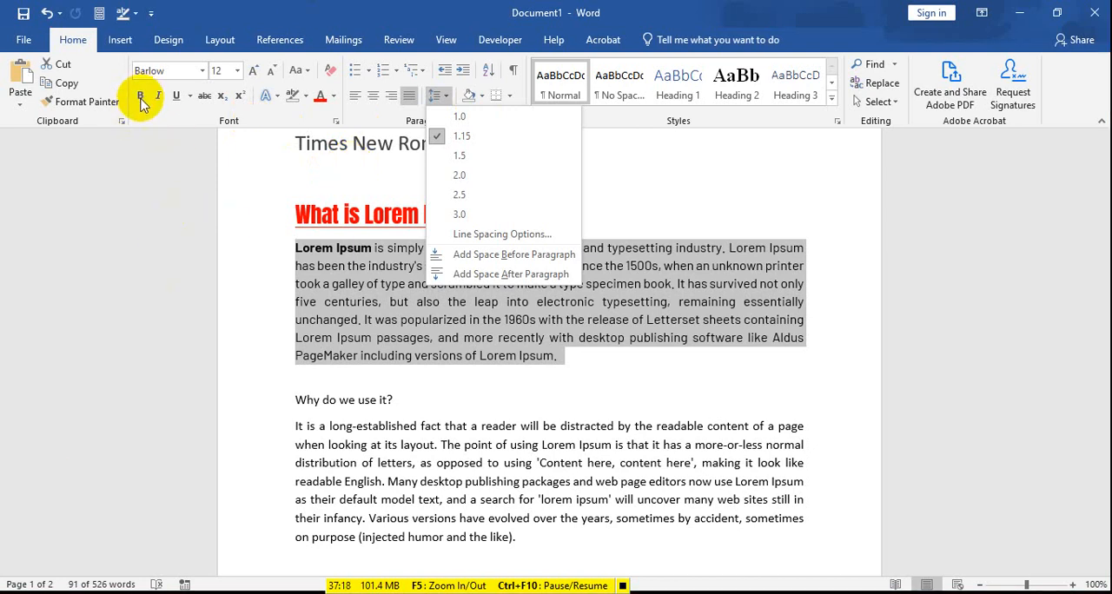
pyautogui.click(357, 271)
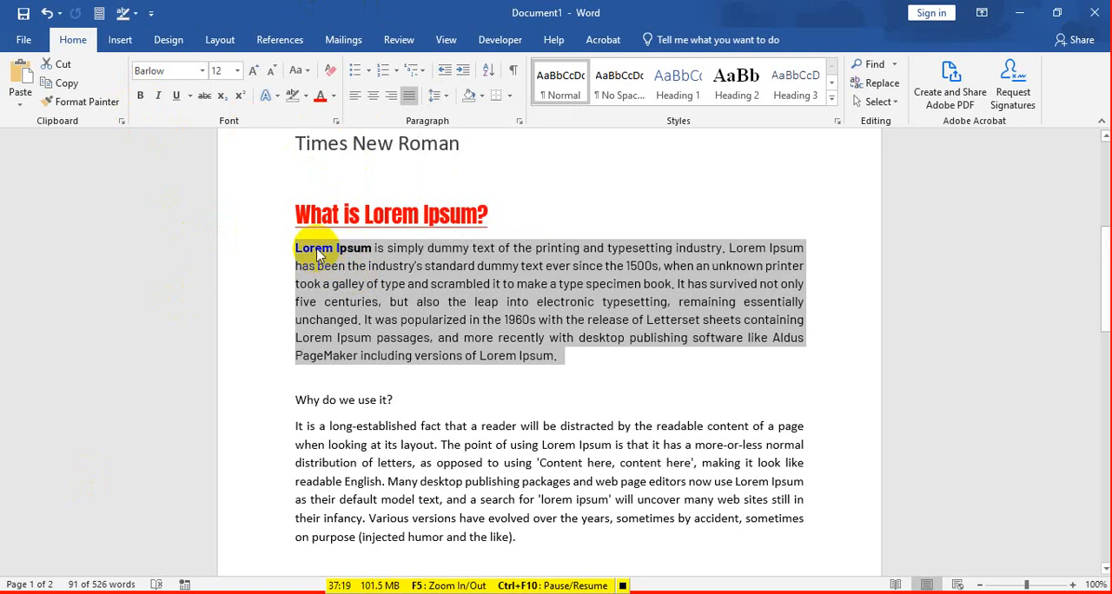
pyautogui.click(141, 98)
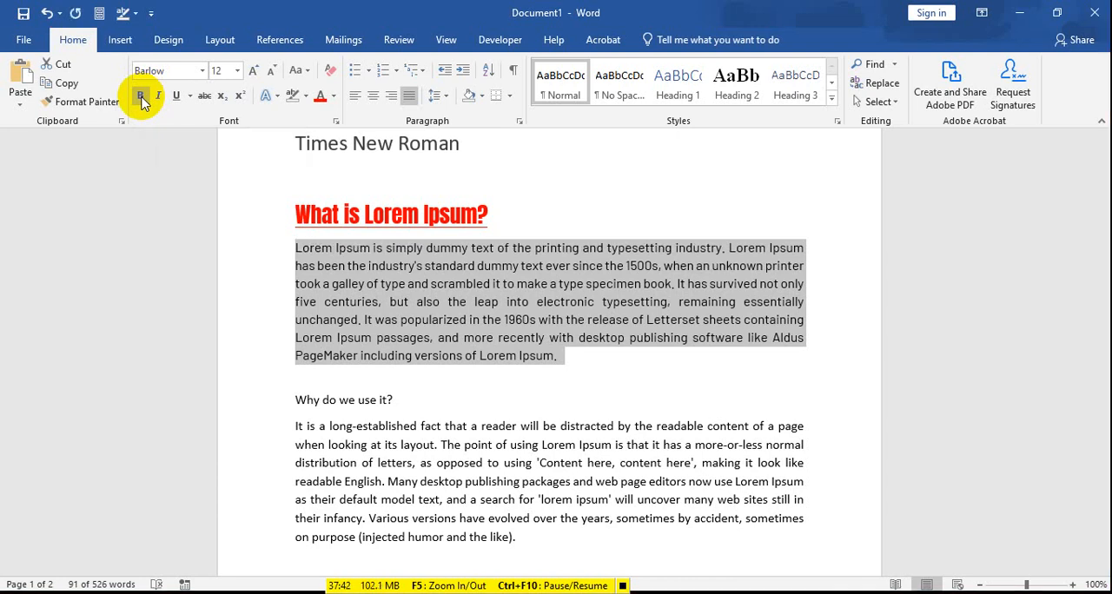
pyautogui.click(143, 99)
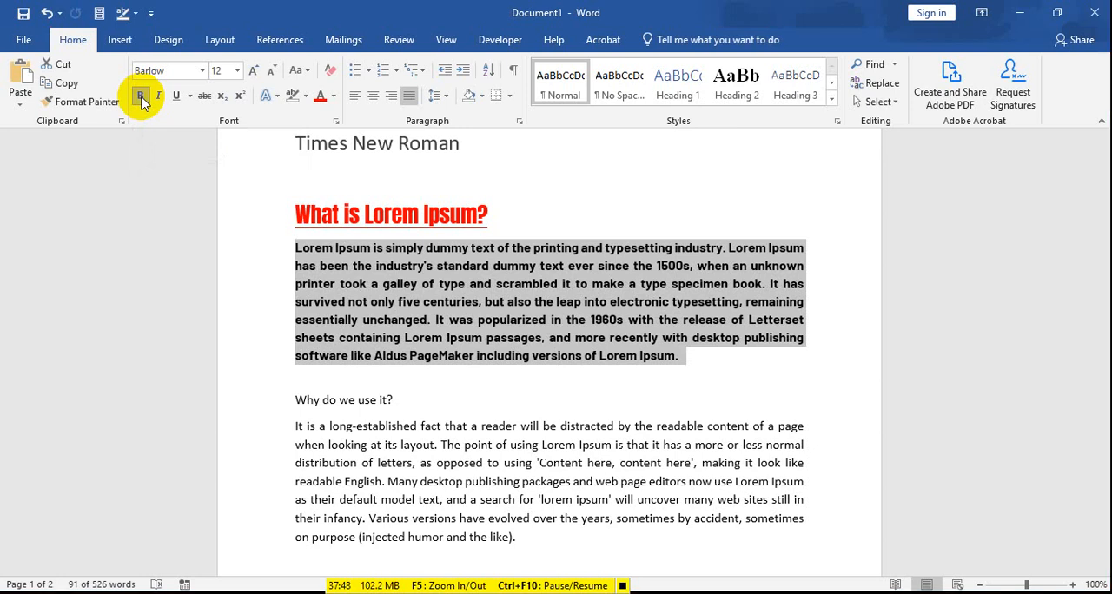
pyautogui.click(140, 98)
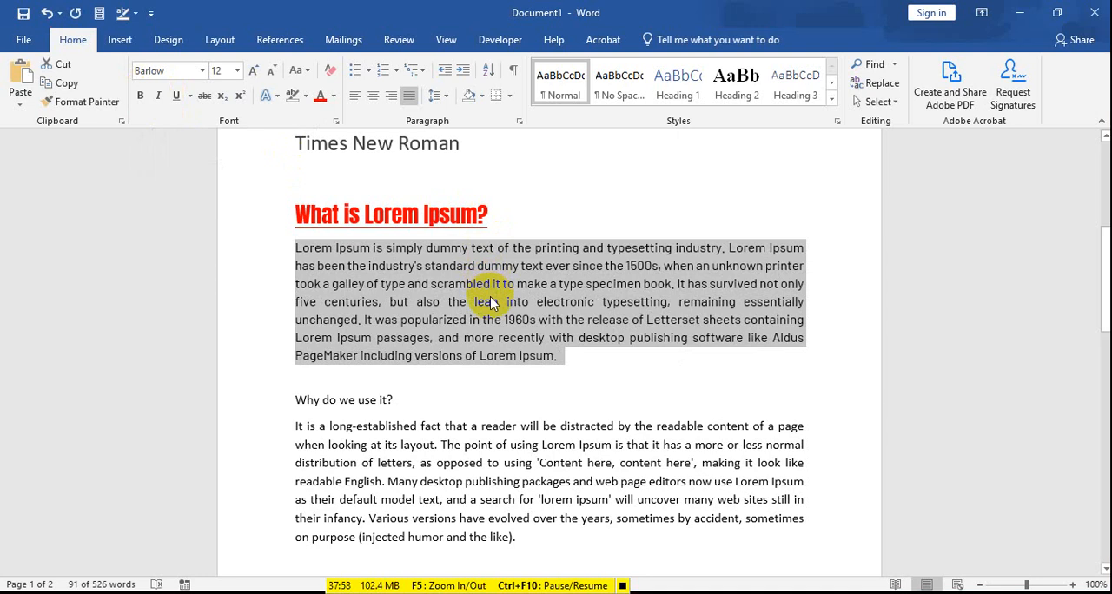
# Step: Italicize the paragraph under the "What is Lorem Ipsum?" heading, and return it to upright text
pyautogui.click(163, 102)
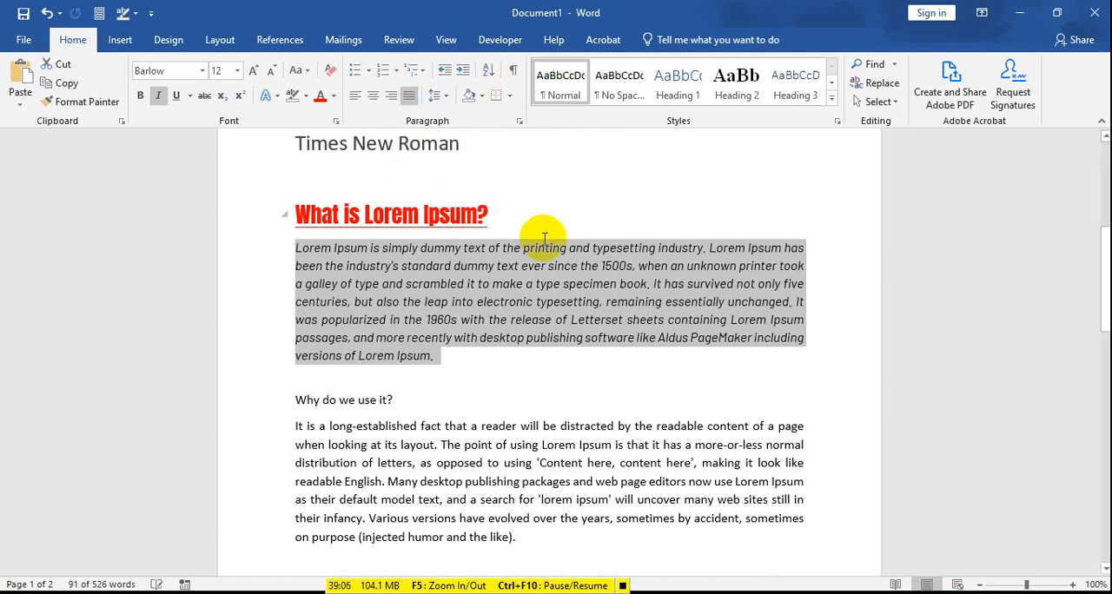
pyautogui.hotkey('ctrl', 'i')
pyautogui.click(574, 357)
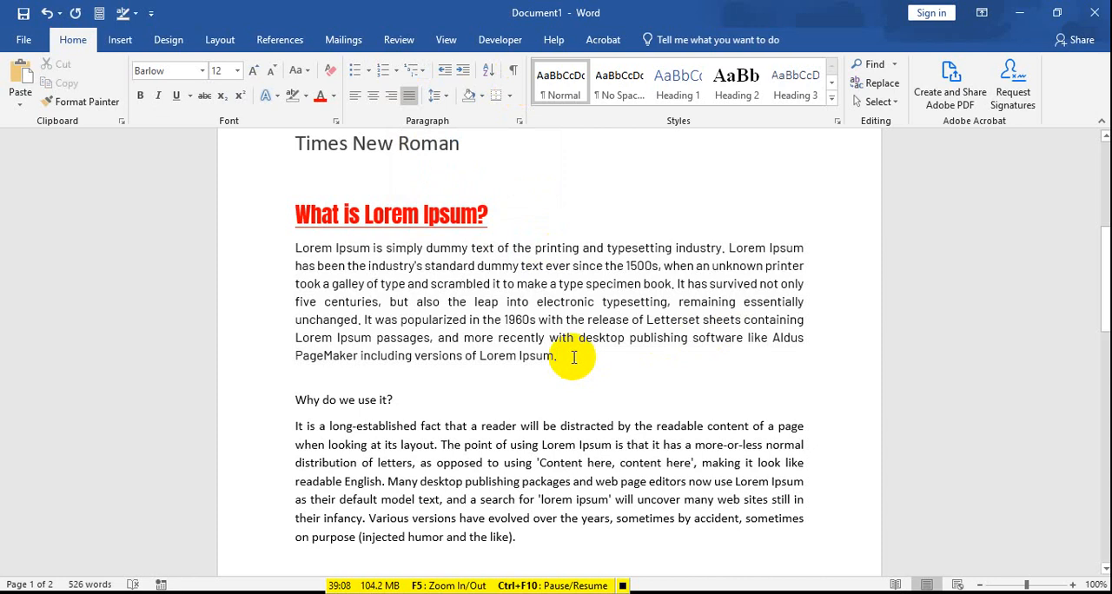
pyautogui.moveTo(295, 248); pyautogui.dragTo(603, 403)
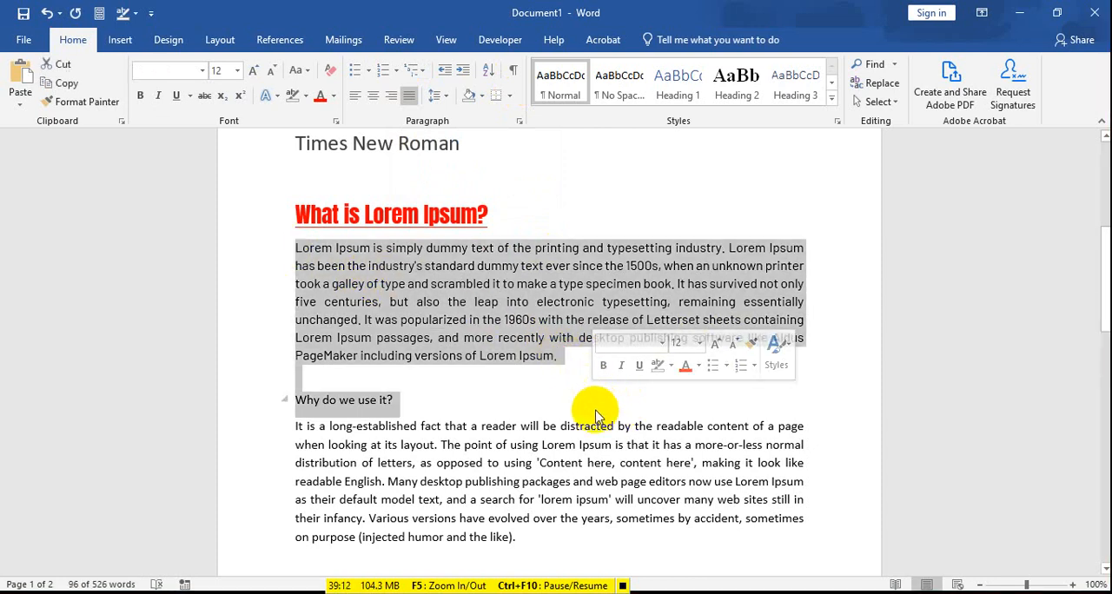
pyautogui.click(547, 341)
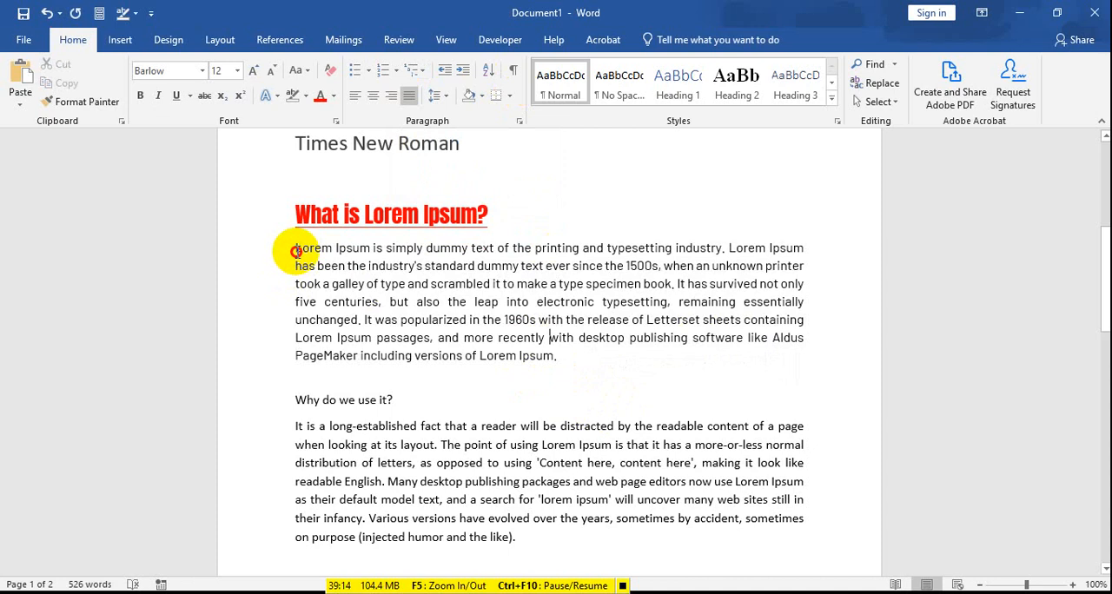
pyautogui.moveTo(296, 252); pyautogui.dragTo(602, 519)
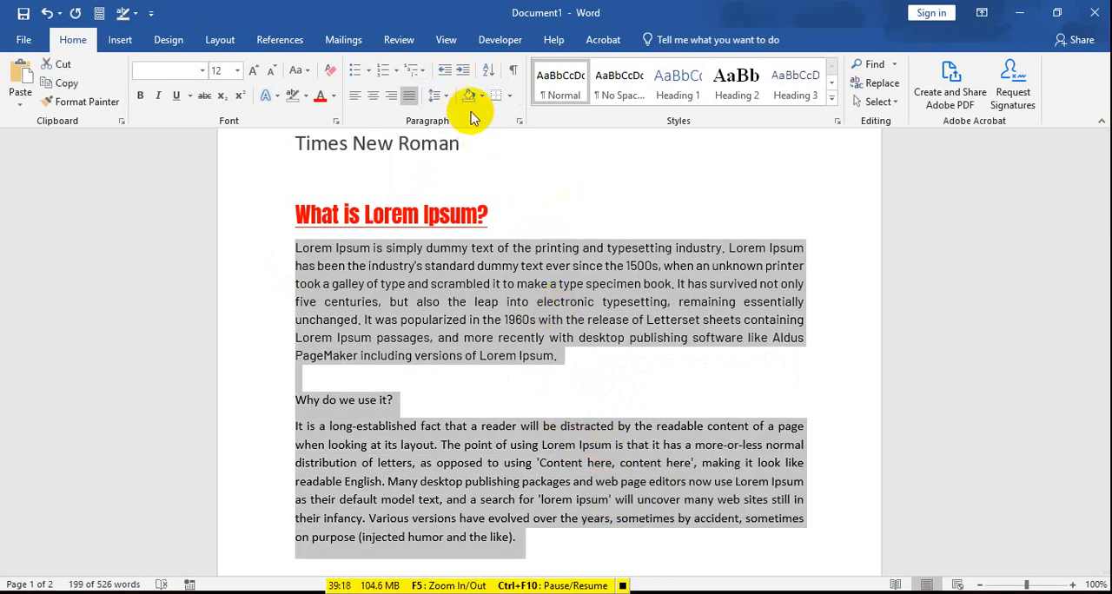
pyautogui.scroll(-2, 486, 278)
pyautogui.scroll(3, 480, 256)
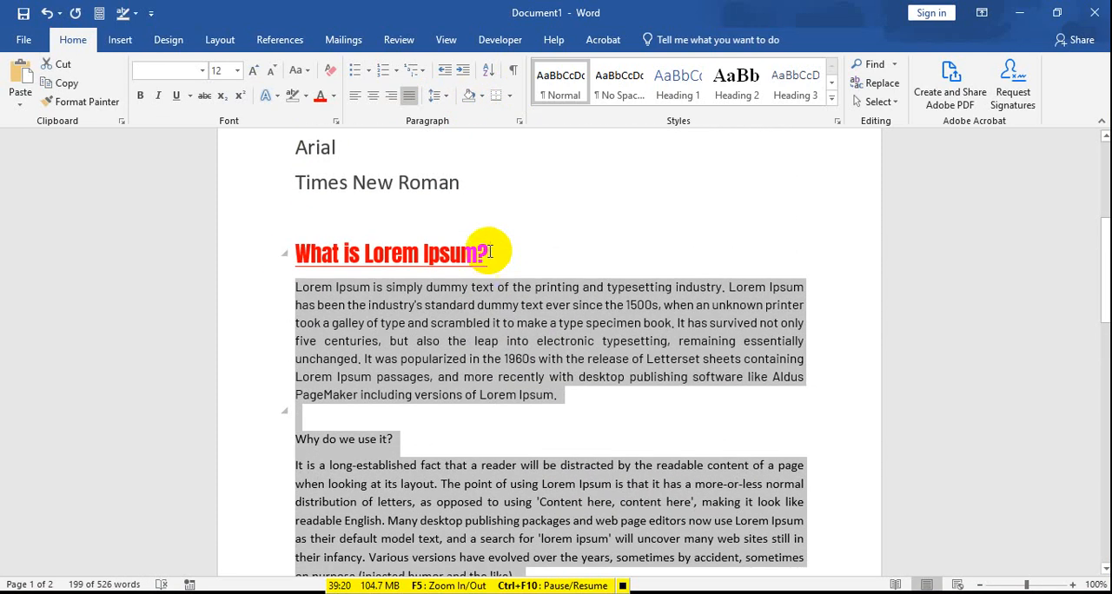
pyautogui.scroll(3, 487, 251)
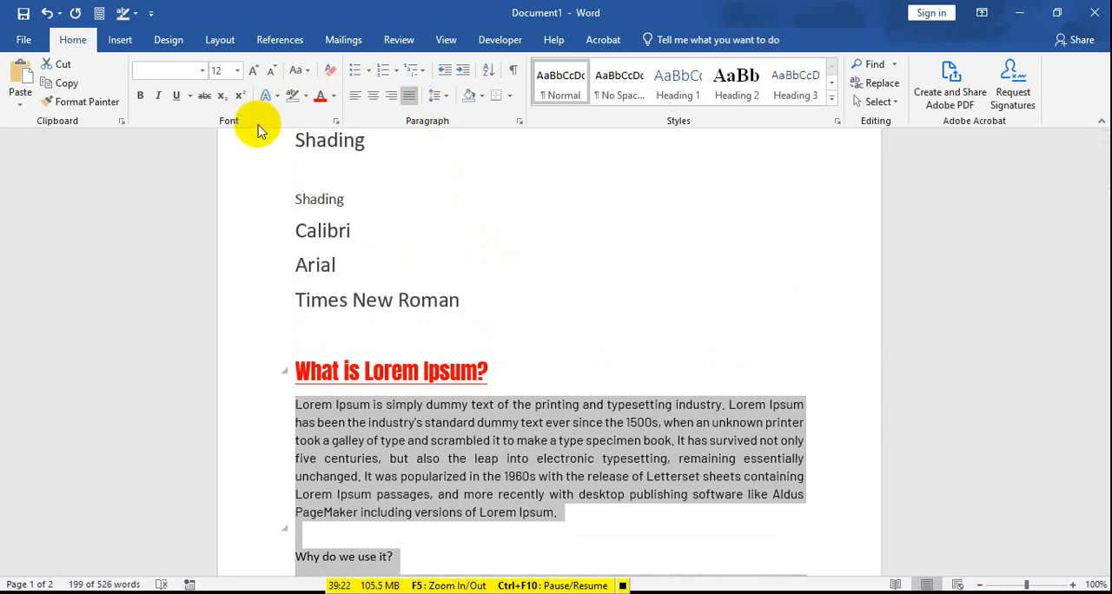
pyautogui.scroll(-3, 308, 188)
pyautogui.scroll(2, 318, 189)
pyautogui.scroll(-3, 355, 196)
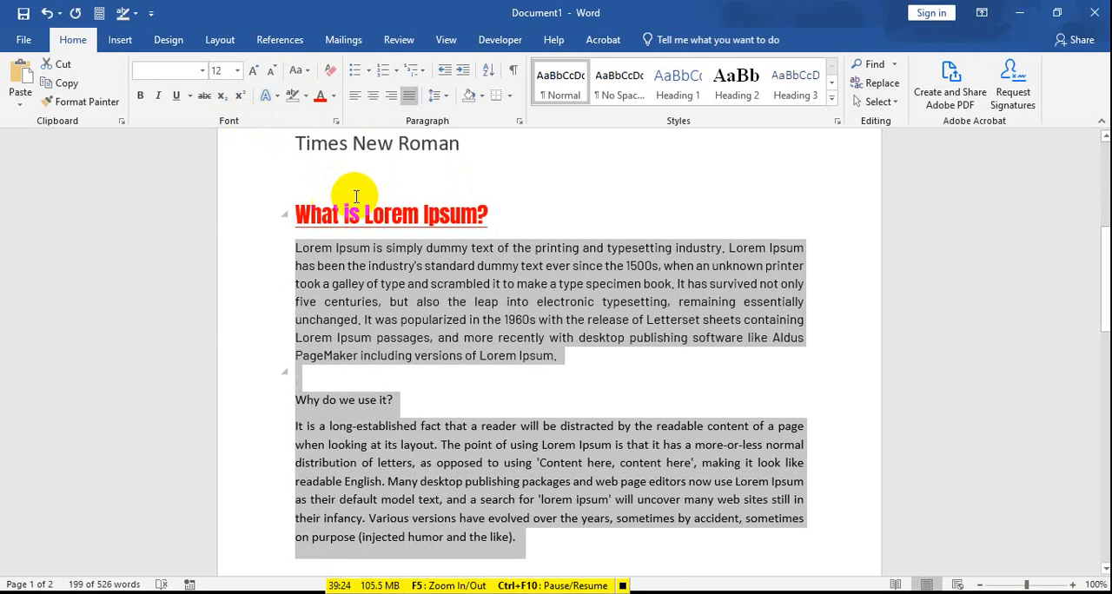
# Step: Increase the font size of the paragraph under "What is Lorem Ipsum?" stepwise to 20
pyautogui.moveTo(294, 250); pyautogui.dragTo(558, 361)
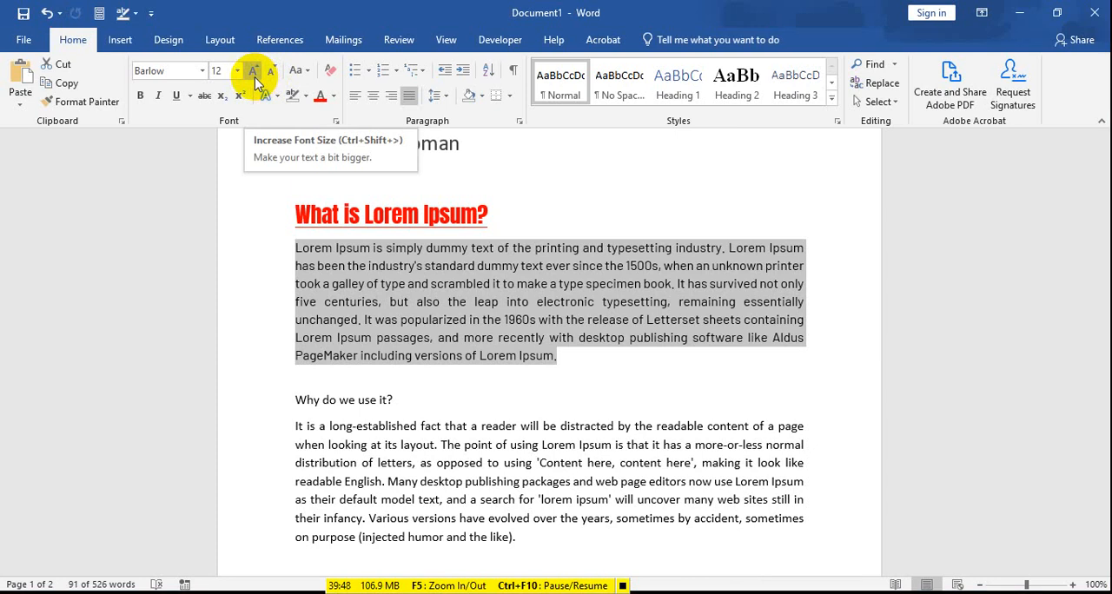
pyautogui.click(253, 72)
pyautogui.click(253, 72)
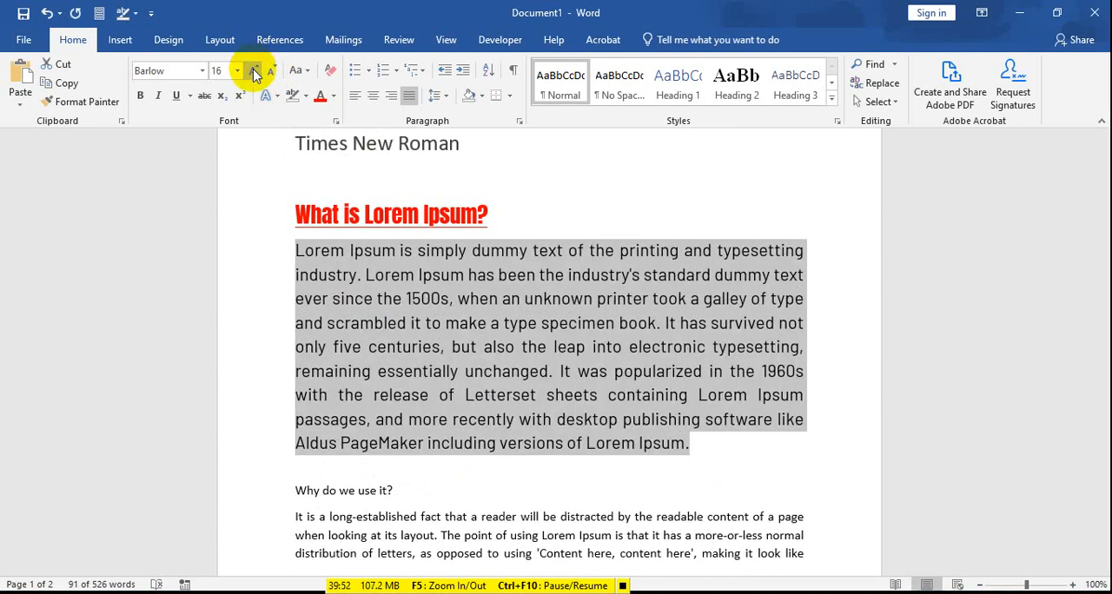
pyautogui.click(254, 72)
pyautogui.click(254, 73)
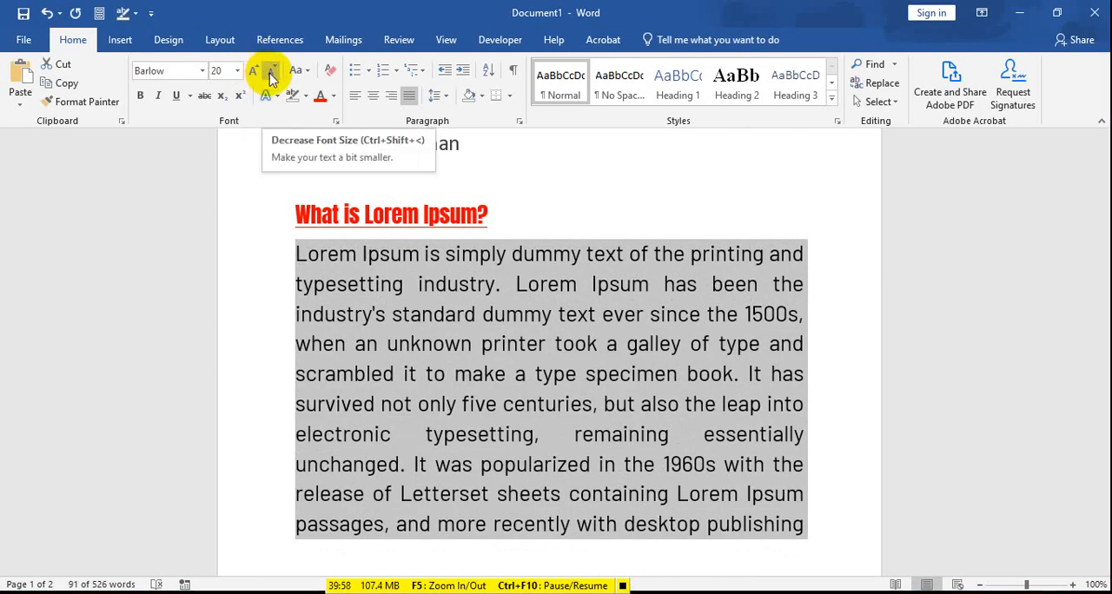
# Step: Decrease the font size of the selected Lorem Ipsum paragraph stepwise down to 1
pyautogui.click(272, 77)
pyautogui.click(272, 77)
pyautogui.click(272, 78)
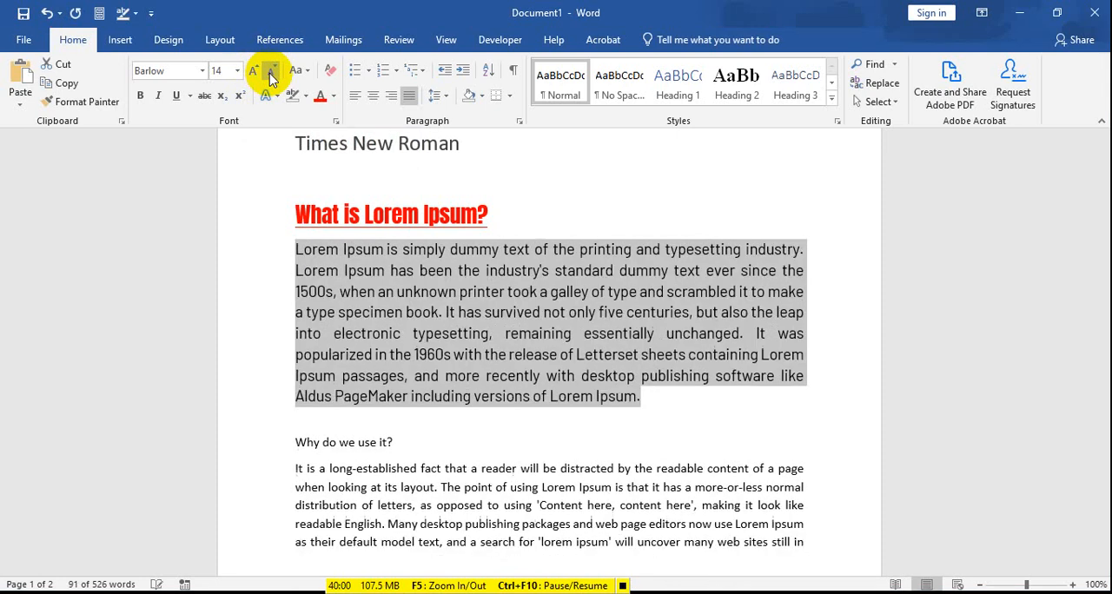
pyautogui.click(272, 77)
pyautogui.click(272, 78)
pyautogui.click(272, 77)
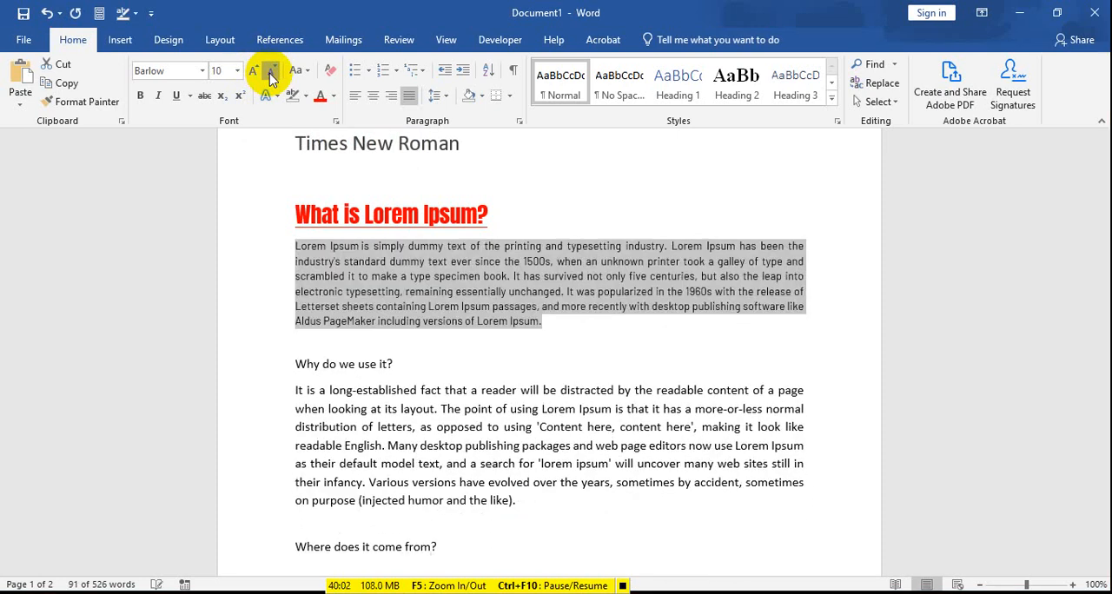
pyautogui.click(272, 77)
pyautogui.click(272, 77)
pyautogui.click(272, 78)
pyautogui.click(272, 78)
pyautogui.click(272, 78)
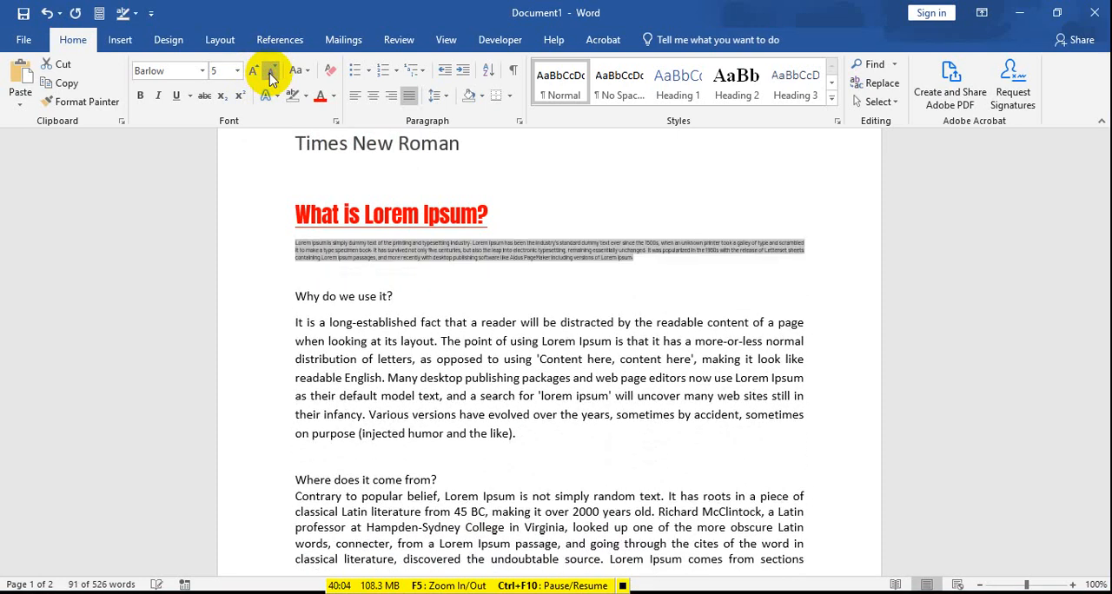
pyautogui.click(272, 77)
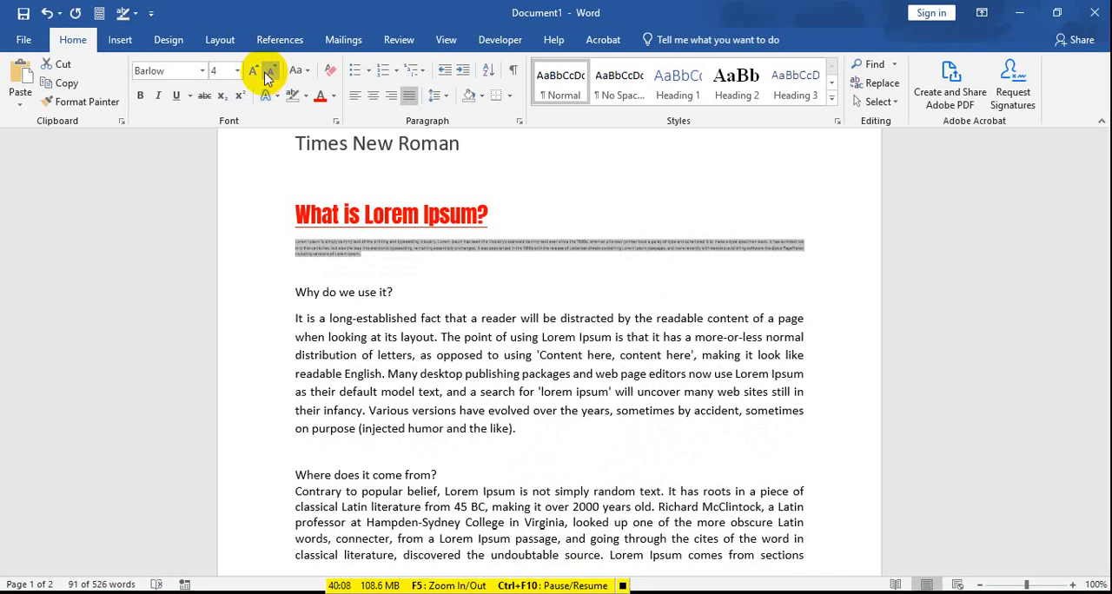
pyautogui.click(267, 78)
pyautogui.click(268, 78)
pyautogui.click(267, 78)
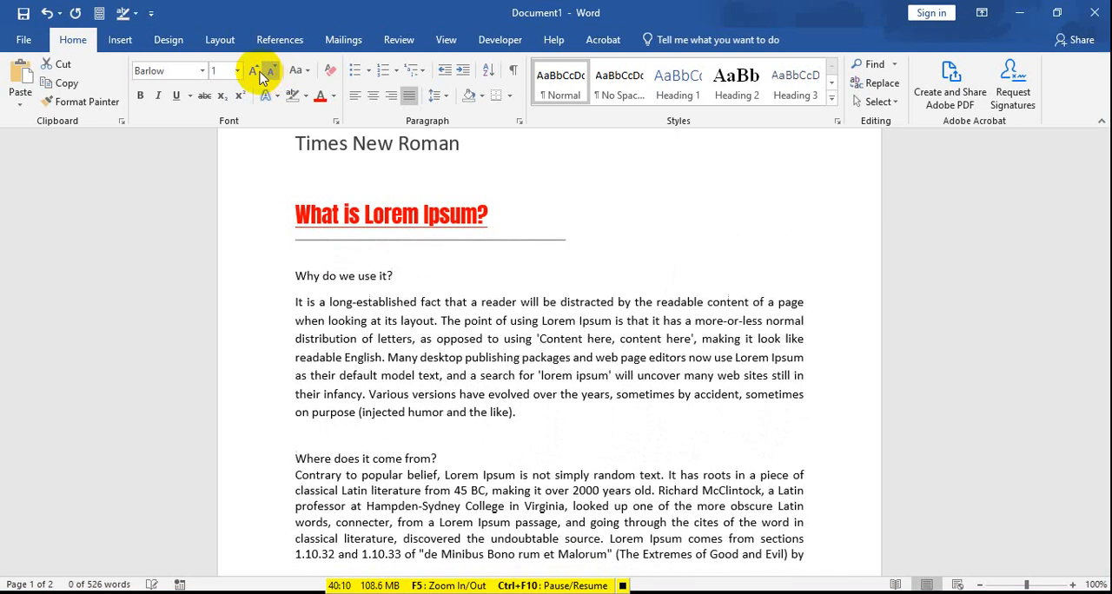
# Step: Increase the font size of the selected Lorem Ipsum paragraph stepwise to 12
pyautogui.click(253, 77)
pyautogui.click(253, 76)
pyautogui.click(253, 77)
pyautogui.click(253, 76)
pyautogui.click(253, 76)
pyautogui.click(252, 72)
pyautogui.click(252, 72)
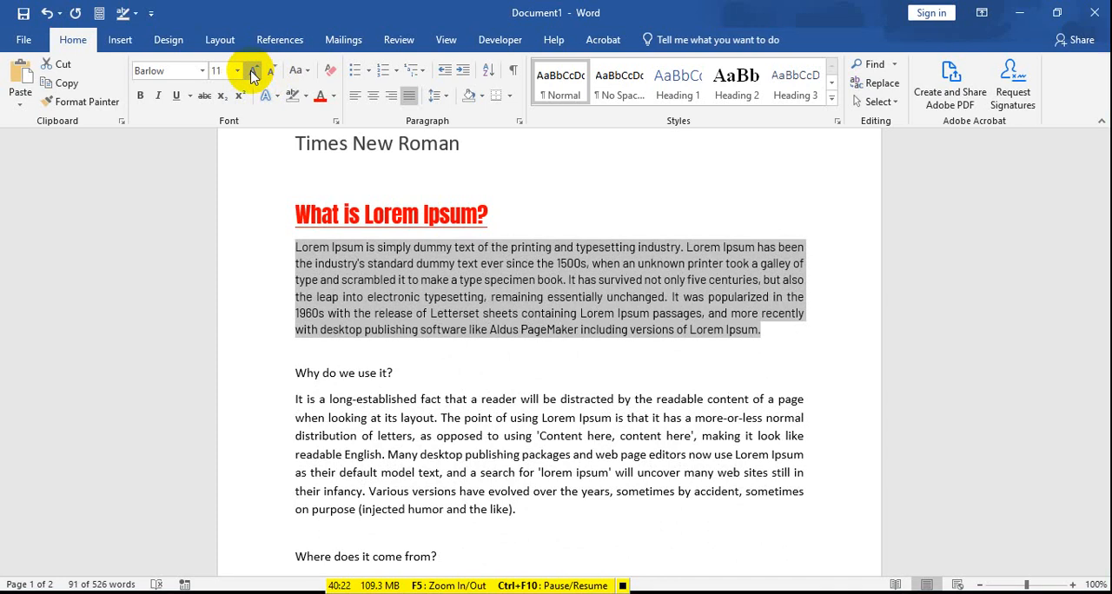
pyautogui.click(253, 72)
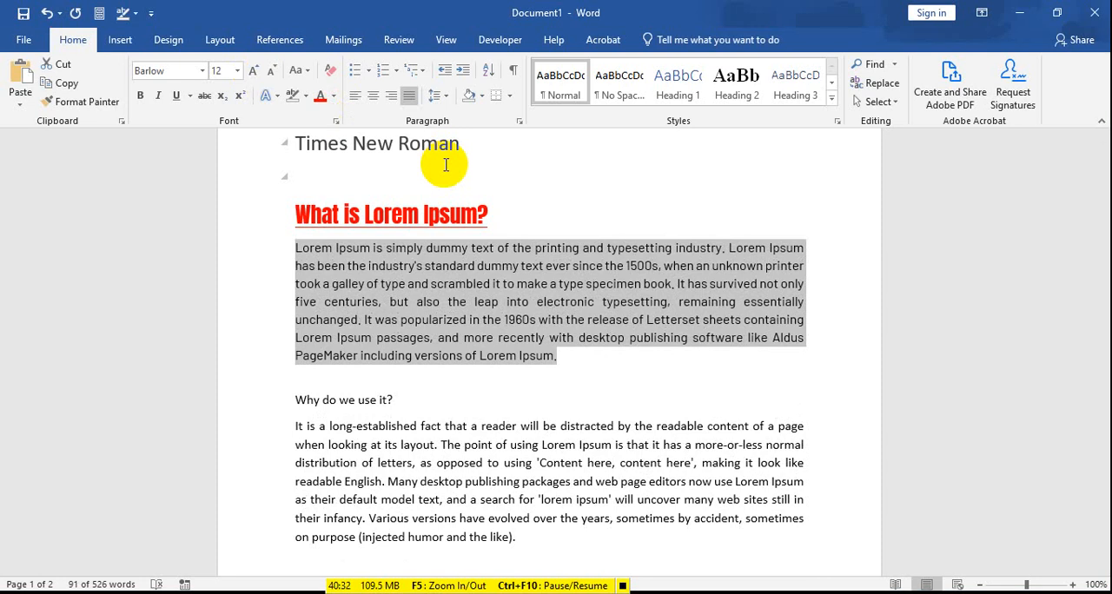
pyautogui.click(475, 279)
pyautogui.moveTo(294, 214); pyautogui.dragTo(499, 224)
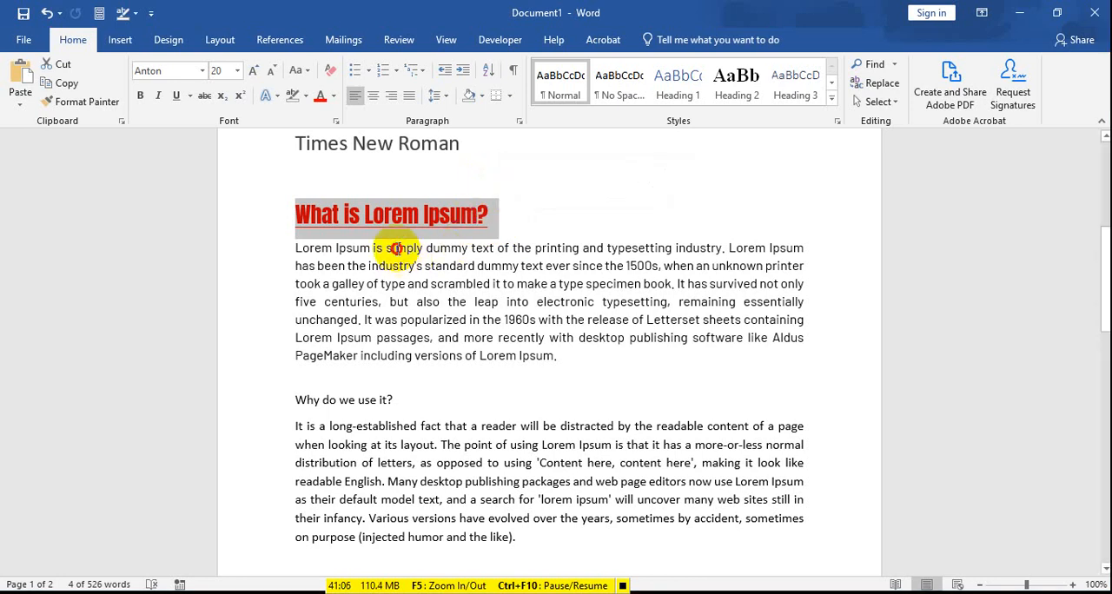
pyautogui.click(300, 248)
pyautogui.moveTo(294, 247); pyautogui.dragTo(641, 359)
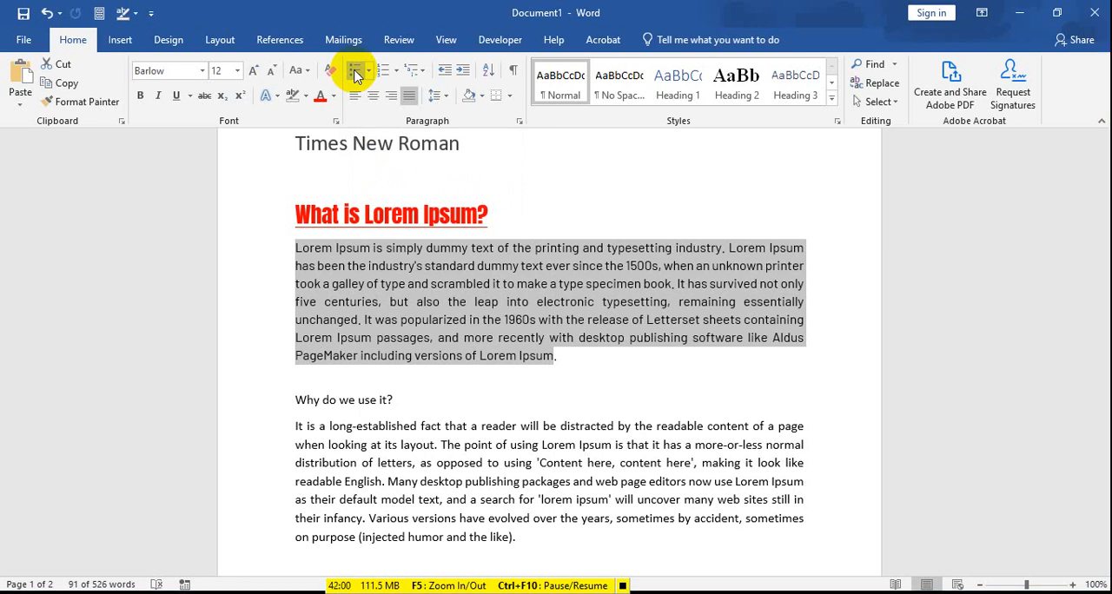
# Step: Delete the empty line between the two "Shading" lines near the start of the document
pyautogui.scroll(4, 484, 340)
pyautogui.click(417, 219)
pyautogui.scroll(3, 402, 245)
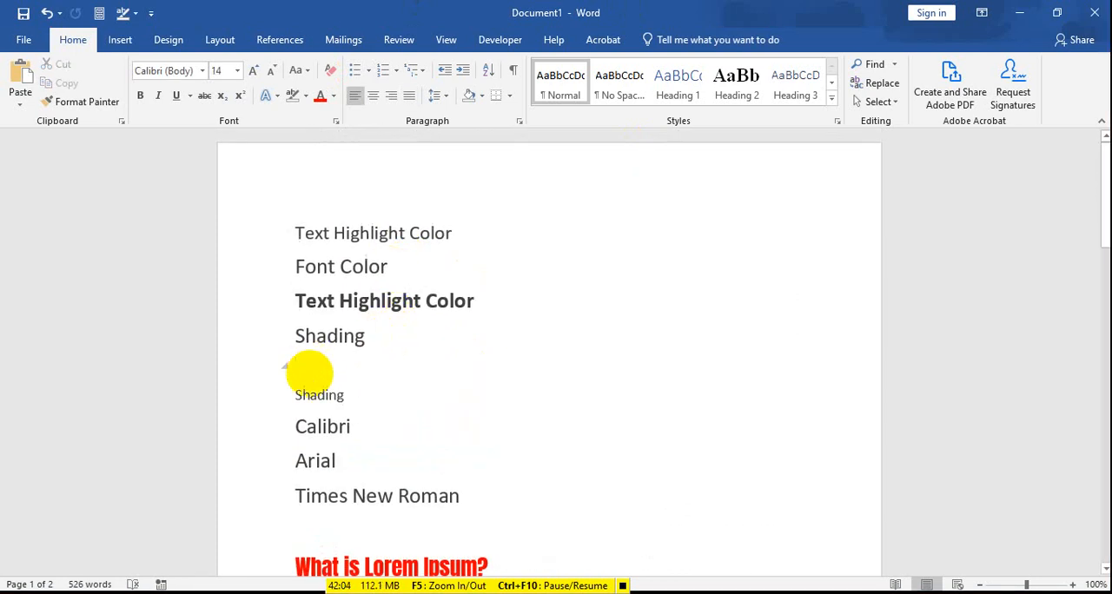
pyautogui.press('BackSpace')
# Step: Set the font size of all lines from the first "Text Highlight Color" through "Times New Roman" to 20
pyautogui.keyDown('shift'); pyautogui.click(463, 469); pyautogui.keyUp('shift')
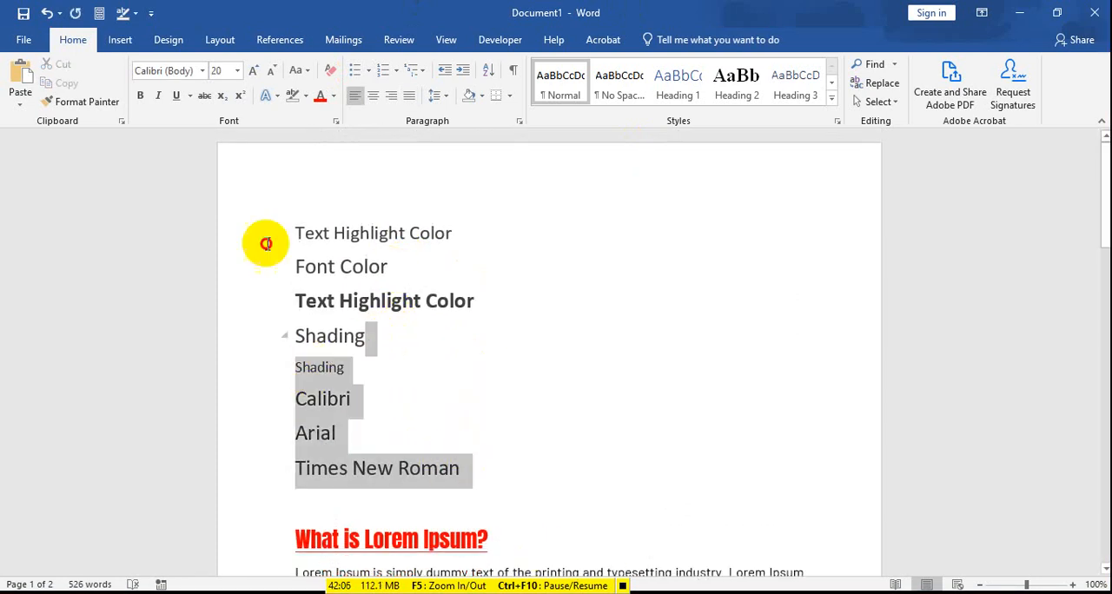
pyautogui.keyDown('shift'); pyautogui.click(266, 243); pyautogui.keyUp('shift')
pyautogui.click(237, 70)
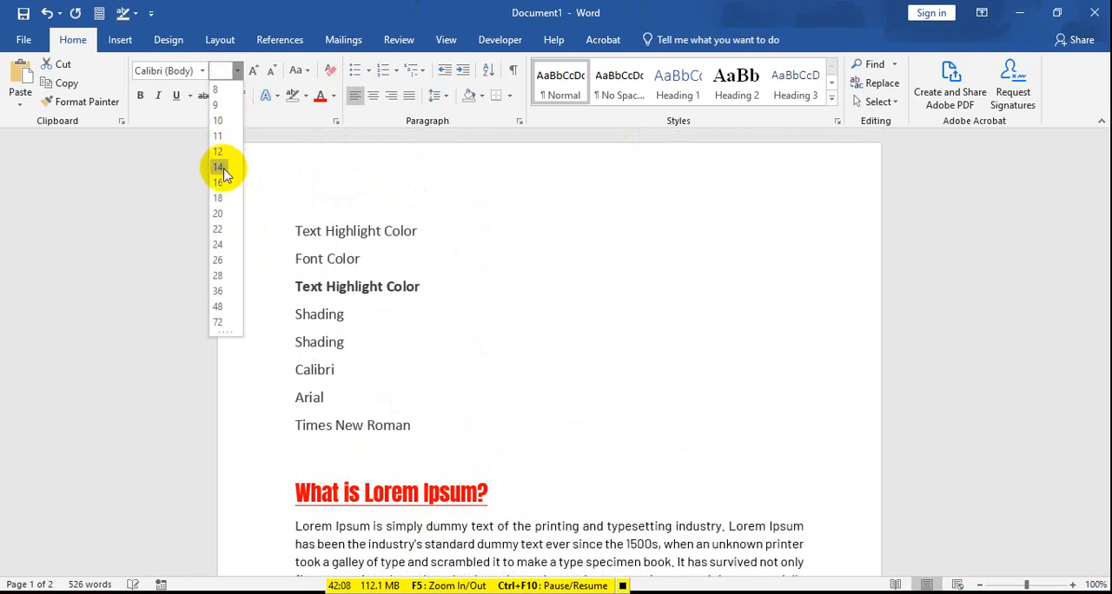
pyautogui.click(213, 214)
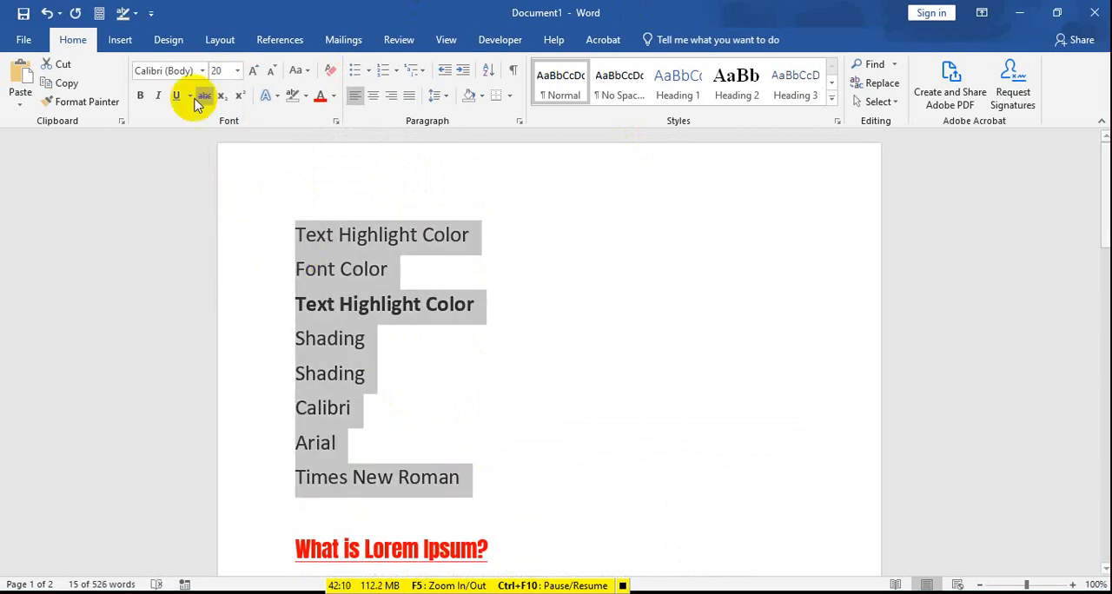
# Step: Remove bold from the selected lines so the second "Text Highlight Color" matches the others
pyautogui.click(140, 95)
pyautogui.click(139, 96)
pyautogui.click(367, 311)
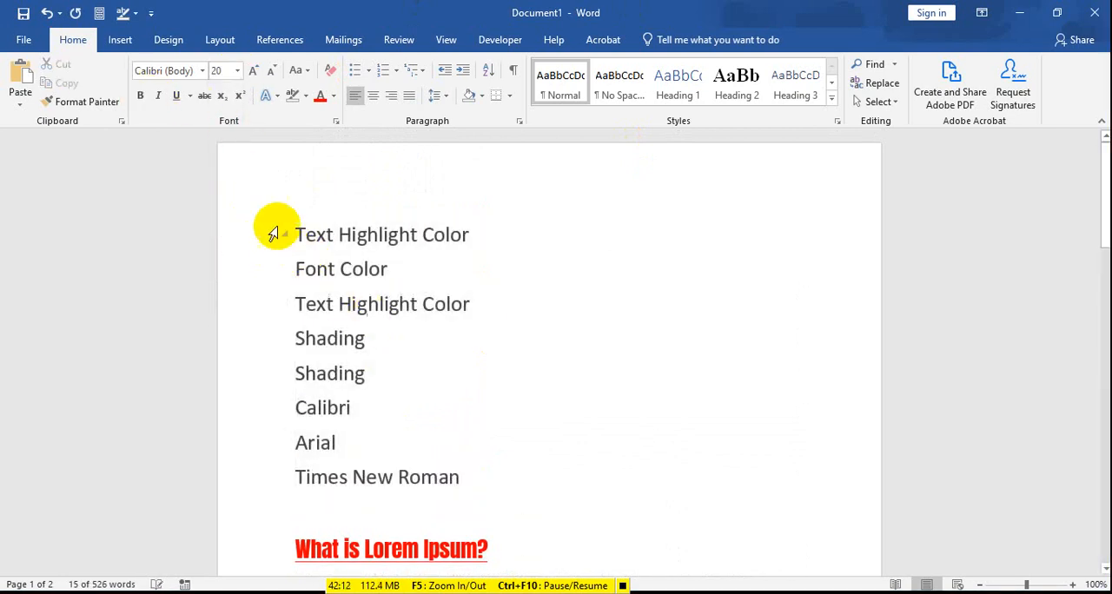
# Step: Turn the lines from the first "Text Highlight Color" through "Times New Roman" into a bulleted list with hollow circle bullets
pyautogui.moveTo(277, 234); pyautogui.dragTo(463, 475)
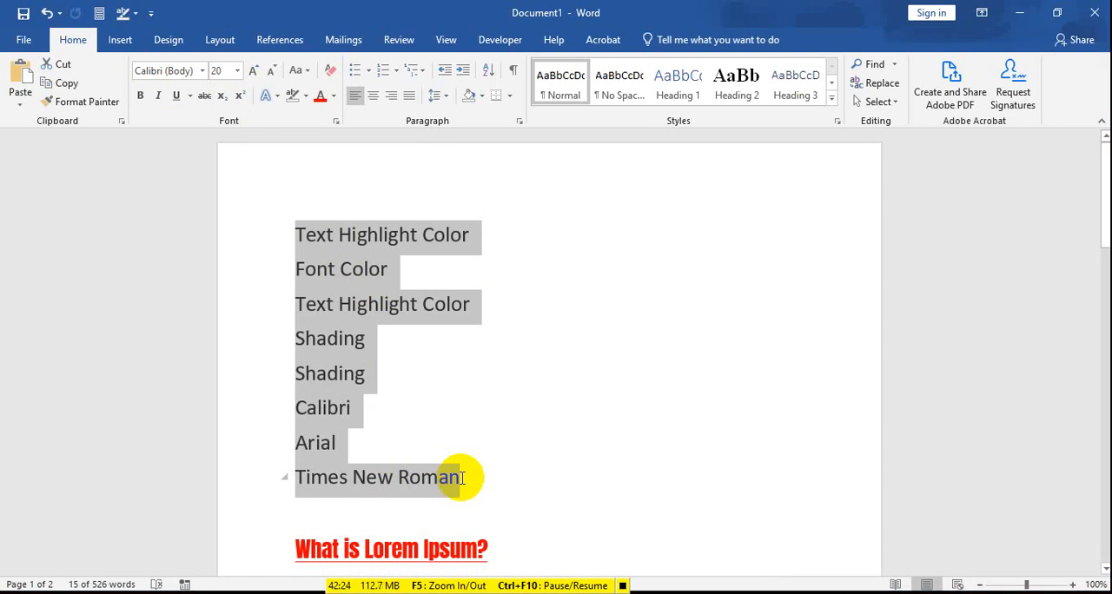
pyautogui.click(354, 74)
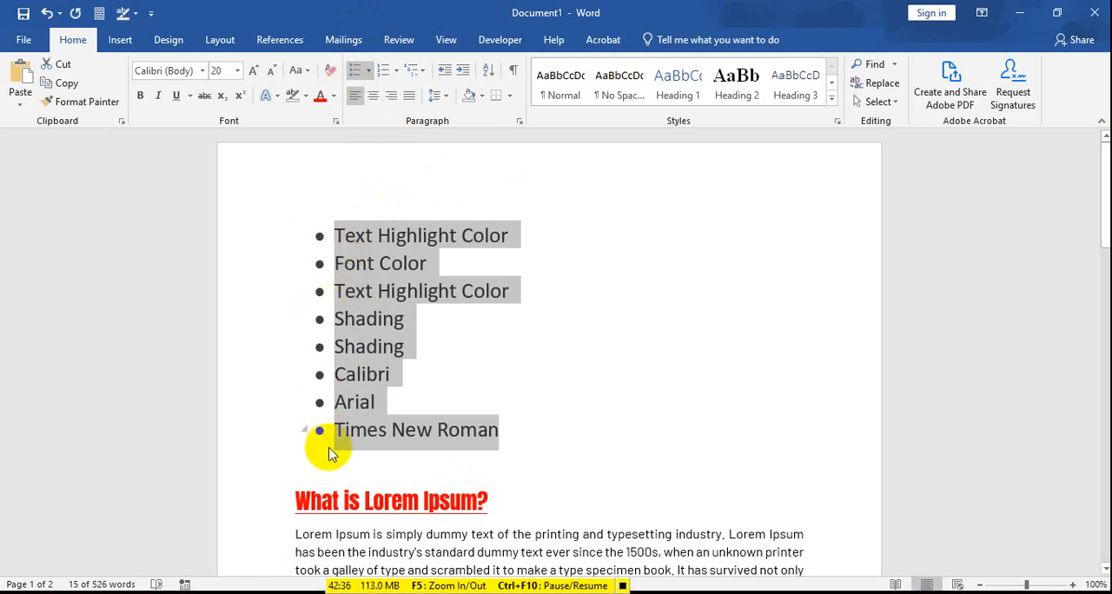
pyautogui.click(369, 76)
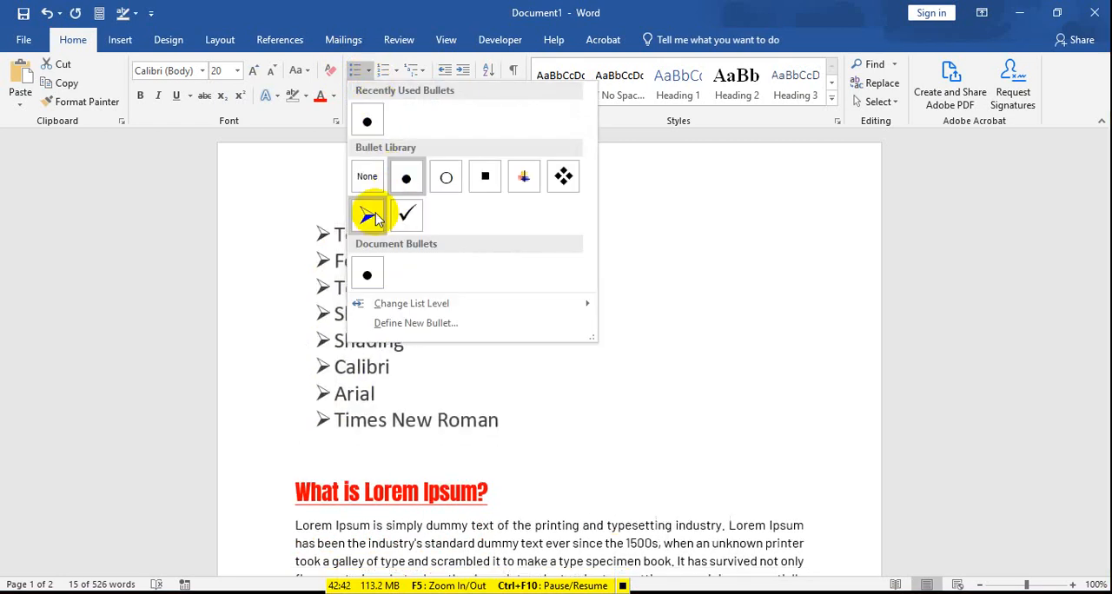
pyautogui.click(448, 182)
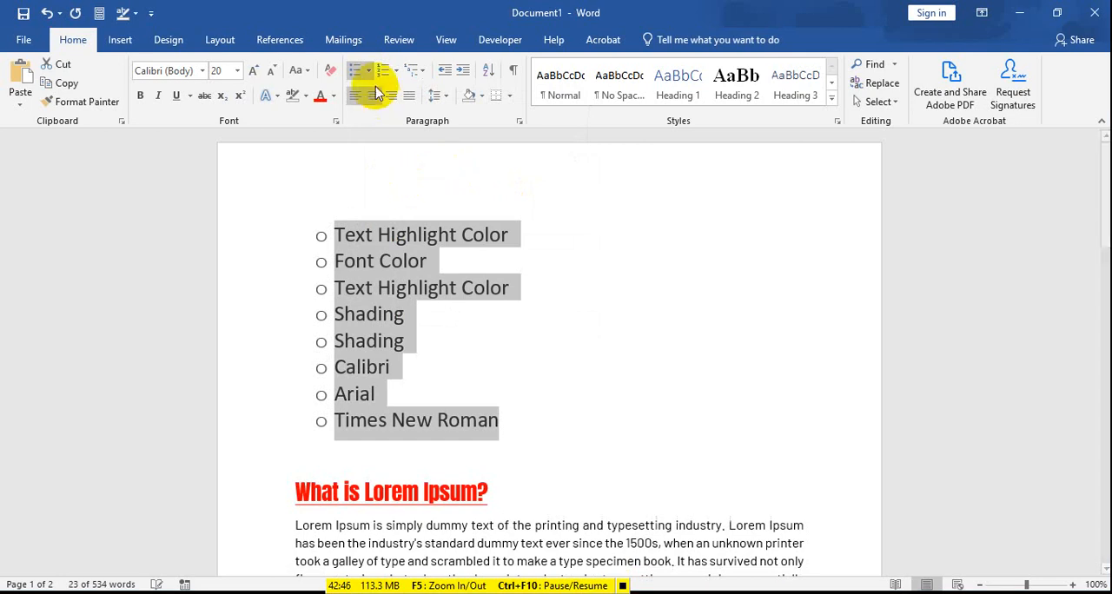
# Step: Try filled square, multicolored cross and four-diamond bullets in succession on the selected list
pyautogui.click(369, 74)
pyautogui.click(489, 174)
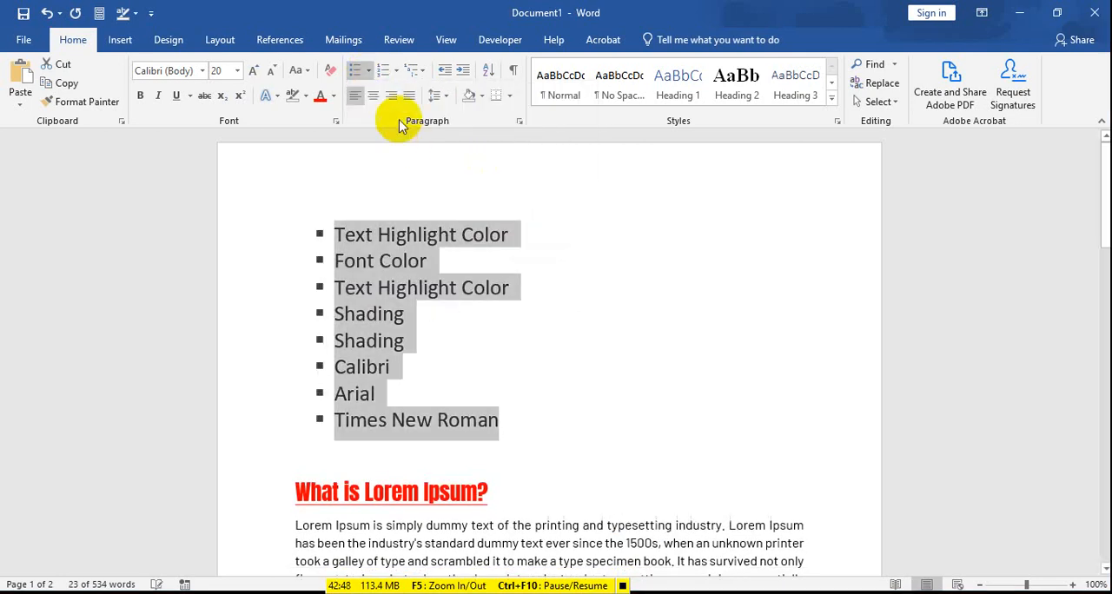
pyautogui.click(369, 70)
pyautogui.click(524, 174)
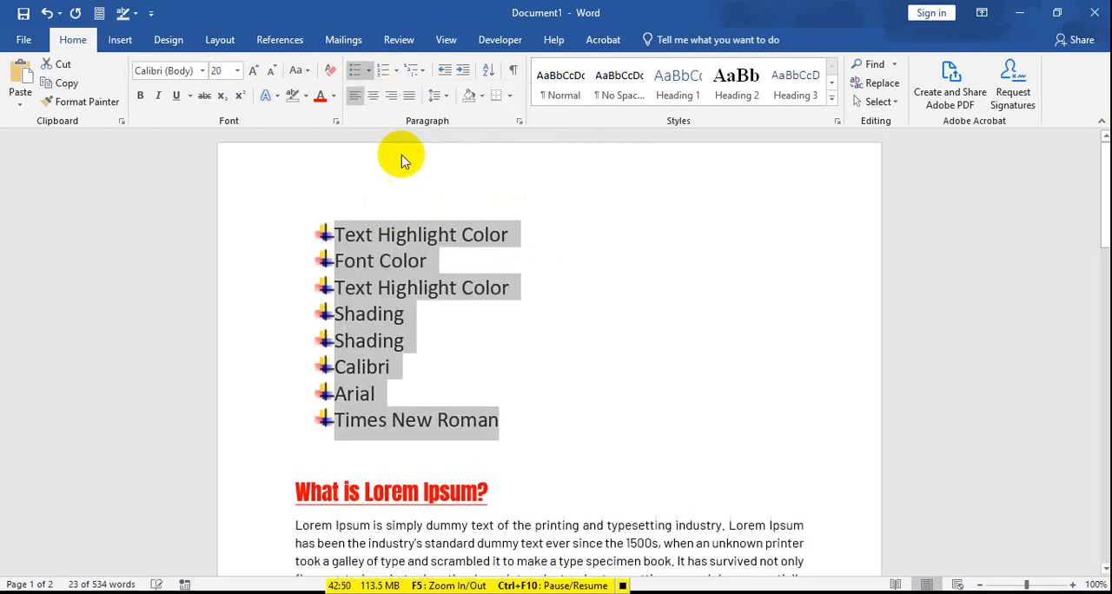
pyautogui.click(368, 71)
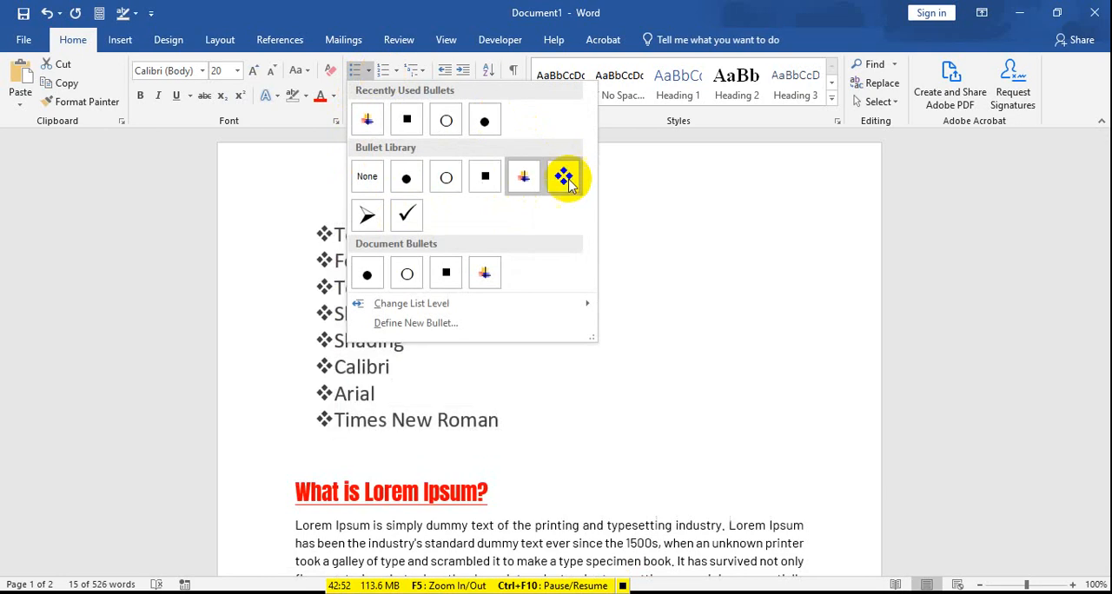
pyautogui.click(565, 178)
# Step: Try arrowhead and check mark bullets on the selected list, ending with filled round bullets
pyautogui.click(369, 70)
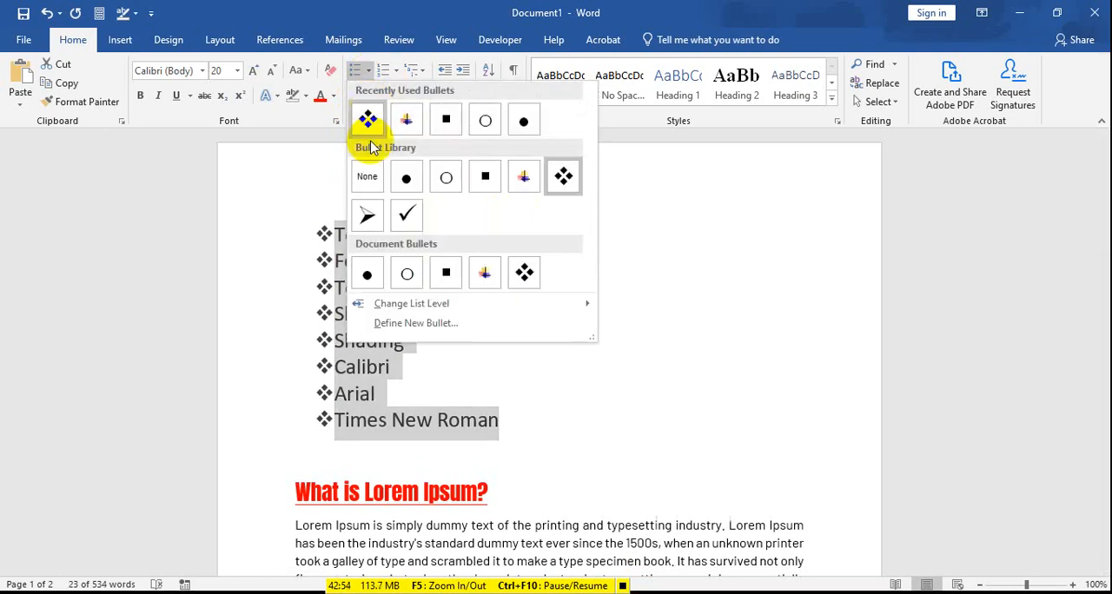
pyautogui.click(366, 214)
pyautogui.click(369, 70)
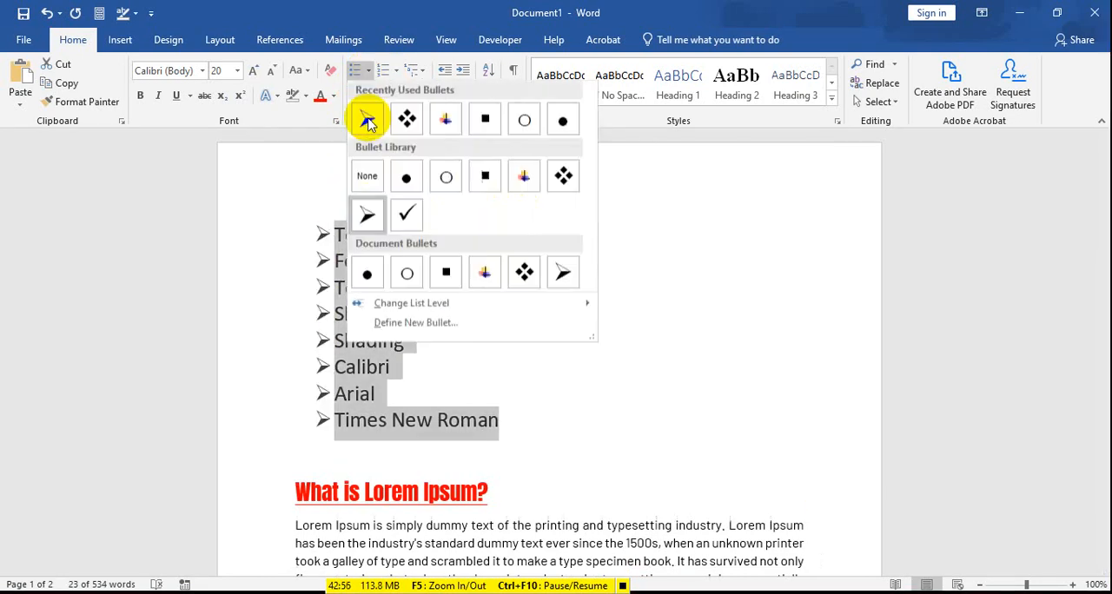
pyautogui.click(407, 215)
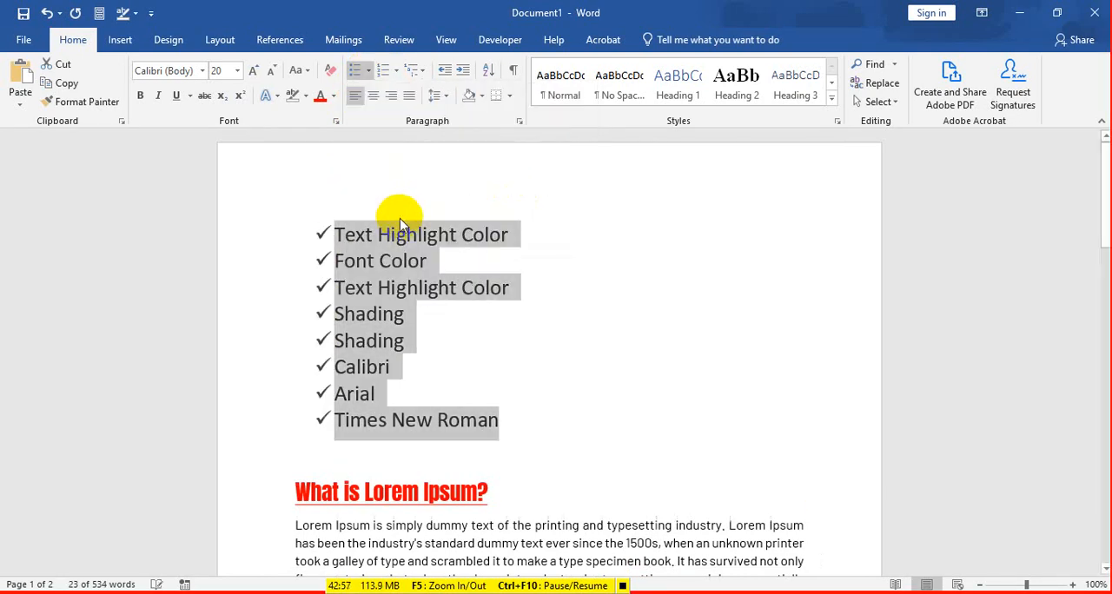
pyautogui.click(369, 75)
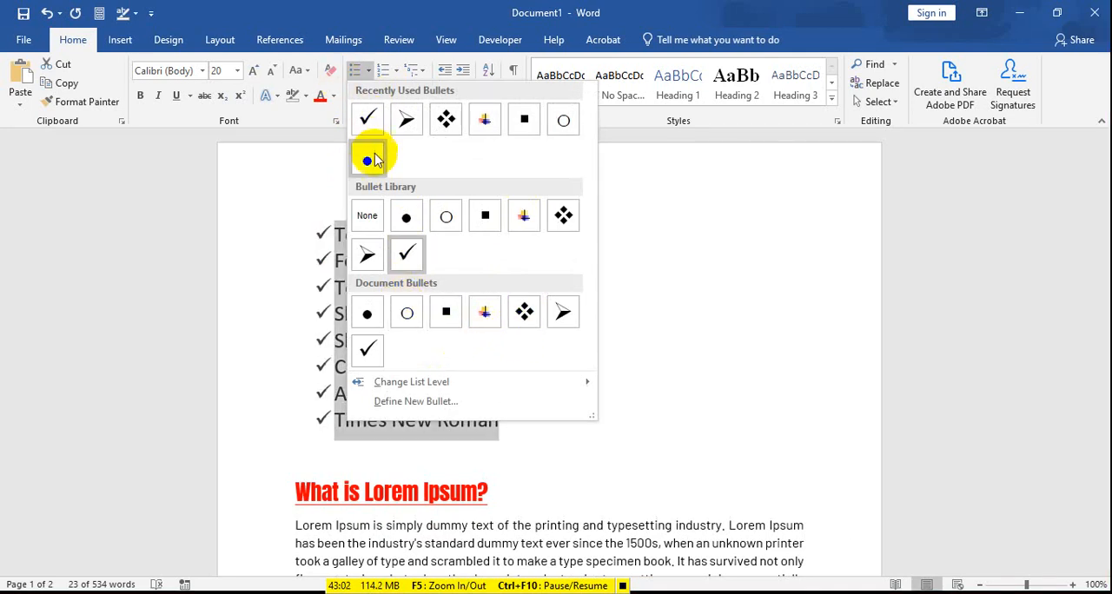
pyautogui.click(368, 159)
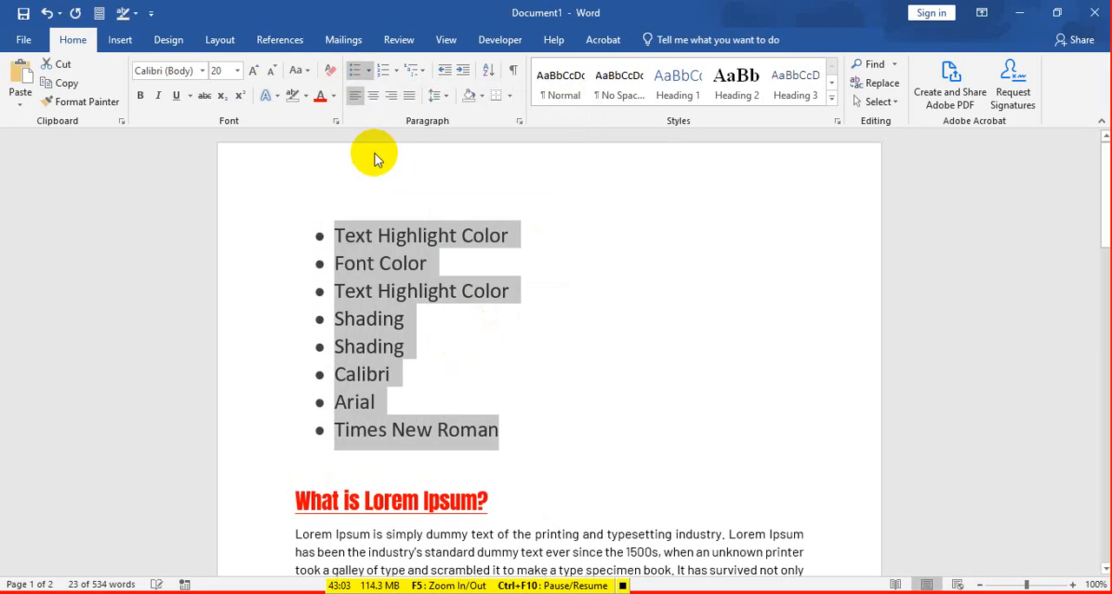
# Step: Convert the bulleted lines to a numbered list and add an empty item after "Times New Roman"
pyautogui.click(383, 74)
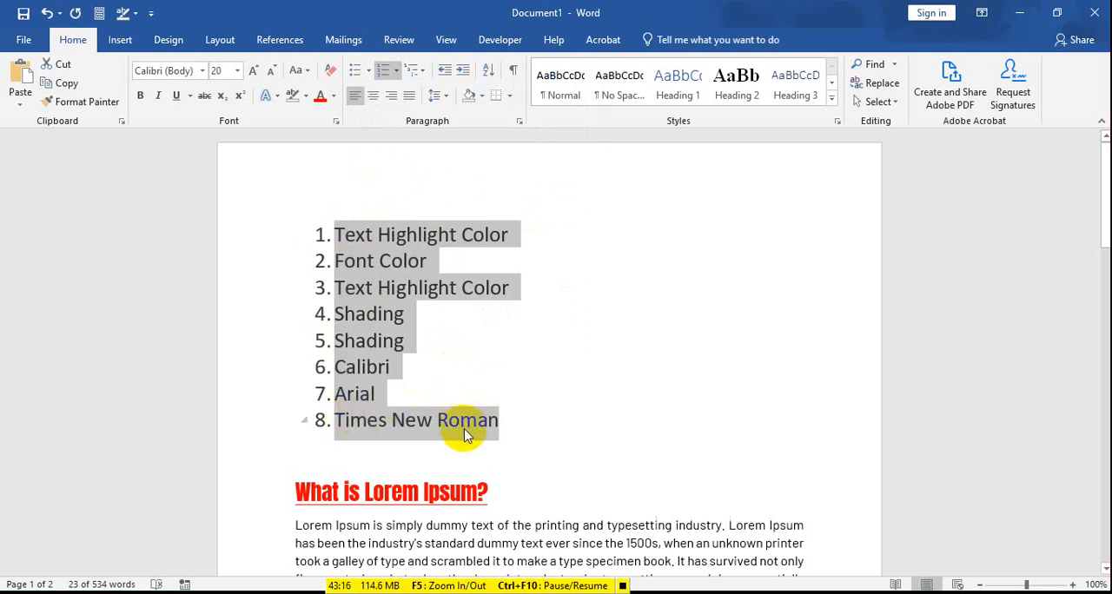
pyautogui.click(494, 421)
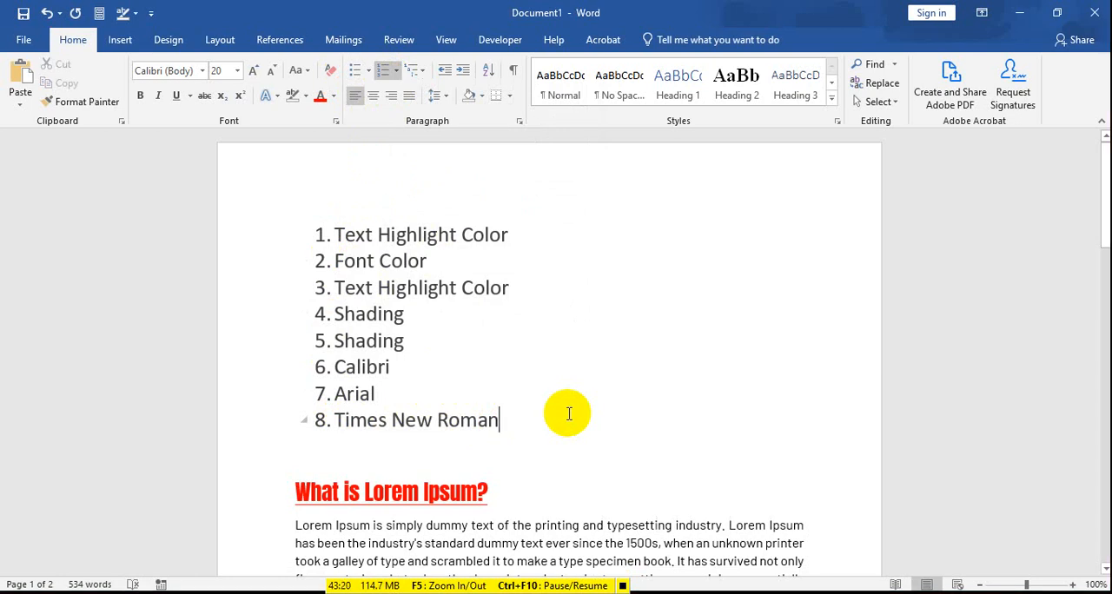
pyautogui.press('Return')
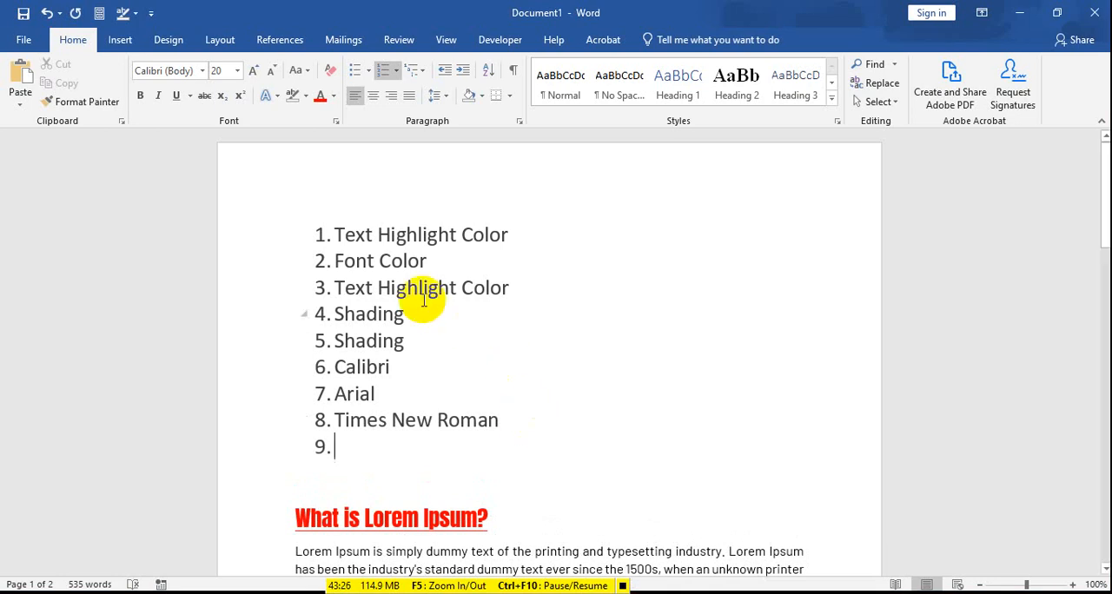
# Step: Insert a new item after the second "Text Highlight Color" in the numbered list and delete it again
pyautogui.click(524, 288)
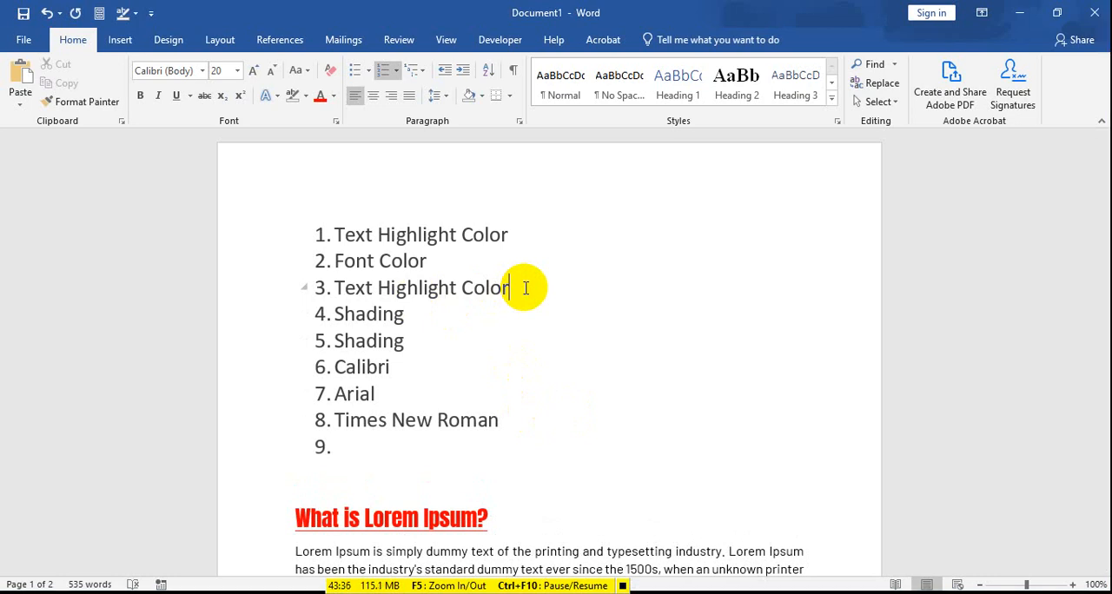
pyautogui.press('Return')
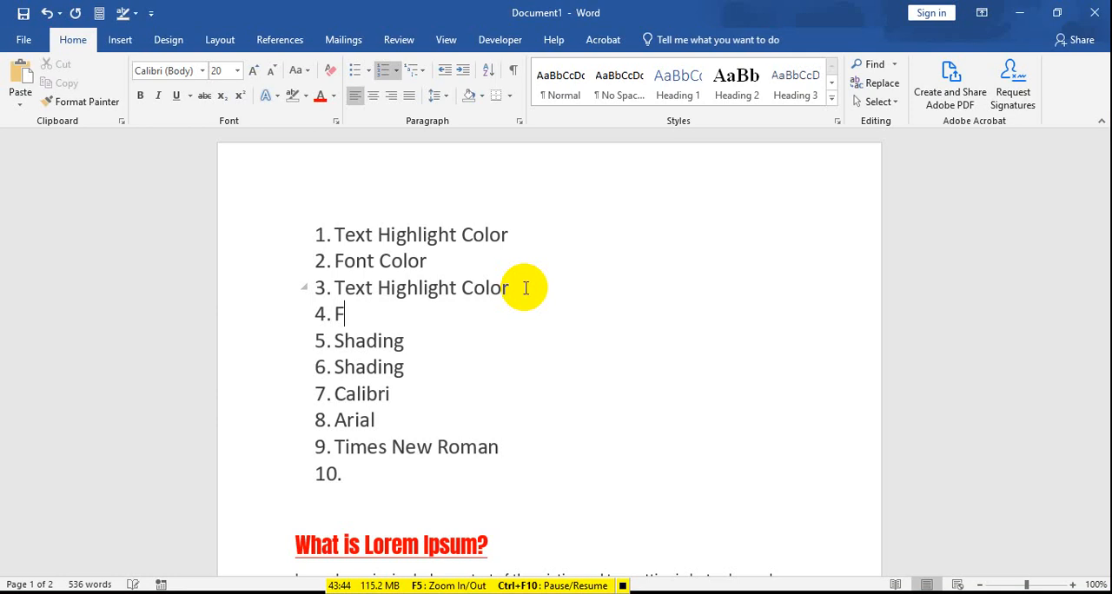
pyautogui.press('BackSpace')
pyautogui.press('BackSpace')
pyautogui.press('BackSpace')
pyautogui.press('BackSpace')
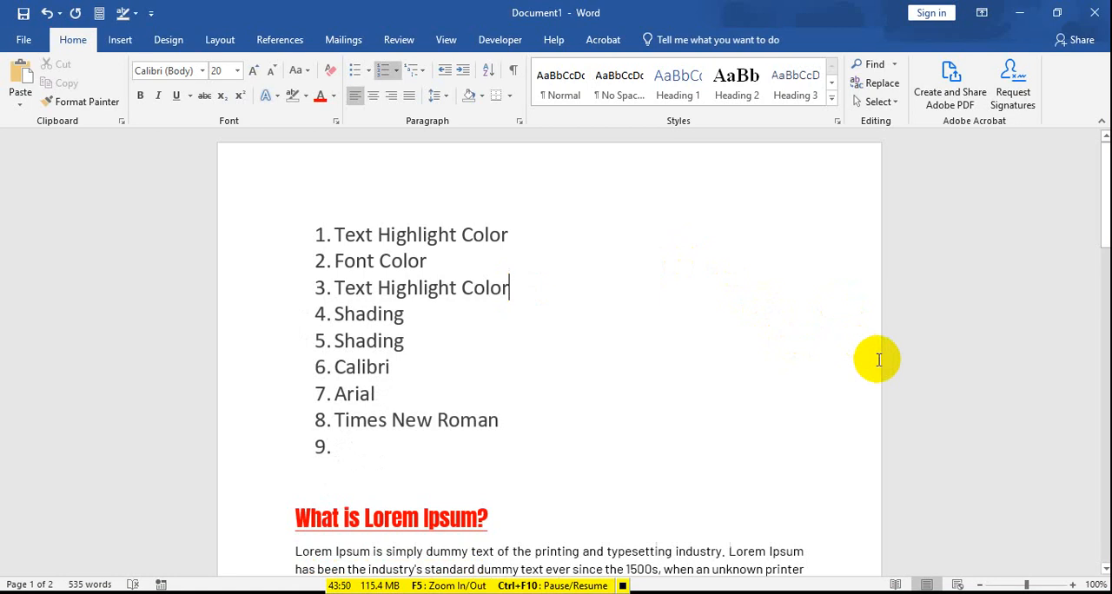
# Step: Delete the empty numbered item below "Times New Roman"
pyautogui.click(362, 453)
pyautogui.press('BackSpace')
pyautogui.press('BackSpace')
pyautogui.press('BackSpace')
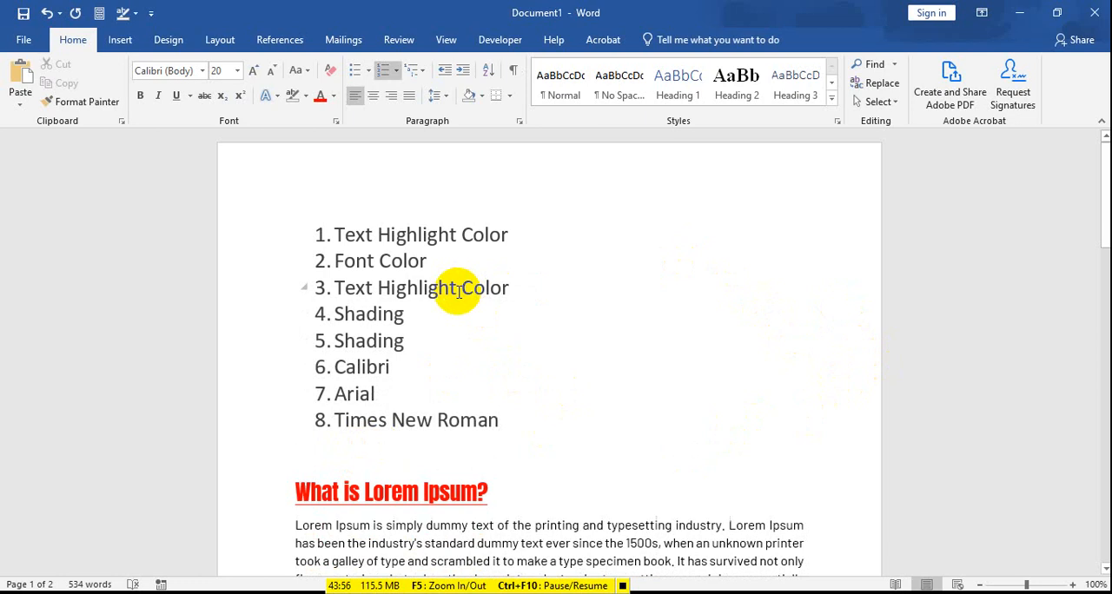
# Step: Undo the numbering, bullet and list item changes back to plain lines without list formatting
pyautogui.hotkey('ctrl', 'z')
pyautogui.hotkey('ctrl', 'z')
pyautogui.hotkey('ctrl', 'z')
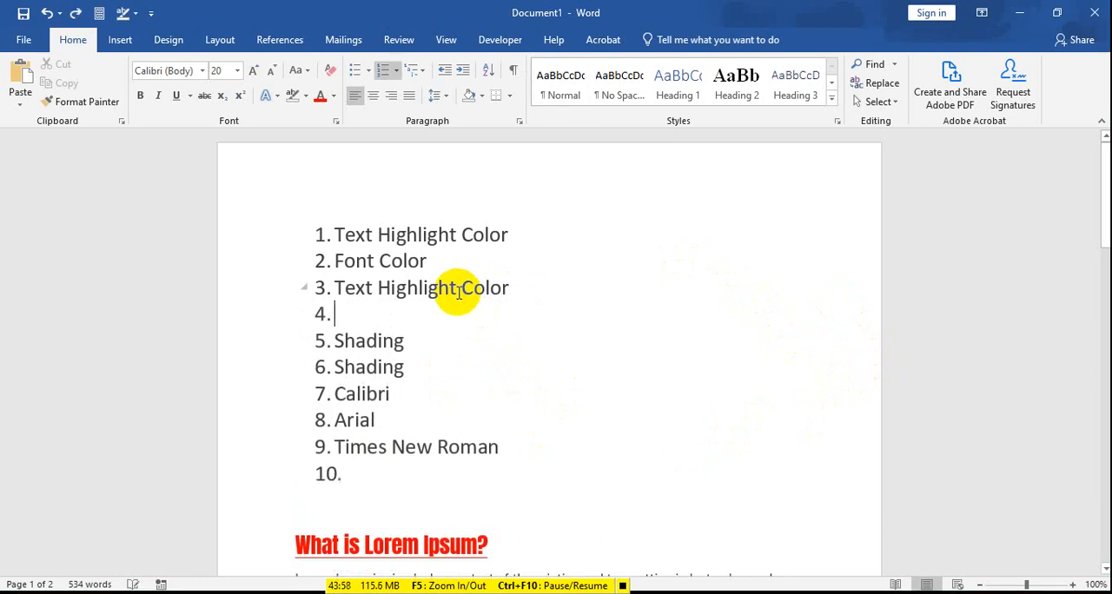
pyautogui.hotkey('ctrl', 'z')
pyautogui.hotkey('ctrl', 'z')
pyautogui.hotkey('ctrl', 'z')
pyautogui.hotkey('ctrl', 'z')
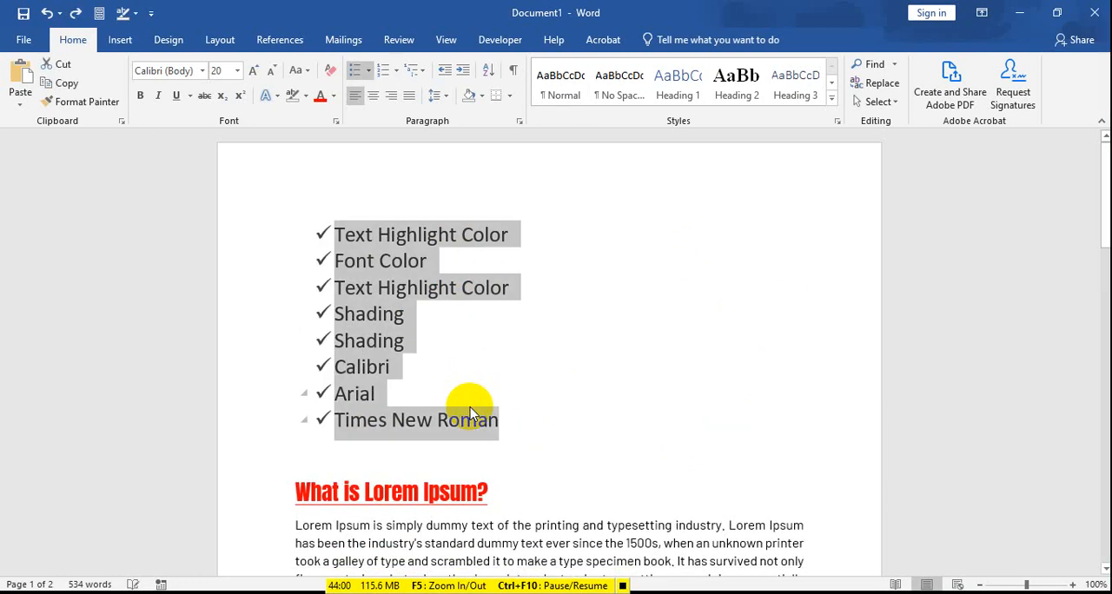
pyautogui.hotkey('ctrl', 'z')
pyautogui.hotkey('ctrl', 'z')
pyautogui.hotkey('ctrl', 'z')
pyautogui.hotkey('ctrl', 'z')
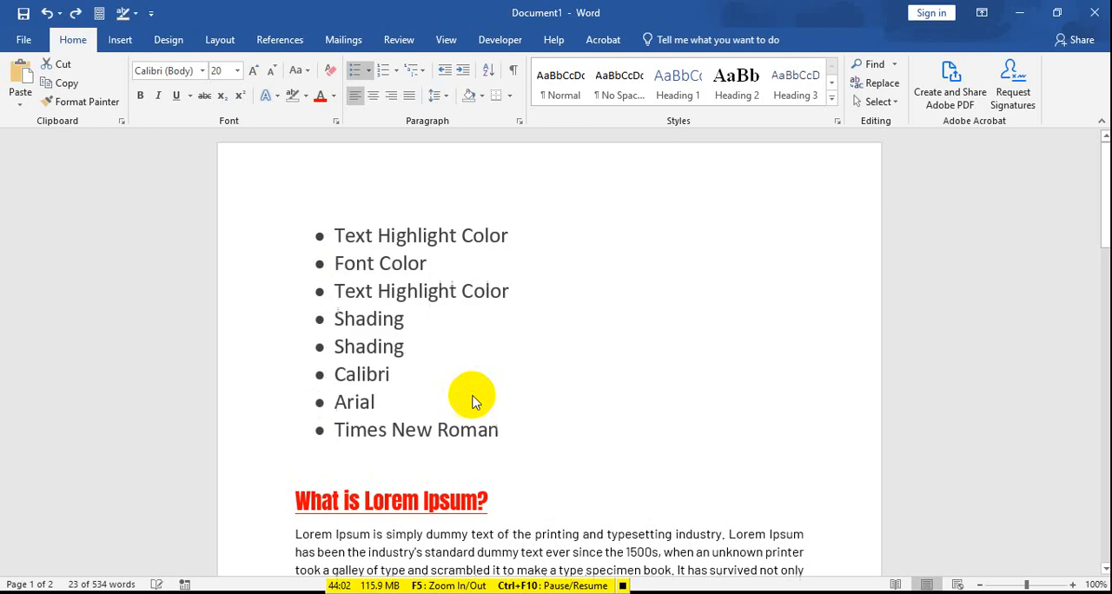
pyautogui.hotkey('ctrl', 'z')
pyautogui.hotkey('ctrl', 'z')
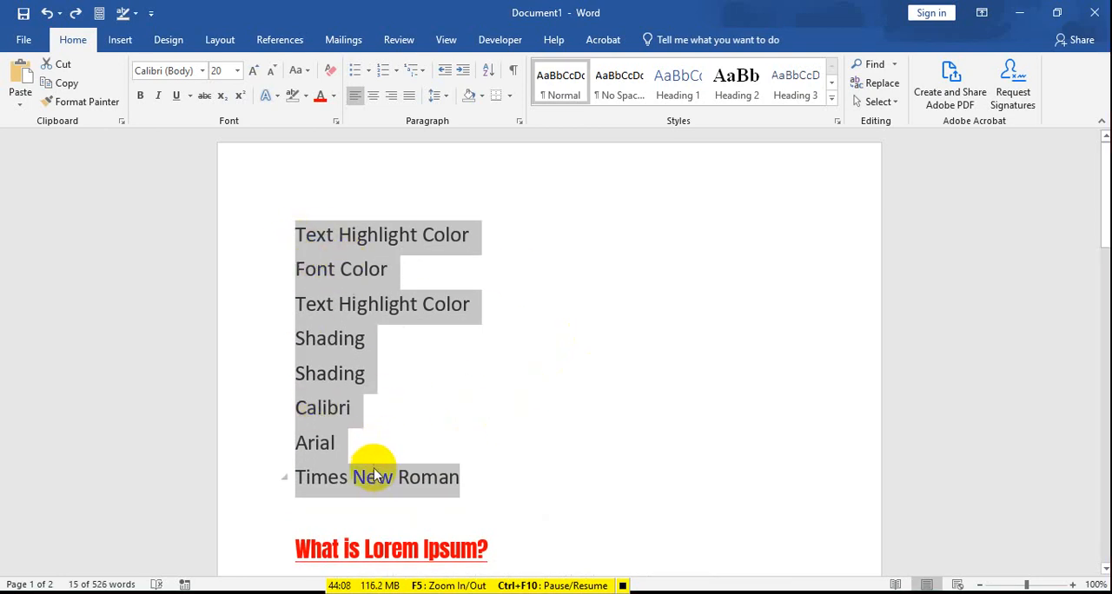
# Step: Apply check mark bullets to the selected lines, trying filled round bullets in between
pyautogui.click(368, 72)
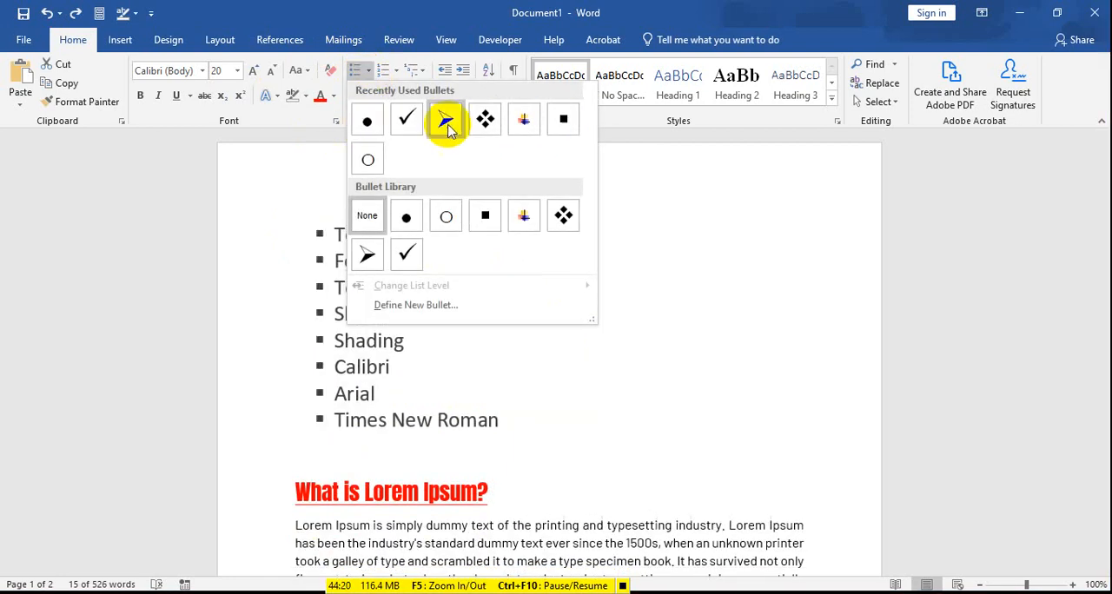
pyautogui.click(398, 127)
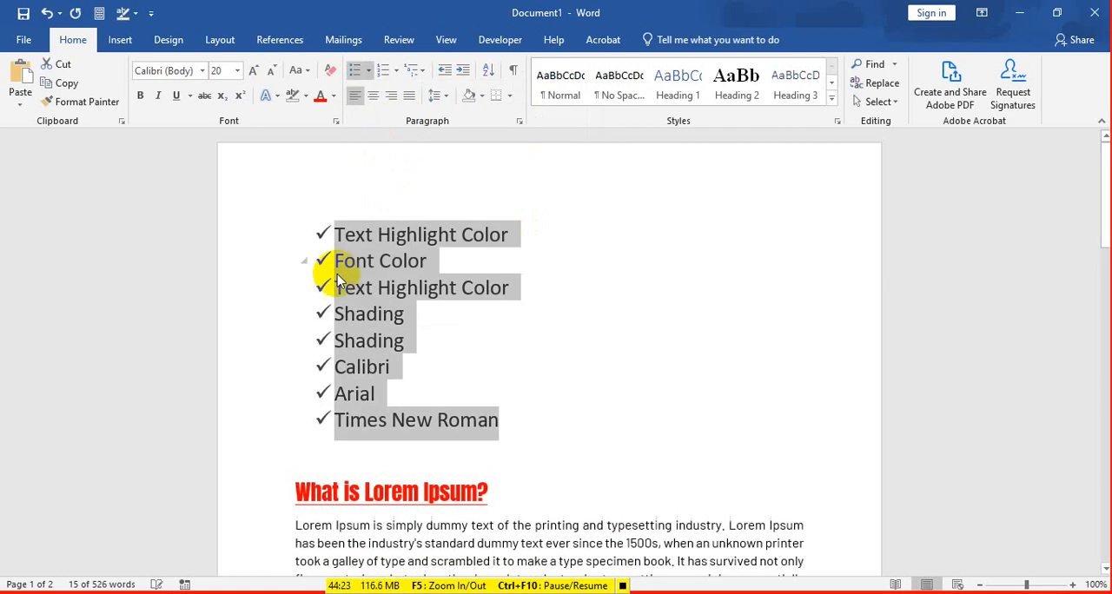
pyautogui.click(367, 70)
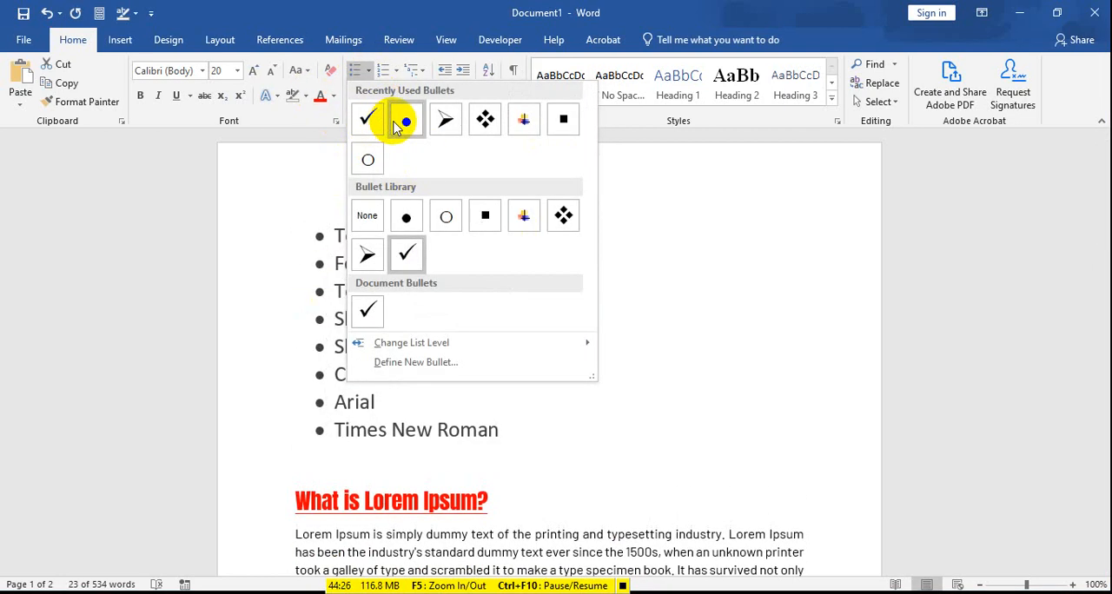
pyautogui.click(398, 127)
pyautogui.click(369, 71)
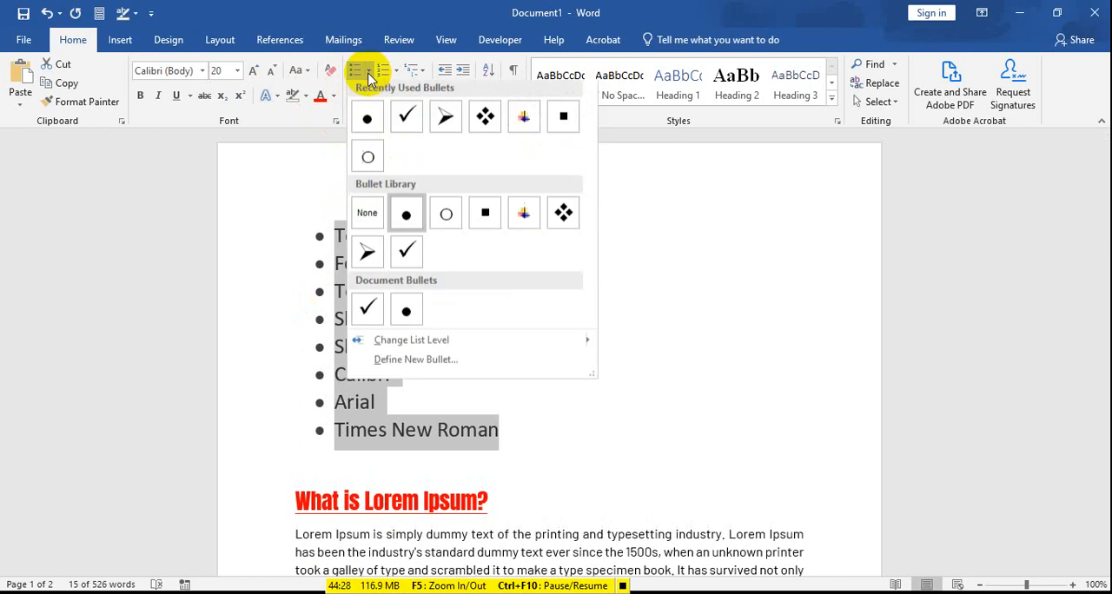
pyautogui.click(403, 254)
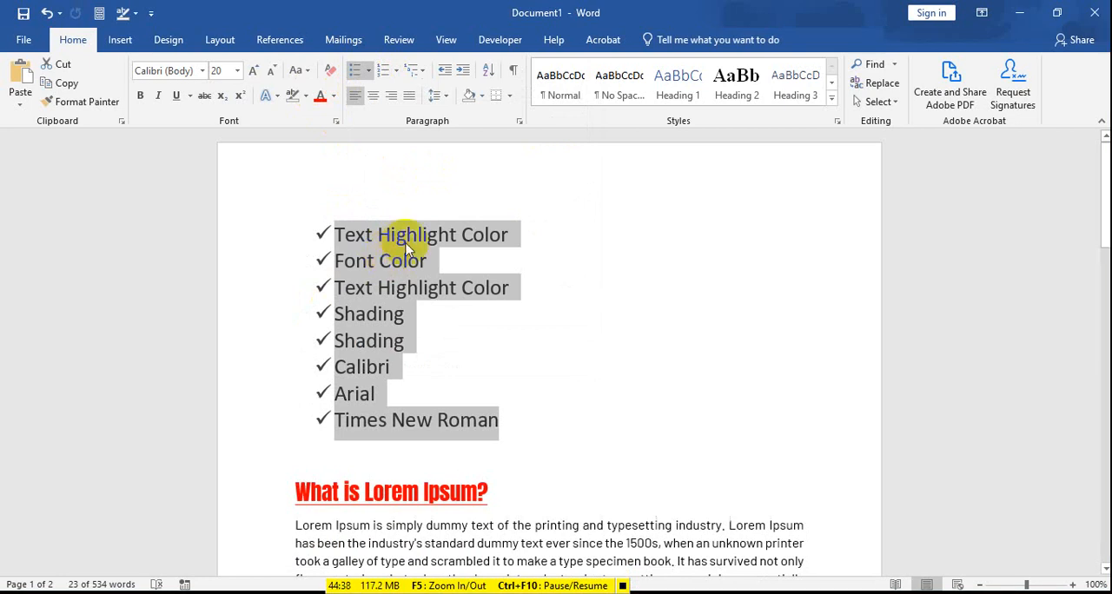
# Step: Convert the selected lines from "Text Highlight Color" through "Times New Roman" into a numbered list
pyautogui.click(360, 70)
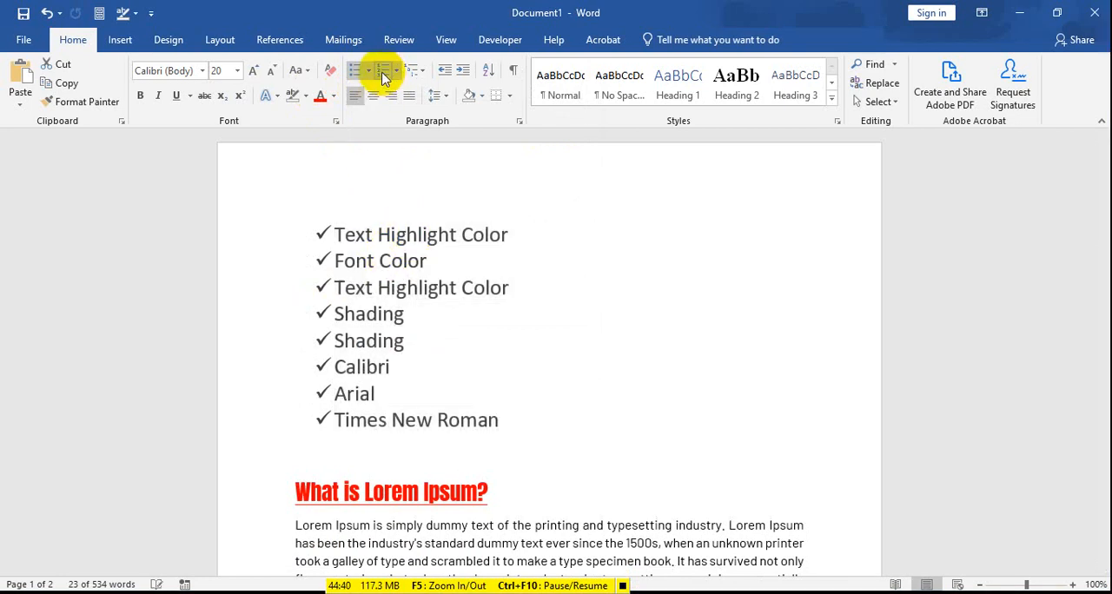
pyautogui.click(383, 69)
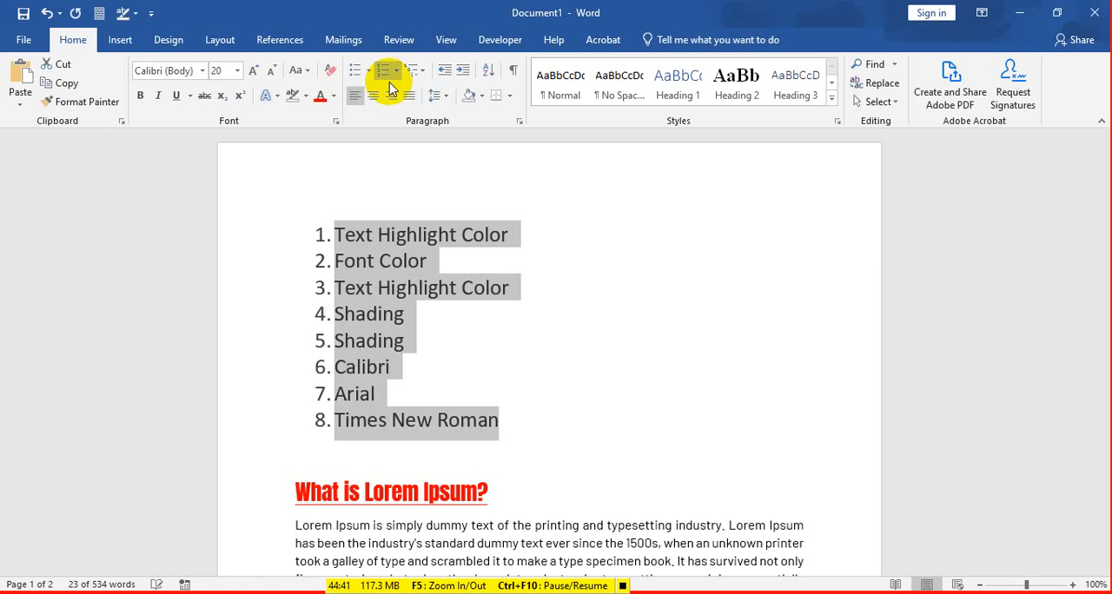
pyautogui.click(521, 289)
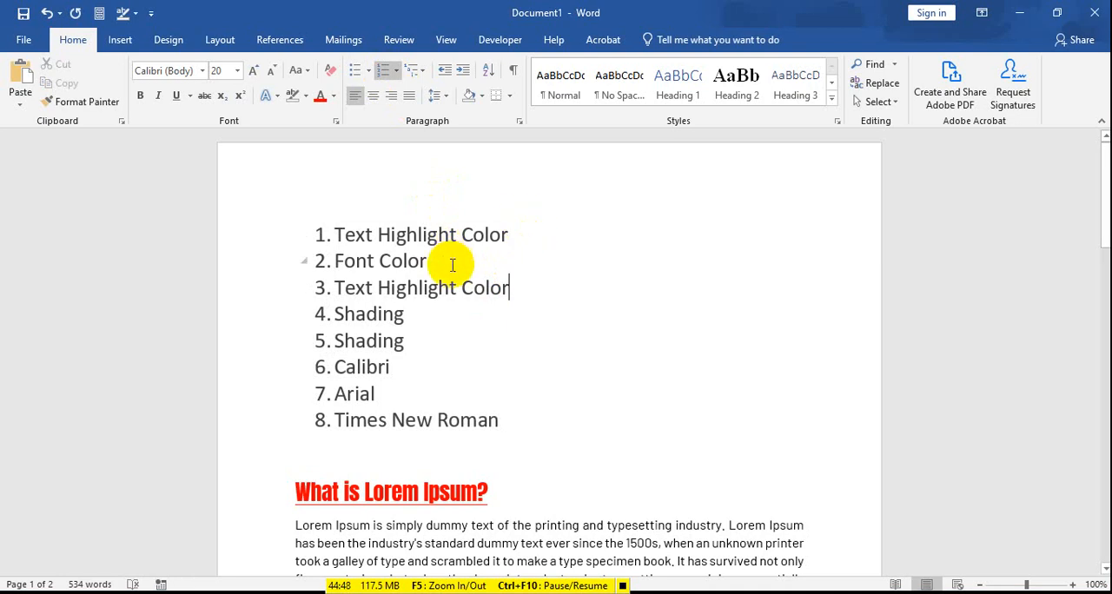
# Step: Insert two numbered items, "Font Color" and "Font Style", below the second "Text Highlight Color" item
pyautogui.click(518, 286)
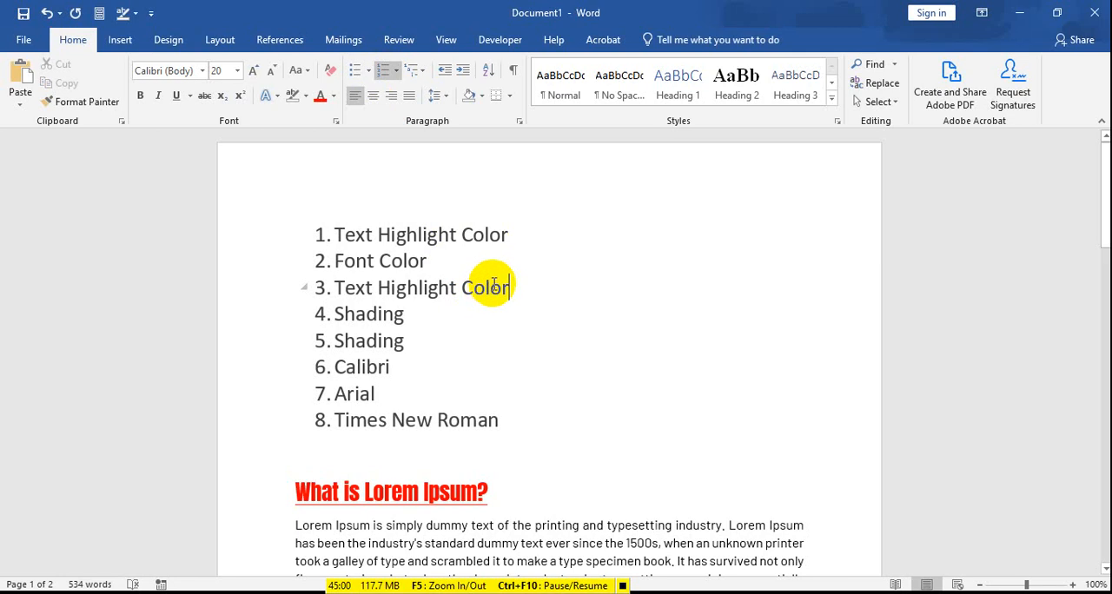
pyautogui.click(422, 350)
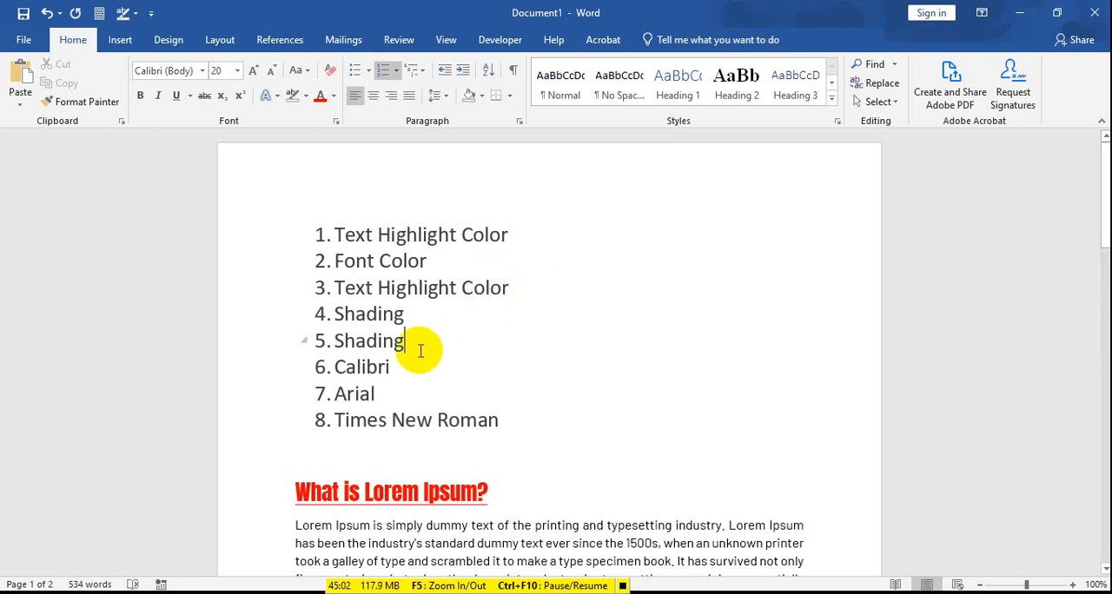
pyautogui.click(512, 288)
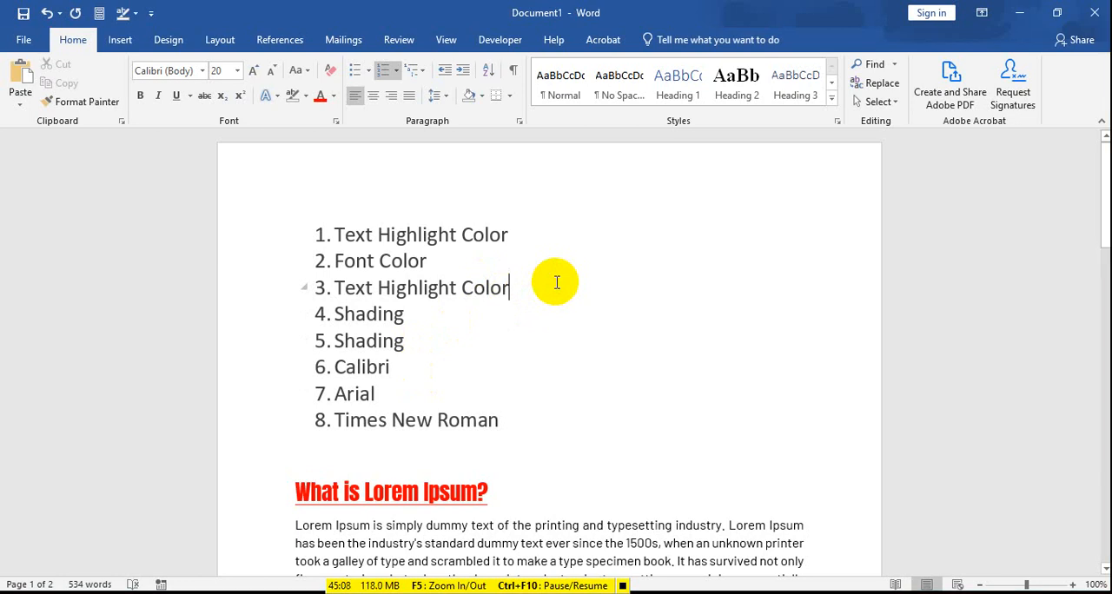
pyautogui.press('Return')
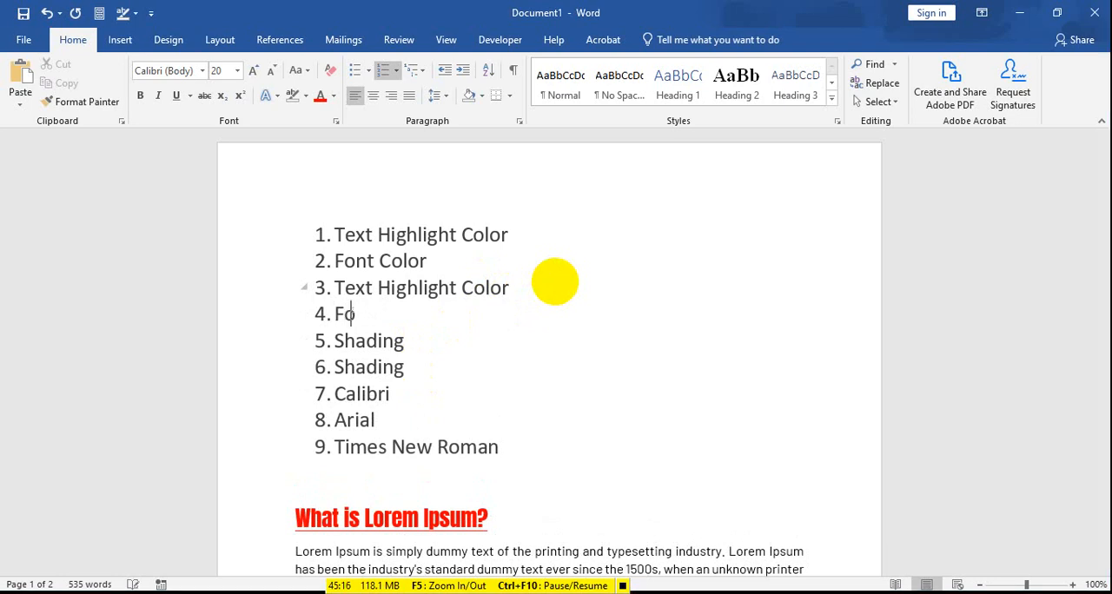
pyautogui.write('nt Colo')
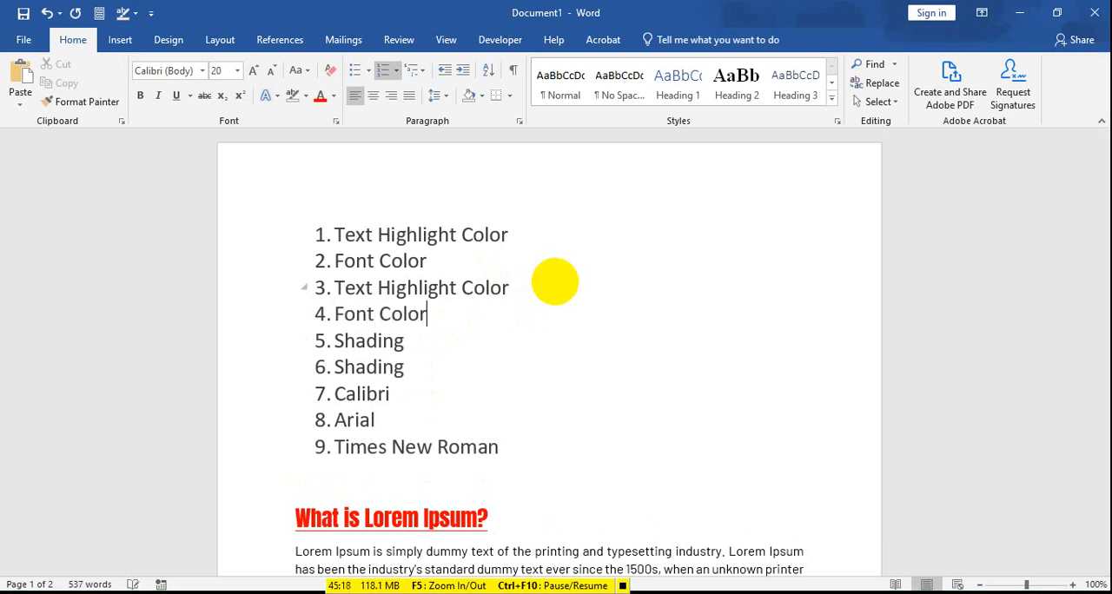
pyautogui.write('r')
pyautogui.press('Return')
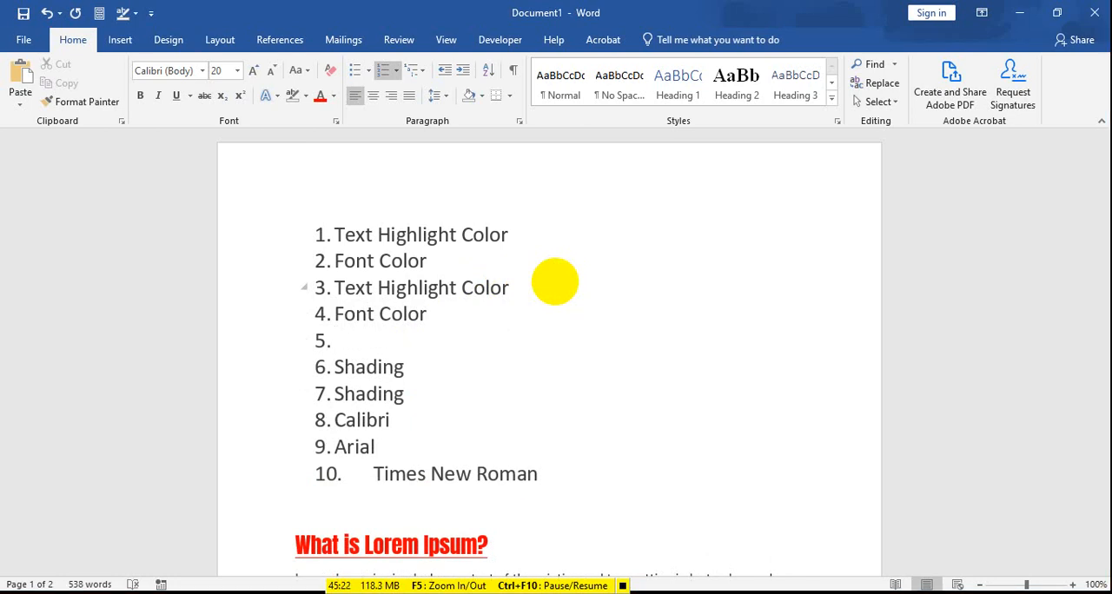
pyautogui.write('Font Style')
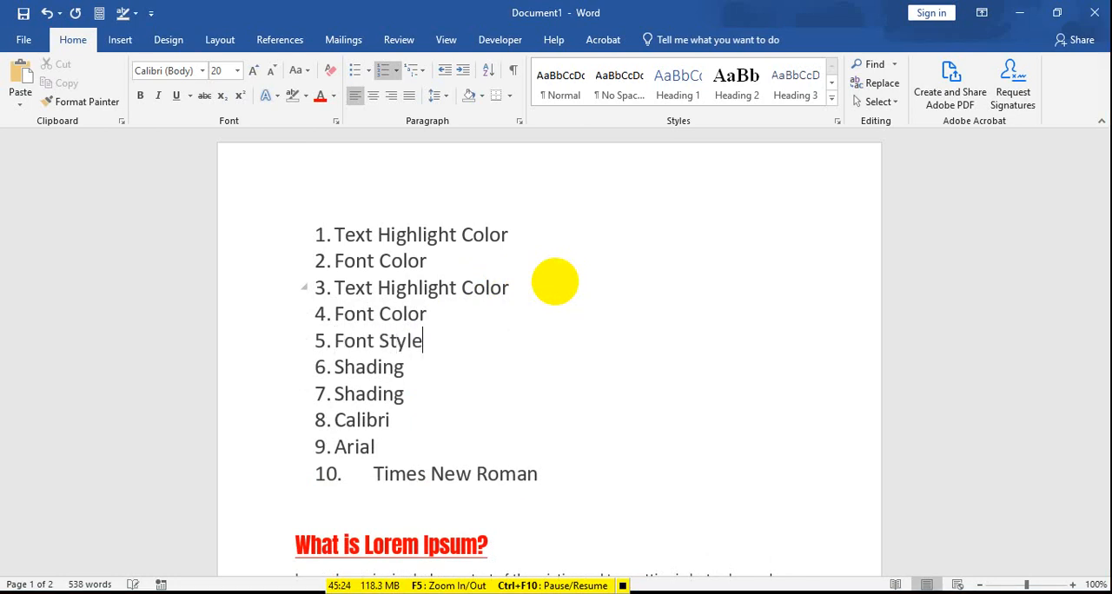
# Step: Add an empty numbered item below "Times New Roman", removing its number once and adding the item again
pyautogui.scroll(-2, 377, 513)
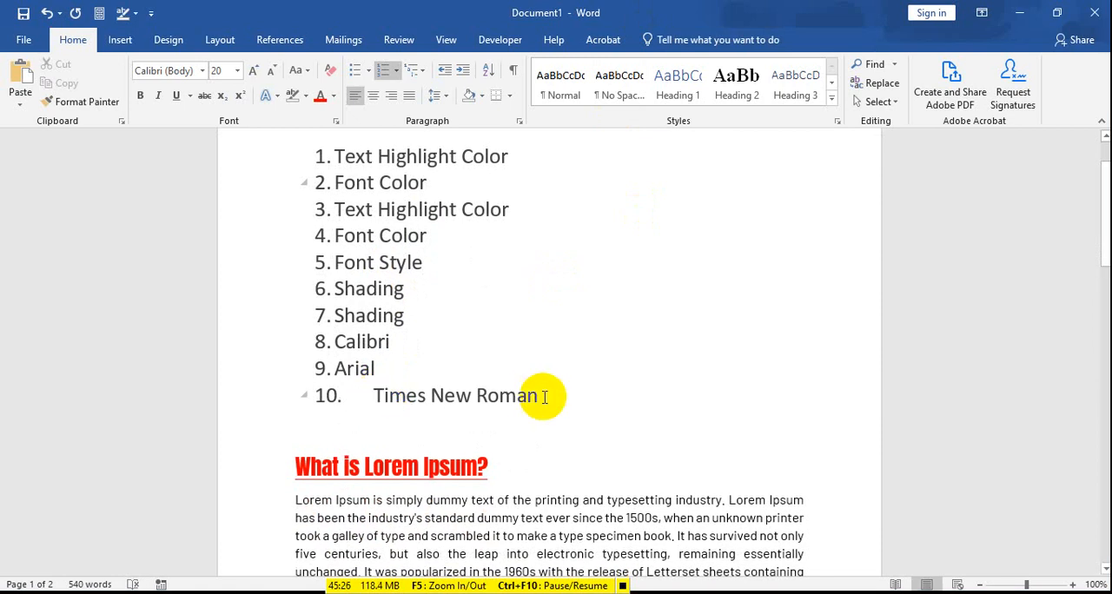
pyautogui.scroll(-1, 633, 390)
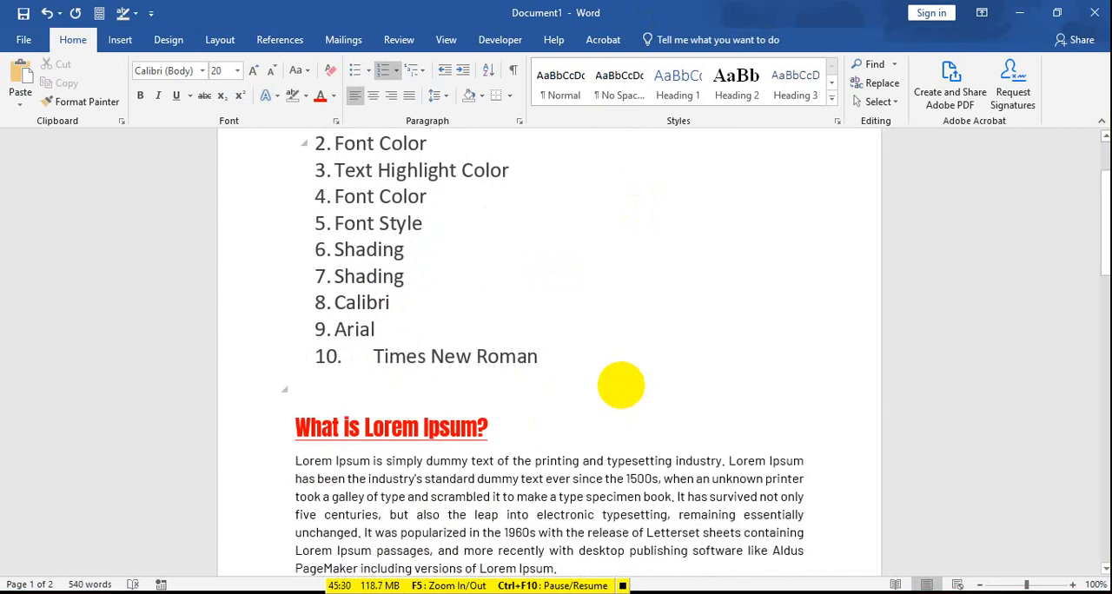
pyautogui.press('Return')
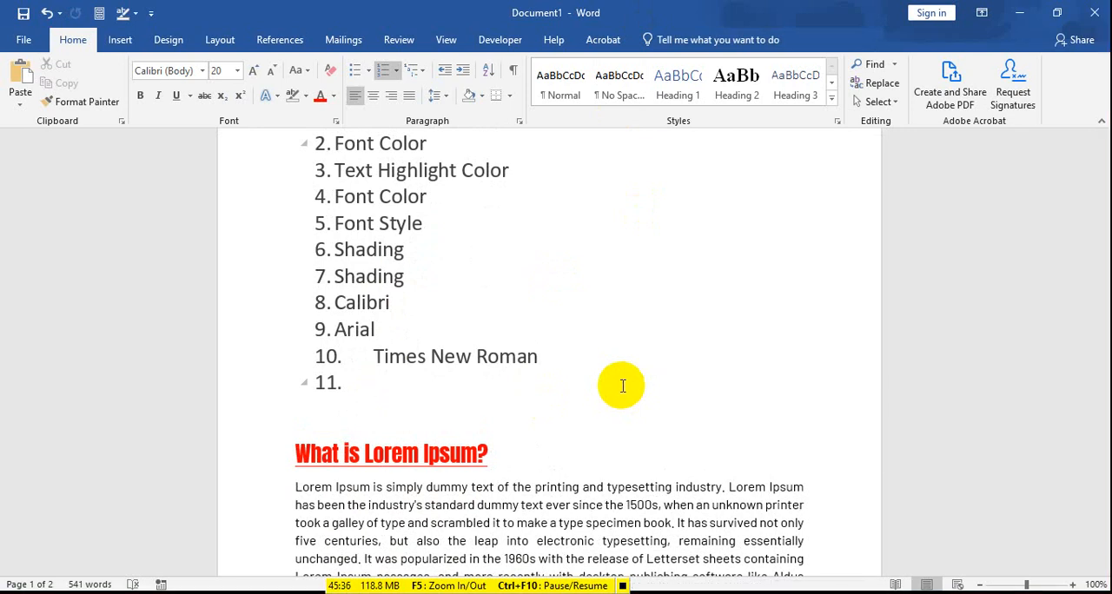
pyautogui.press('BackSpace')
pyautogui.press('BackSpace')
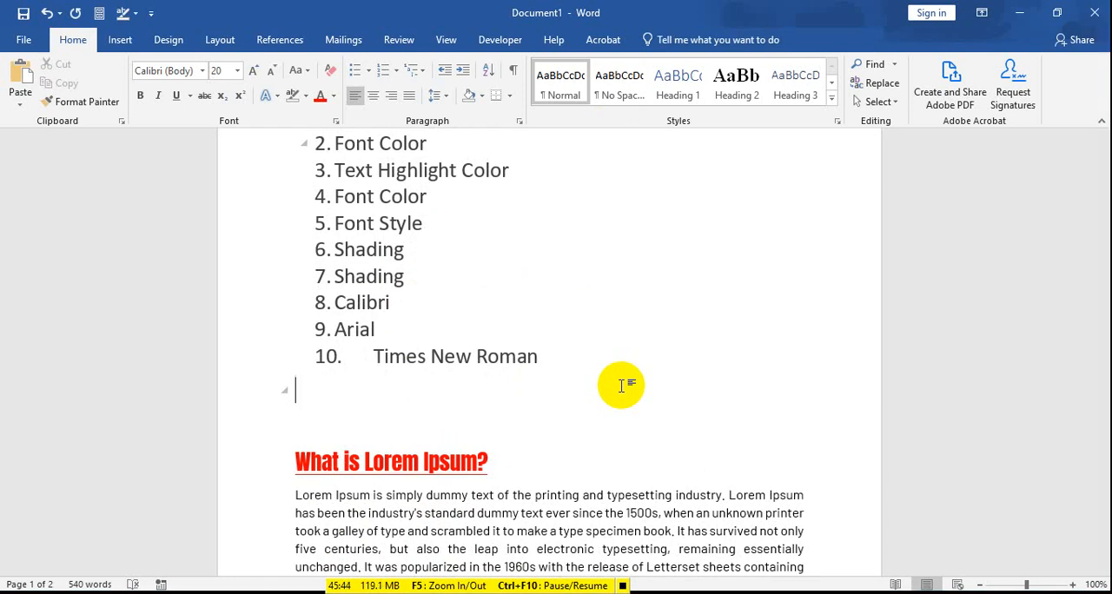
pyautogui.click(562, 351)
pyautogui.press('Return')
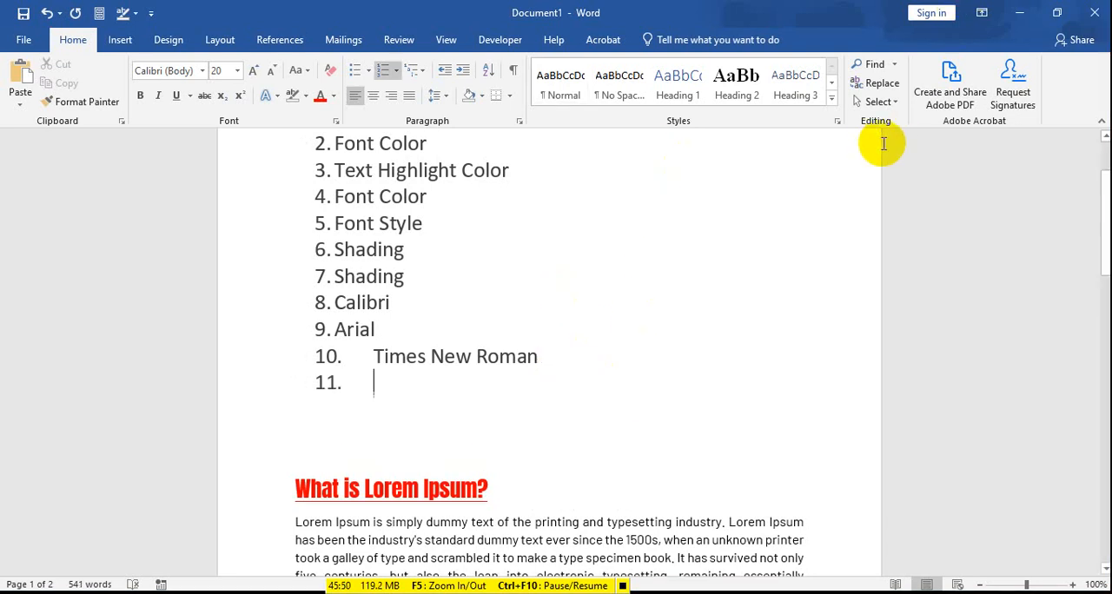
# Step: Remove the number from "Times New Roman", merge it into the "Arial" item and split it back into its own item
pyautogui.click(376, 356)
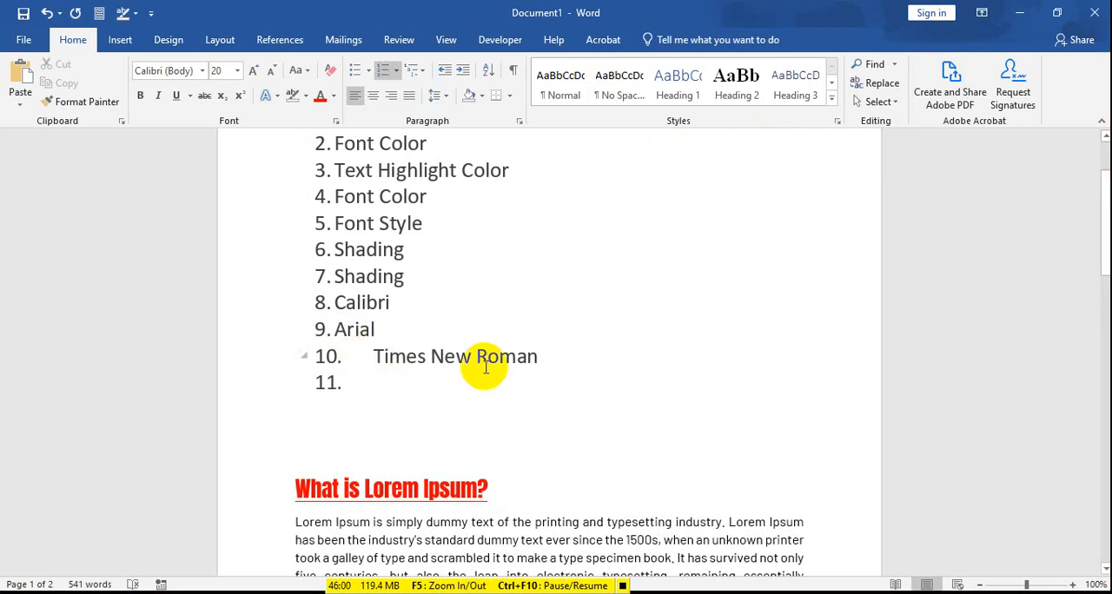
pyautogui.press('BackSpace')
pyautogui.press('BackSpace')
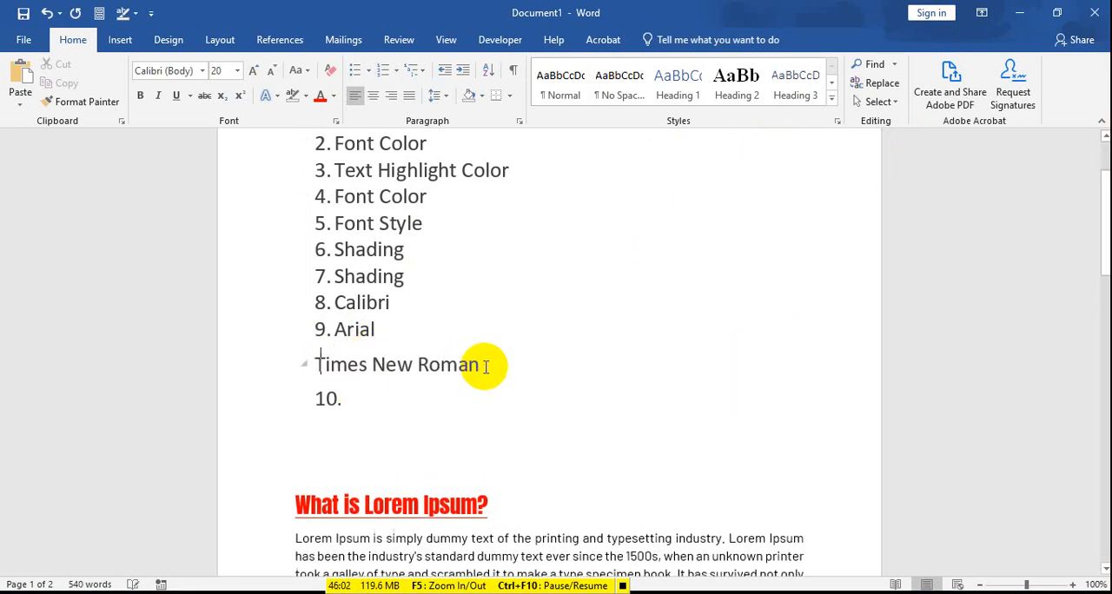
pyautogui.press('BackSpace')
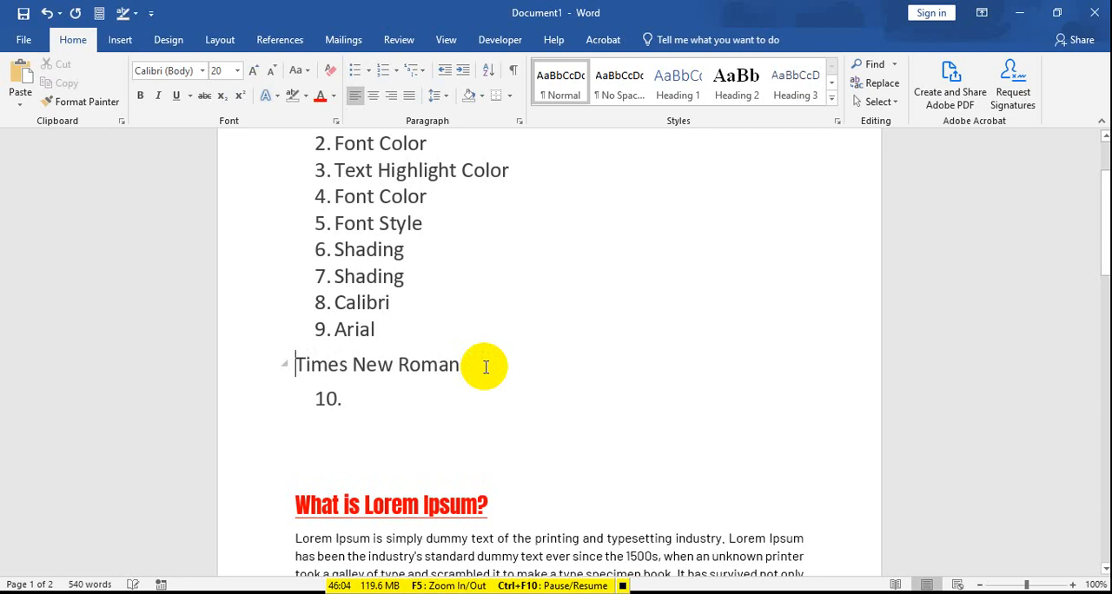
pyautogui.press('BackSpace')
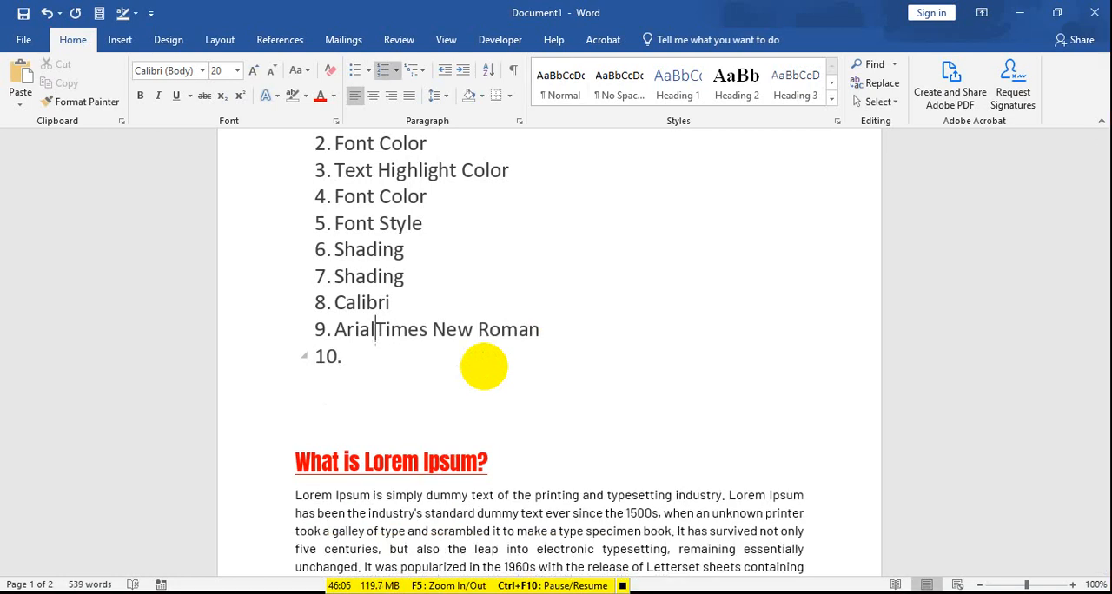
pyautogui.press('Return')
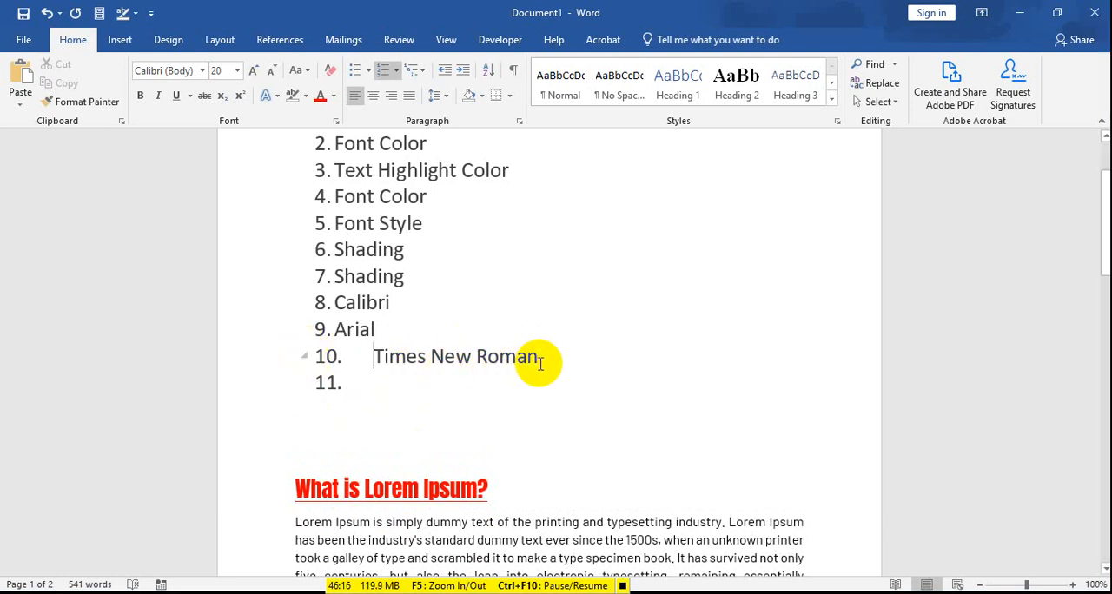
# Step: Delete the "Times New Roman" item and the leftover empty list line so the numbered list ends at "Arial"
pyautogui.moveTo(540, 363); pyautogui.dragTo(313, 365)
pyautogui.press('BackSpace')
pyautogui.press('BackSpace')
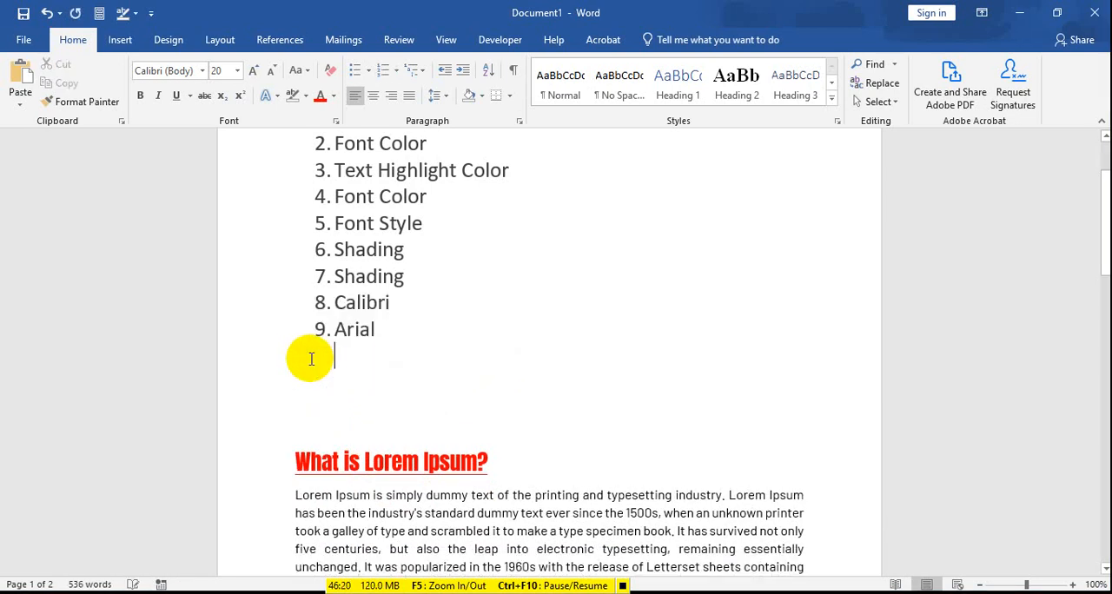
pyautogui.press('BackSpace')
pyautogui.press('Return')
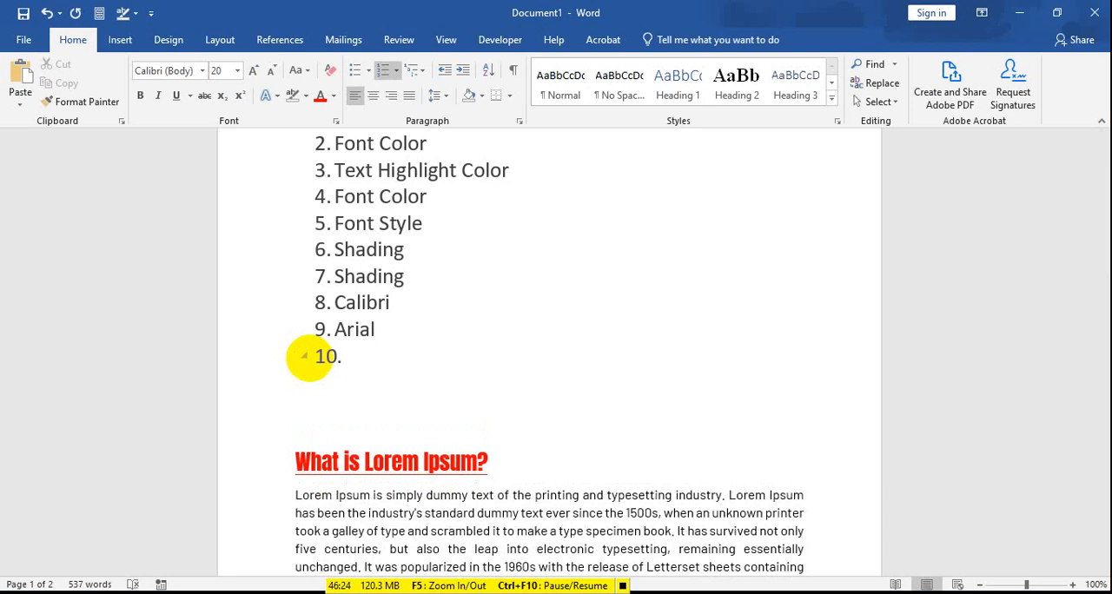
pyautogui.press('BackSpace')
pyautogui.press('BackSpace')
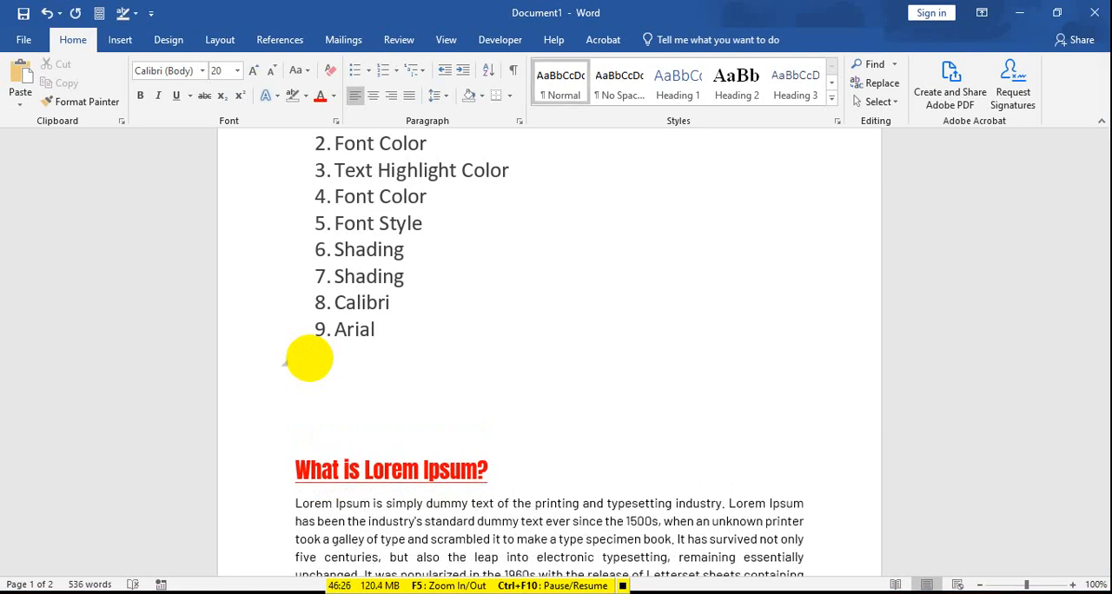
pyautogui.press('BackSpace')
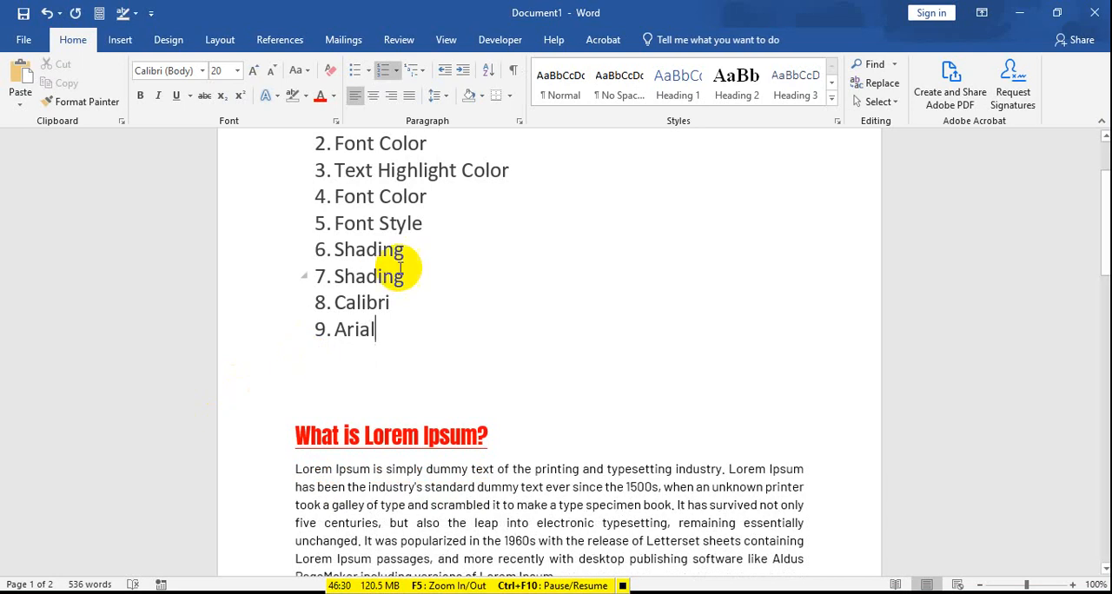
# Step: Insert an empty numbered item between "Calibri" and "Arial" and remove it again
pyautogui.press('Return')
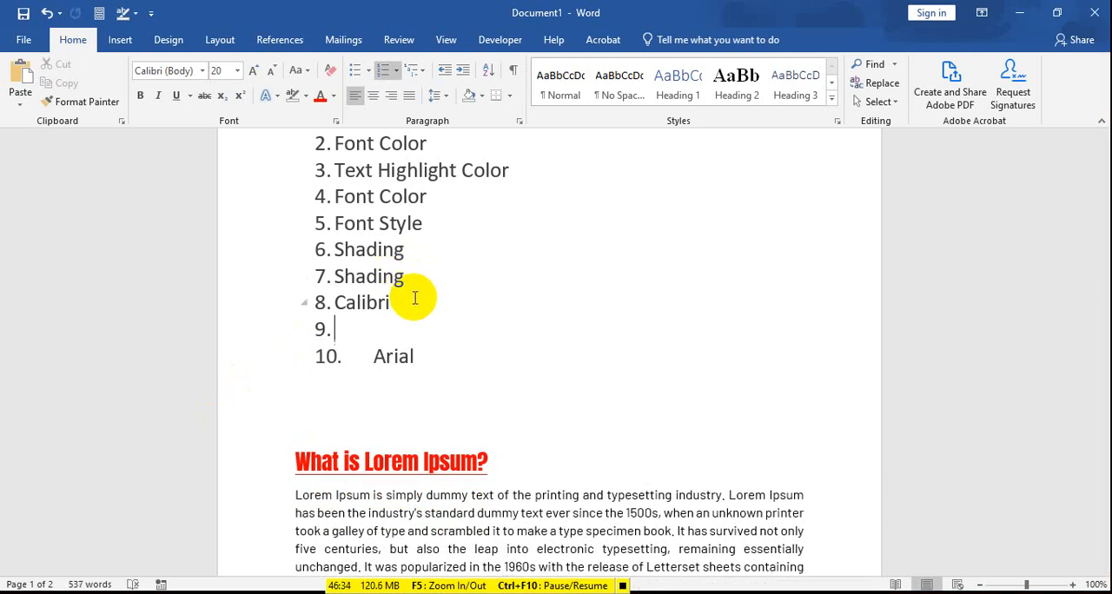
pyautogui.press('BackSpace')
pyautogui.press('BackSpace')
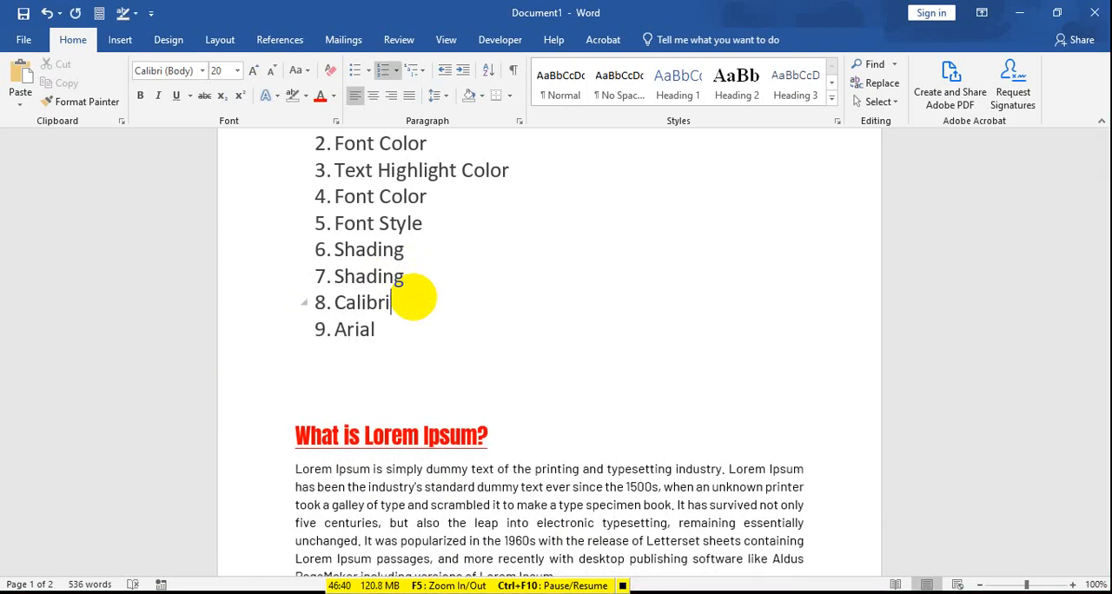
# Step: Change the numbering of the whole list, from "Text Highlight Color" through "Arial", to the a) b) c) format
pyautogui.scroll(2, 509, 466)
pyautogui.click(372, 432)
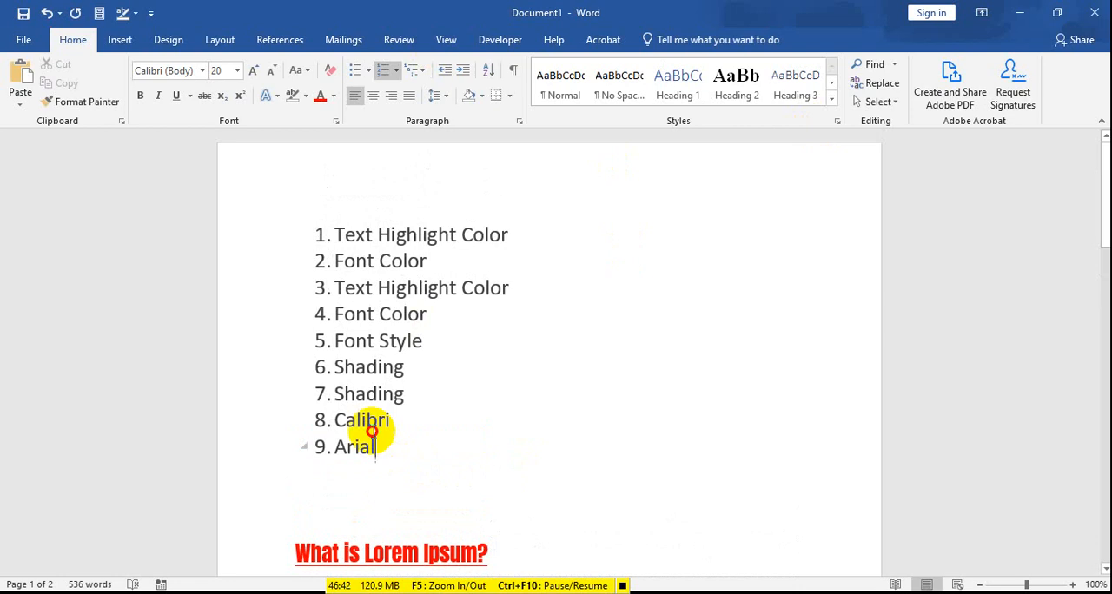
pyautogui.moveTo(372, 432); pyautogui.dragTo(278, 236)
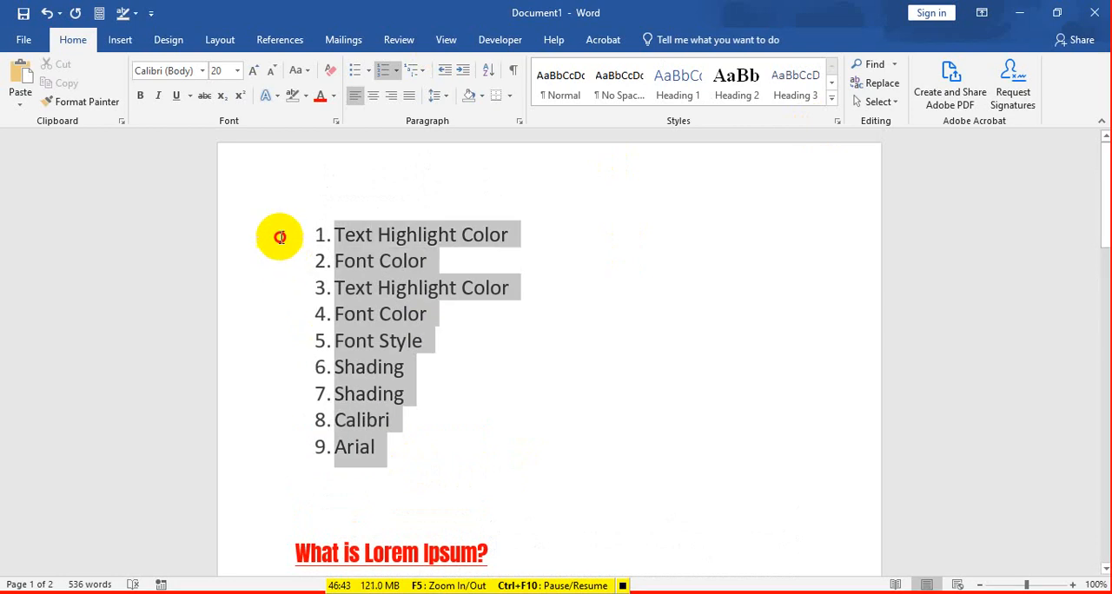
pyautogui.click(396, 71)
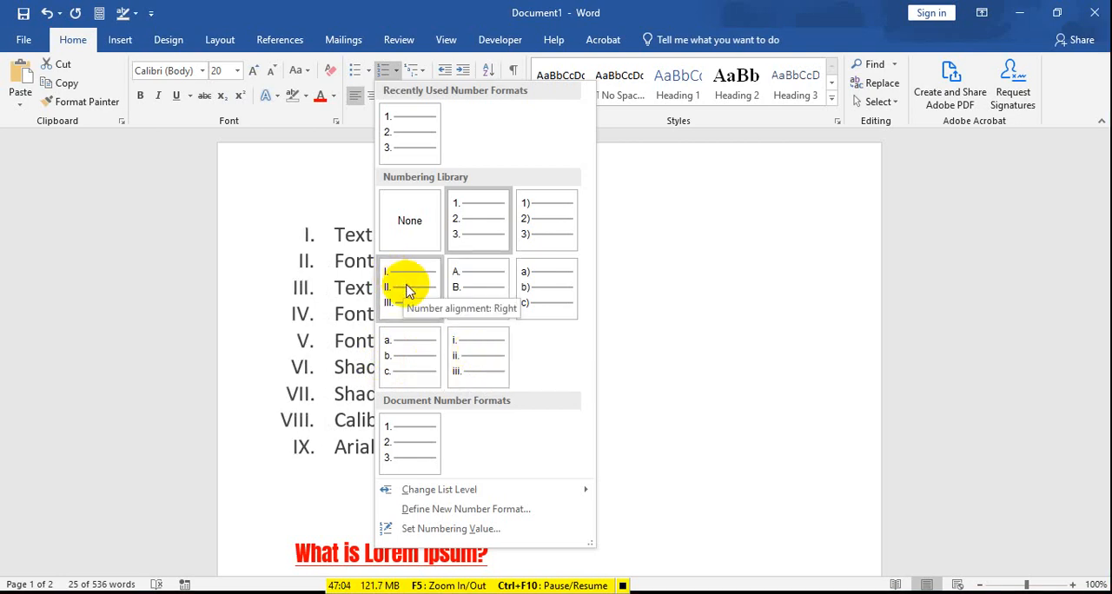
pyautogui.click(567, 306)
pyautogui.click(561, 295)
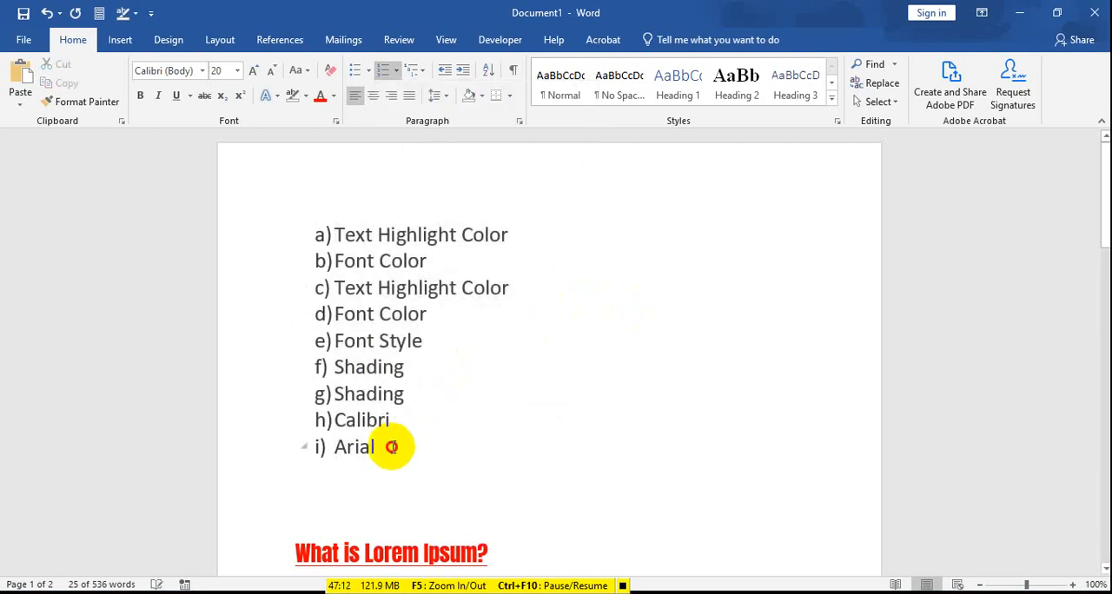
# Step: Change the numbering of all list items to the lowercase Roman numeral format i. ii. iii
pyautogui.moveTo(390, 444); pyautogui.dragTo(291, 236)
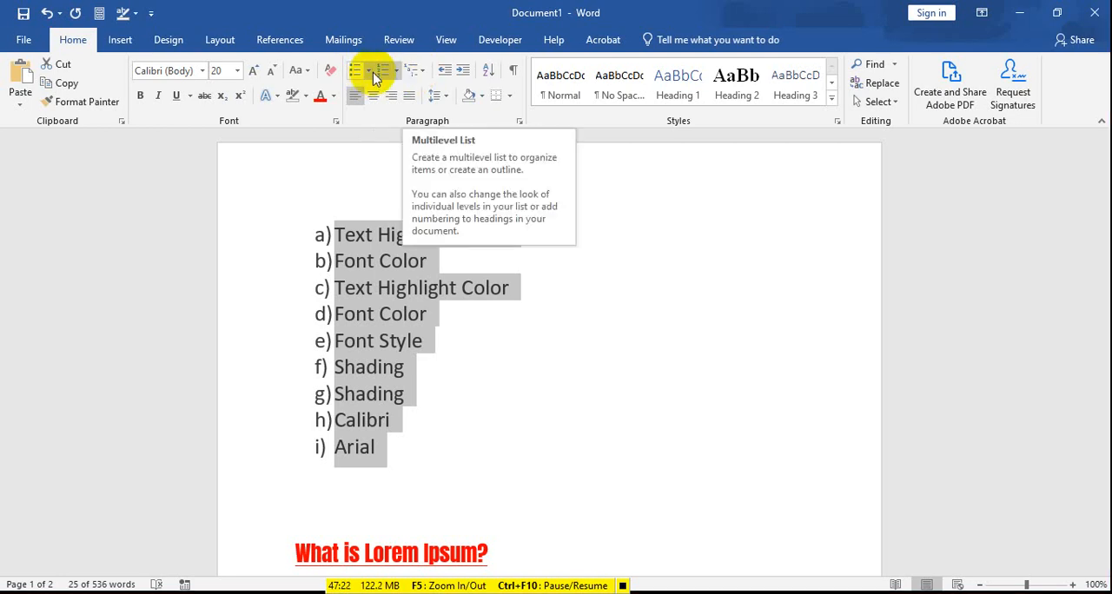
pyautogui.click(396, 71)
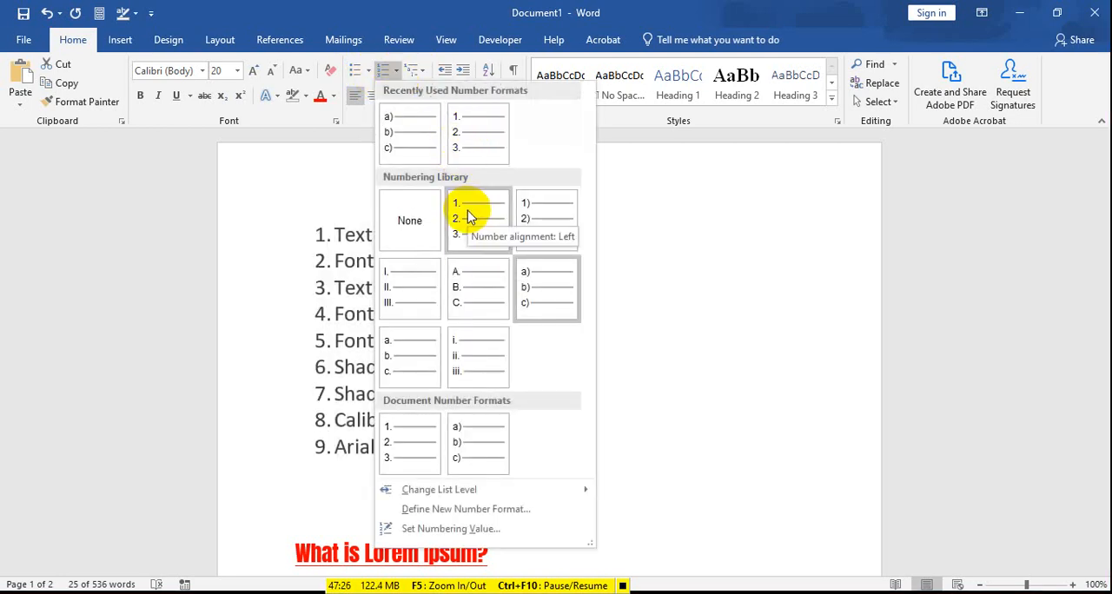
pyautogui.click(461, 356)
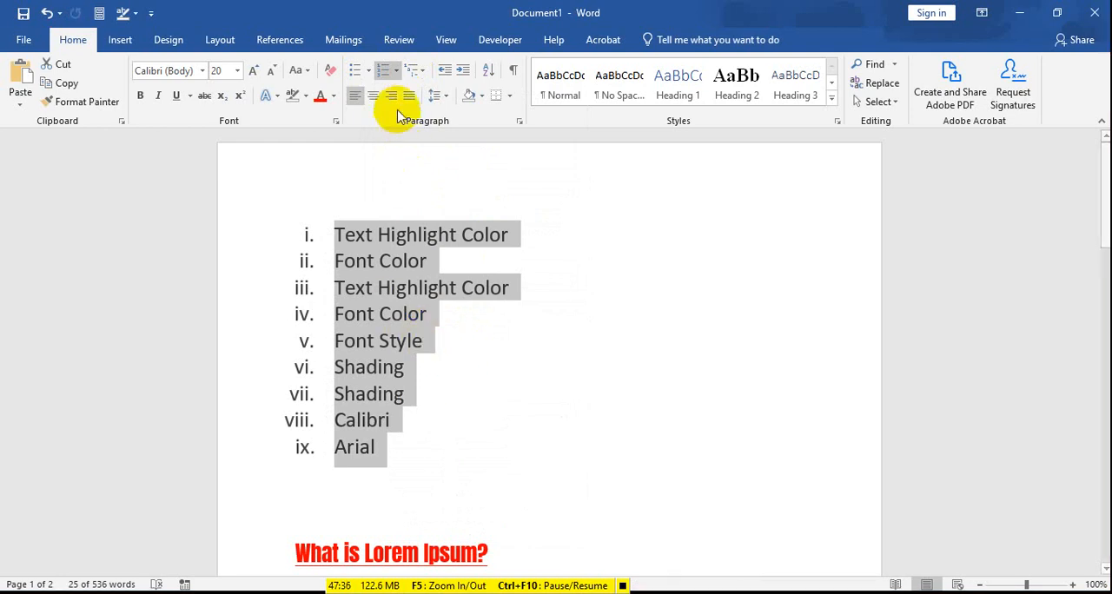
# Step: Examine the multilevel list formats available for the selected items and close the gallery without applying one
pyautogui.click(420, 70)
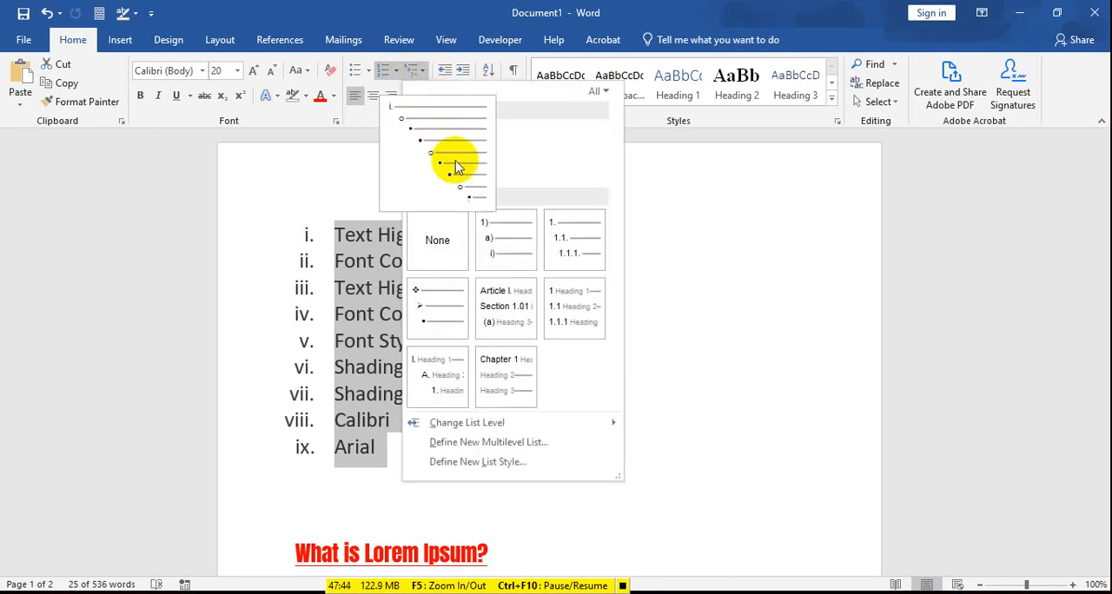
pyautogui.moveTo(508, 256)
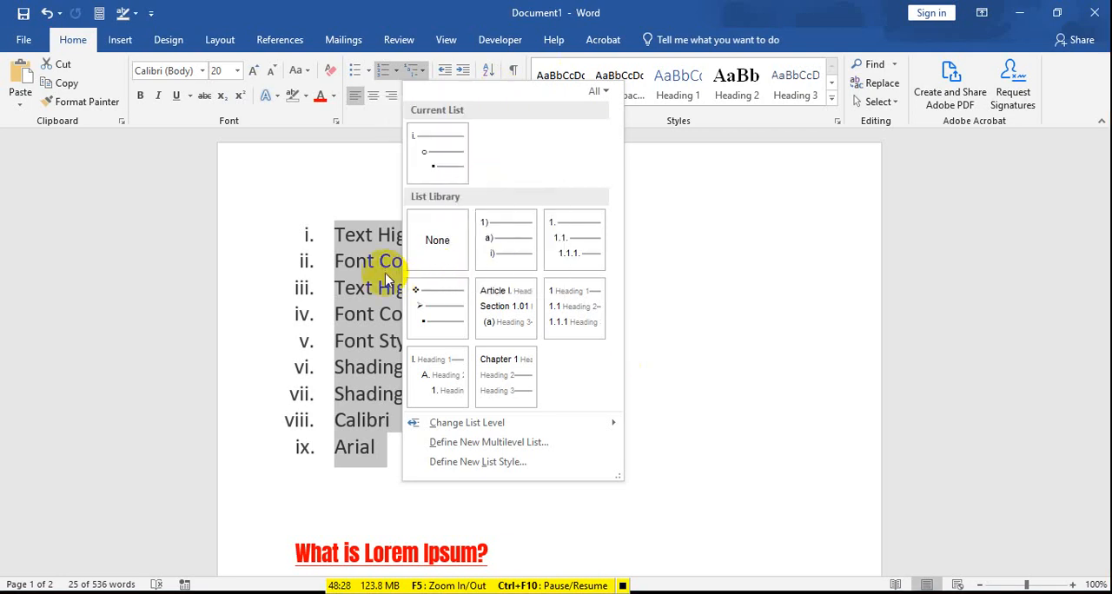
pyautogui.click(401, 268)
pyautogui.click(508, 235)
pyautogui.click(332, 260)
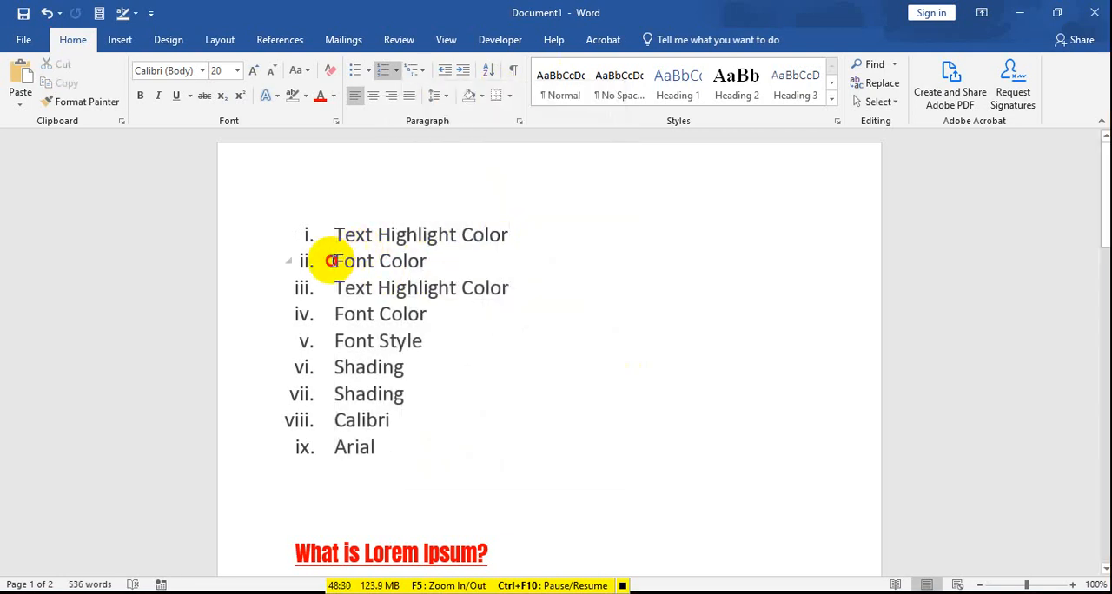
pyautogui.moveTo(332, 261); pyautogui.dragTo(415, 305)
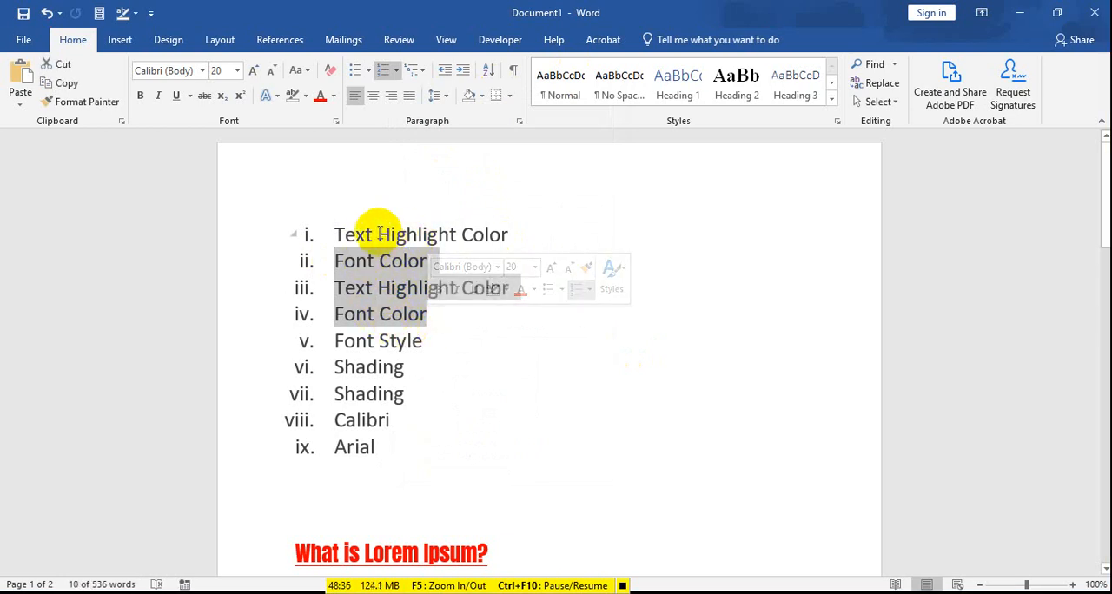
pyautogui.click(377, 288)
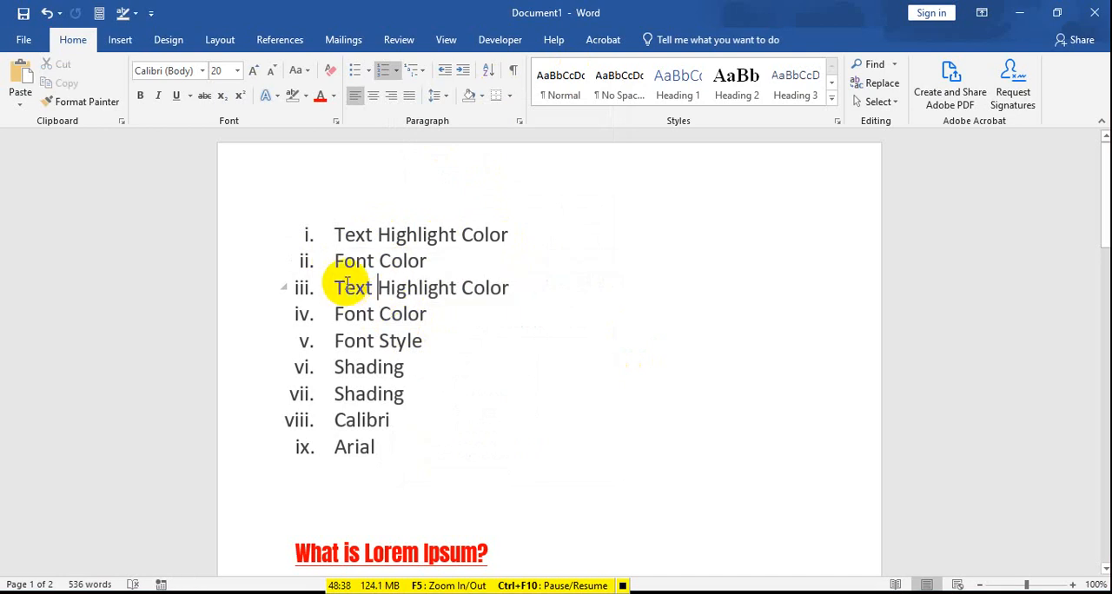
# Step: Apply the 1) a) i) multilevel format to the second through fourth list items and indent them under the first "Text Highlight Color" item
pyautogui.moveTo(332, 260); pyautogui.dragTo(412, 311)
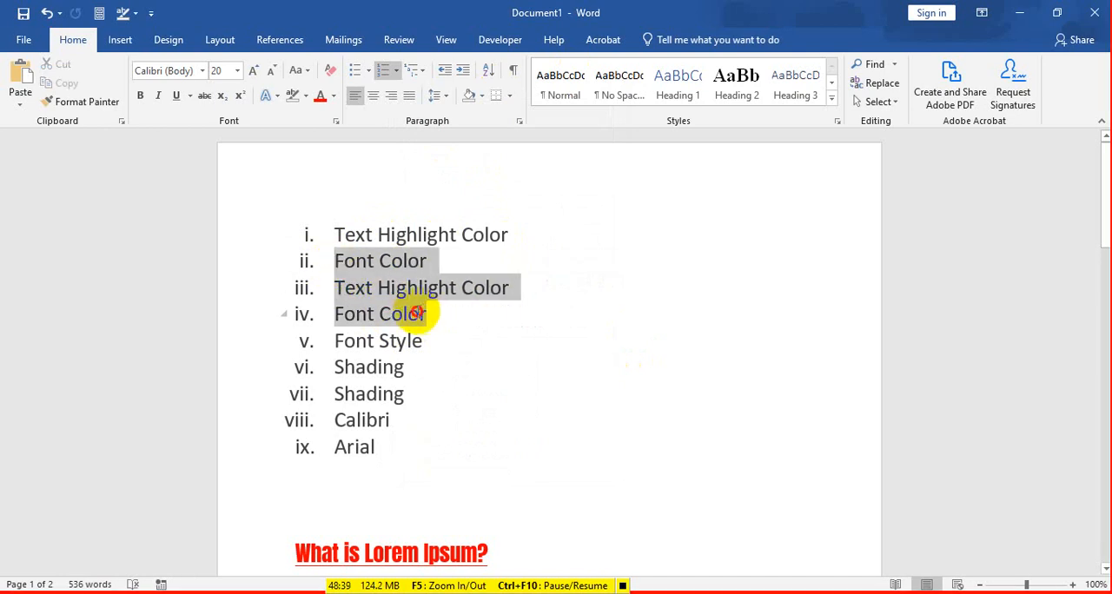
pyautogui.click(424, 73)
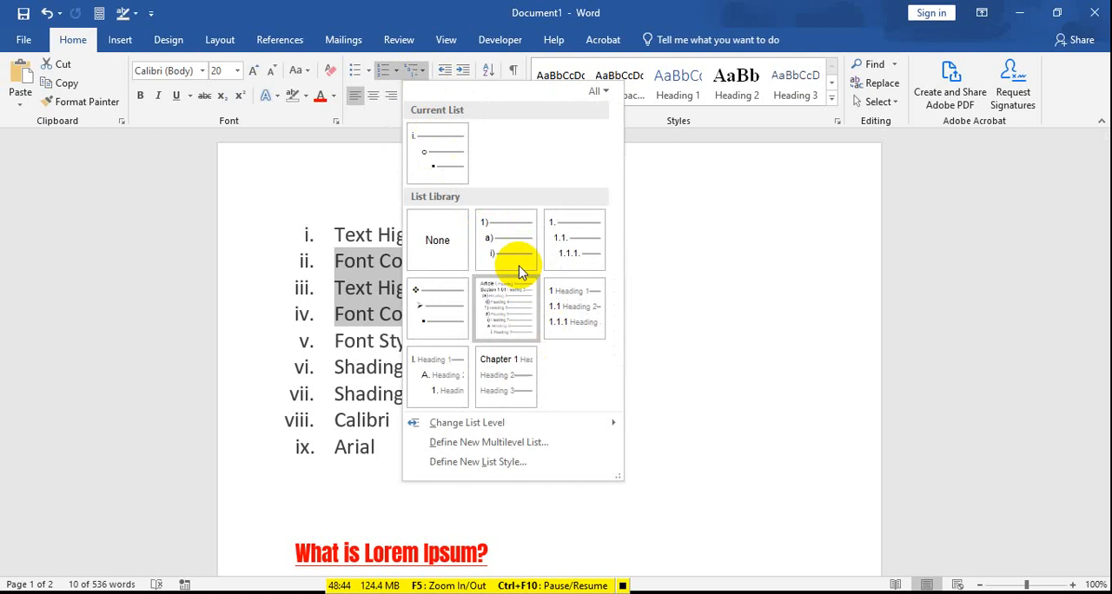
pyautogui.click(513, 233)
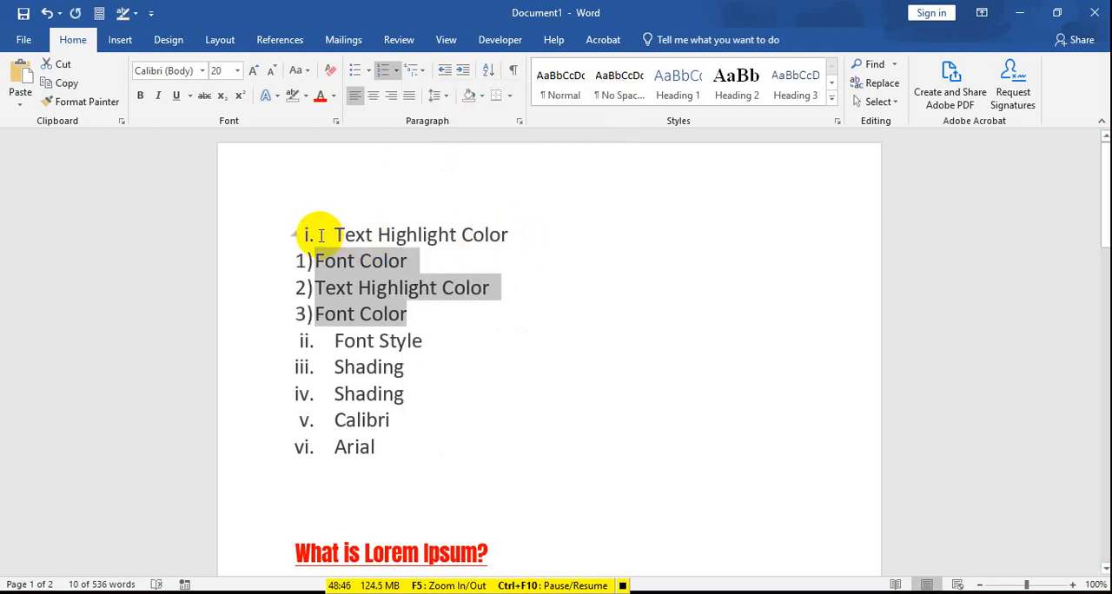
pyautogui.press('Tab')
pyautogui.press('Tab')
pyautogui.press('Tab')
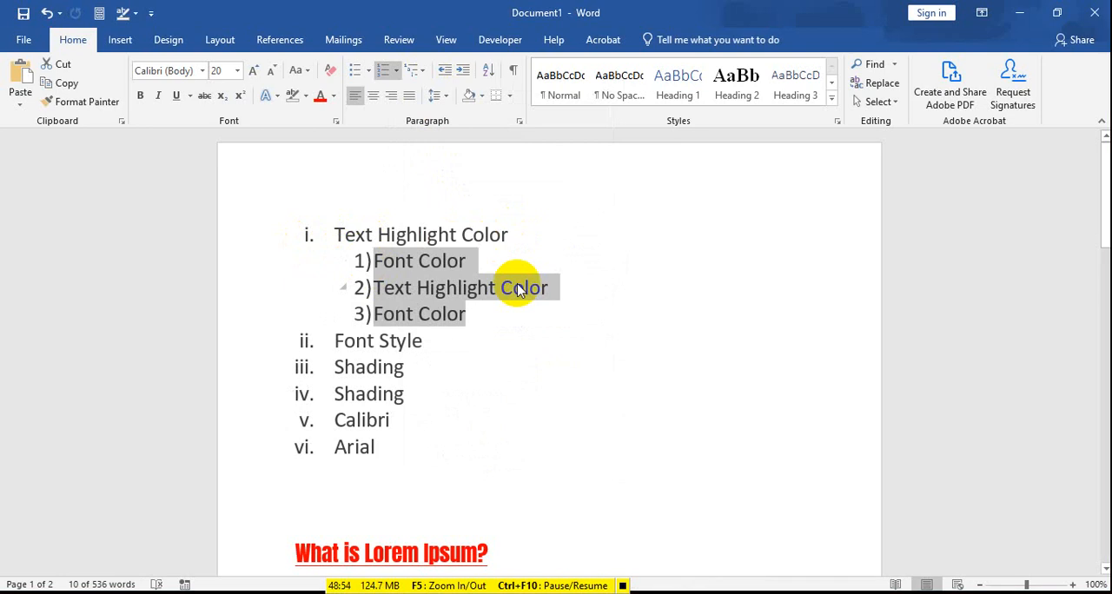
# Step: Apply the symbol-bulleted multilevel format to the whole list, from "Text Highlight Color" through "Arial"
pyautogui.click(297, 232)
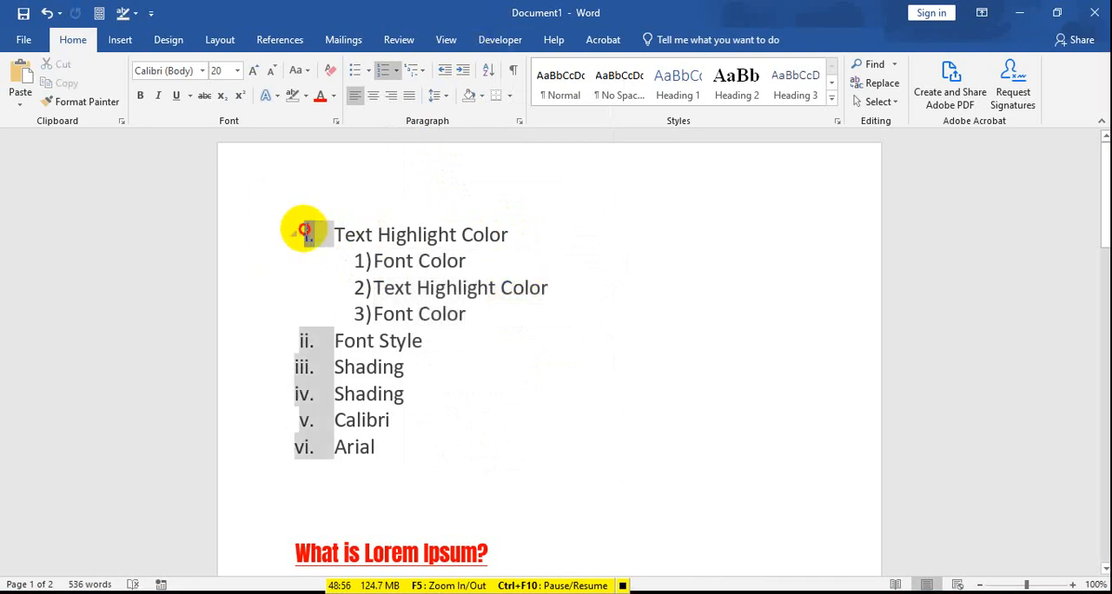
pyautogui.moveTo(304, 230); pyautogui.dragTo(449, 437)
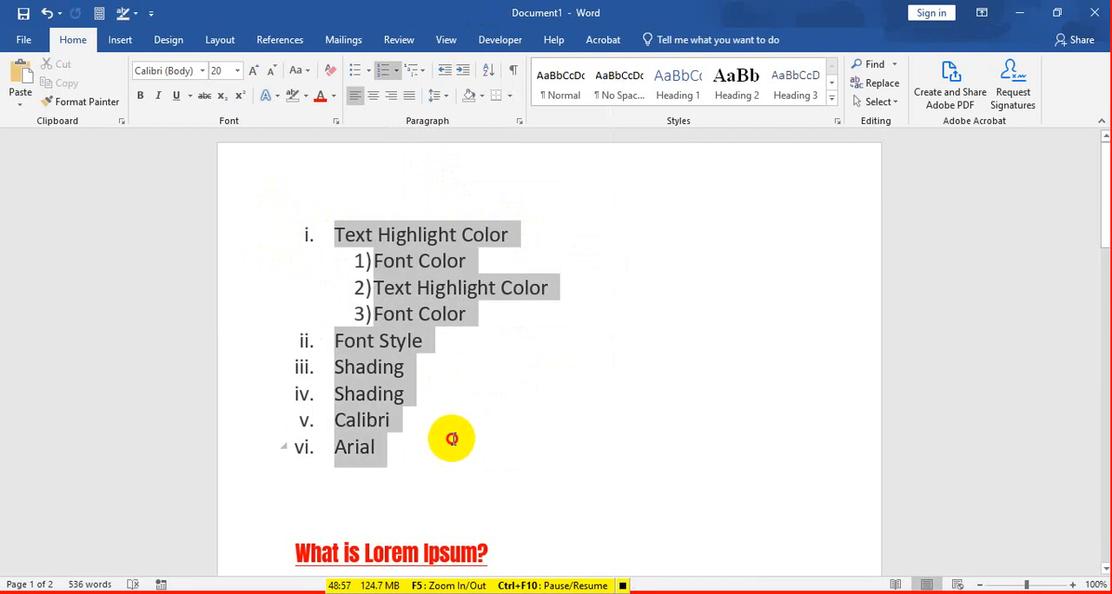
pyautogui.click(416, 68)
pyautogui.click(432, 313)
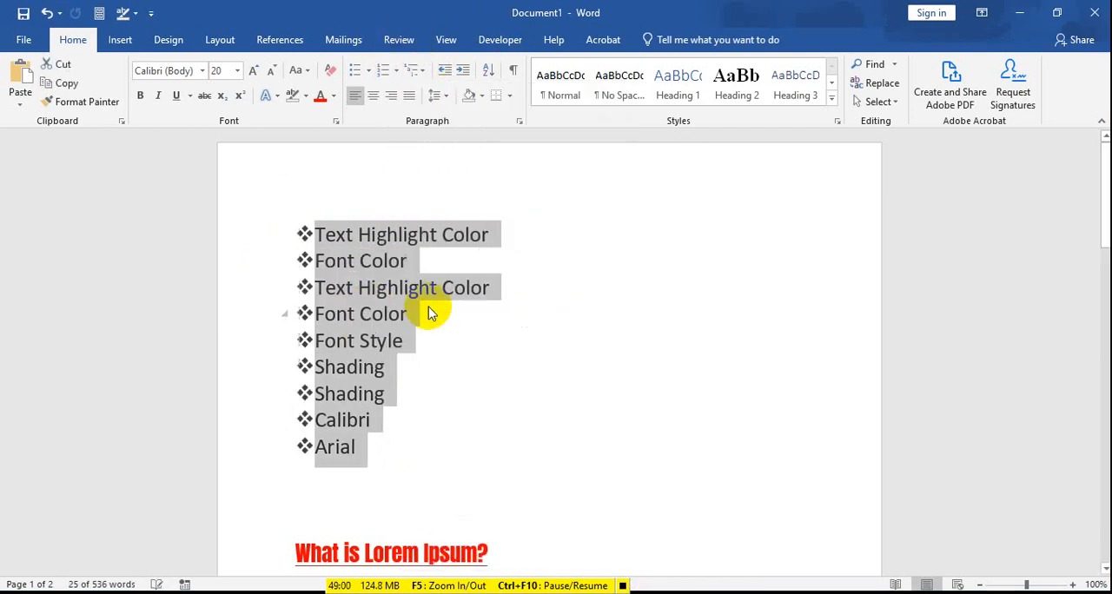
# Step: Delete the whole bulleted list and insert three blank lines above the "What is Lorem Ipsum?" heading
pyautogui.moveTo(298, 256)
pyautogui.mouseDown()
pyautogui.moveTo(422, 377)
pyautogui.moveTo(417, 398)
pyautogui.mouseUp()
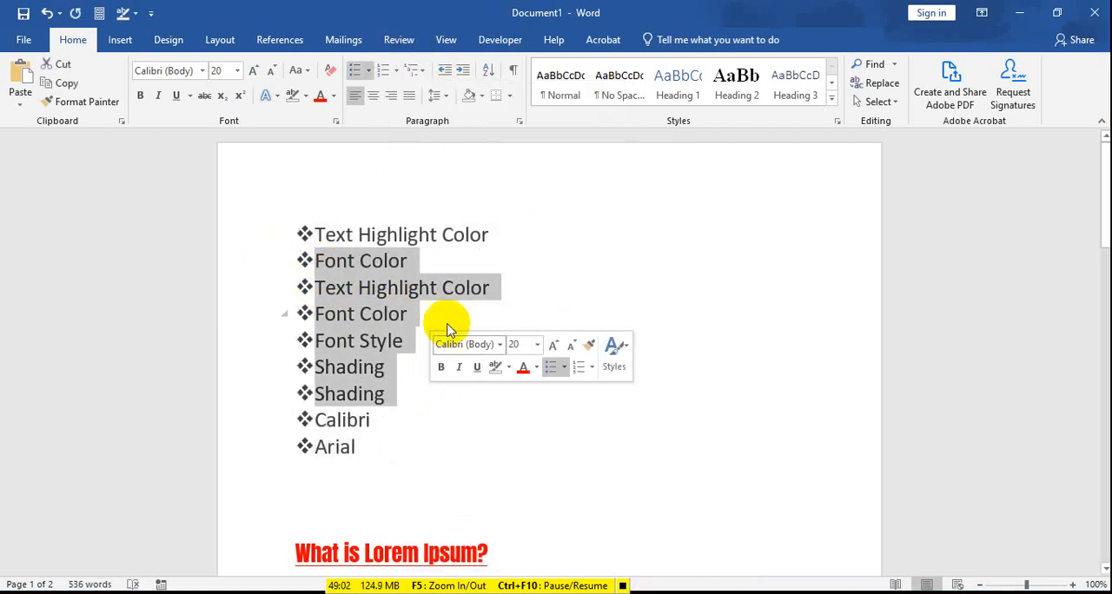
pyautogui.moveTo(447, 455); pyautogui.dragTo(294, 231)
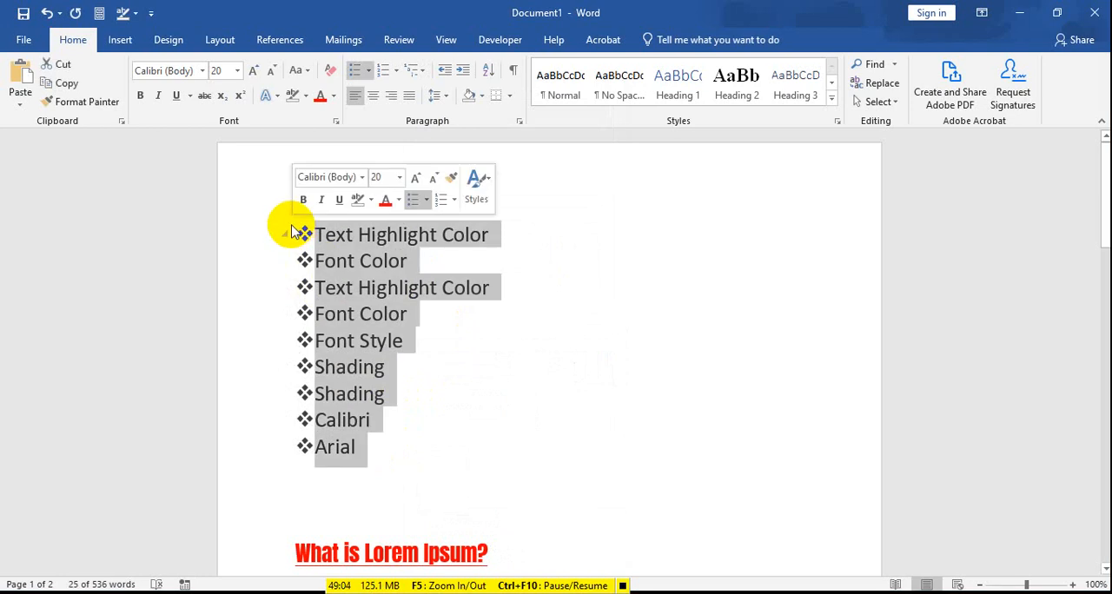
pyautogui.press('Delete')
pyautogui.press('Return')
pyautogui.press('Return')
pyautogui.press('Return')
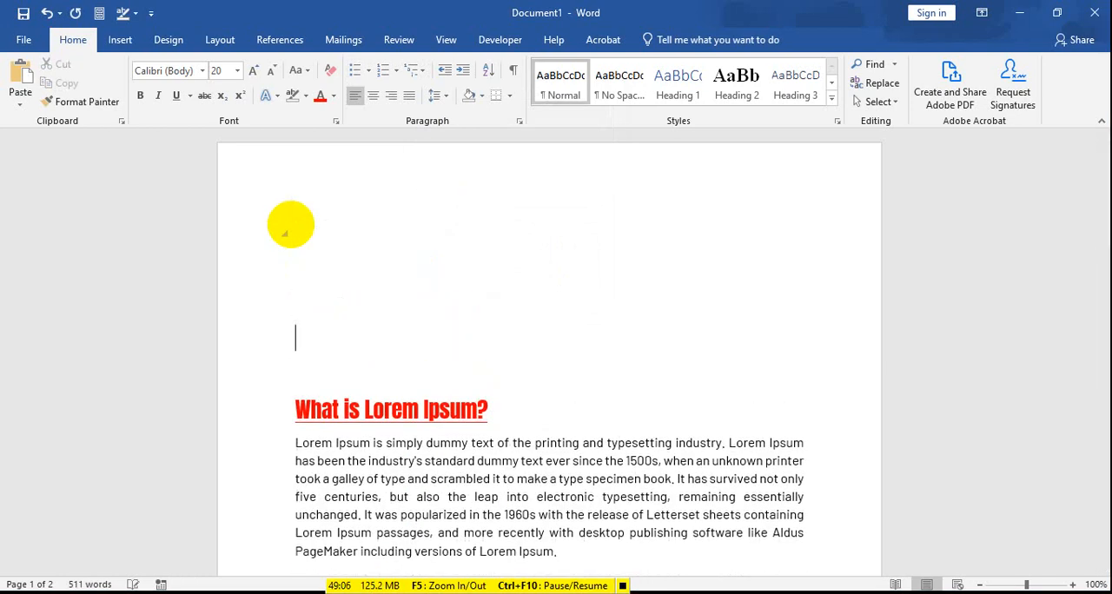
# Step: Enter "Dhaka Division" on the first blank line above the "What is Lorem Ipsum?" heading
pyautogui.press('Up')
pyautogui.press('Up')
pyautogui.press('Up')
pyautogui.write('Dhaka ')
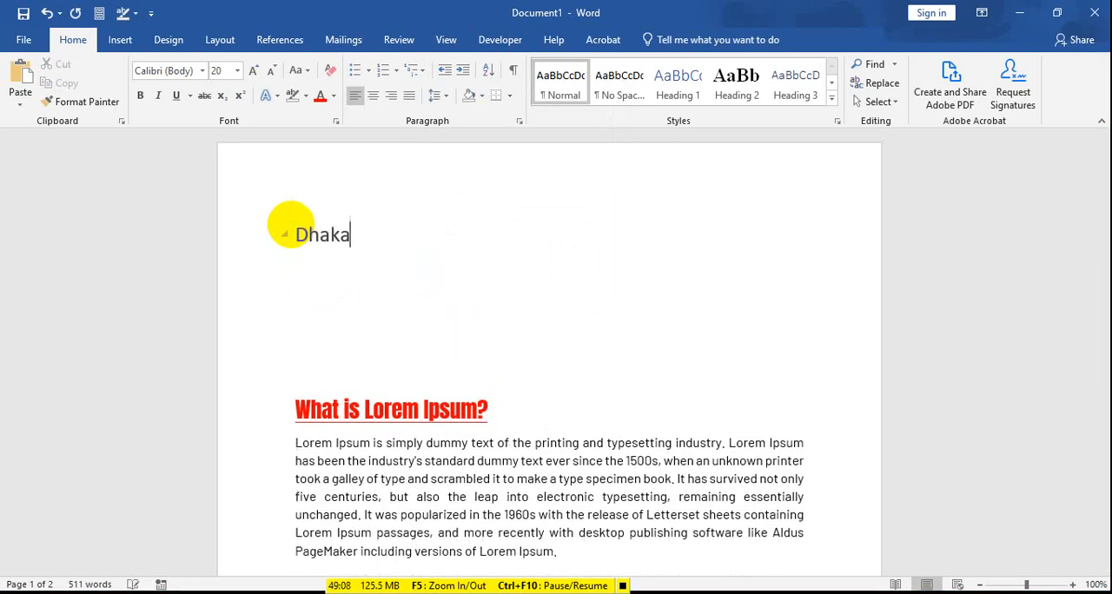
pyautogui.write('Division')
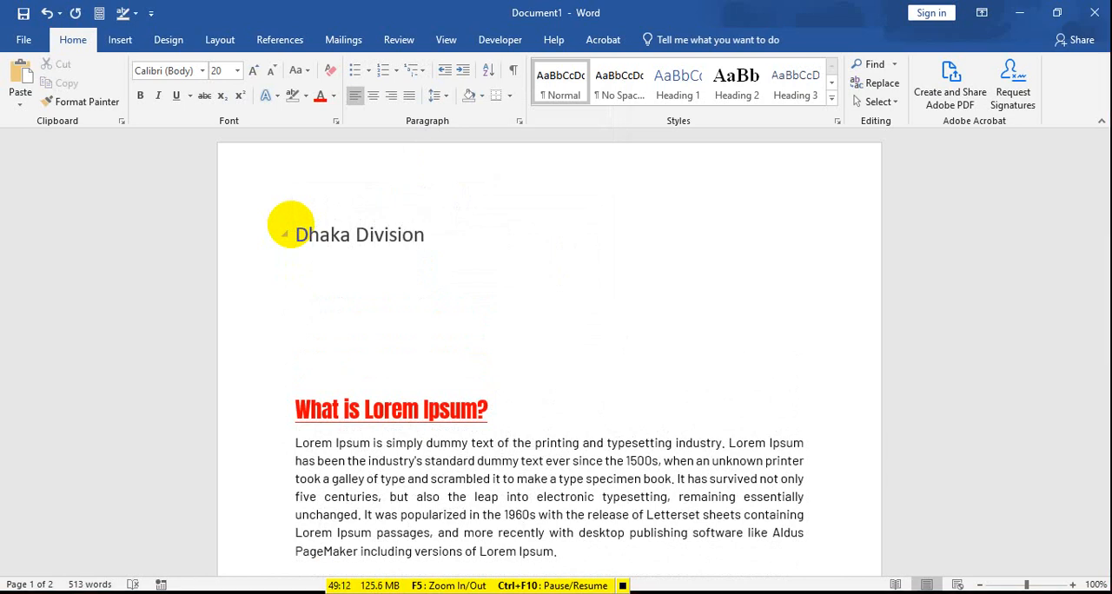
pyautogui.press('Return')
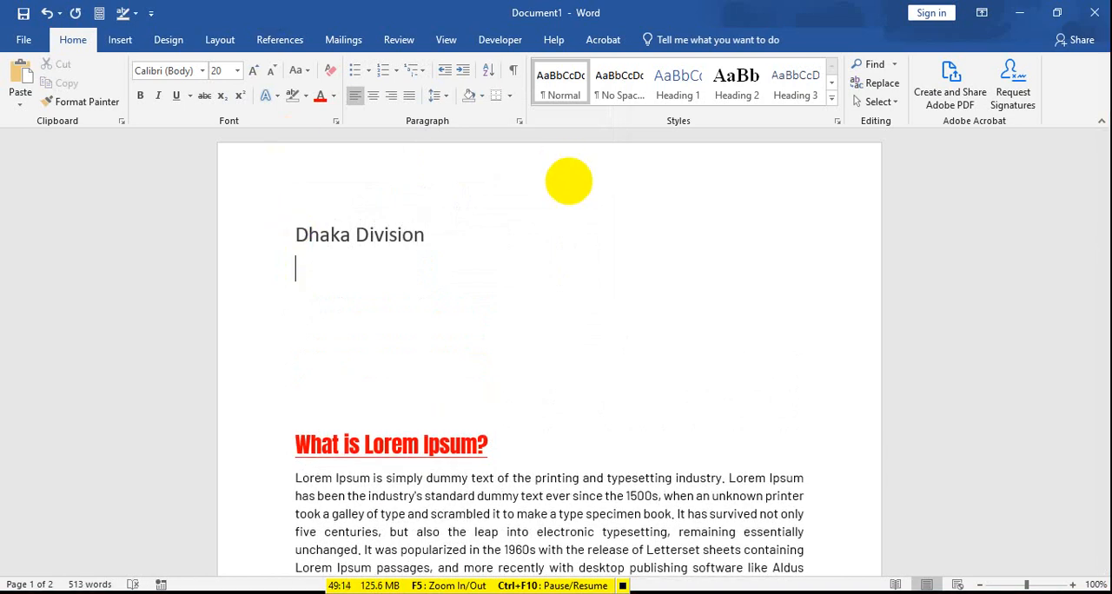
pyautogui.write('chi')
pyautogui.press('BackSpace')
pyautogui.press('BackSpace')
pyautogui.press('BackSpace')
pyautogui.write('Chitt')
pyautogui.press('BackSpace')
pyautogui.press('BackSpace')
pyautogui.write('Ch')
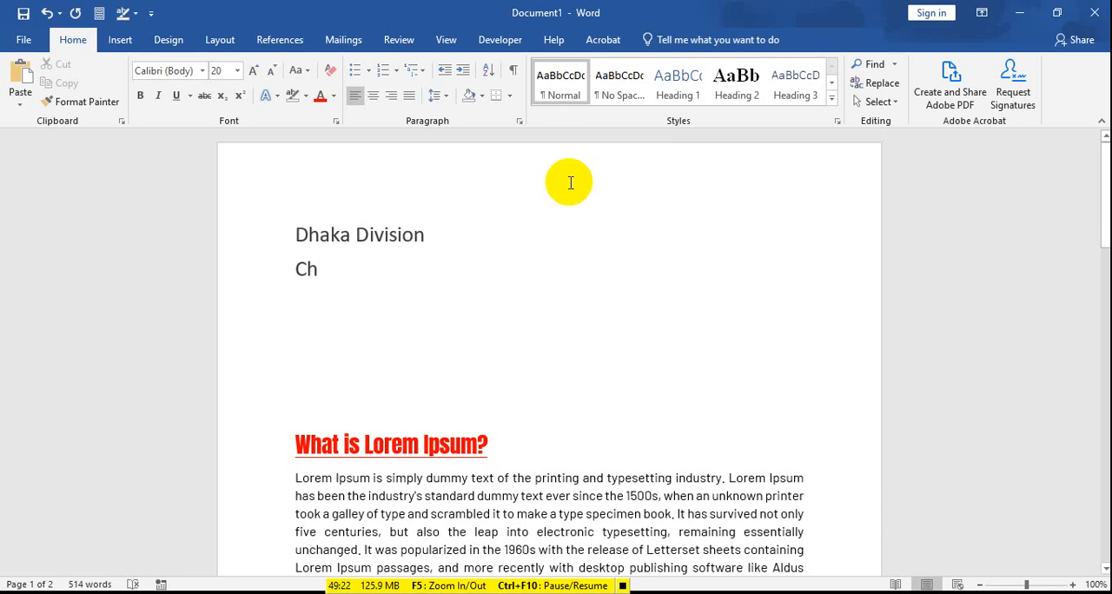
pyautogui.write('itt')
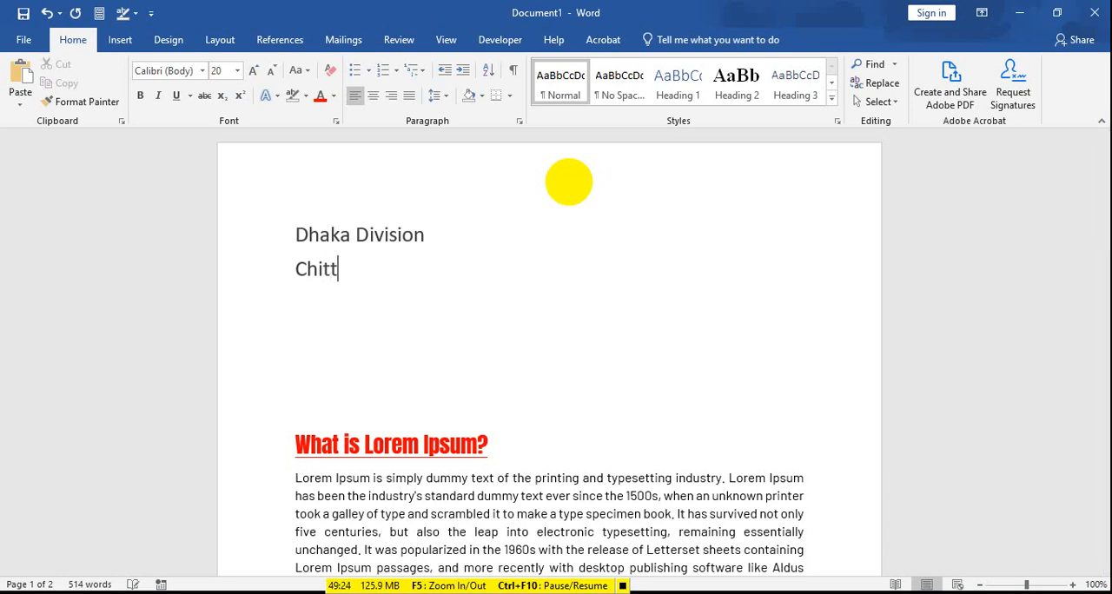
pyautogui.write('agong D')
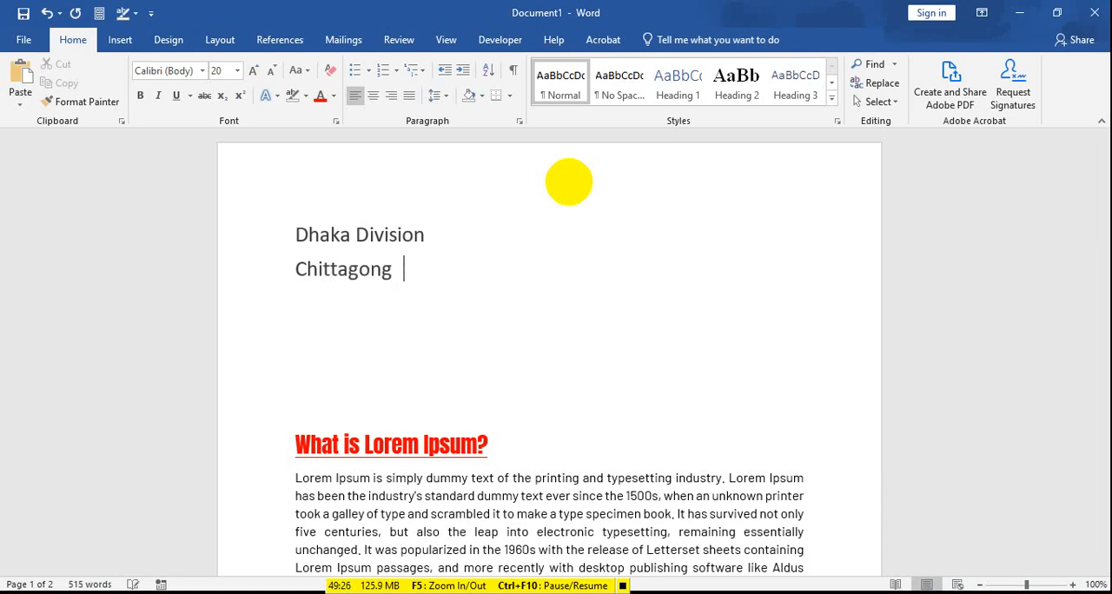
pyautogui.press('BackSpace')
pyautogui.press('BackSpace')
pyautogui.press('BackSpace')
pyautogui.press('BackSpace')
pyautogui.press('BackSpace')
pyautogui.press('BackSpace')
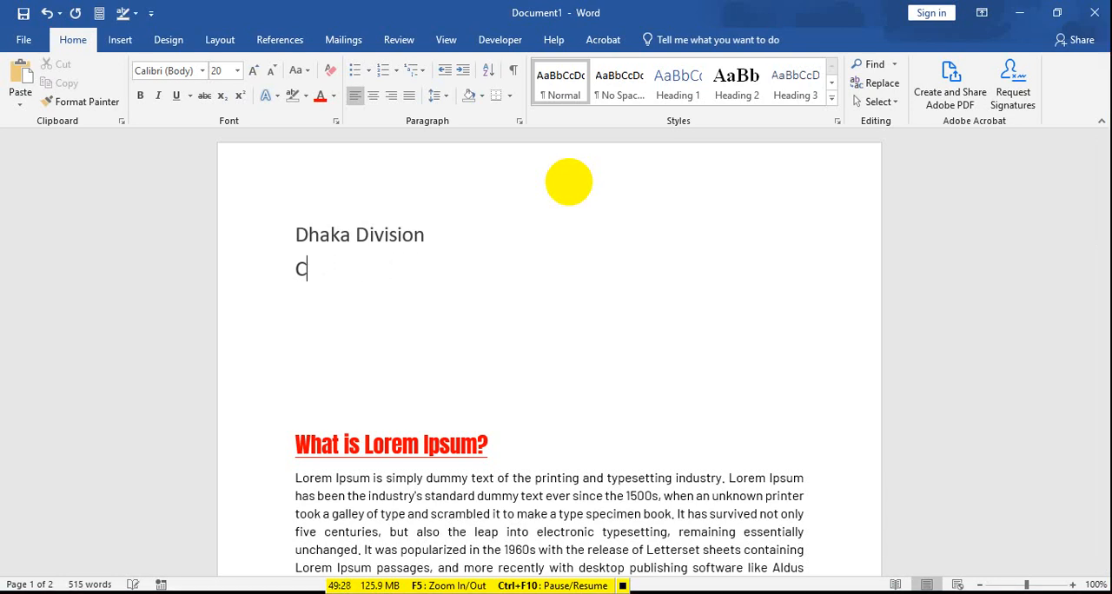
pyautogui.press('BackSpace')
pyautogui.press('BackSpace')
# Step: Number the "Dhaka Division" line in the 1) format and add an empty second numbered item below it
pyautogui.moveTo(470, 231); pyautogui.dragTo(179, 216)
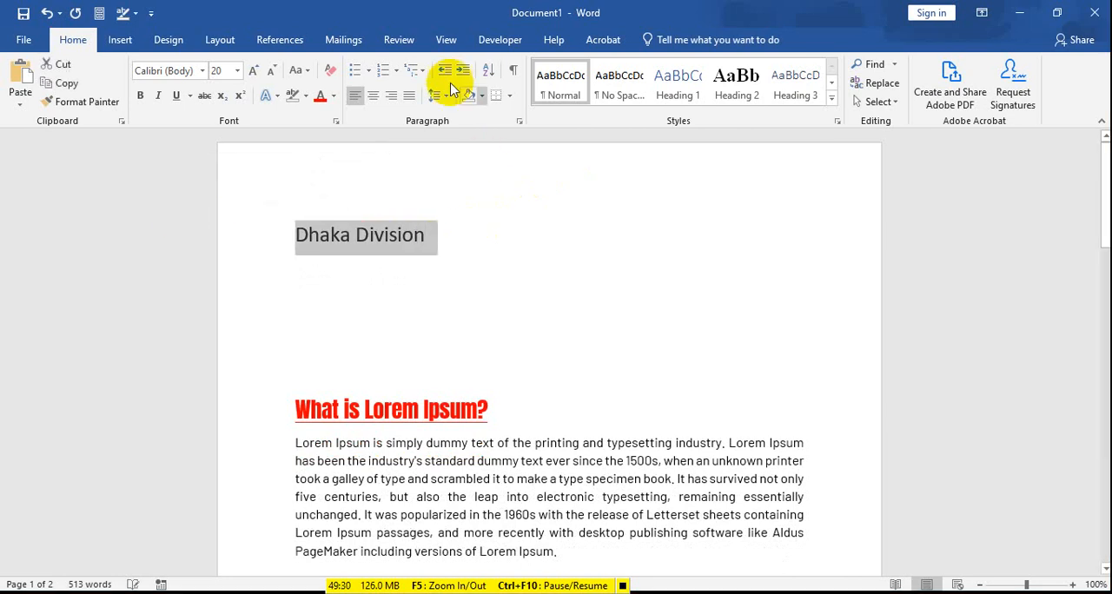
pyautogui.click(380, 70)
pyautogui.click(512, 236)
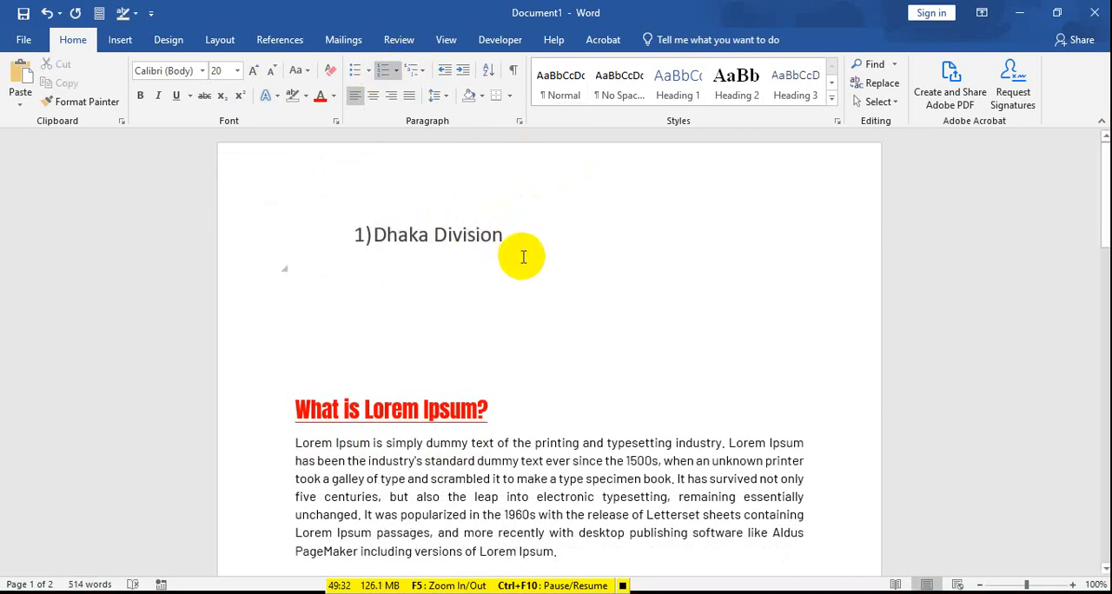
pyautogui.press('Return')
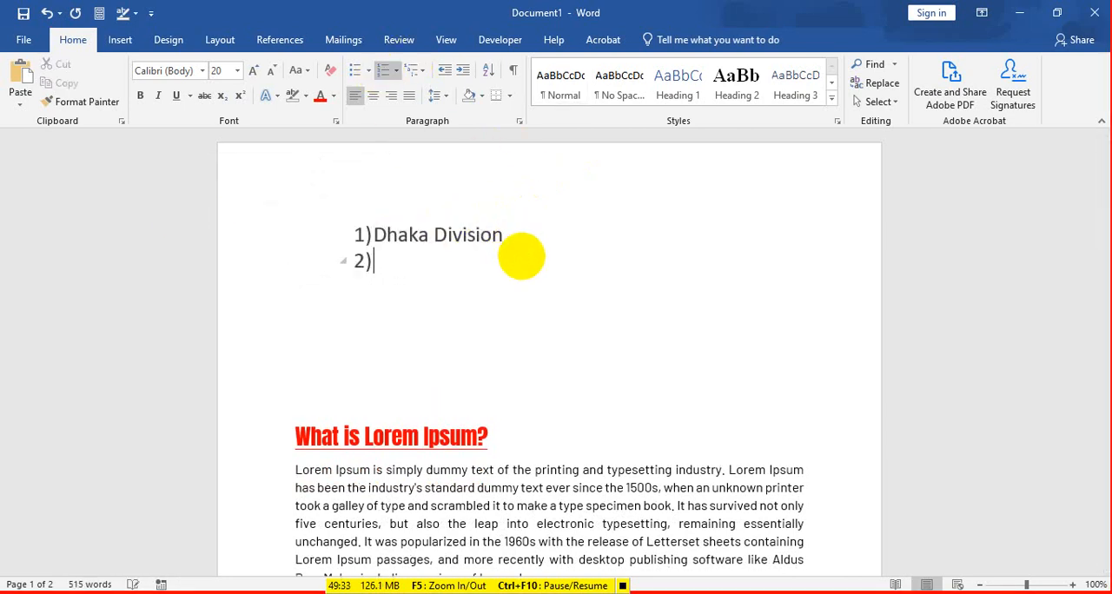
# Step: Apply the 1. 1.1. 1.1.1. multilevel format to the "Dhaka Division" list and switch it to the 1) a) i) format
pyautogui.click(416, 70)
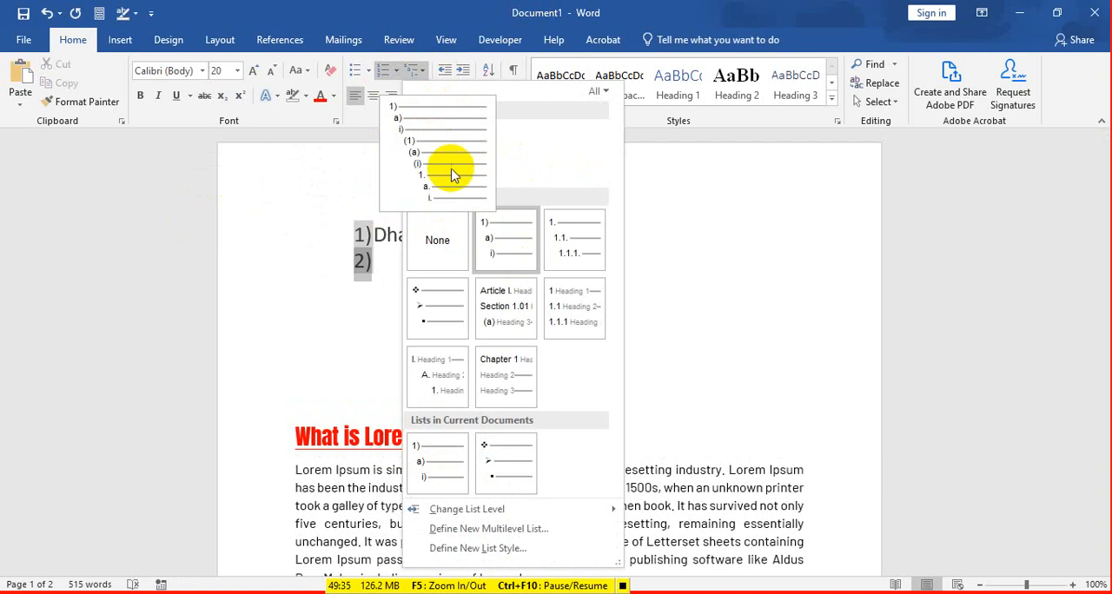
pyautogui.click(575, 245)
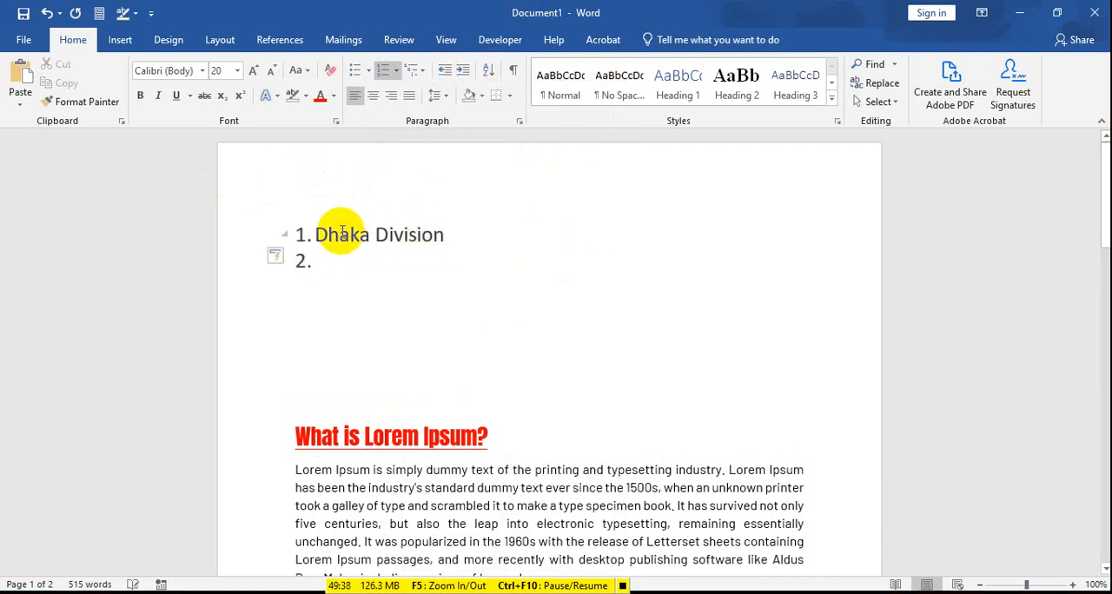
pyautogui.click(388, 69)
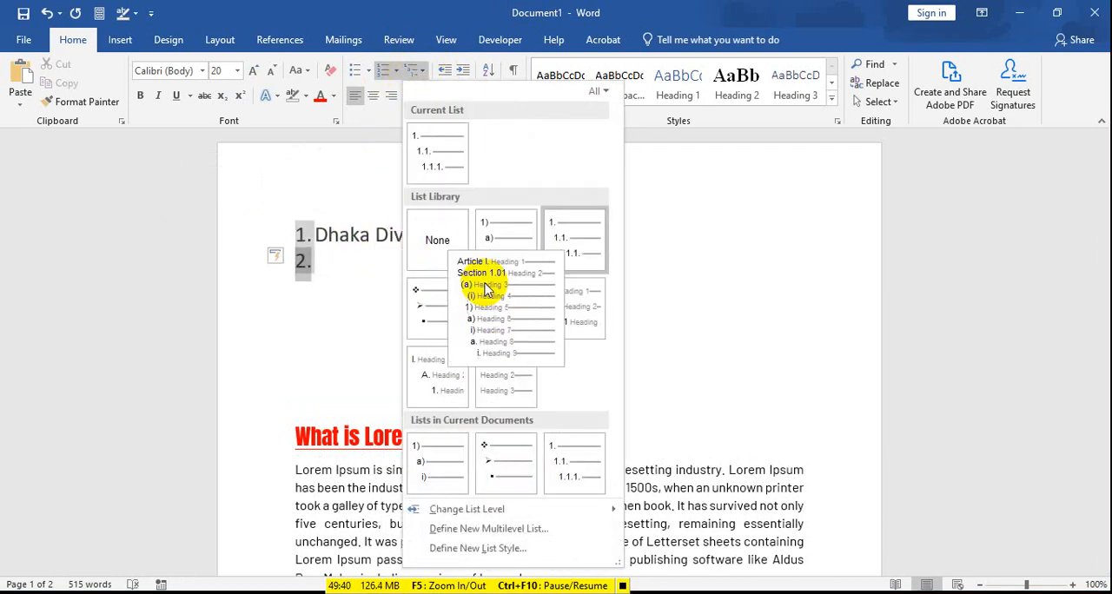
pyautogui.click(497, 221)
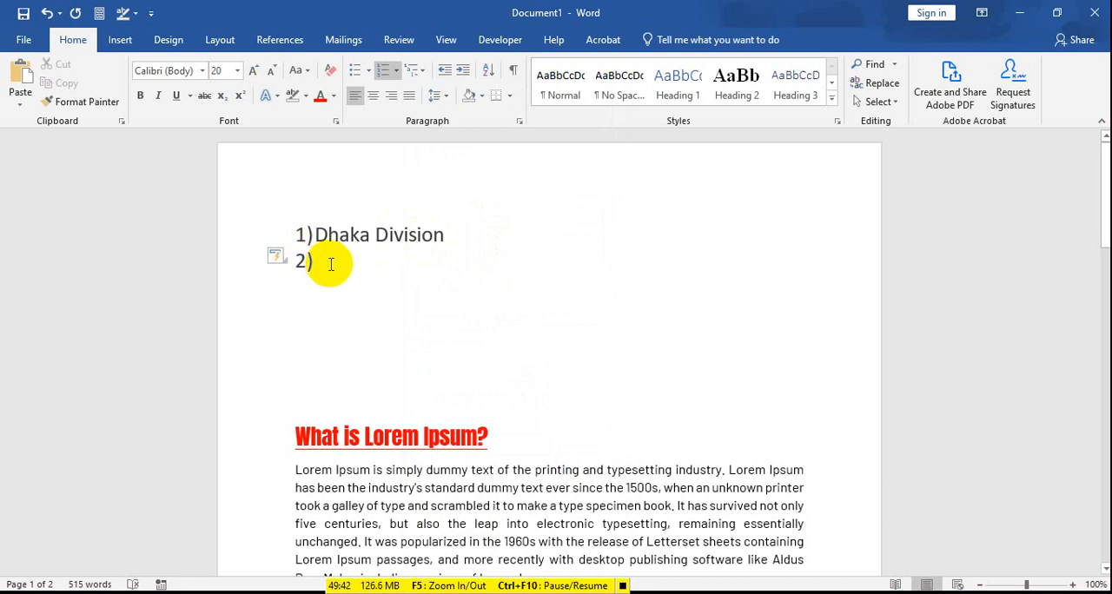
# Step: Demote the empty second item below "Dhaka Division" to the lower list level numbered i
pyautogui.press('Tab')
pyautogui.press('Tab')
pyautogui.press('Tab')
pyautogui.press('Tab')
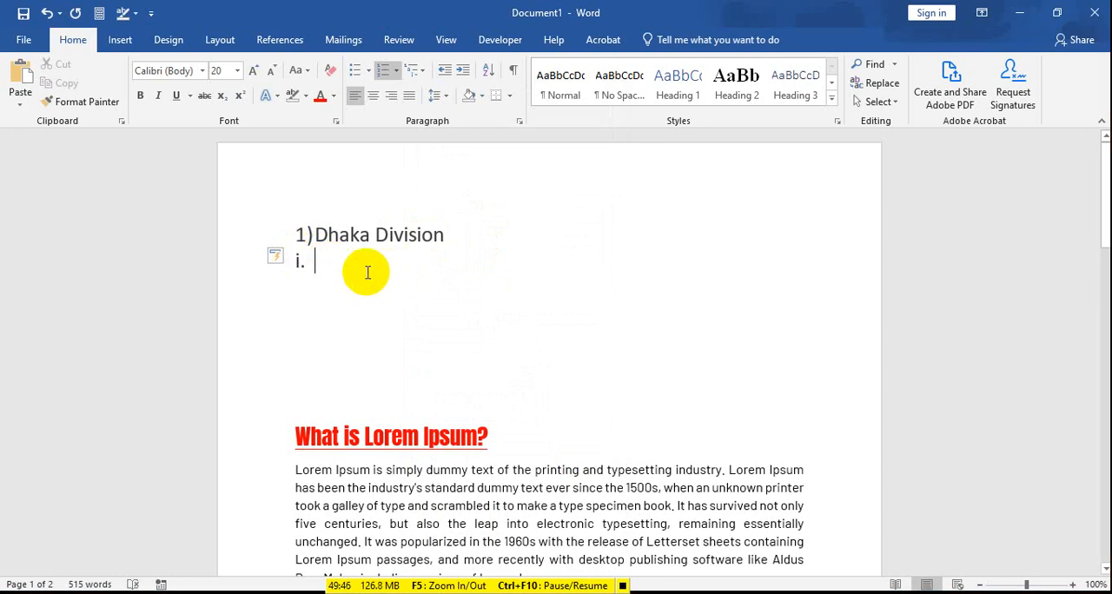
pyautogui.click(330, 265)
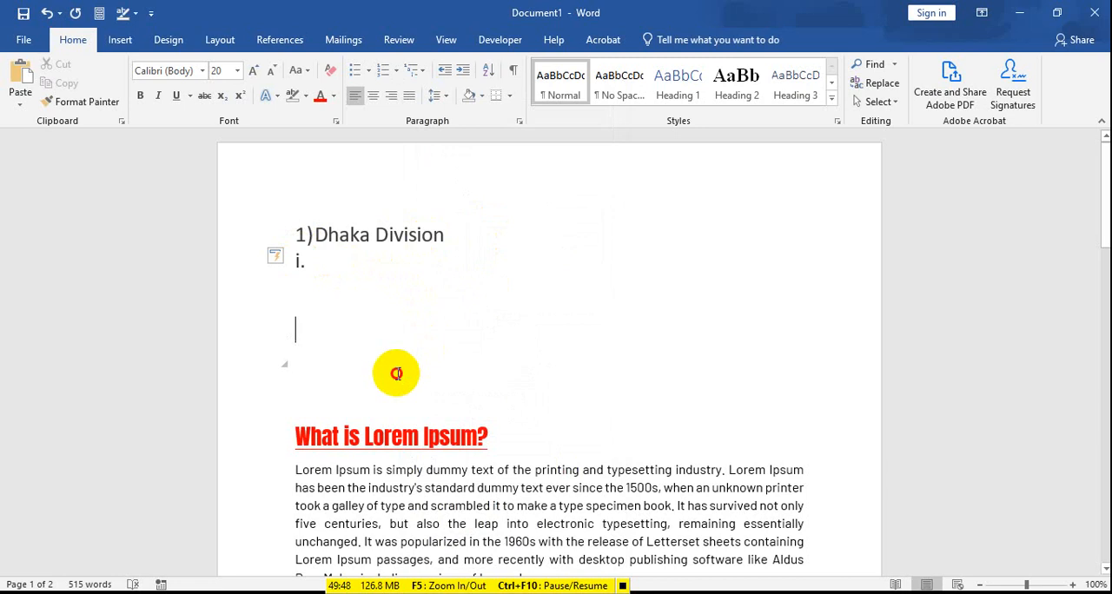
# Step: Delete the "Dhaka Division" list and all blank lines above the "What is Lorem Ipsum?" heading
pyautogui.moveTo(392, 373); pyautogui.dragTo(305, 203)
pyautogui.press('Delete')
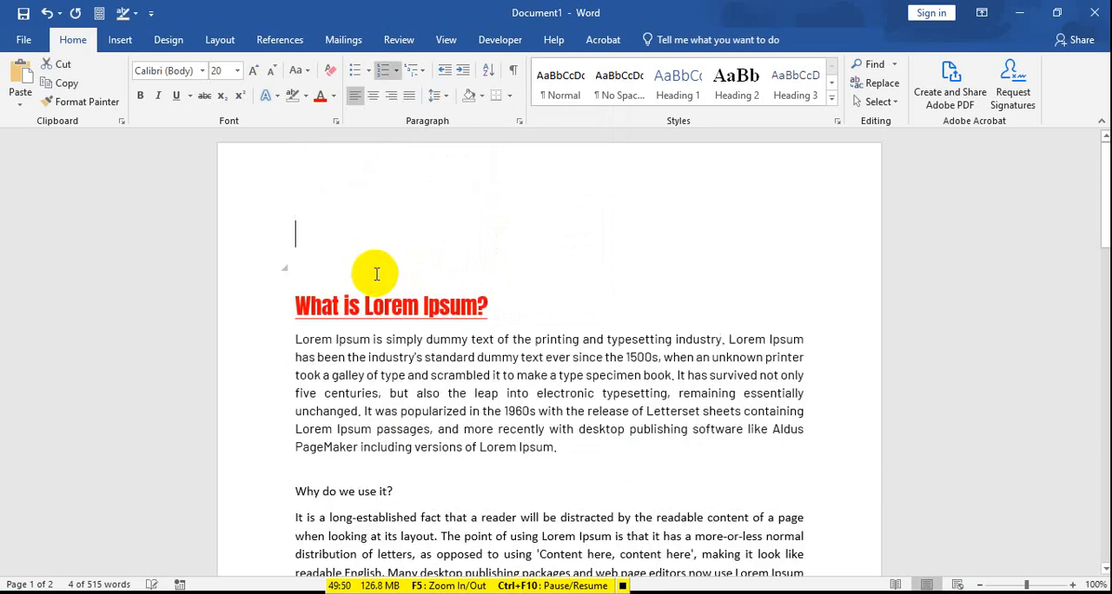
pyautogui.hotkey('ctrl', 'a')
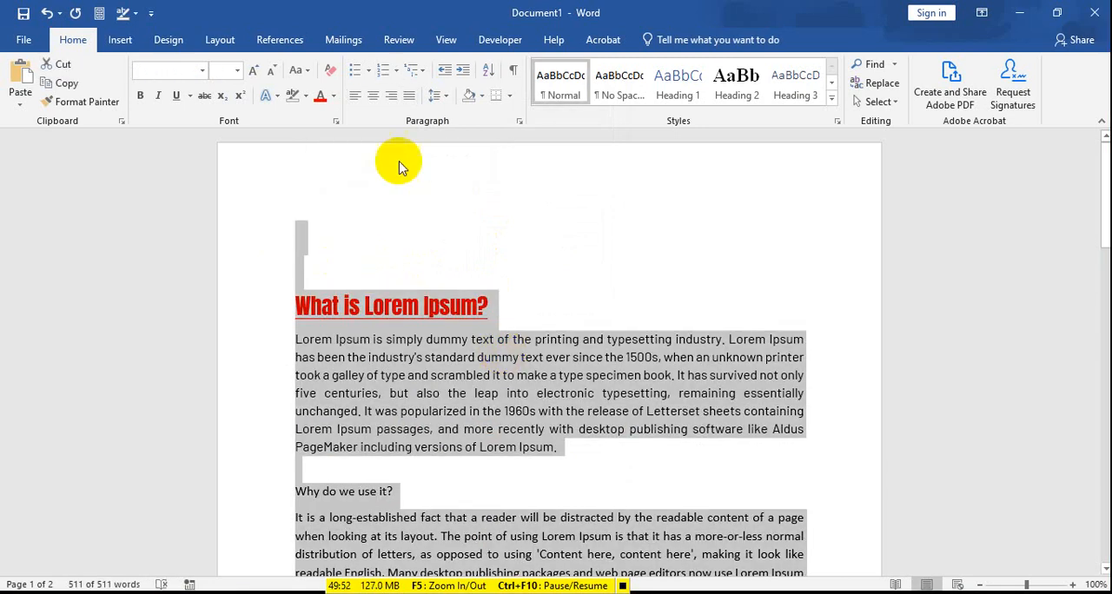
pyautogui.click(362, 216)
pyautogui.moveTo(308, 275); pyautogui.dragTo(281, 180)
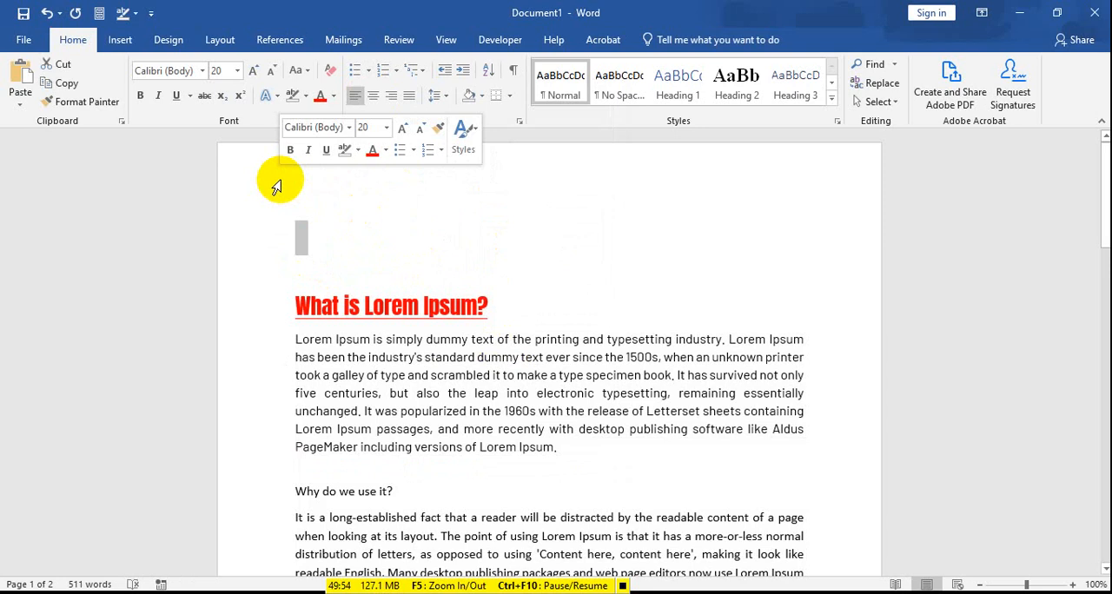
pyautogui.press('Delete')
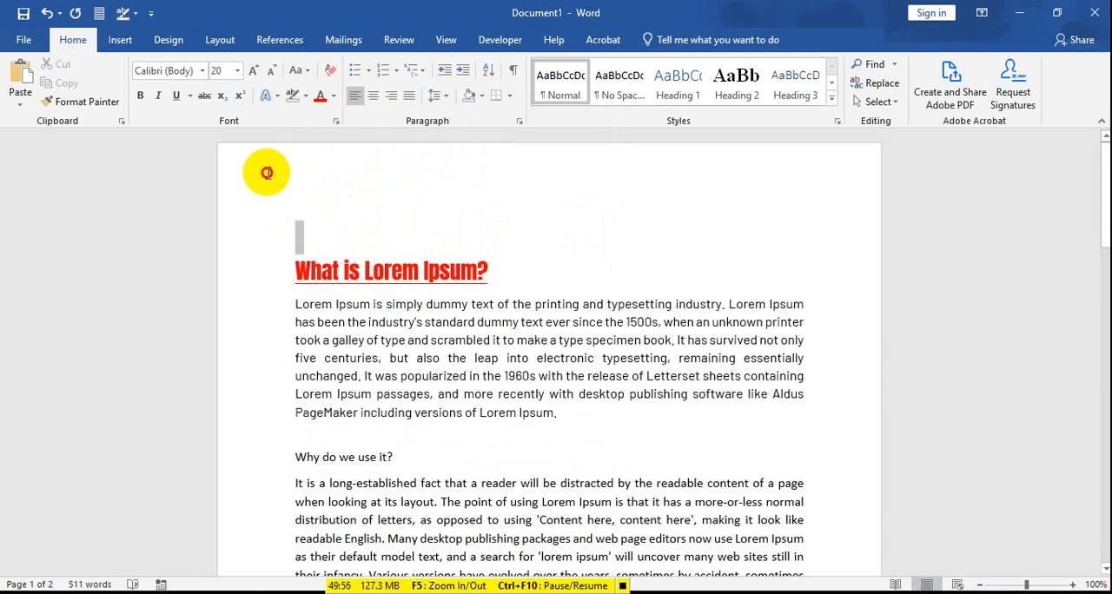
pyautogui.press('Delete')
pyautogui.click(461, 304)
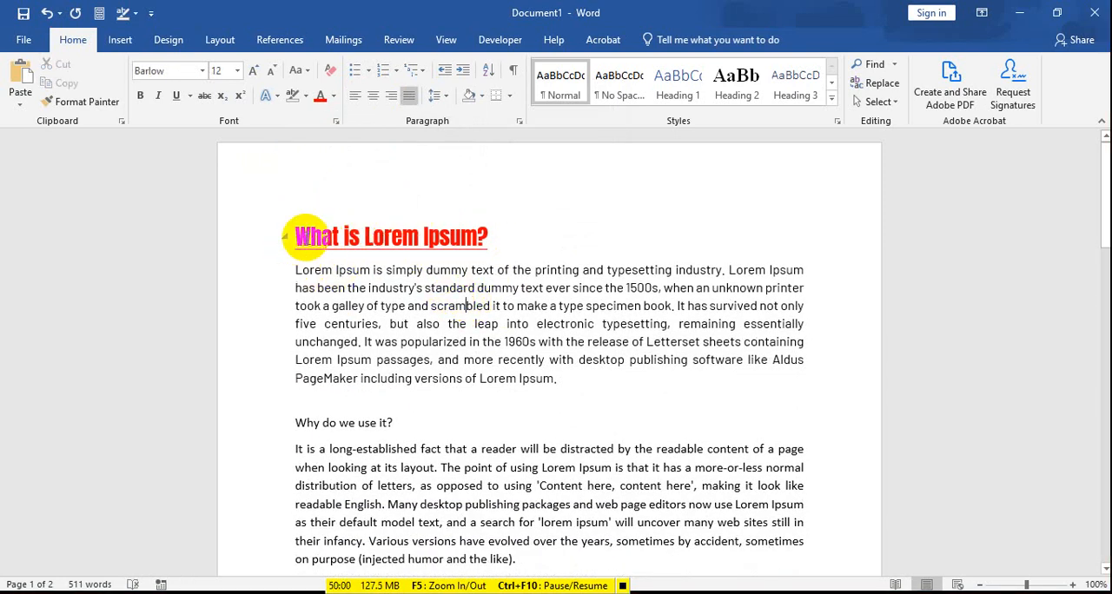
# Step: Insert three blank lines above the "What is Lorem Ipsum?" heading and enter "Dhaka Division" on the first one
pyautogui.click(296, 236)
pyautogui.press('Return')
pyautogui.press('Return')
pyautogui.press('Return')
pyautogui.press('Return')
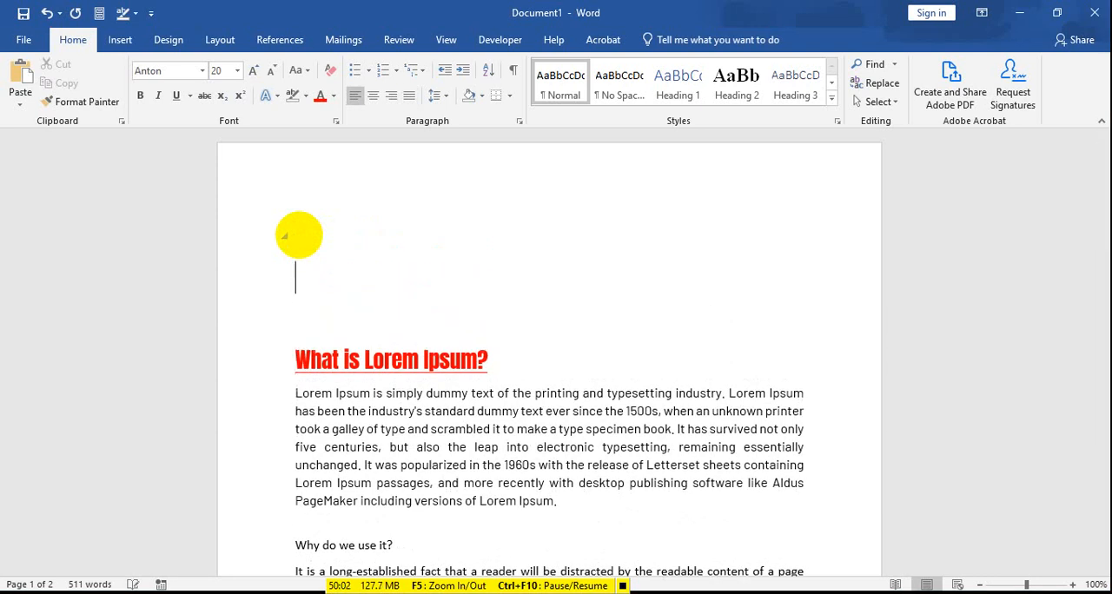
pyautogui.click(297, 236)
pyautogui.write('Dhaka ')
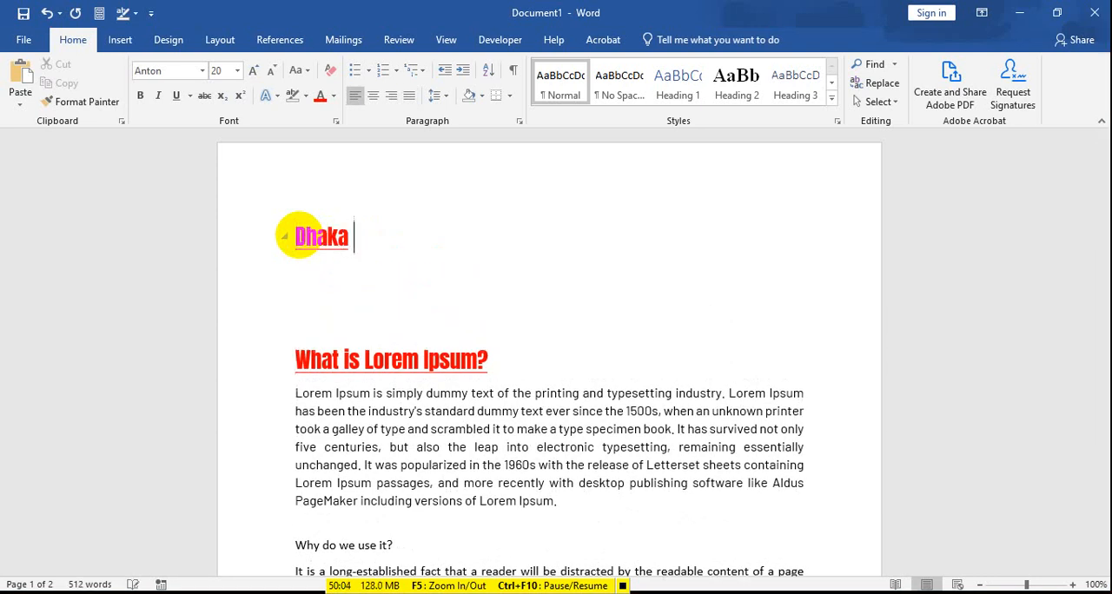
pyautogui.write('Divsion')
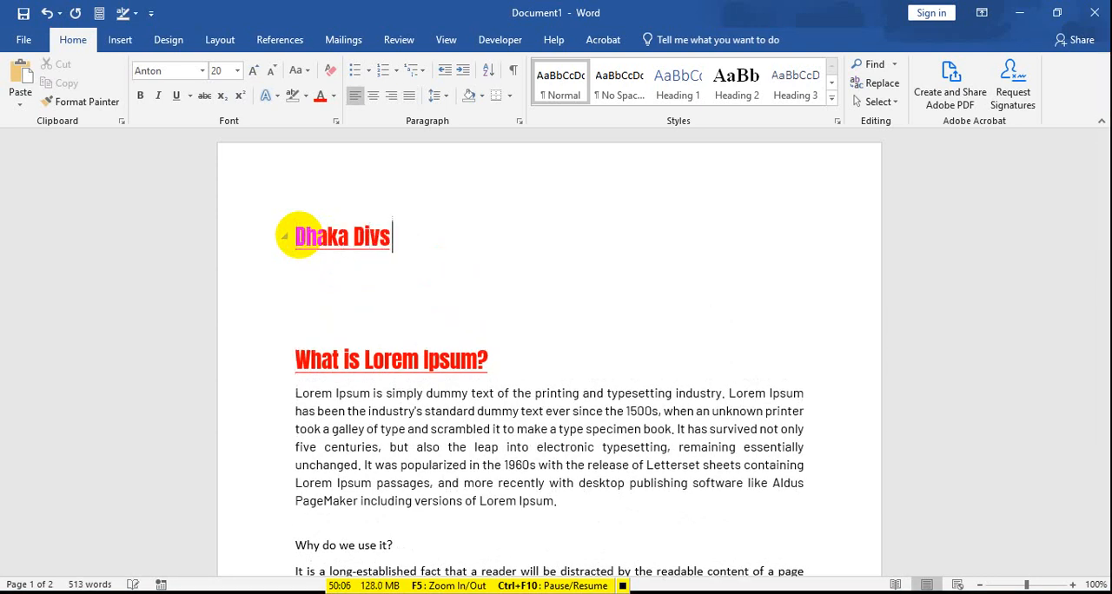
pyautogui.press('BackSpace')
pyautogui.write('ision')
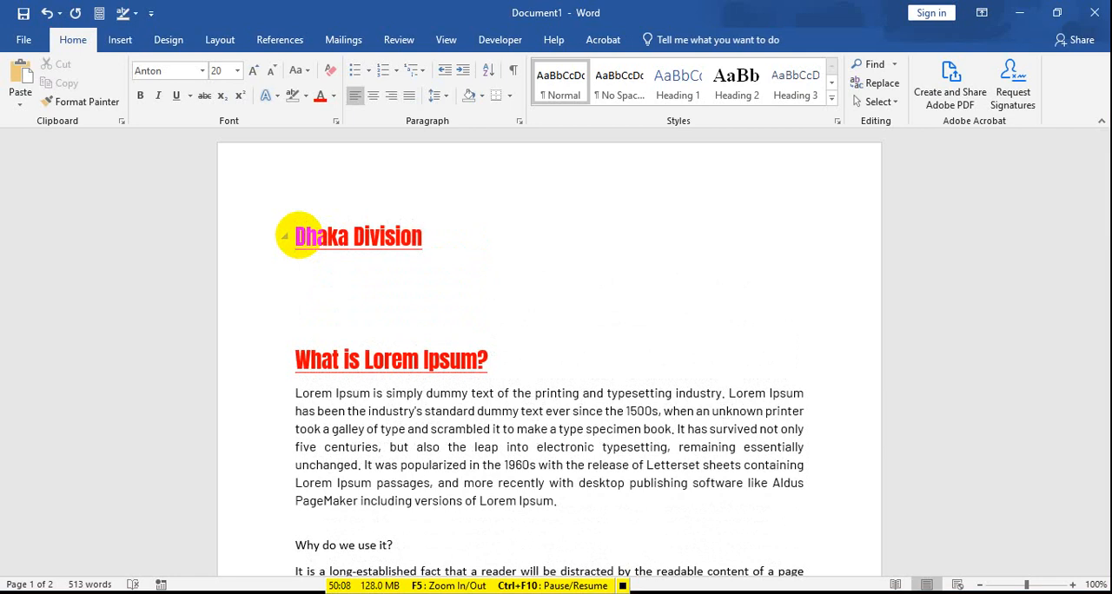
# Step: Enter "Barisal Division", "Chittagong Division" and "Khulna Division" on separate lines below "Dhaka Division"
pyautogui.press('Return')
pyautogui.moveTo(328, 268); pyautogui.dragTo(286, 204)
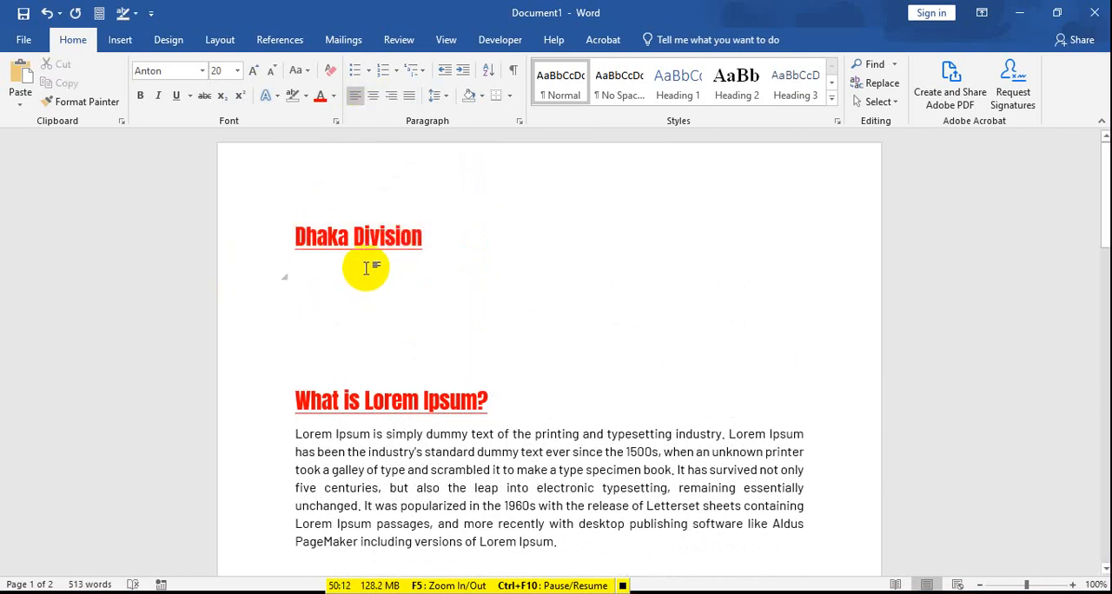
pyautogui.write('Barisal Di')
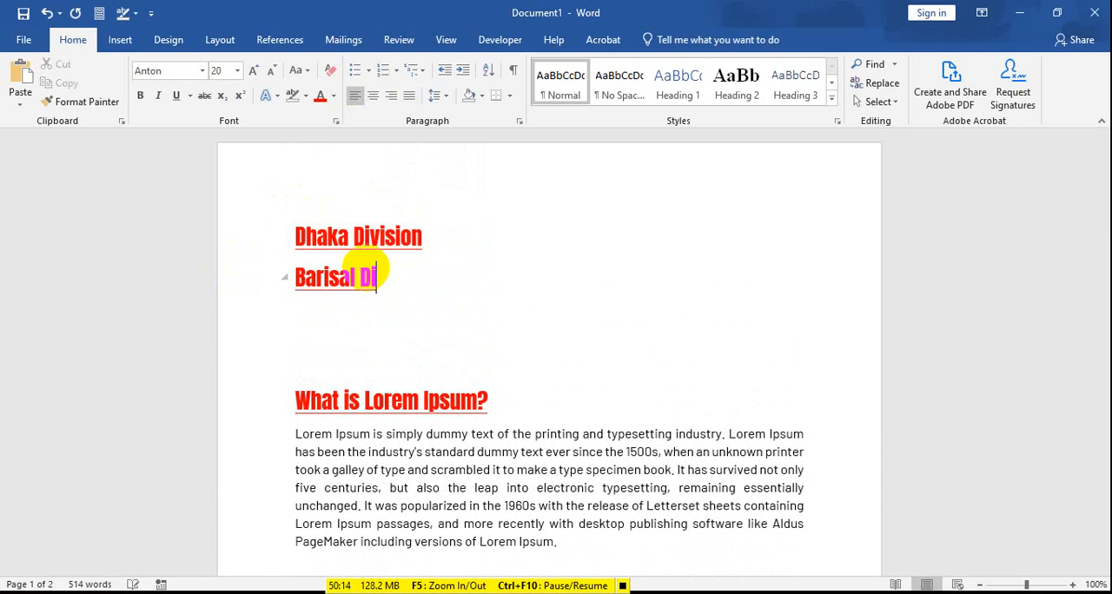
pyautogui.write('vision')
pyautogui.press('Return')
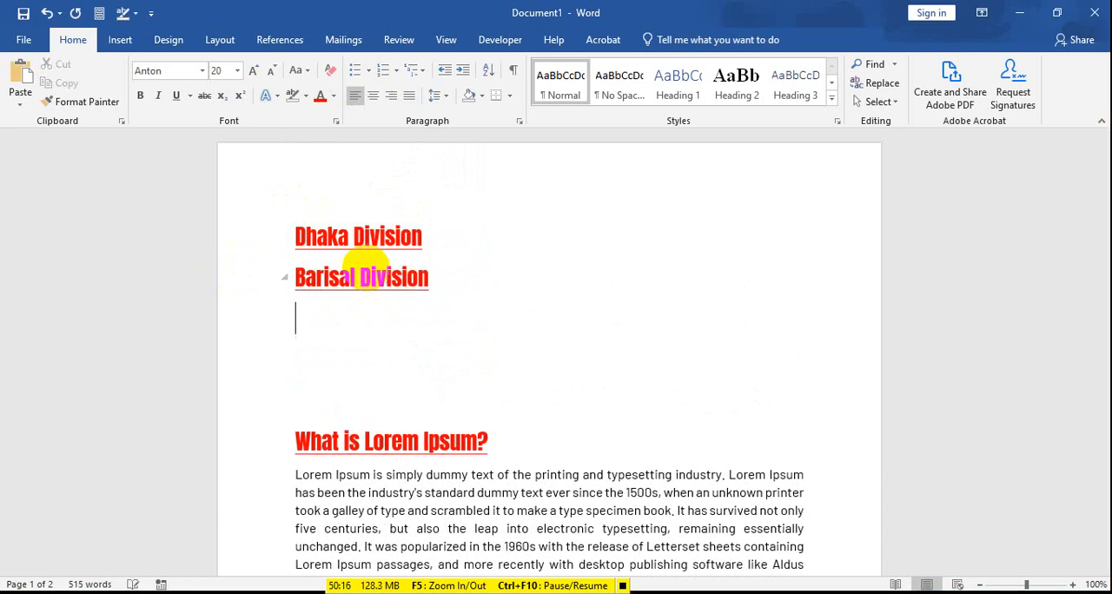
pyautogui.write('Chittagon')
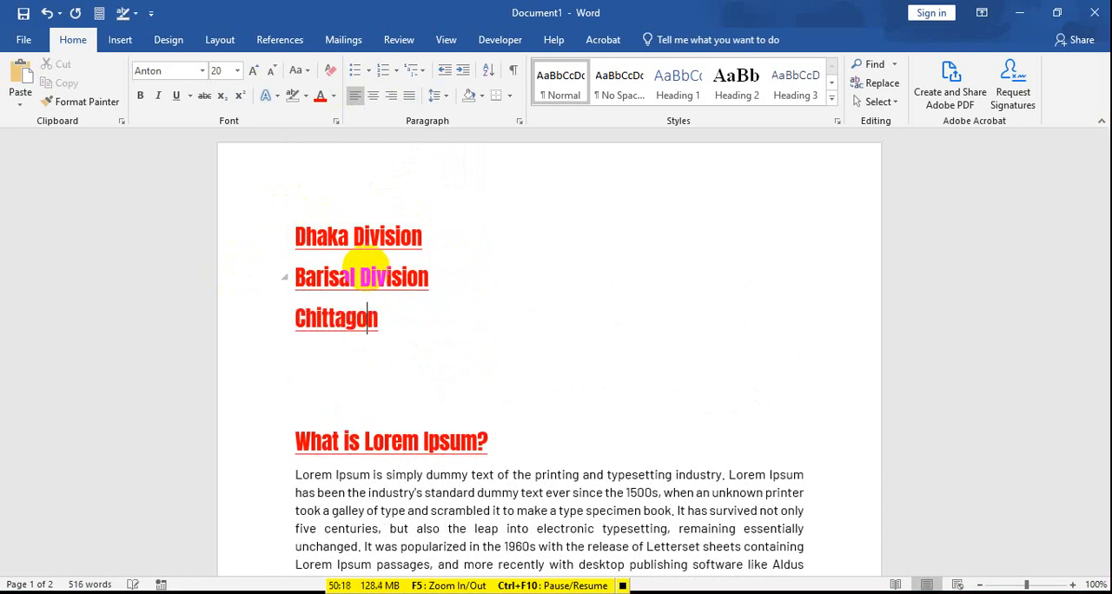
pyautogui.write('g Divisio')
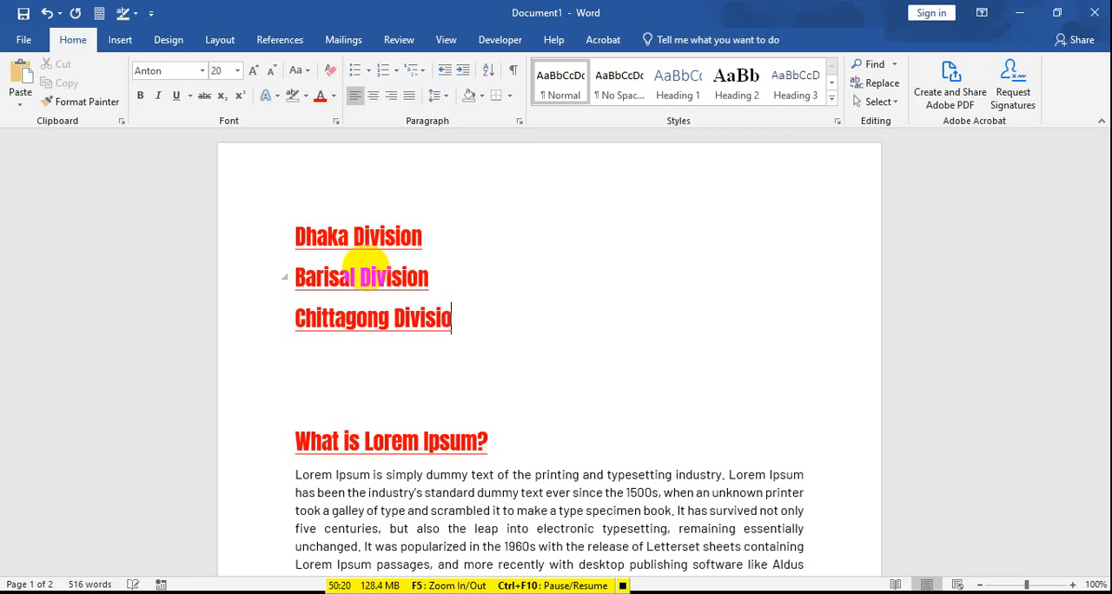
pyautogui.write('n')
pyautogui.press('Return')
pyautogui.write('Kh')
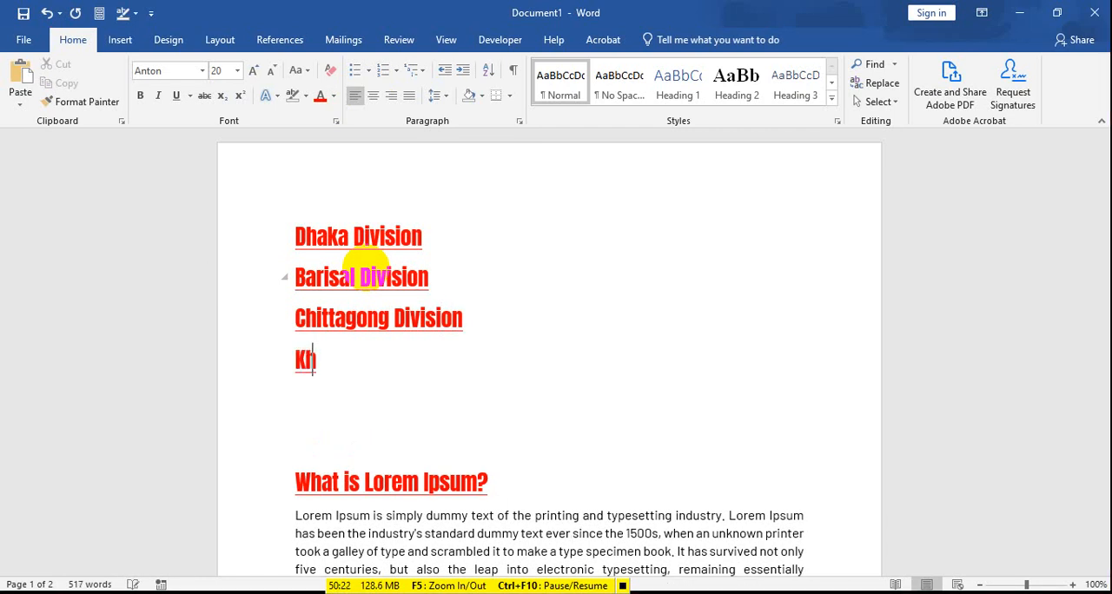
pyautogui.write('ulna Di')
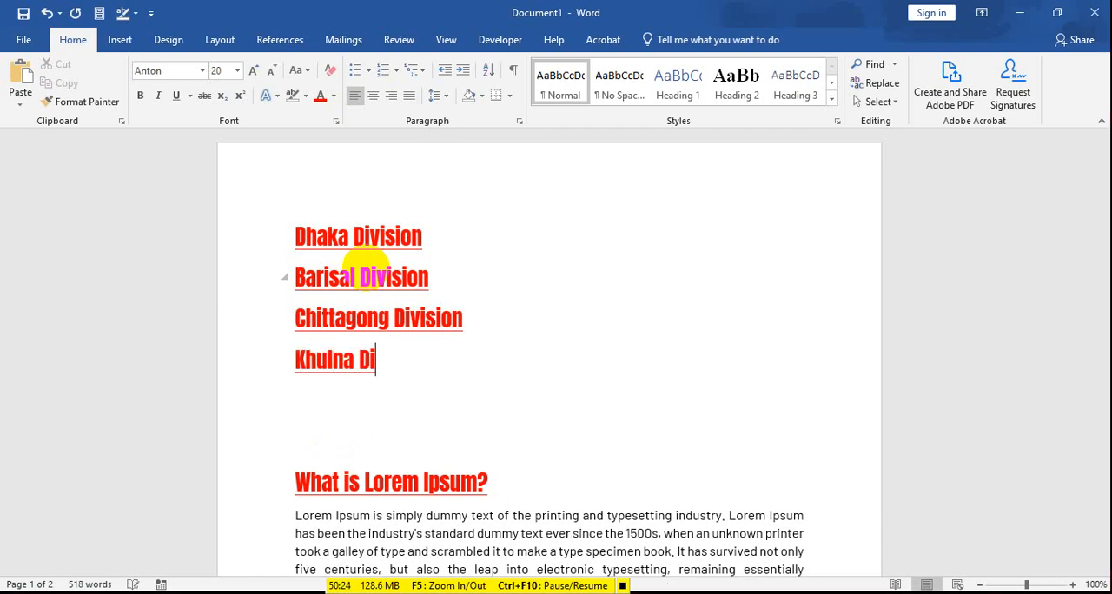
pyautogui.write('vision')
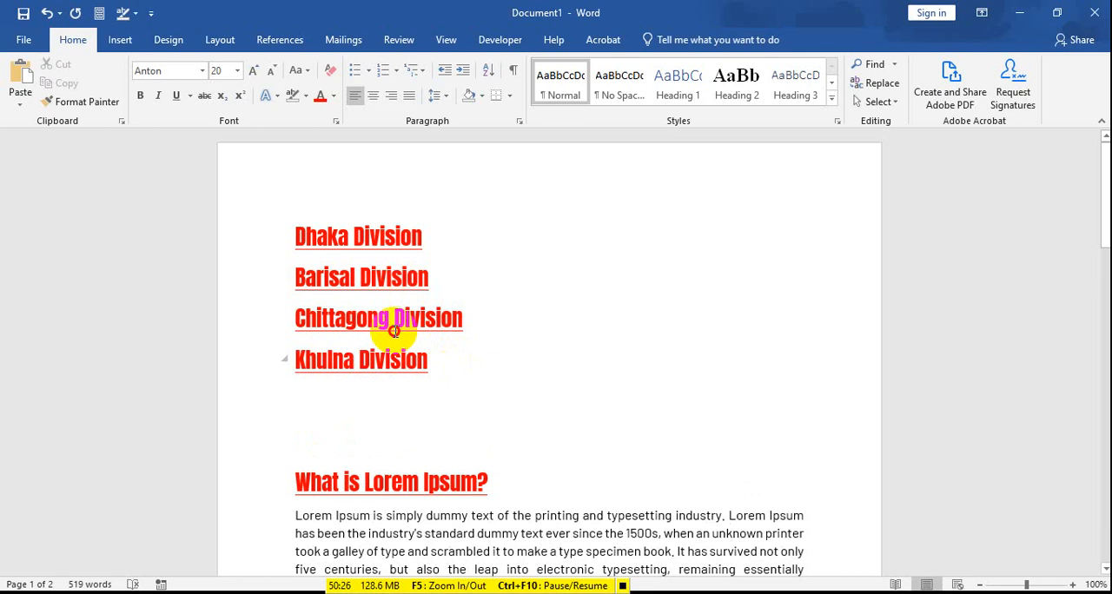
# Step: Number the four division lines as a list in the 1) 2) 3) format
pyautogui.moveTo(435, 359); pyautogui.dragTo(273, 211)
pyautogui.click(412, 70)
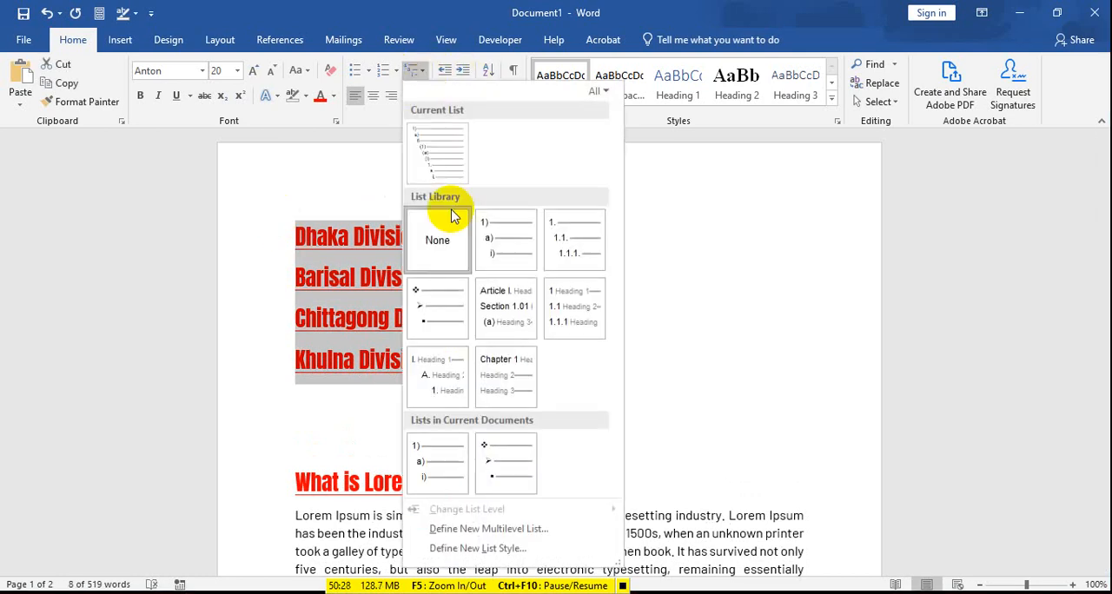
pyautogui.click(330, 250)
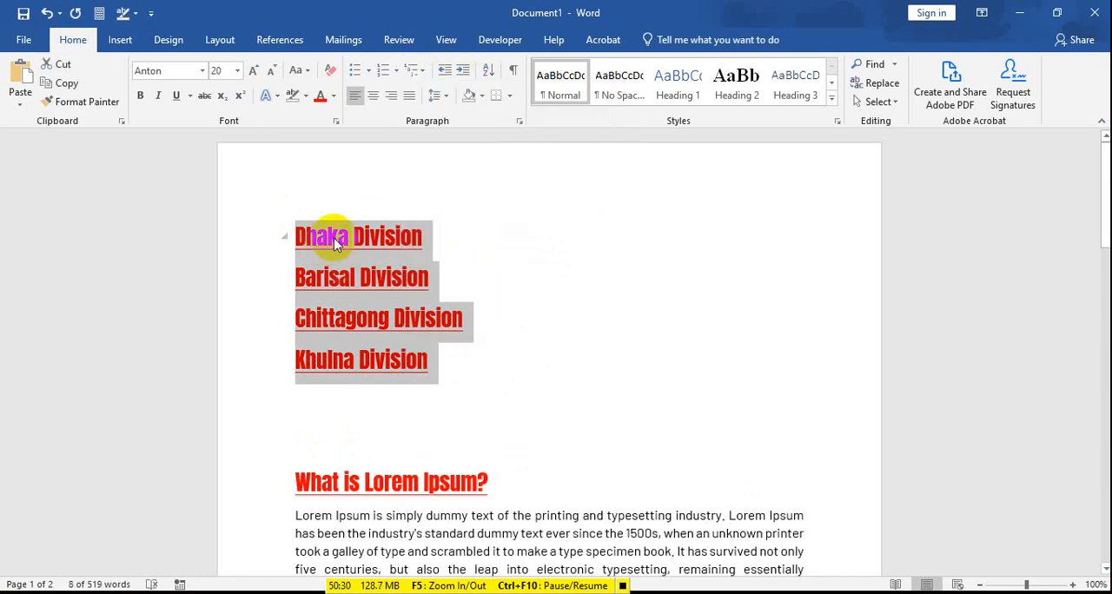
pyautogui.click(383, 70)
pyautogui.click(414, 251)
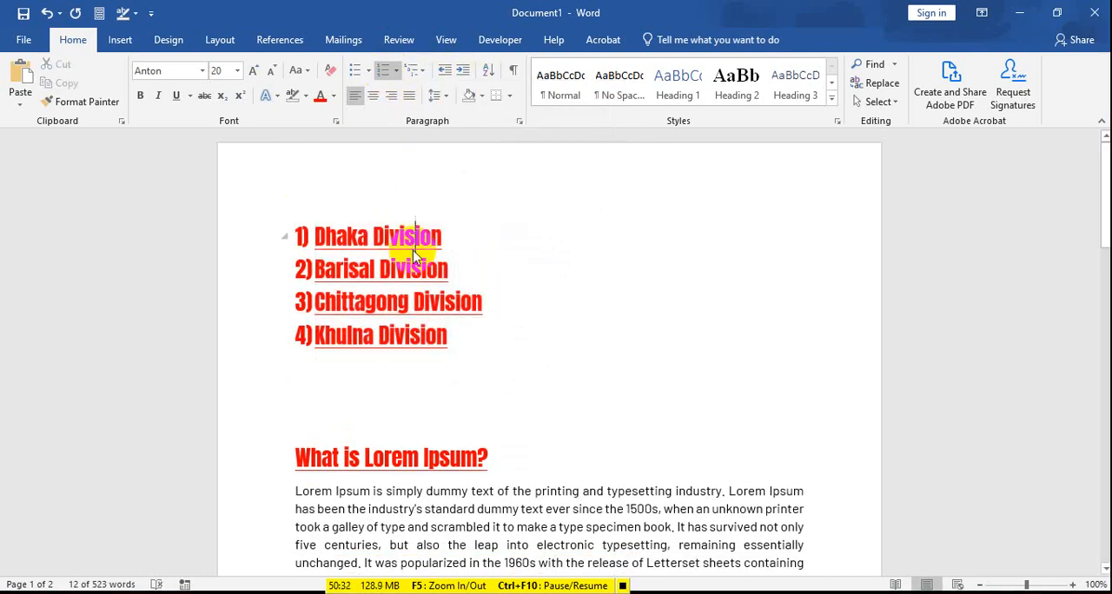
# Step: Add an empty list item below "Dhaka Division" and demote it to the lower level numbered i
pyautogui.click(444, 238)
pyautogui.press('Return')
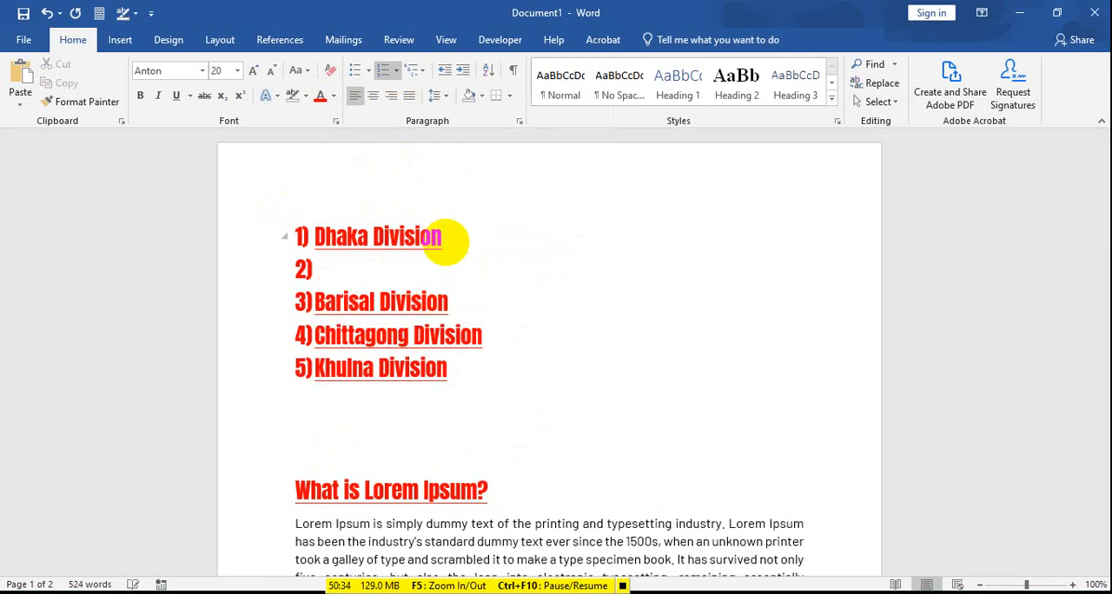
pyautogui.press('Tab')
pyautogui.press('Tab')
pyautogui.press('Tab')
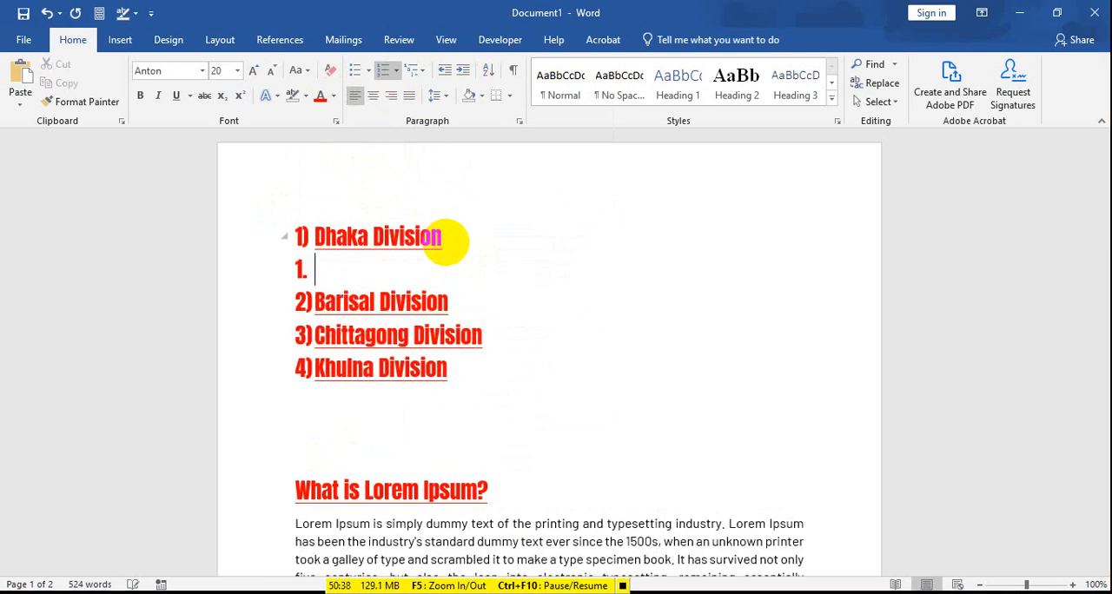
pyautogui.press('Tab')
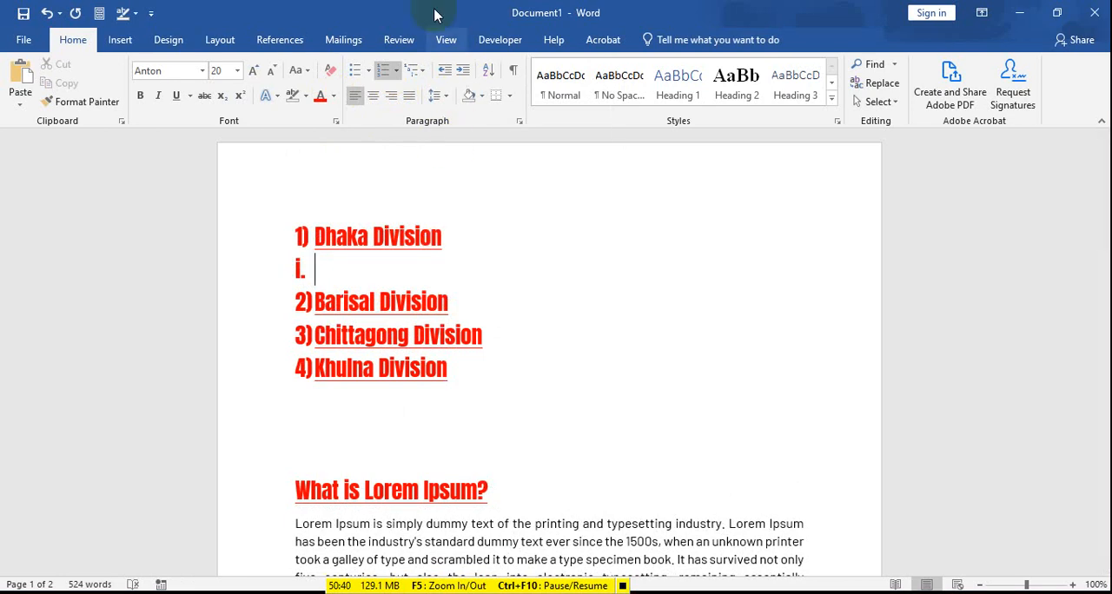
# Step: Apply the 1) a) i) multilevel format to the divisions list and switch it to the 1. 1.1. 1.1.1. format
pyautogui.click(416, 70)
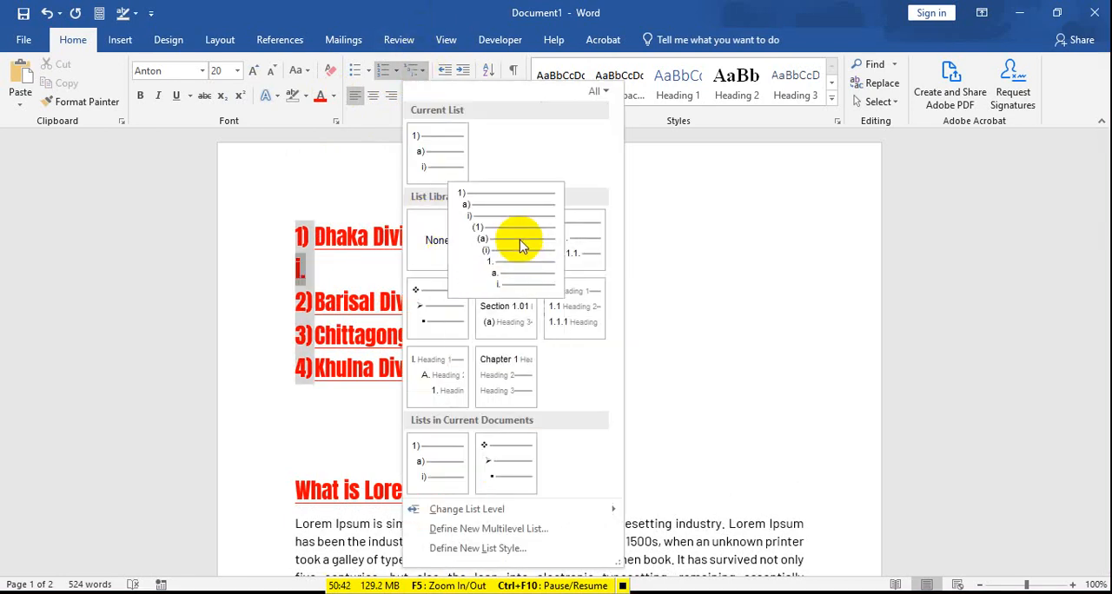
pyautogui.click(513, 272)
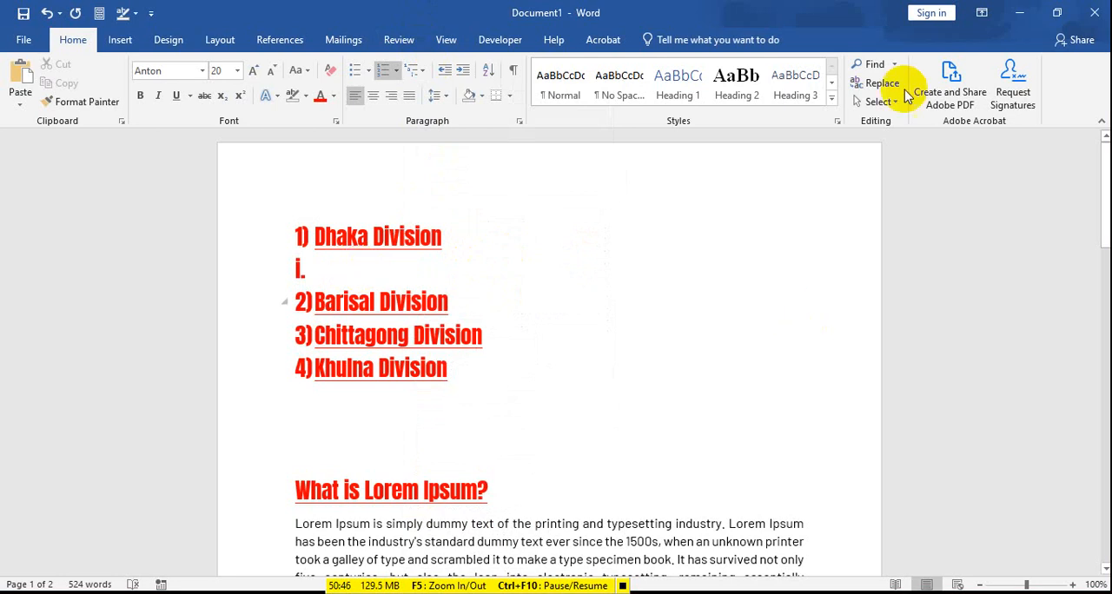
pyautogui.click(417, 71)
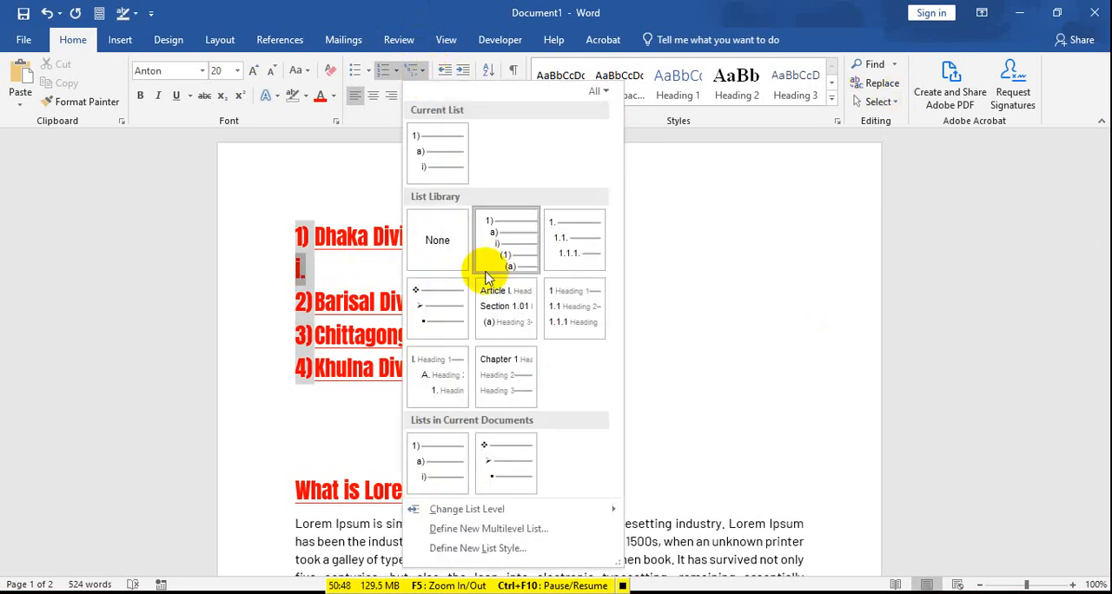
pyautogui.click(560, 241)
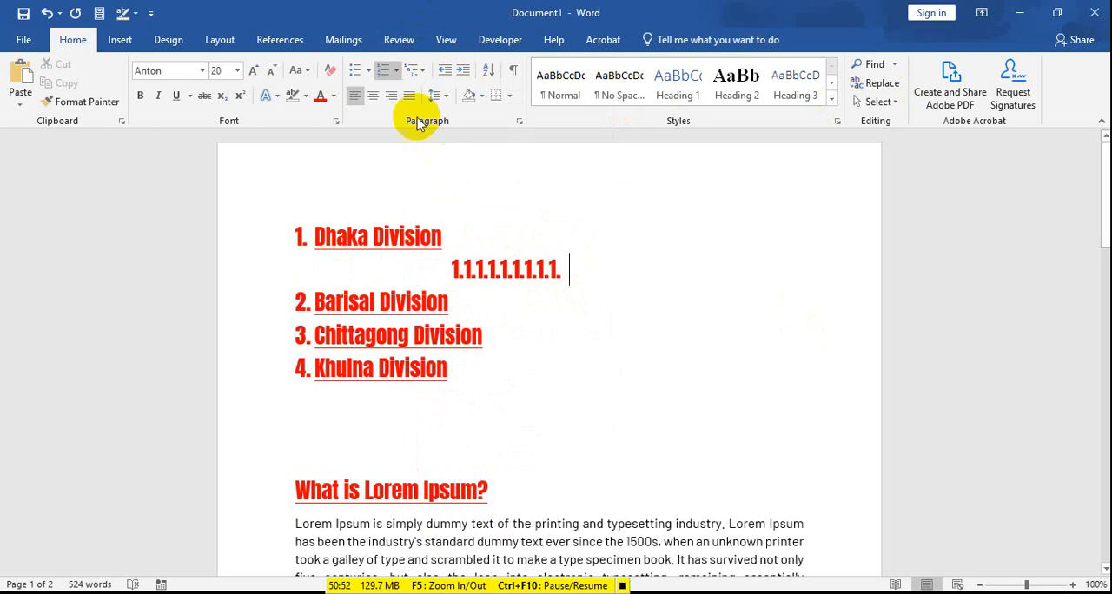
# Step: Remove the numbering from the empty item below "Dhaka Division" and give that line the multilevel bullet format starting with ❖
pyautogui.click(413, 69)
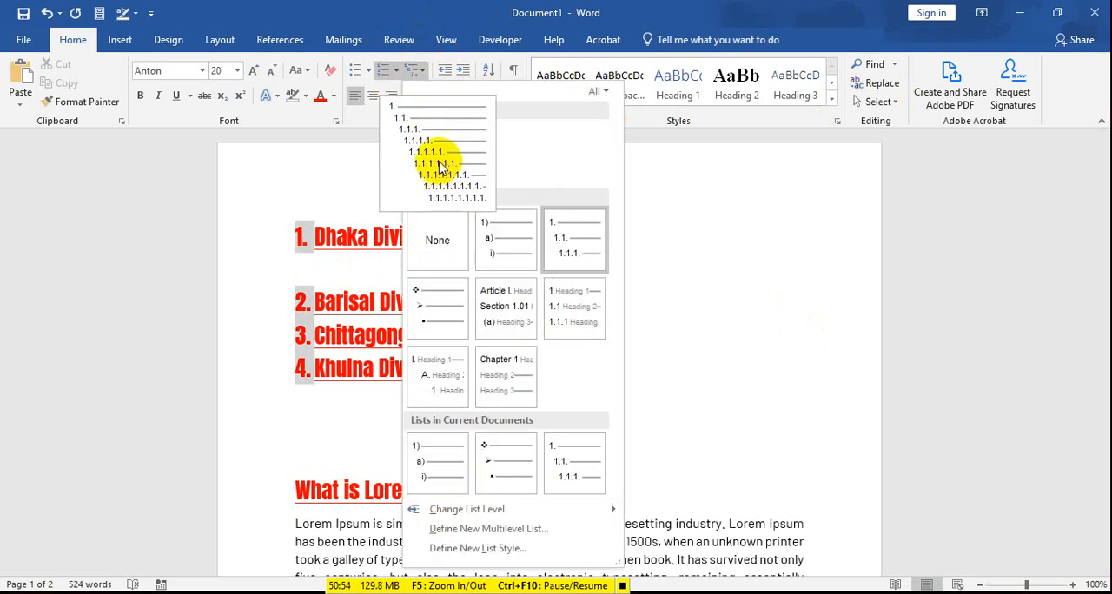
pyautogui.click(442, 164)
pyautogui.click(456, 270)
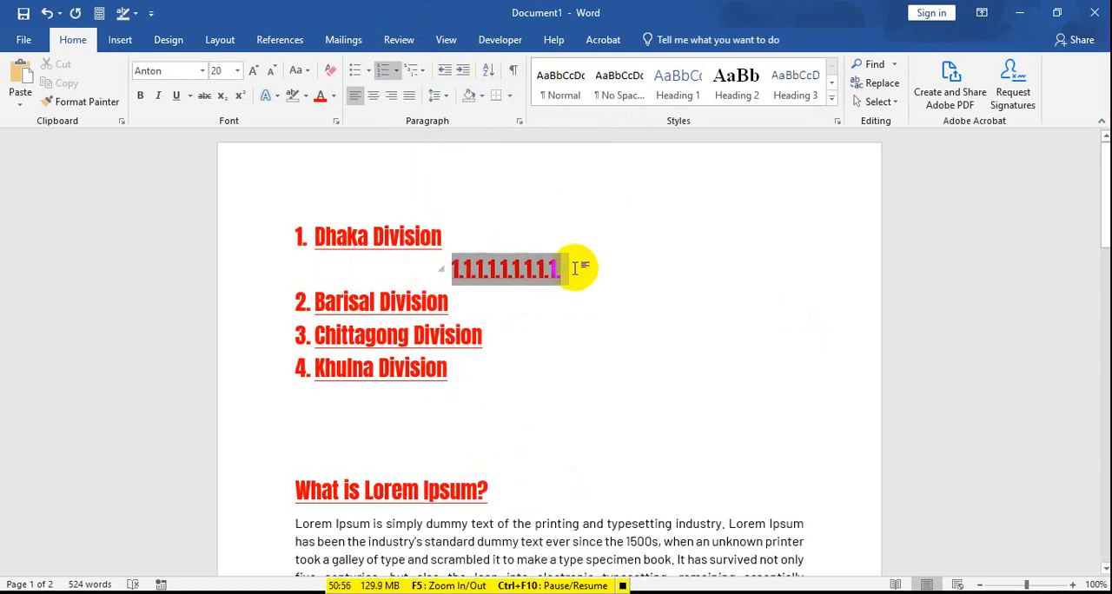
pyautogui.press('BackSpace')
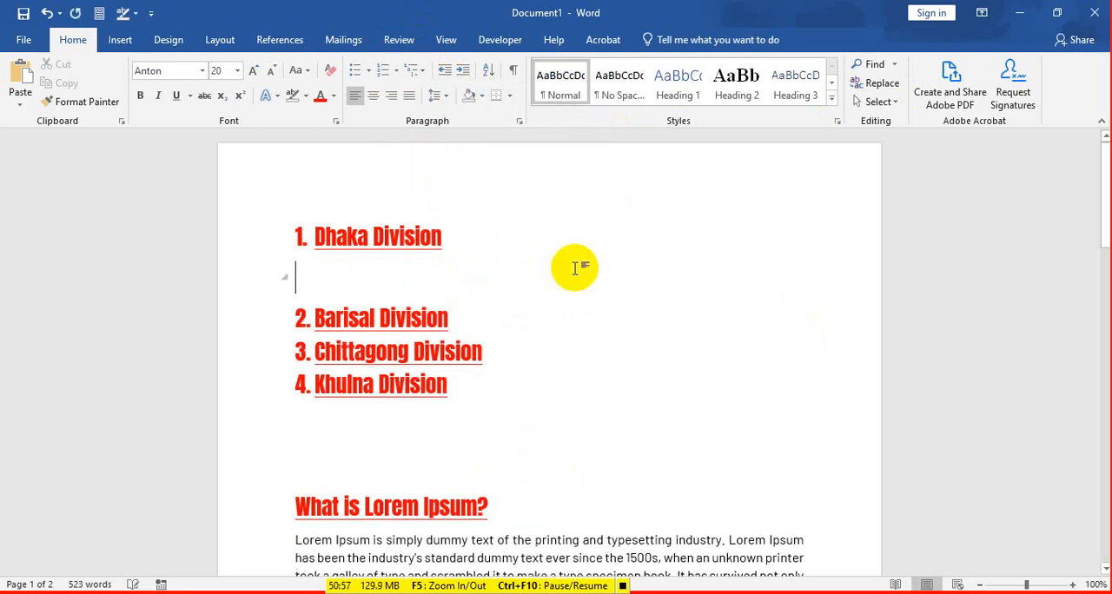
pyautogui.click(414, 70)
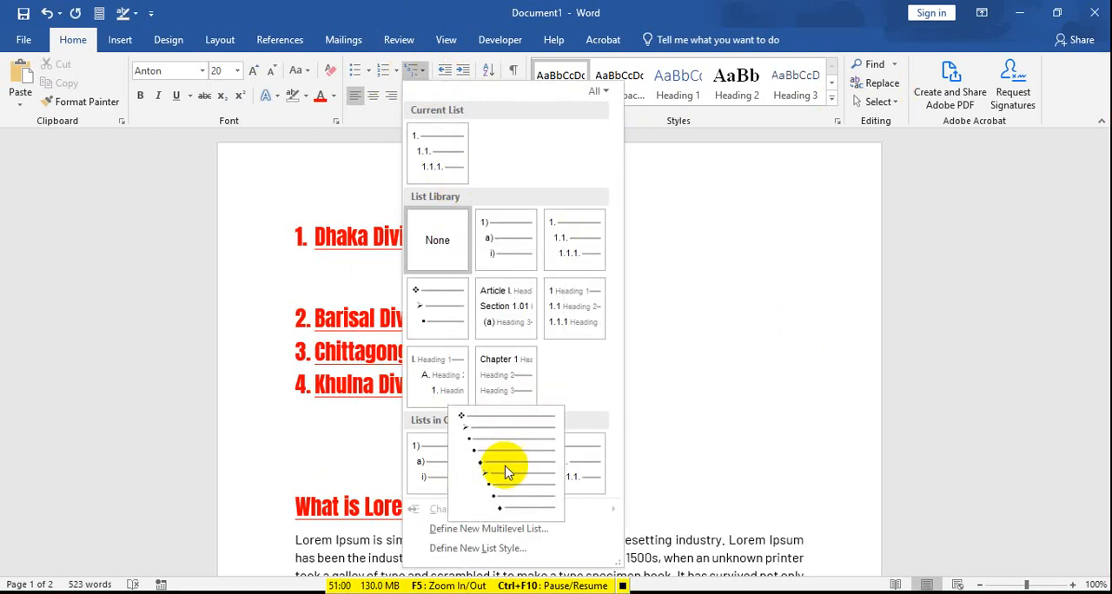
pyautogui.click(506, 464)
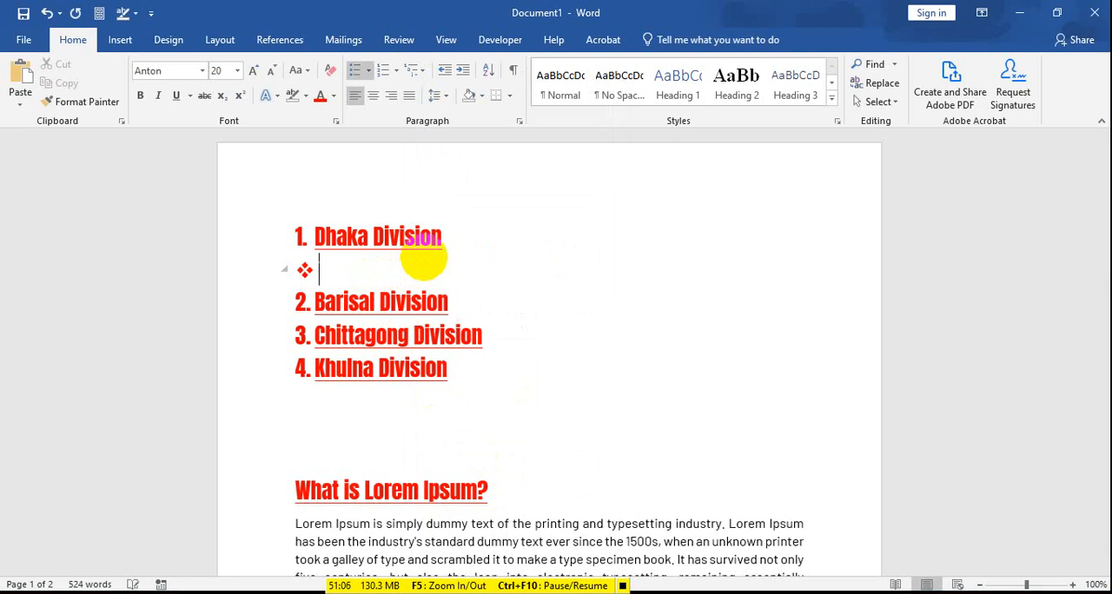
# Step: Enter "Faridpur" as the item below "Dhaka Division" and open the multilevel list formats for it
pyautogui.write('D')
pyautogui.press('BackSpace')
pyautogui.write('Farid')
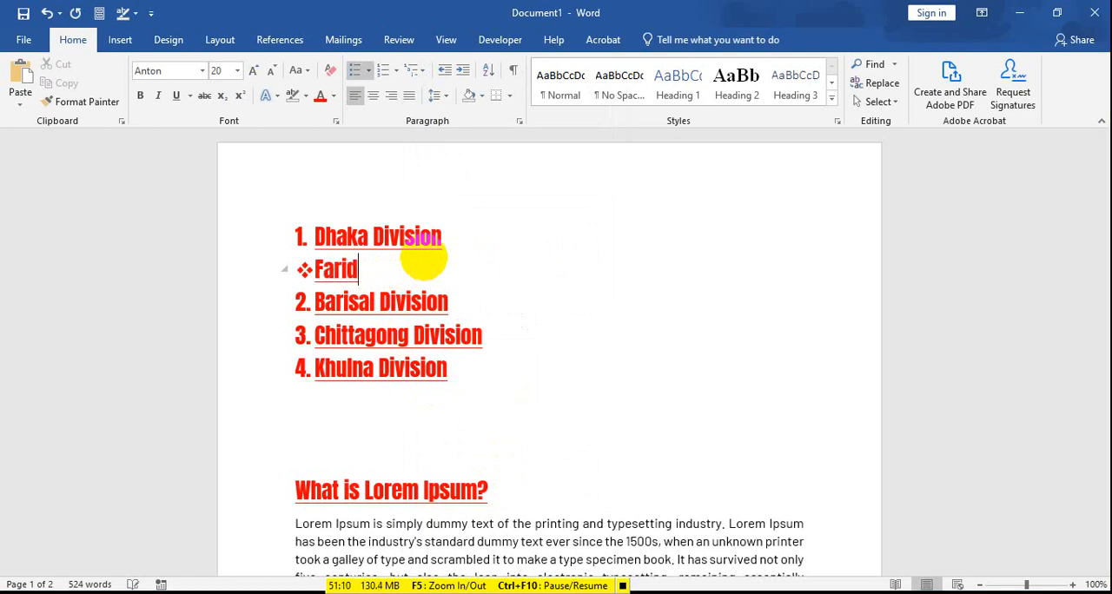
pyautogui.write('pur')
pyautogui.moveTo(312, 261); pyautogui.dragTo(386, 268)
pyautogui.click(415, 70)
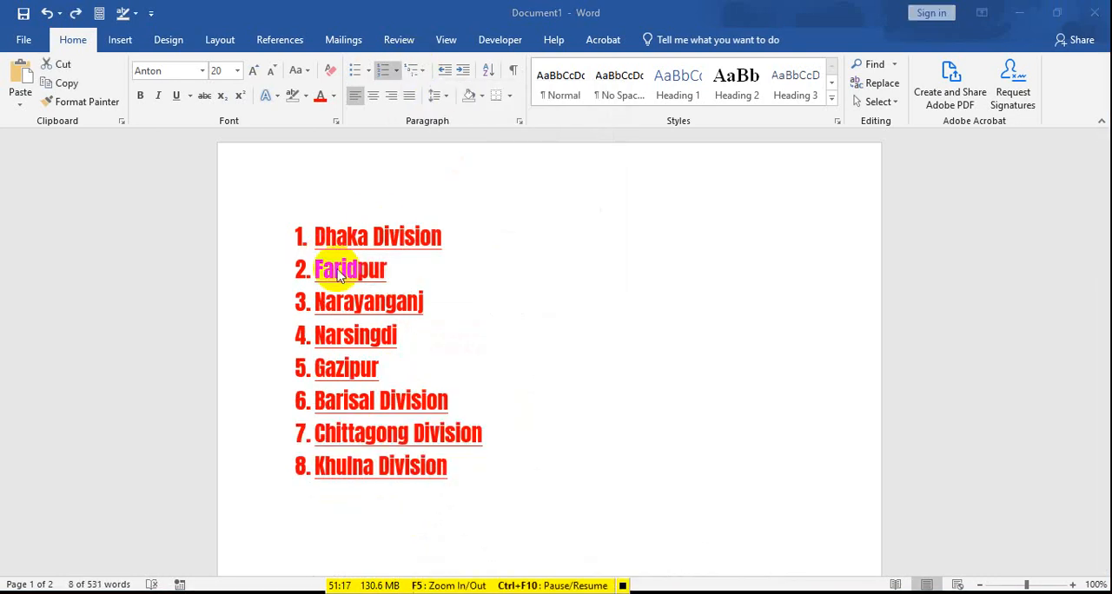
# Step: Change the list level of the Faridpur, Narayanganj, Narsingdi and Gazipur items to Level 2 (1.1.) under "Dhaka Division"
pyautogui.click(322, 269)
pyautogui.moveTo(318, 268); pyautogui.dragTo(373, 368)
pyautogui.click(426, 77)
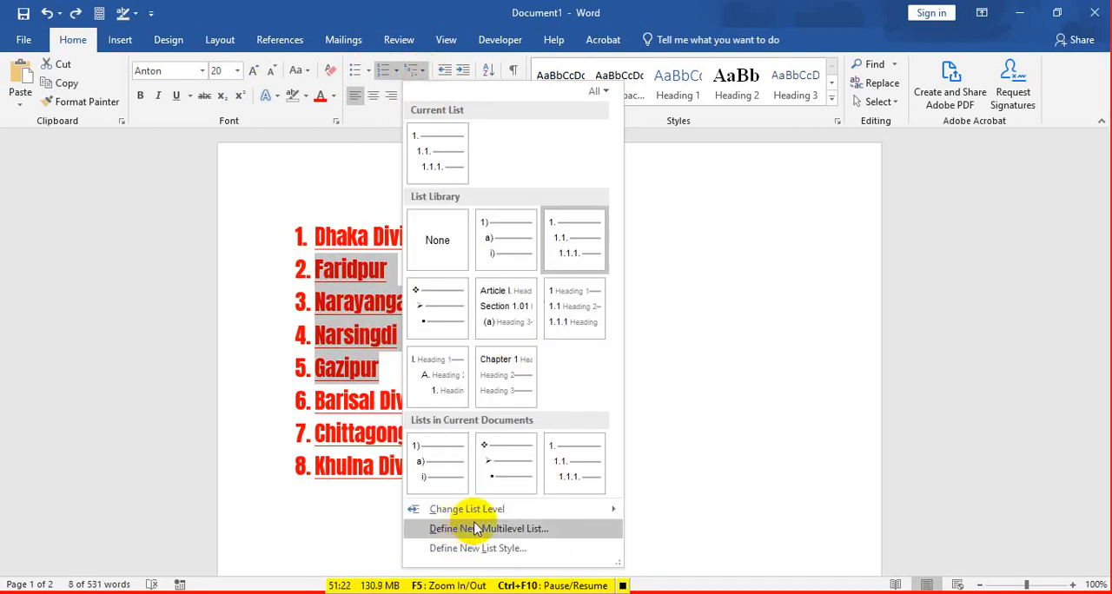
pyautogui.moveTo(489, 514)
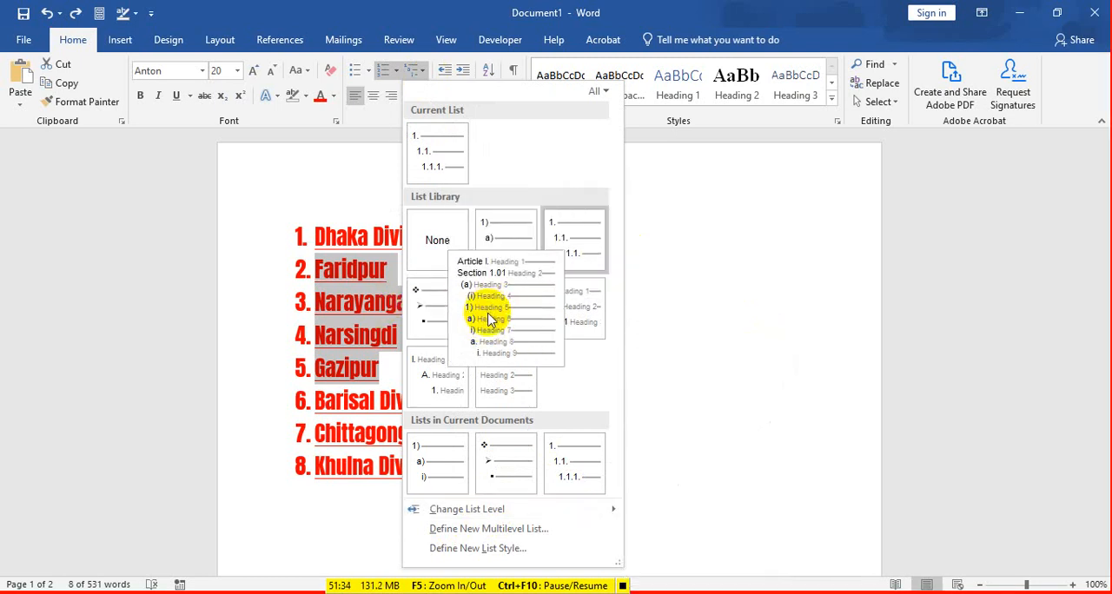
pyautogui.click(392, 73)
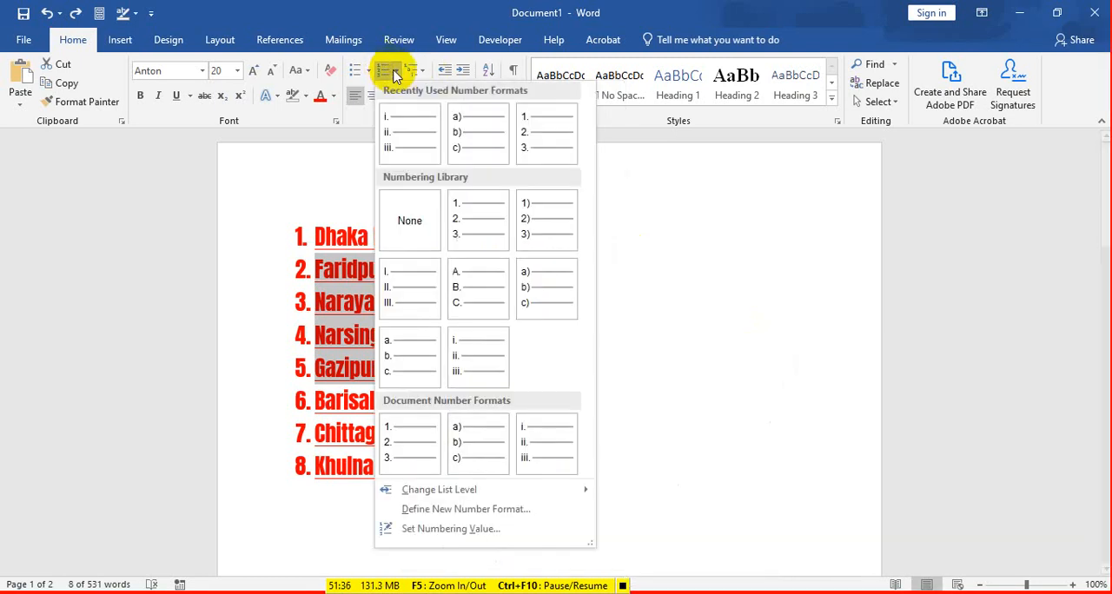
pyautogui.click(368, 72)
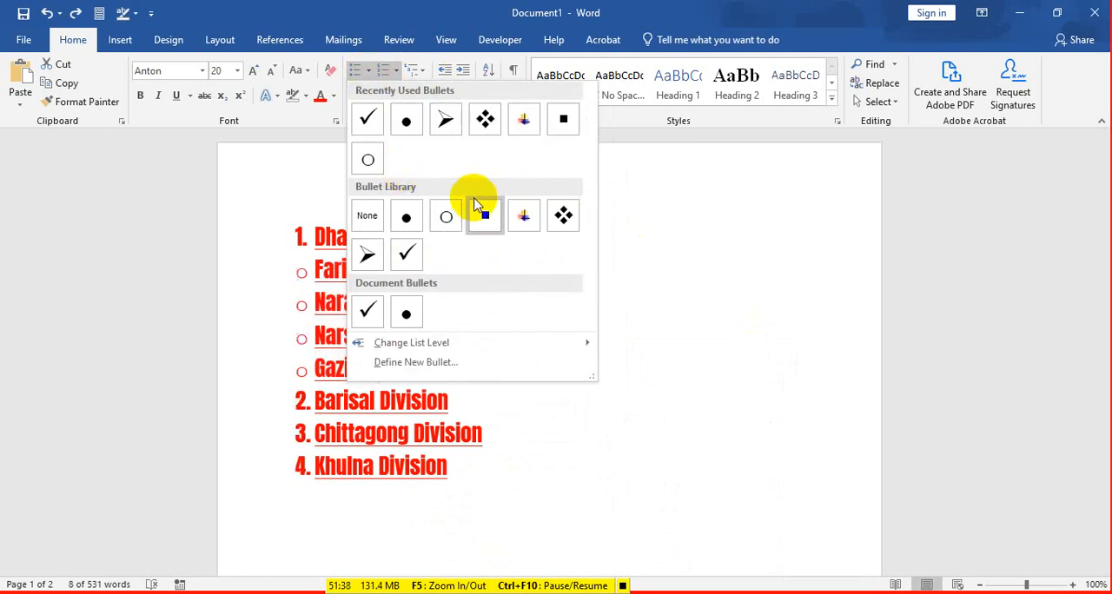
pyautogui.click(396, 71)
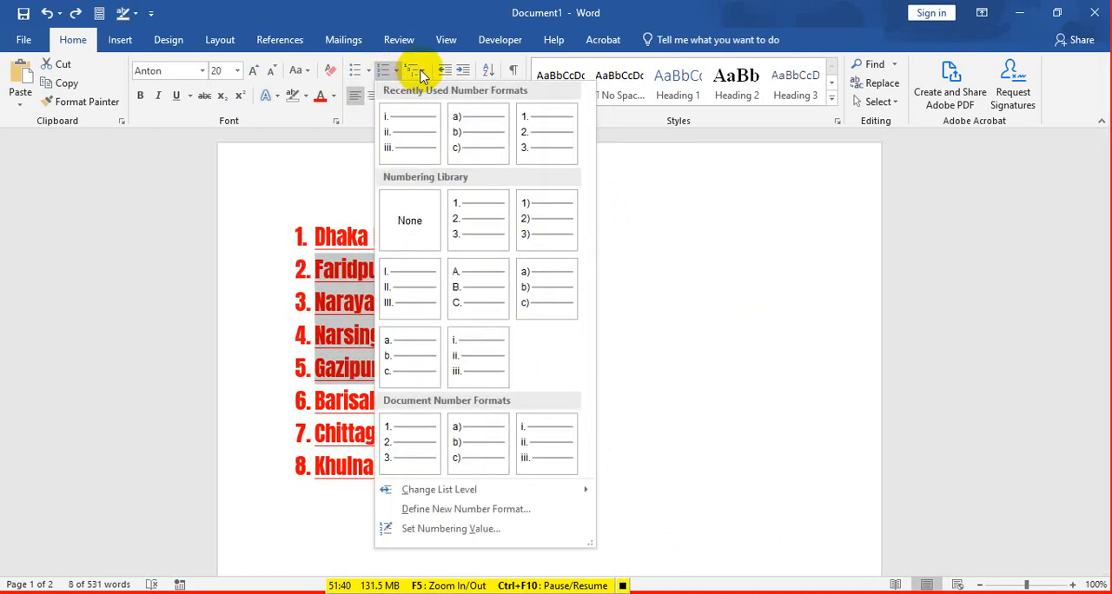
pyautogui.click(420, 73)
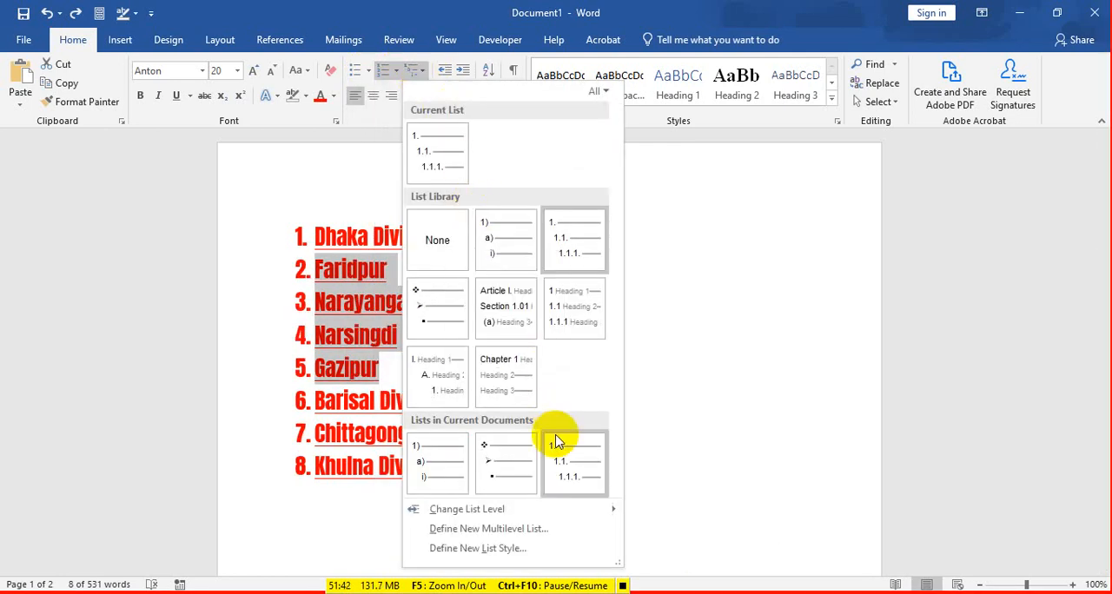
pyautogui.moveTo(530, 513)
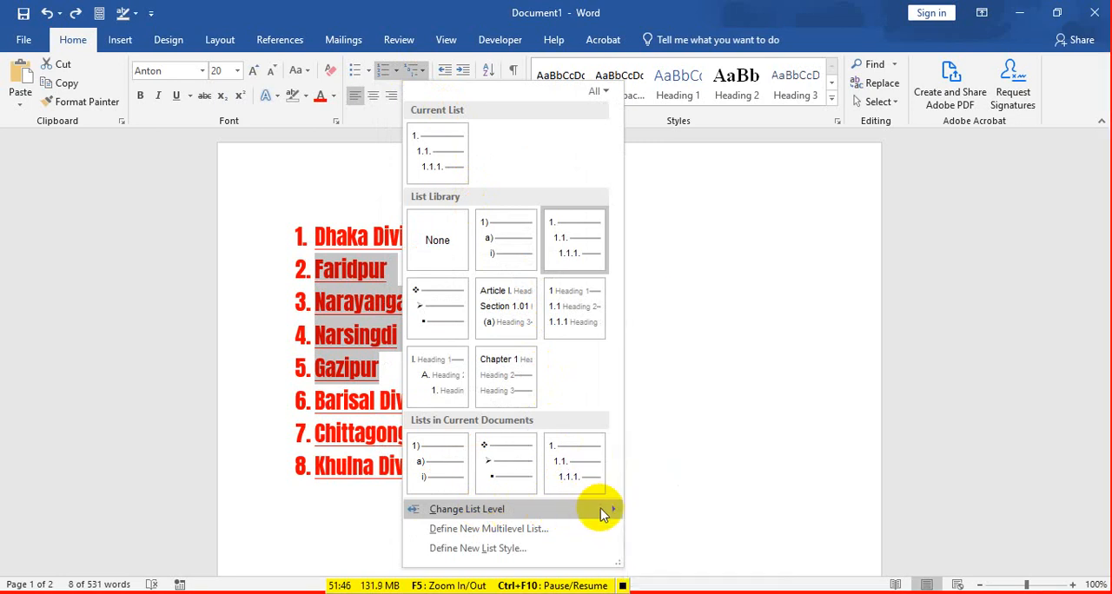
pyautogui.moveTo(614, 510)
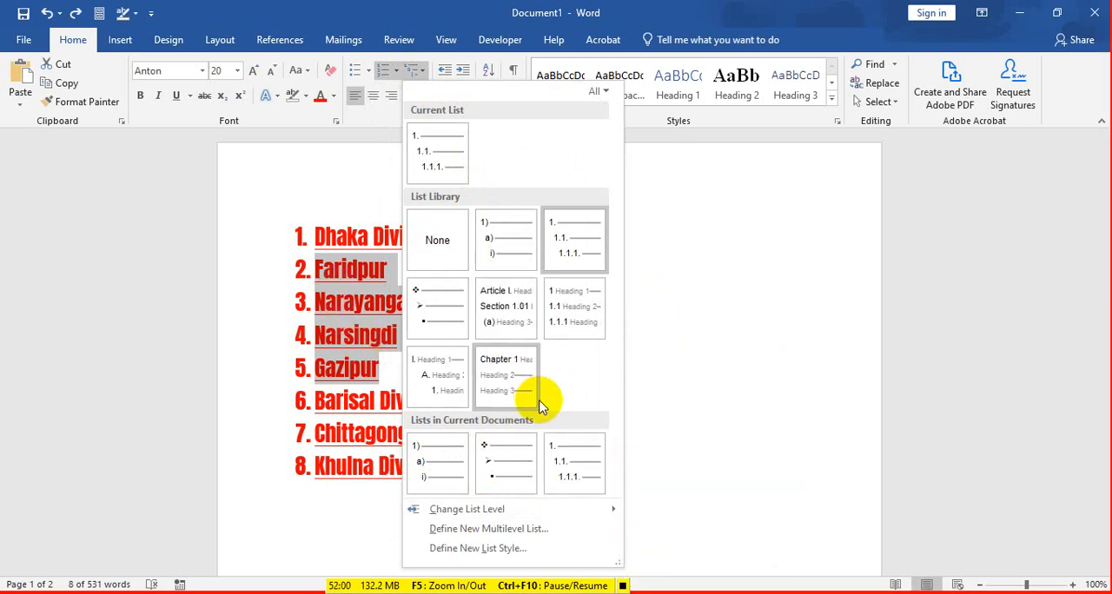
pyautogui.moveTo(501, 404)
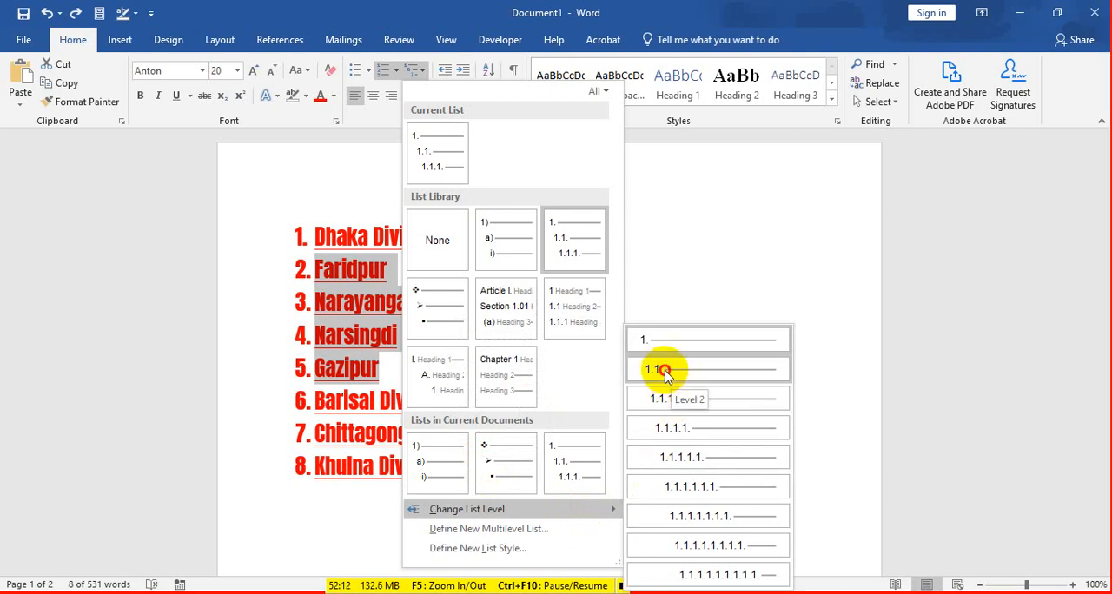
pyautogui.click(664, 371)
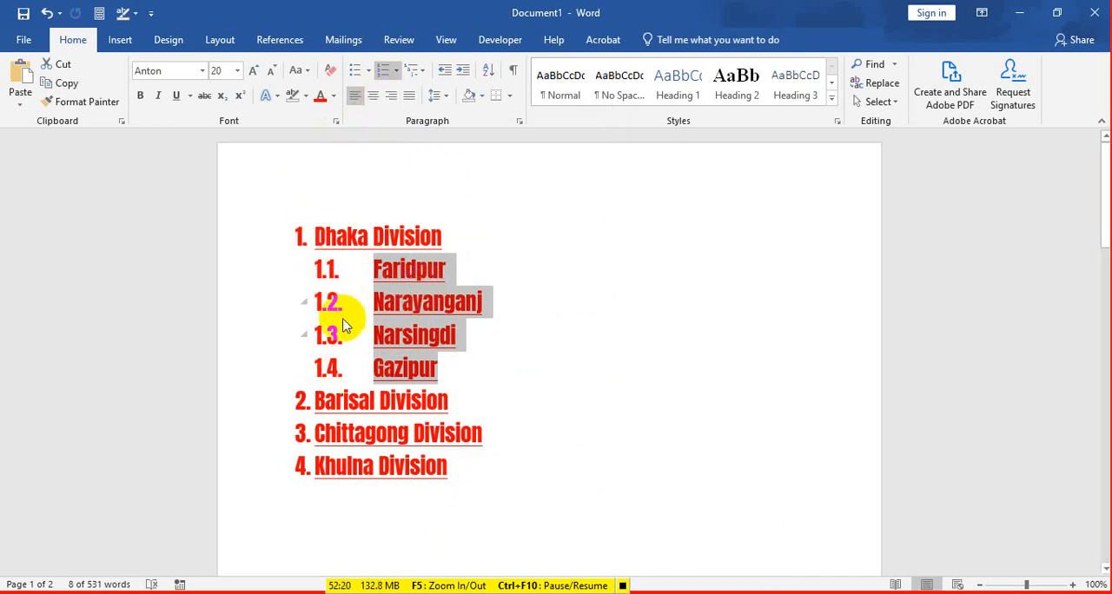
# Step: Change the four district items under "Dhaka Division" to list Level 3 (1.1.1.) and the Chittagong and Khulna items to Level 7
pyautogui.click(424, 70)
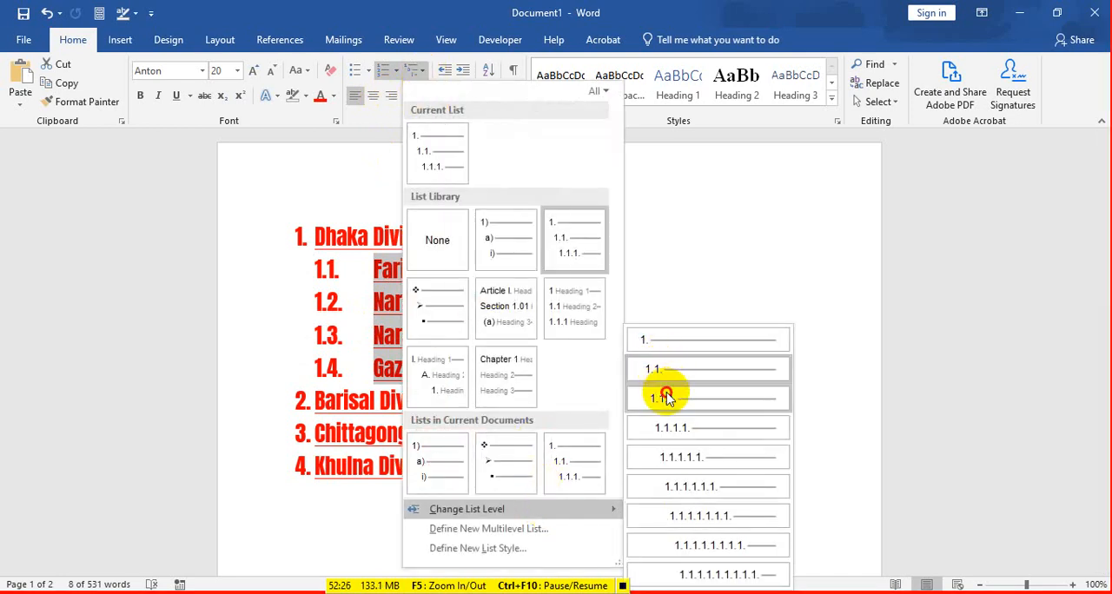
pyautogui.click(666, 397)
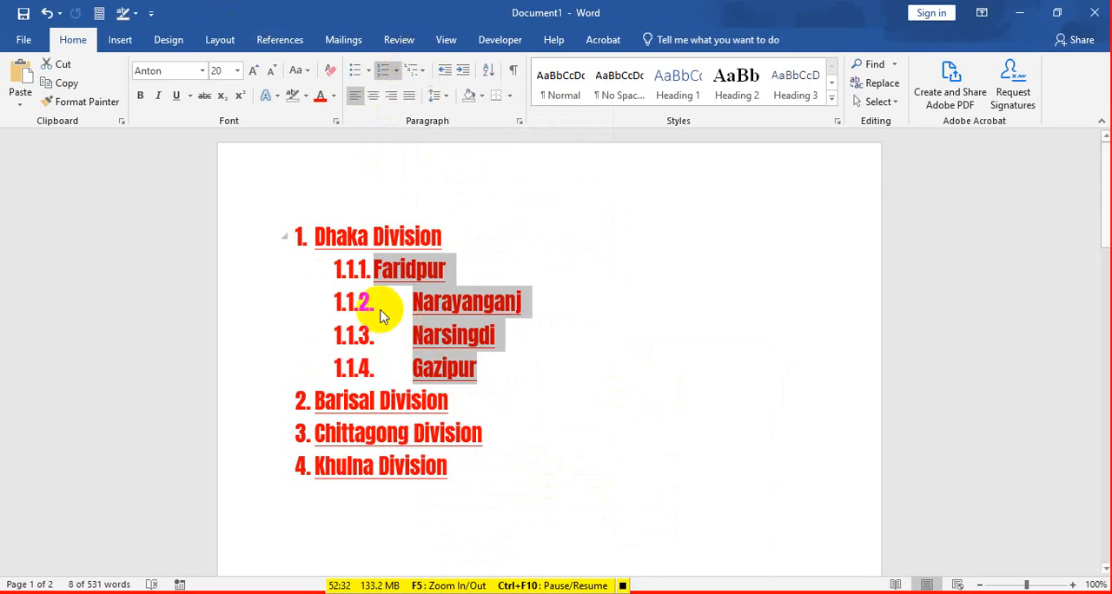
pyautogui.scroll(-2, 328, 355)
pyautogui.moveTo(300, 355); pyautogui.dragTo(447, 385)
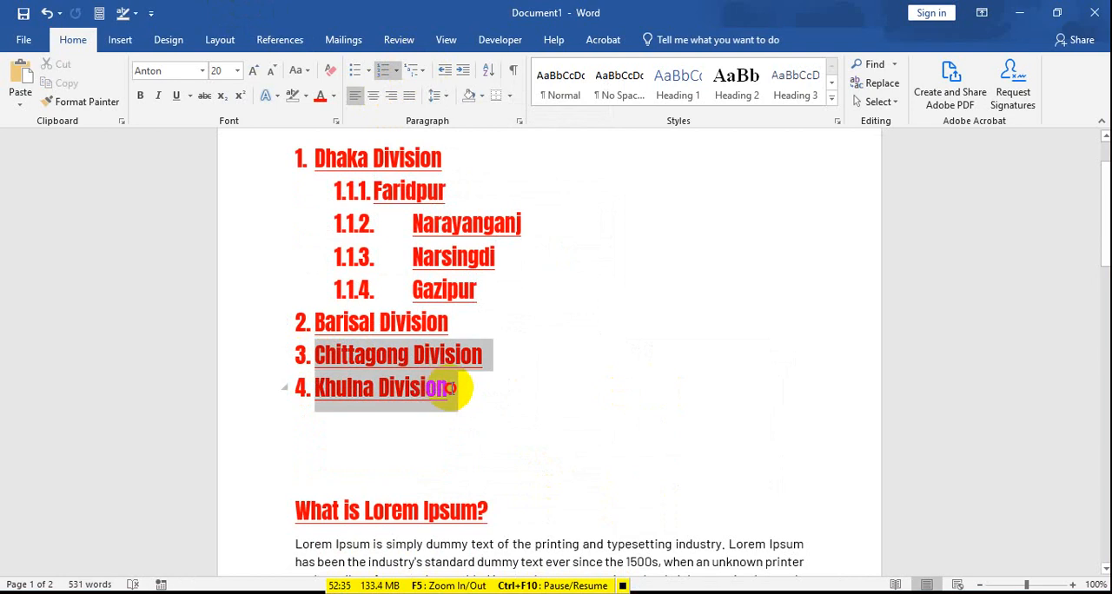
pyautogui.click(419, 70)
pyautogui.moveTo(596, 506)
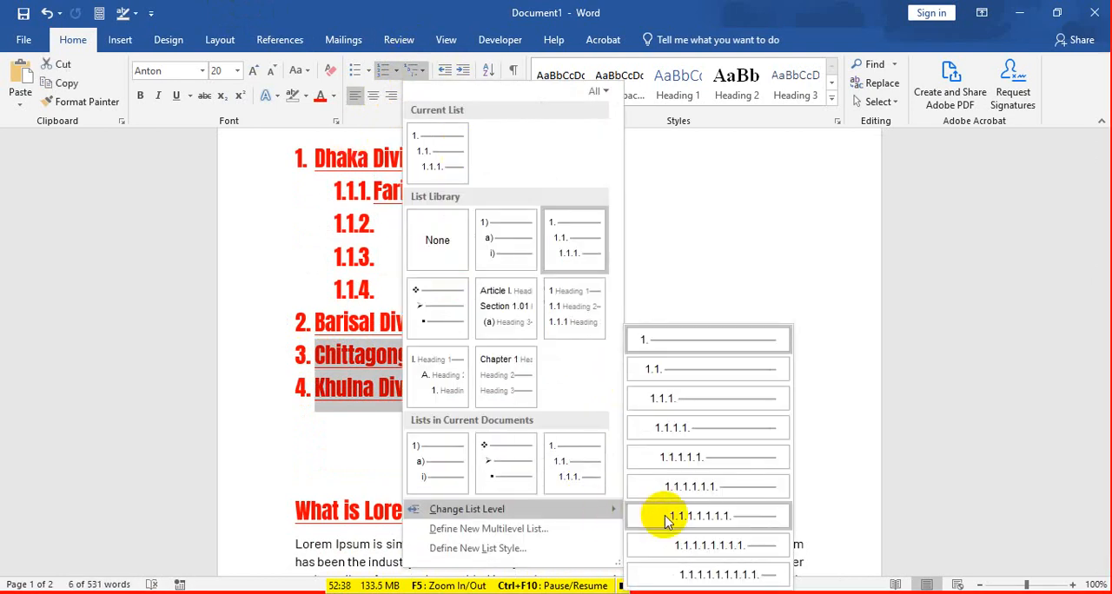
pyautogui.click(660, 516)
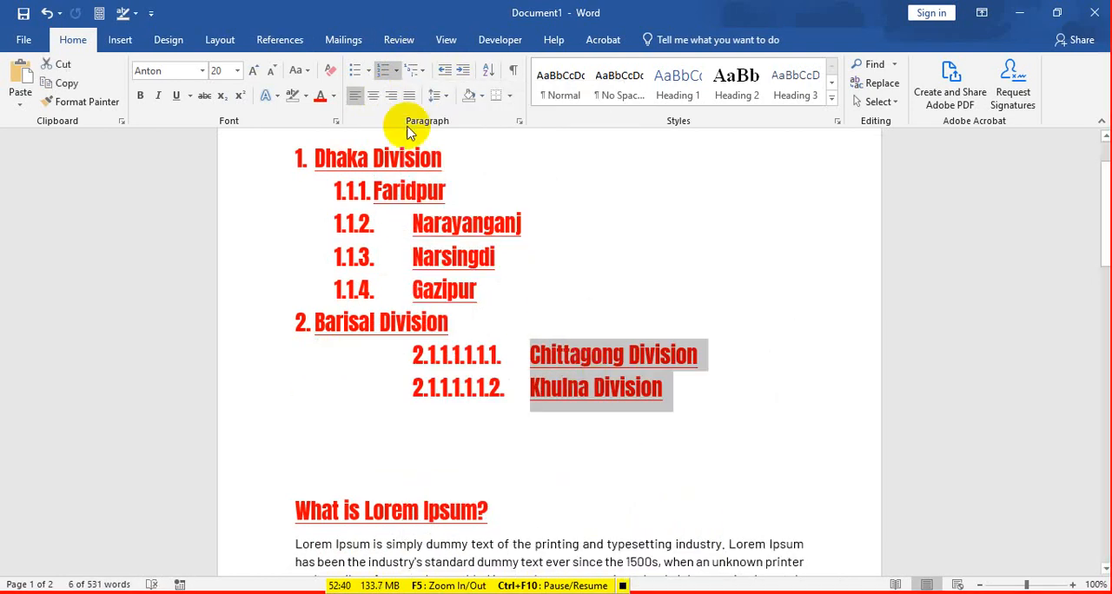
# Step: Change the list level of the "Chittagong Division" and "Khulna Division" items to Level 3 (1.1.1.)
pyautogui.click(425, 78)
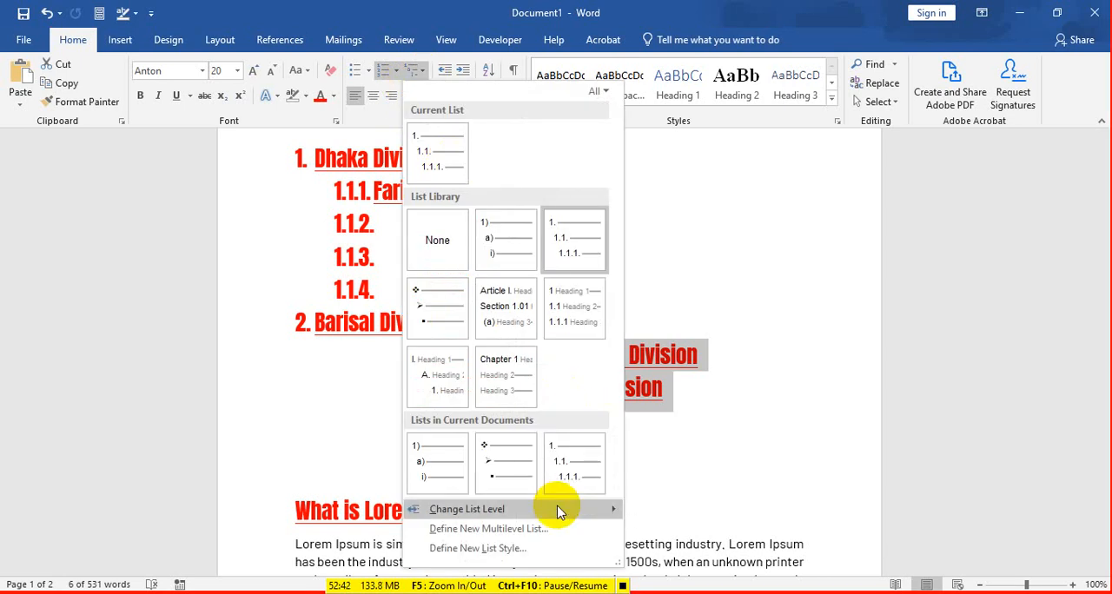
pyautogui.moveTo(561, 511)
pyautogui.click(666, 398)
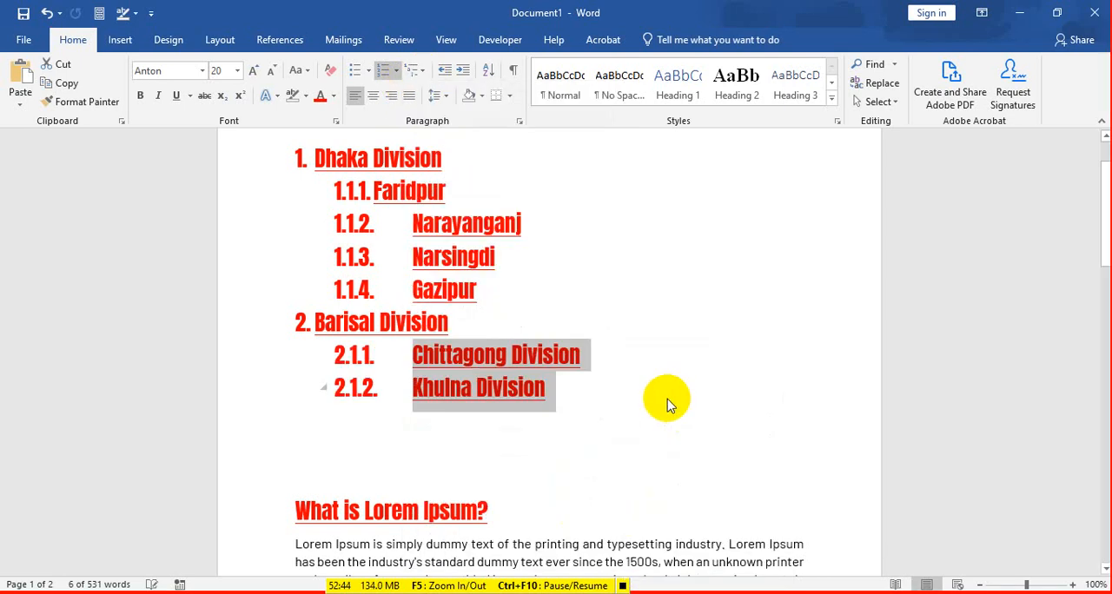
pyautogui.click(424, 74)
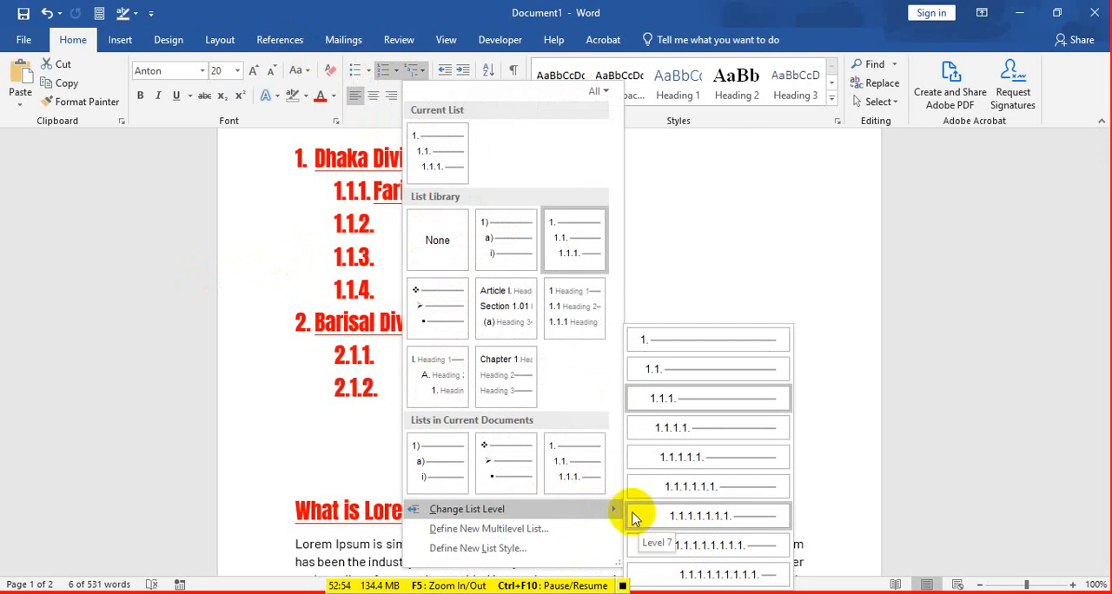
pyautogui.click(343, 256)
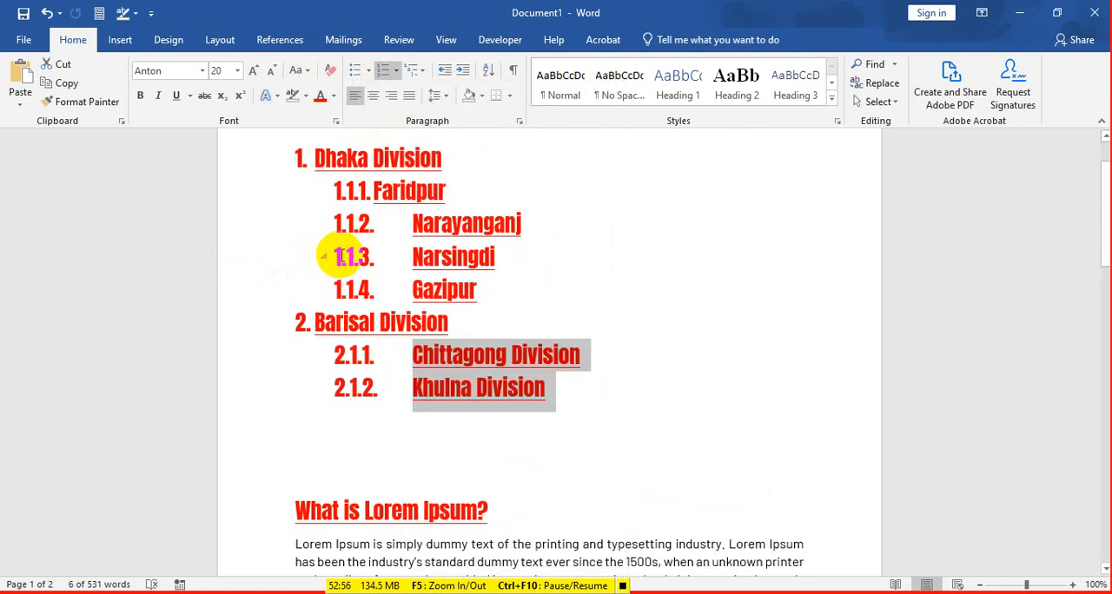
pyautogui.click(363, 221)
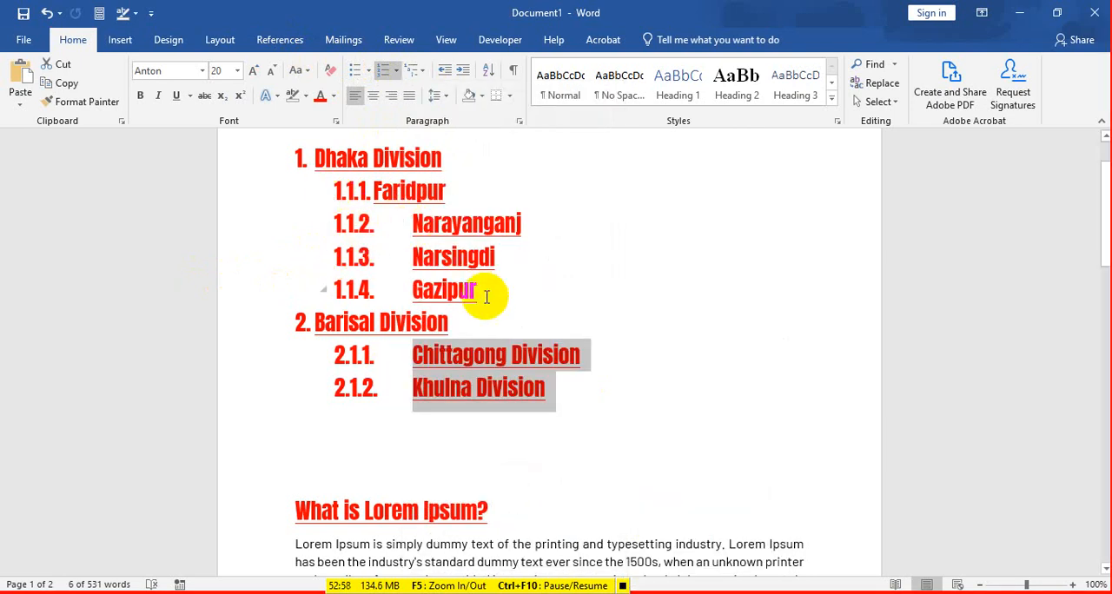
# Step: Apply the 1) a) i) multilevel format to the four items under "Dhaka Division" and switch them to the ❖ bullet multilevel format
pyautogui.moveTo(484, 293); pyautogui.dragTo(332, 193)
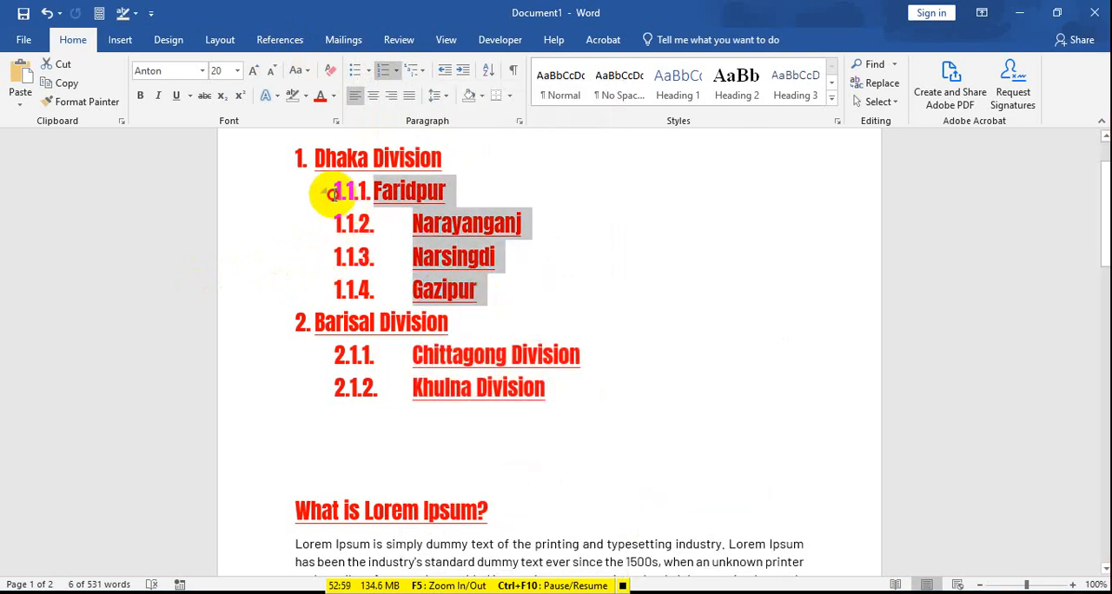
pyautogui.click(416, 70)
pyautogui.click(504, 253)
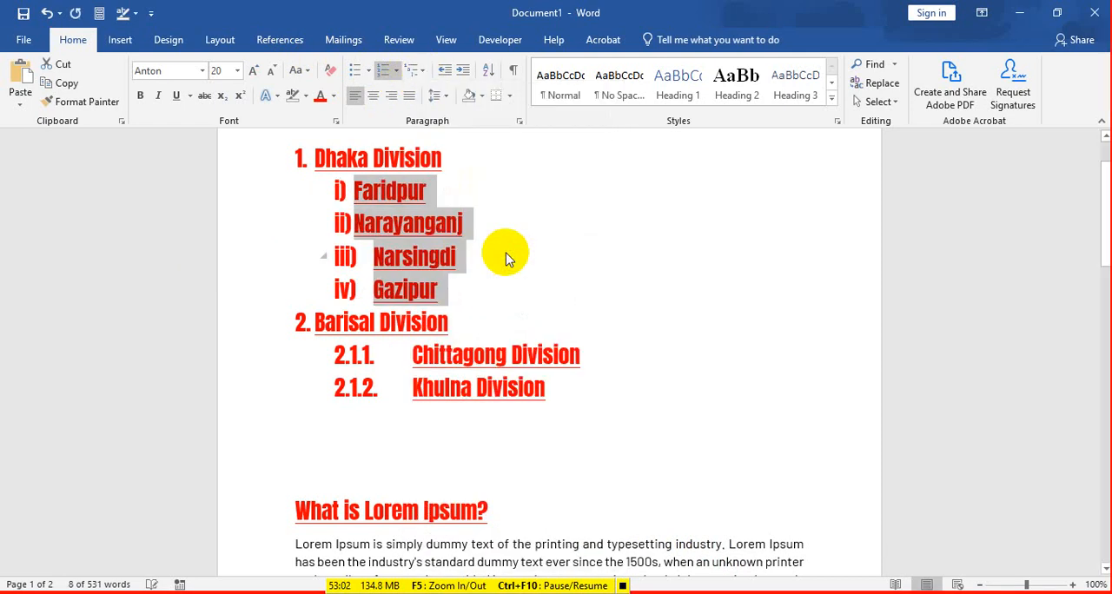
pyautogui.click(424, 70)
pyautogui.click(435, 311)
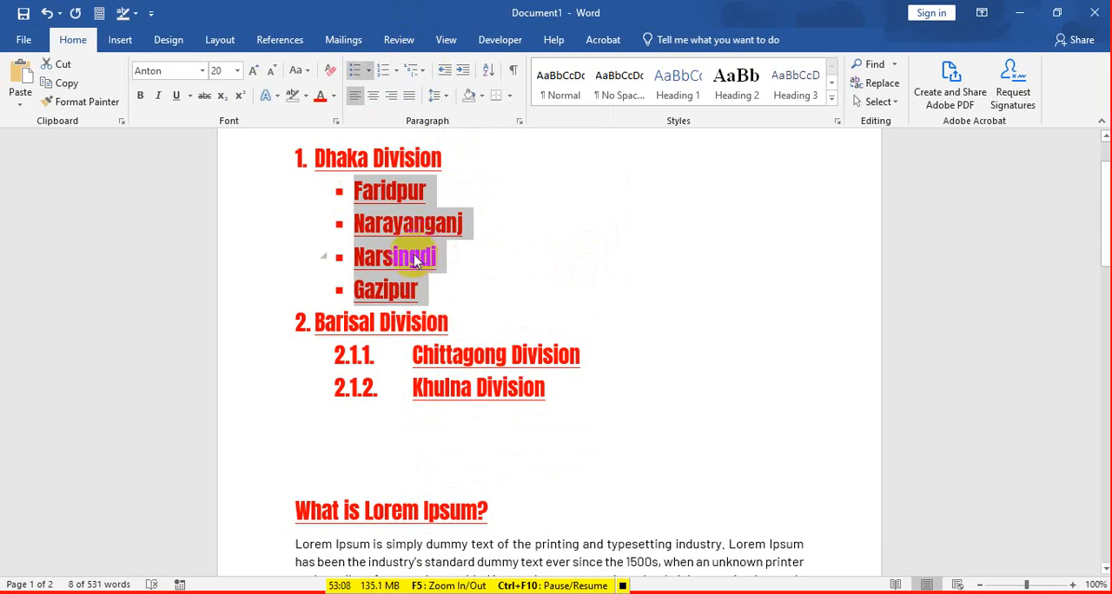
# Step: Give the Chittagong and Khulna items the ❖ bullet multilevel format and switch them to the I. A. 1. heading format
pyautogui.moveTo(337, 356); pyautogui.dragTo(434, 380)
pyautogui.hotkey('ctrl', 'z')
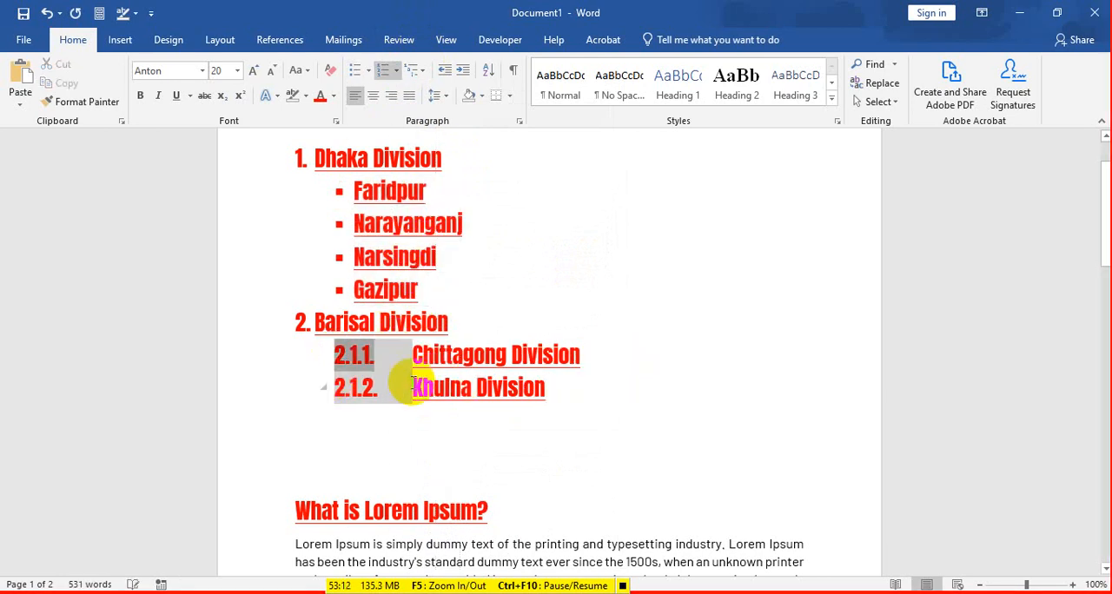
pyautogui.click(389, 383)
pyautogui.moveTo(524, 386); pyautogui.dragTo(295, 356)
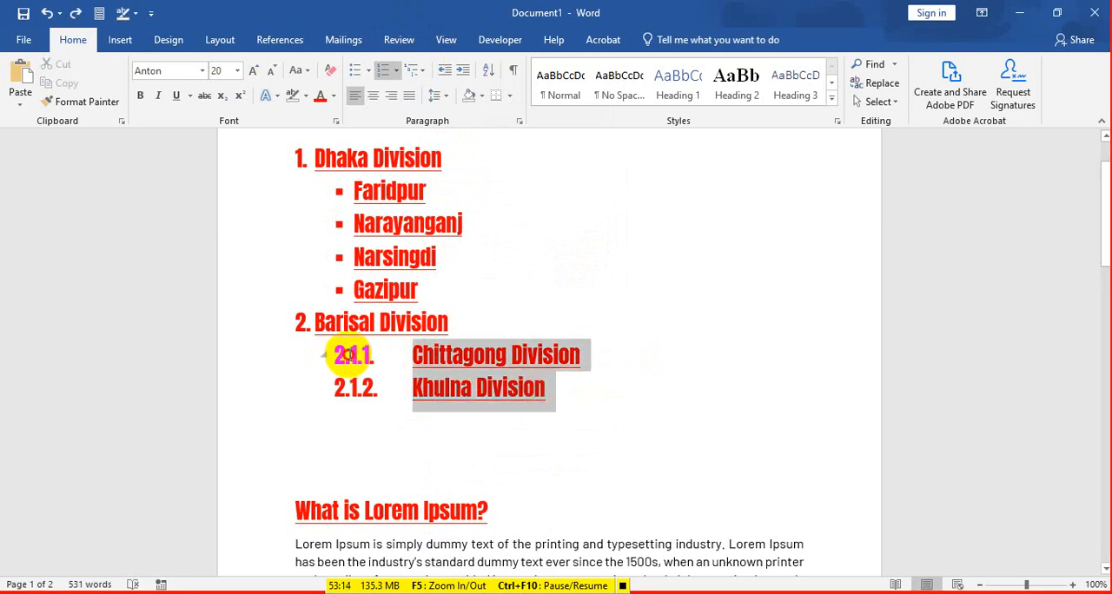
pyautogui.click(417, 69)
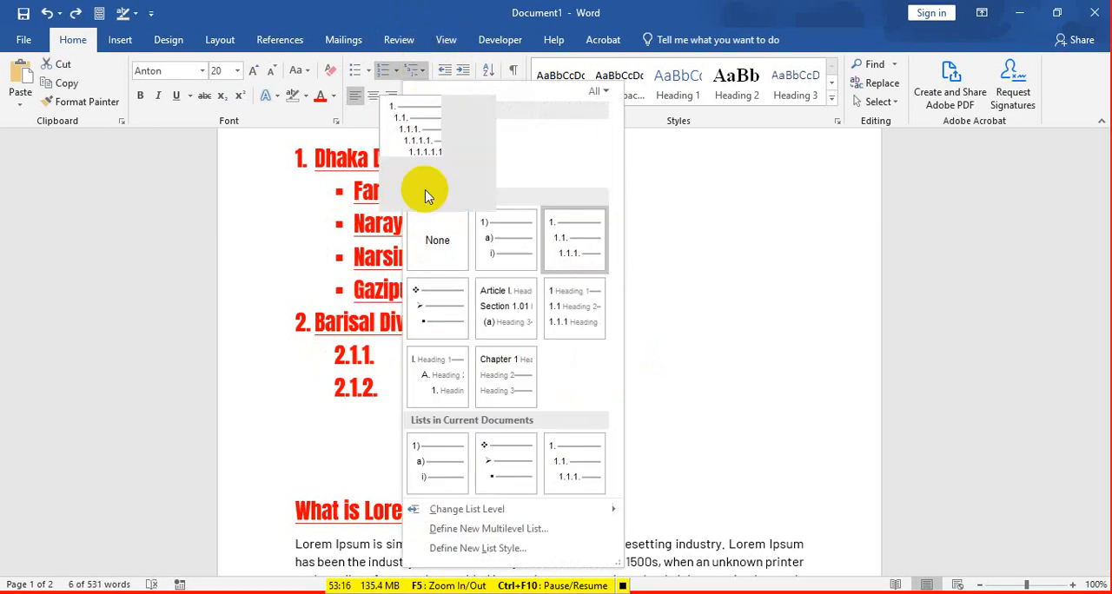
pyautogui.click(441, 313)
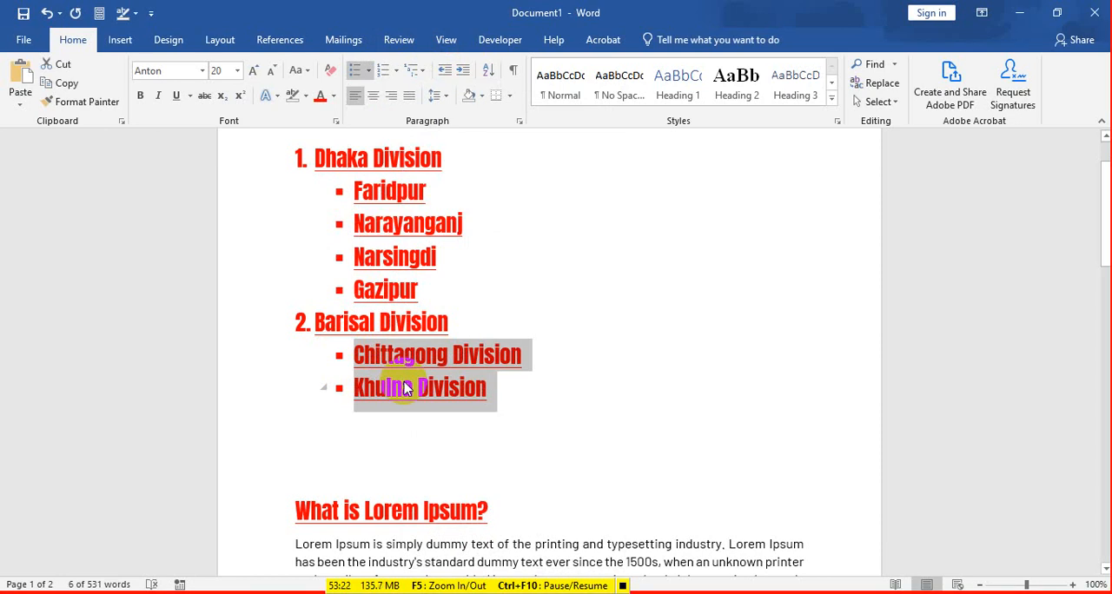
pyautogui.click(417, 69)
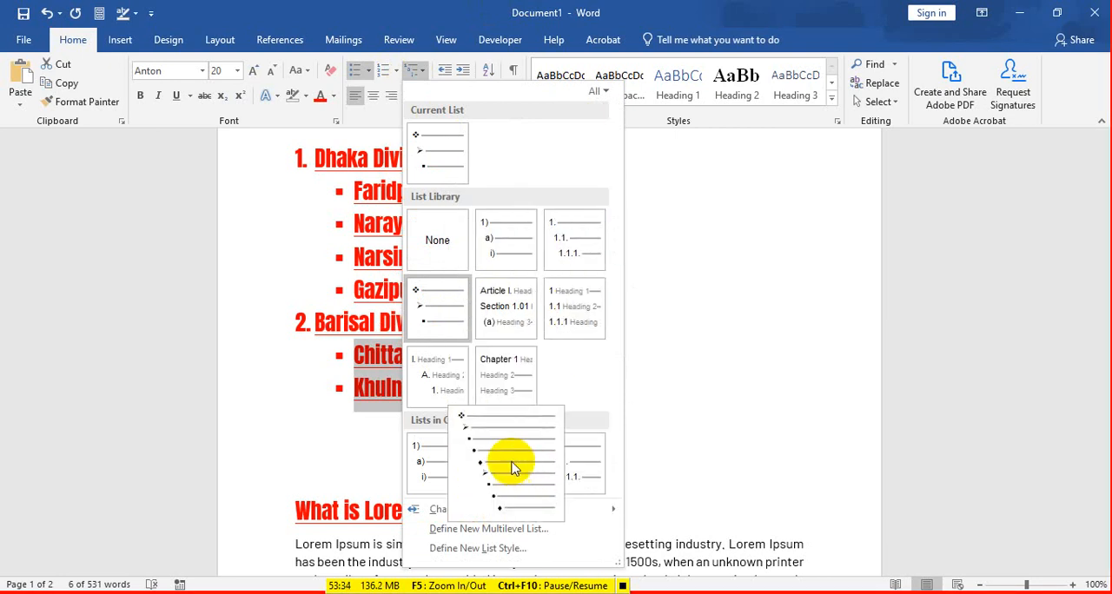
pyautogui.click(458, 369)
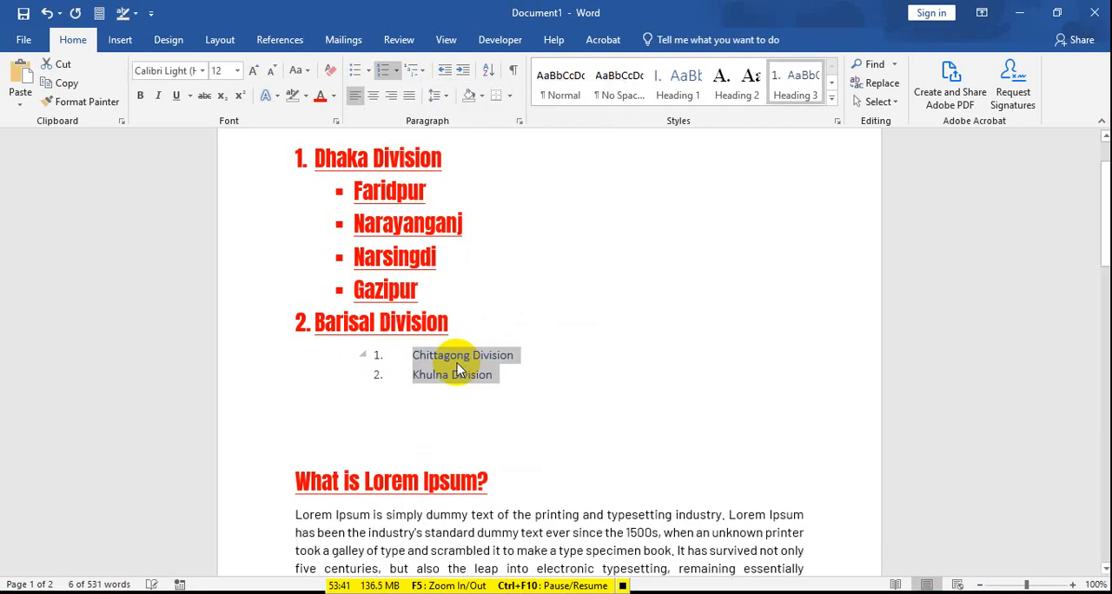
# Step: Delete the entire divisions list above the "What is Lorem Ipsum?" heading
pyautogui.click(509, 379)
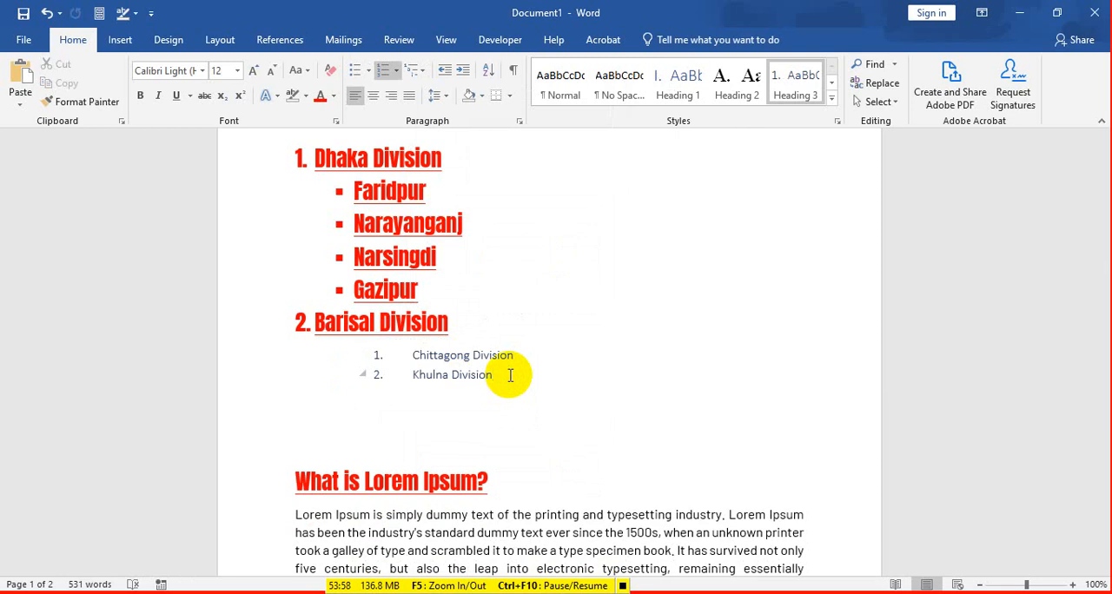
pyautogui.moveTo(501, 382); pyautogui.dragTo(272, 170)
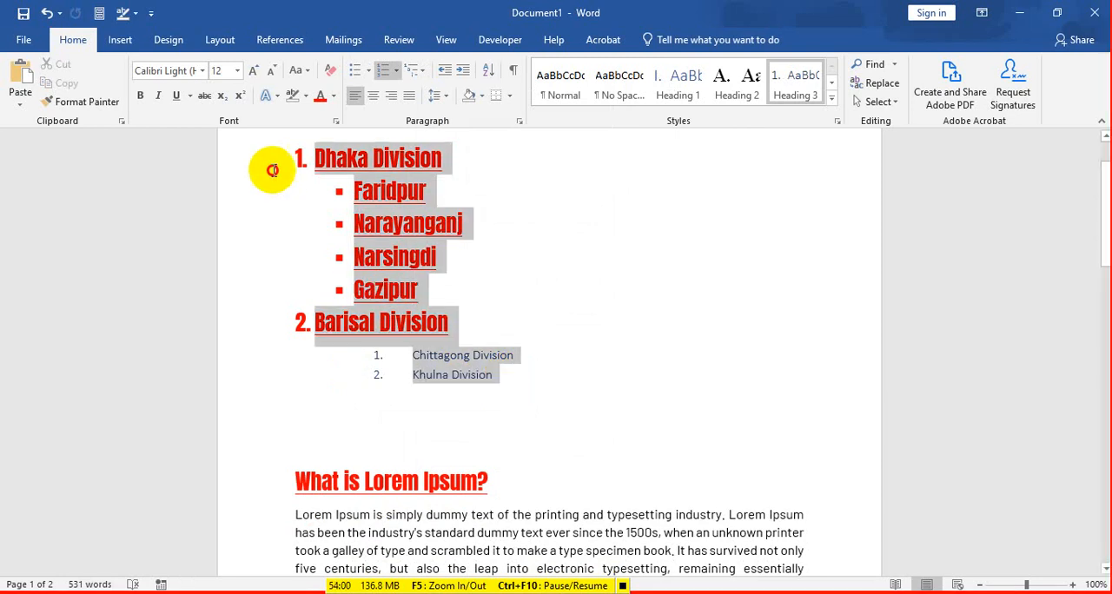
pyautogui.press('Delete')
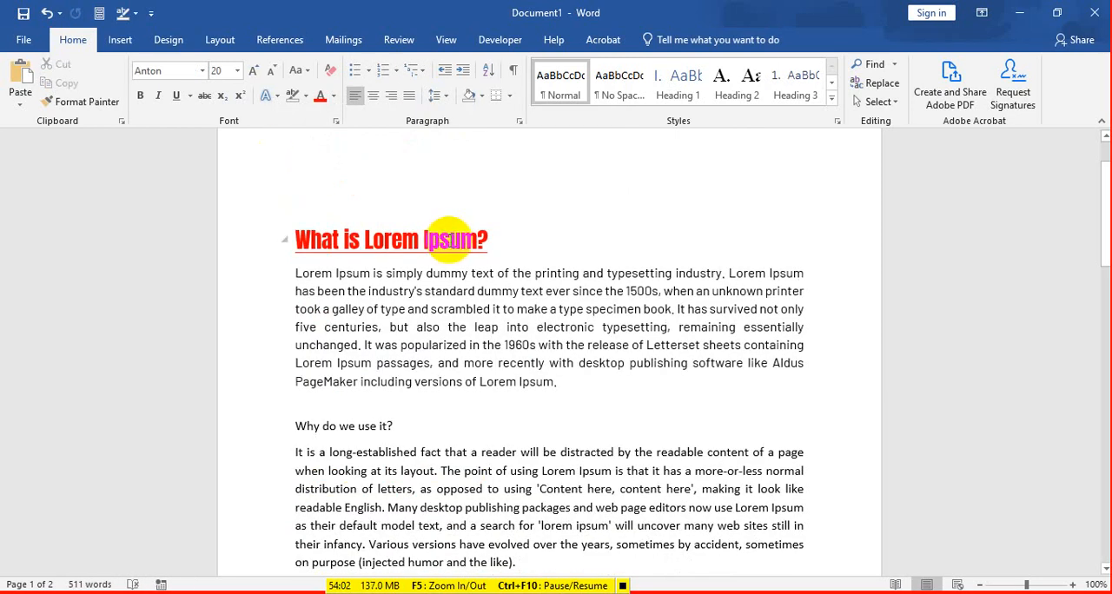
# Step: Enter Dhaka, Barisal, Khulna, Rajshahi and Sylhet on separate lines above the "What is Lorem Ipsum?" heading
pyautogui.write('Dhak')
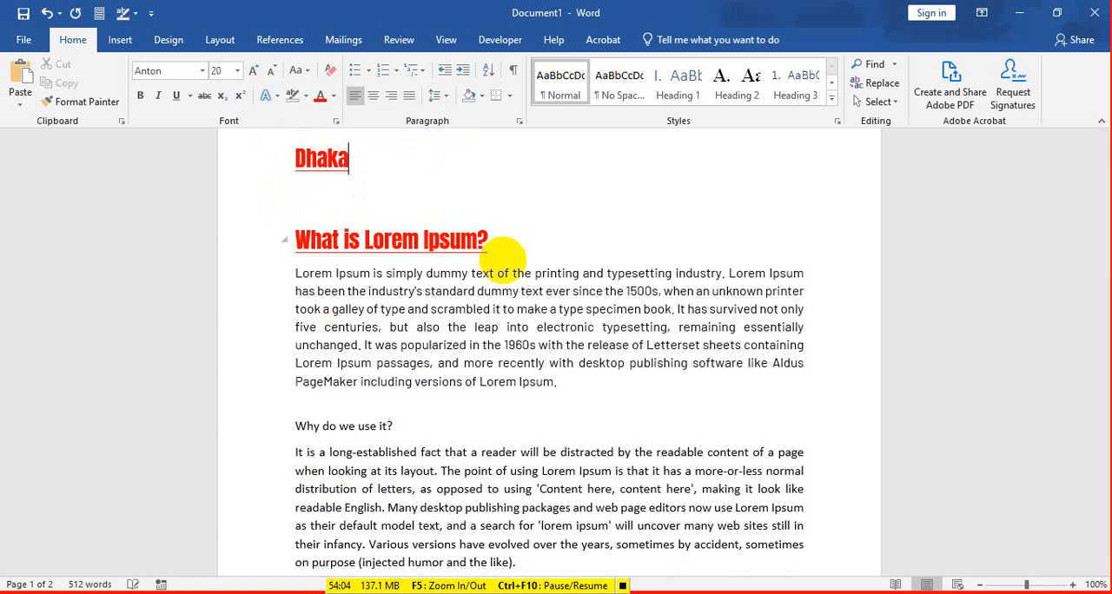
pyautogui.write('a')
pyautogui.press('Return')
pyautogui.write('Bari')
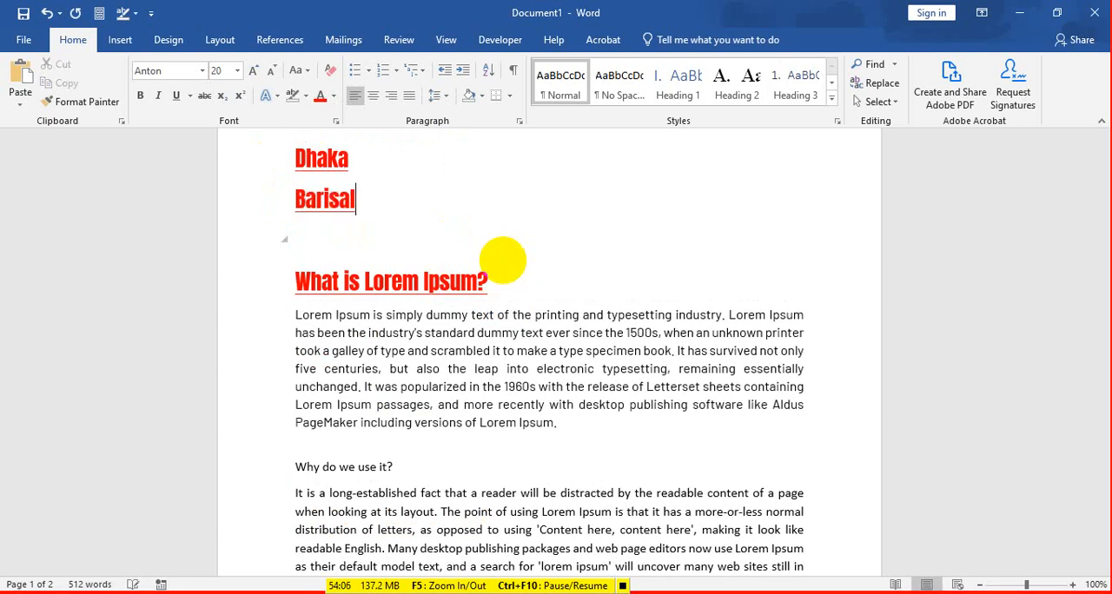
pyautogui.write('sal')
pyautogui.press('Return')
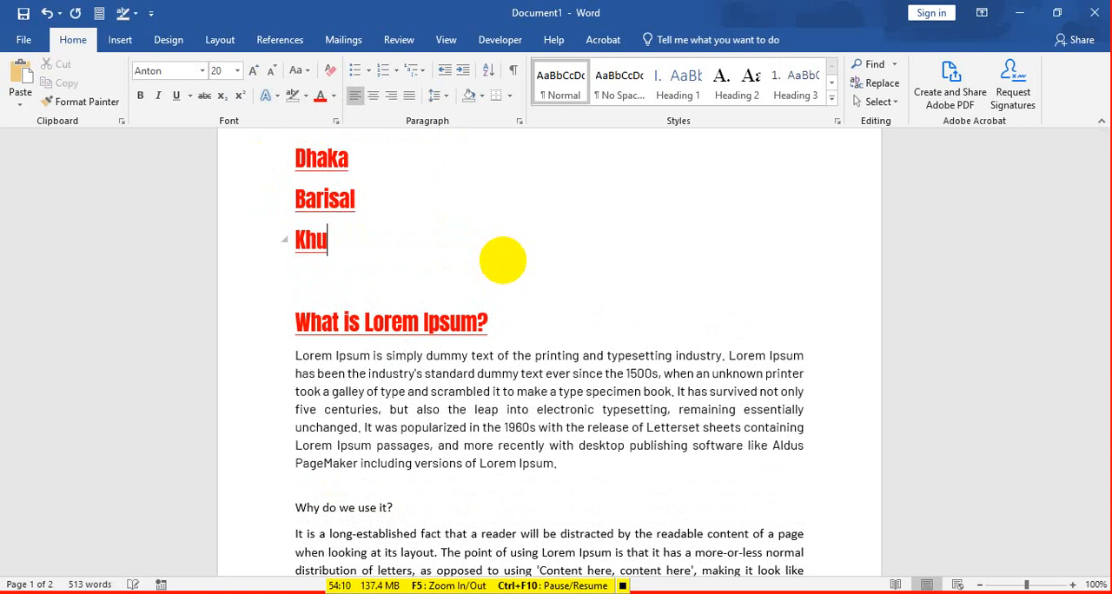
pyautogui.write('lna')
pyautogui.press('Return')
pyautogui.write('Raj')
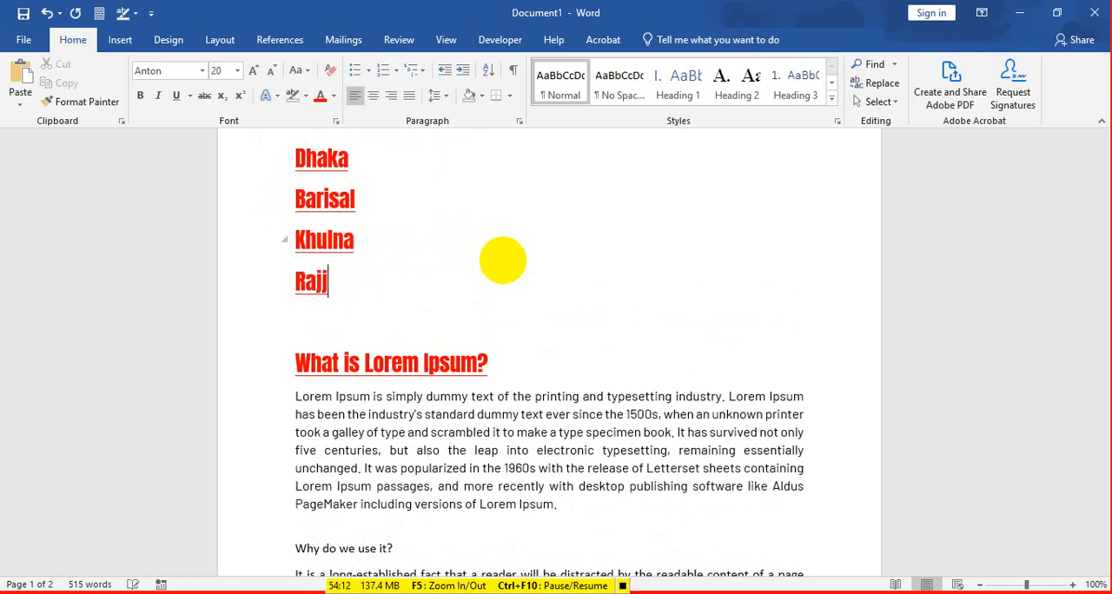
pyautogui.write('shahi')
pyautogui.press('Return')
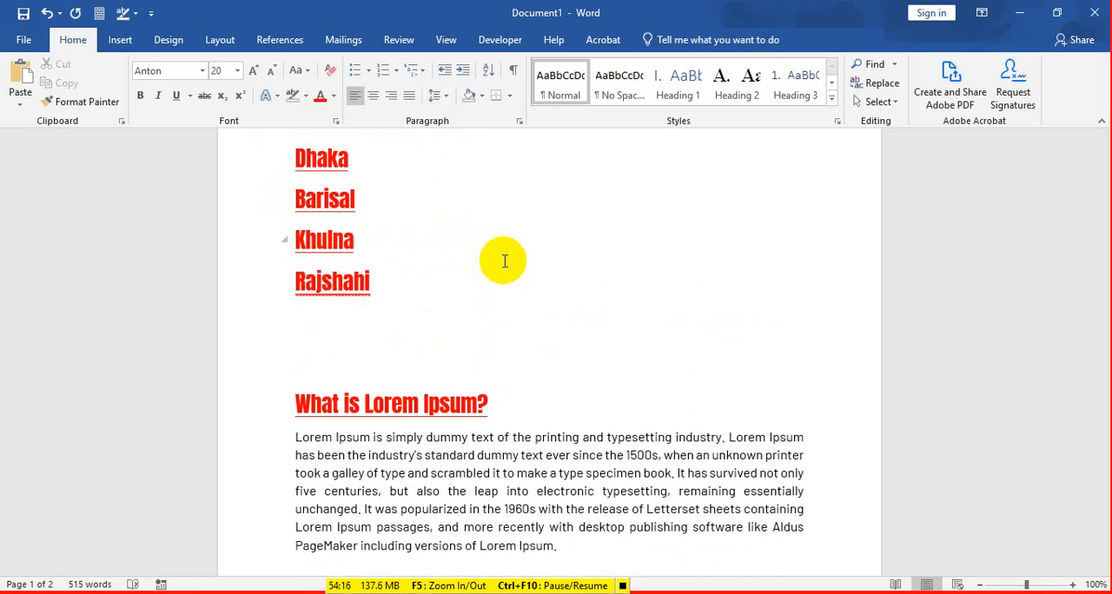
pyautogui.write('Sylhet')
pyautogui.press('Return')
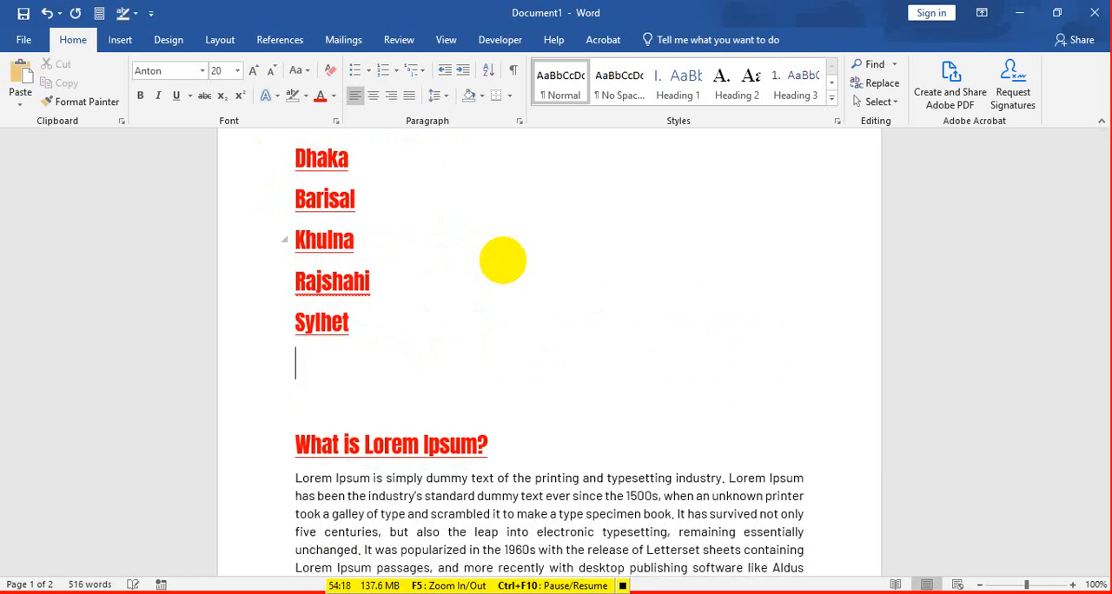
pyautogui.press('BackSpace')
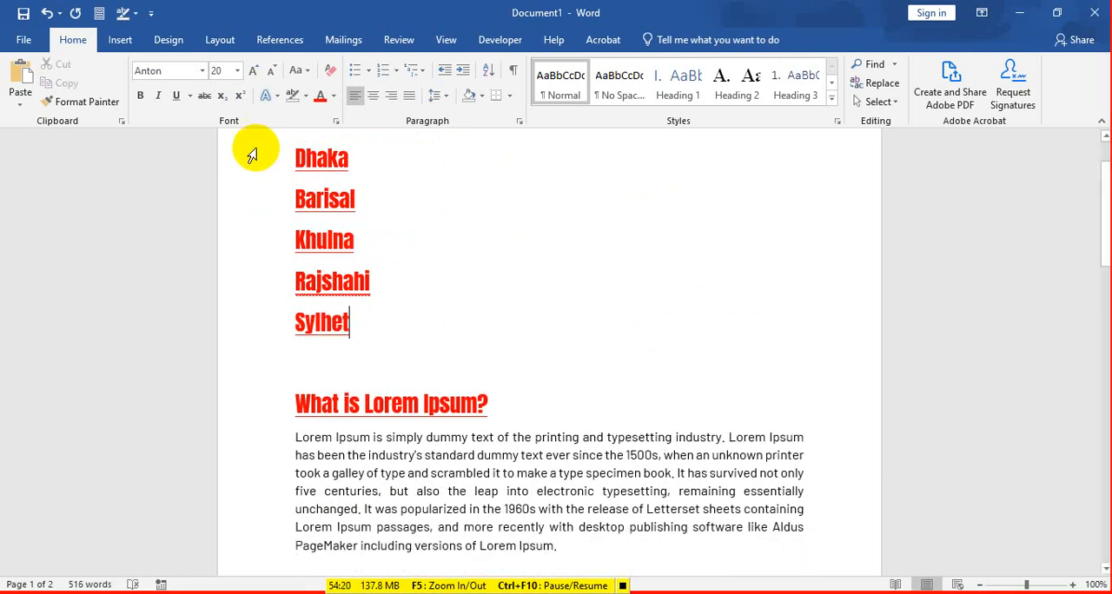
# Step: Number the five lines from Dhaka to Sylhet with the 1. 2. 3. number format
pyautogui.moveTo(289, 154); pyautogui.dragTo(350, 322)
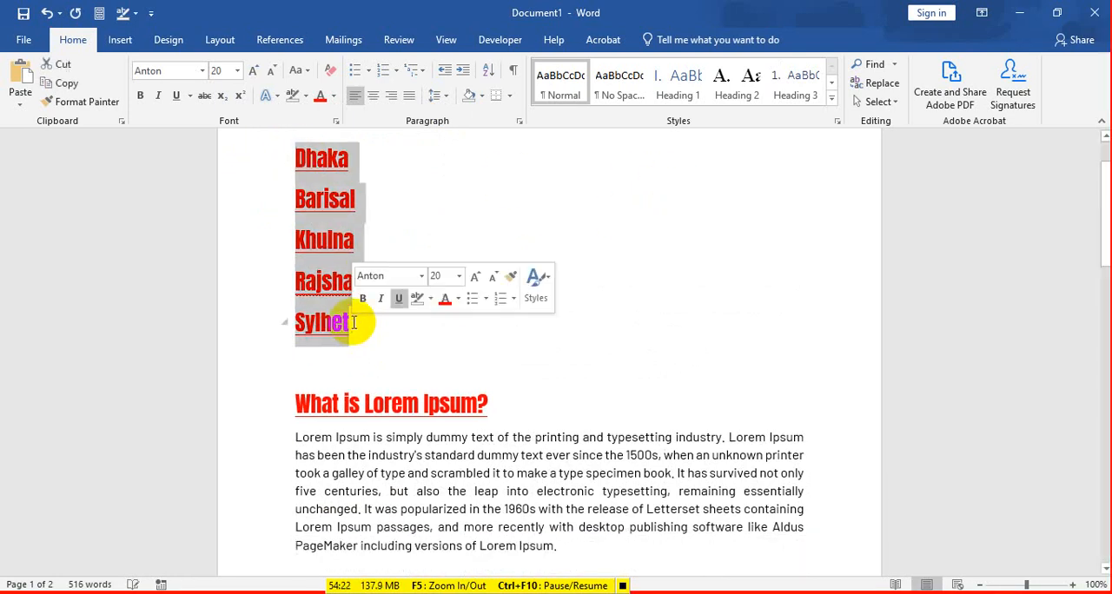
pyautogui.scroll(1, 395, 266)
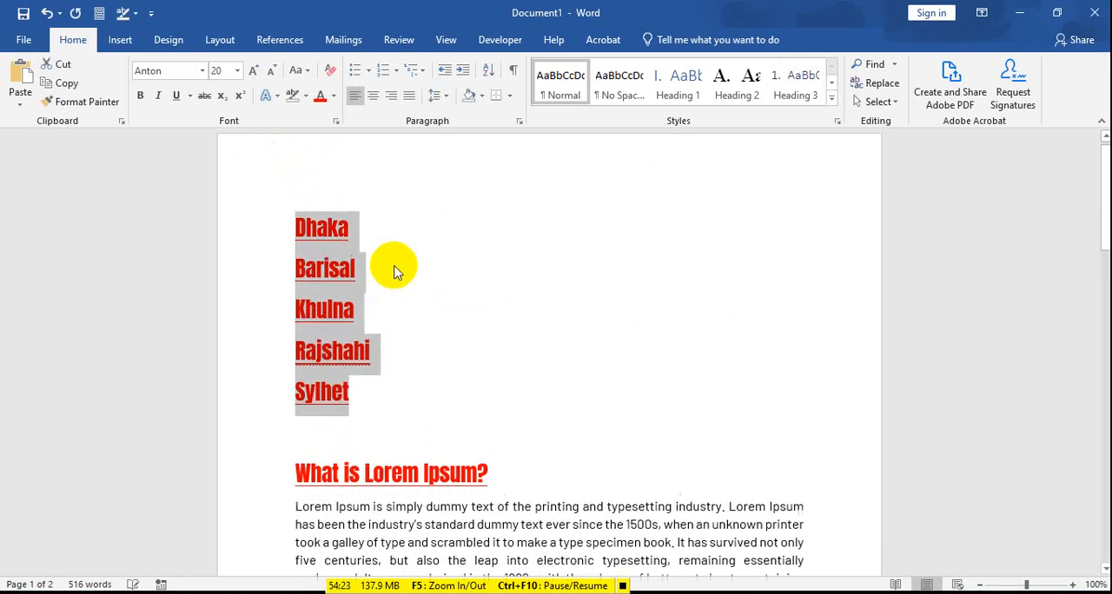
pyautogui.click(384, 72)
pyautogui.click(397, 73)
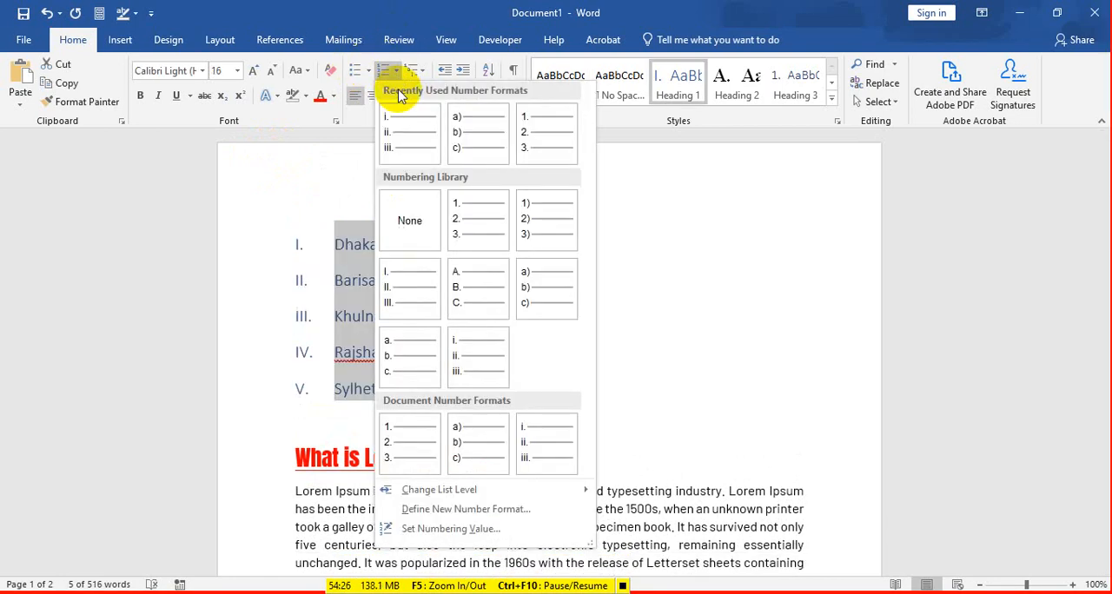
pyautogui.click(464, 231)
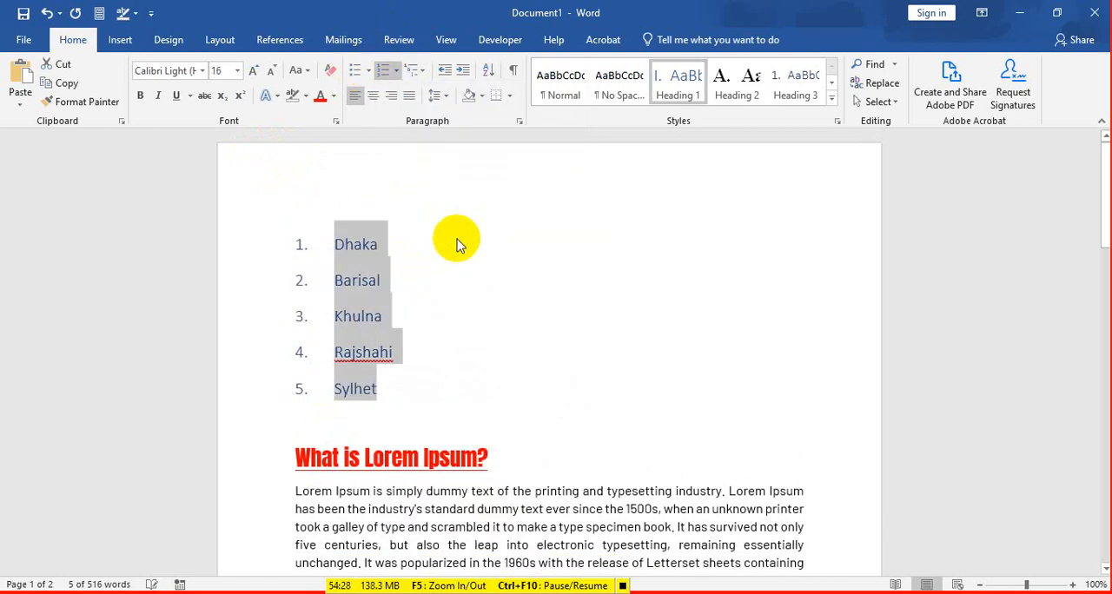
# Step: Set the font size of the five numbered city names to 20 and make them bold
pyautogui.click(237, 70)
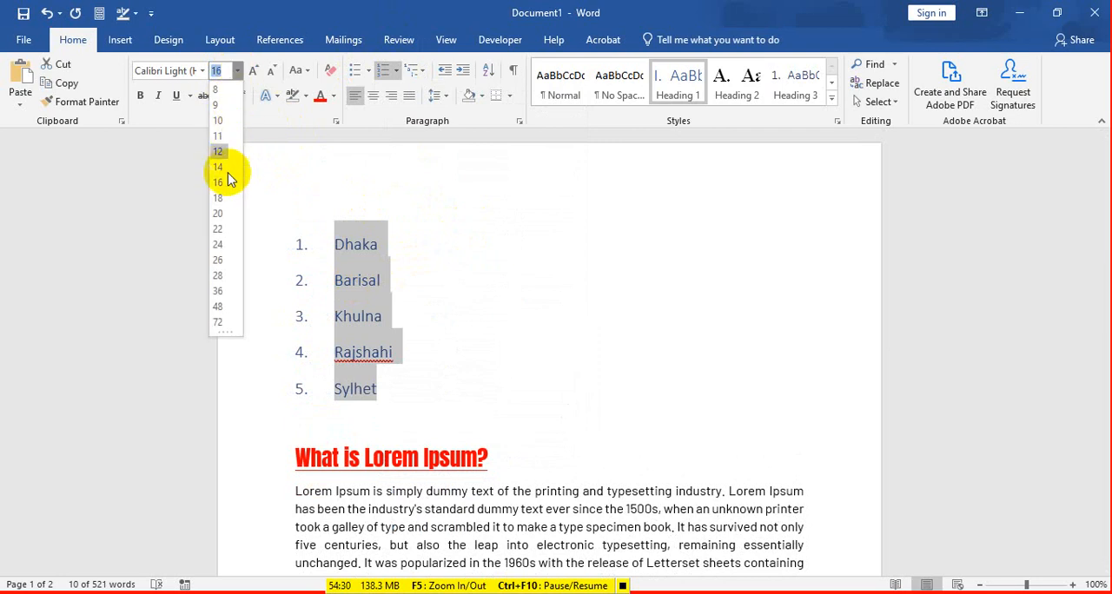
pyautogui.click(219, 215)
pyautogui.click(140, 96)
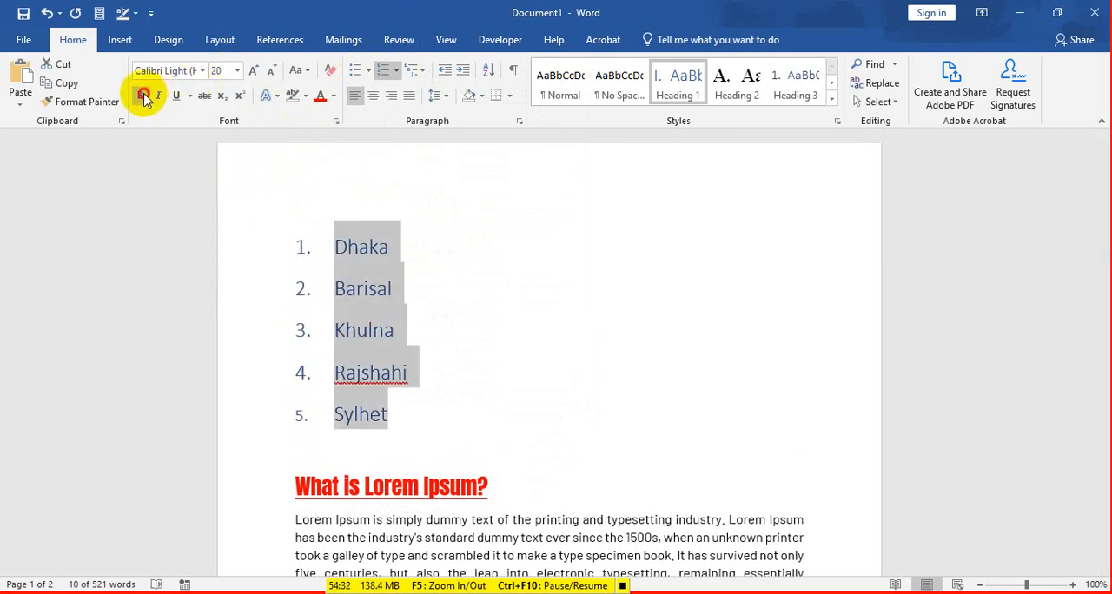
# Step: Change the font colour of the five selected city names to black and make them bold
pyautogui.click(335, 98)
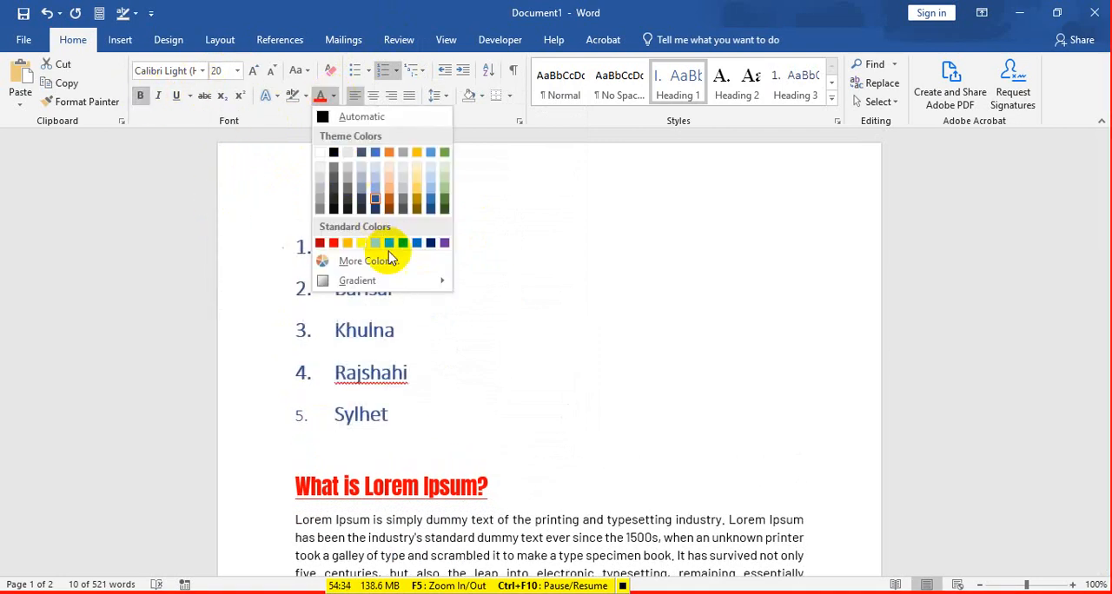
pyautogui.click(327, 152)
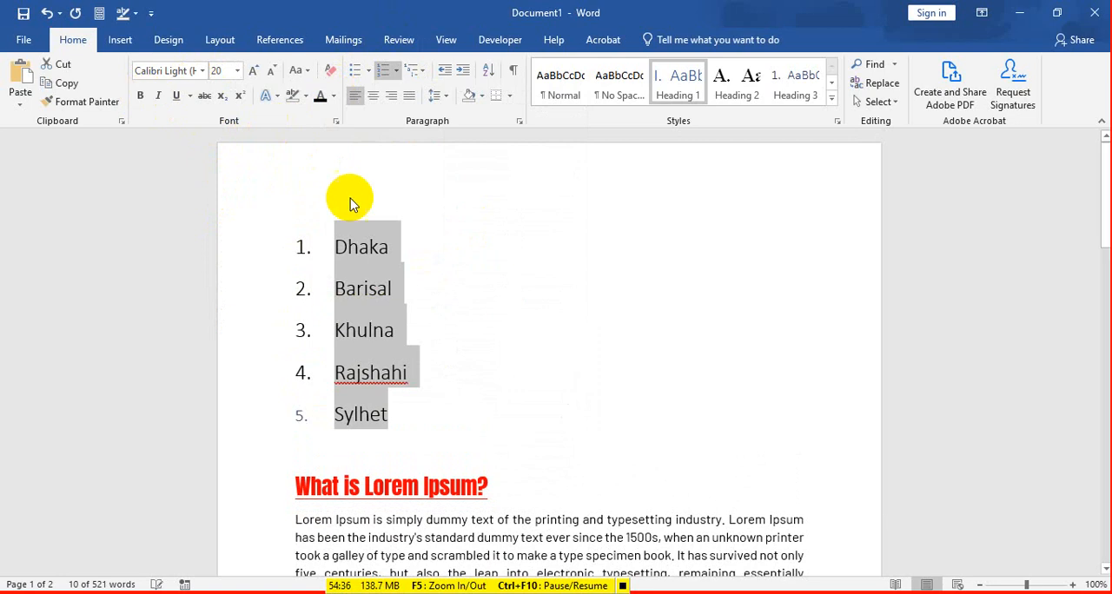
pyautogui.click(142, 97)
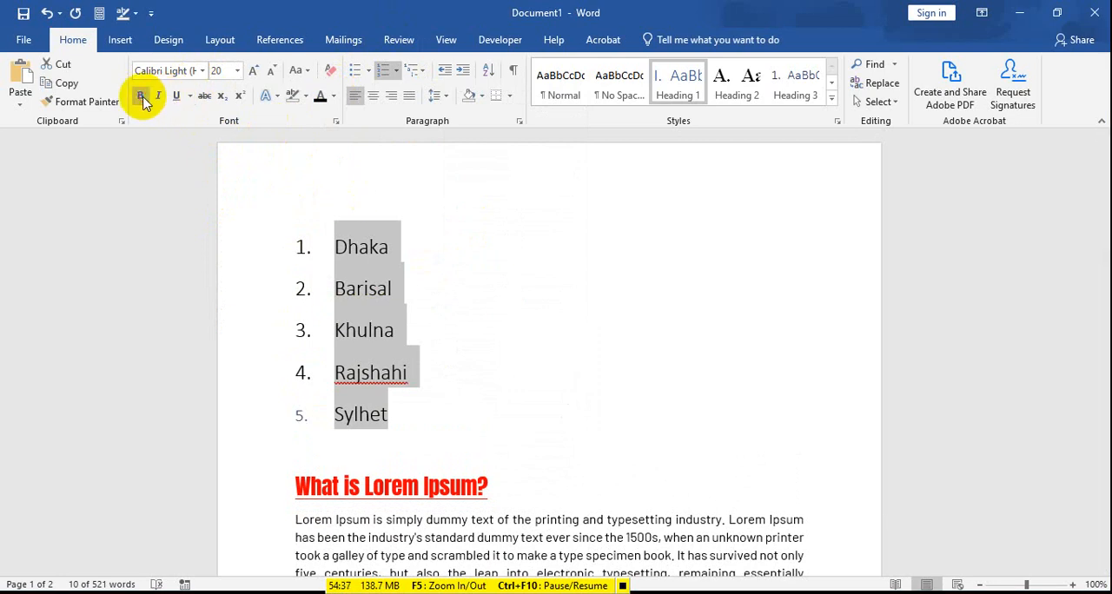
pyautogui.click(398, 246)
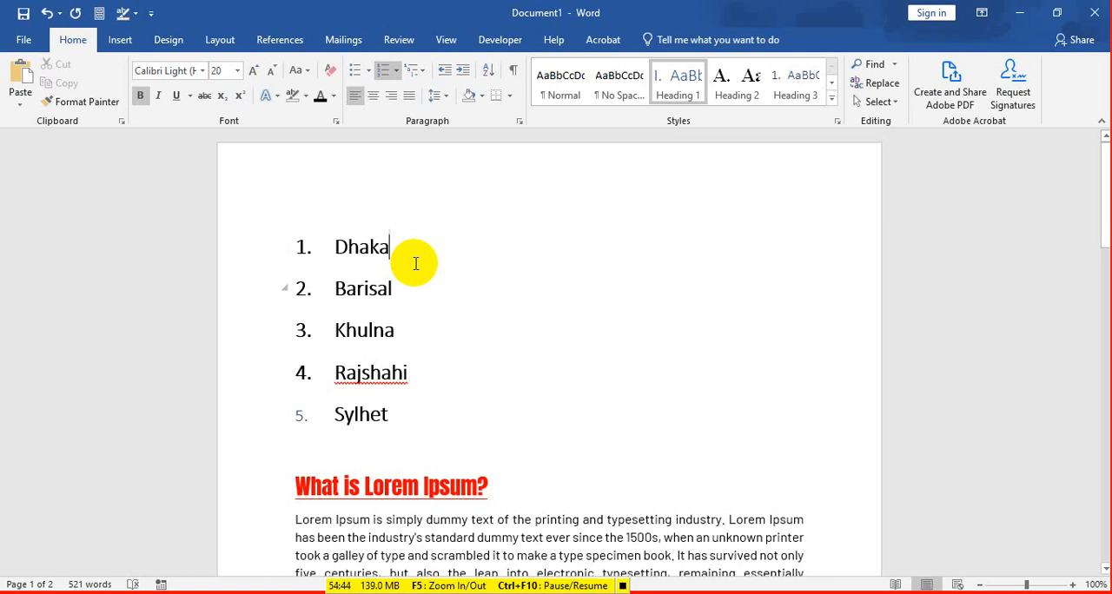
# Step: Add Faridapur and Narsingdi as separate unnumbered lines beneath Dhaka
pyautogui.press('Return')
pyautogui.press('Return')
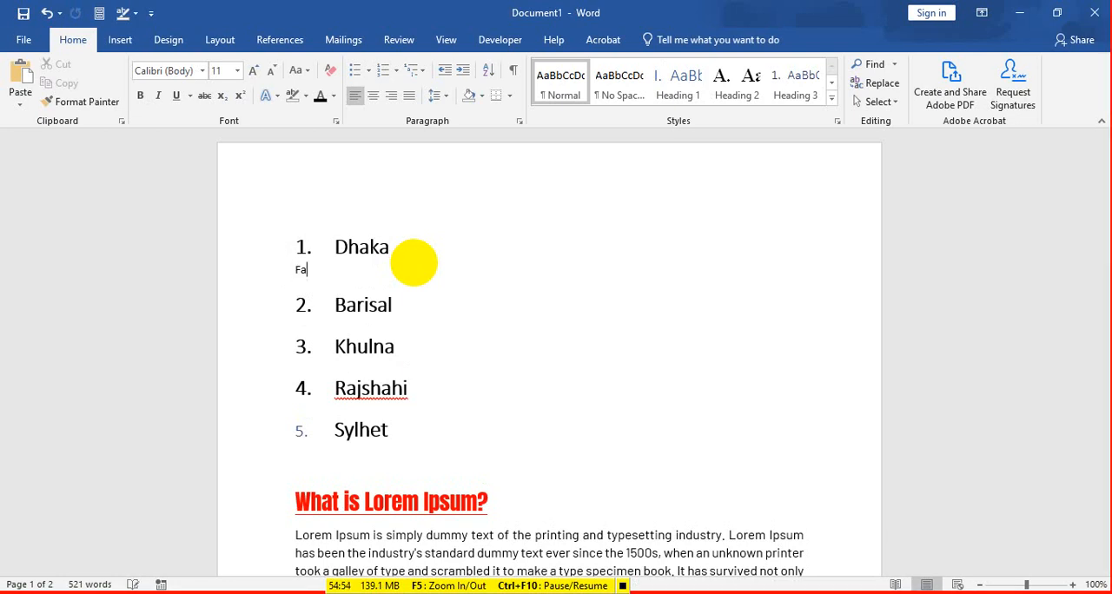
pyautogui.write('ridapur')
pyautogui.press('Return')
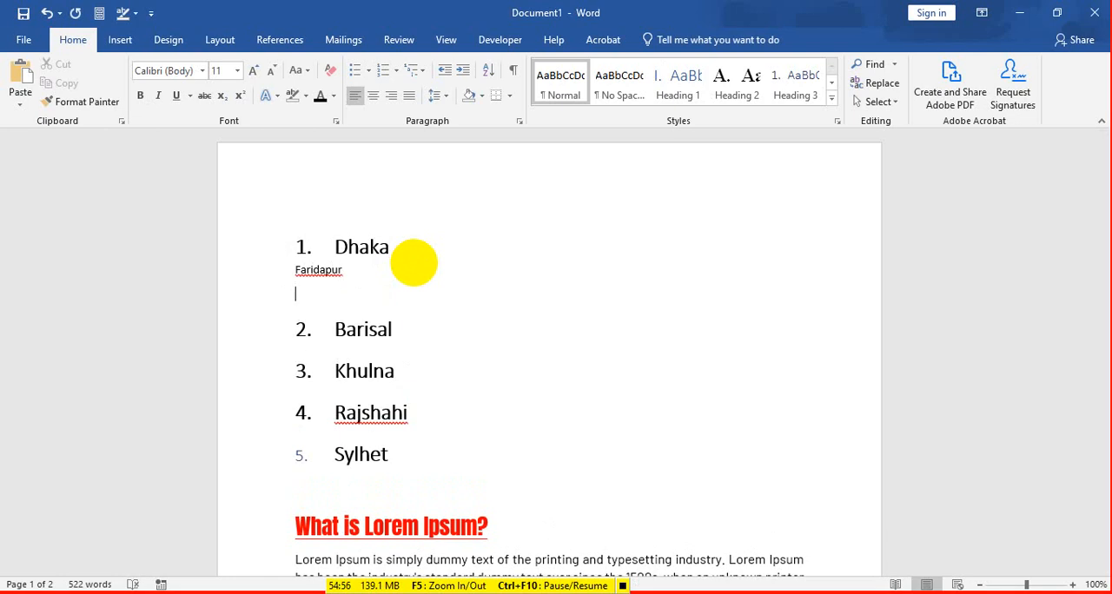
pyautogui.write('na')
pyautogui.press('BackSpace')
pyautogui.press('BackSpace')
pyautogui.press('BackSpace')
pyautogui.write('Narsingdi')
pyautogui.press('Return')
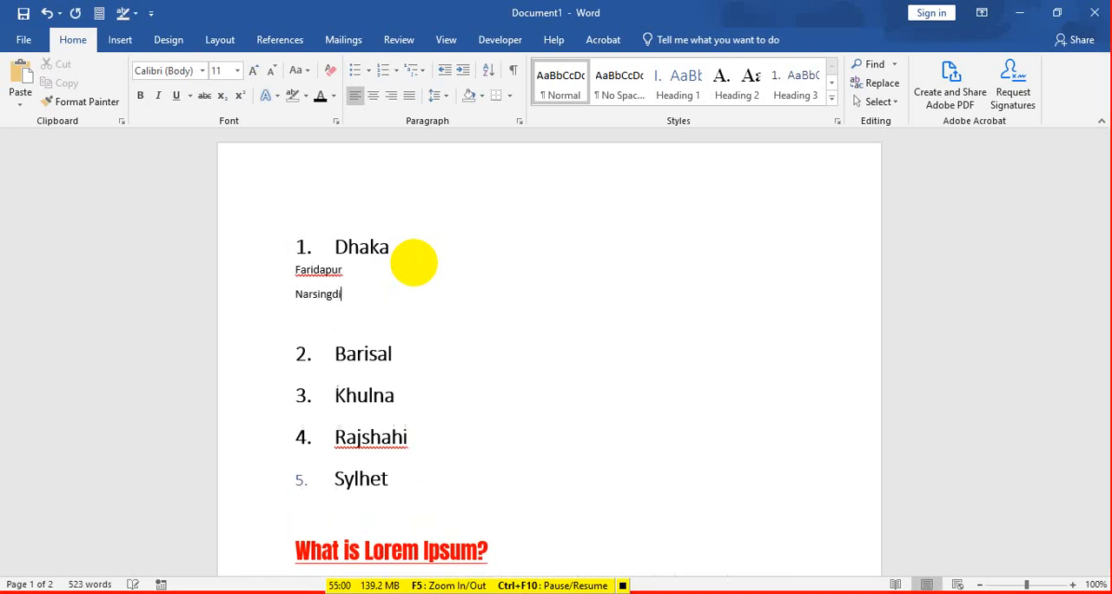
# Step: Add Munshiganj, Savar and Gazipur on separate unnumbered lines below Narsingdi
pyautogui.write('Munshiganj')
pyautogui.press('Return')
pyautogui.write('Ke')
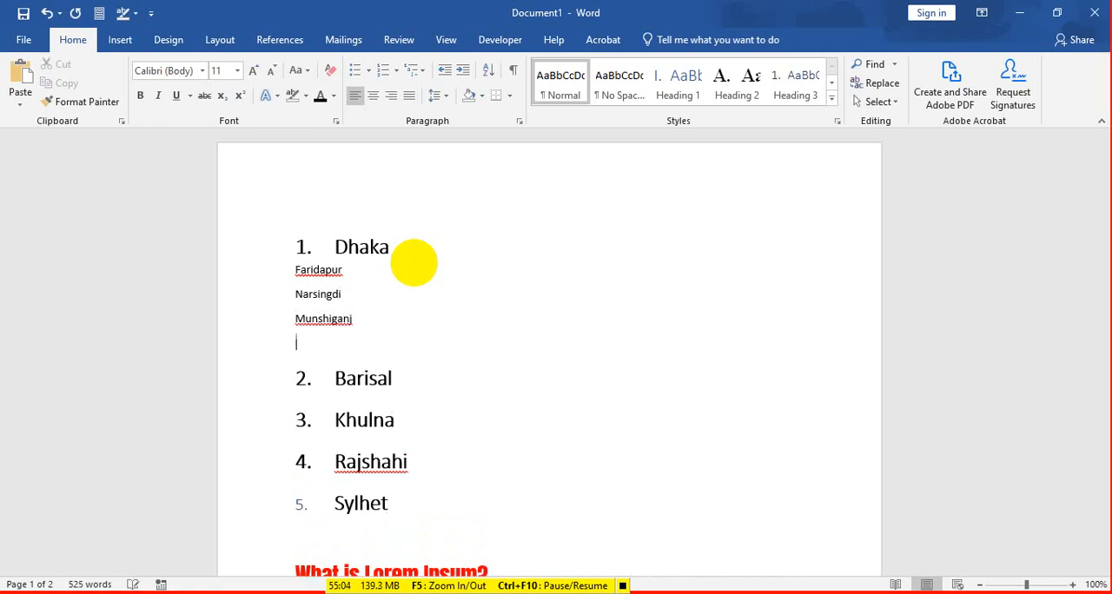
pyautogui.write('Savar')
pyautogui.press('Return')
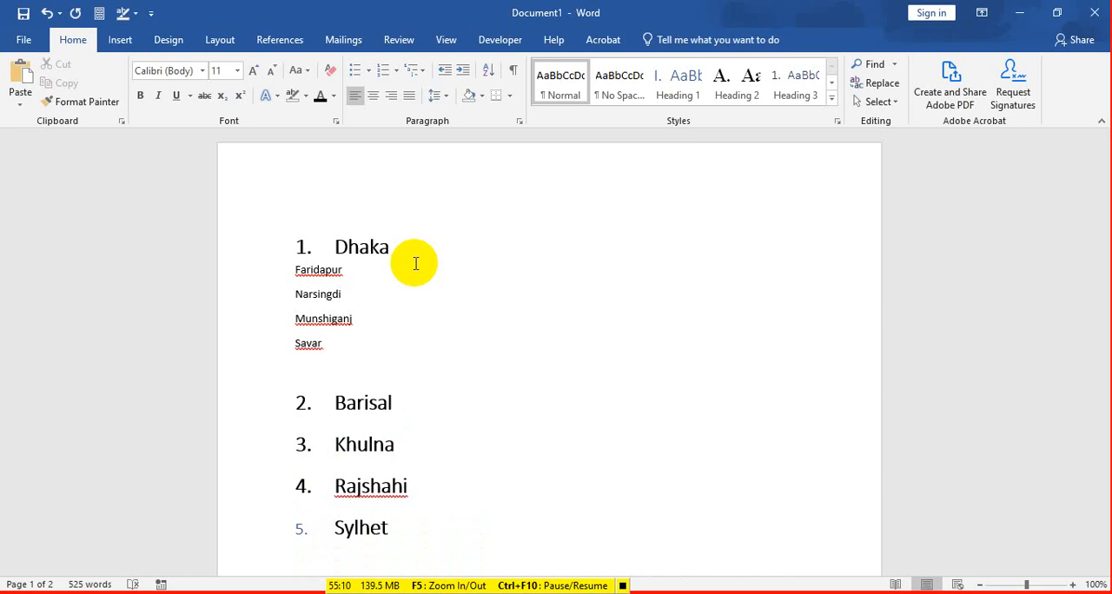
pyautogui.write('Gazipur')
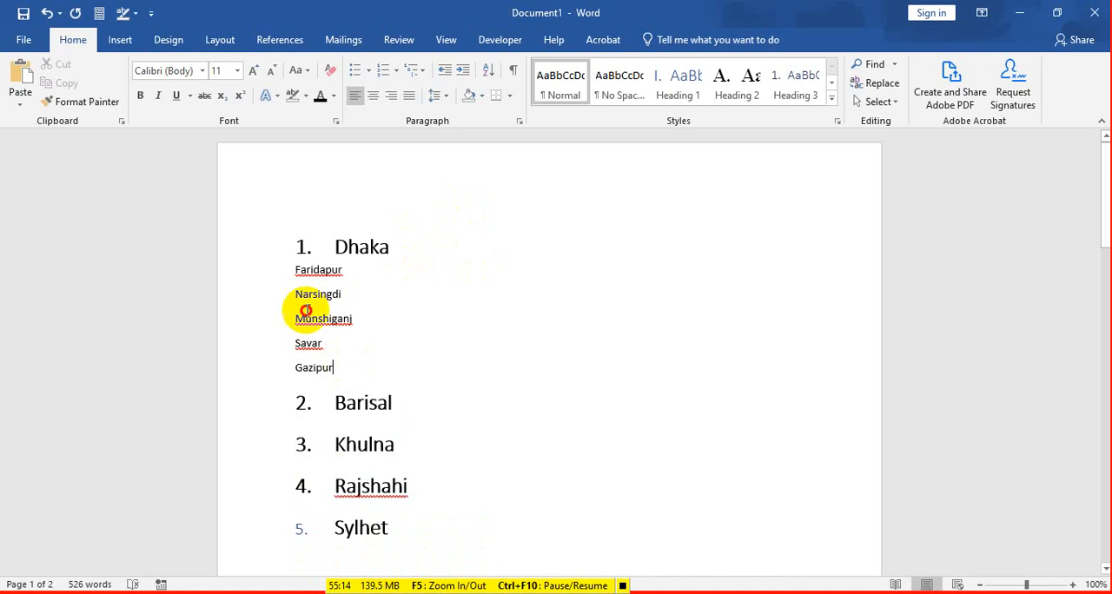
# Step: Set the font size of the five lines from Faridapur to Gazipur to 18
pyautogui.keyDown('shift'); pyautogui.click(290, 258); pyautogui.keyUp('shift')
pyautogui.click(375, 254)
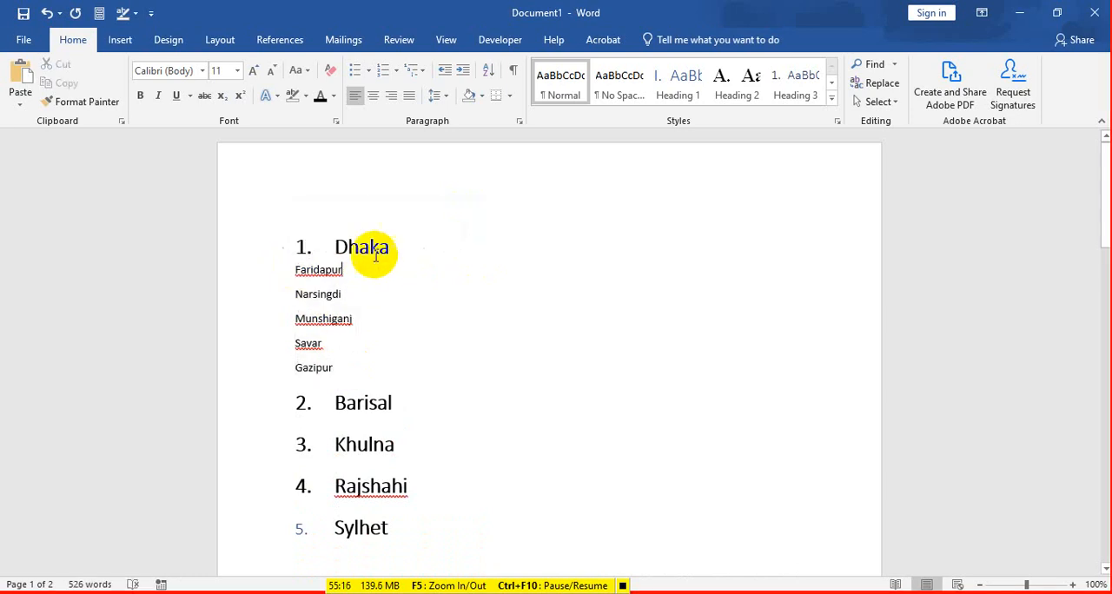
pyautogui.moveTo(286, 275); pyautogui.dragTo(339, 369)
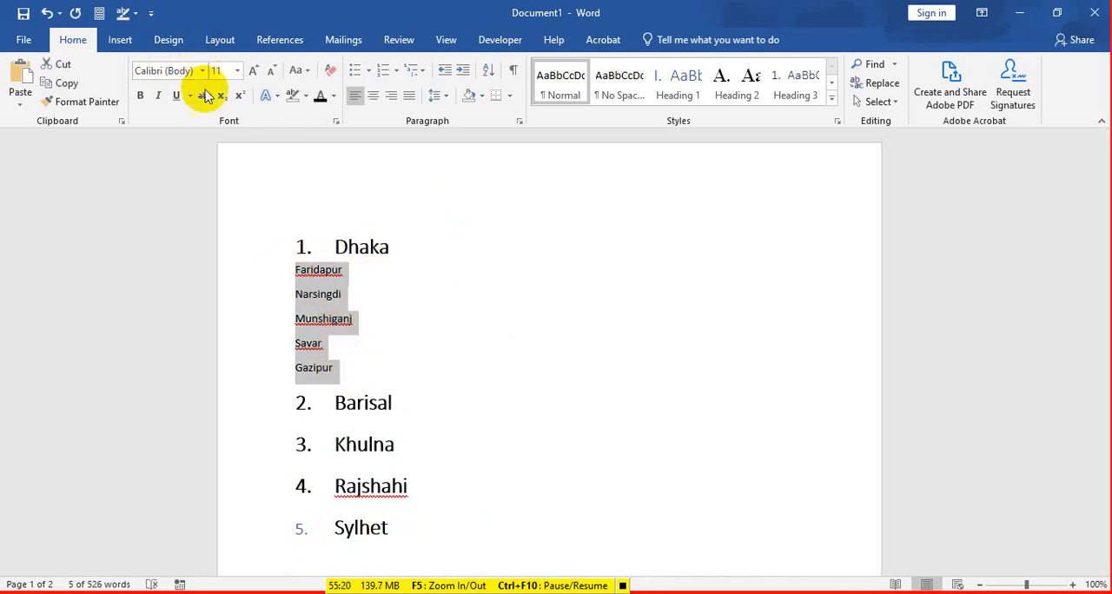
pyautogui.click(236, 71)
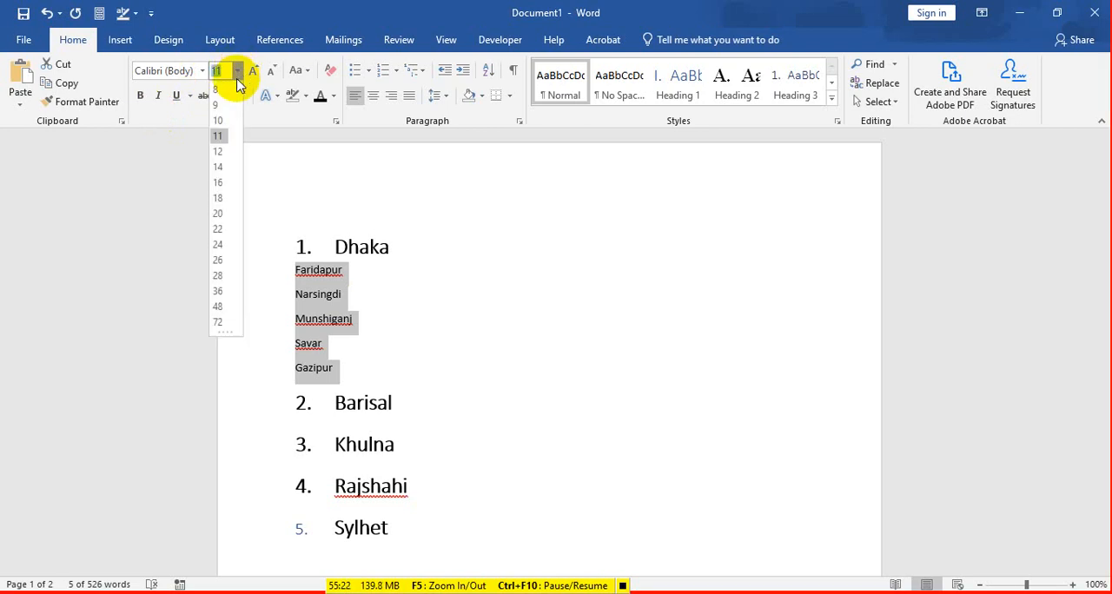
pyautogui.click(226, 198)
pyautogui.click(354, 387)
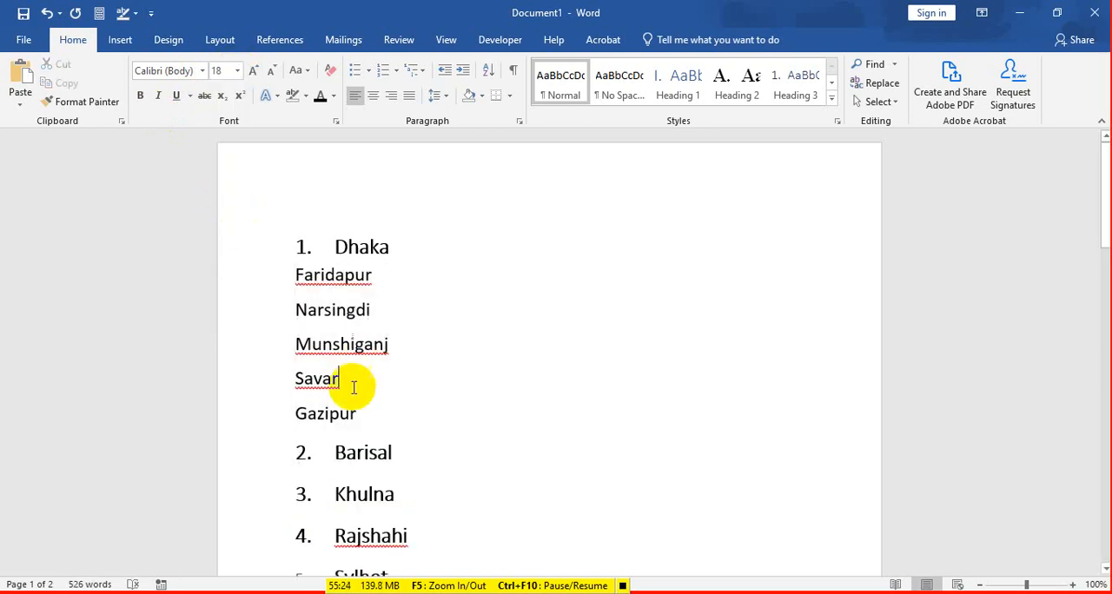
# Step: Apply the multilevel list with diamond, arrow and square bullets to the lines from Faridapur to Gazipur
pyautogui.moveTo(358, 415); pyautogui.dragTo(278, 287)
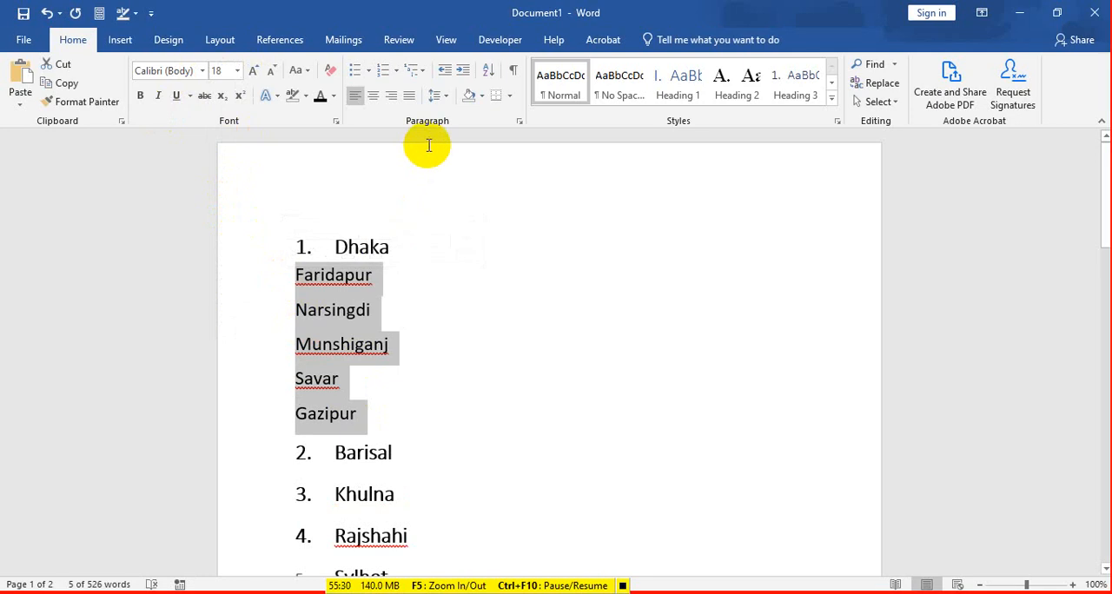
pyautogui.click(423, 71)
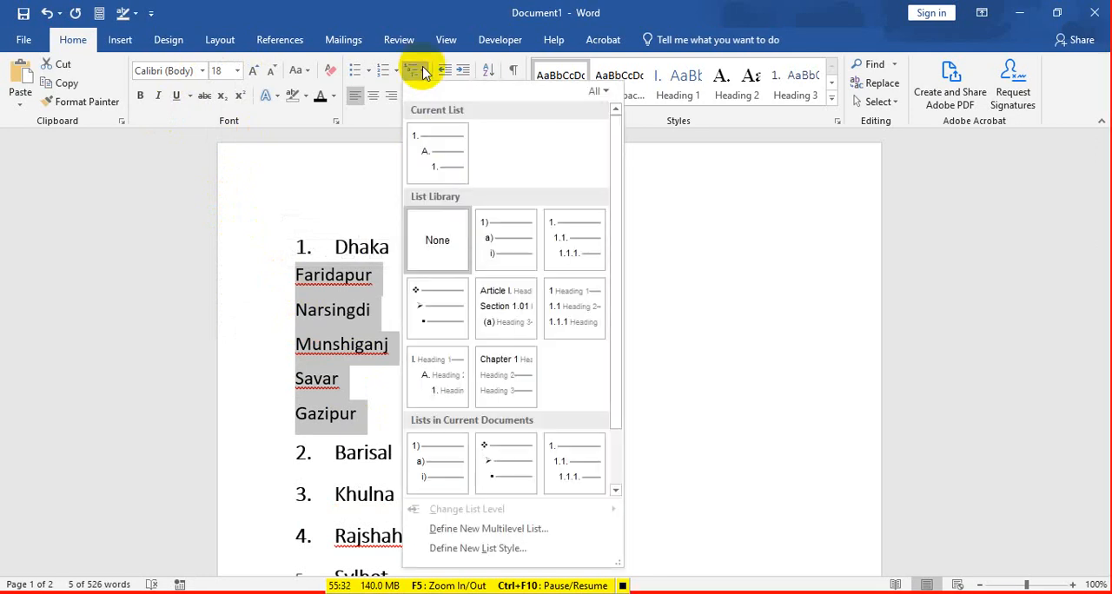
pyautogui.moveTo(521, 253)
pyautogui.click(436, 309)
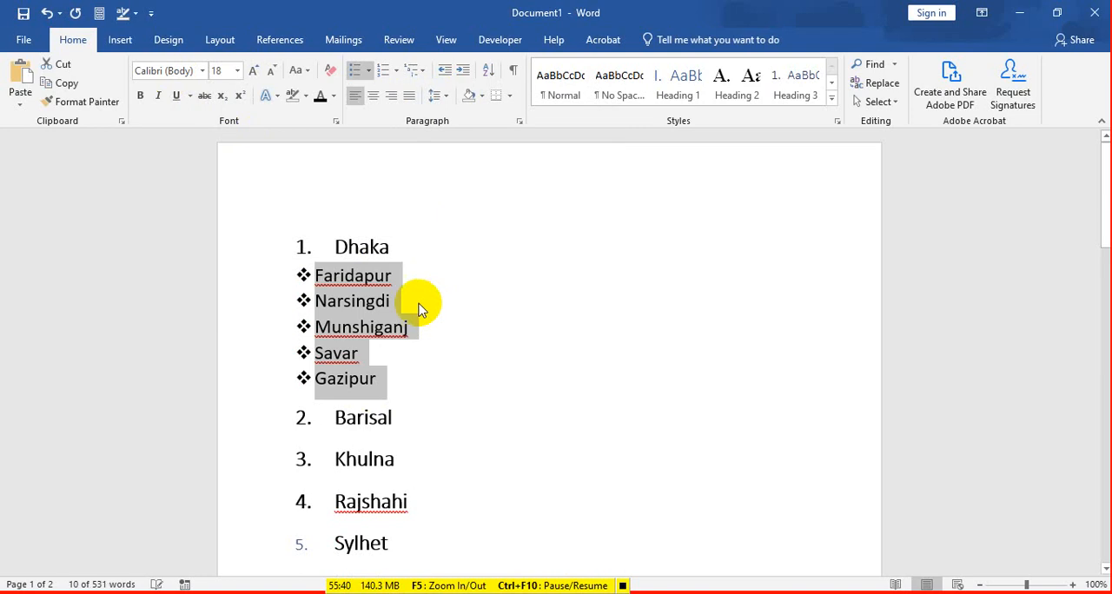
# Step: Change the list level of the five bulleted lines under Dhaka to the third level with square bullets
pyautogui.click(417, 70)
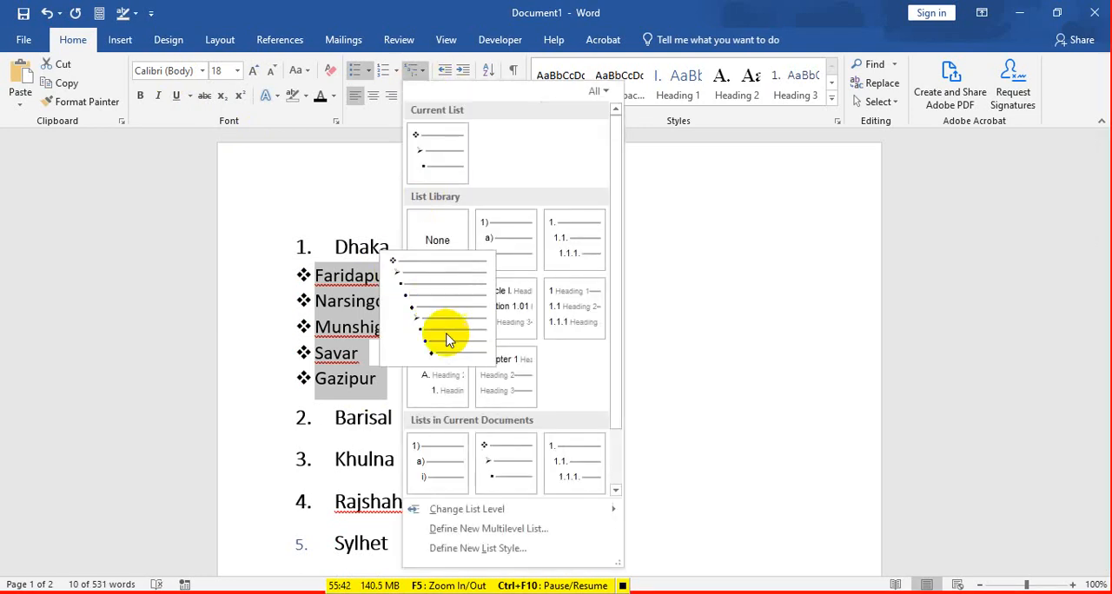
pyautogui.moveTo(567, 518)
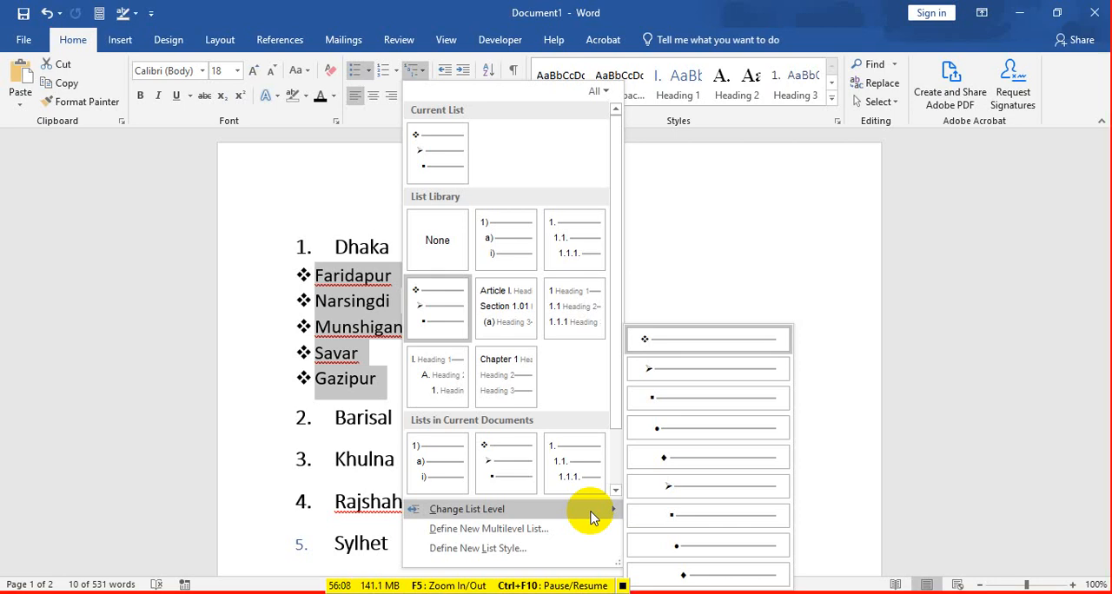
pyautogui.click(658, 398)
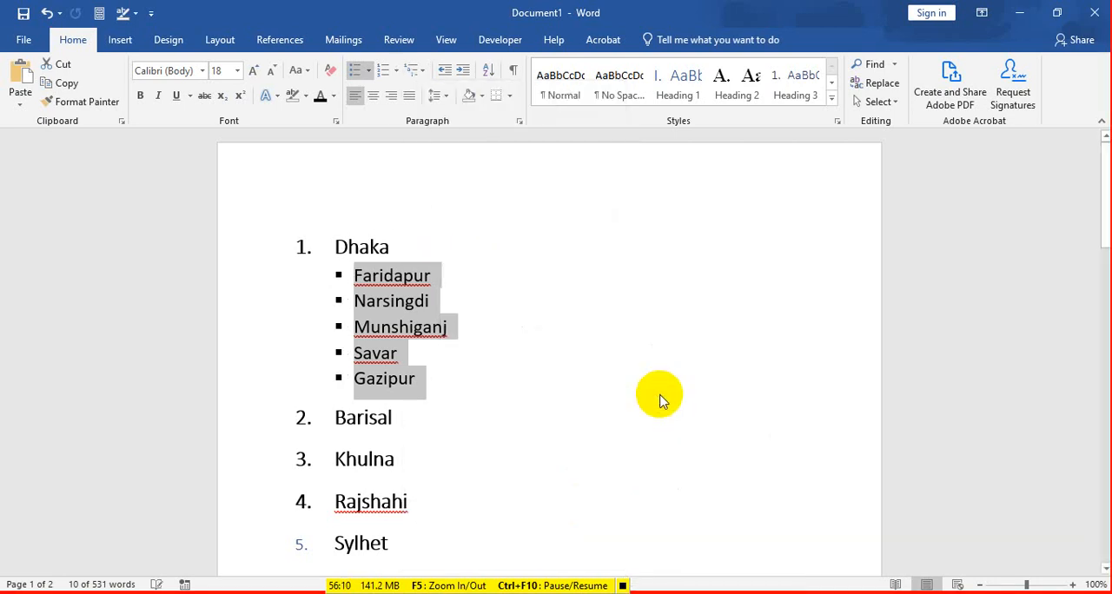
pyautogui.click(438, 374)
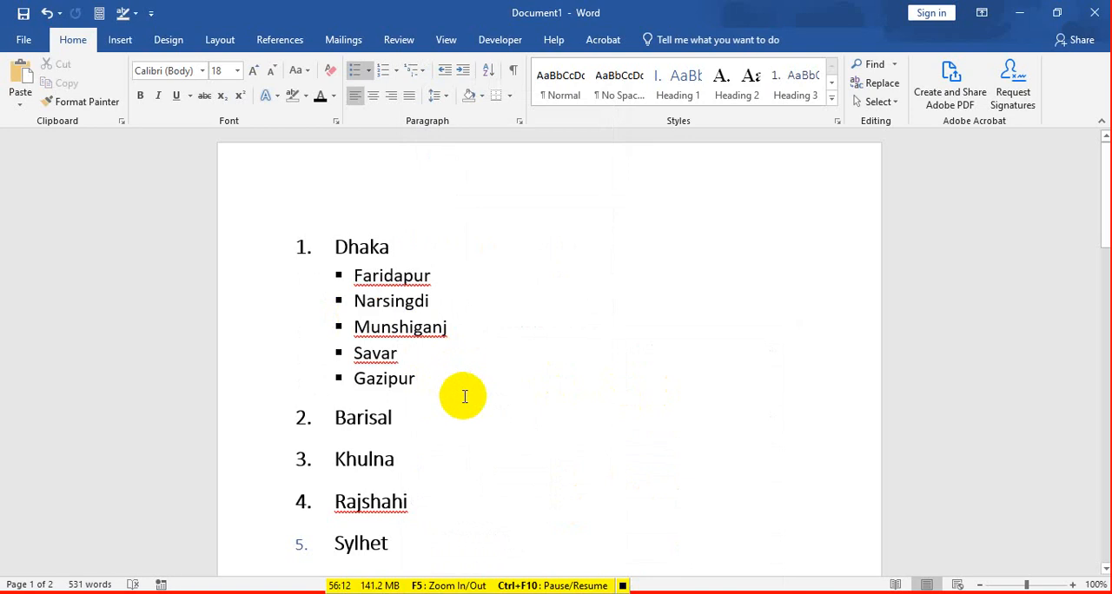
# Step: Change the list level of the Faridapur to Gazipur items to the ninth level with solid diamond bullets
pyautogui.scroll(-1, 467, 399)
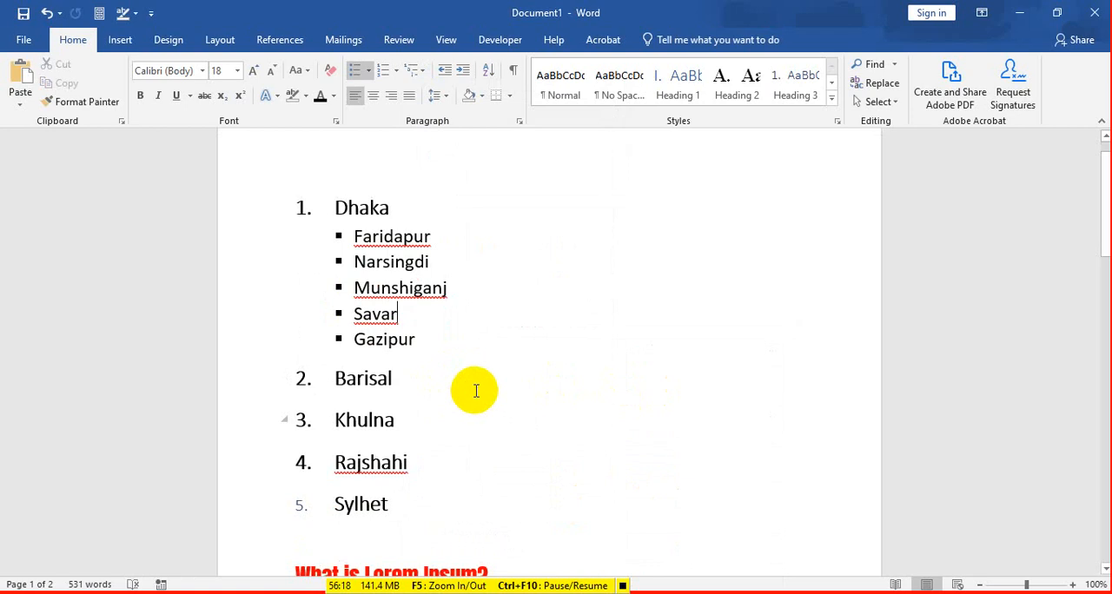
pyautogui.moveTo(341, 236); pyautogui.dragTo(392, 343)
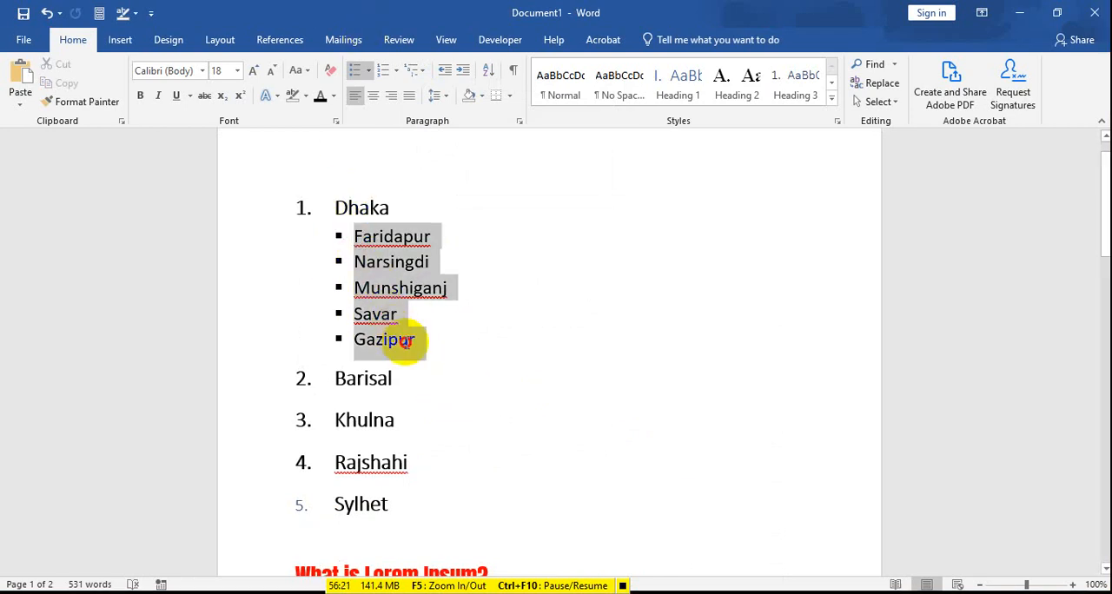
pyautogui.click(415, 70)
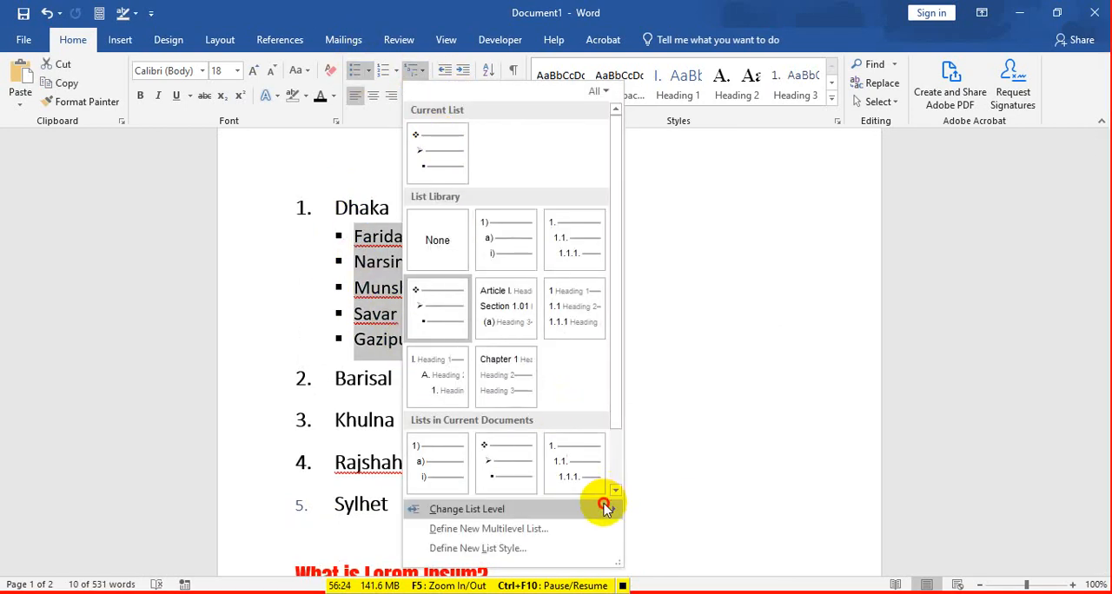
pyautogui.moveTo(605, 508)
pyautogui.click(675, 576)
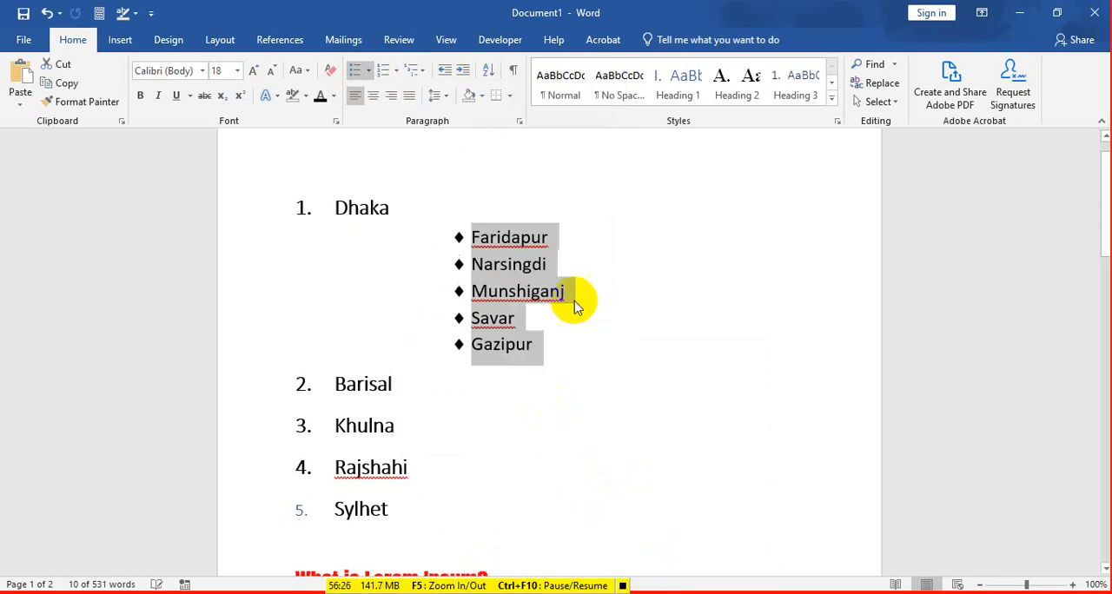
pyautogui.click(580, 341)
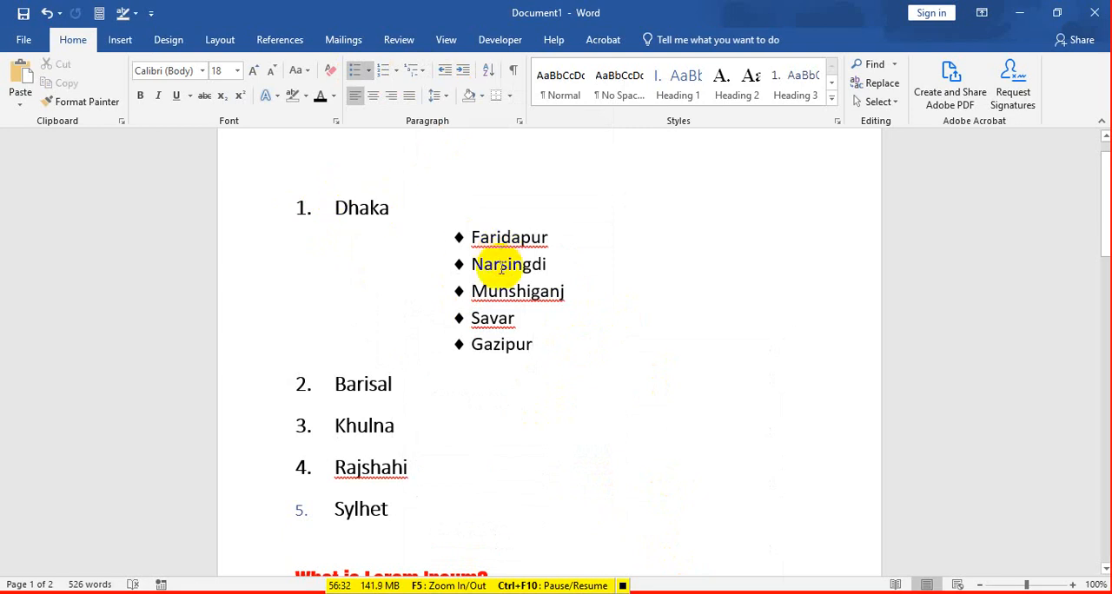
# Step: Change the list level of the five items under Dhaka to the second level with arrow bullets
pyautogui.moveTo(540, 345); pyautogui.dragTo(442, 228)
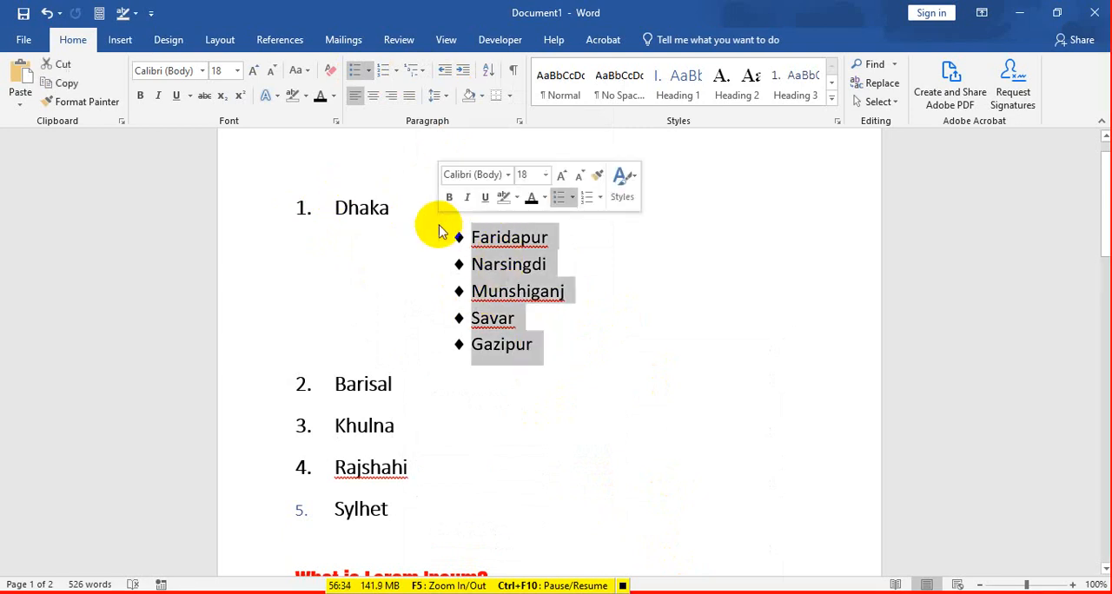
pyautogui.click(417, 69)
pyautogui.moveTo(609, 517)
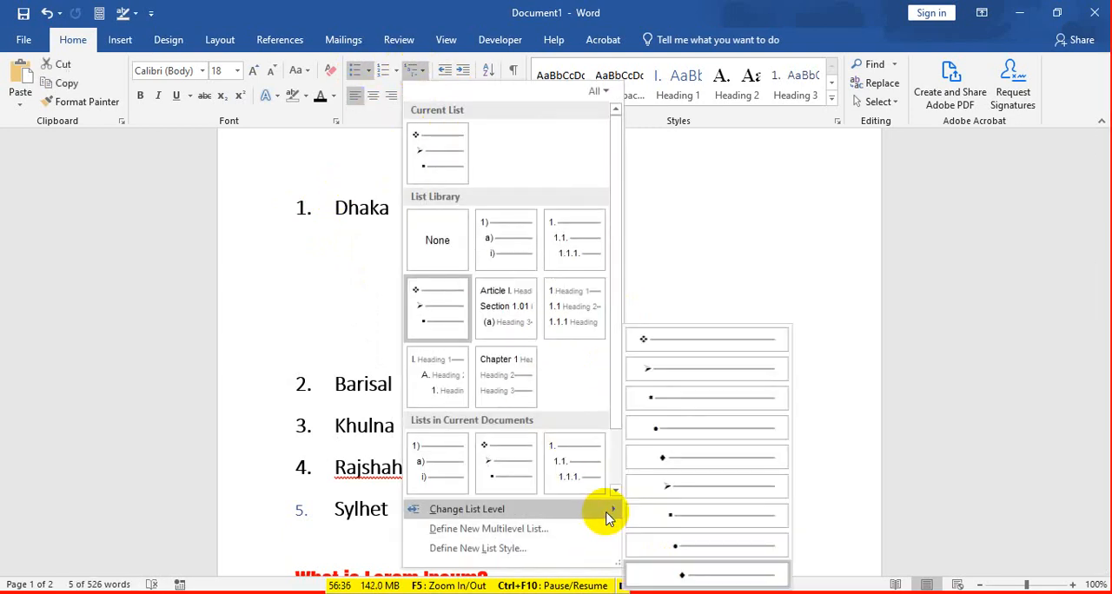
pyautogui.click(665, 372)
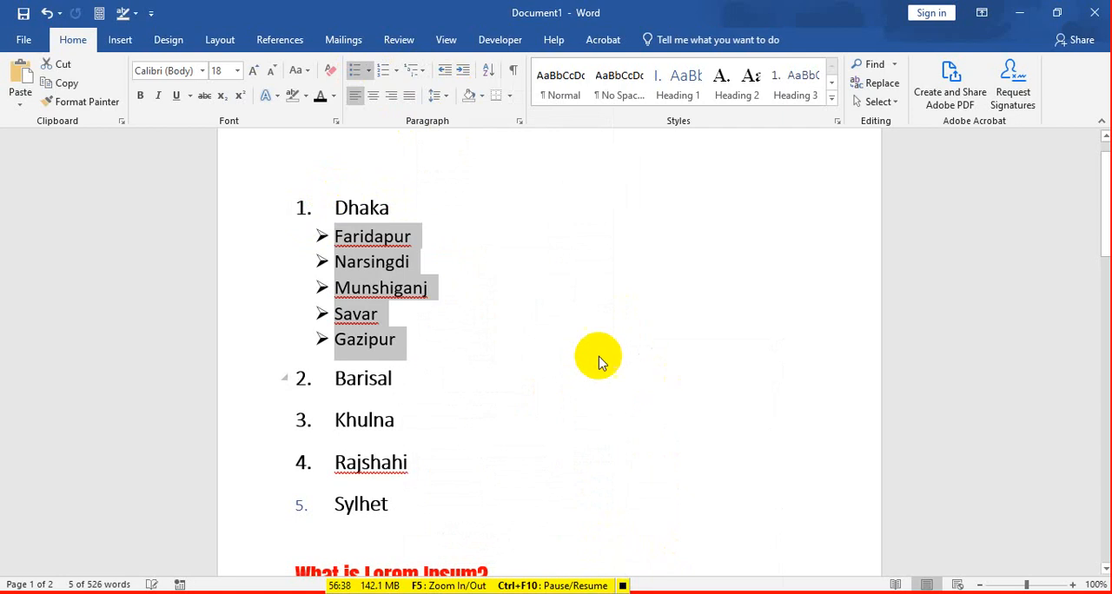
pyautogui.click(395, 263)
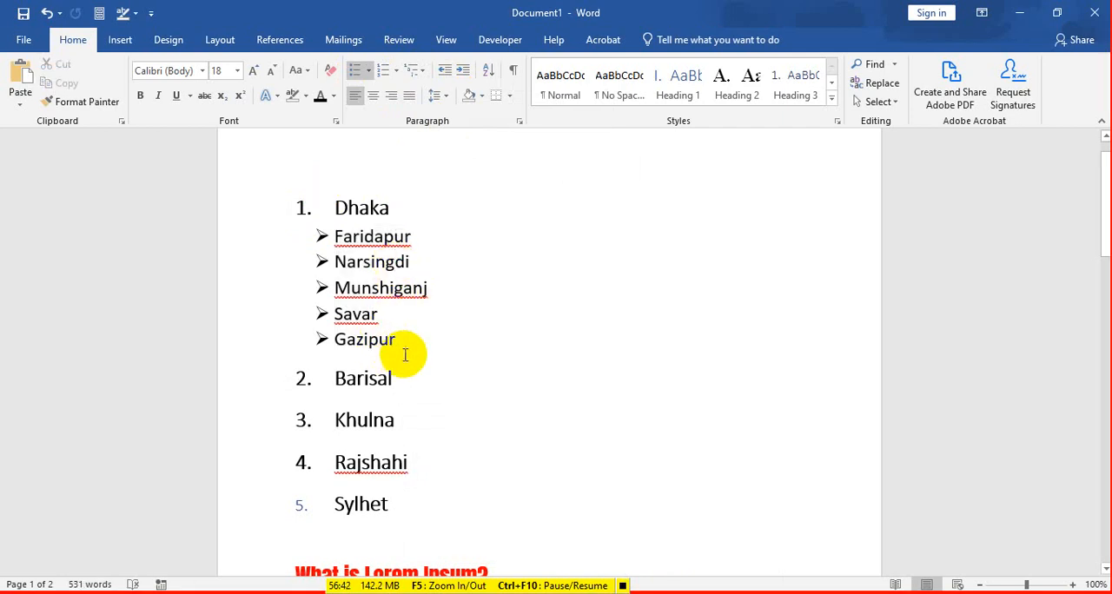
pyautogui.moveTo(404, 347); pyautogui.dragTo(321, 239)
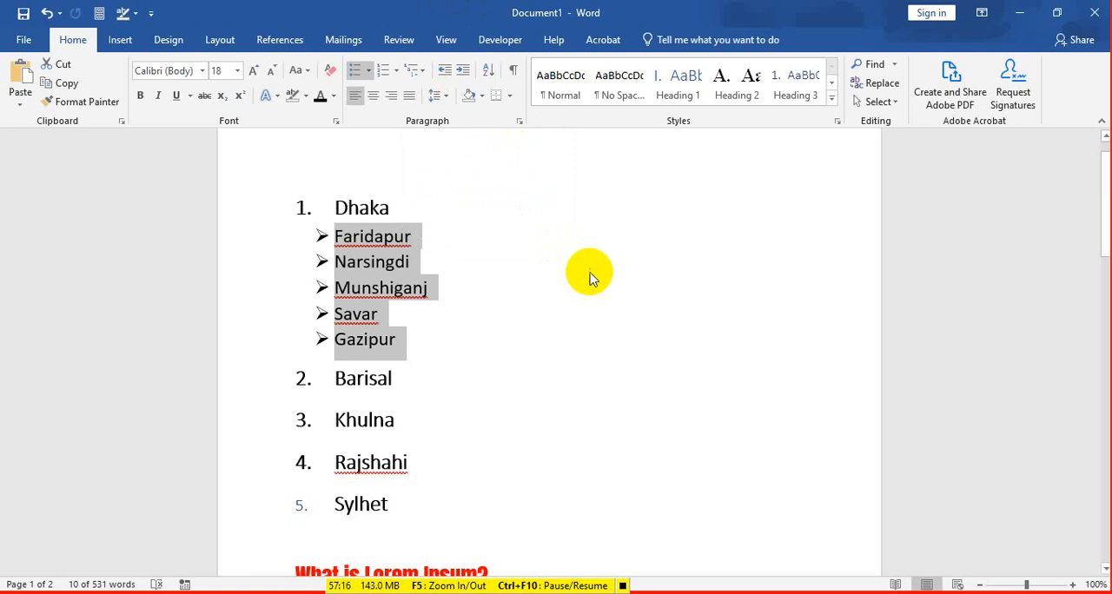
pyautogui.moveTo(337, 233); pyautogui.dragTo(418, 336)
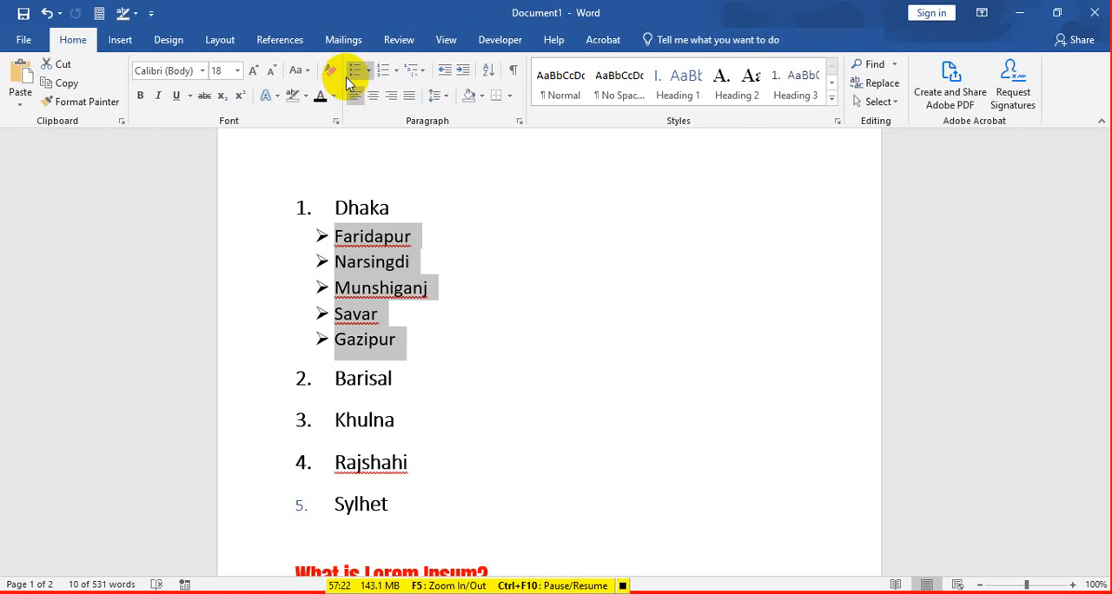
pyautogui.click(415, 71)
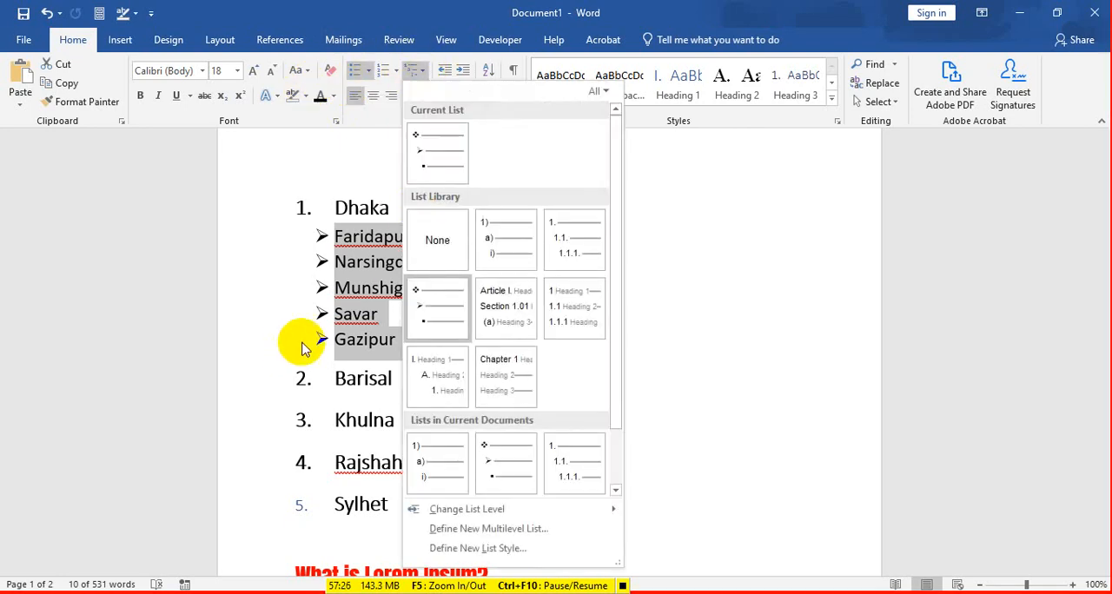
pyautogui.click(352, 320)
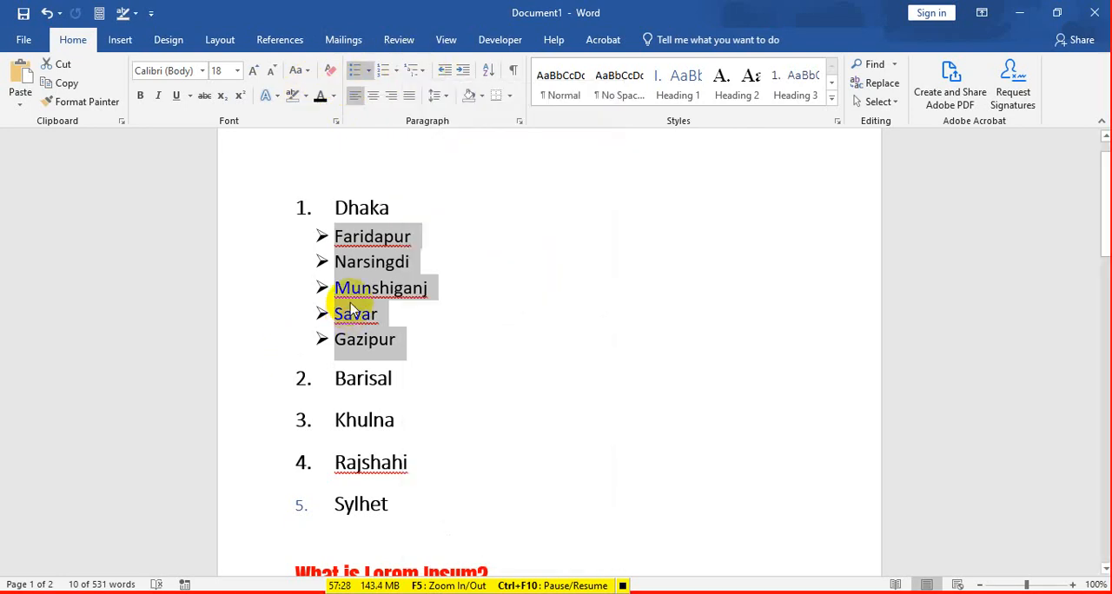
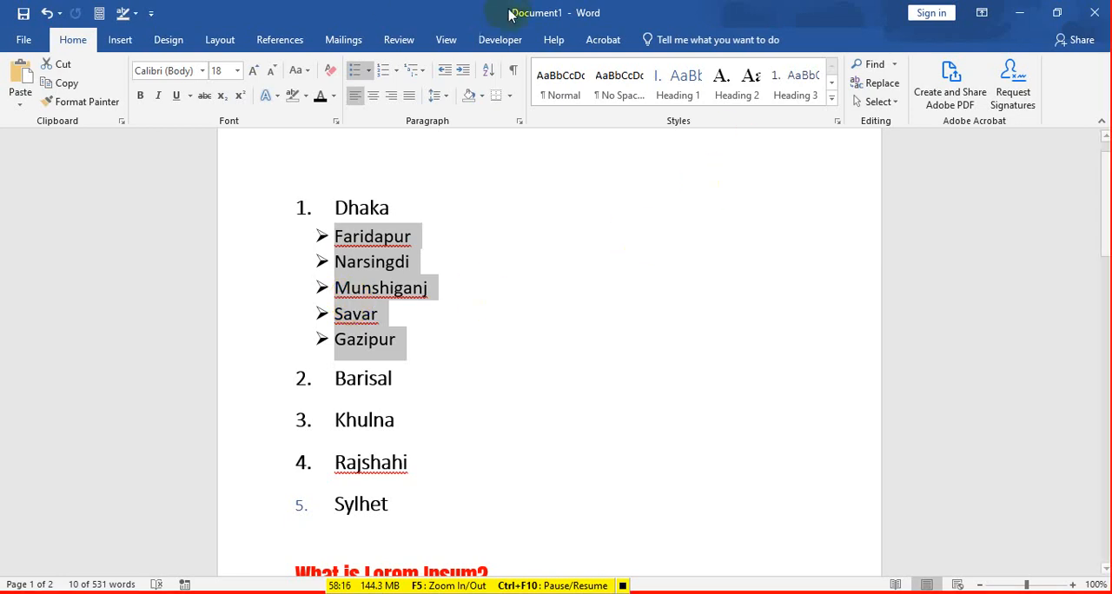
# Step: Set the font of the whole city list from Dhaka to Sylhet, including the bulleted sub-items, to Calibri (Body)
pyautogui.scroll(-3, 452, 226)
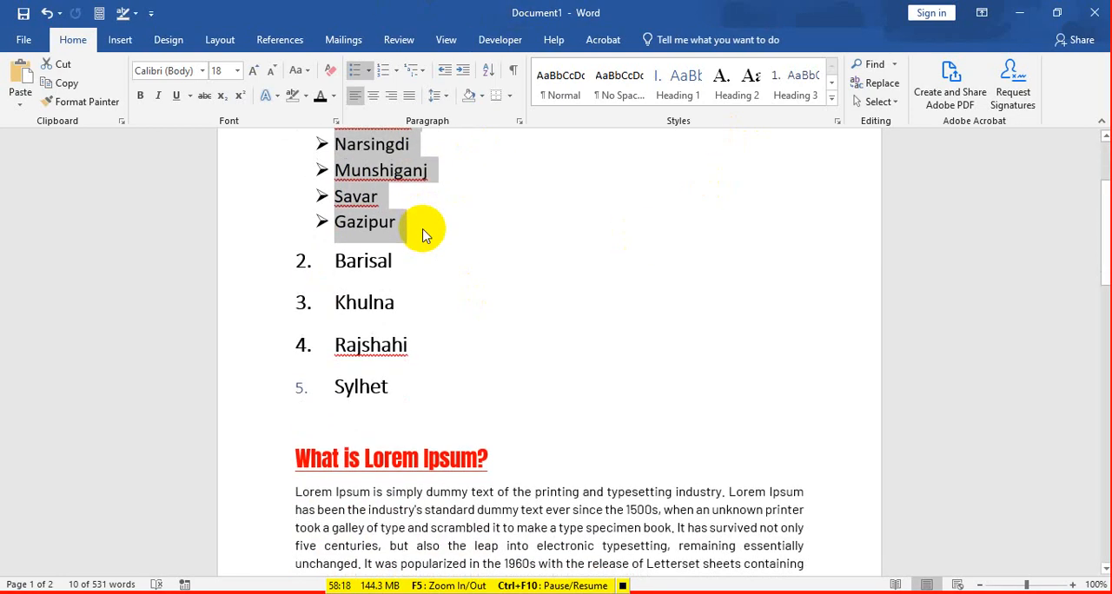
pyautogui.scroll(2, 435, 231)
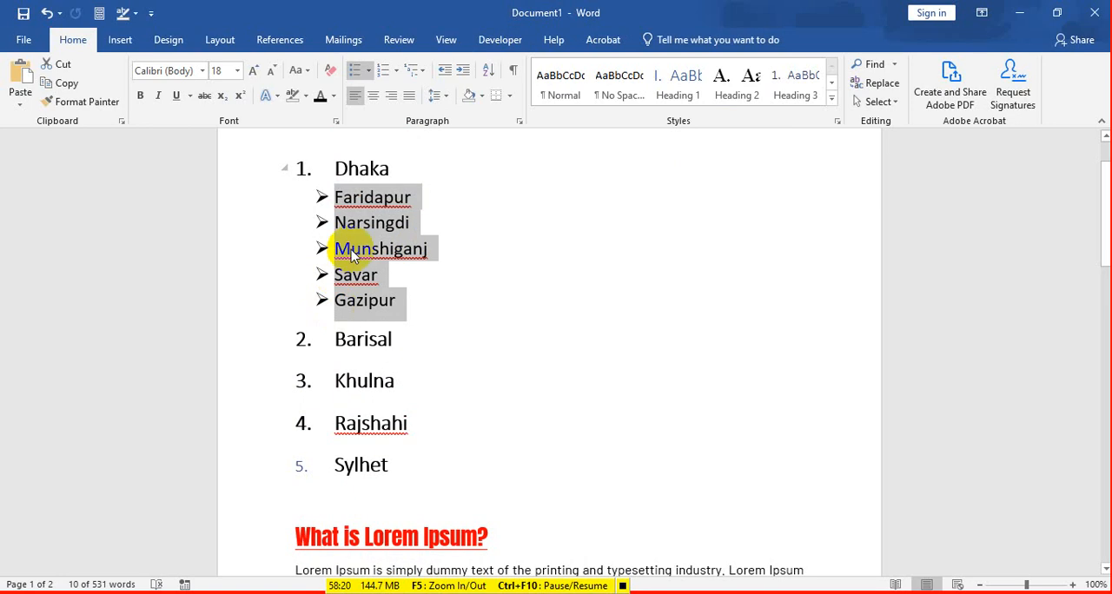
pyautogui.click(422, 377)
pyautogui.moveTo(415, 464); pyautogui.dragTo(273, 156)
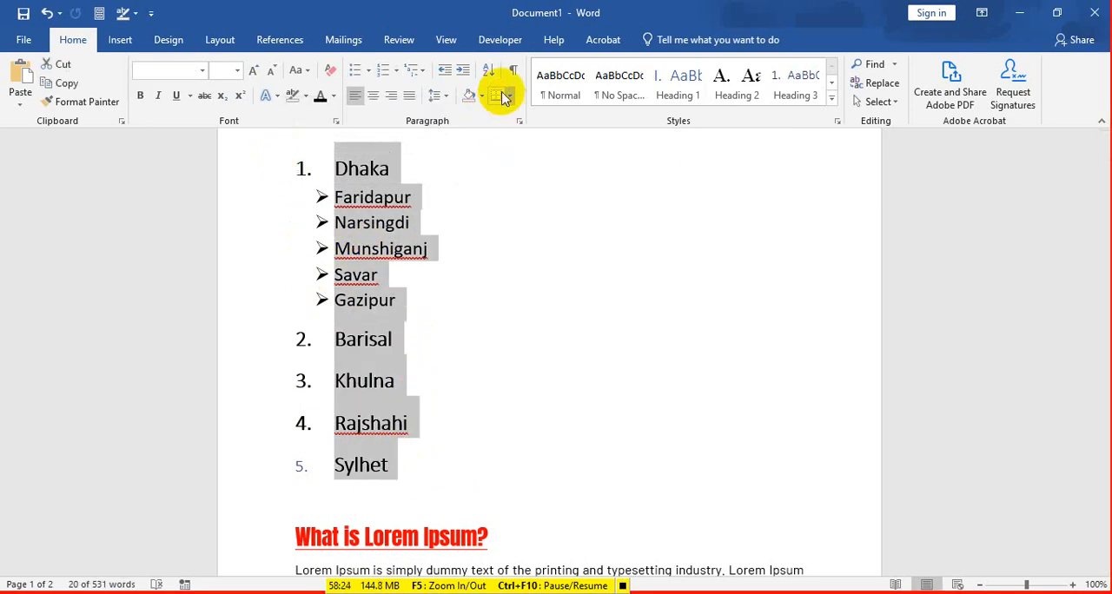
pyautogui.click(119, 44)
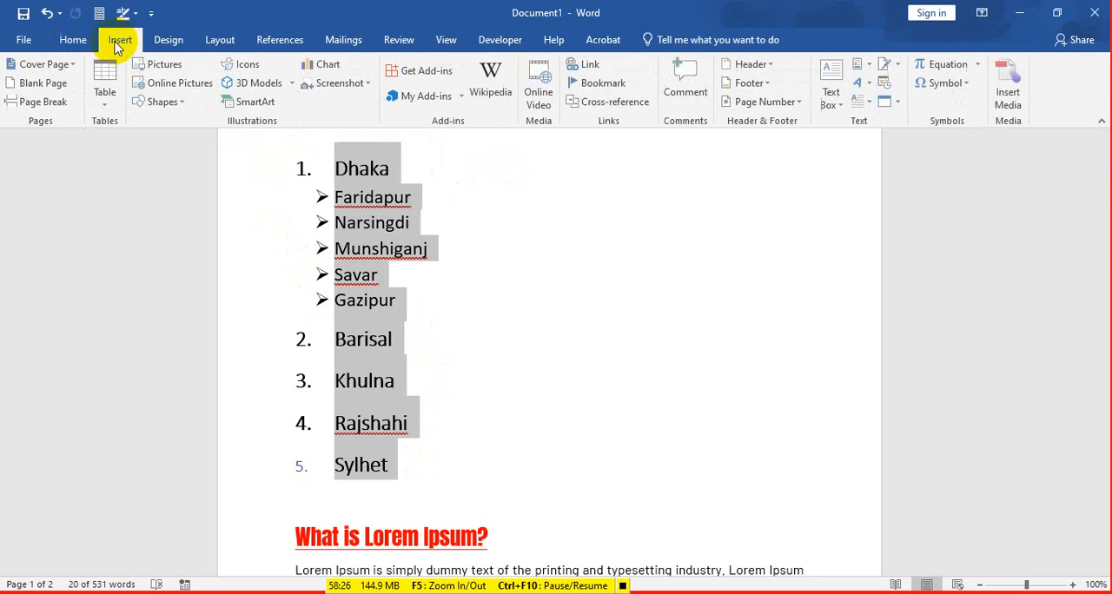
pyautogui.click(73, 41)
pyautogui.click(377, 339)
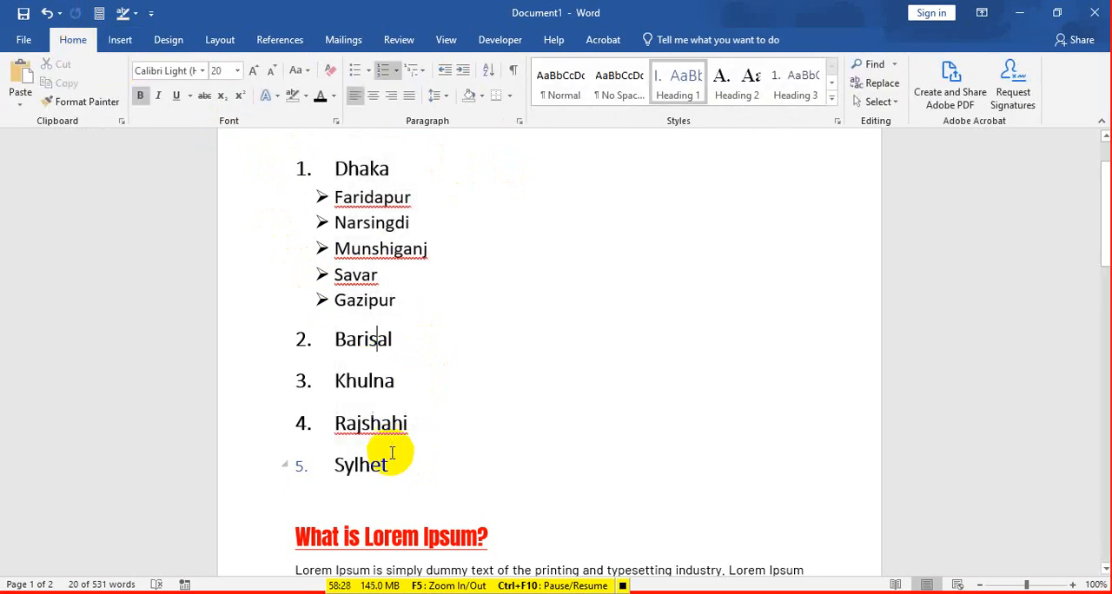
pyautogui.moveTo(392, 453); pyautogui.dragTo(269, 167)
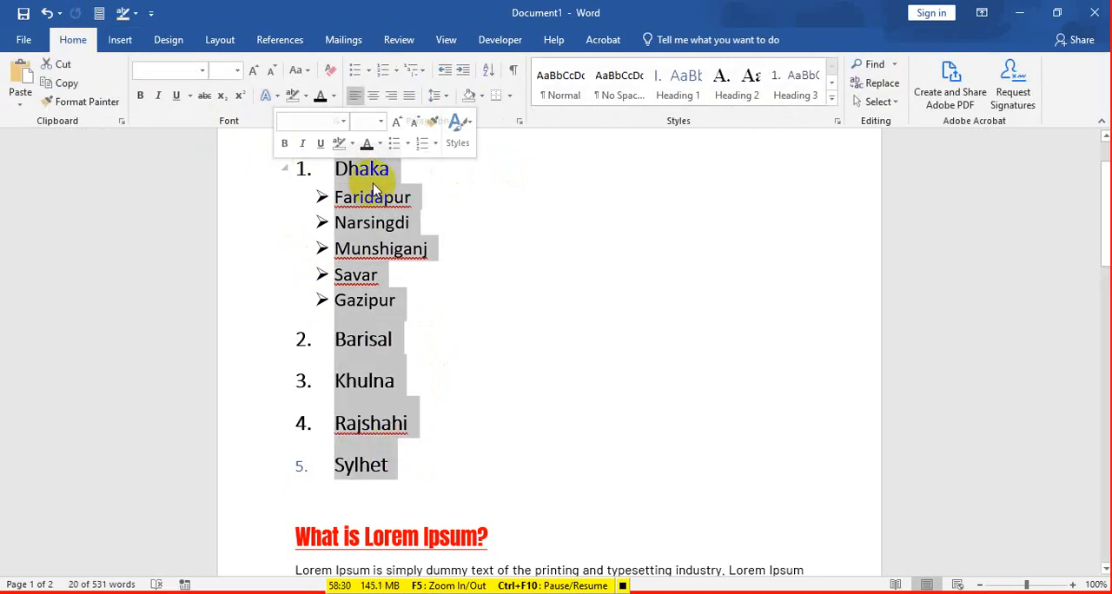
pyautogui.click(201, 76)
pyautogui.click(179, 133)
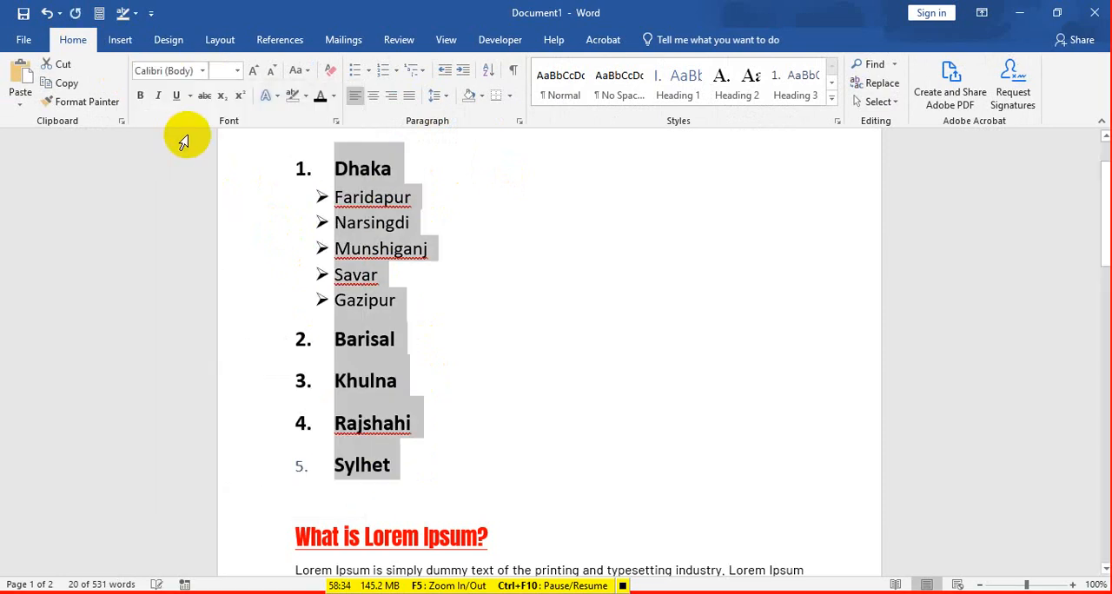
pyautogui.click(363, 171)
# Step: Look through the Lorem Ipsum paragraphs below the city list
pyautogui.scroll(-3, 430, 334)
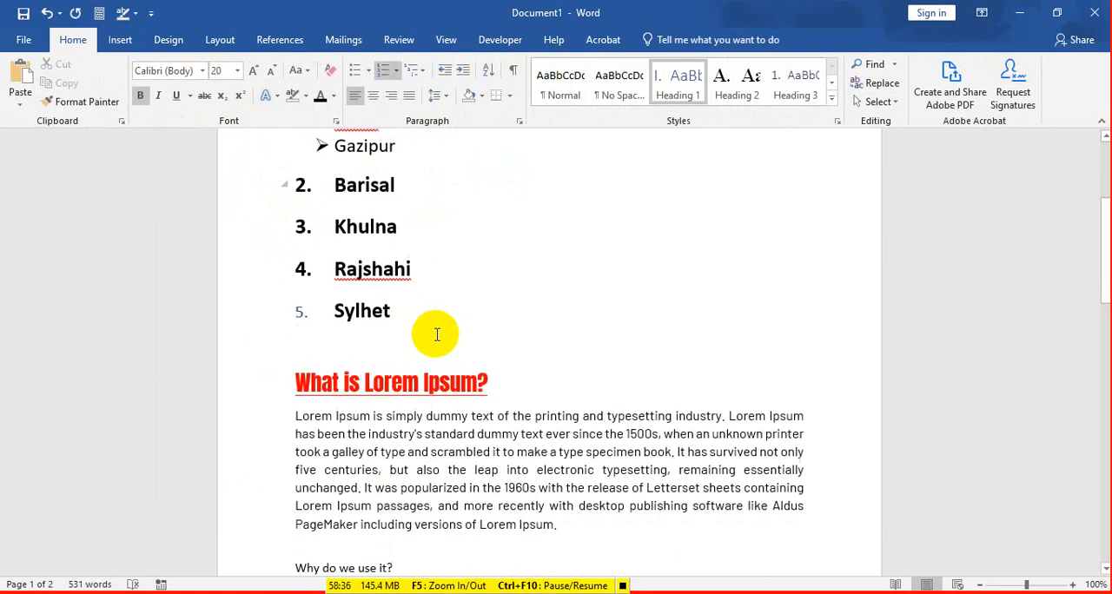
pyautogui.scroll(-5, 437, 335)
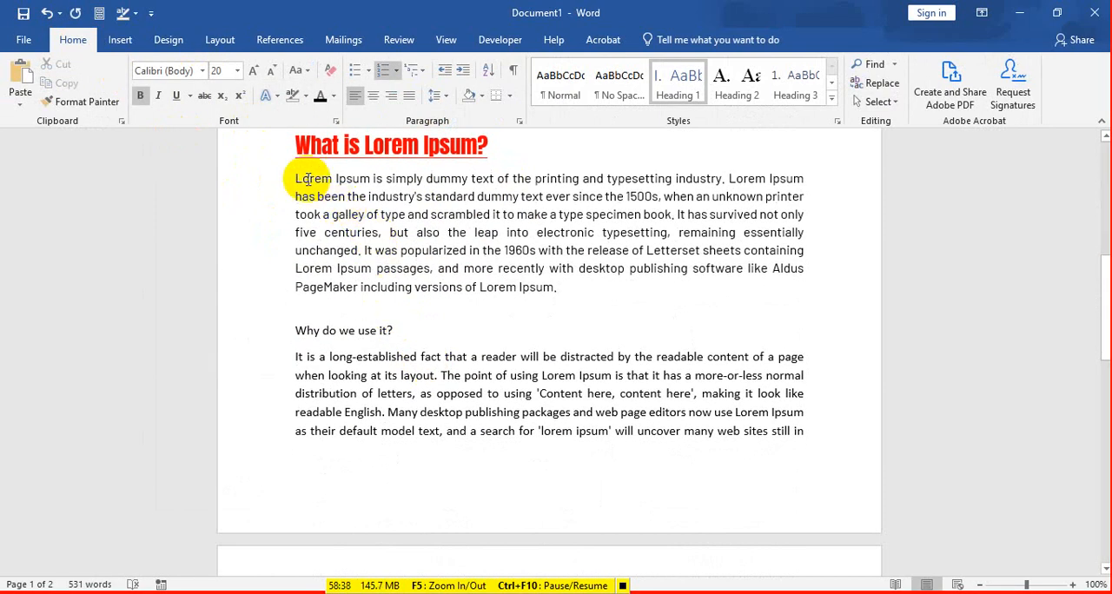
pyautogui.moveTo(298, 179); pyautogui.dragTo(798, 433)
pyautogui.click(522, 187)
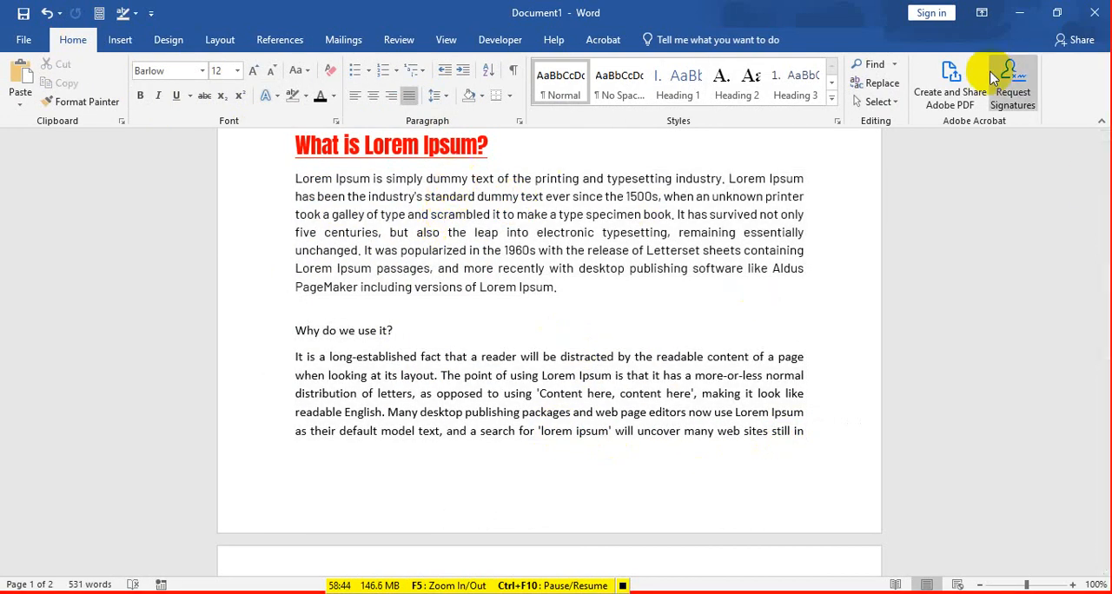
pyautogui.scroll(-1, 695, 278)
pyautogui.scroll(-1, 684, 294)
pyautogui.scroll(3, 509, 286)
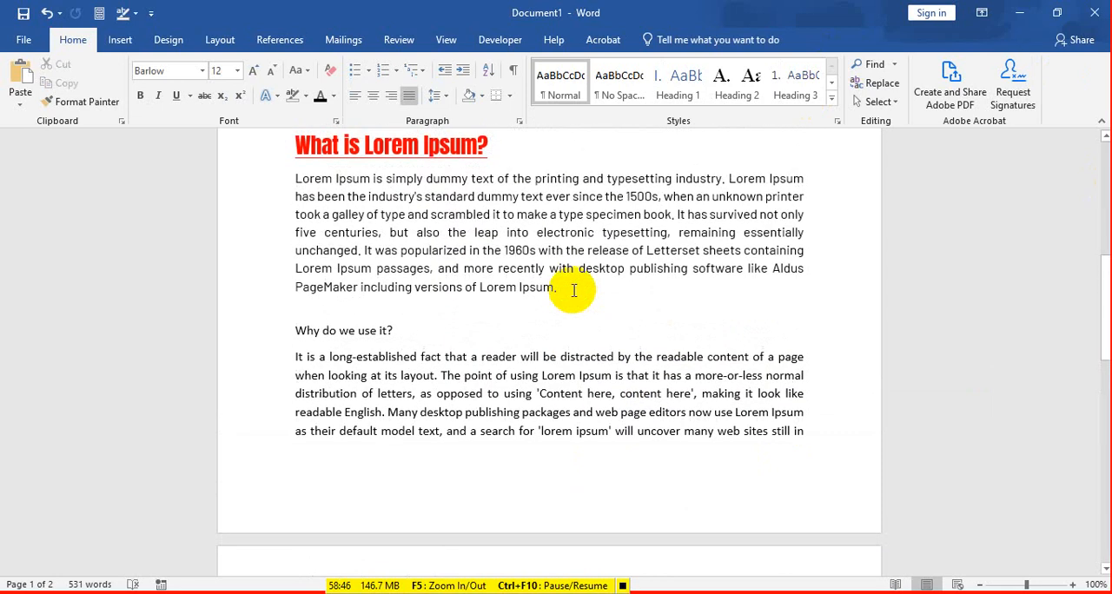
pyautogui.scroll(-1, 582, 301)
pyautogui.scroll(1, 524, 298)
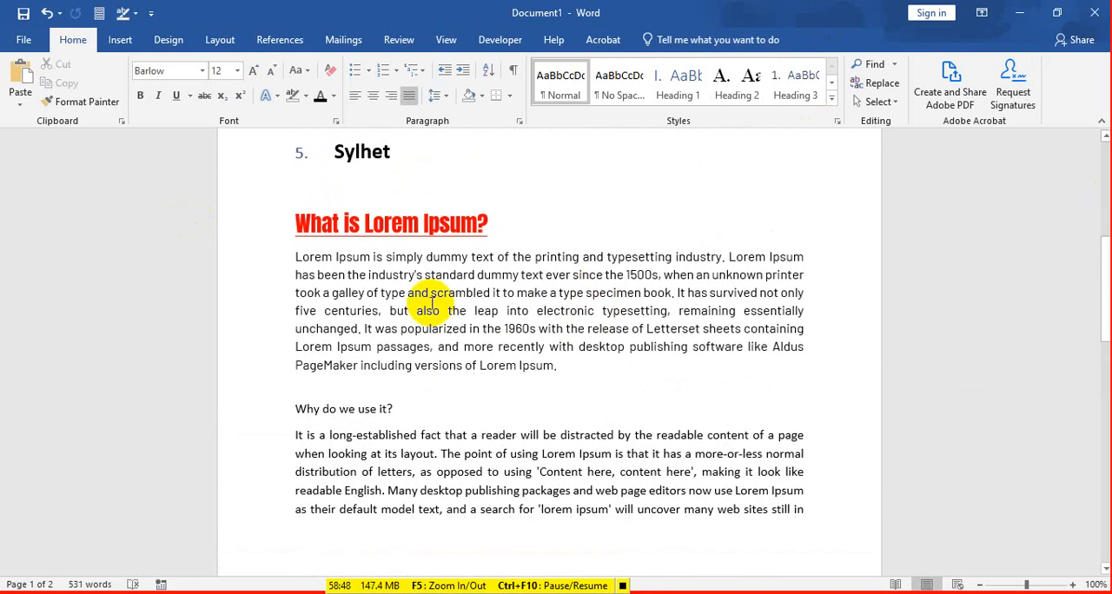
pyautogui.click(296, 256)
pyautogui.moveTo(339, 329); pyautogui.dragTo(469, 557)
# Step: Delete the entire city list and the blank line above the "What is Lorem Ipsum?" heading
pyautogui.scroll(7, 348, 347)
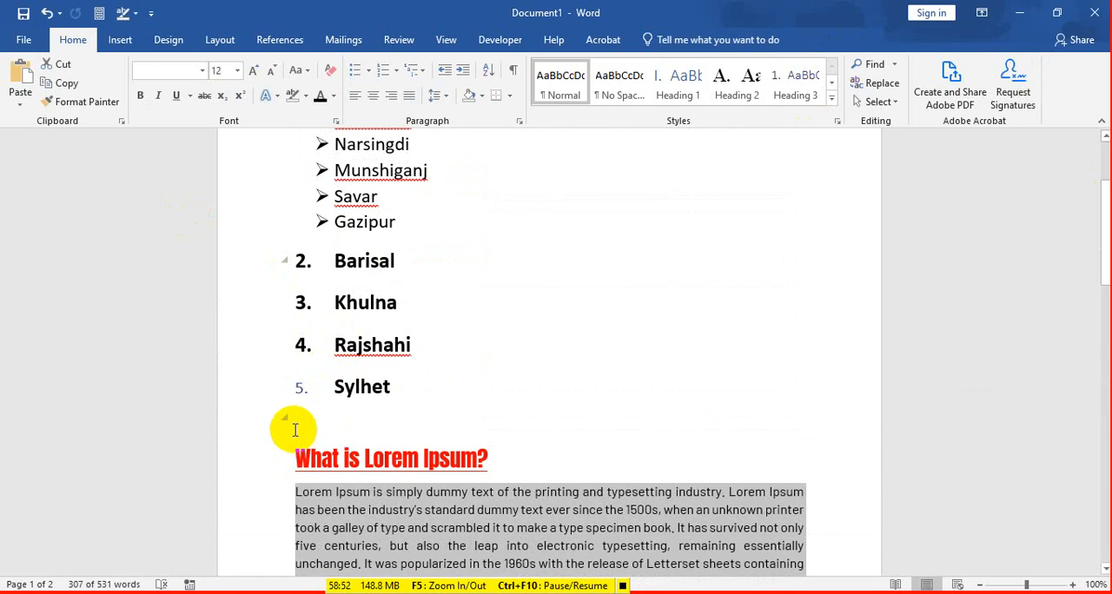
pyautogui.moveTo(293, 427); pyautogui.dragTo(214, 37)
pyautogui.press('Delete')
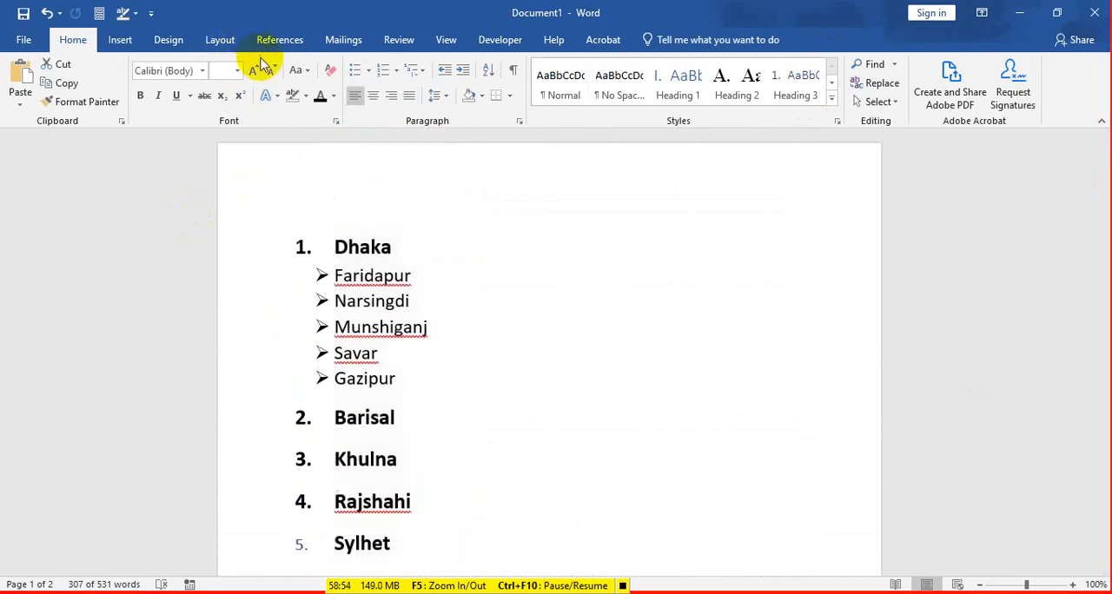
pyautogui.press('BackSpace')
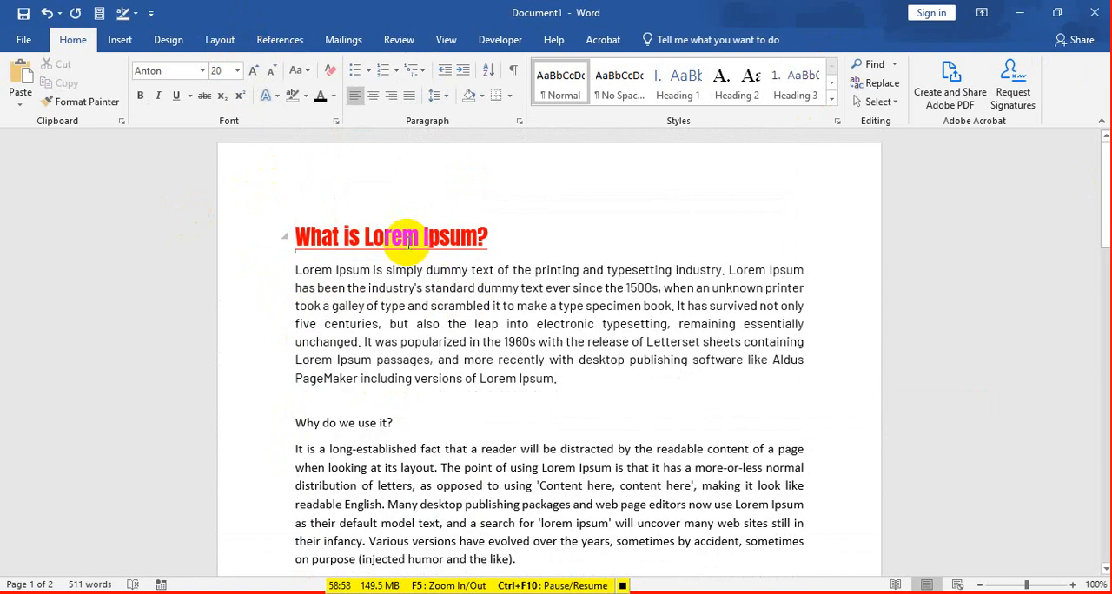
# Step: Point out the words "Lorem Ipsum" in the "What is Lorem Ipsum?" heading by selecting them
pyautogui.moveTo(516, 228); pyautogui.dragTo(293, 213)
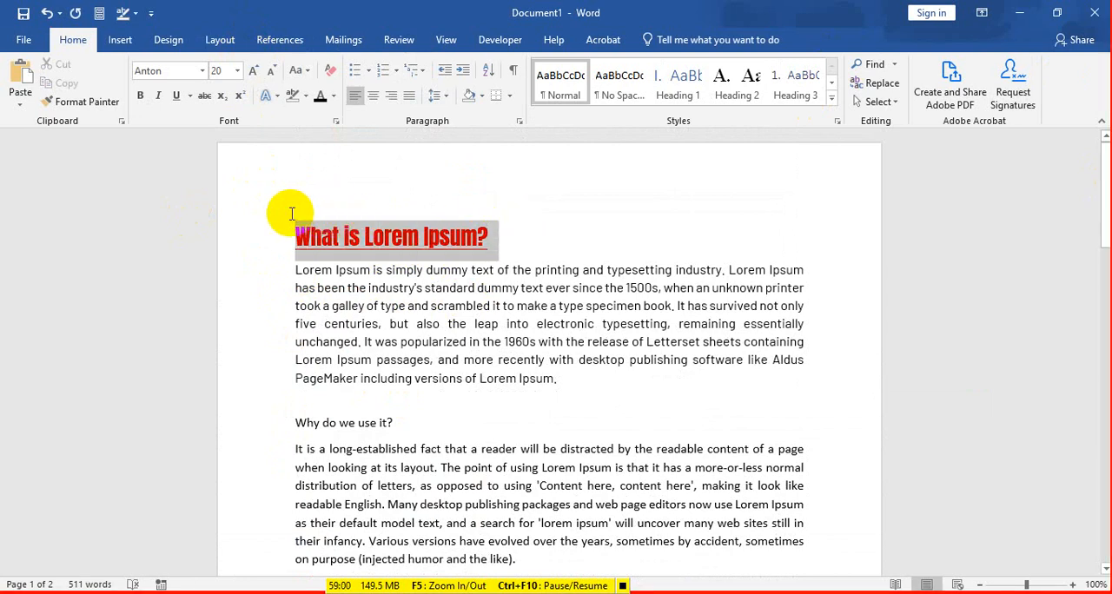
pyautogui.click(394, 242)
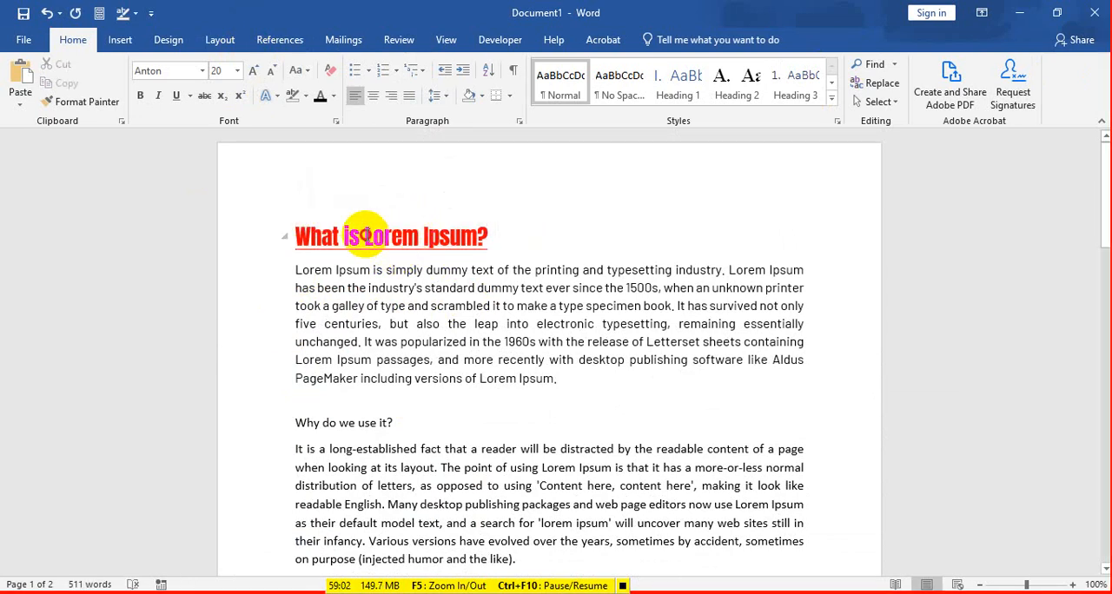
pyautogui.moveTo(366, 238); pyautogui.dragTo(454, 242)
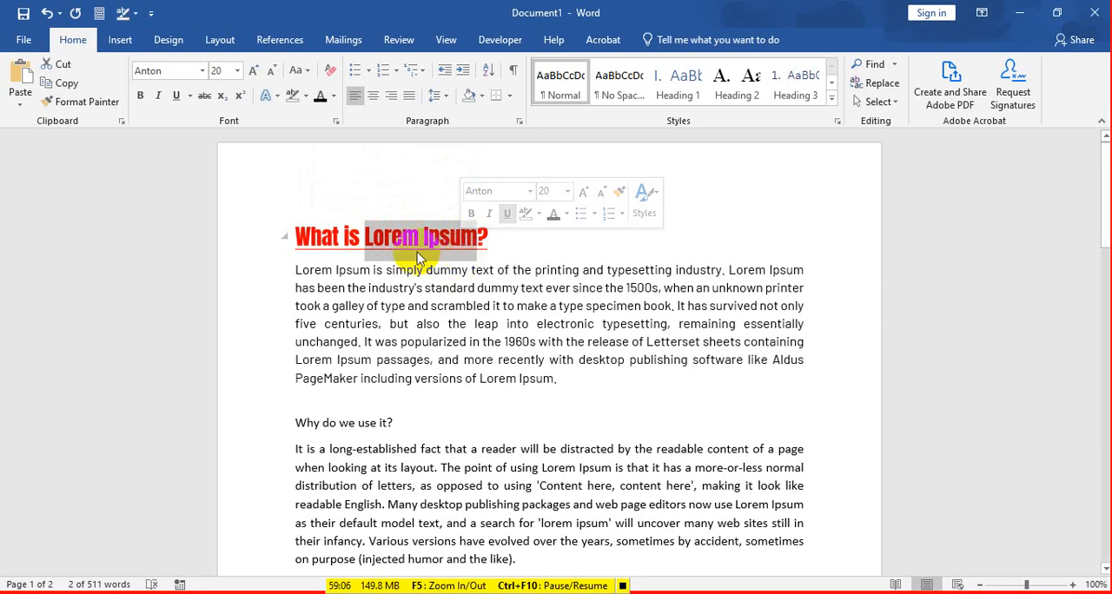
pyautogui.click(365, 239)
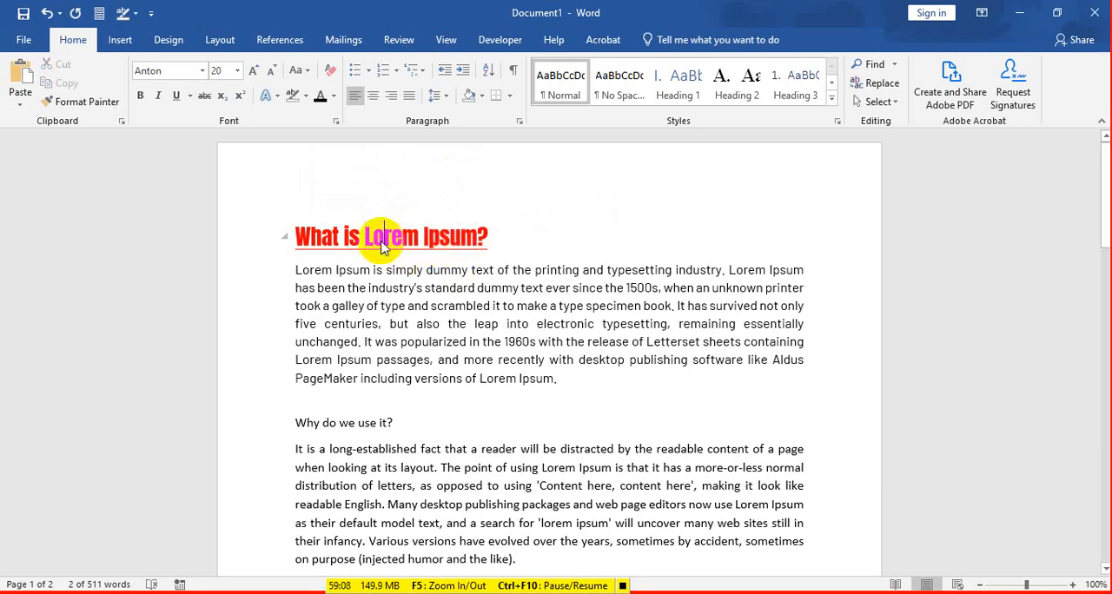
pyautogui.moveTo(368, 237); pyautogui.dragTo(482, 233)
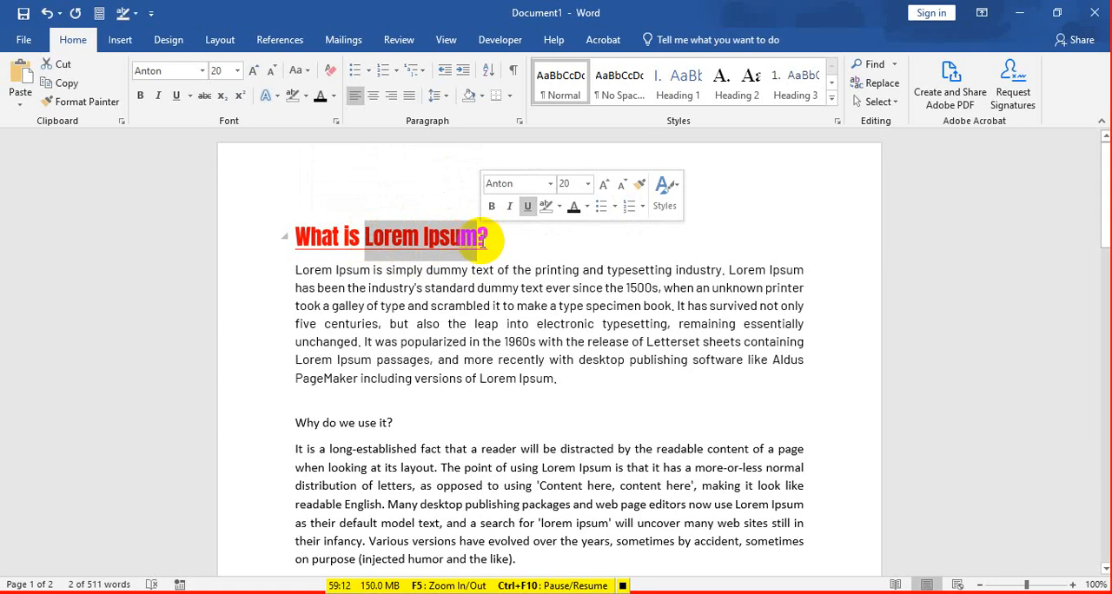
pyautogui.click(384, 243)
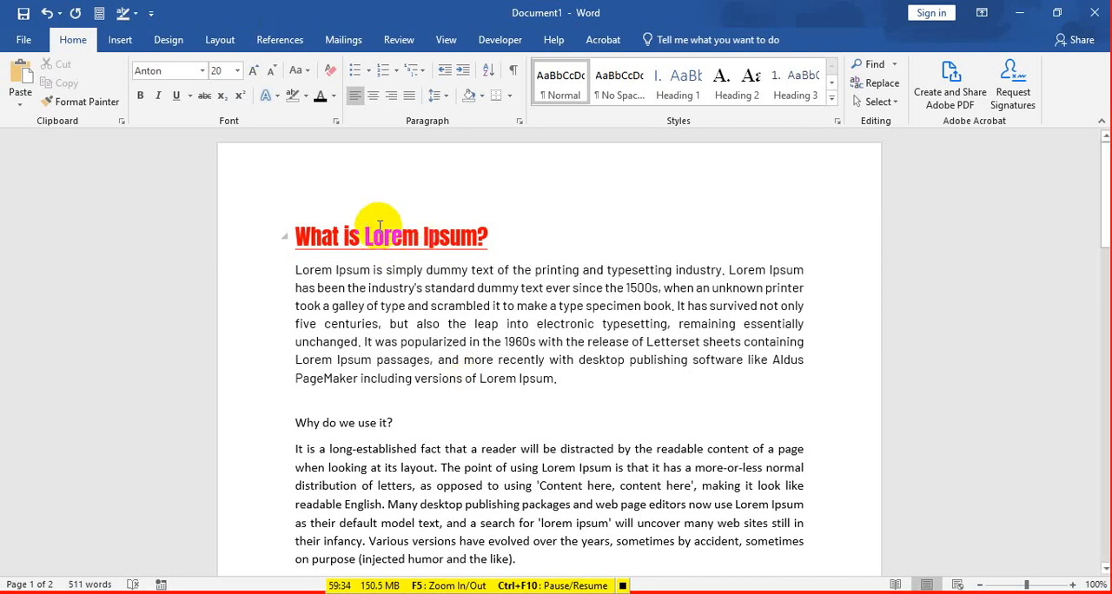
pyautogui.moveTo(384, 236); pyautogui.dragTo(469, 237)
# Step: Scan the body paragraphs for further occurrences of "Lorem Ipsum", selecting those in the first and "Where does it come from?" paragraphs
pyautogui.moveTo(294, 271); pyautogui.dragTo(372, 270)
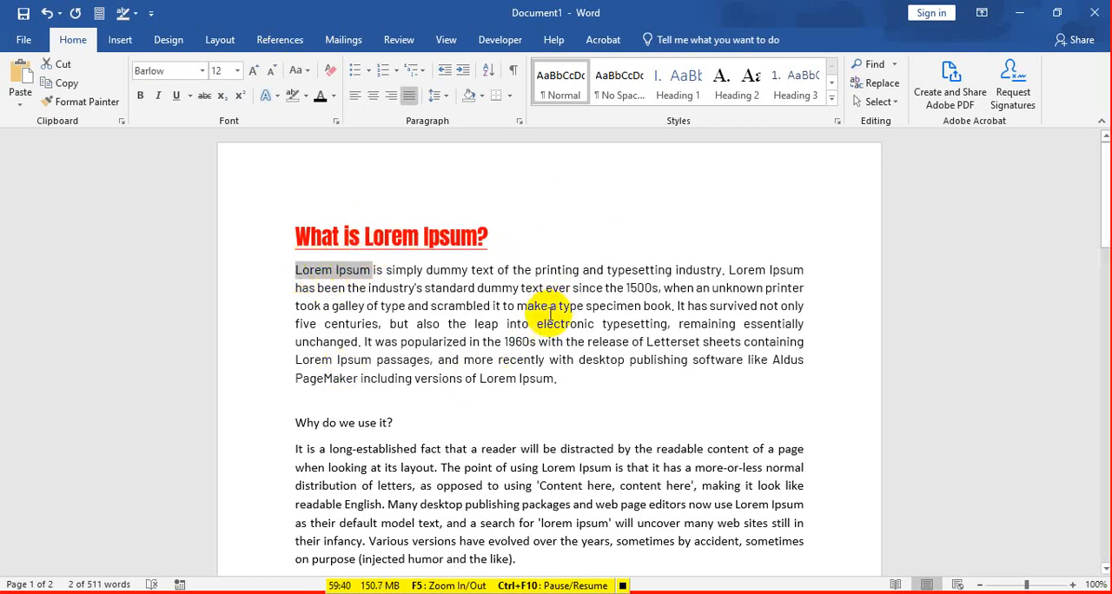
pyautogui.moveTo(506, 323); pyautogui.dragTo(626, 360)
pyautogui.scroll(-2, 441, 399)
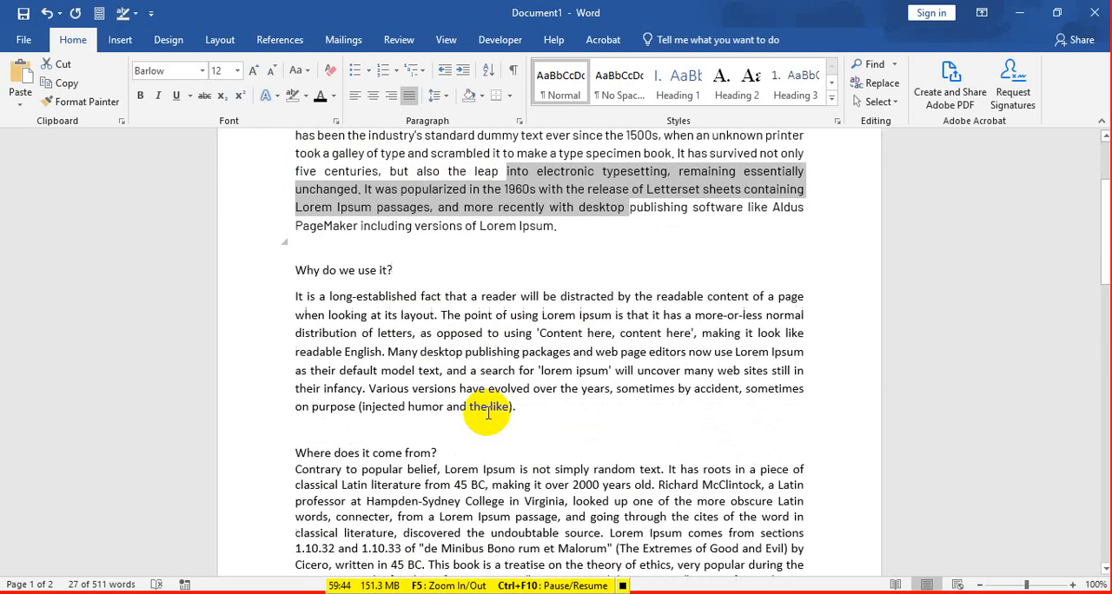
pyautogui.scroll(-3, 491, 413)
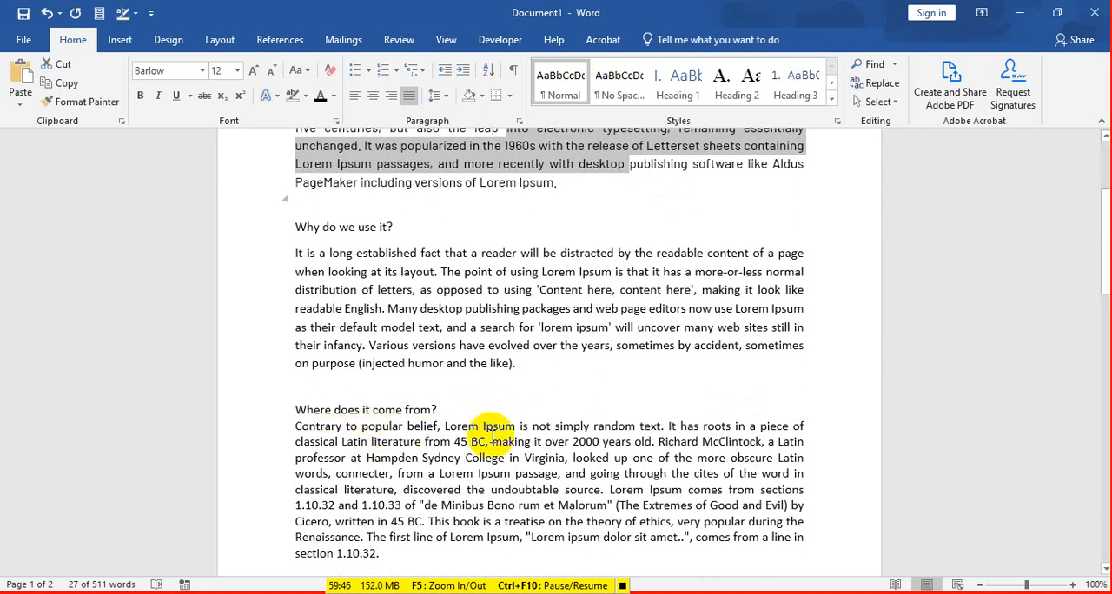
pyautogui.moveTo(445, 425); pyautogui.dragTo(517, 426)
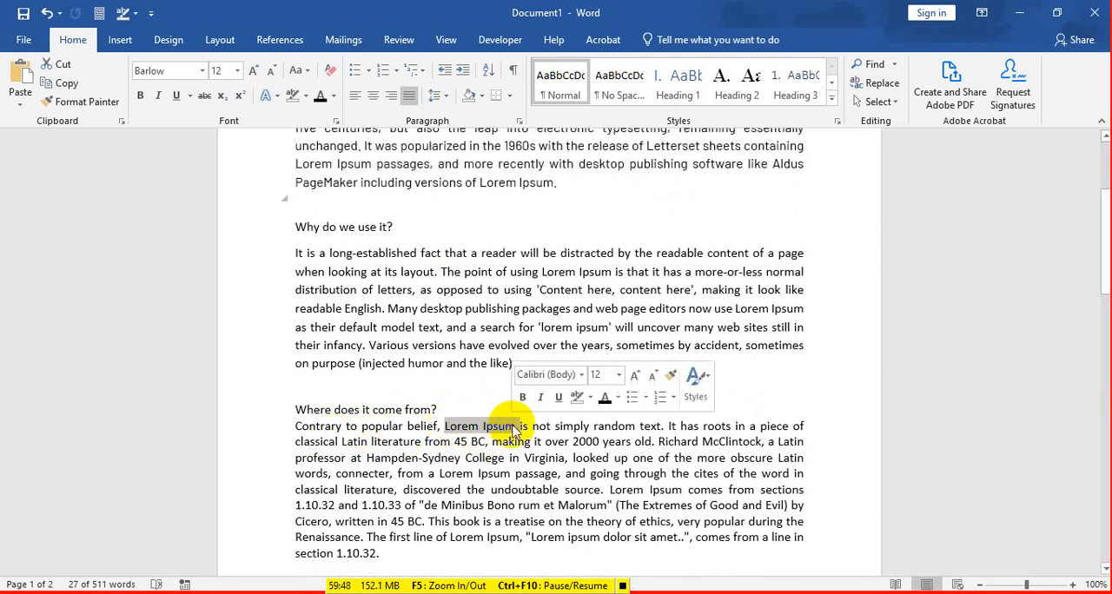
pyautogui.scroll(-7, 516, 434)
pyautogui.scroll(-4, 408, 421)
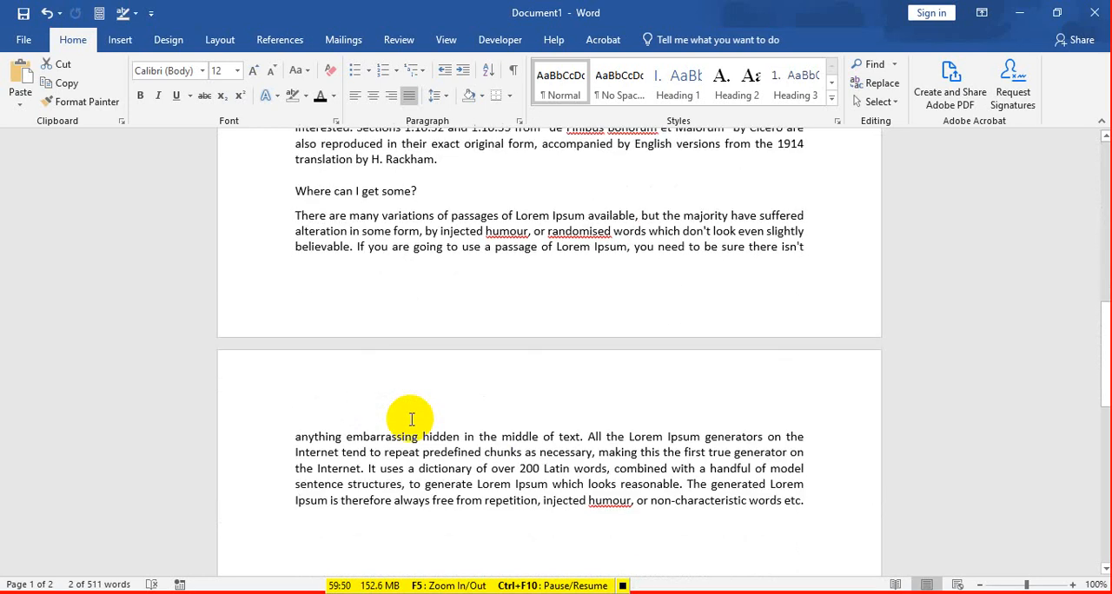
pyautogui.scroll(8, 410, 419)
pyautogui.scroll(8, 411, 417)
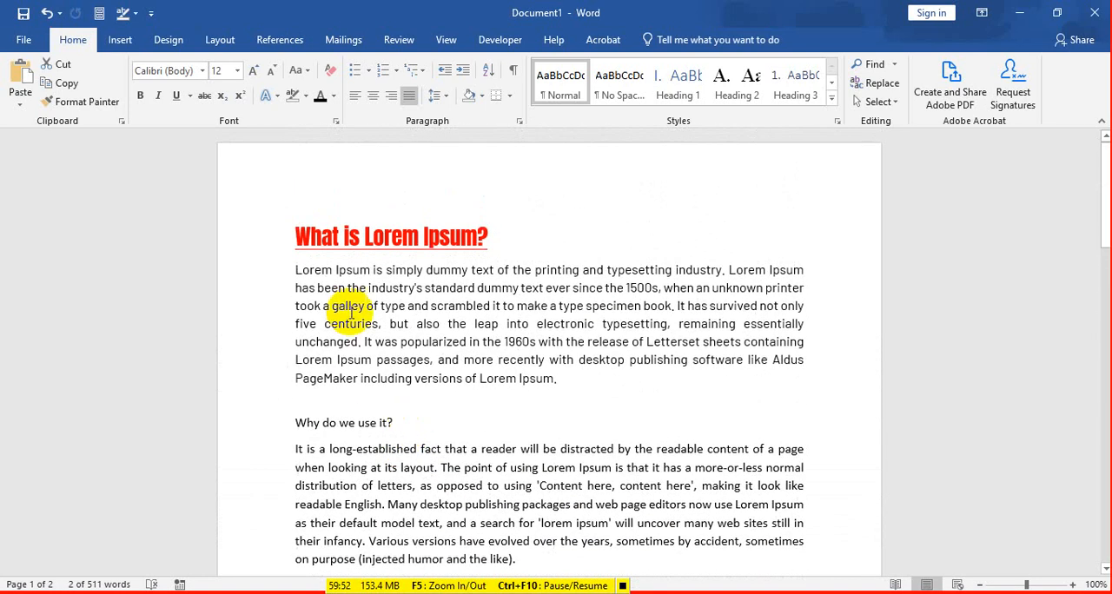
# Step: Select "Lorem Ipsum" in the heading and review the document through its closing paragraph on the second page
pyautogui.click(296, 237)
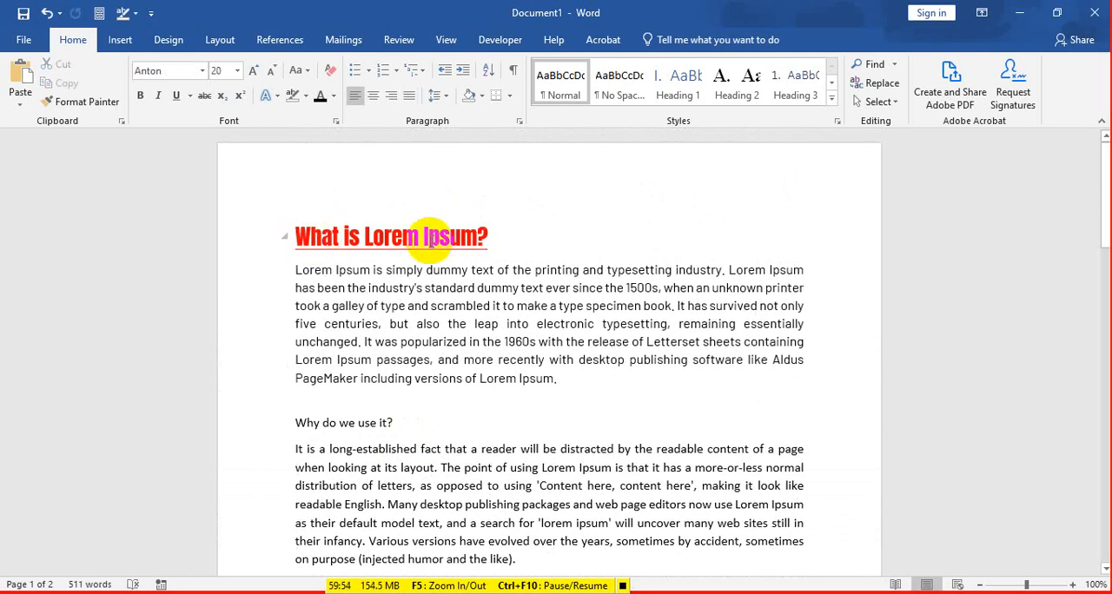
pyautogui.moveTo(365, 236); pyautogui.dragTo(470, 244)
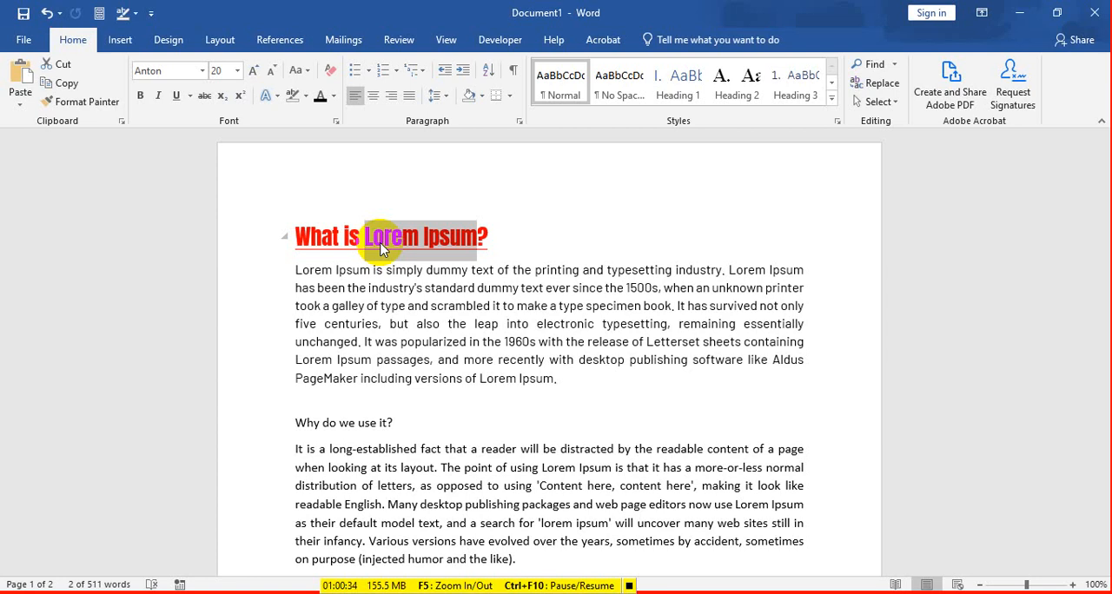
pyautogui.scroll(-9, 317, 409)
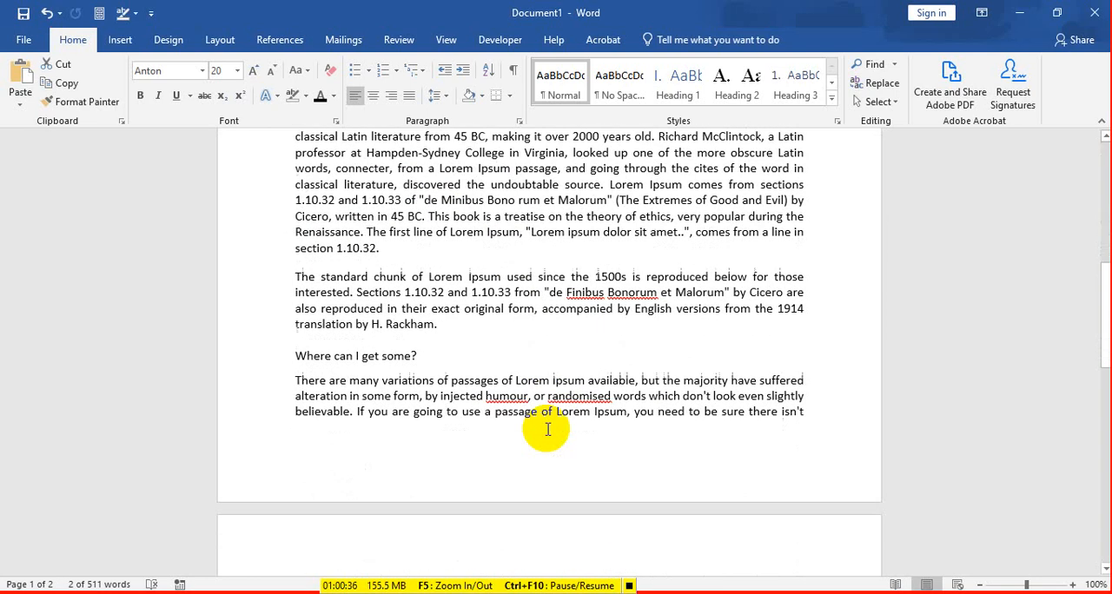
pyautogui.scroll(-7, 548, 430)
pyautogui.scroll(4, 526, 424)
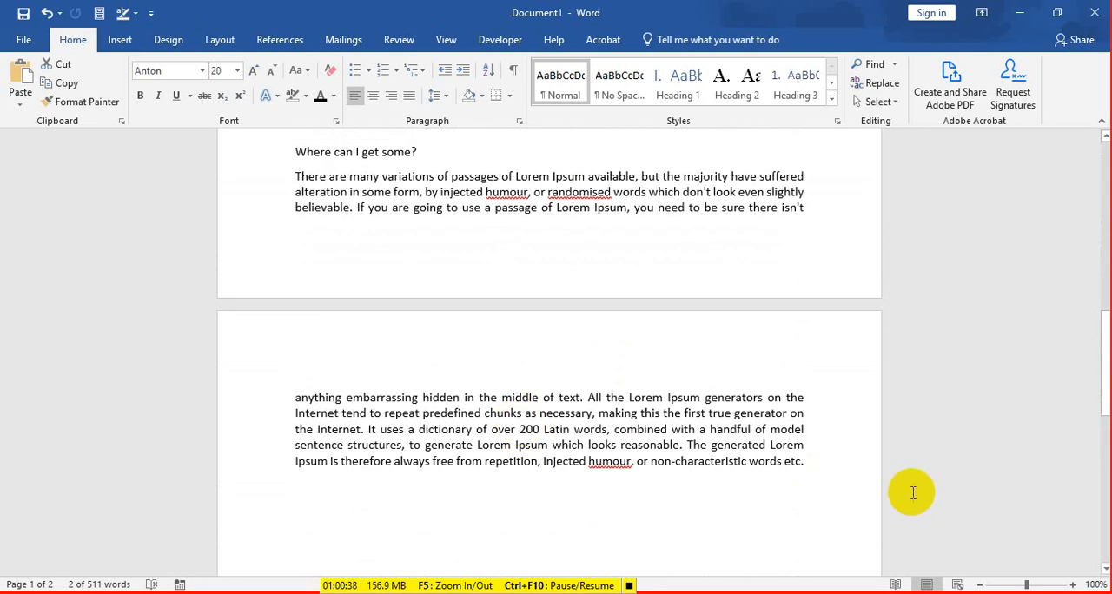
pyautogui.moveTo(805, 464); pyautogui.dragTo(294, 391)
pyautogui.scroll(4, 362, 371)
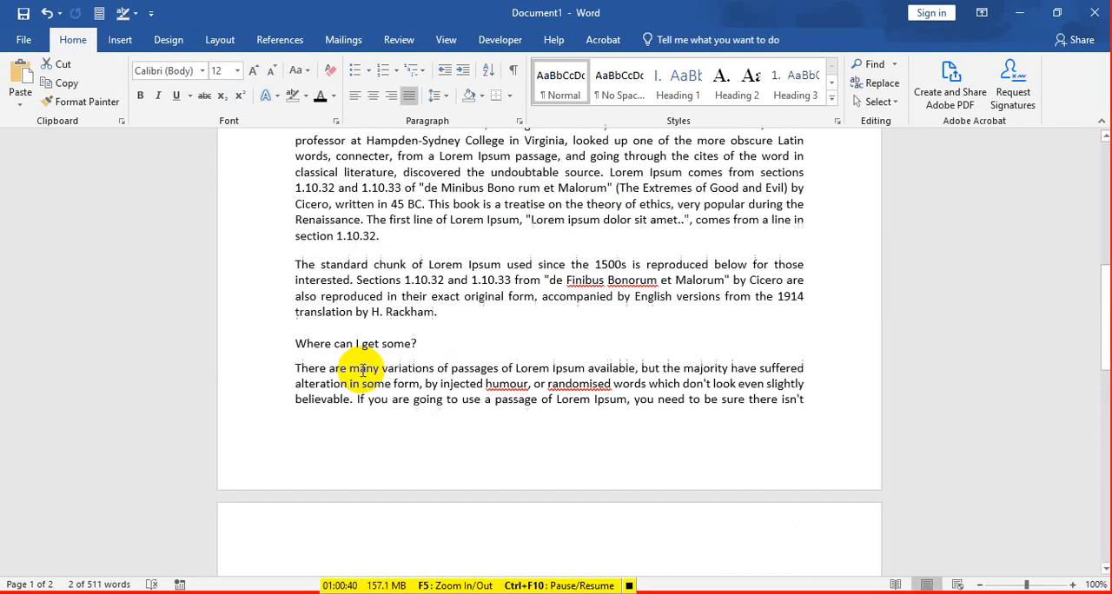
pyautogui.scroll(8, 362, 371)
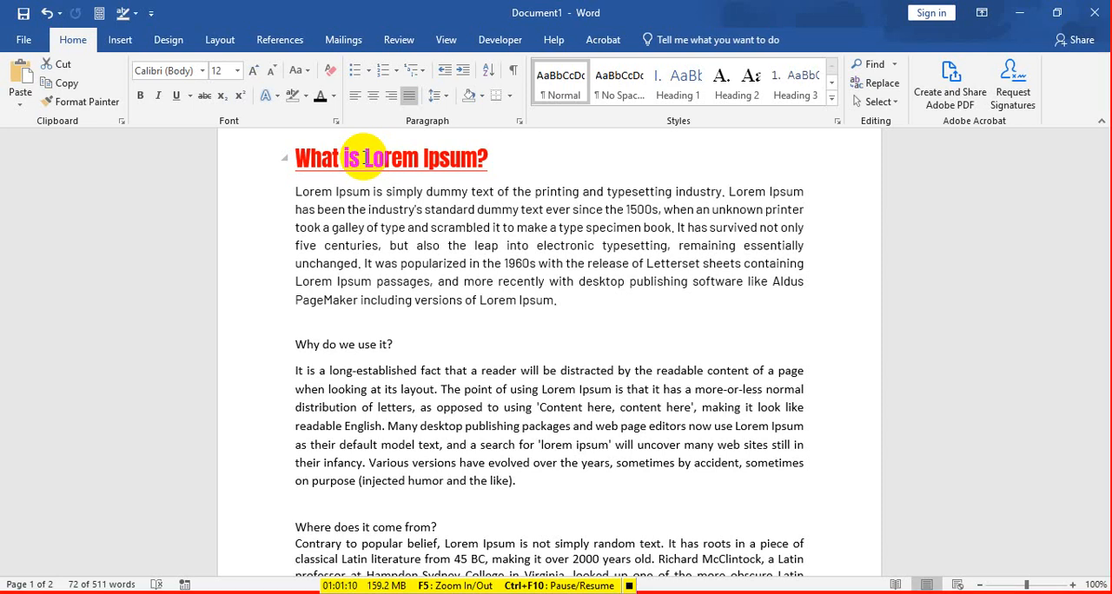
pyautogui.moveTo(365, 156); pyautogui.dragTo(476, 158)
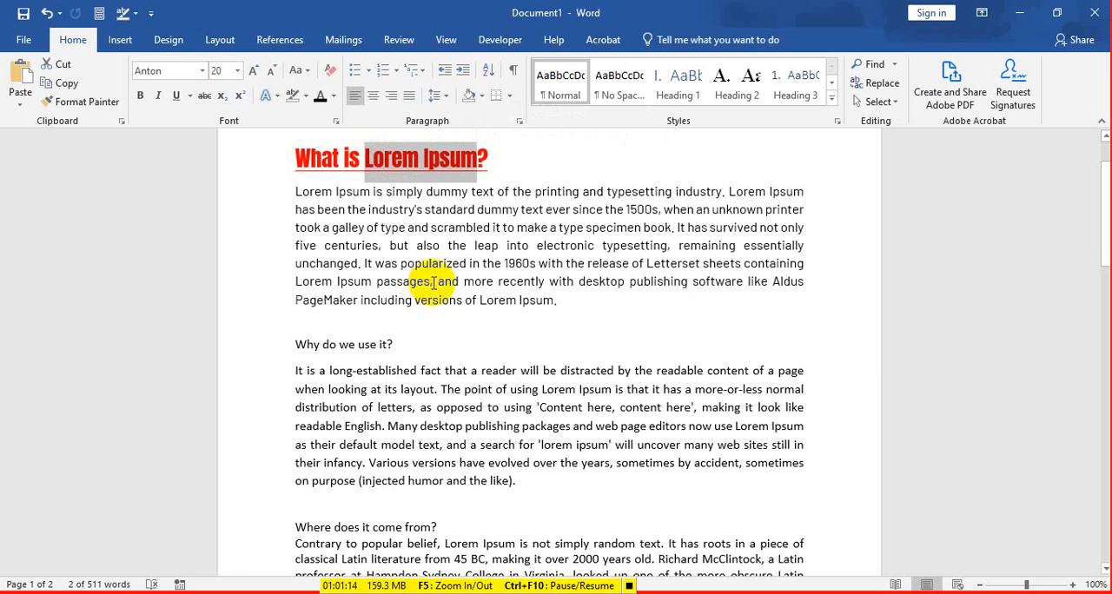
pyautogui.click(469, 260)
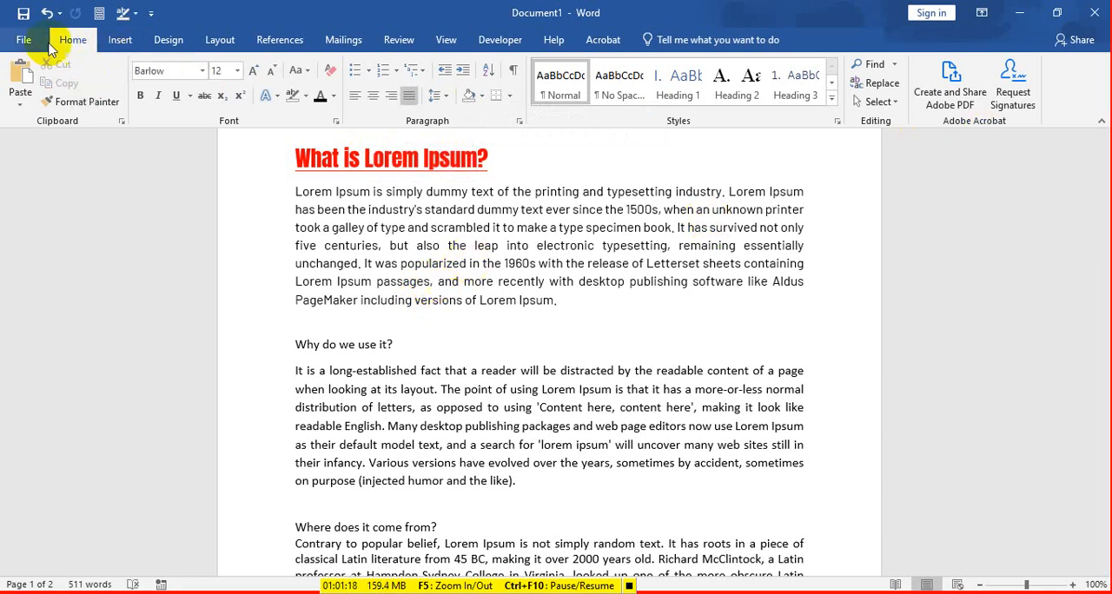
# Step: Search the document for "Lorem Ipsum" using Find
pyautogui.click(876, 66)
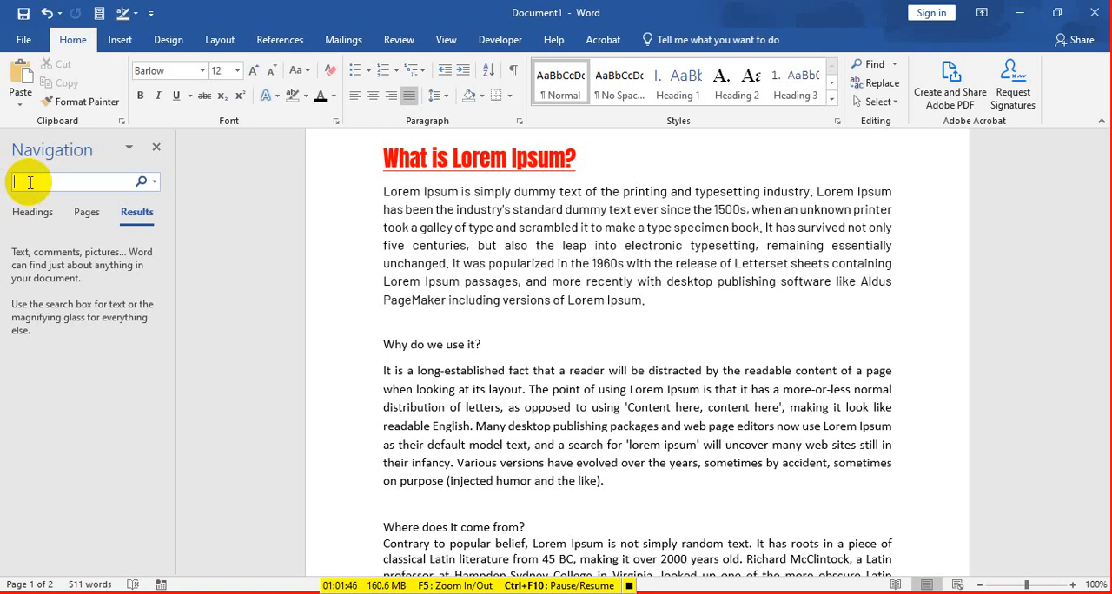
pyautogui.write('Lorem I')
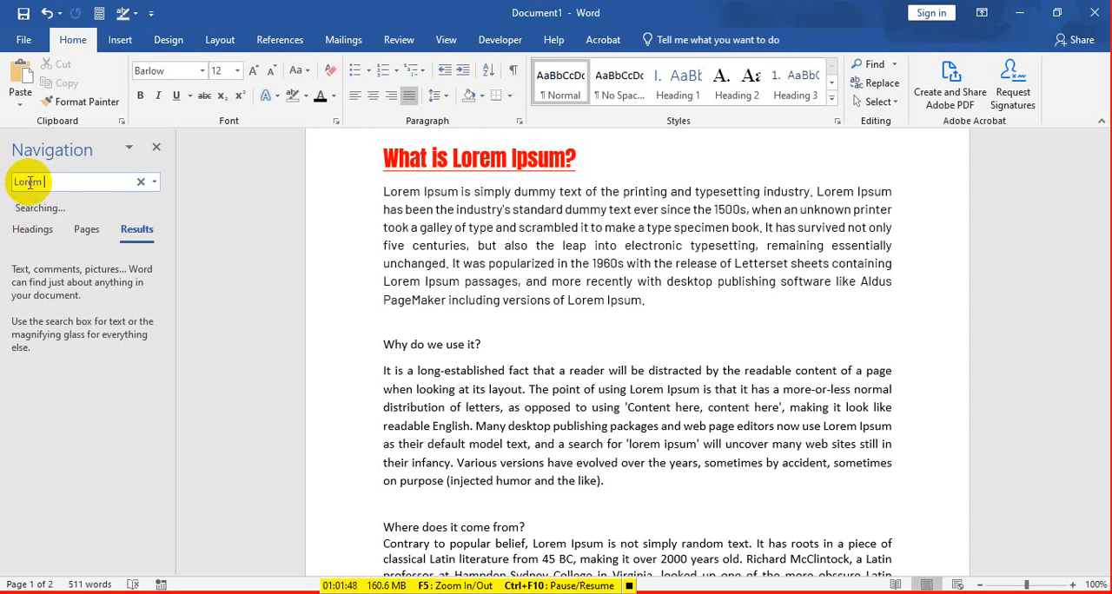
pyautogui.write('psum')
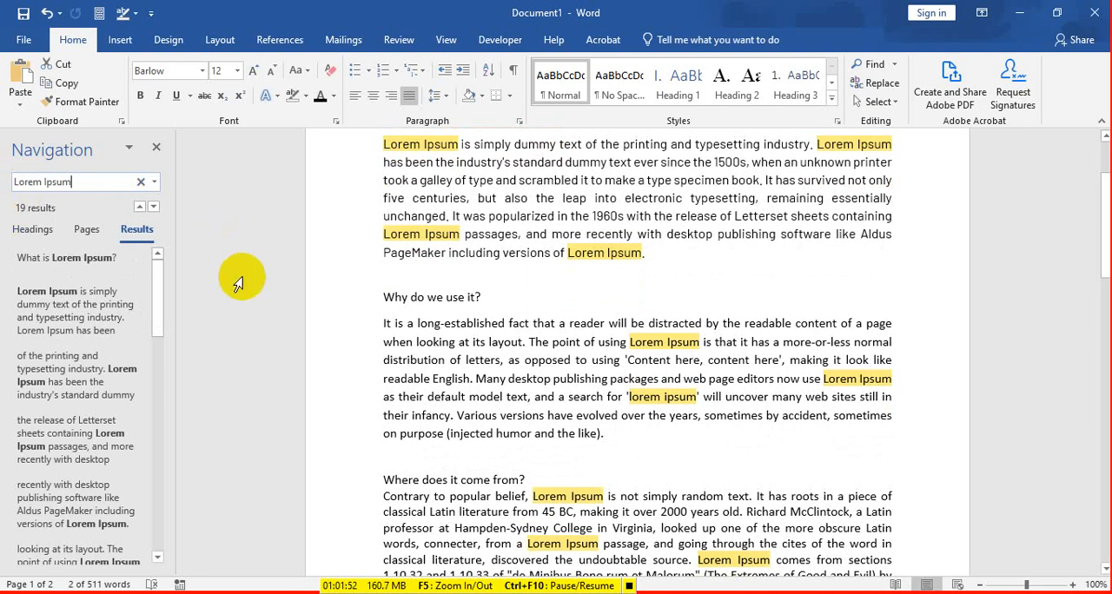
# Step: Review the highlighted "Lorem Ipsum" matches across both pages, return to the heading, and close the search results
pyautogui.scroll(3, 678, 300)
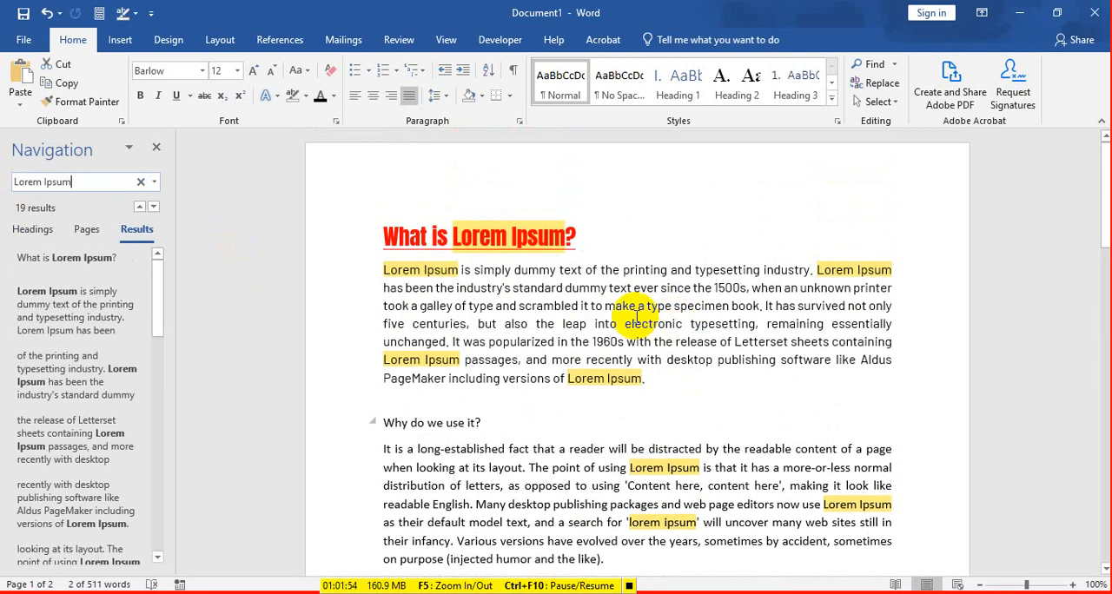
pyautogui.scroll(-10, 651, 365)
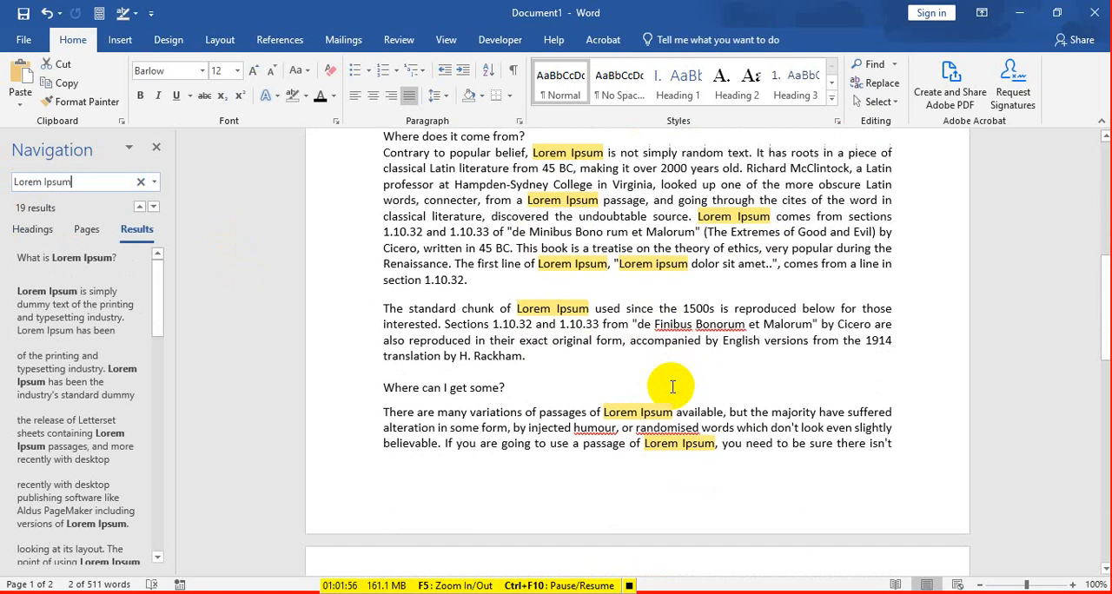
pyautogui.scroll(-8, 669, 444)
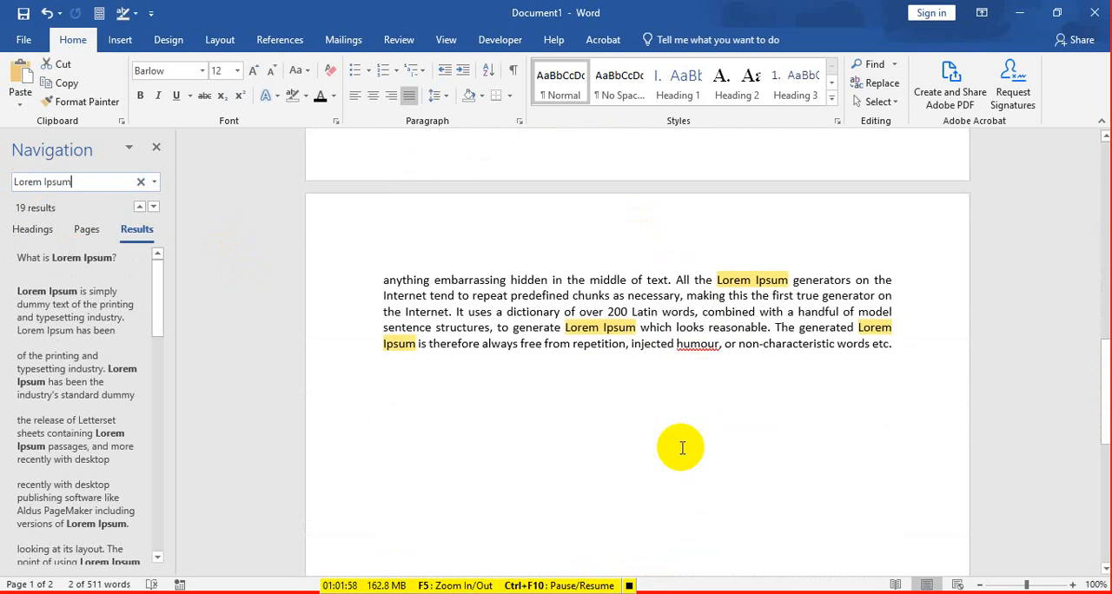
pyautogui.scroll(14, 682, 448)
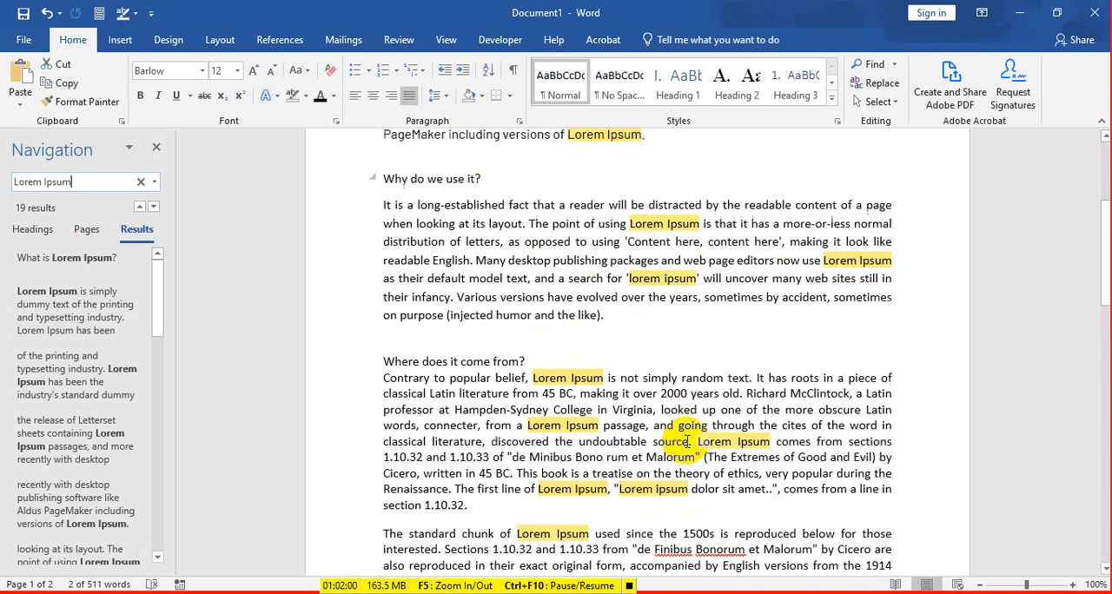
pyautogui.scroll(4, 687, 443)
pyautogui.scroll(-1, 686, 443)
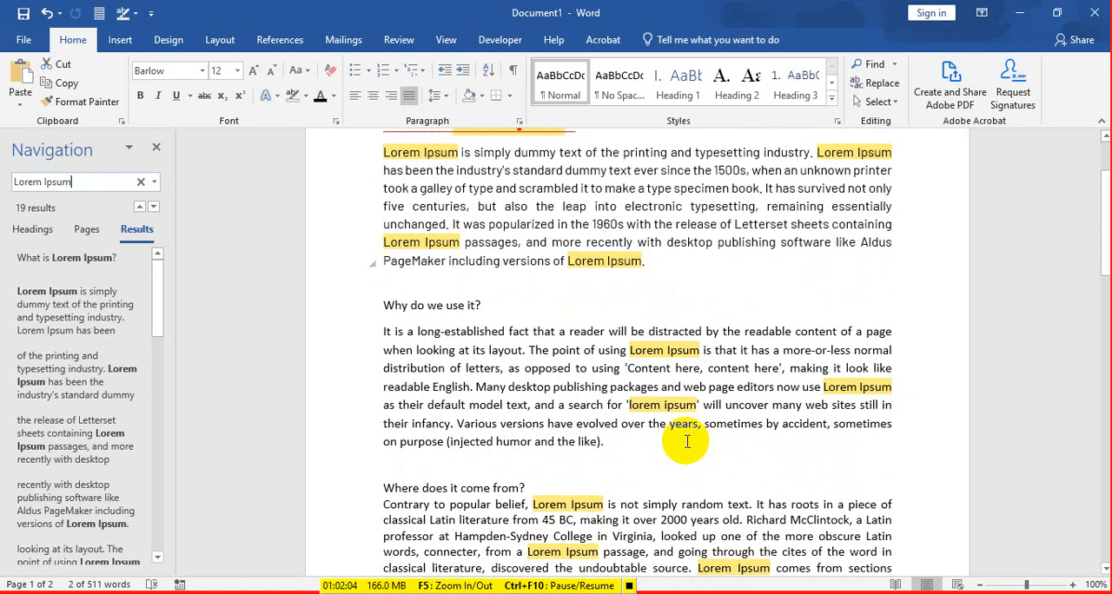
pyautogui.scroll(2, 604, 374)
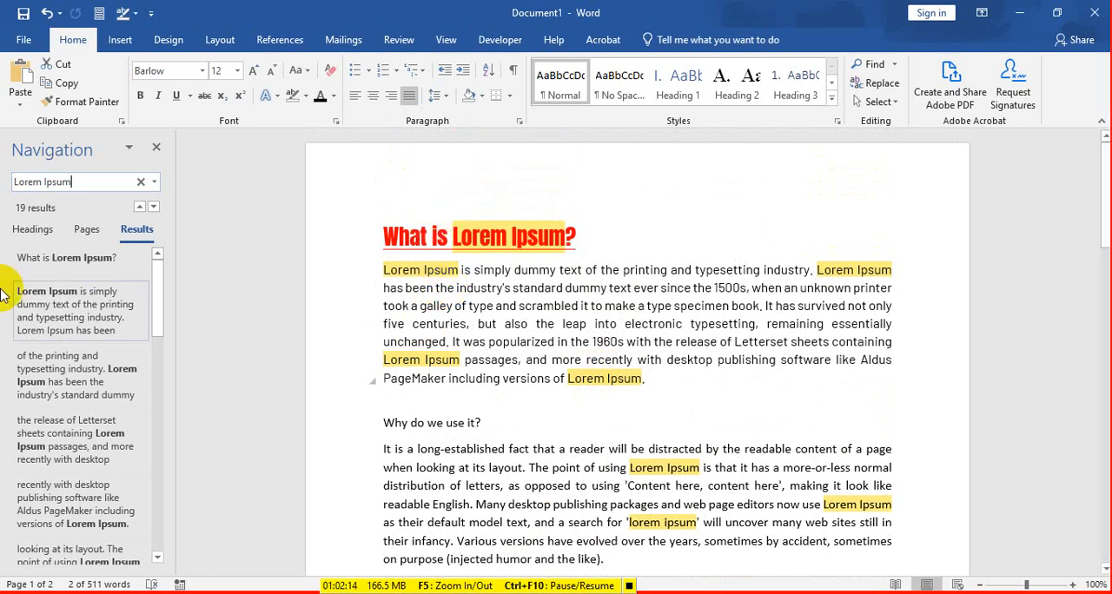
pyautogui.click(156, 144)
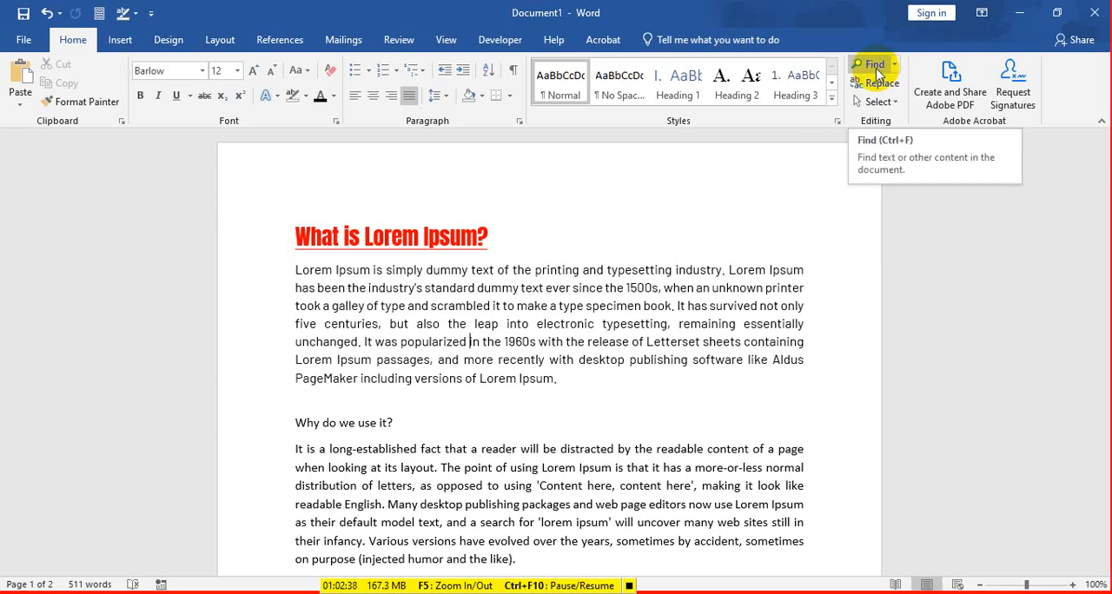
pyautogui.click(874, 65)
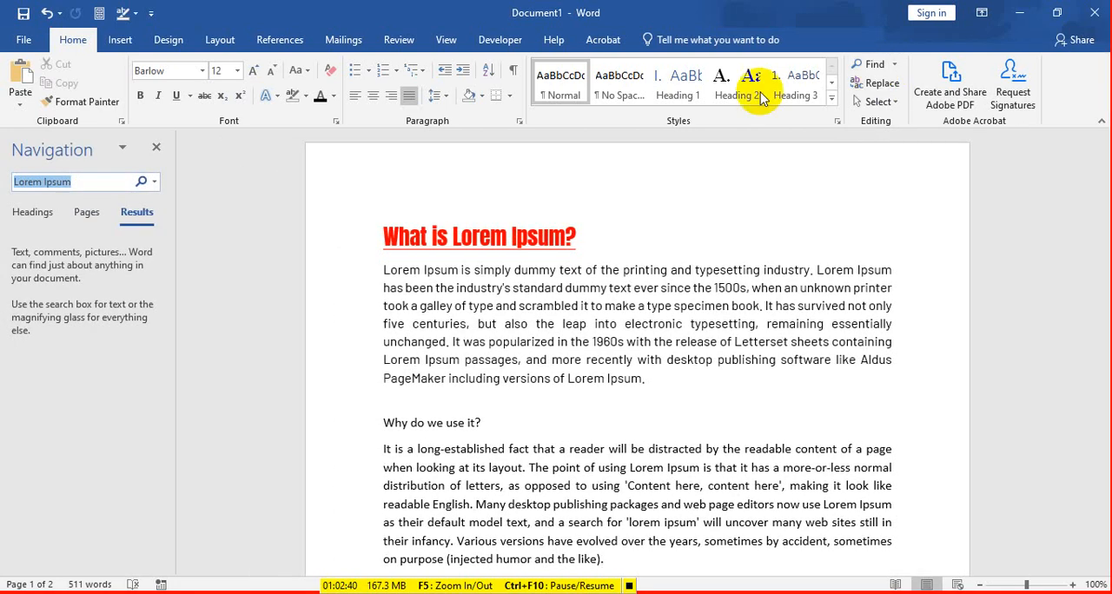
pyautogui.click(156, 148)
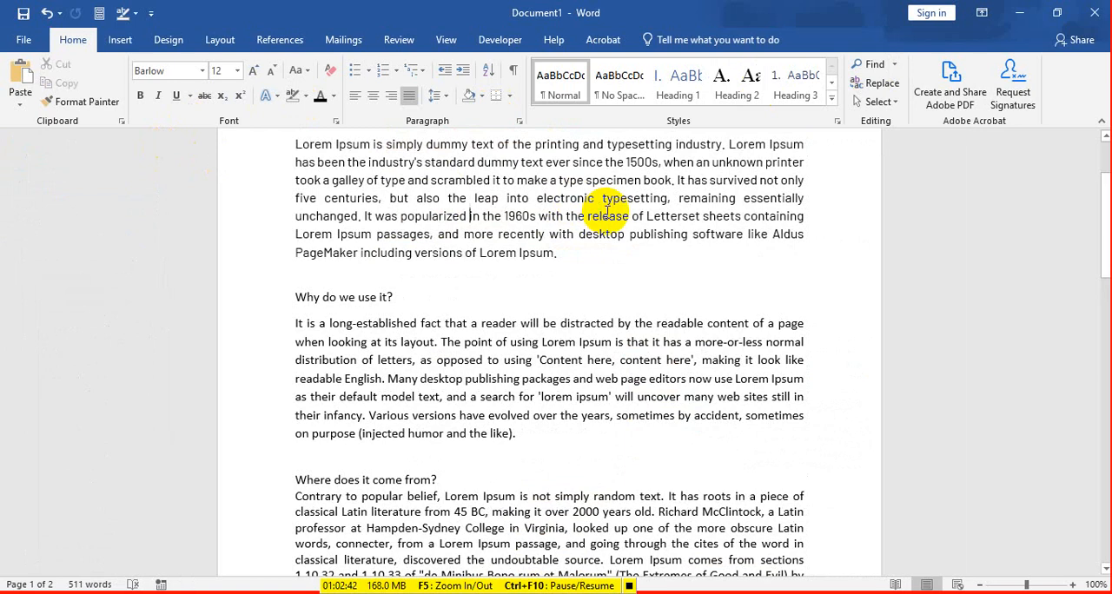
pyautogui.scroll(3, 607, 208)
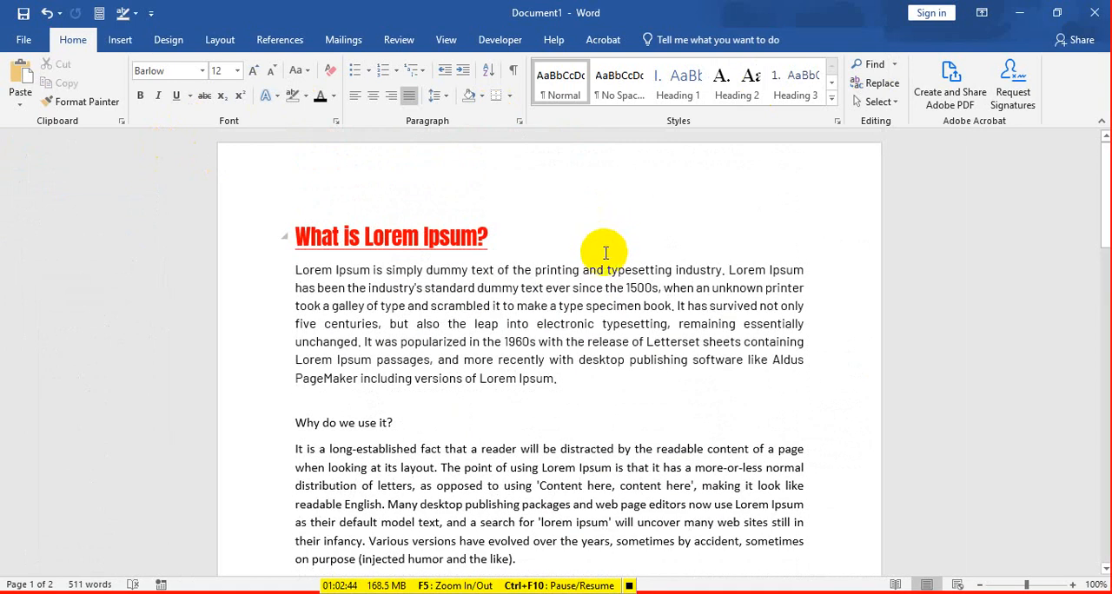
pyautogui.scroll(-3, 600, 251)
pyautogui.scroll(3, 601, 247)
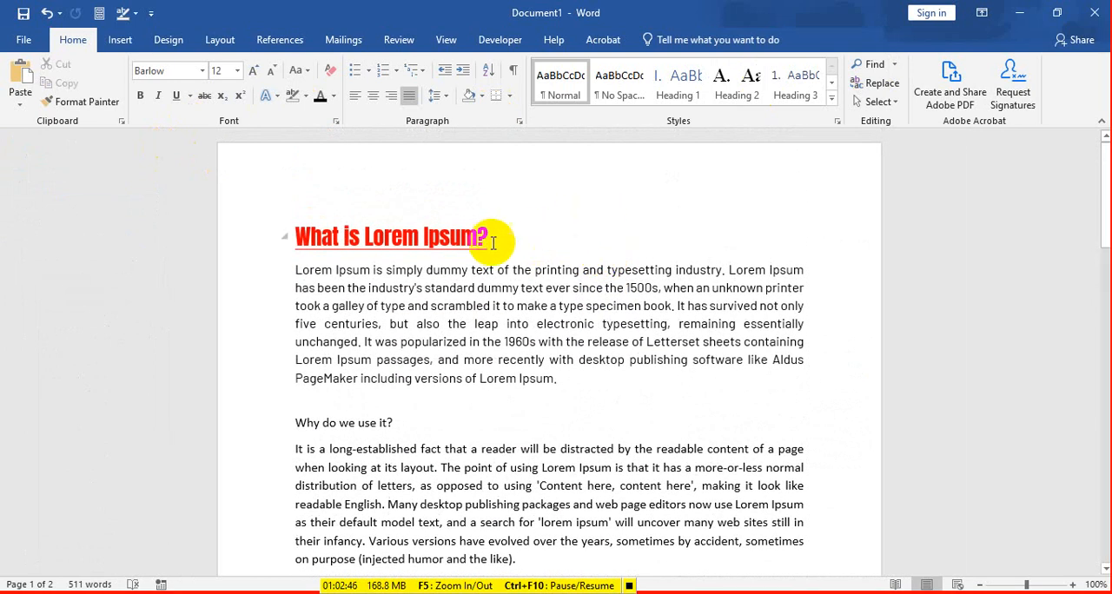
# Step: Point out "Lorem Ipsum" in the "What is Lorem Ipsum?" heading by selecting it, and scan the following paragraphs for the same words
pyautogui.moveTo(362, 243); pyautogui.dragTo(469, 235)
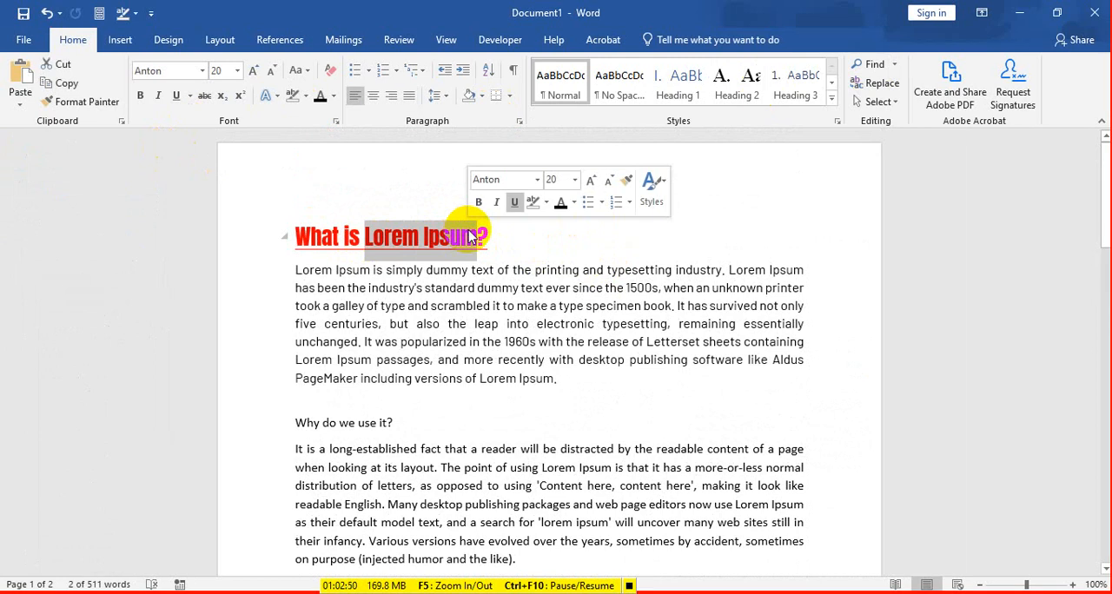
pyautogui.click(549, 270)
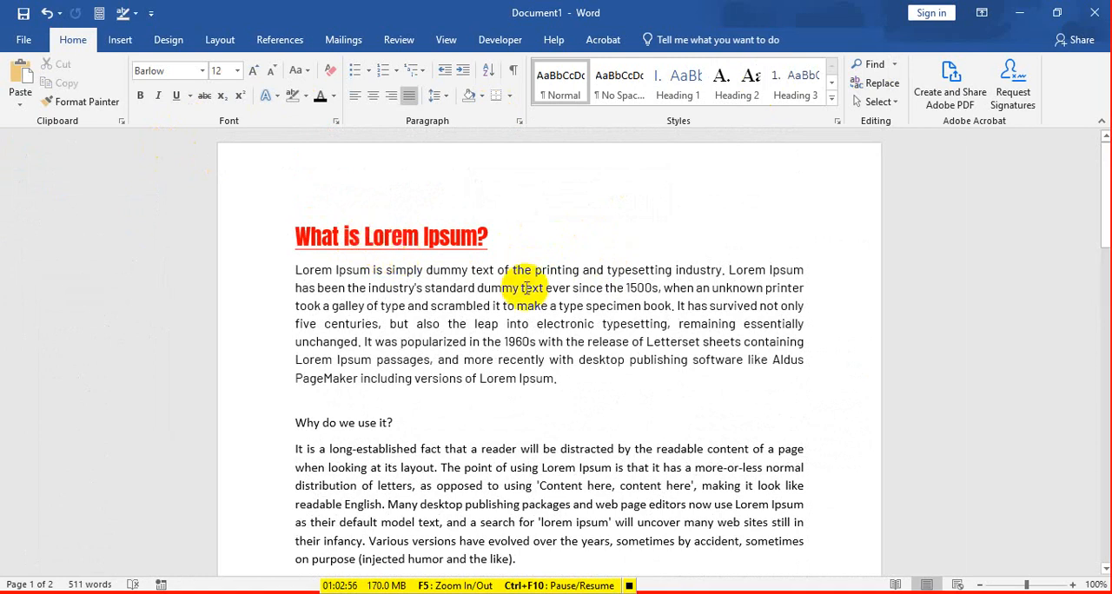
pyautogui.scroll(-10, 525, 289)
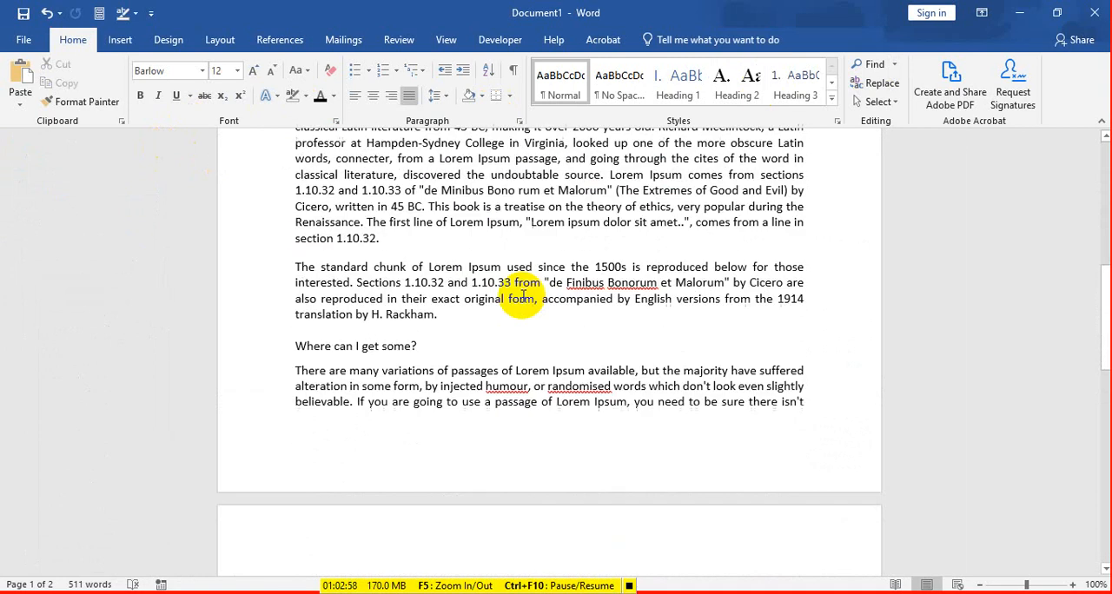
pyautogui.scroll(10, 522, 296)
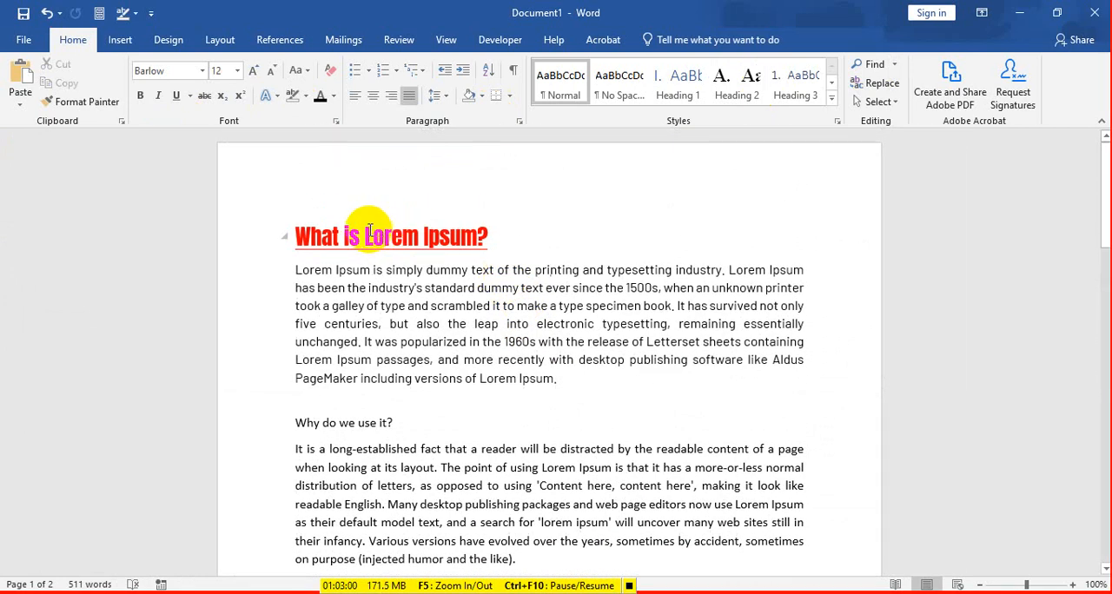
pyautogui.moveTo(366, 230); pyautogui.dragTo(437, 243)
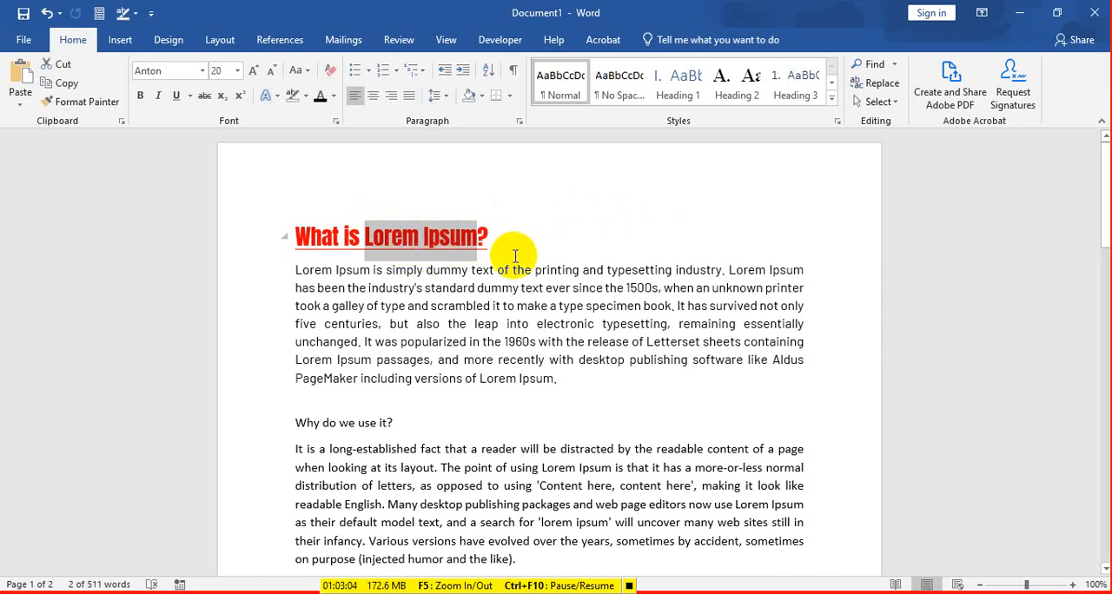
pyautogui.scroll(-15, 510, 253)
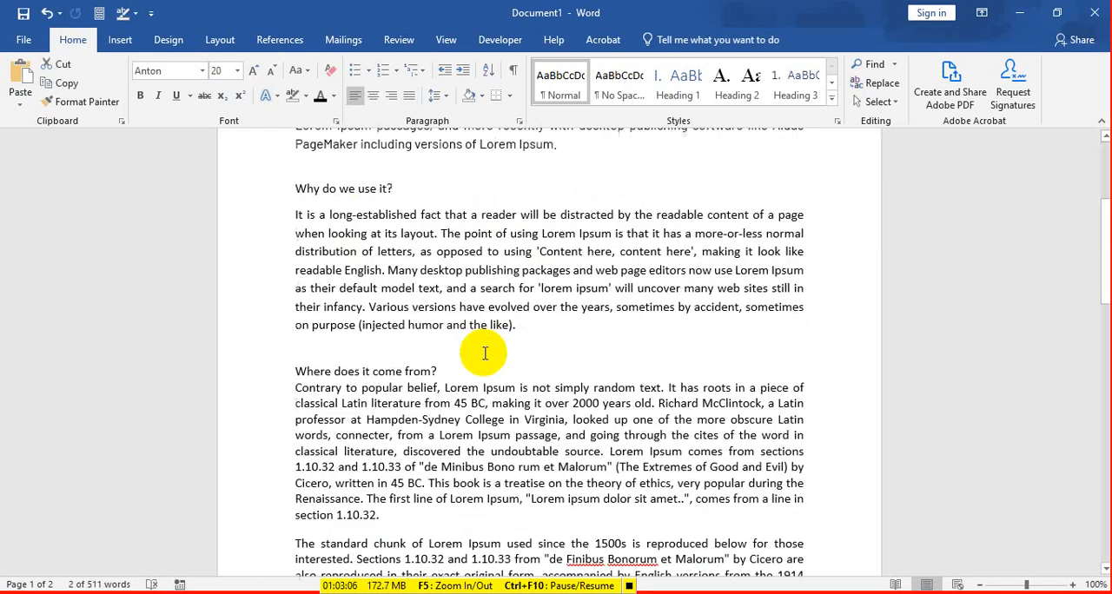
pyautogui.scroll(10, 519, 437)
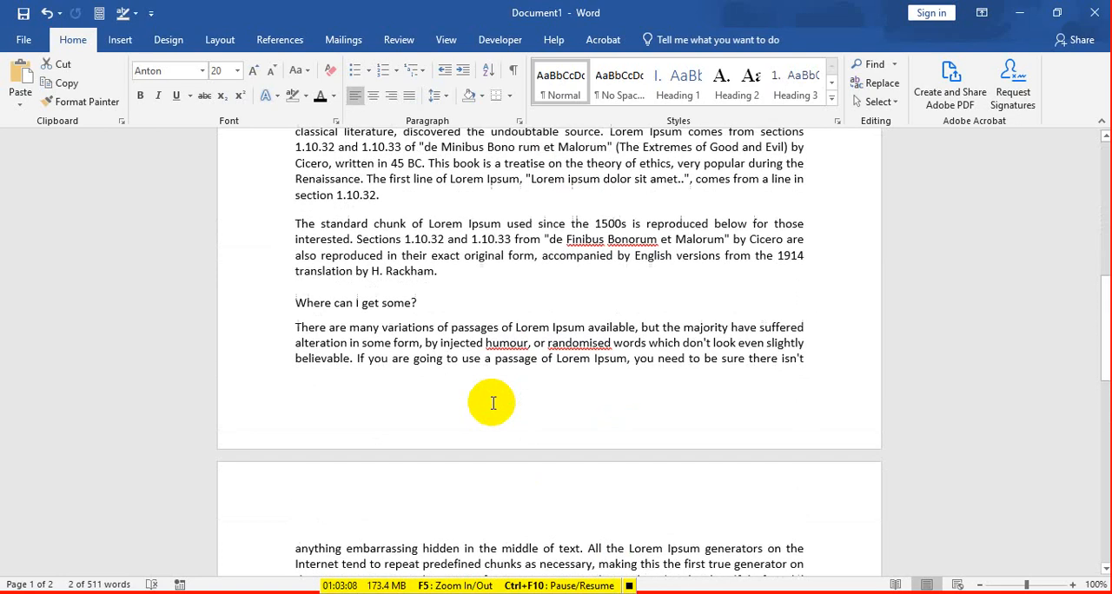
pyautogui.scroll(6, 493, 404)
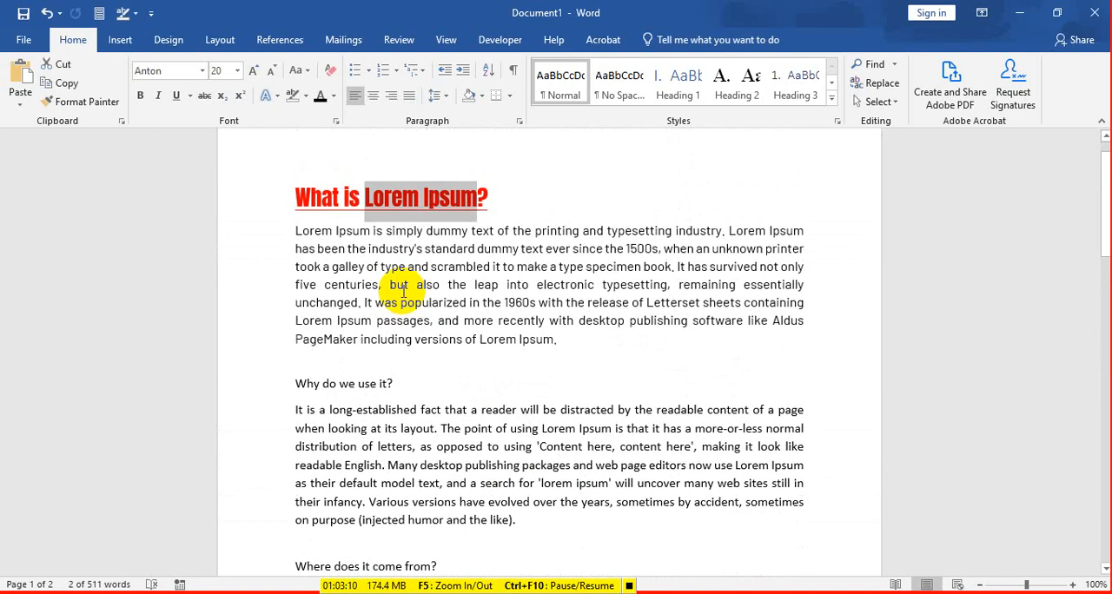
# Step: Try a dark blue-grey font color on the first paragraph's opening "Lorem Ipsum", and set it back to black
pyautogui.click(385, 252)
pyautogui.moveTo(294, 231); pyautogui.dragTo(372, 231)
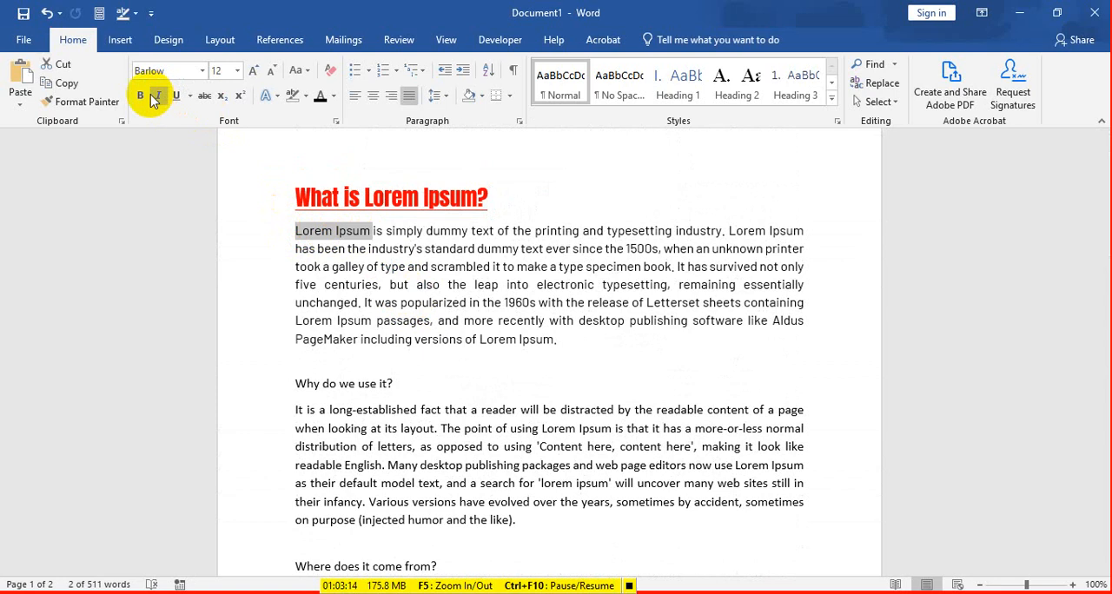
pyautogui.click(331, 98)
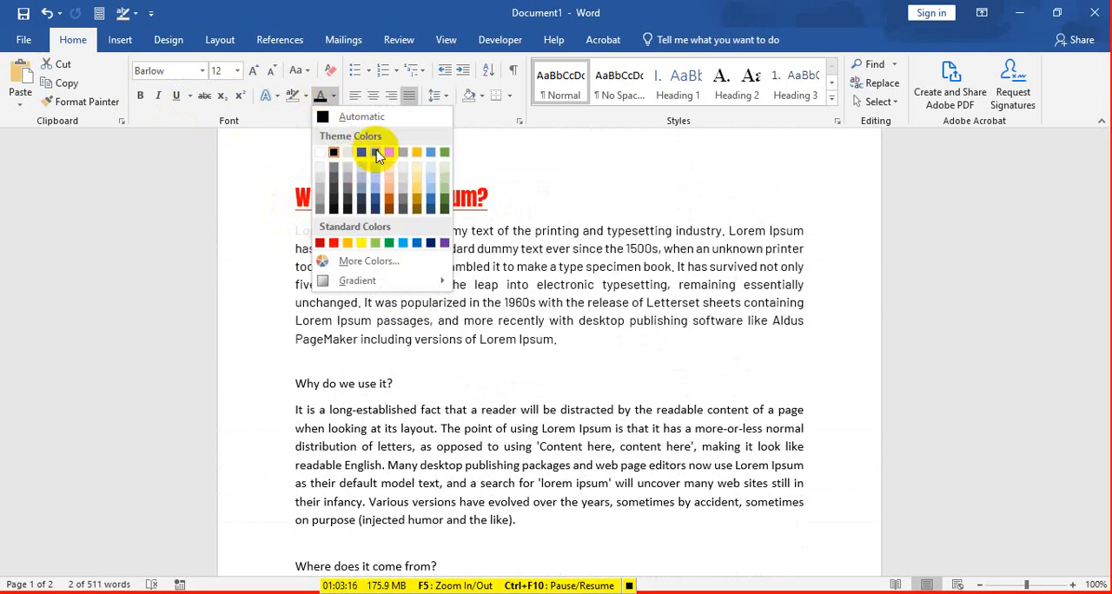
pyautogui.click(361, 154)
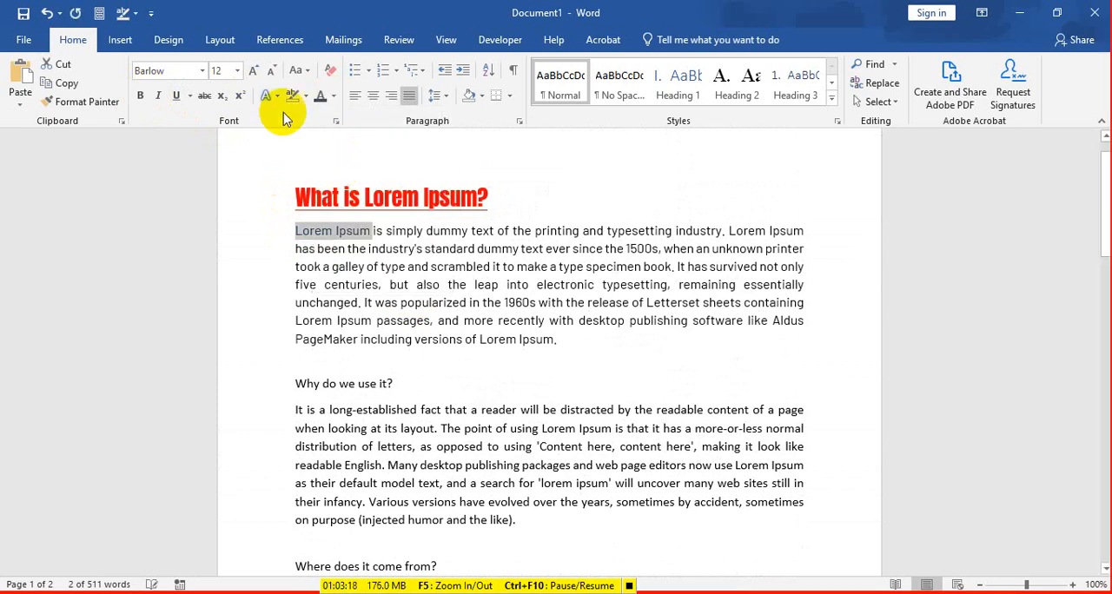
pyautogui.click(334, 98)
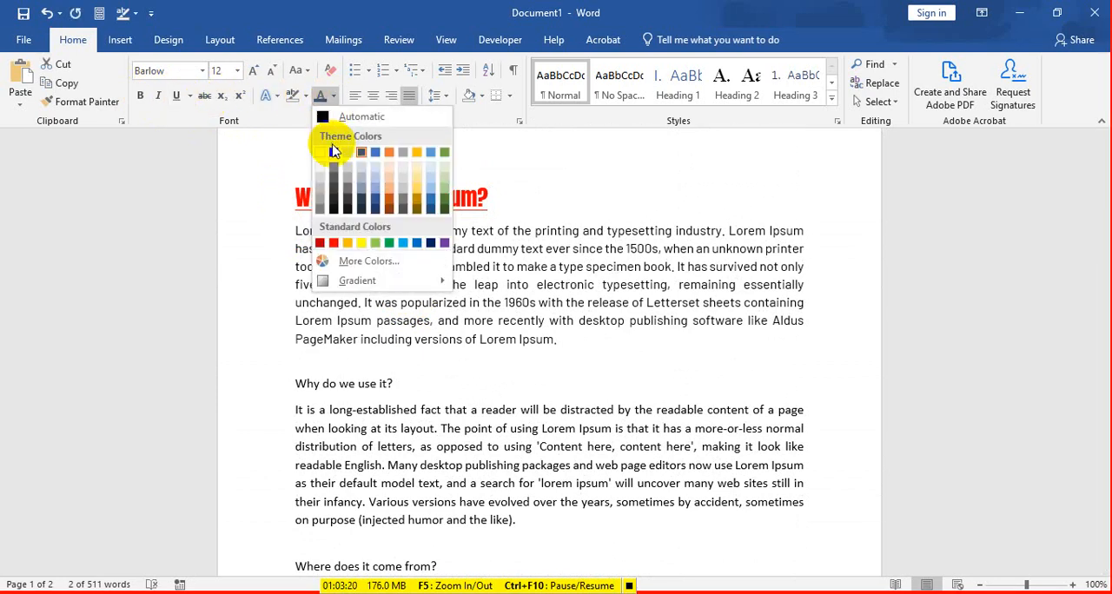
pyautogui.click(328, 153)
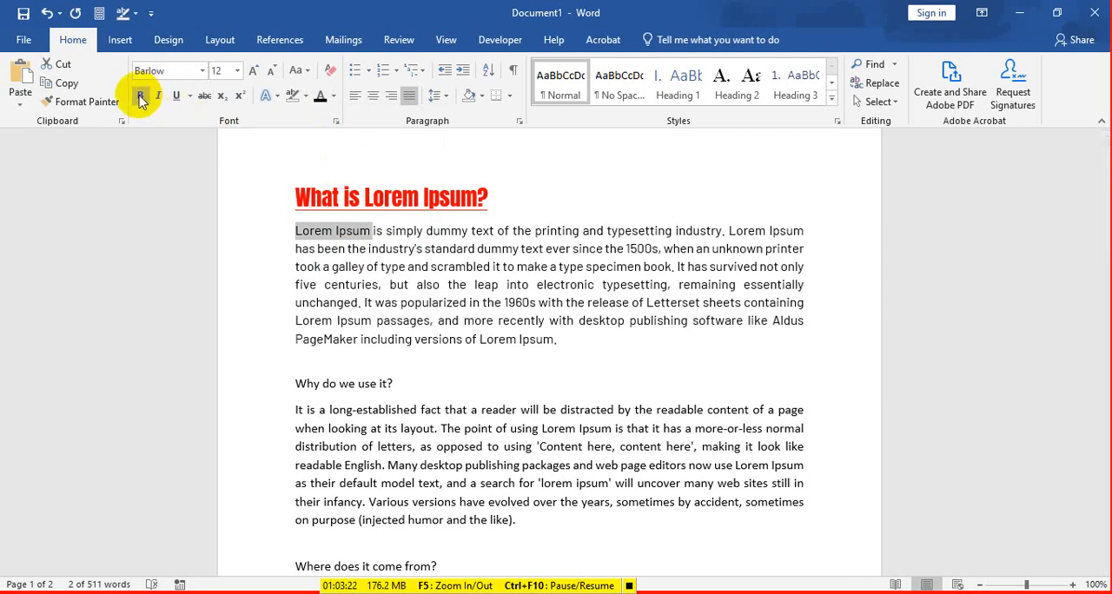
pyautogui.click(522, 342)
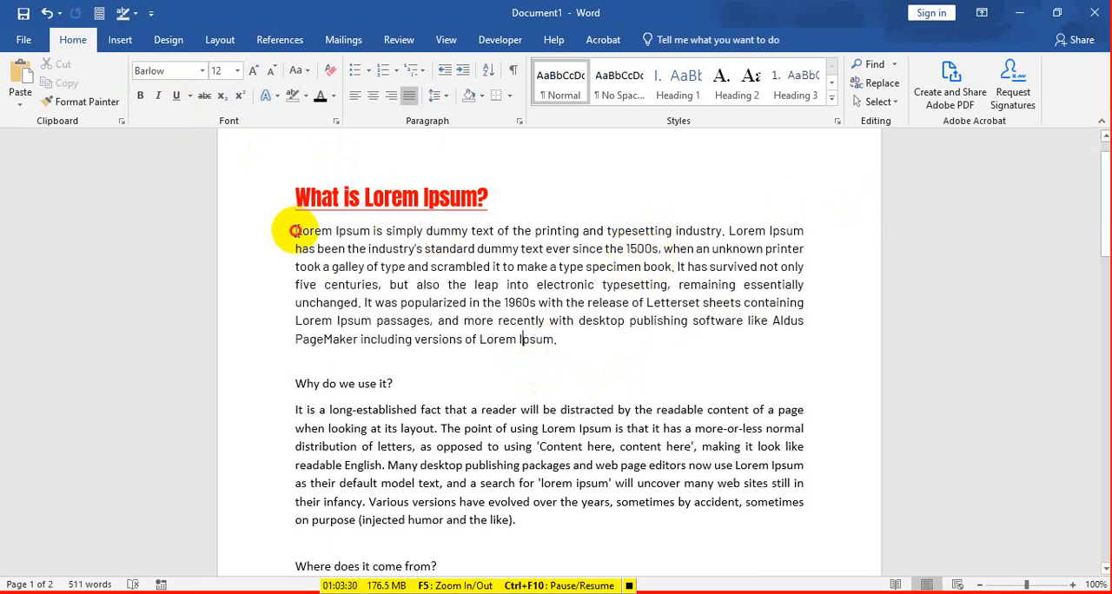
# Step: Make the opening "Lorem Ipsum" of the first paragraph bold
pyautogui.moveTo(294, 230); pyautogui.dragTo(361, 227)
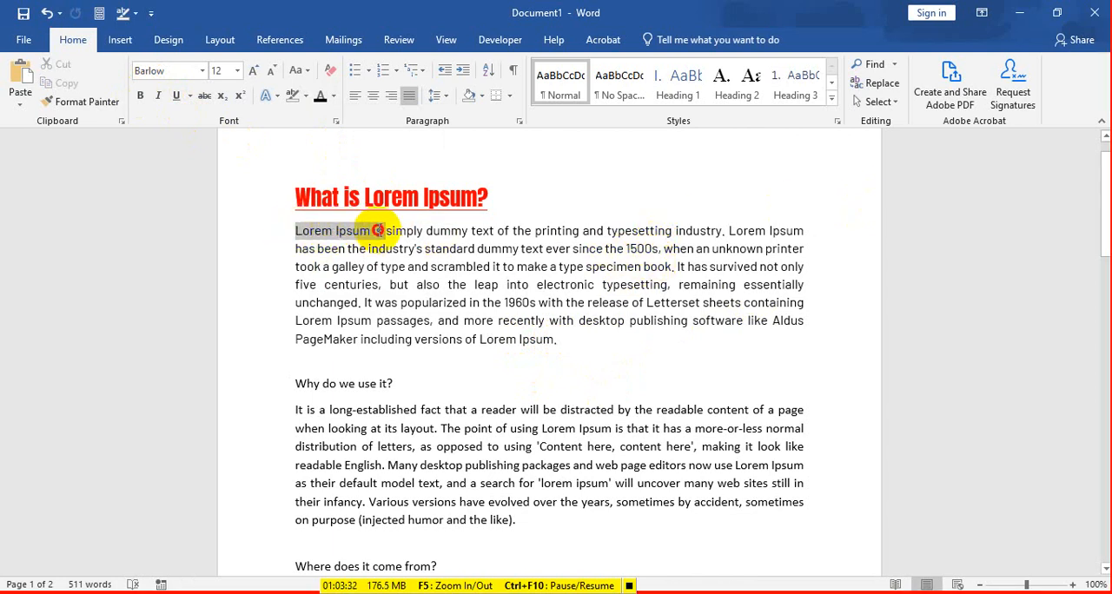
pyautogui.moveTo(368, 230); pyautogui.dragTo(372, 230)
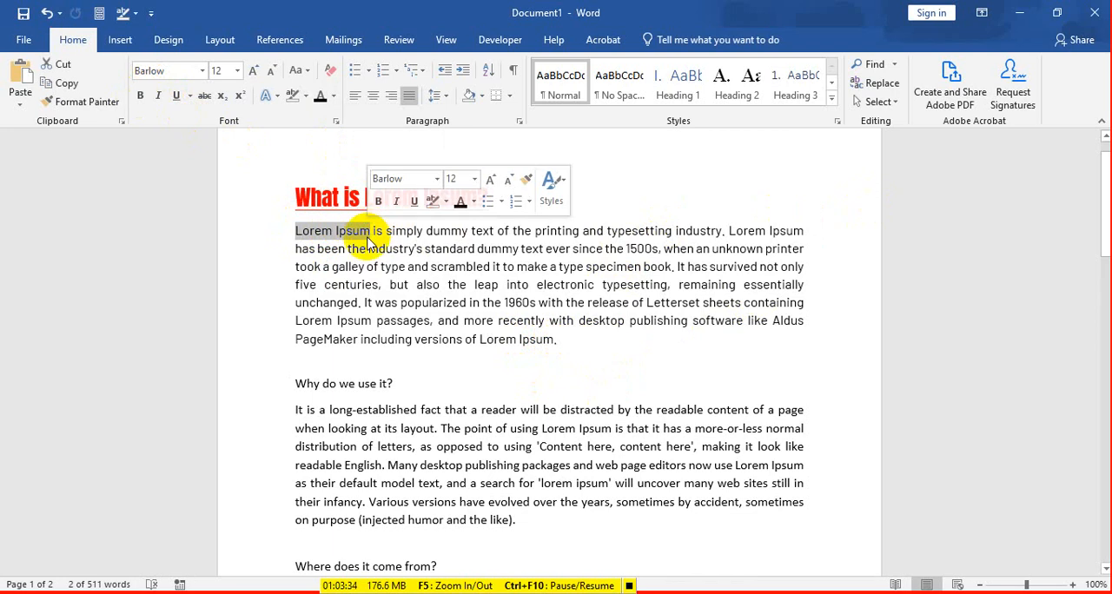
pyautogui.click(140, 96)
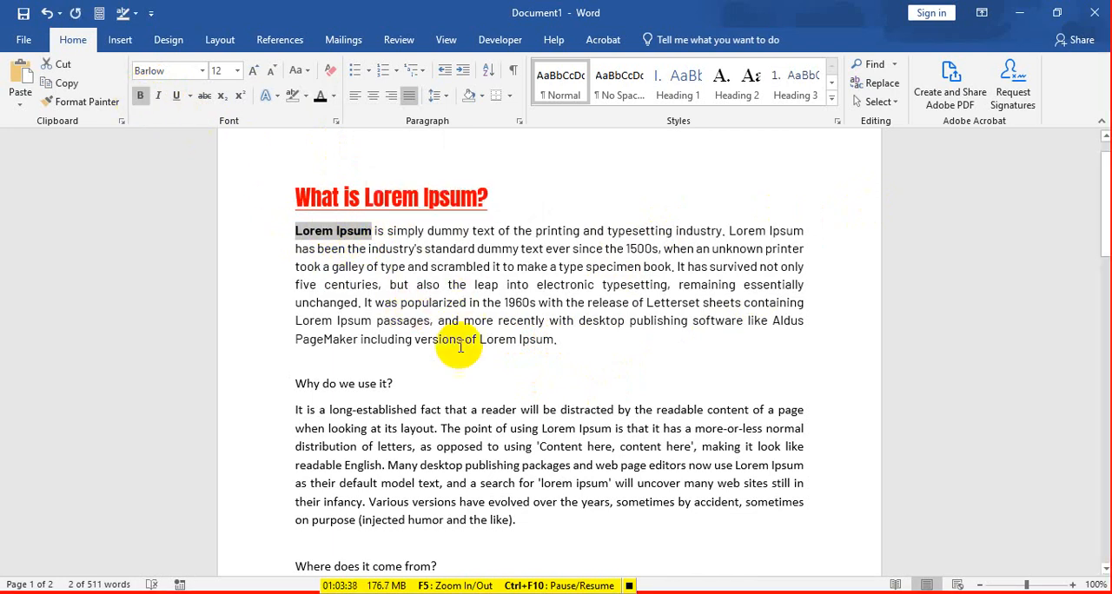
# Step: Make the first "Lorem Ipsum" in the "Where does it come from?" paragraph bold and deselect it
pyautogui.scroll(-1, 467, 447)
pyautogui.scroll(-3, 460, 434)
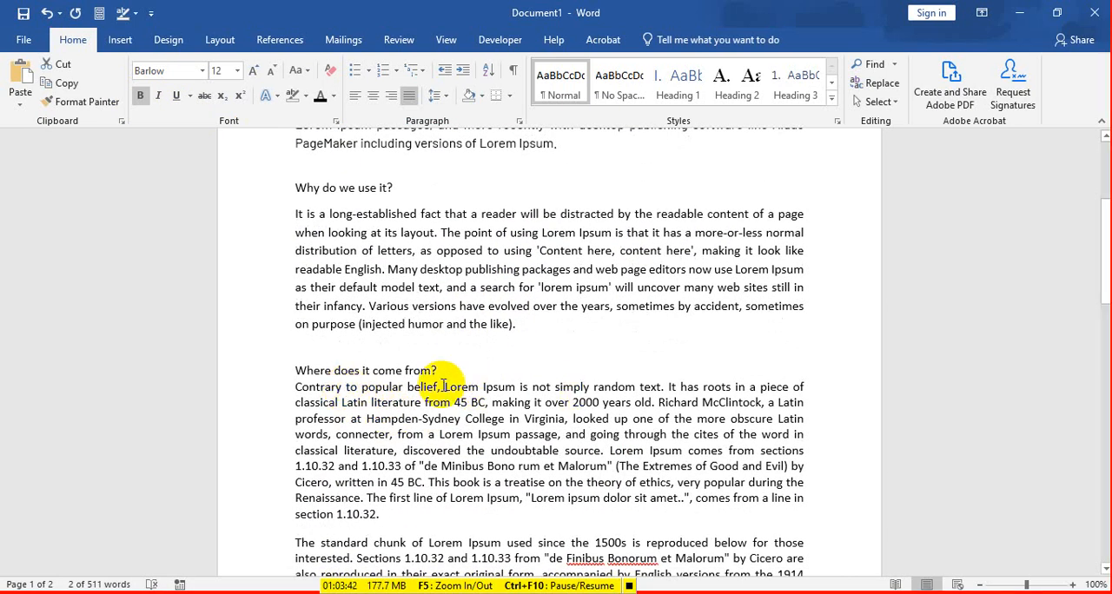
pyautogui.moveTo(443, 387); pyautogui.dragTo(520, 387)
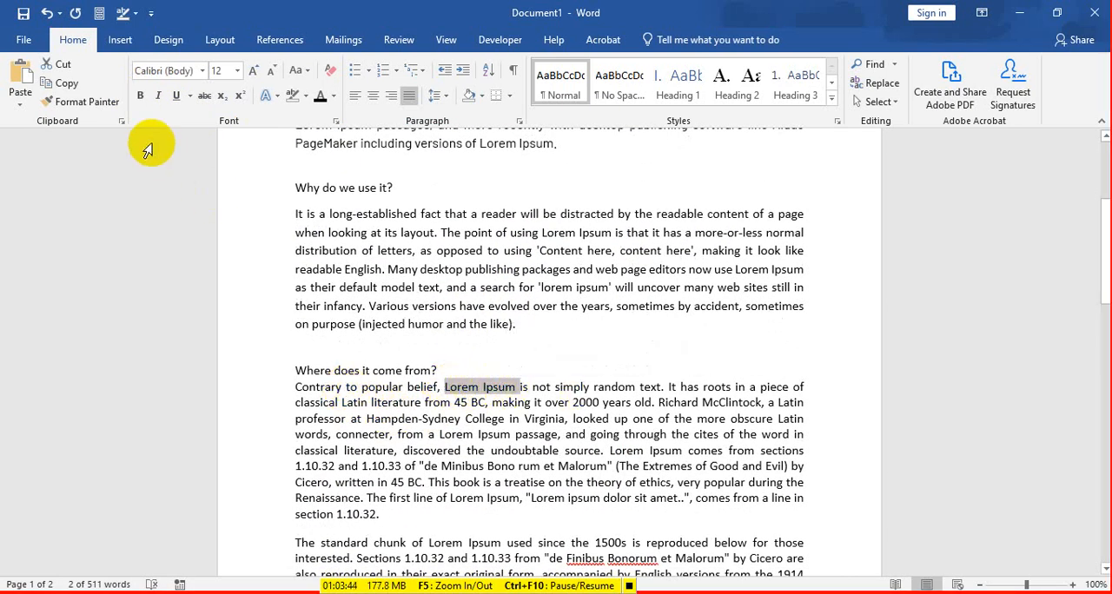
pyautogui.click(140, 95)
pyautogui.click(503, 400)
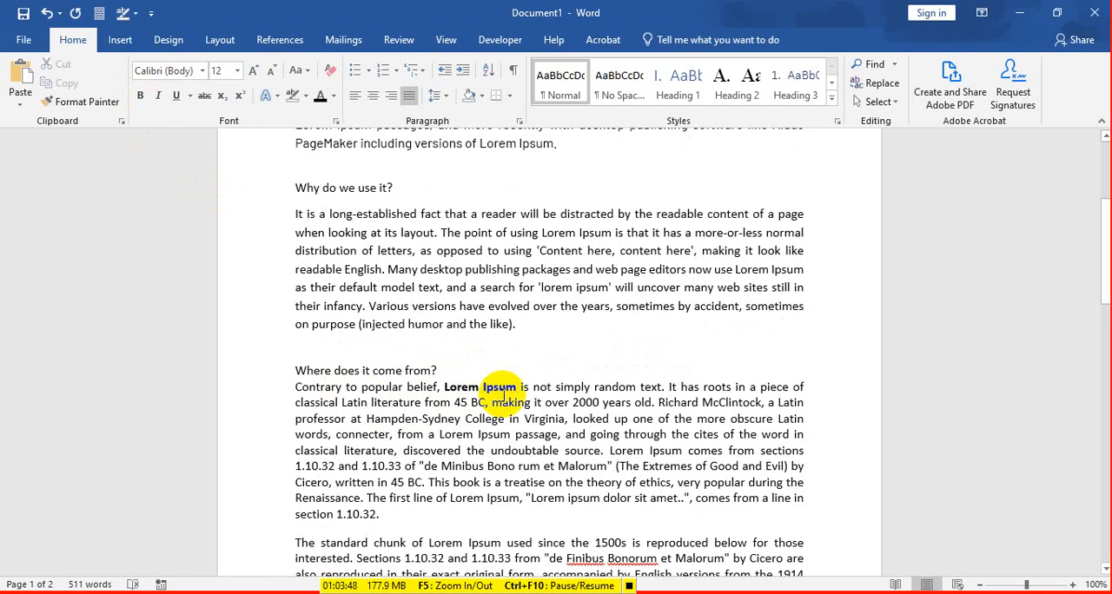
# Step: Undo the bold formatting on both "Lorem Ipsum" occurrences
pyautogui.hotkey('ctrl', 'z')
pyautogui.hotkey('ctrl', 'z')
pyautogui.hotkey('ctrl', 'c')
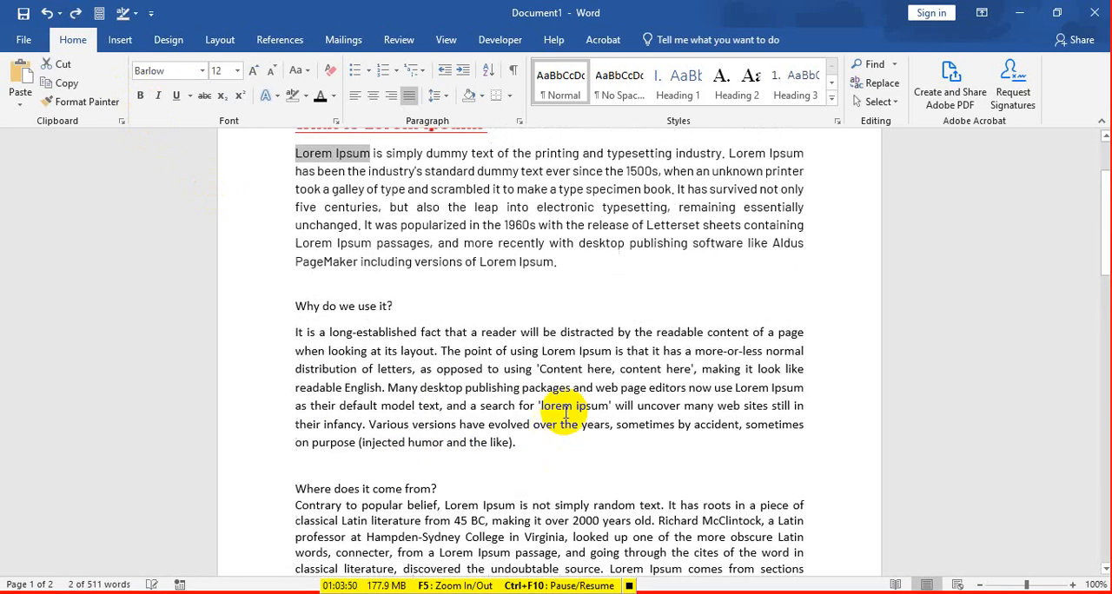
# Step: Search the document for the copied text "Lorem Ipsum" using Find
pyautogui.scroll(2, 565, 415)
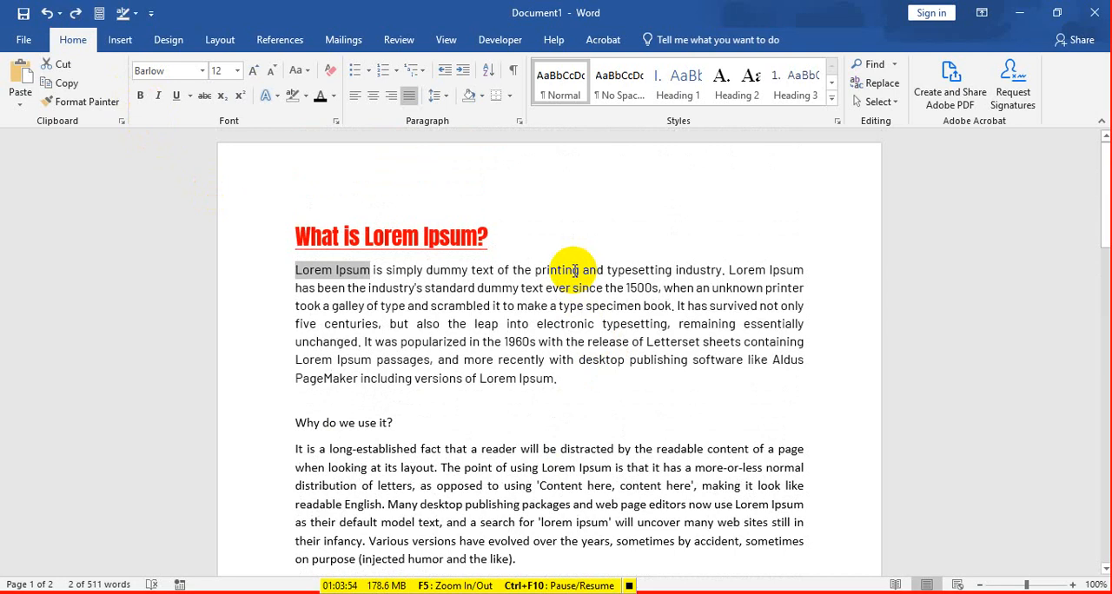
pyautogui.click(524, 251)
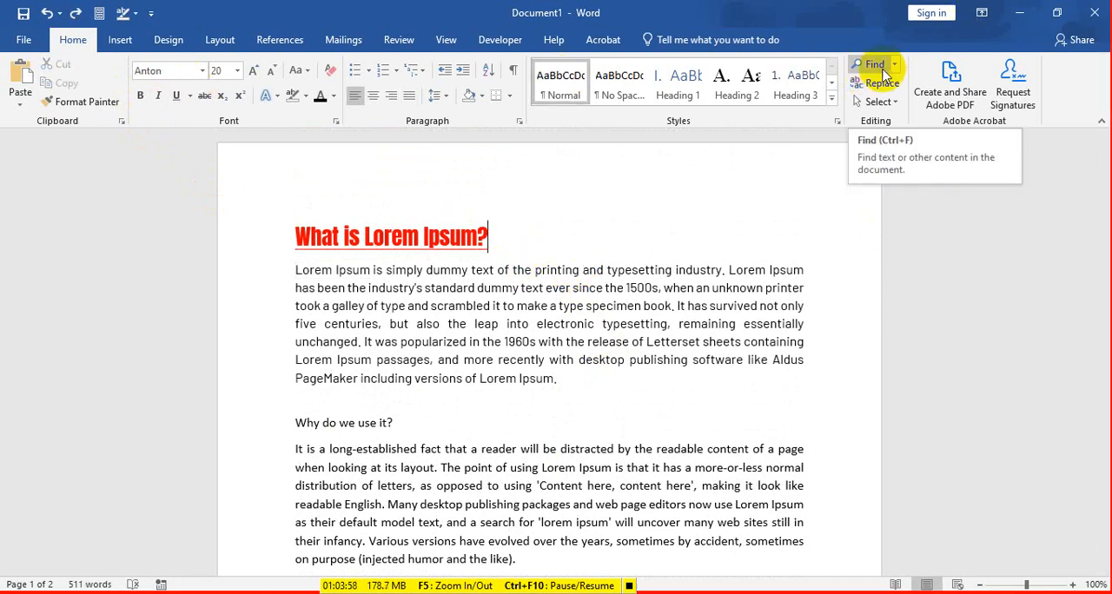
pyautogui.click(875, 65)
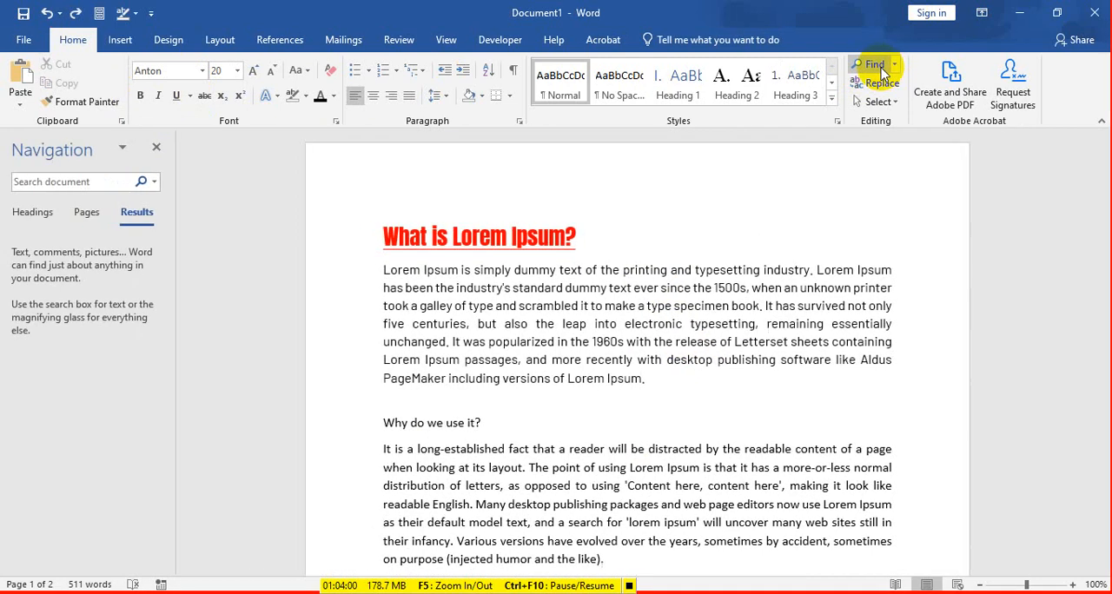
pyautogui.hotkey('ctrl', 'v')
pyautogui.press('Return')
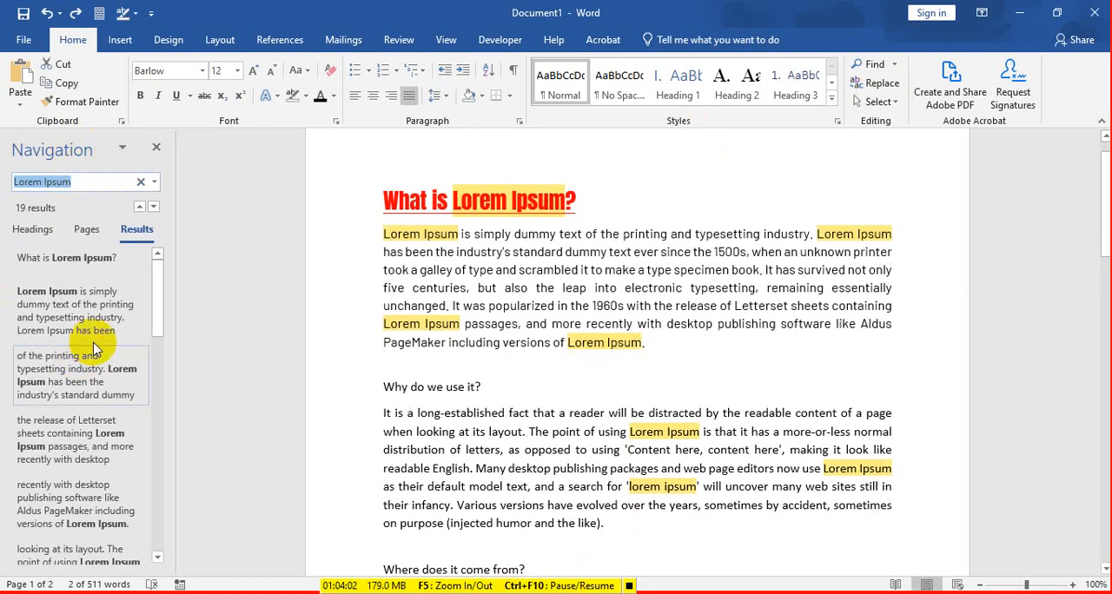
# Step: Clear the search and search the document again for "lorem ipsum" in lowercase
pyautogui.click(137, 180)
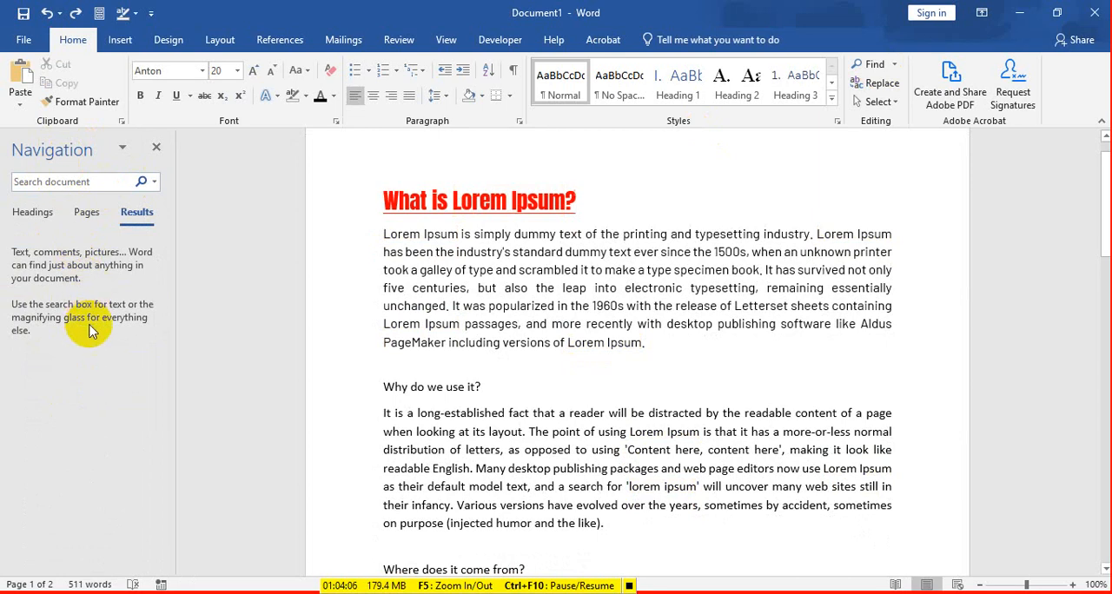
pyautogui.click(50, 182)
pyautogui.write('lorem i')
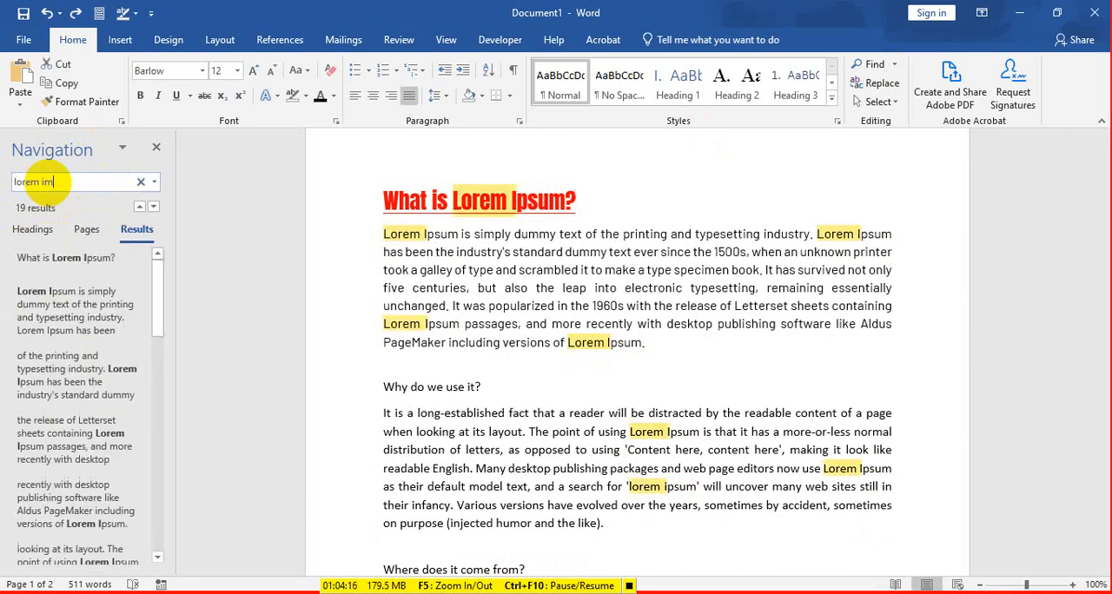
pyautogui.write('psu')
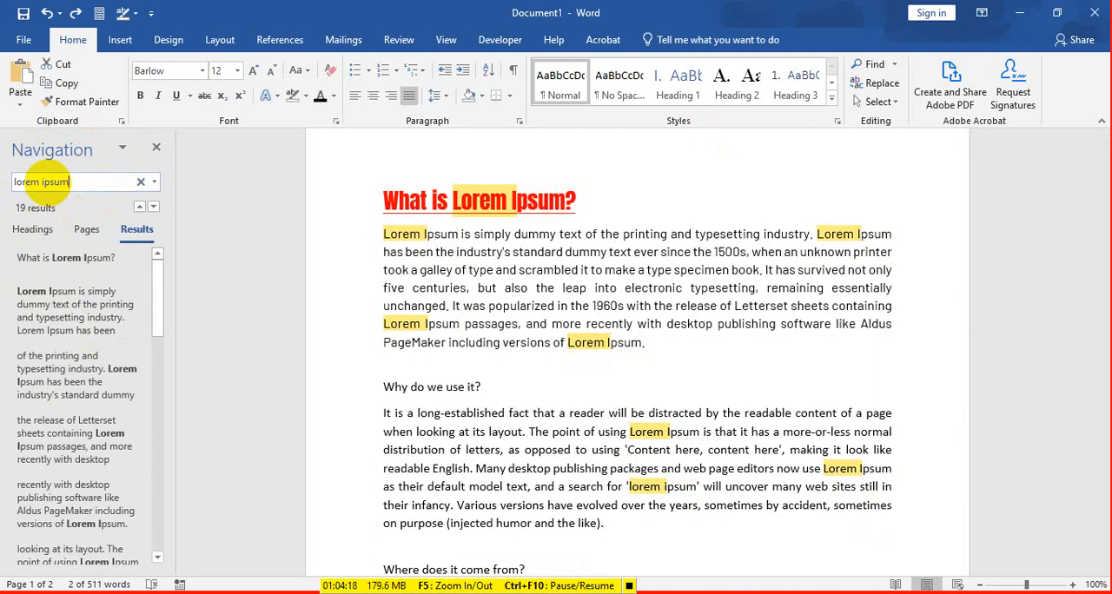
pyautogui.write('m')
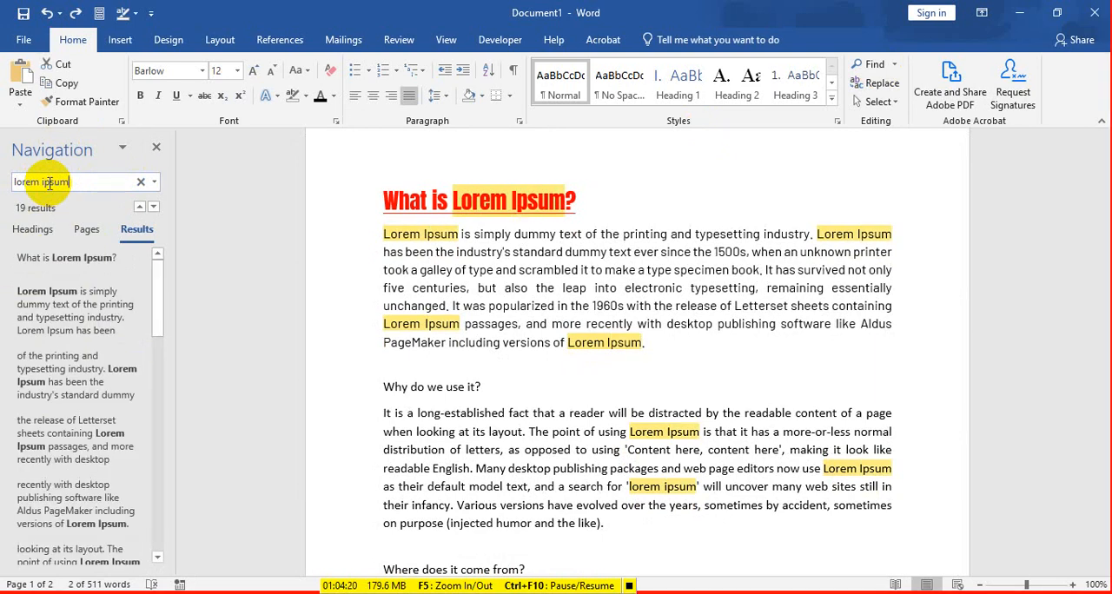
# Step: Search the document for "standard" and review the highlighted matches across both pages
pyautogui.press('BackSpace')
pyautogui.press('BackSpace')
pyautogui.press('BackSpace')
pyautogui.press('BackSpace')
pyautogui.press('BackSpace')
pyautogui.press('BackSpace')
pyautogui.write('s')
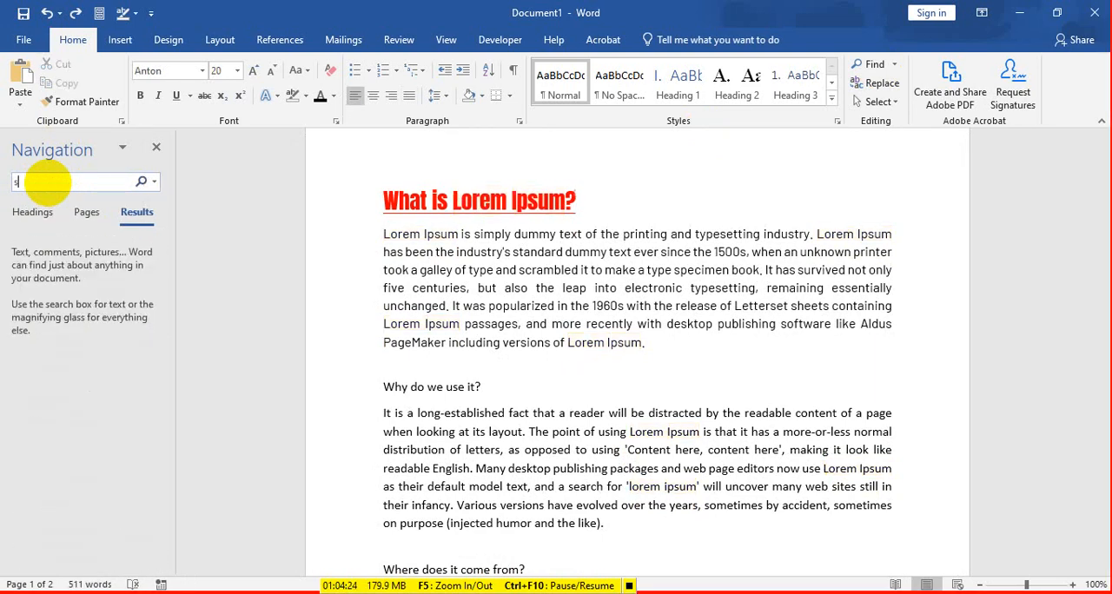
pyautogui.write('tandard')
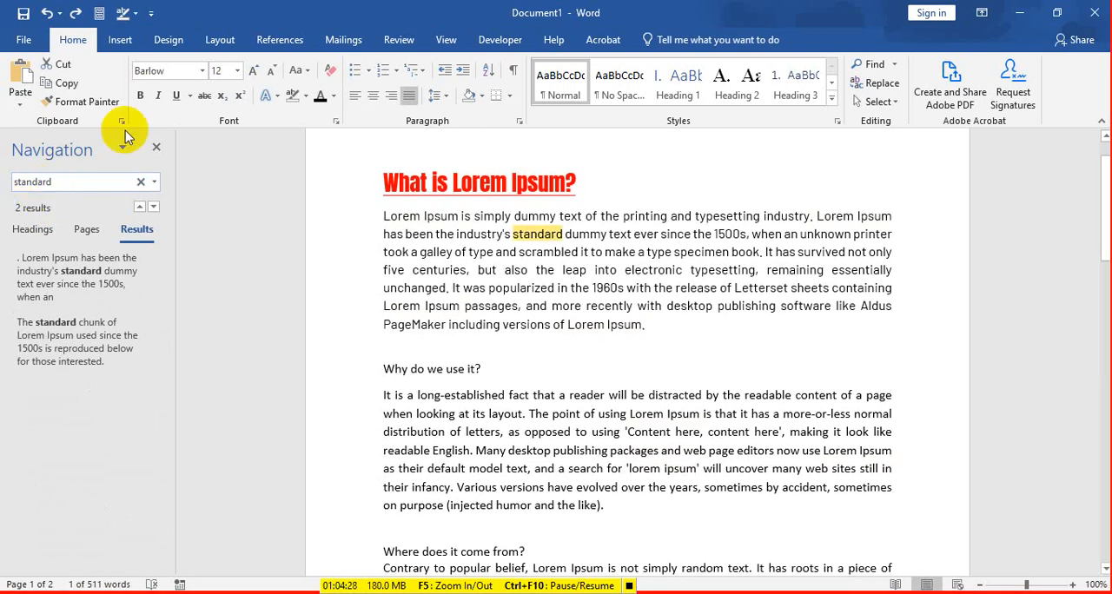
pyautogui.scroll(-7, 518, 343)
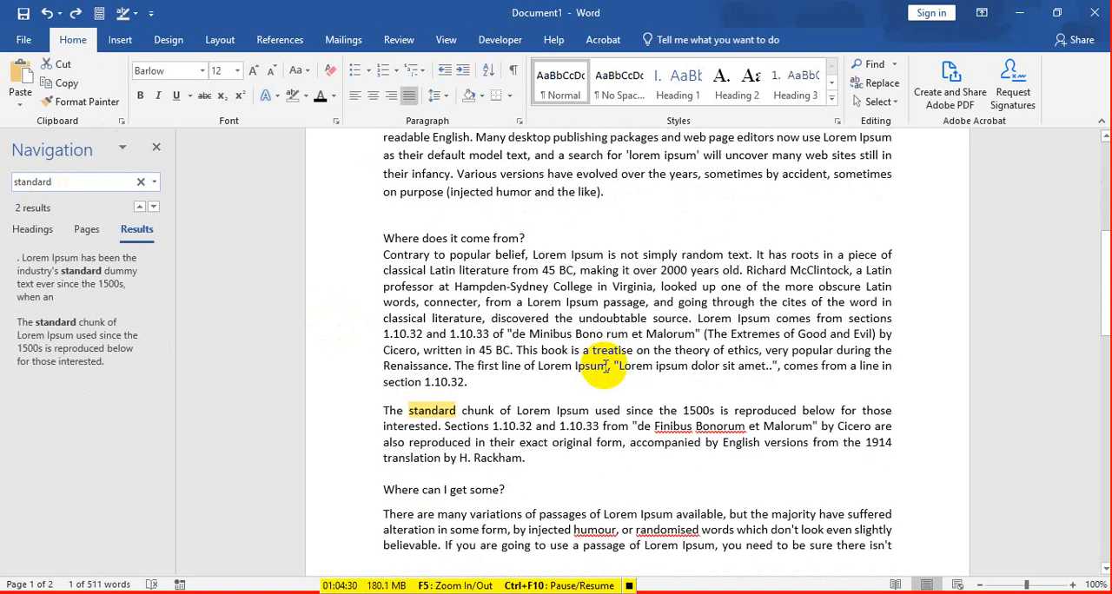
pyautogui.scroll(-7, 454, 341)
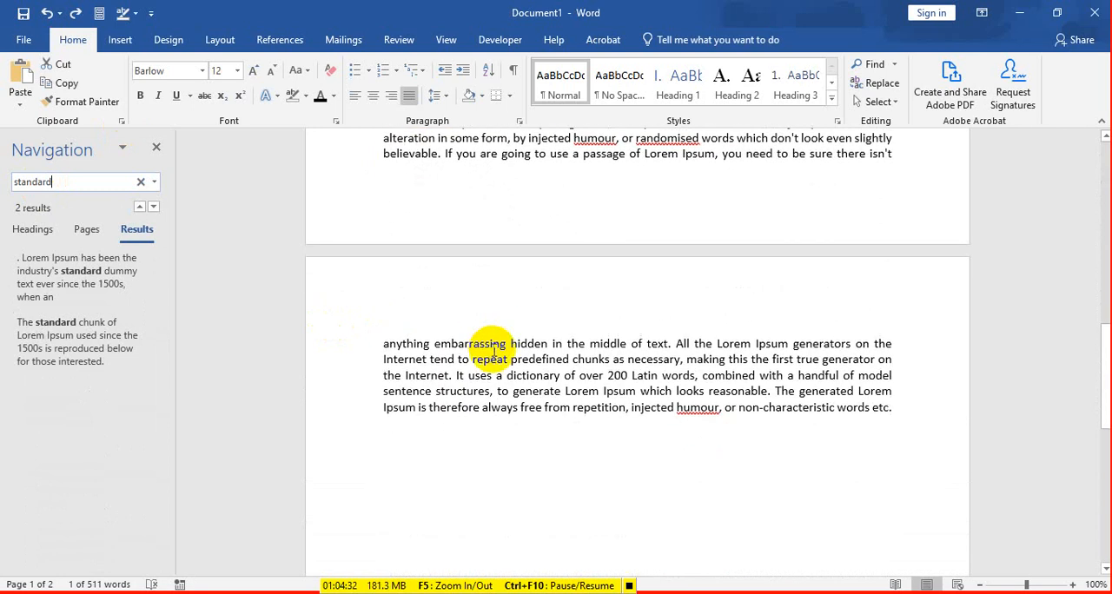
pyautogui.scroll(5, 668, 385)
pyautogui.scroll(9, 669, 385)
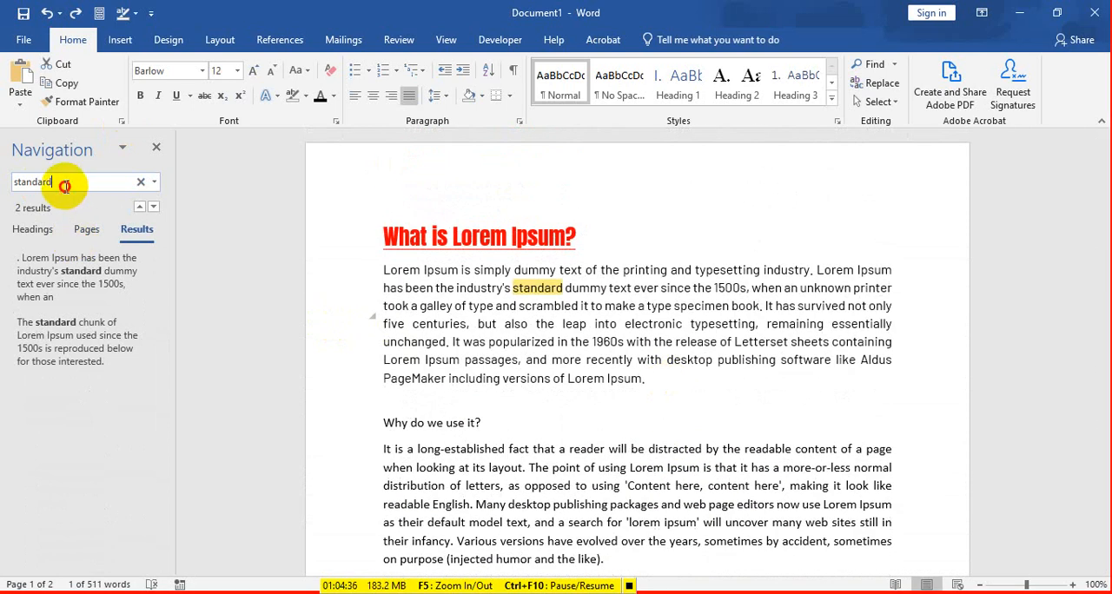
# Step: Search the document for "many" and review each highlighted match in the text
pyautogui.moveTo(64, 185); pyautogui.dragTo(9, 186)
pyautogui.write('manu')
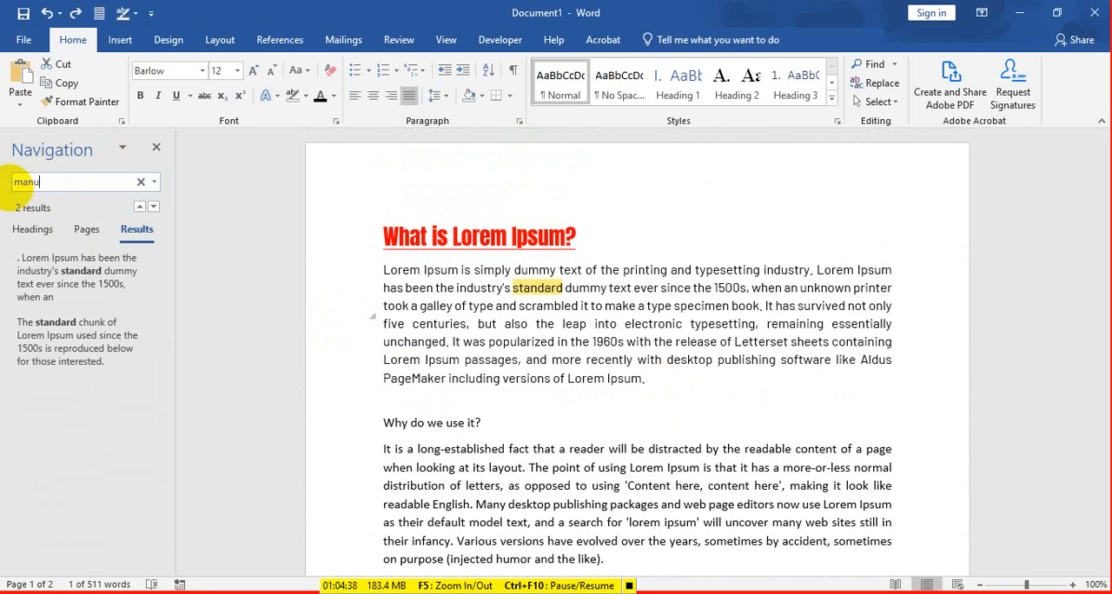
pyautogui.press('BackSpace')
pyautogui.write('y')
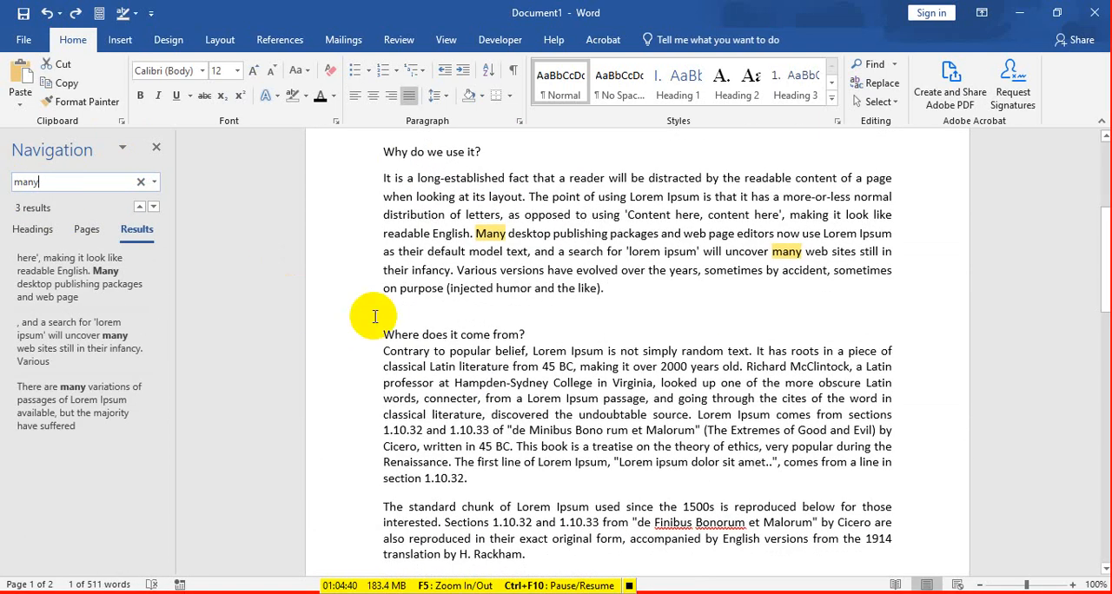
pyautogui.scroll(5, 661, 295)
pyautogui.scroll(-3, 629, 313)
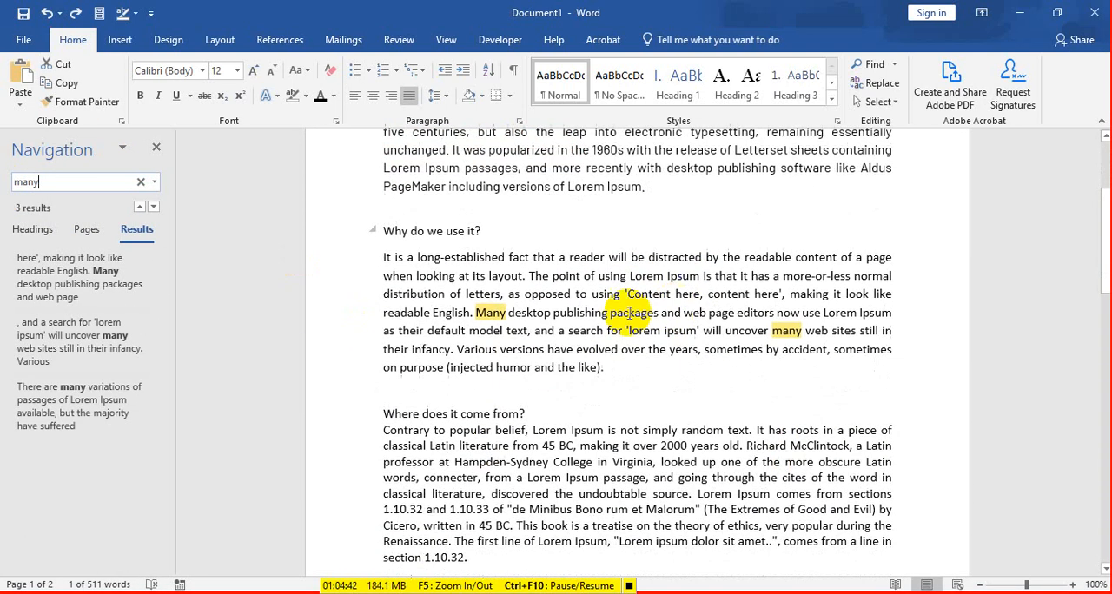
pyautogui.scroll(-8, 799, 348)
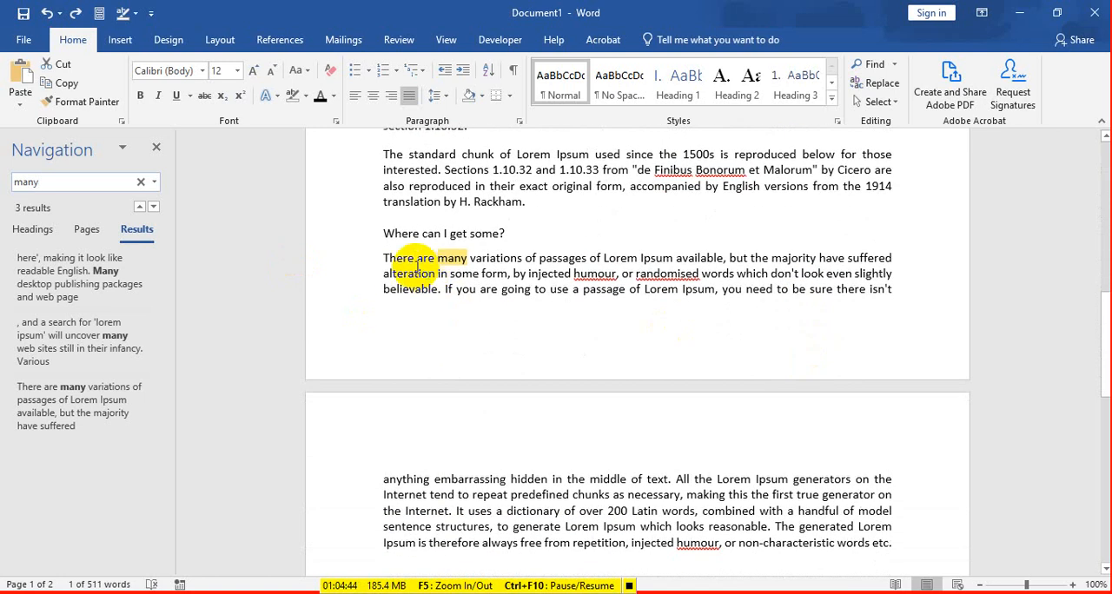
pyautogui.scroll(-3, 499, 281)
pyautogui.scroll(8, 542, 301)
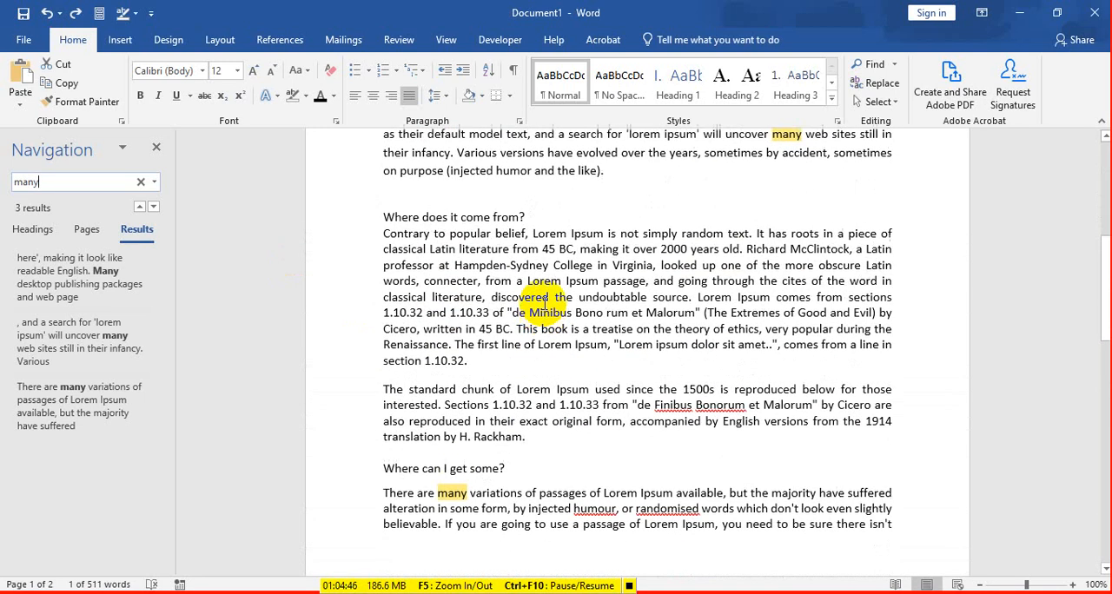
pyautogui.scroll(4, 545, 300)
# Step: Close the document search and return to the text around the "Why do we use it?" heading
pyautogui.click(565, 230)
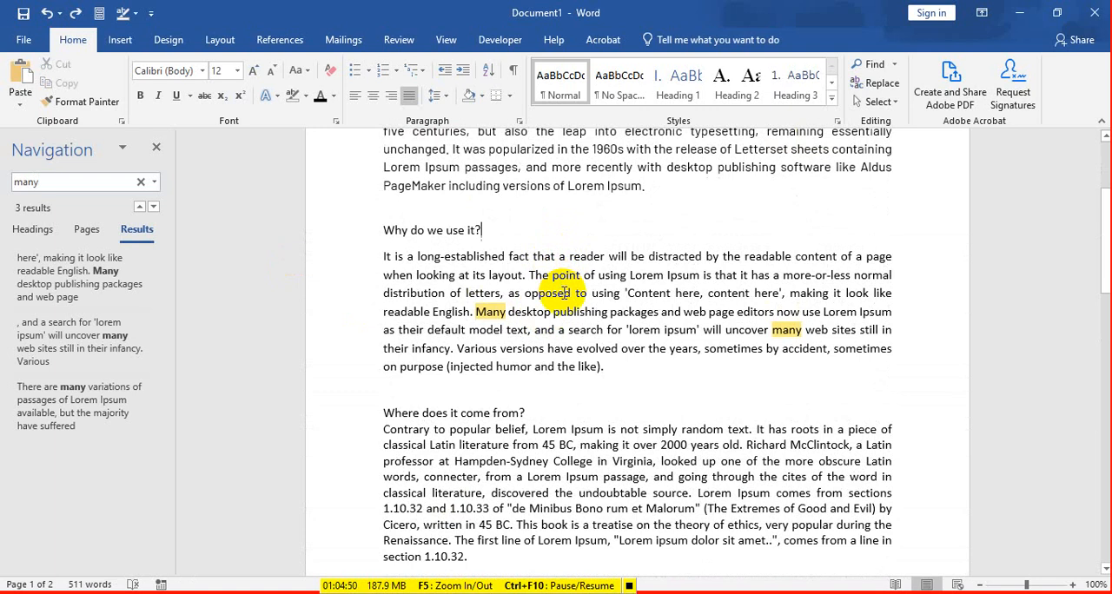
pyautogui.click(156, 148)
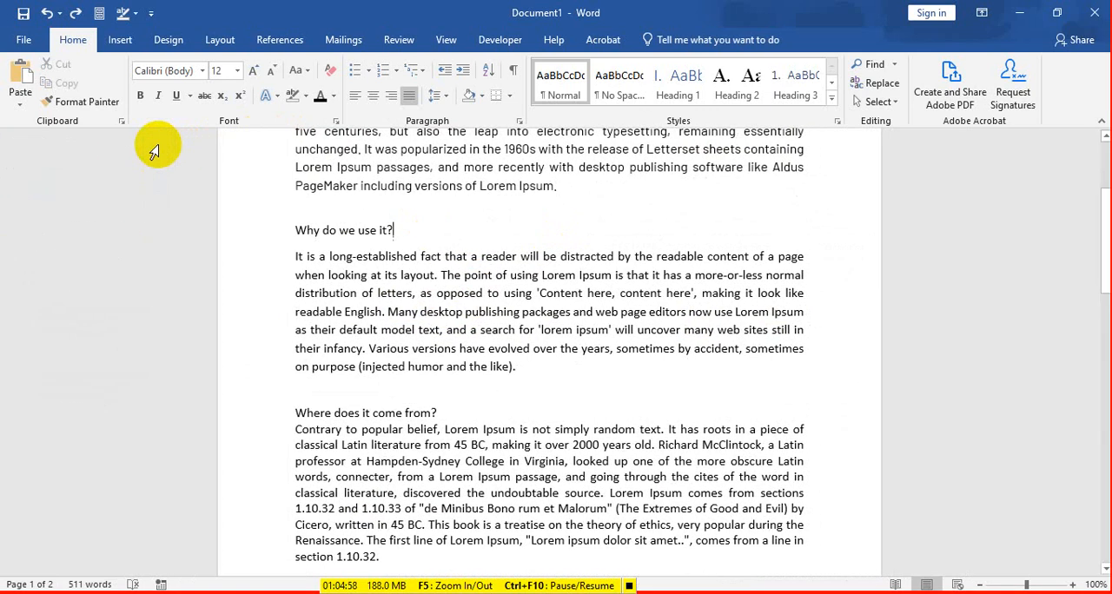
pyautogui.scroll(1, 441, 198)
pyautogui.scroll(2, 441, 198)
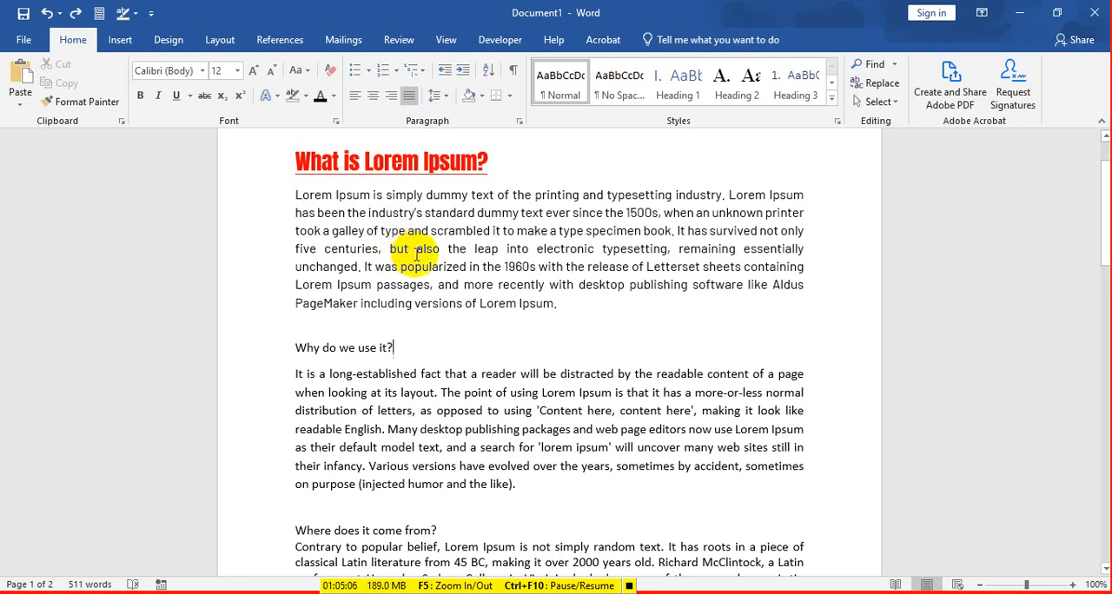
pyautogui.scroll(-3, 417, 254)
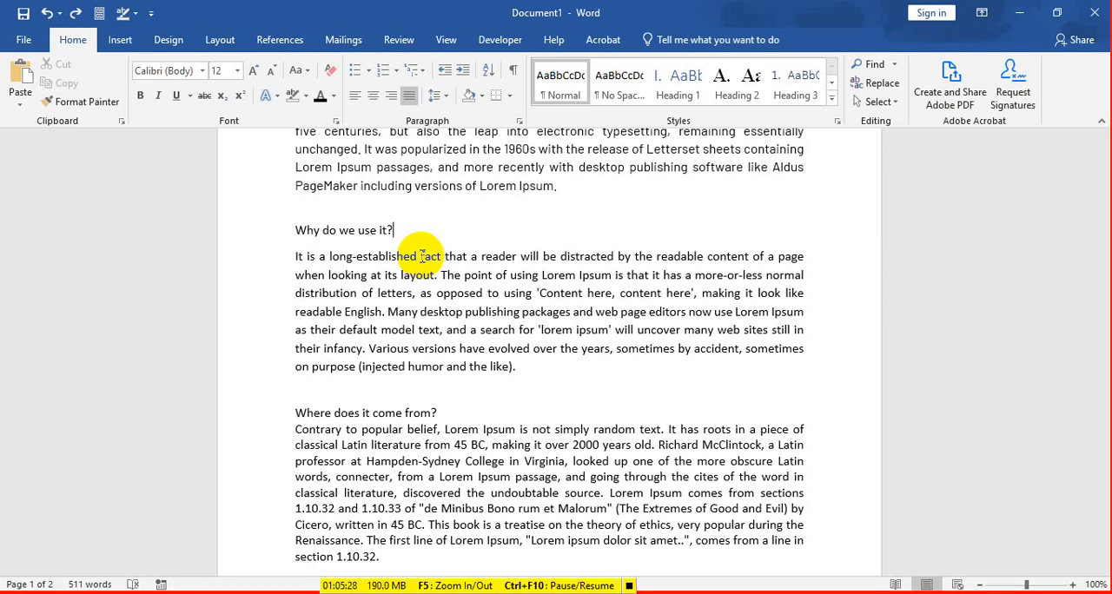
# Step: Switch to the Facebook group in the browser and copy the header text of the group-creation post
pyautogui.click(124, 591)
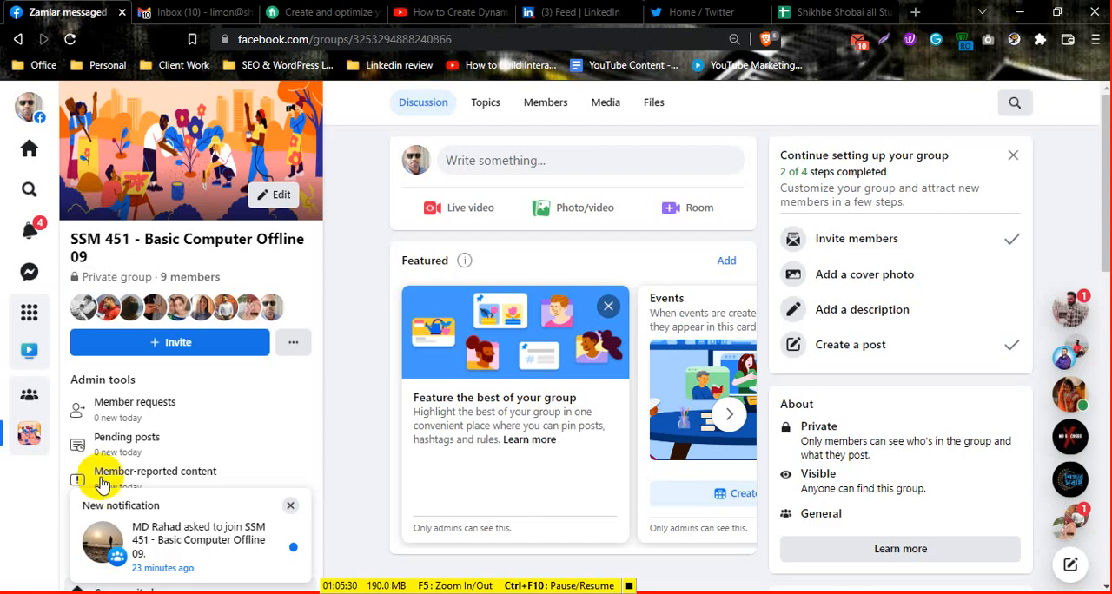
pyautogui.scroll(-5, 608, 300)
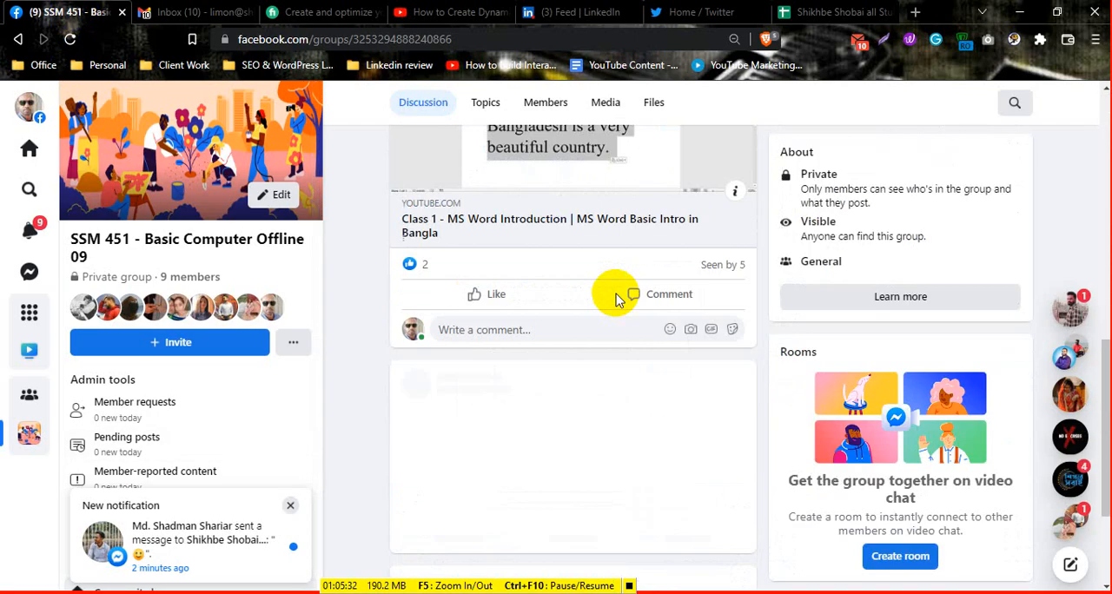
pyautogui.scroll(-2, 615, 300)
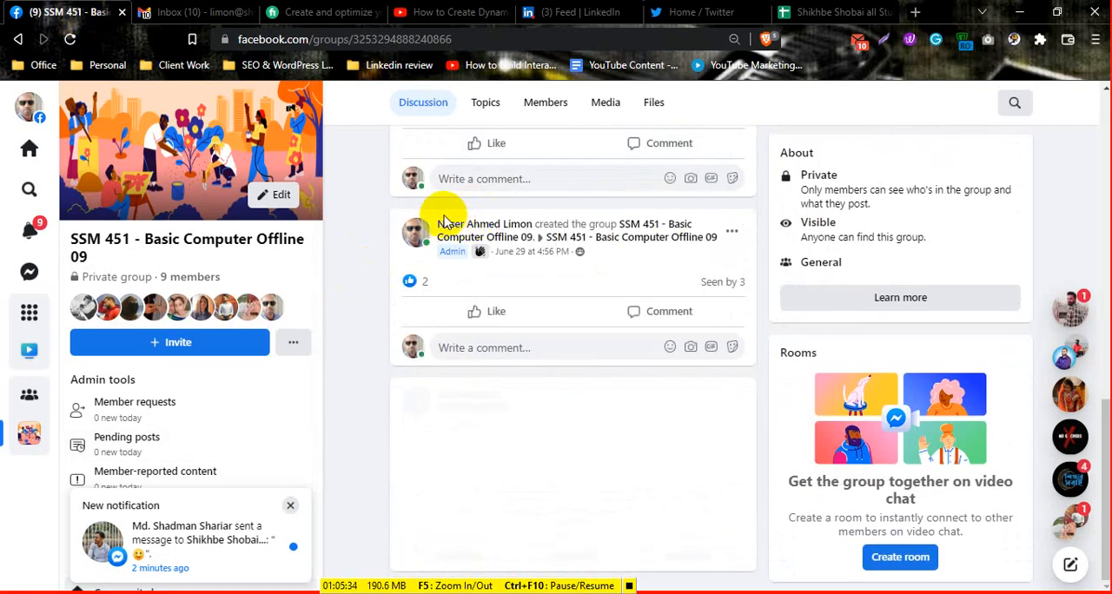
pyautogui.moveTo(443, 222); pyautogui.dragTo(665, 259)
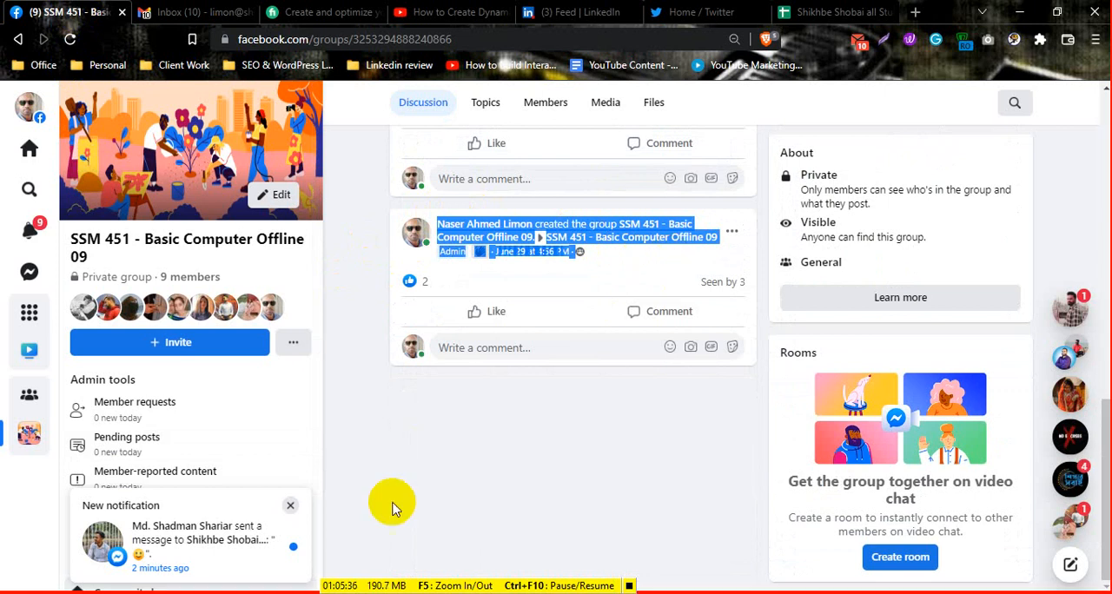
# Step: Switch back to Word and paste the copied post text on a new line after the document's last paragraph
pyautogui.hotkey('alt', 'Tab')
pyautogui.scroll(-9, 436, 343)
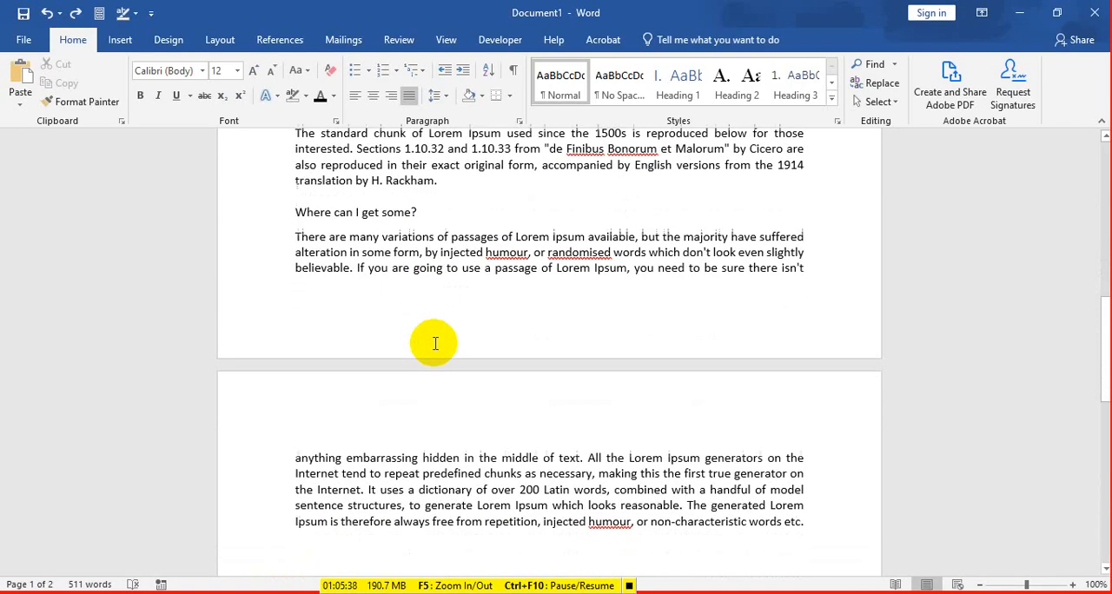
pyautogui.scroll(-8, 435, 343)
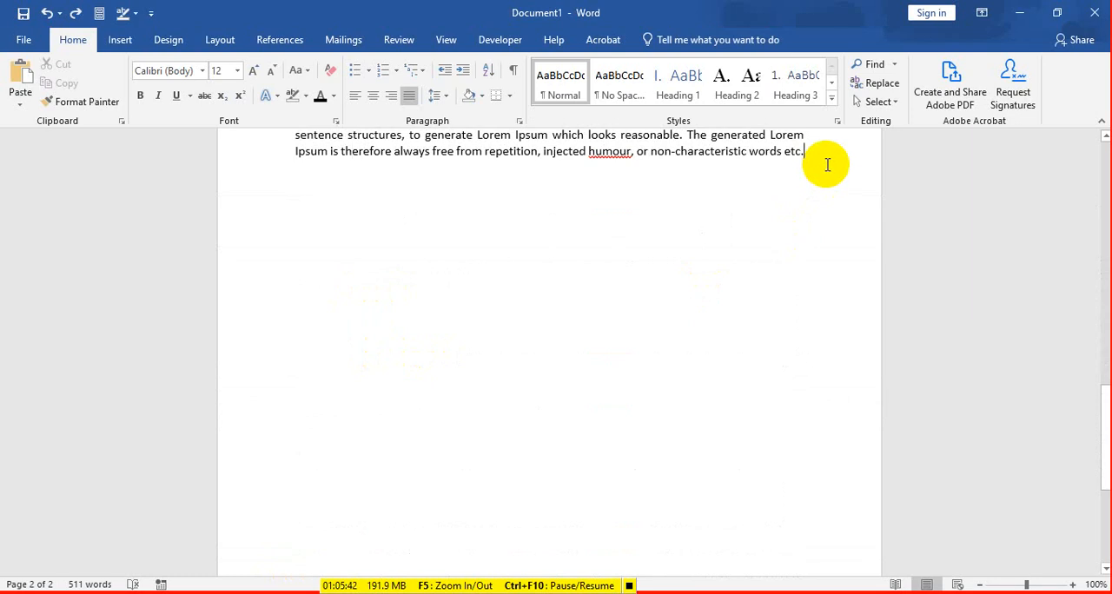
pyautogui.press('Return')
pyautogui.hotkey('ctrl', 'v')
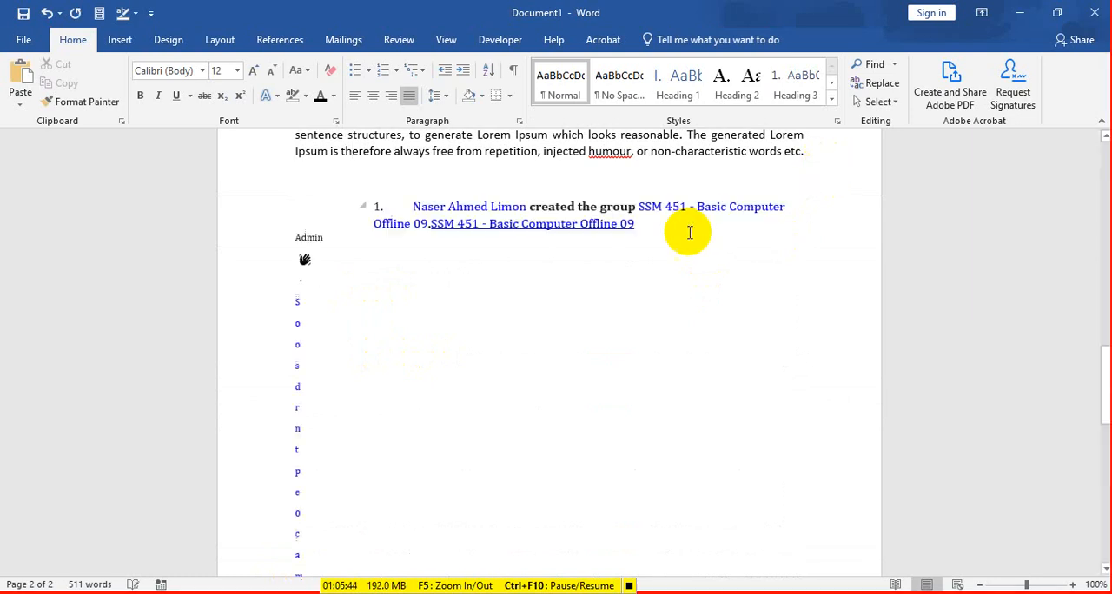
# Step: Check how the pasted Facebook text is laid out across the pages and undo the paste
pyautogui.scroll(10, 588, 281)
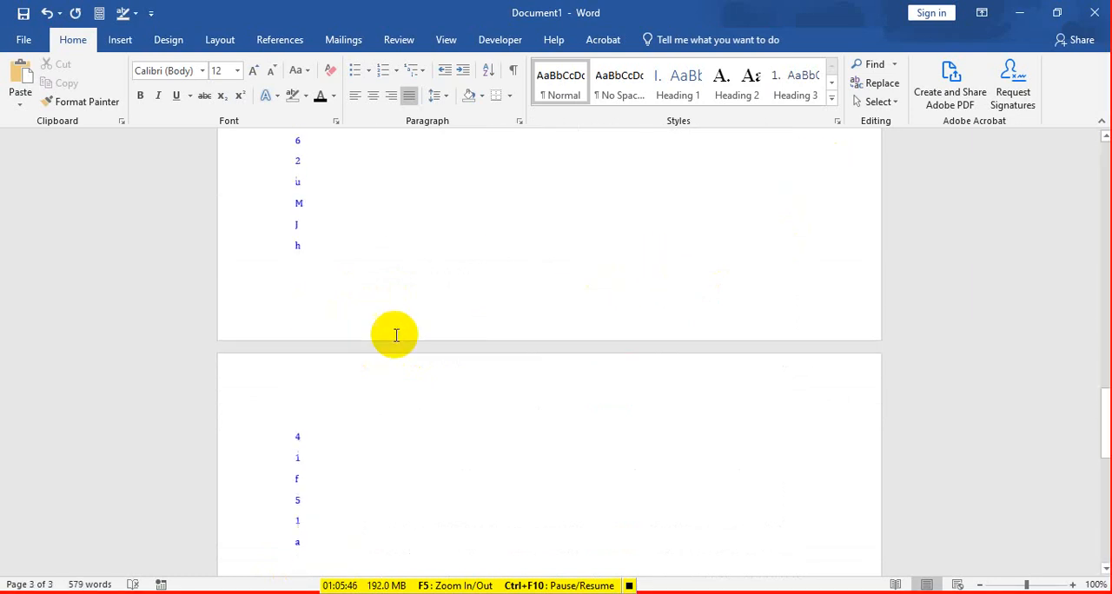
pyautogui.scroll(5, 430, 350)
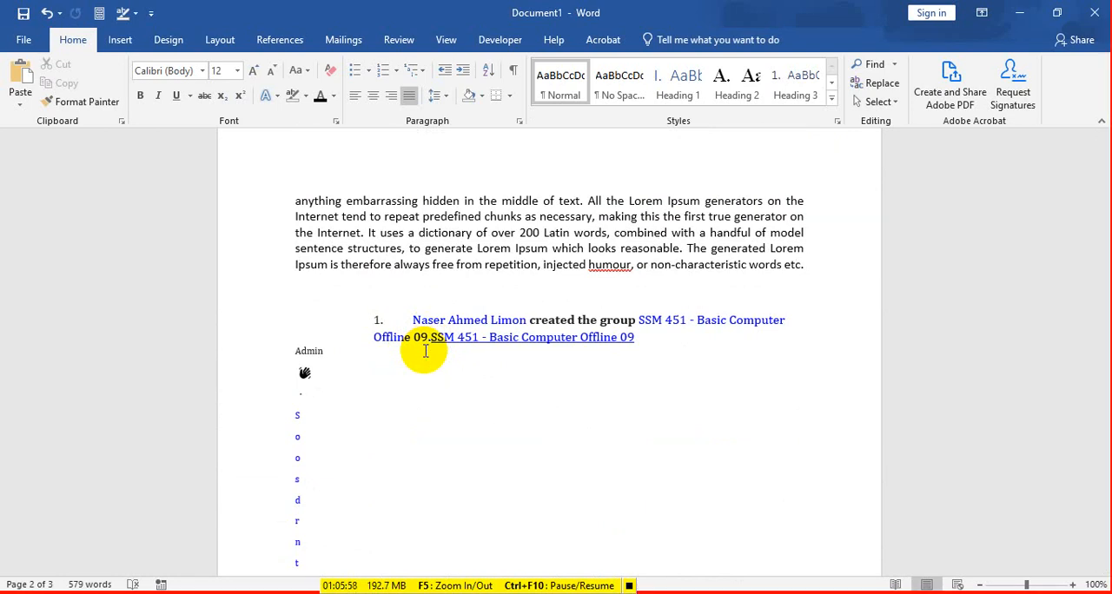
pyautogui.scroll(-6, 426, 350)
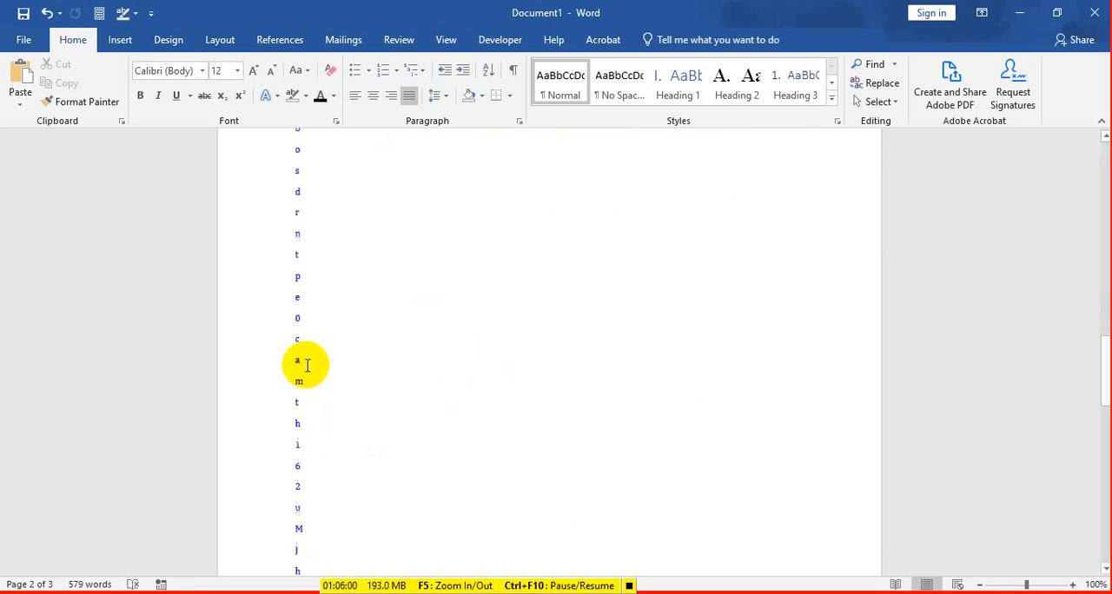
pyautogui.scroll(-8, 307, 365)
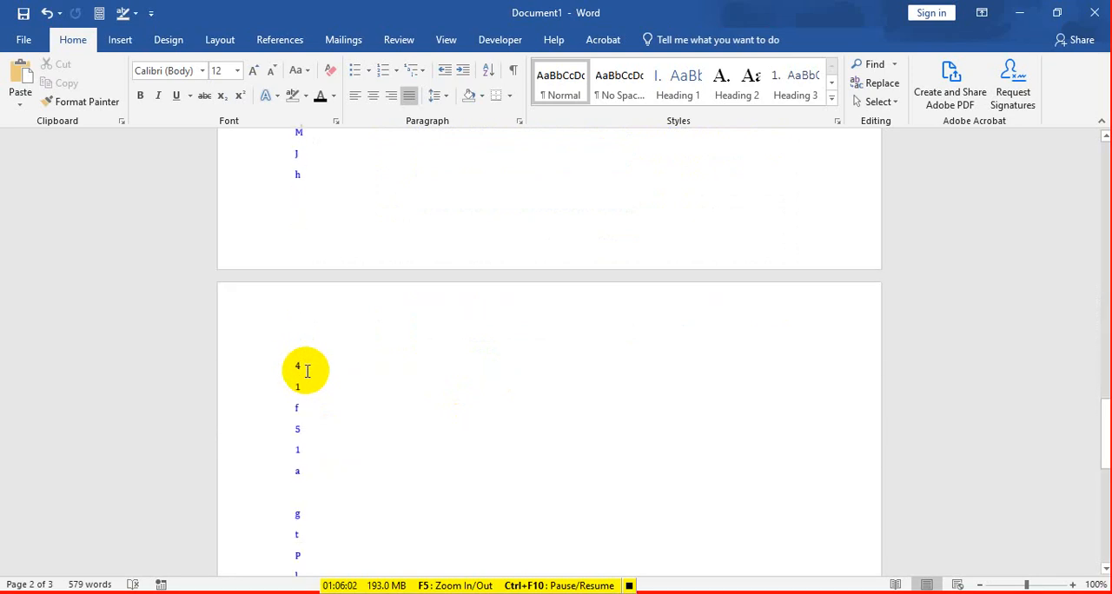
pyautogui.hotkey('ctrl', 'z')
pyautogui.scroll(8, 308, 372)
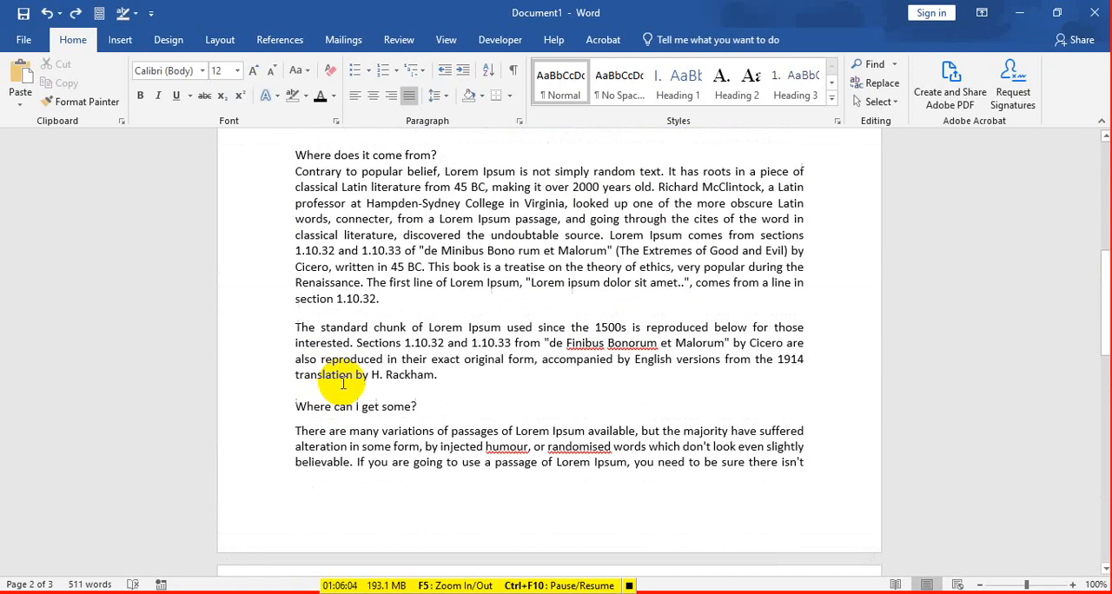
pyautogui.scroll(-6, 343, 383)
pyautogui.scroll(4, 347, 379)
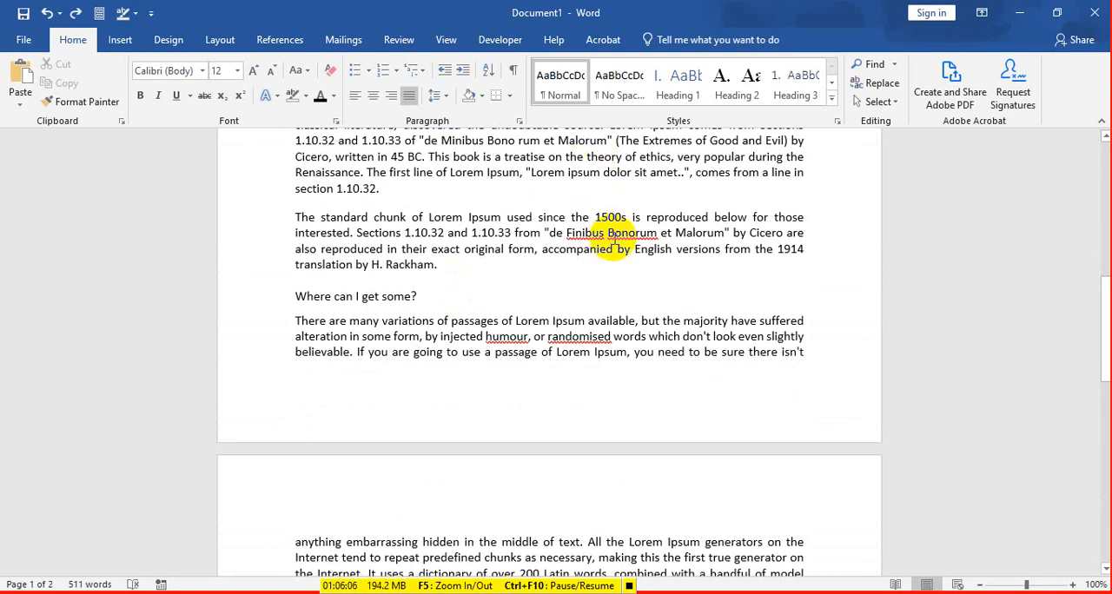
# Step: Go back to the document's beginning and point out the words "Lorem Ipsum" in the title heading
pyautogui.scroll(5, 608, 226)
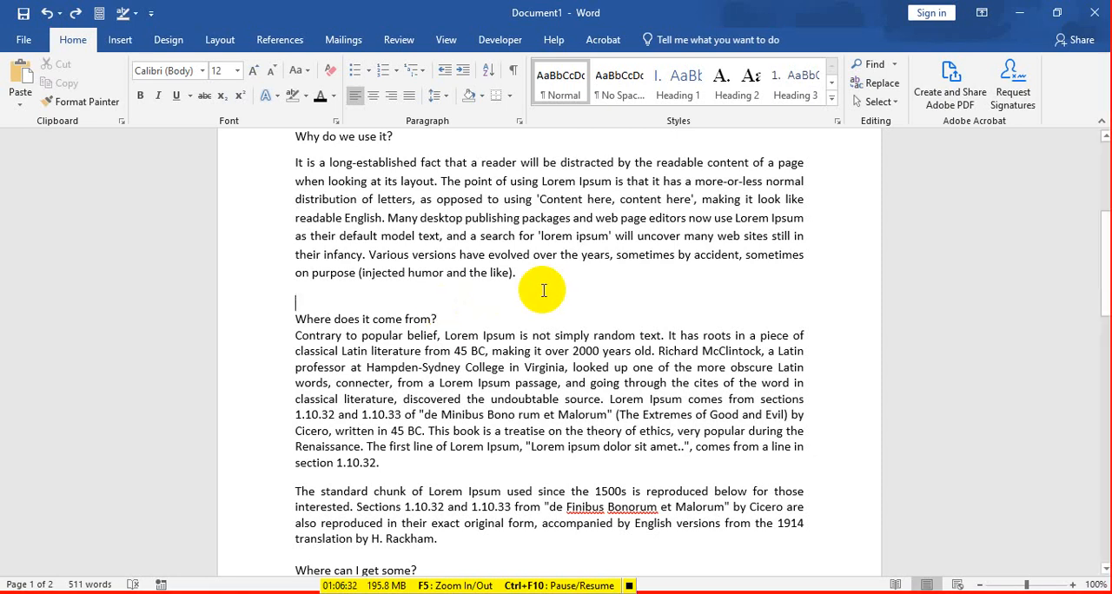
pyautogui.scroll(5, 556, 287)
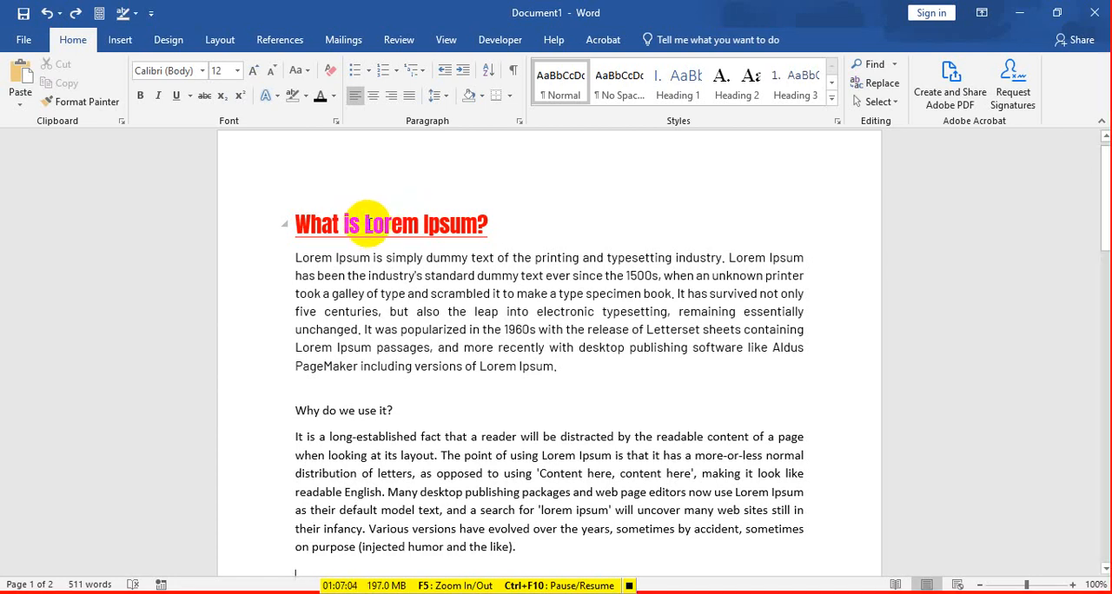
pyautogui.moveTo(364, 223); pyautogui.dragTo(474, 229)
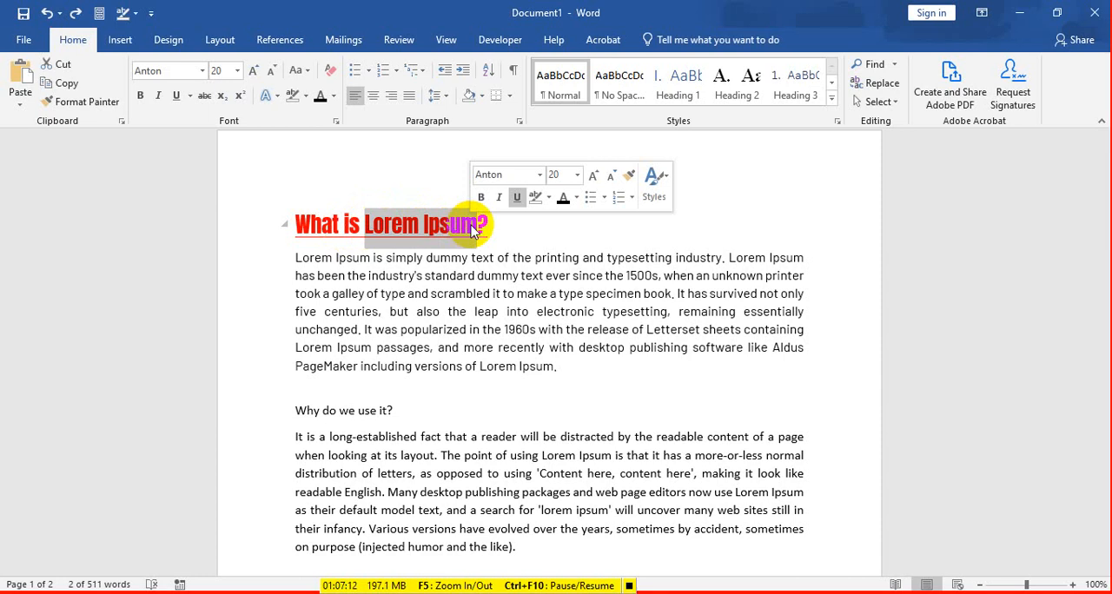
pyautogui.click(451, 276)
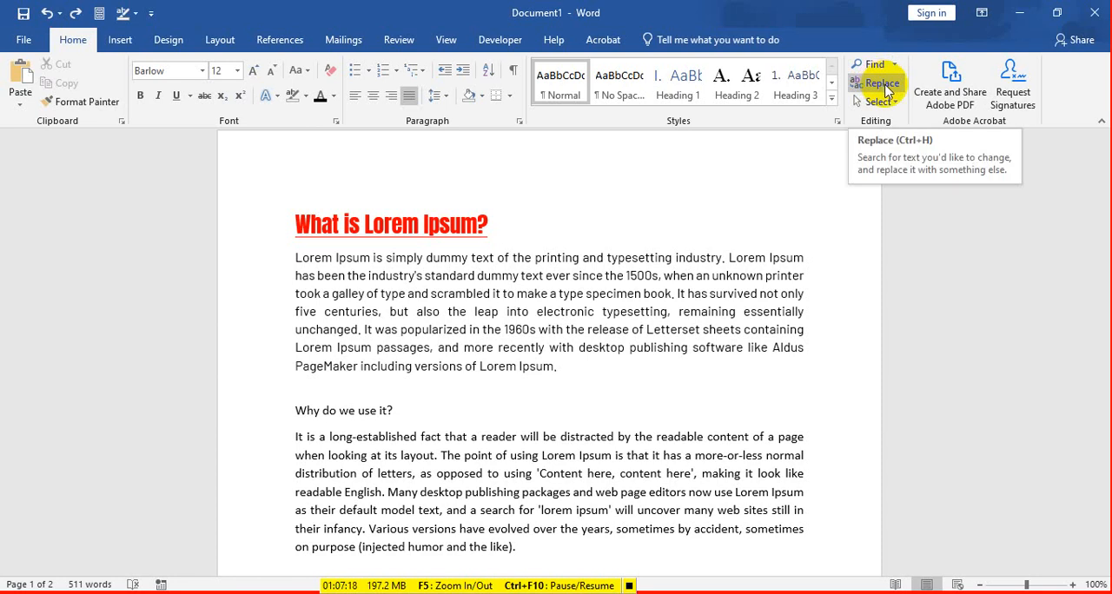
# Step: Open Find and Replace, look through its Find, Replace and Go To options, and close it
pyautogui.click(887, 90)
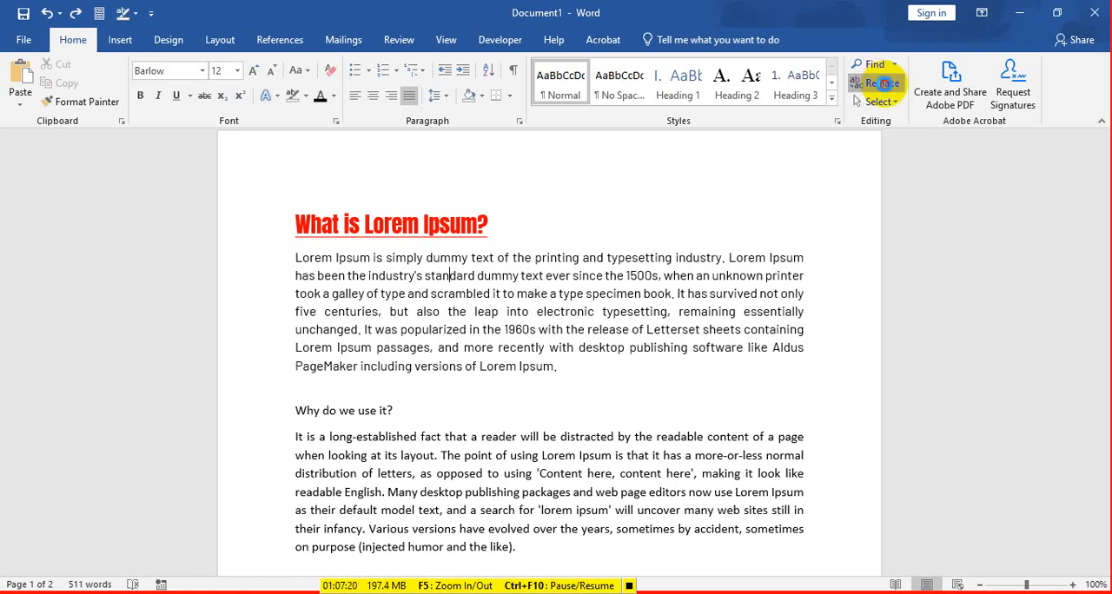
pyautogui.moveTo(686, 171); pyautogui.dragTo(491, 217)
pyautogui.press('BackSpace')
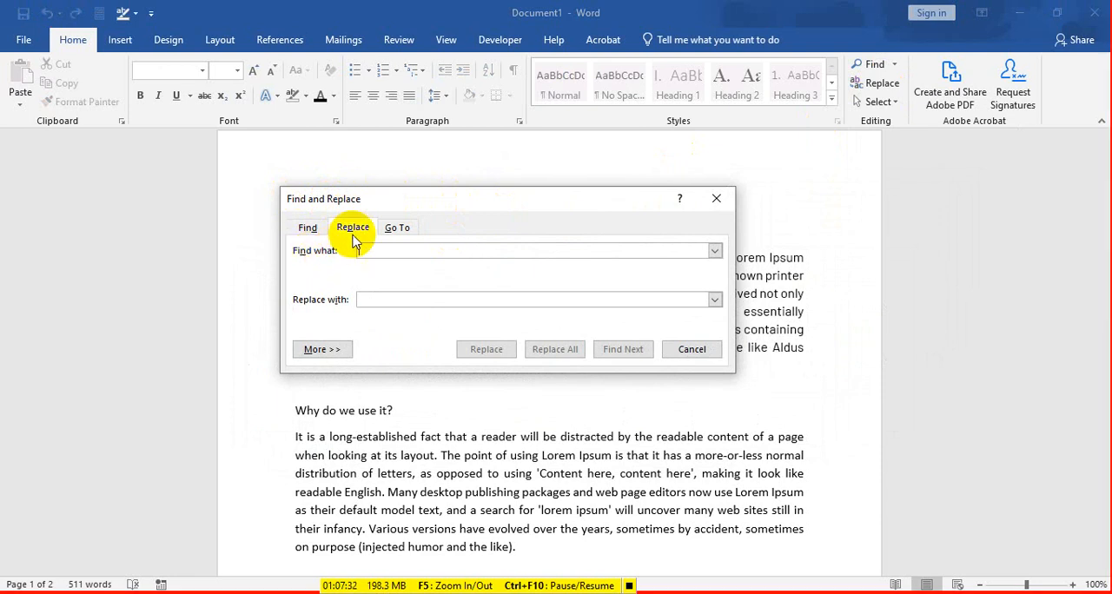
pyautogui.click(305, 230)
pyautogui.click(399, 228)
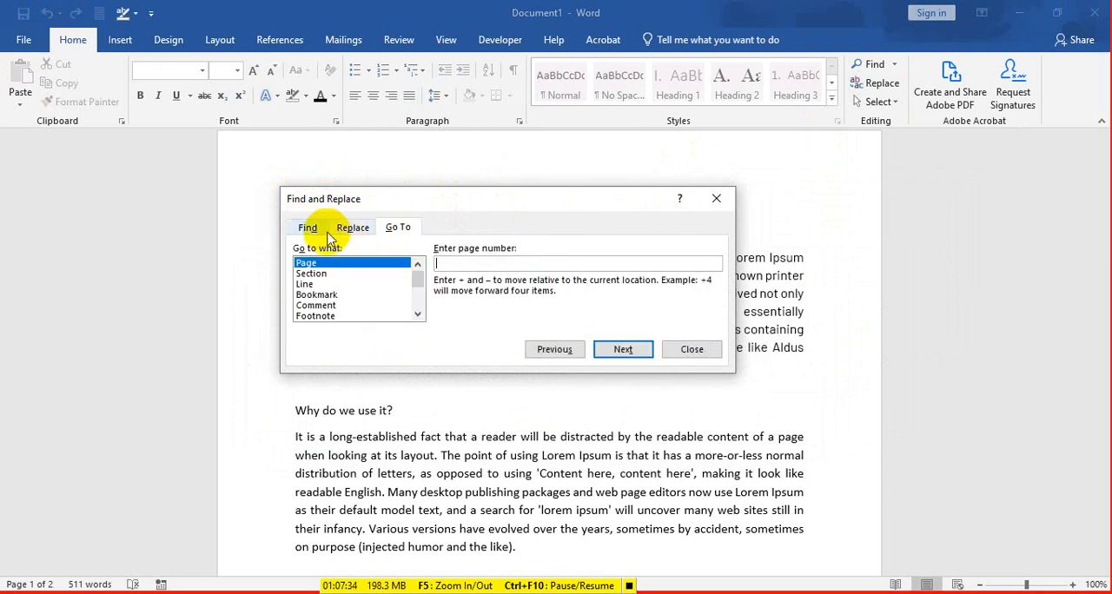
pyautogui.click(309, 229)
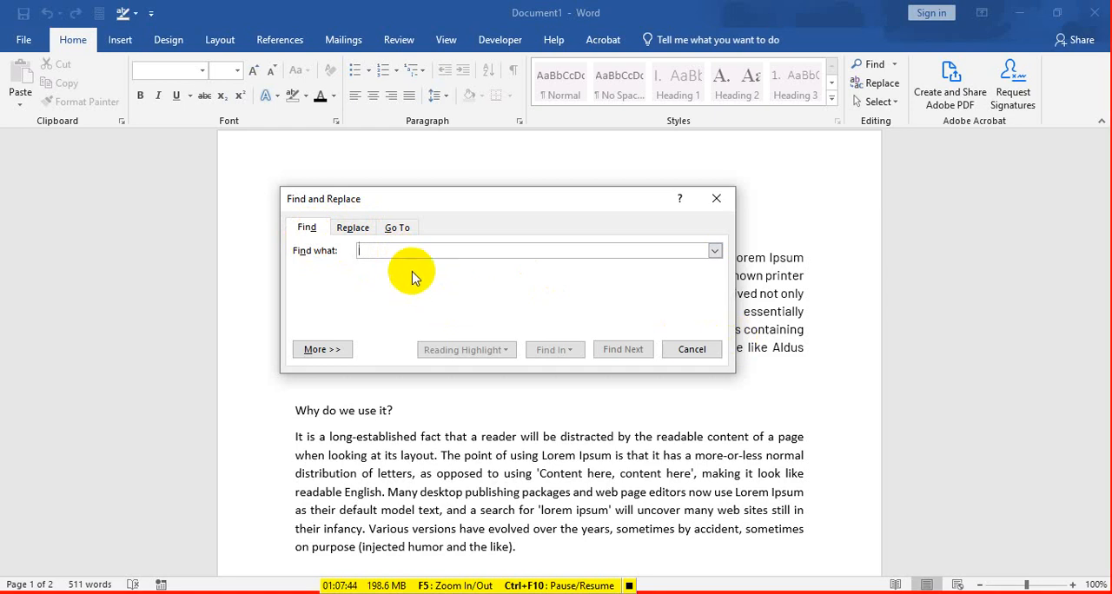
pyautogui.click(353, 231)
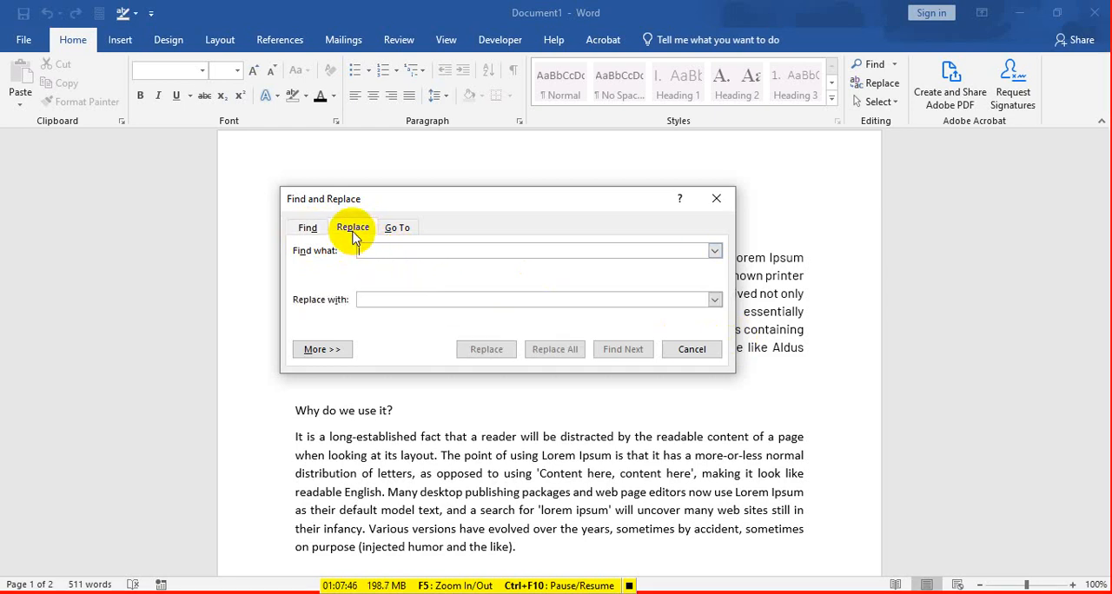
pyautogui.click(717, 199)
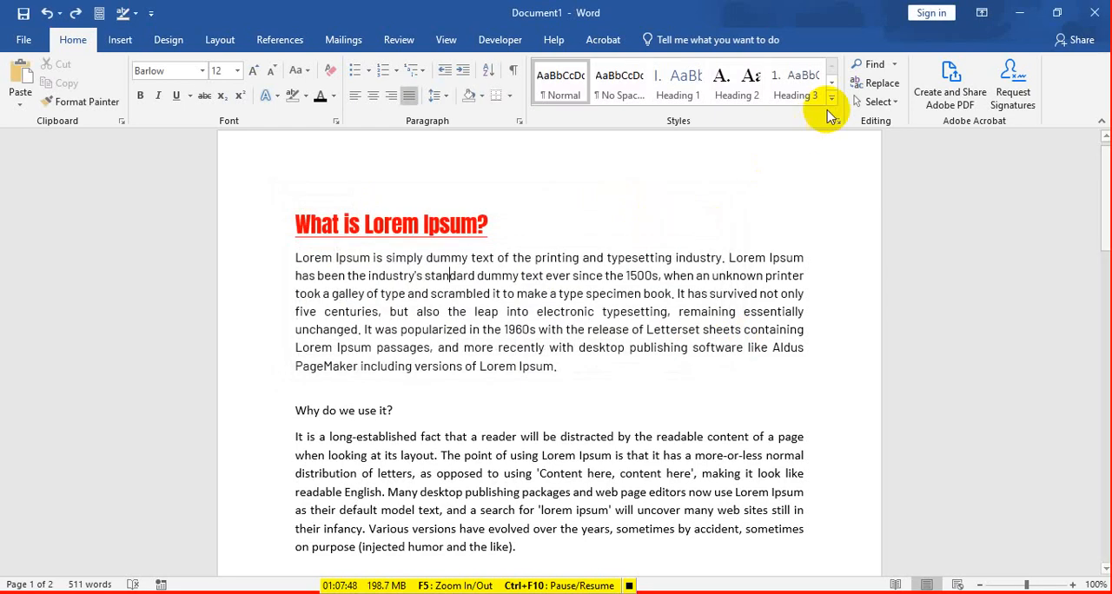
# Step: Set up a replacement that finds "Lorem Ipsum" and replaces it with "MS Word"
pyautogui.click(876, 82)
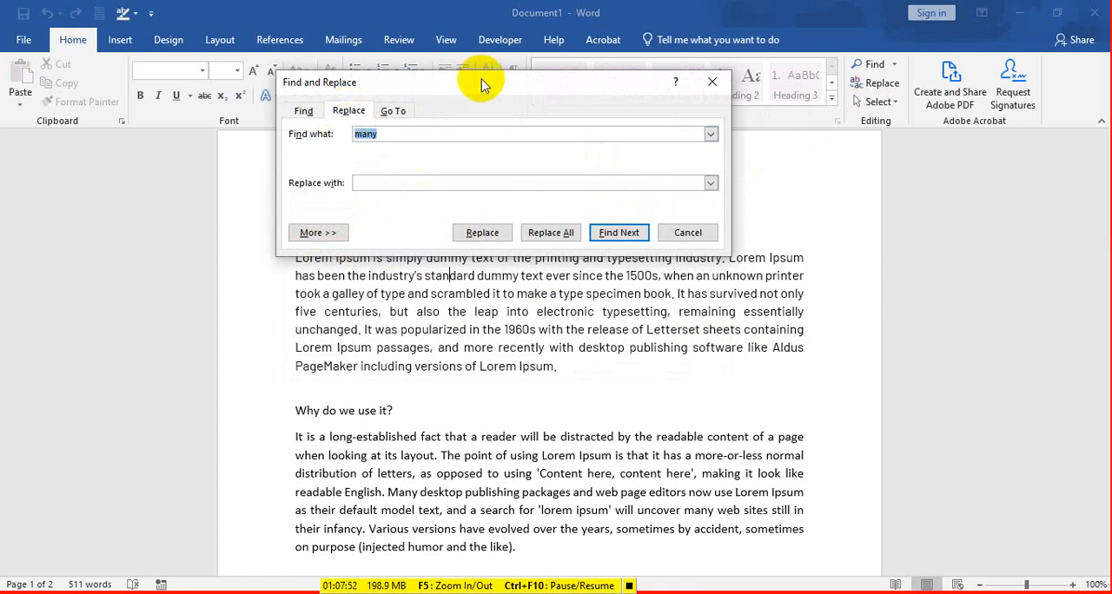
pyautogui.moveTo(482, 79); pyautogui.dragTo(438, 224)
pyautogui.press('BackSpace')
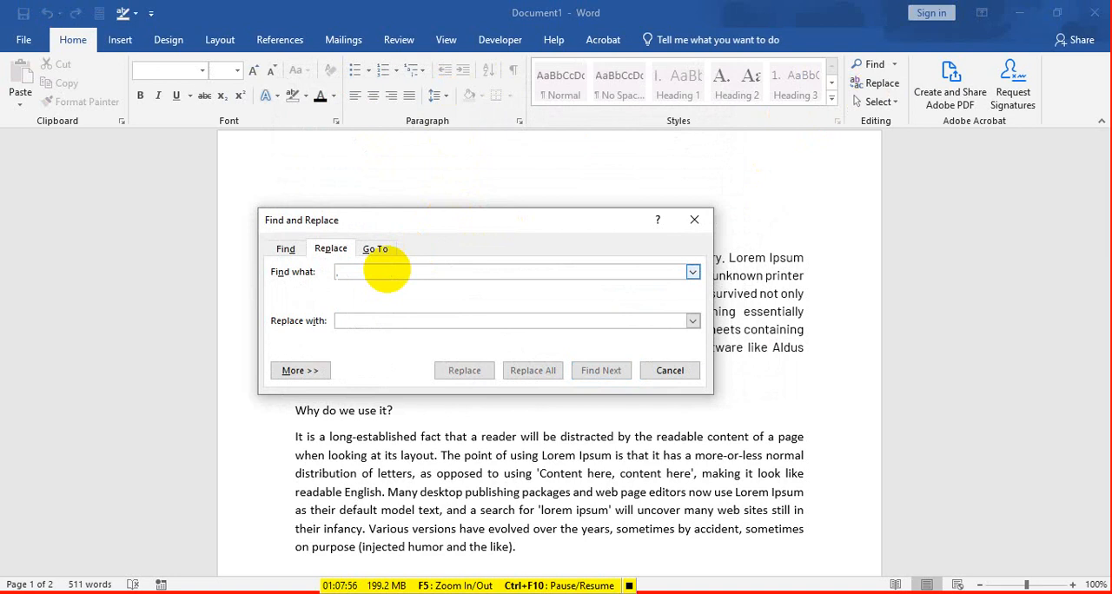
pyautogui.write('Lorem')
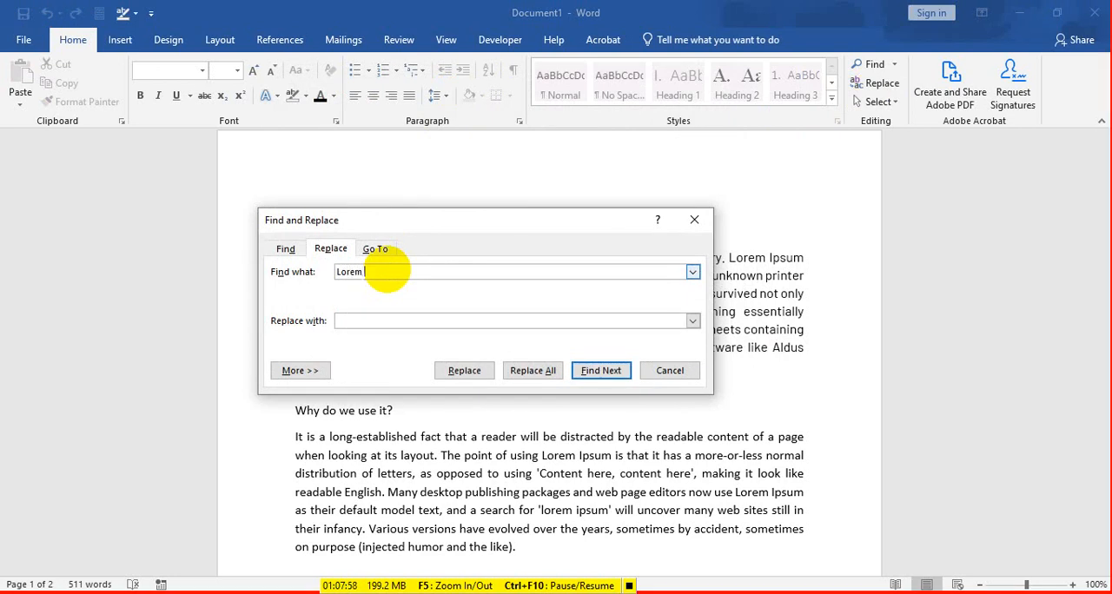
pyautogui.write(' Ipsum')
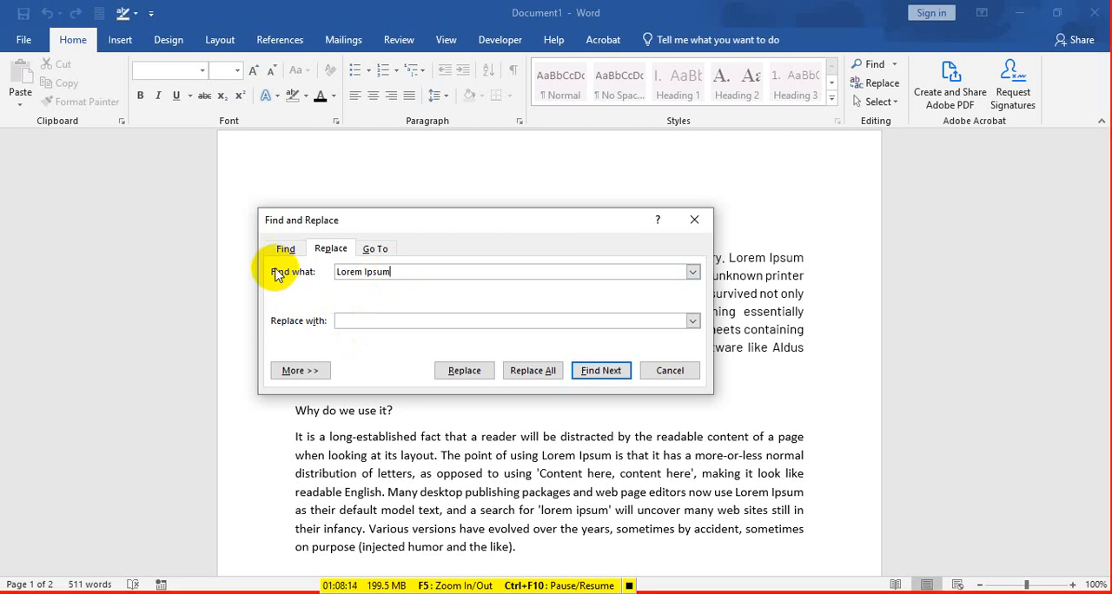
pyautogui.moveTo(395, 272); pyautogui.dragTo(335, 270)
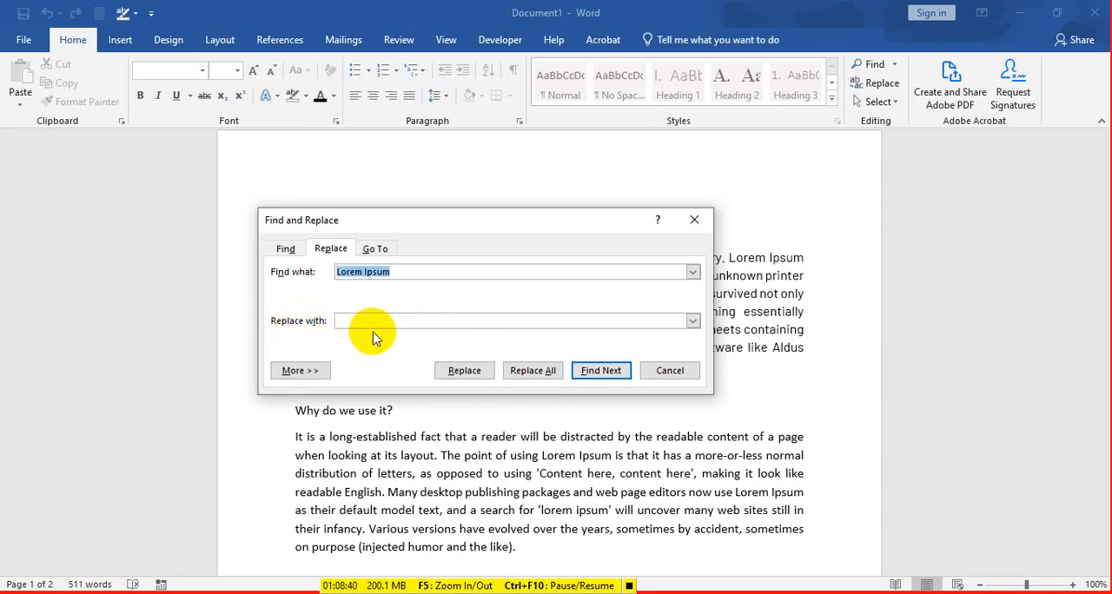
pyautogui.click(422, 323)
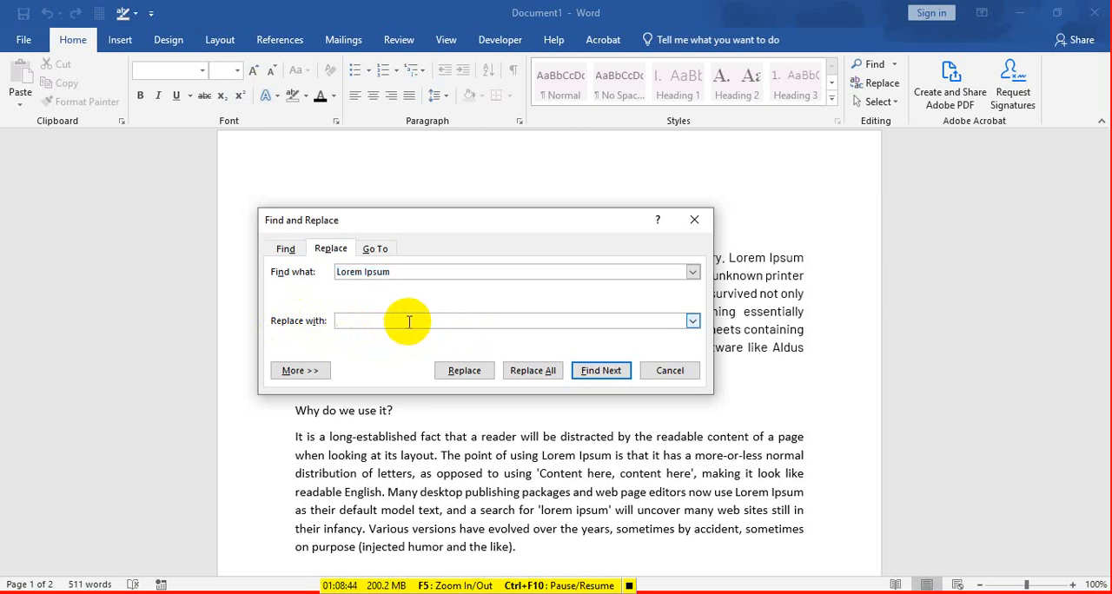
pyautogui.write('MS Word')
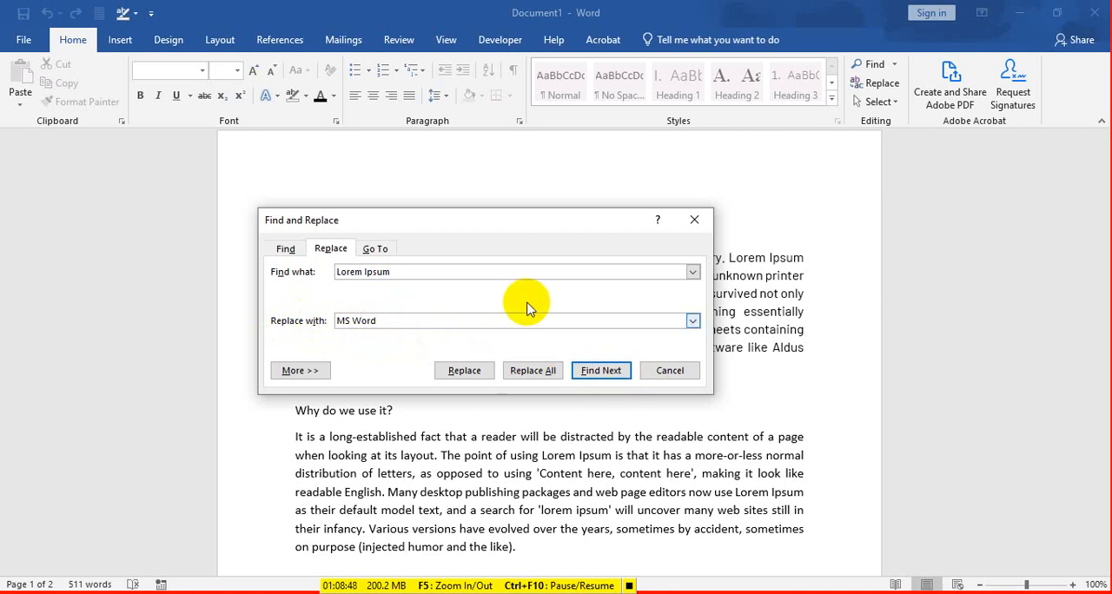
# Step: Find the next "Lorem Ipsum" in the first paragraph and replace that single occurrence with "MS Word"
pyautogui.moveTo(551, 221); pyautogui.dragTo(812, 179)
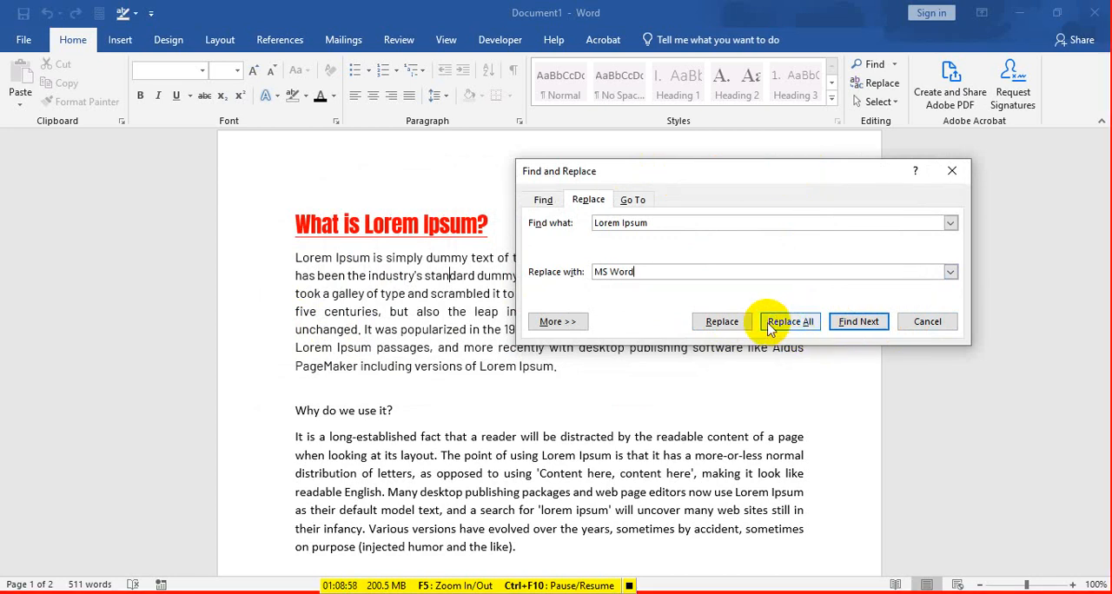
pyautogui.click(742, 323)
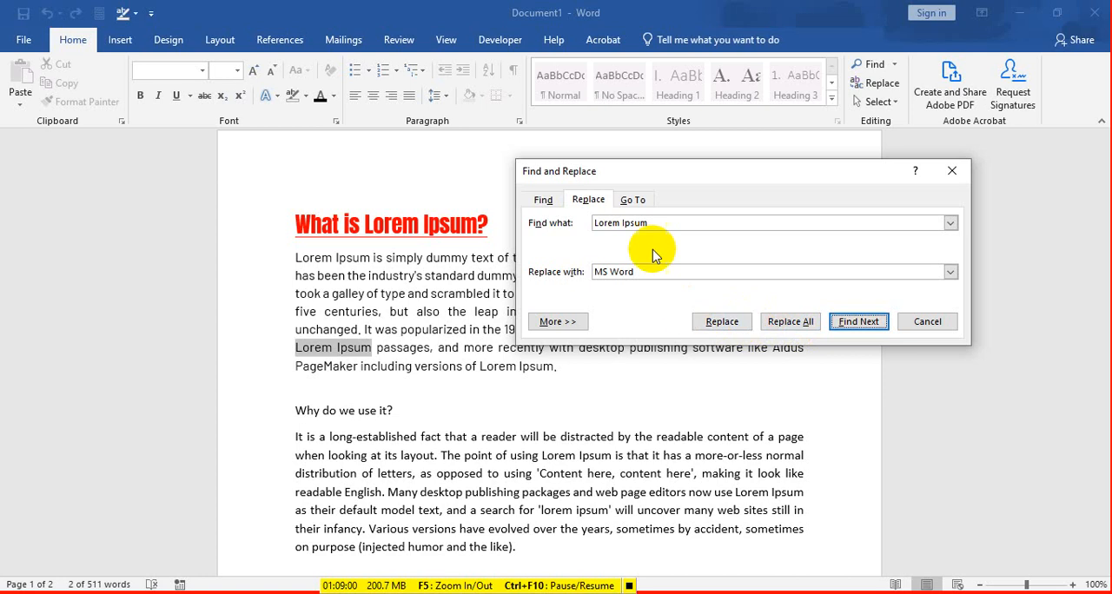
pyautogui.moveTo(668, 182); pyautogui.dragTo(685, 236)
pyautogui.click(737, 372)
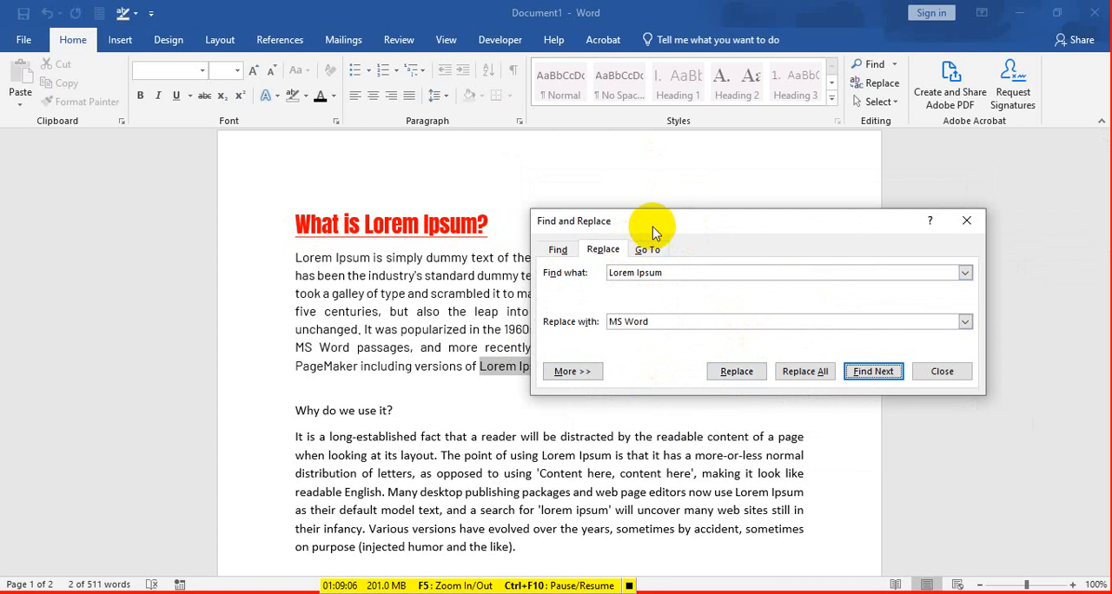
# Step: Replace all remaining occurrences of "Lorem Ipsum" with "MS Word", close Find and Replace, and return to the first paragraph
pyautogui.moveTo(653, 226); pyautogui.dragTo(586, 145)
pyautogui.click(722, 293)
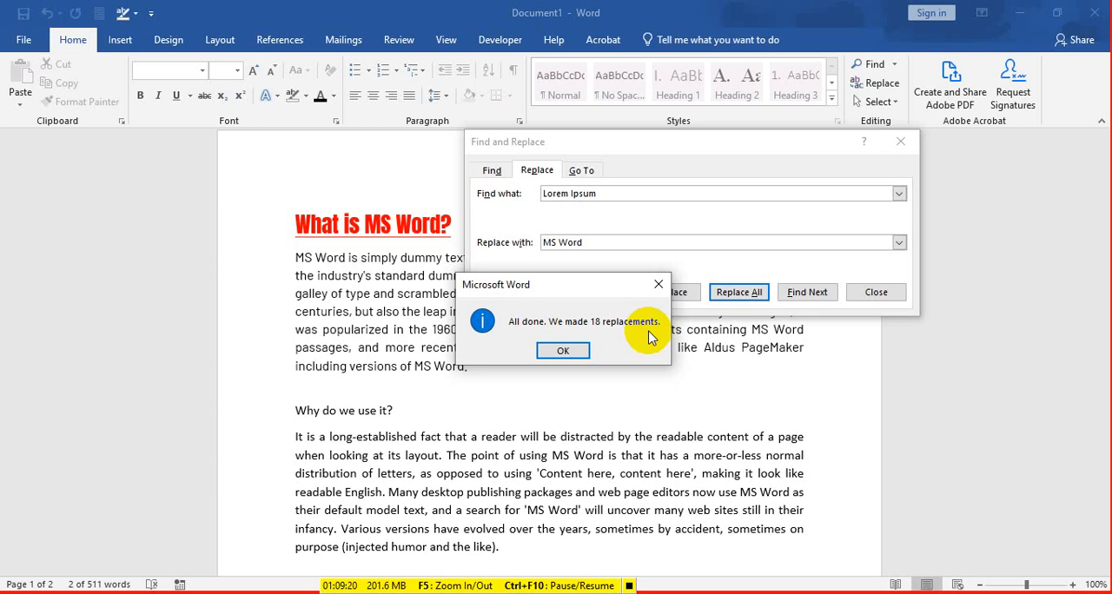
pyautogui.click(561, 351)
pyautogui.click(874, 294)
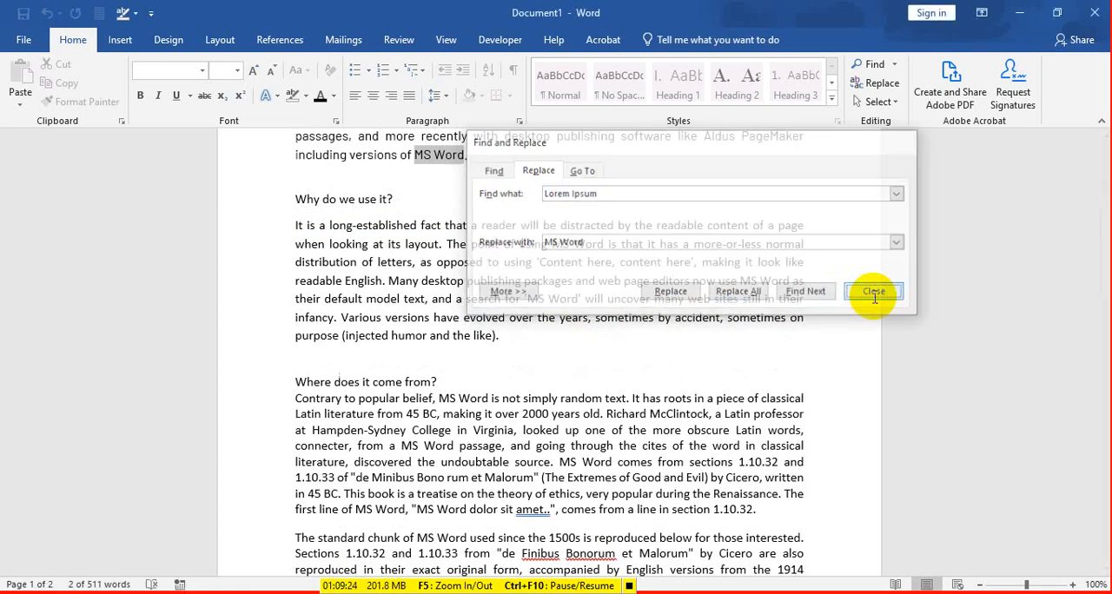
pyautogui.scroll(5, 487, 321)
pyautogui.click(516, 309)
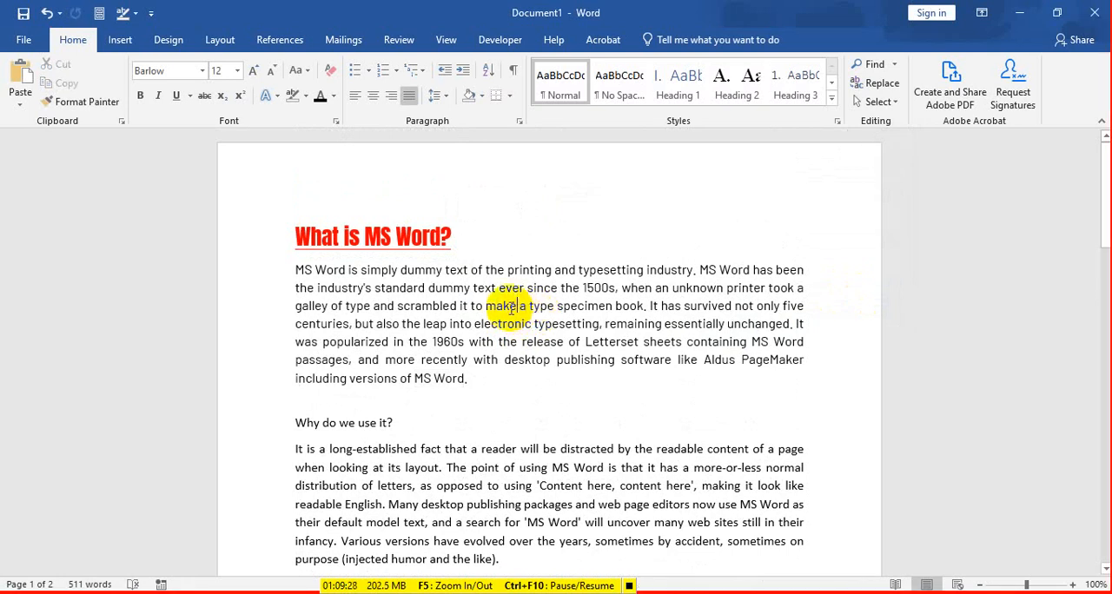
# Step: Select the whole paragraph under "Why do we use it?" and open the Replace dialog for it
pyautogui.scroll(-3, 513, 313)
pyautogui.scroll(-1, 512, 313)
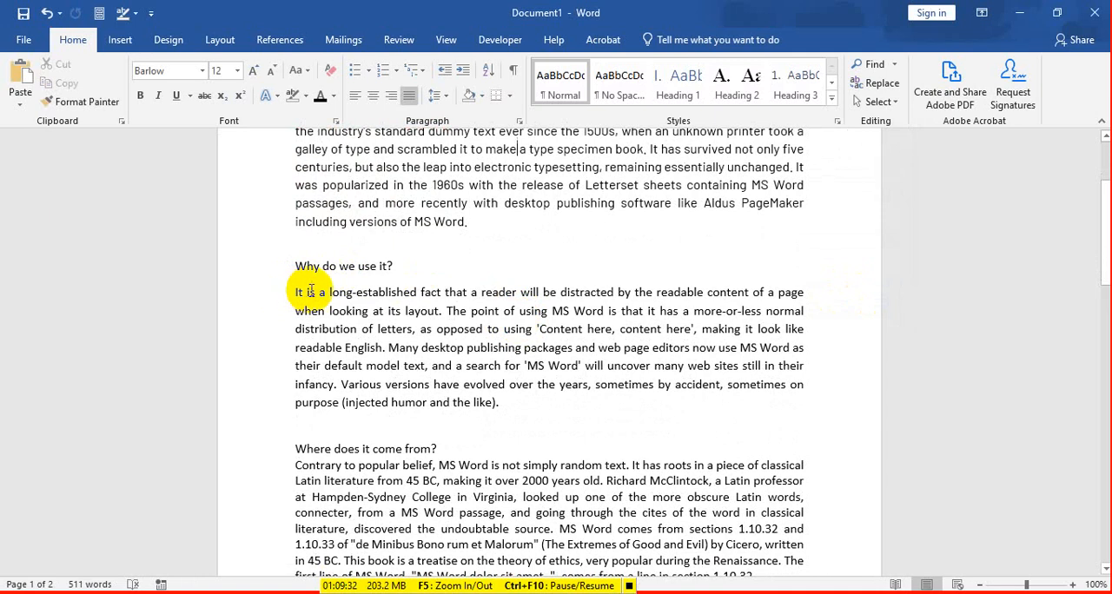
pyautogui.scroll(-2, 297, 281)
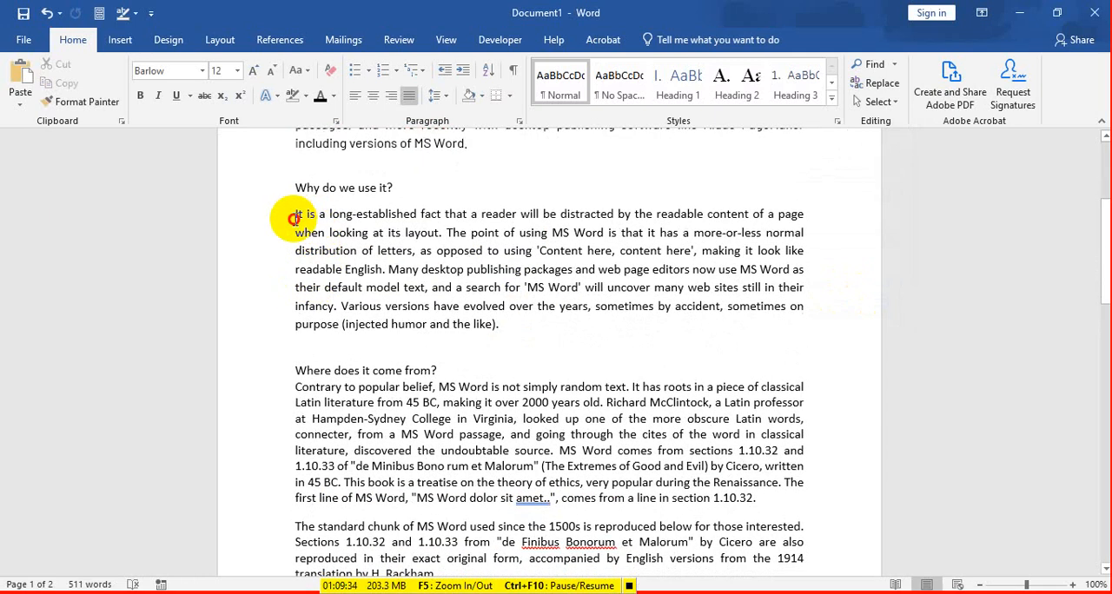
pyautogui.moveTo(295, 218); pyautogui.dragTo(500, 324)
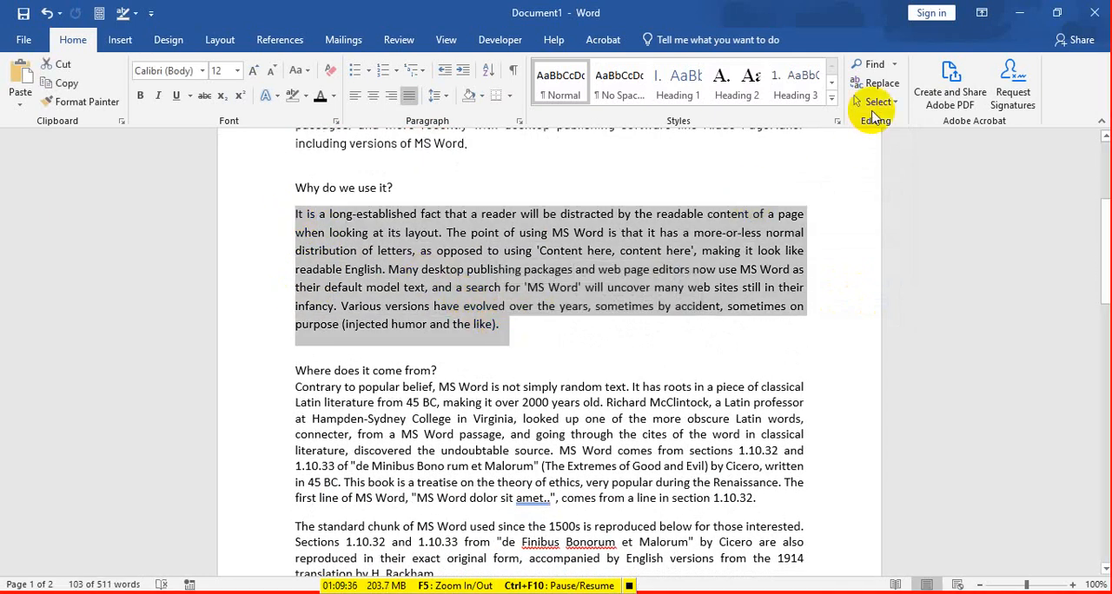
pyautogui.click(878, 83)
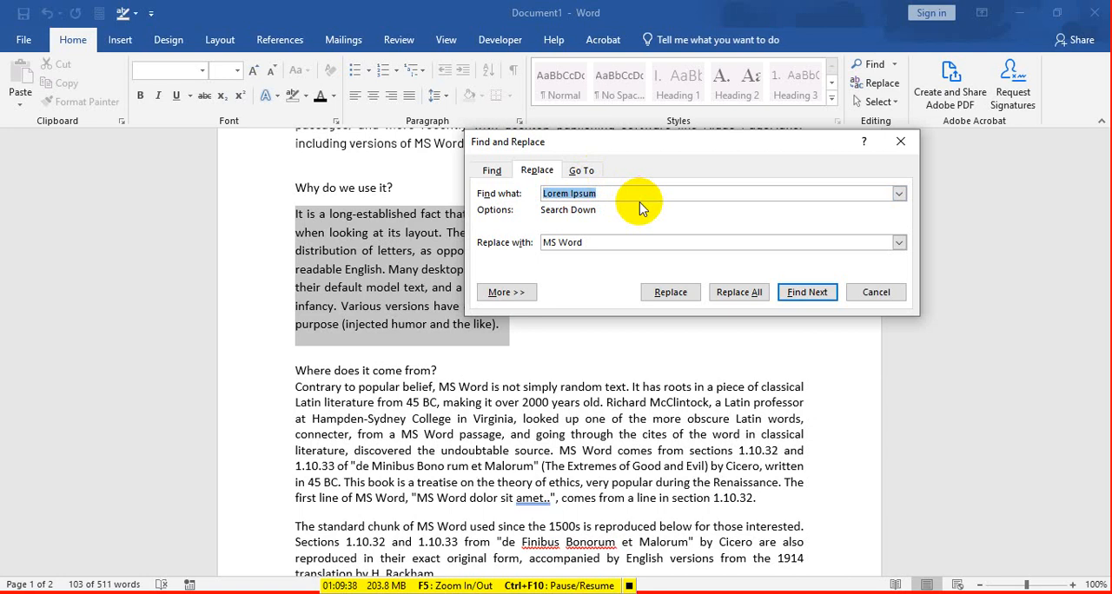
pyautogui.write('MS Word')
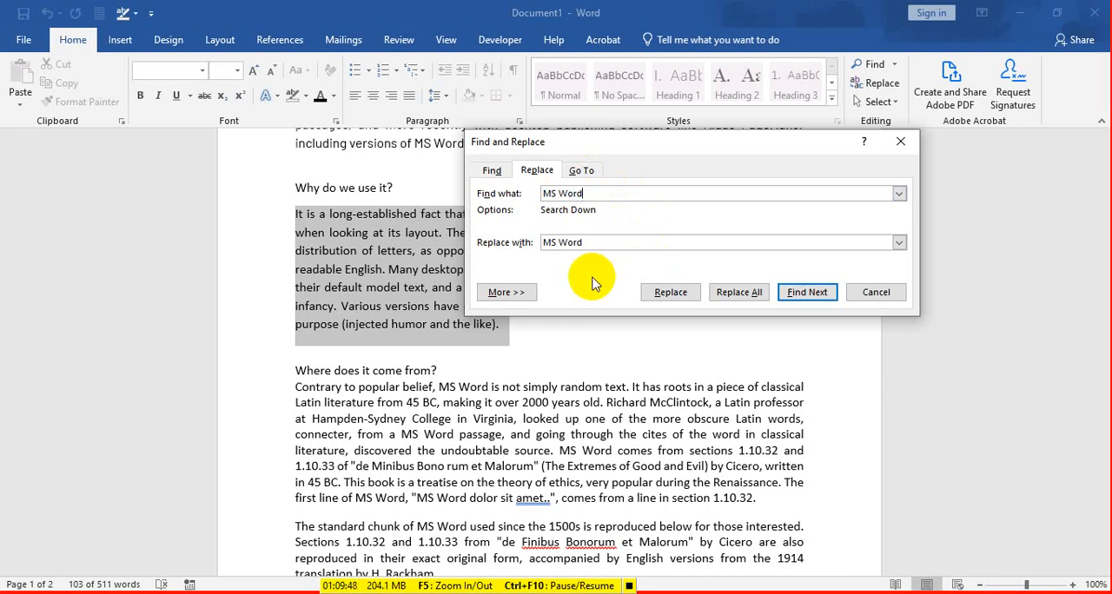
pyautogui.click(527, 243)
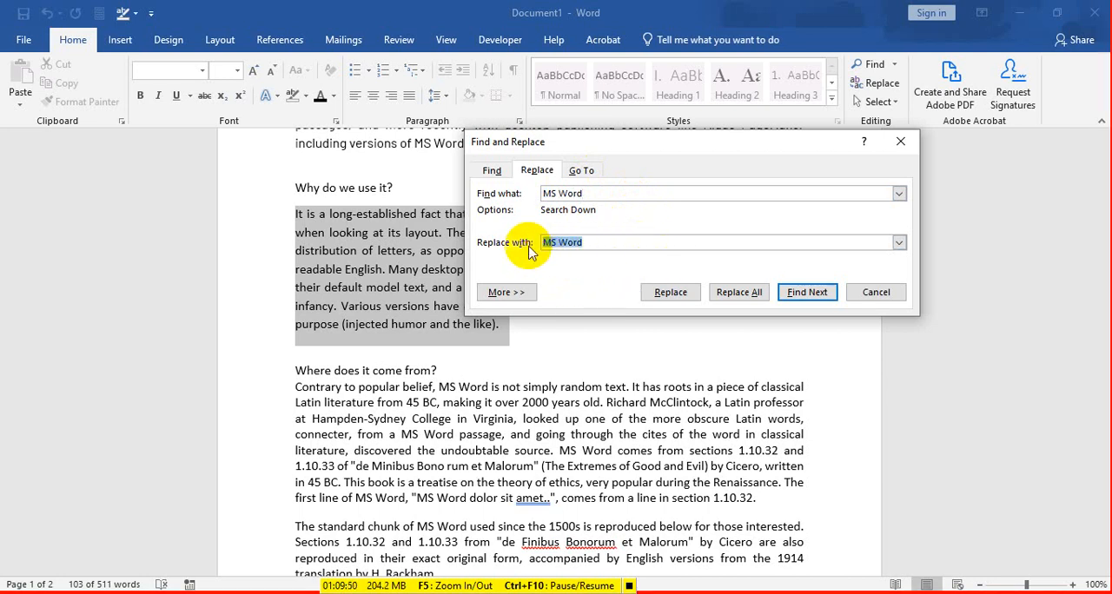
pyautogui.write('Lorem')
pyautogui.moveTo(576, 192); pyautogui.dragTo(526, 191)
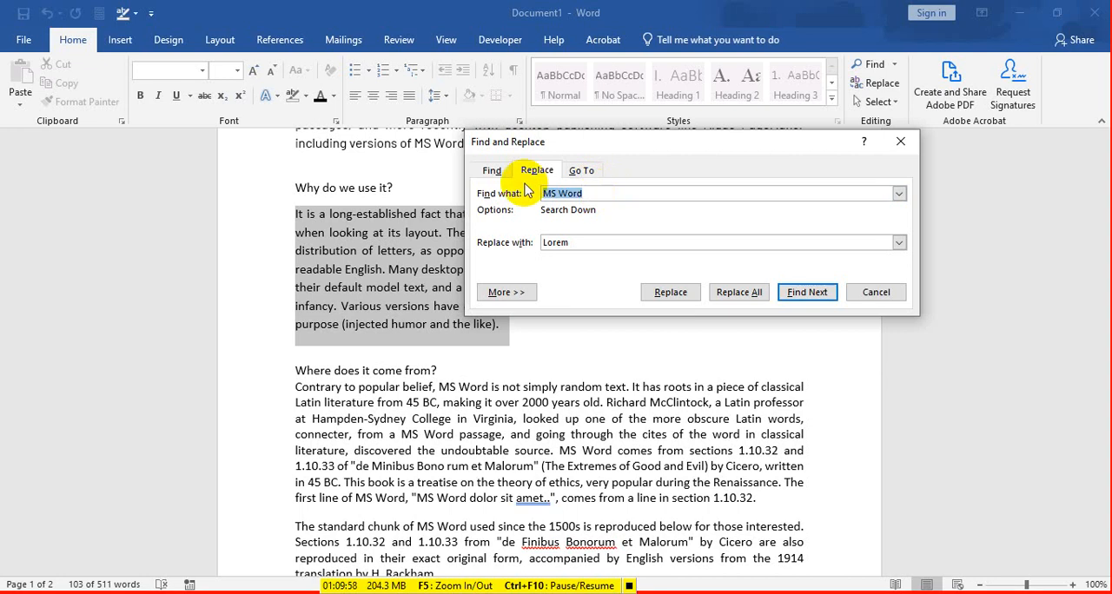
pyautogui.press('BackSpace')
pyautogui.moveTo(596, 242); pyautogui.dragTo(507, 244)
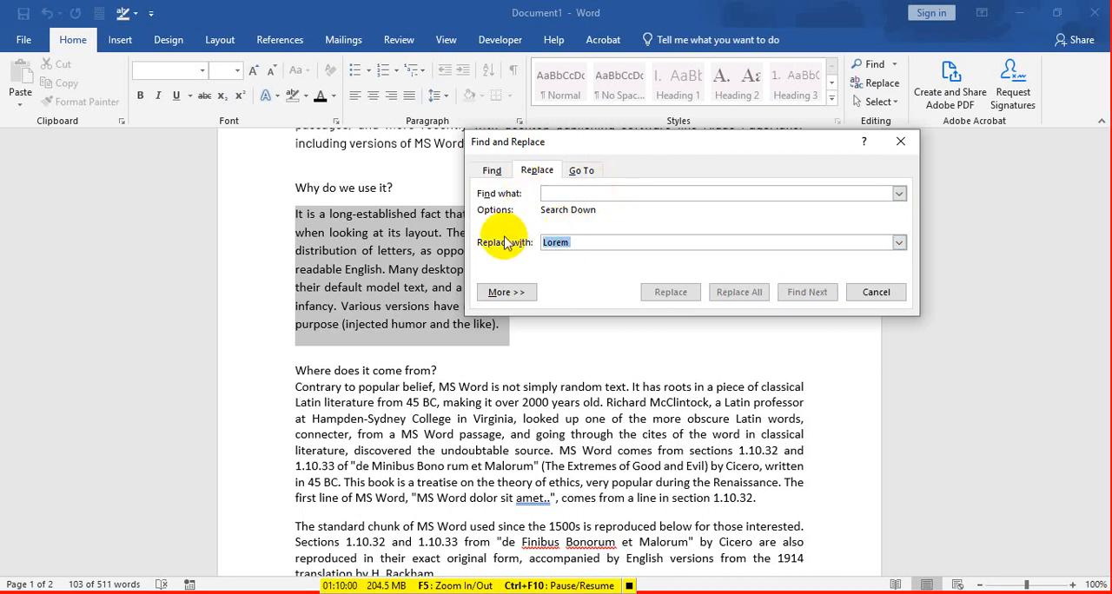
pyautogui.press('BackSpace')
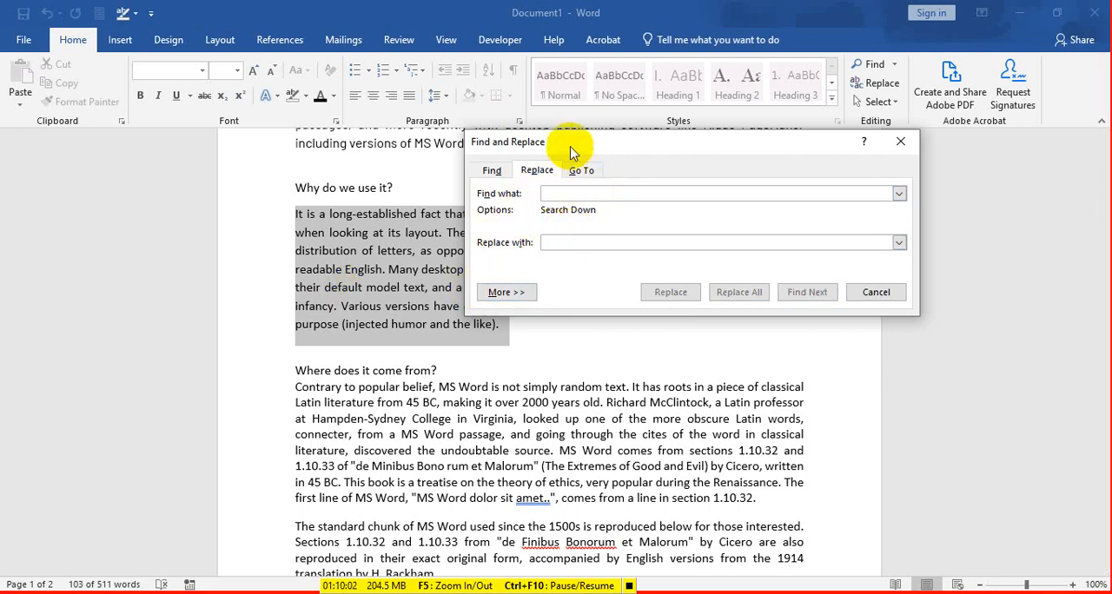
# Step: Set up a replacement for the selected paragraph that finds "It" and replaces it with "That"
pyautogui.moveTo(571, 153)
pyautogui.mouseDown()
pyautogui.moveTo(752, 224)
pyautogui.moveTo(651, 388)
pyautogui.moveTo(454, 301)
pyautogui.moveTo(480, 280)
pyautogui.moveTo(488, 287)
pyautogui.moveTo(486, 259)
pyautogui.moveTo(506, 249)
pyautogui.moveTo(540, 287)
pyautogui.moveTo(586, 158)
pyautogui.mouseUp()
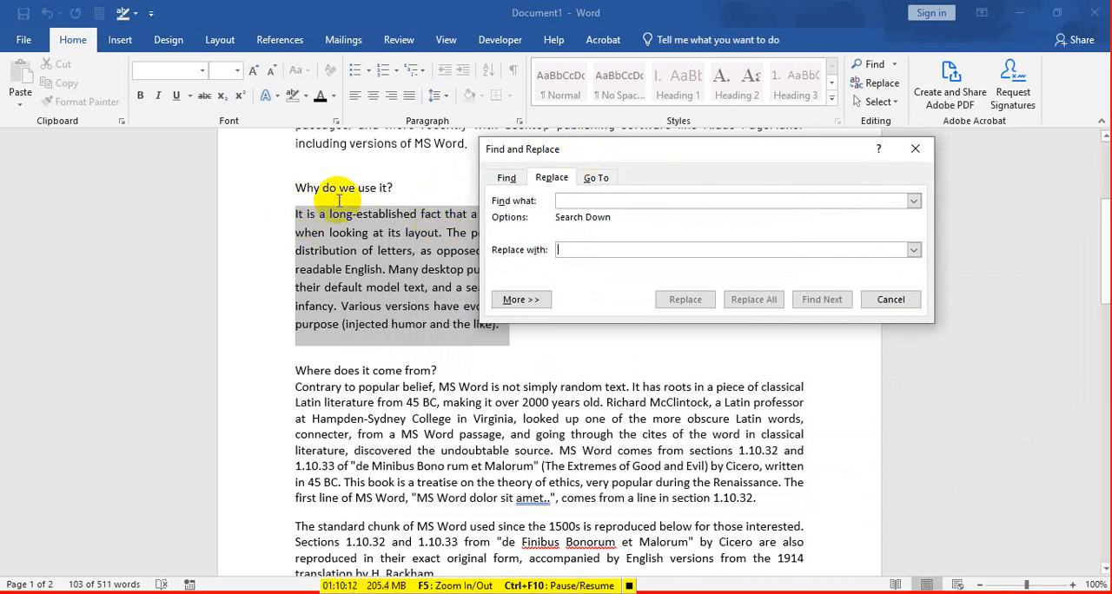
pyautogui.moveTo(565, 154); pyautogui.dragTo(537, 161)
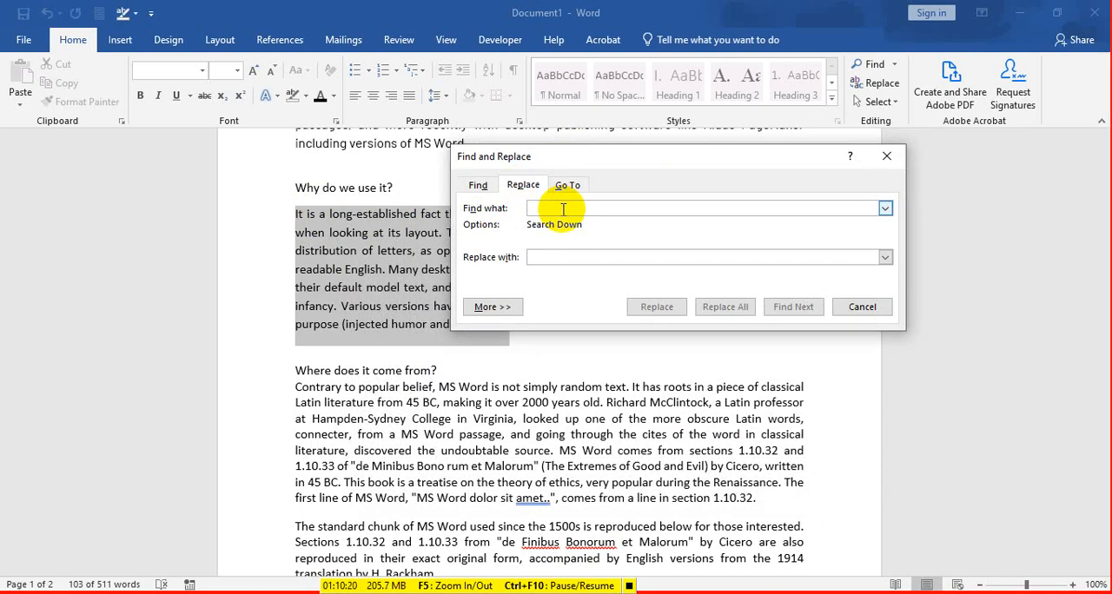
pyautogui.write('(')
pyautogui.click(582, 262)
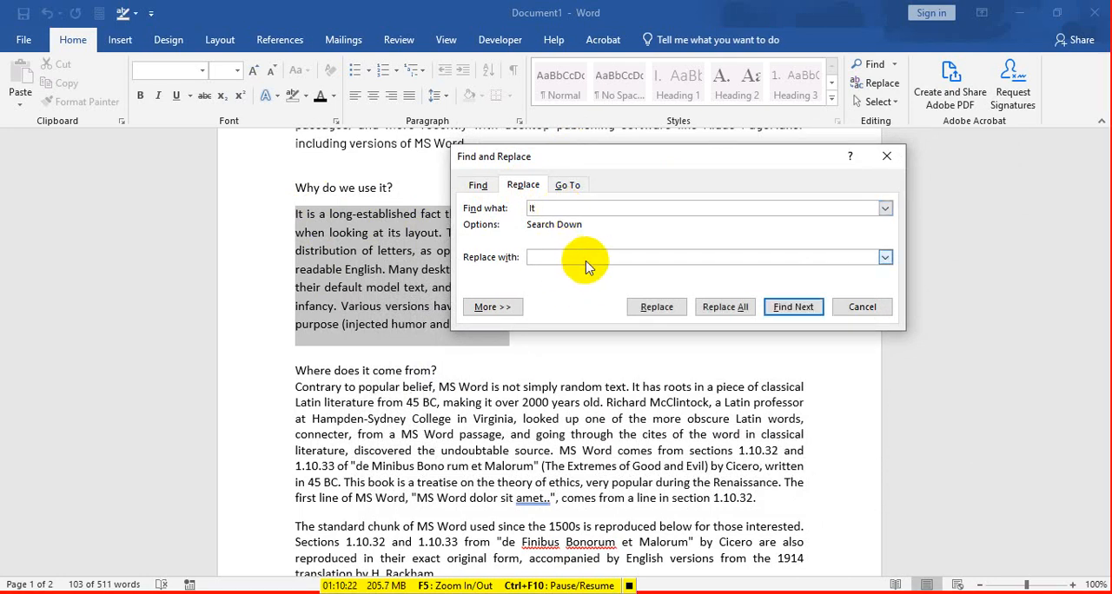
pyautogui.write('That')
# Step: Replace all occurrences of "It" within the selection only, decline searching the rest of the document, and close Find and Replace
pyautogui.click(726, 307)
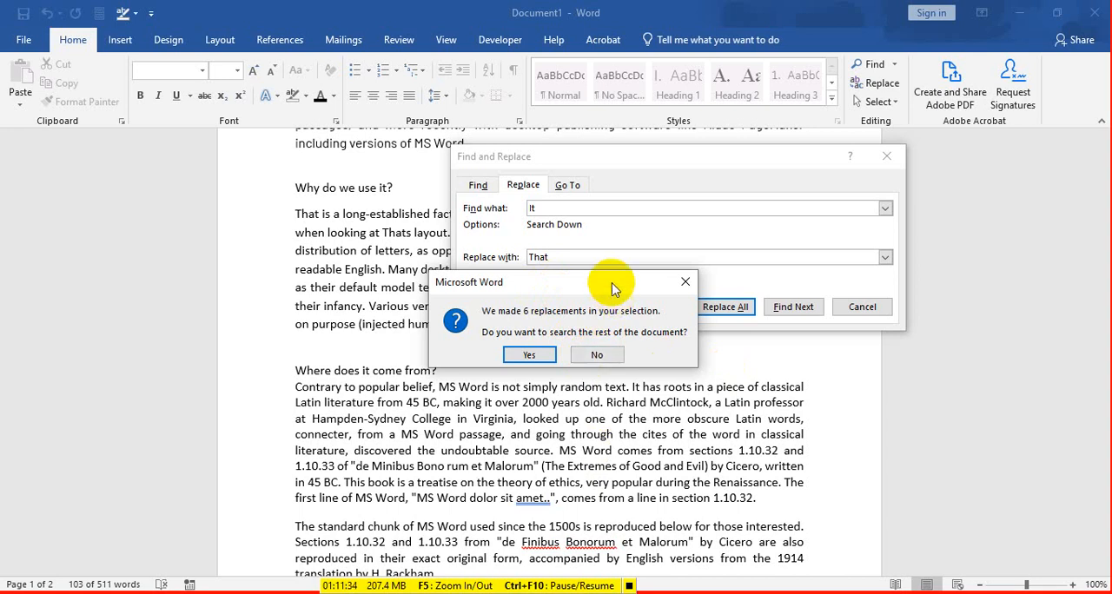
pyautogui.click(597, 355)
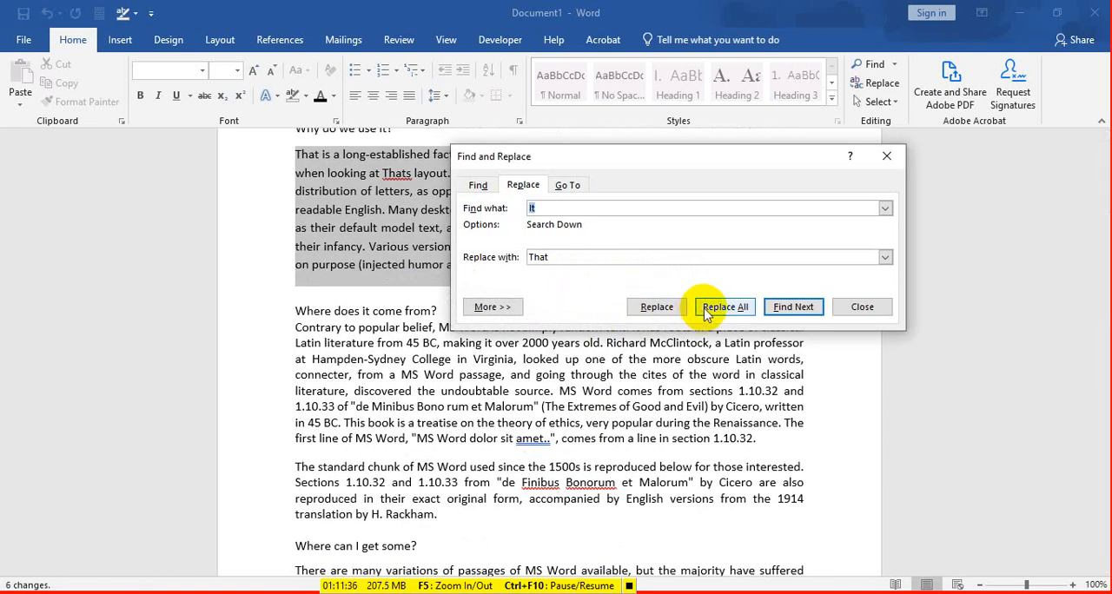
pyautogui.moveTo(805, 154); pyautogui.dragTo(767, 186)
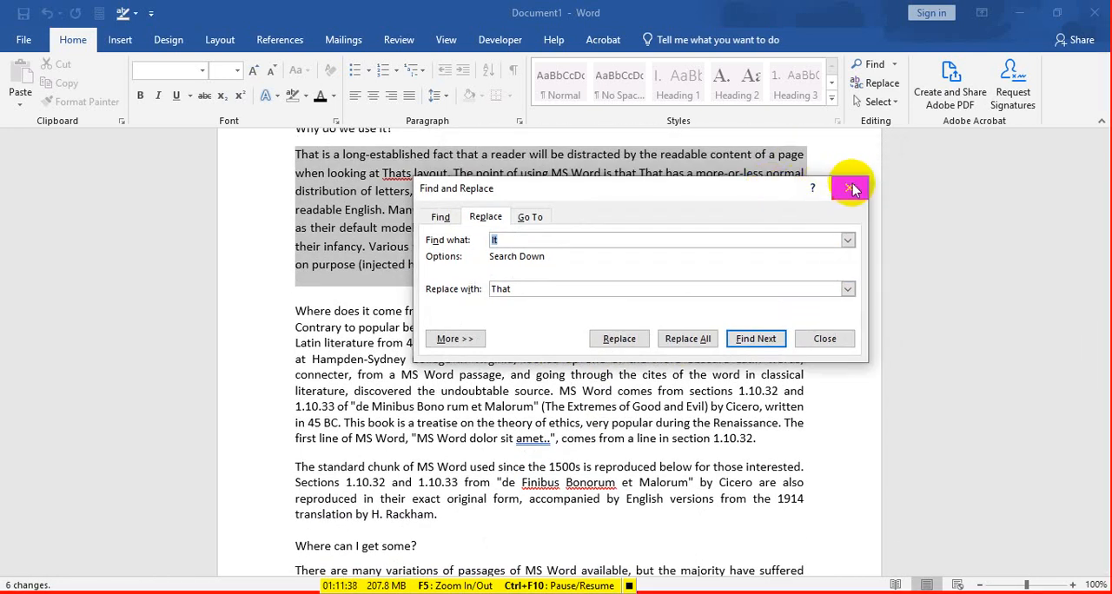
pyautogui.click(853, 191)
# Step: Compare the paragraph under "Why do we use it?" with the word "it" in the heading "Where does it come from?"
pyautogui.scroll(1, 448, 342)
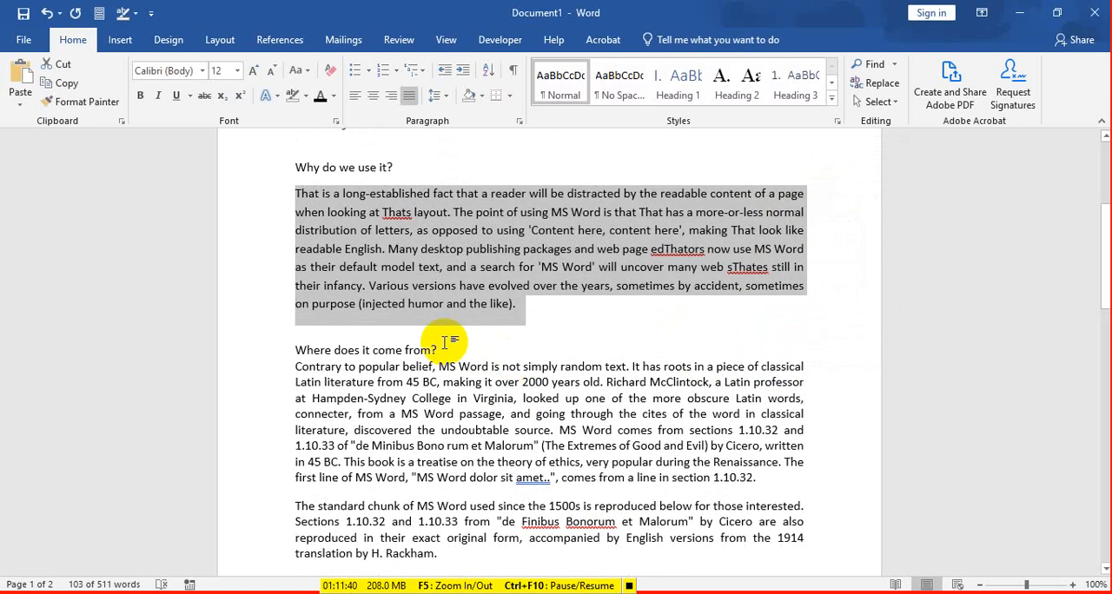
pyautogui.click(366, 350)
pyautogui.doubleClick(366, 351)
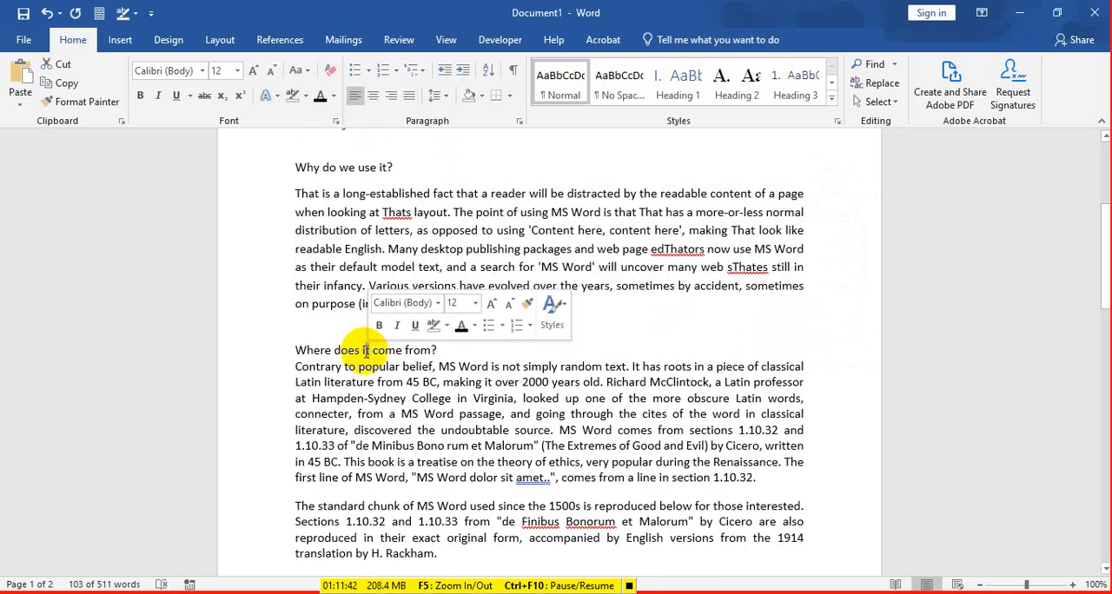
pyautogui.doubleClick(368, 346)
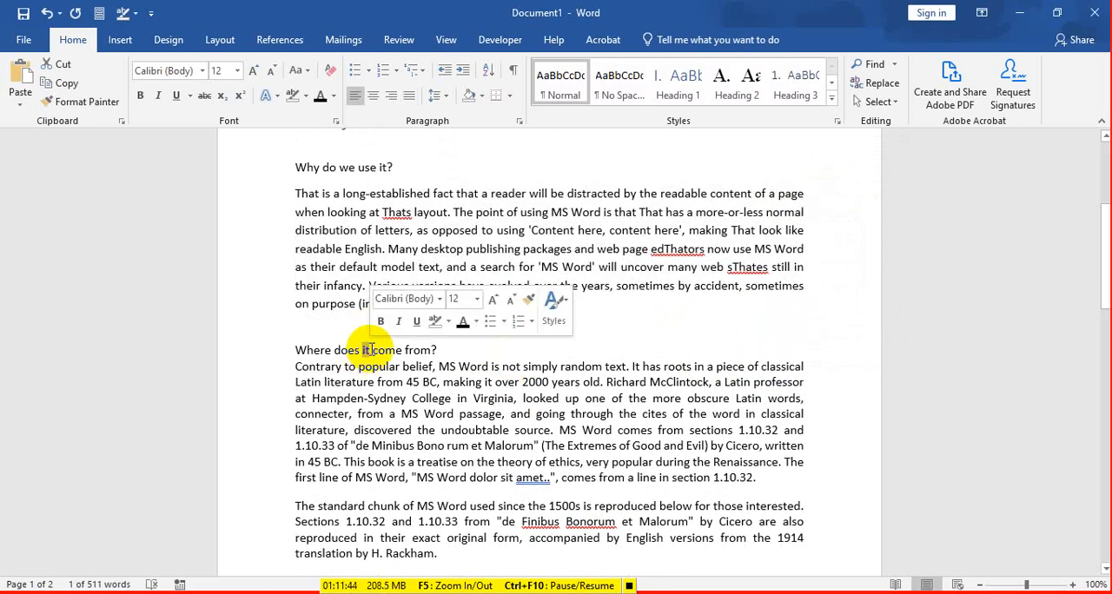
pyautogui.scroll(3, 293, 330)
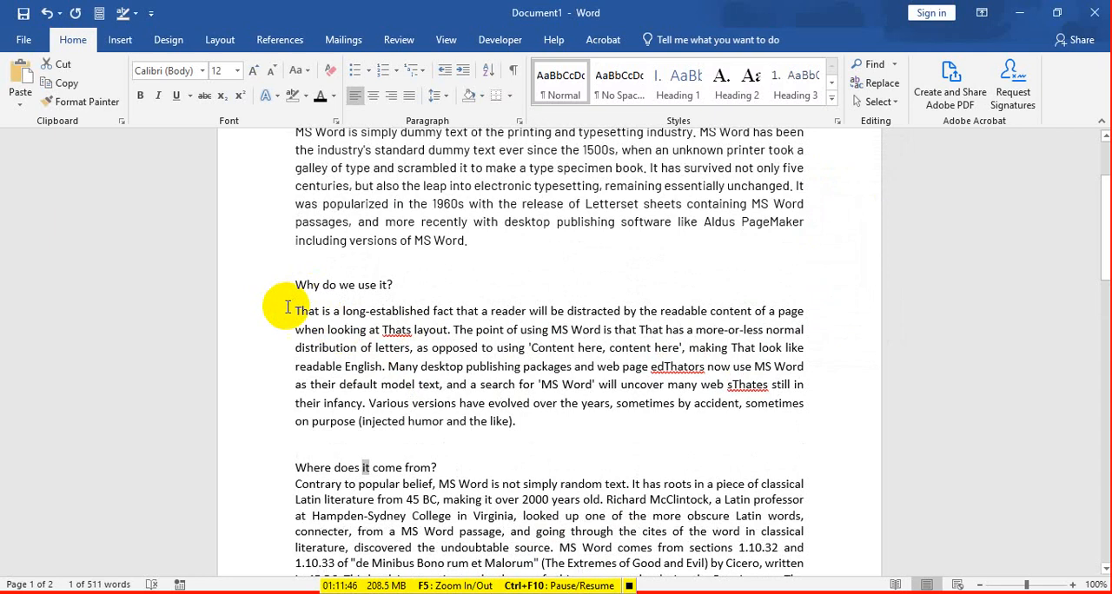
pyautogui.moveTo(288, 306); pyautogui.dragTo(524, 426)
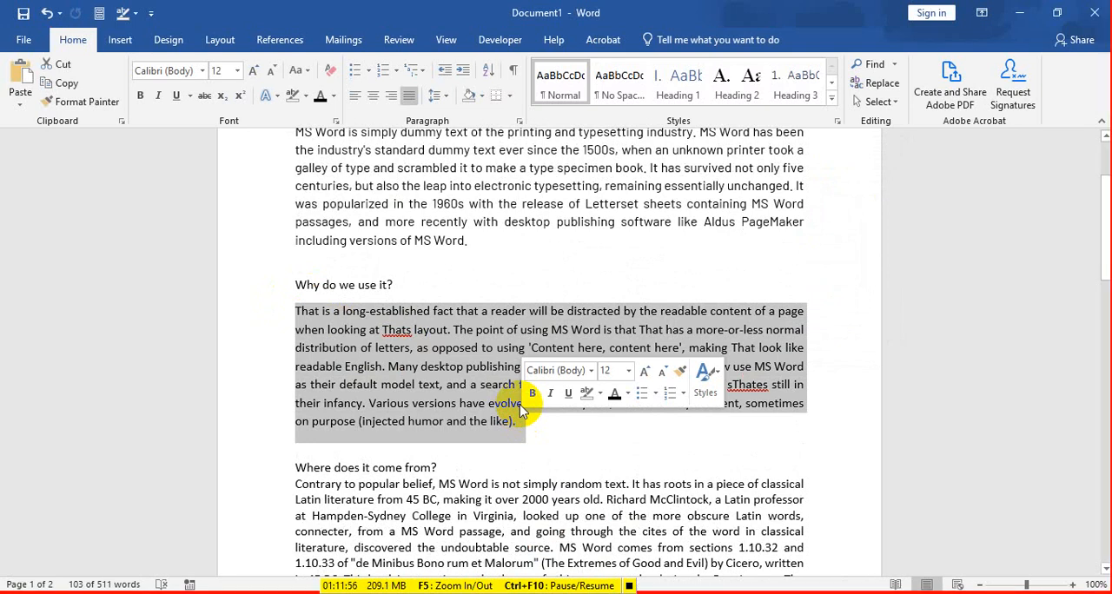
pyautogui.click(563, 260)
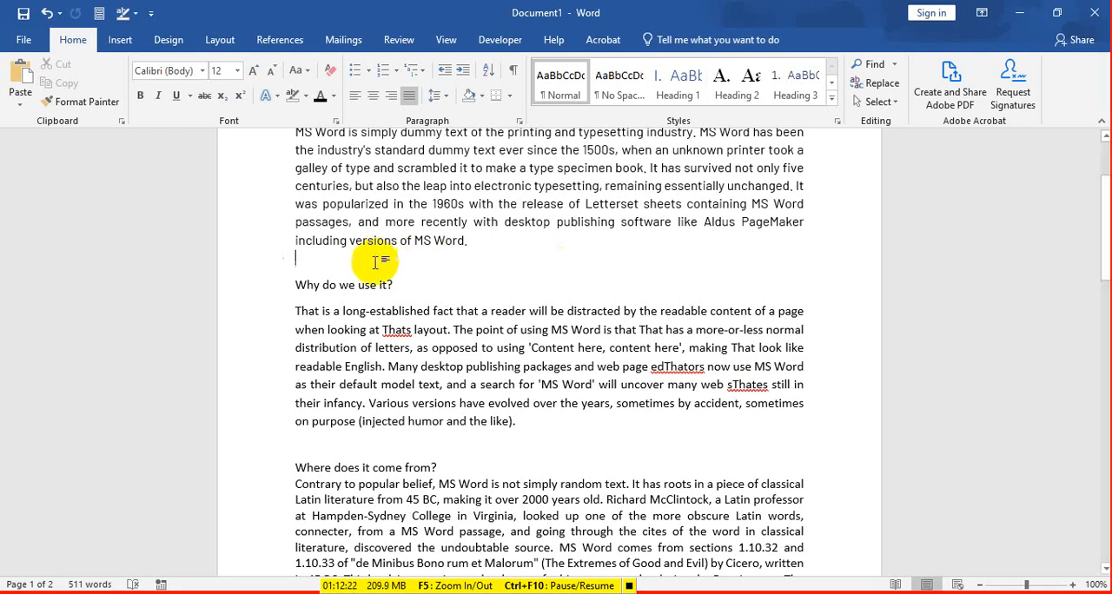
# Step: Set the font size of the "What is MS Word?" heading to 14
pyautogui.scroll(3, 374, 261)
pyautogui.moveTo(454, 236); pyautogui.dragTo(222, 243)
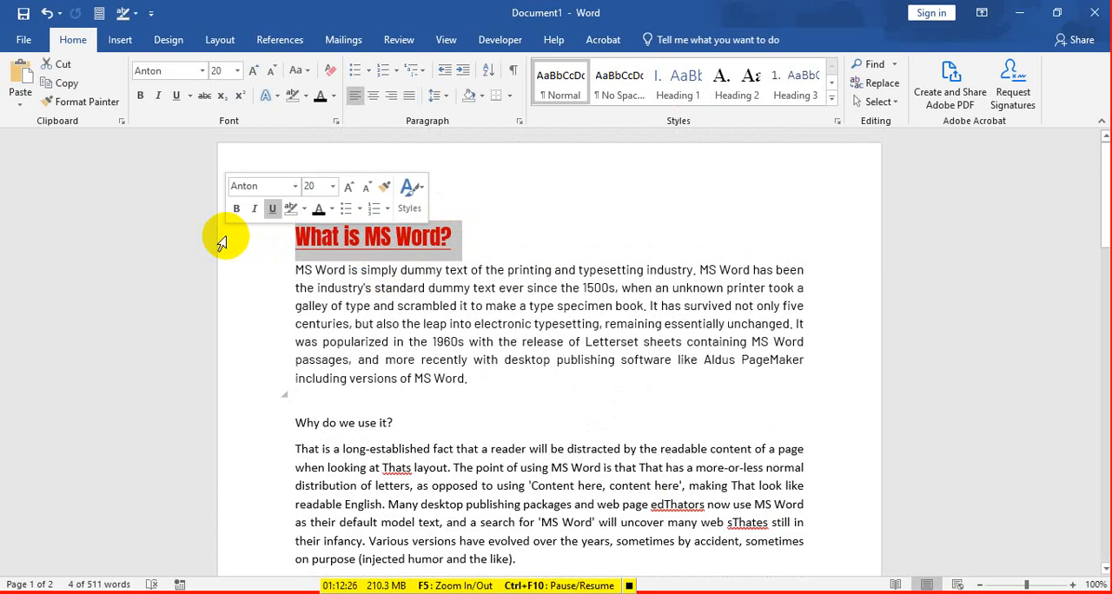
pyautogui.click(237, 70)
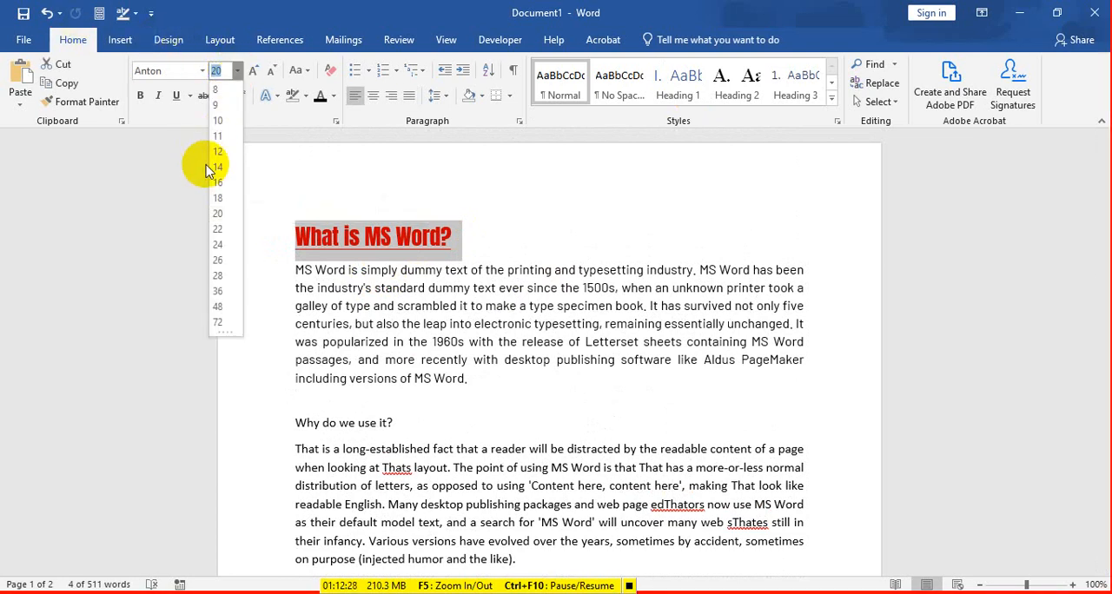
pyautogui.click(217, 168)
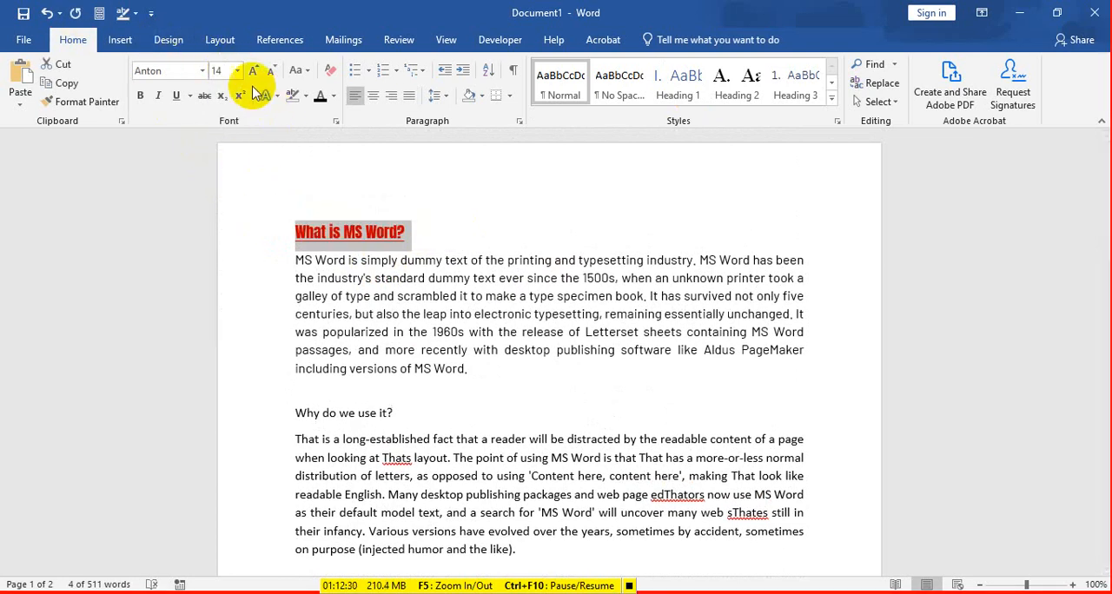
pyautogui.click(497, 586)
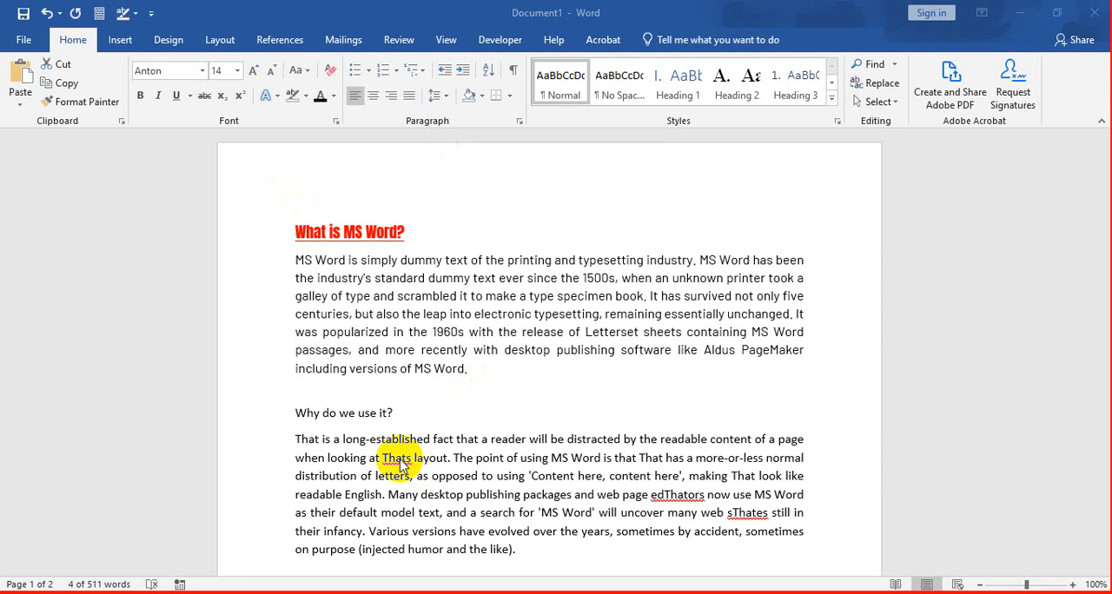
# Step: Examine the words with red and blue proofing underlines in the paragraphs of the first page
pyautogui.scroll(-3, 472, 484)
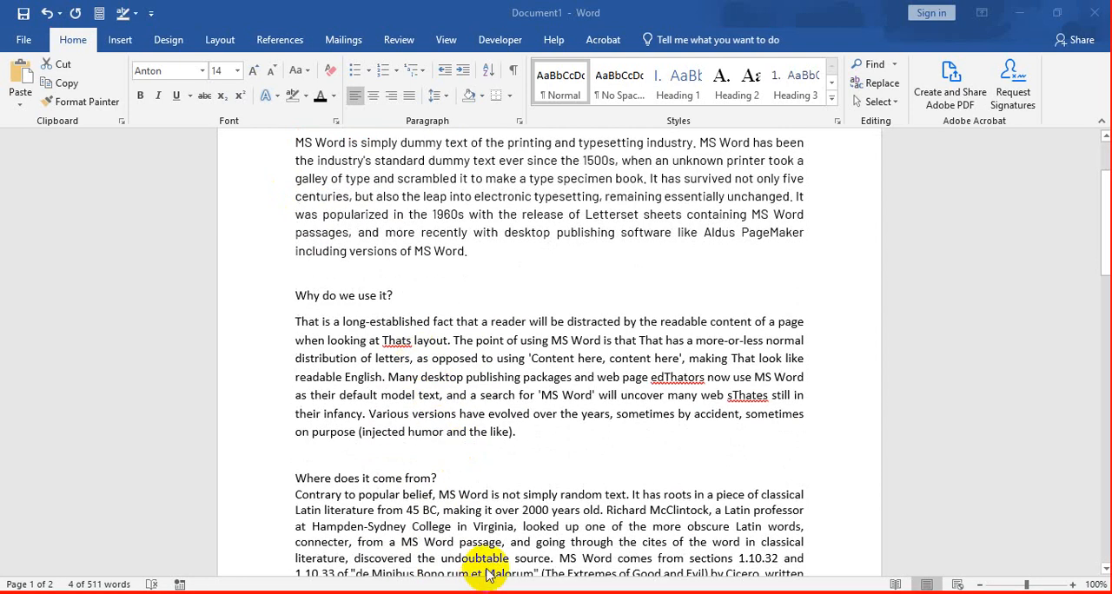
pyautogui.scroll(-3, 447, 497)
pyautogui.scroll(2, 460, 480)
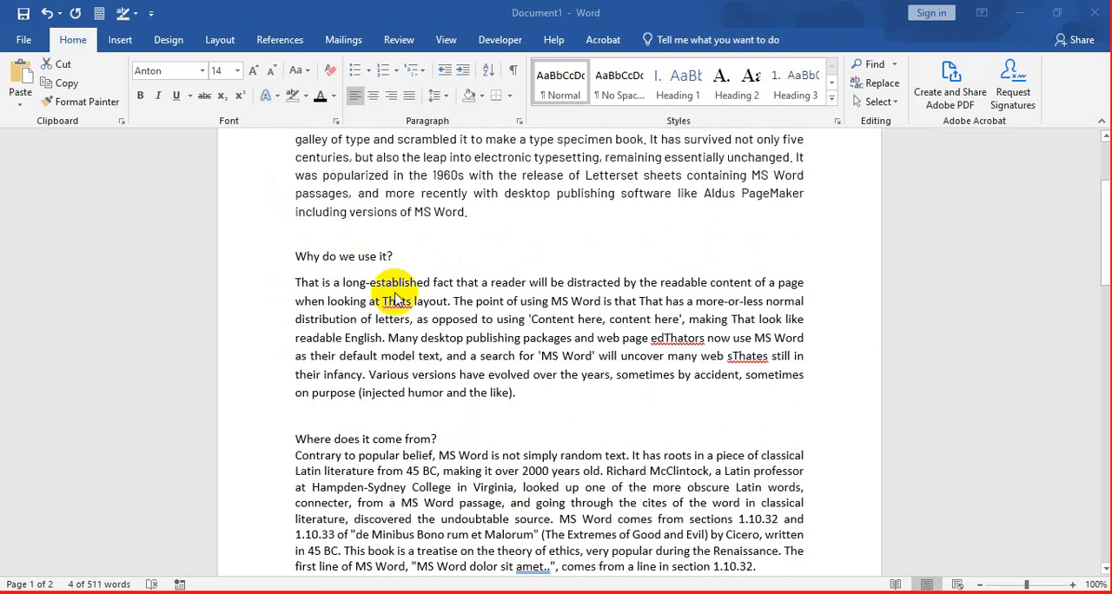
pyautogui.scroll(3, 441, 362)
pyautogui.scroll(-3, 452, 400)
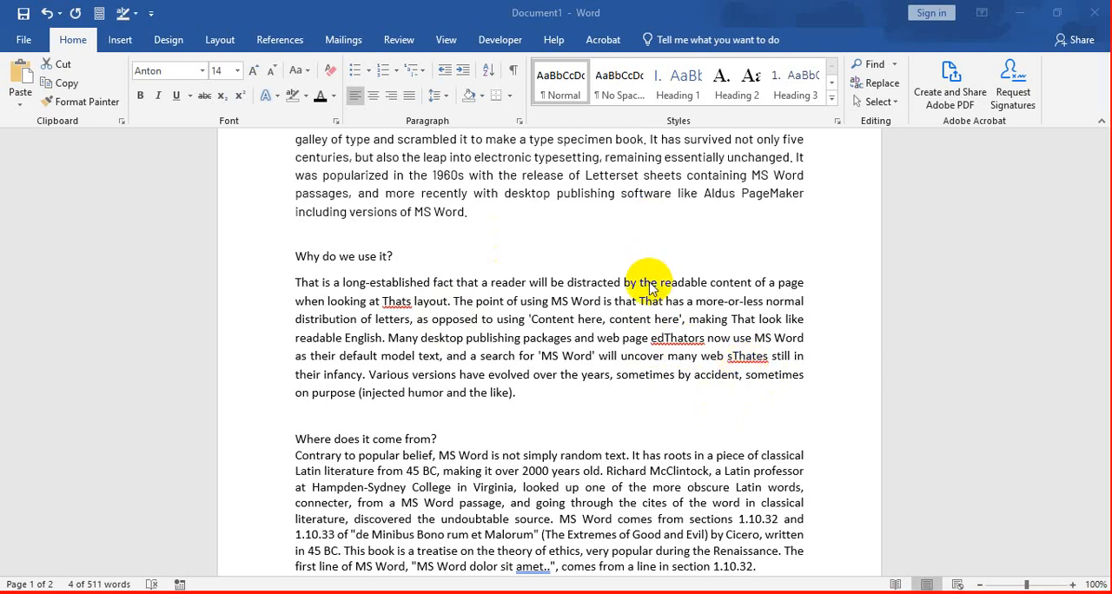
pyautogui.scroll(-2, 650, 296)
pyautogui.scroll(-3, 650, 295)
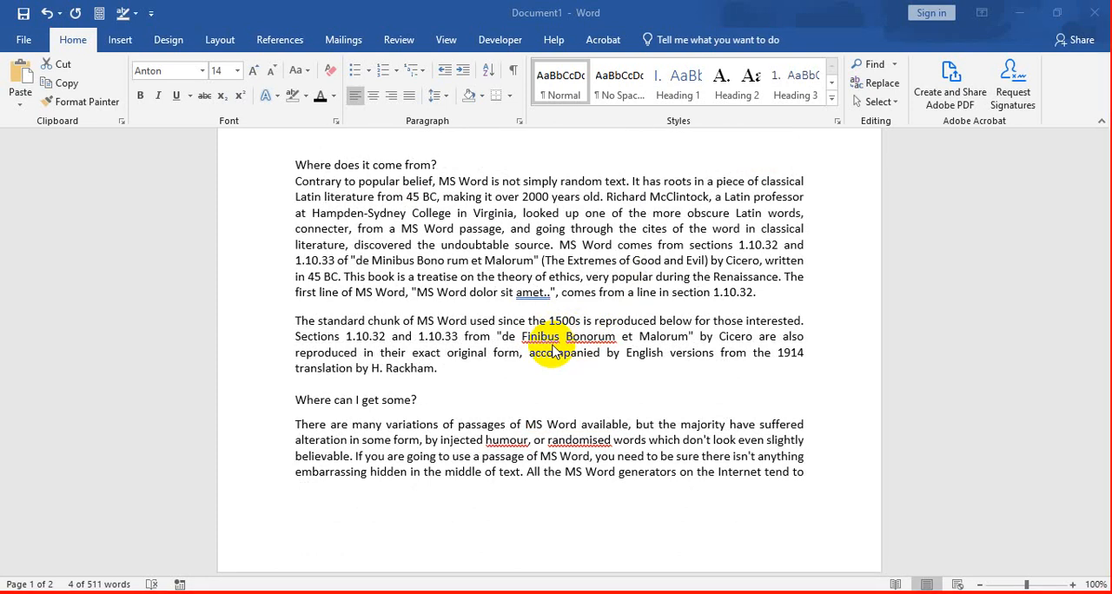
pyautogui.scroll(3, 557, 270)
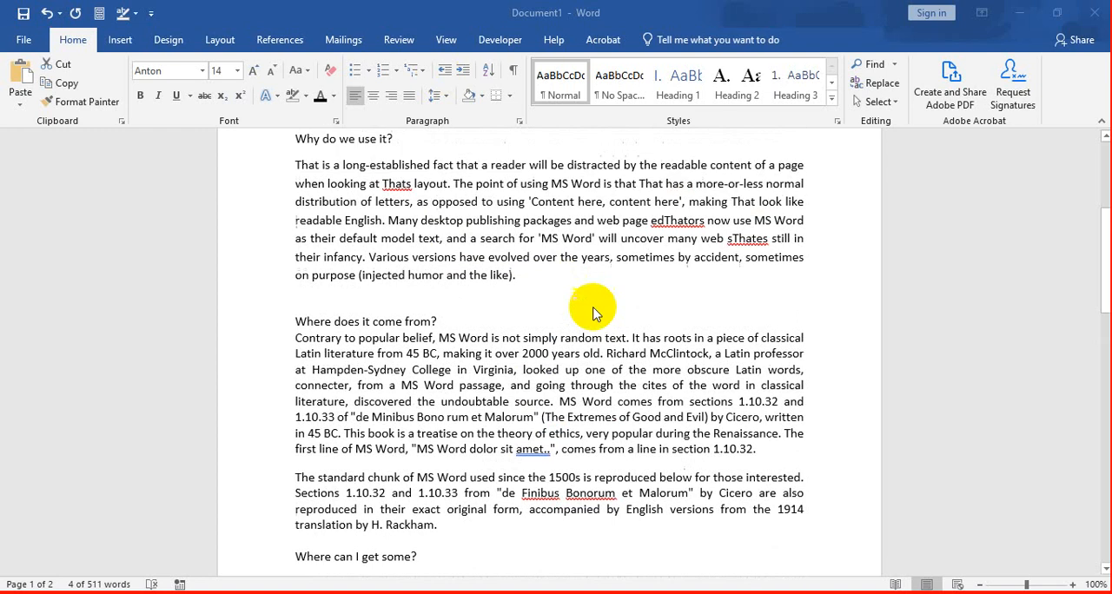
pyautogui.scroll(-2, 620, 390)
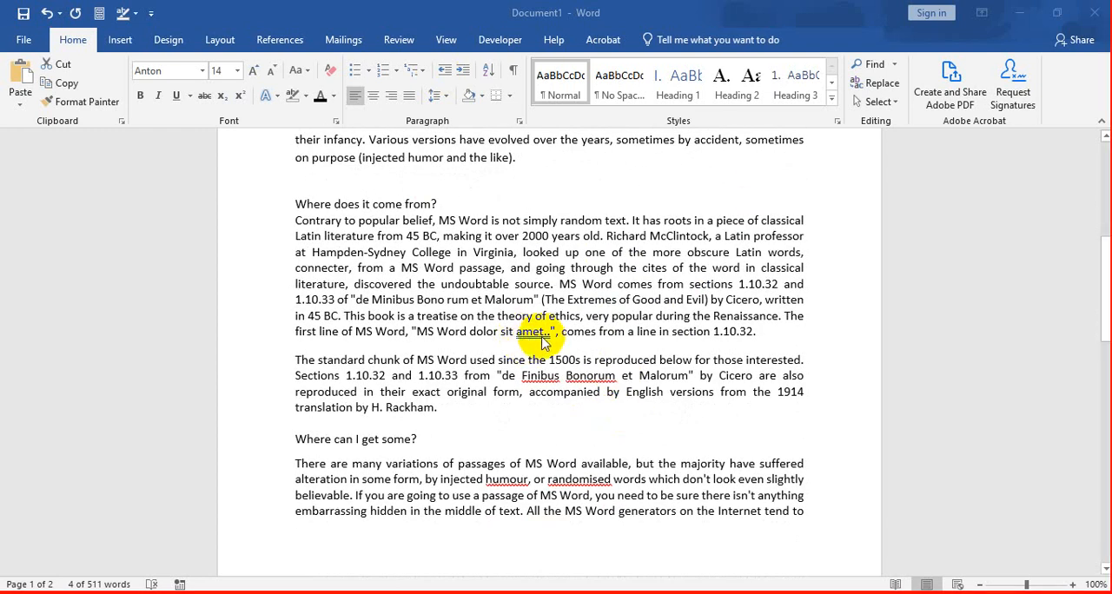
pyautogui.scroll(7, 543, 347)
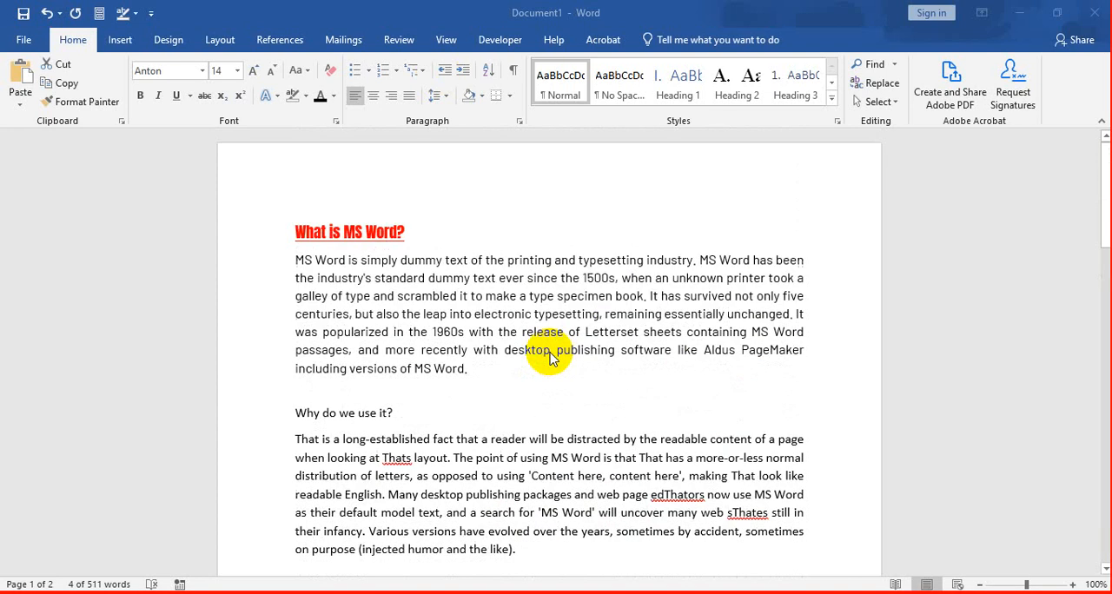
pyautogui.scroll(-10, 553, 358)
pyautogui.scroll(3, 556, 359)
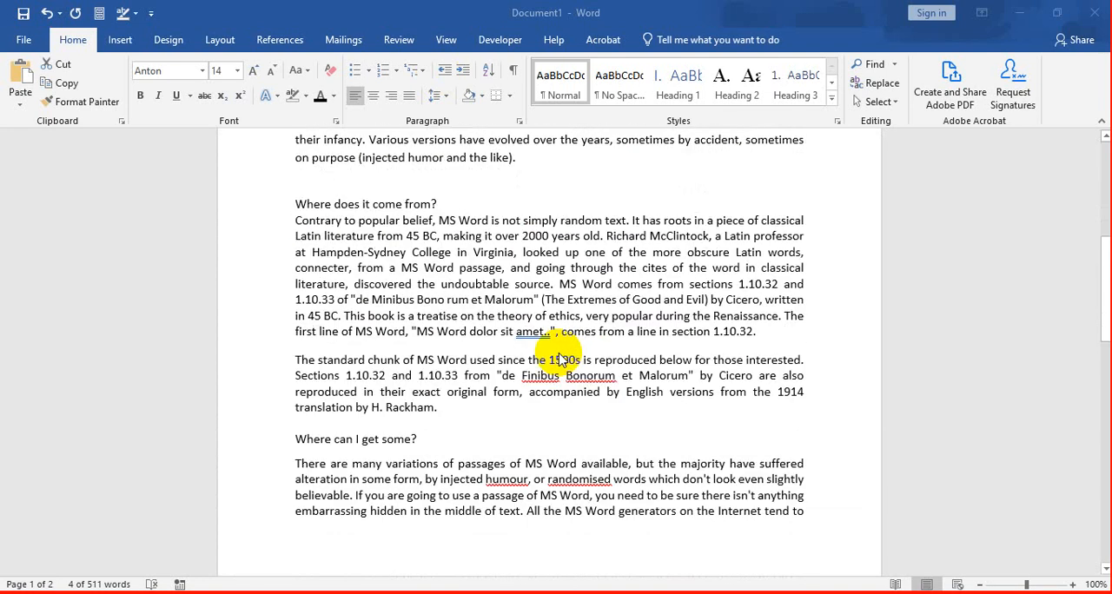
pyautogui.scroll(-1, 560, 359)
pyautogui.scroll(2, 561, 359)
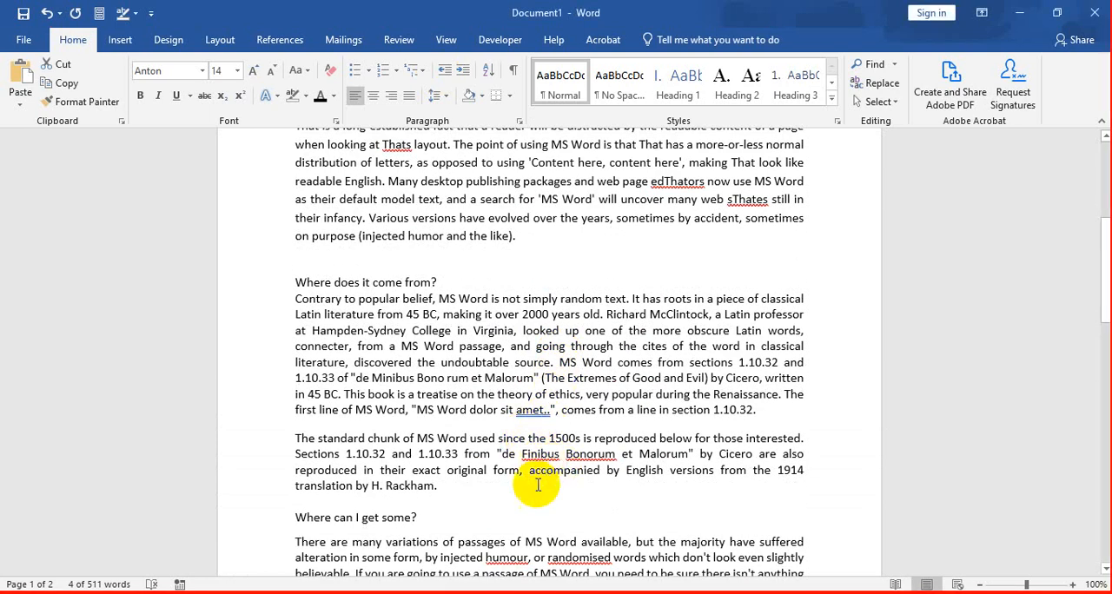
pyautogui.scroll(3, 521, 417)
pyautogui.scroll(3, 680, 328)
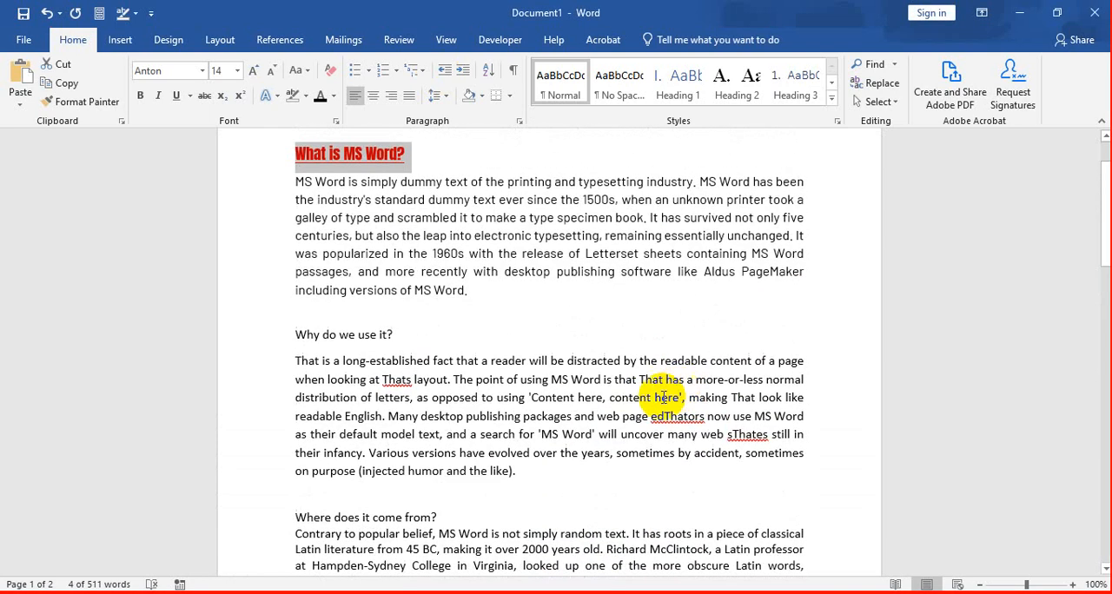
# Step: Correct the misspelled "Thats" in the "Why do we use it?" paragraph with the spelling suggestion "That's"
pyautogui.click(395, 380)
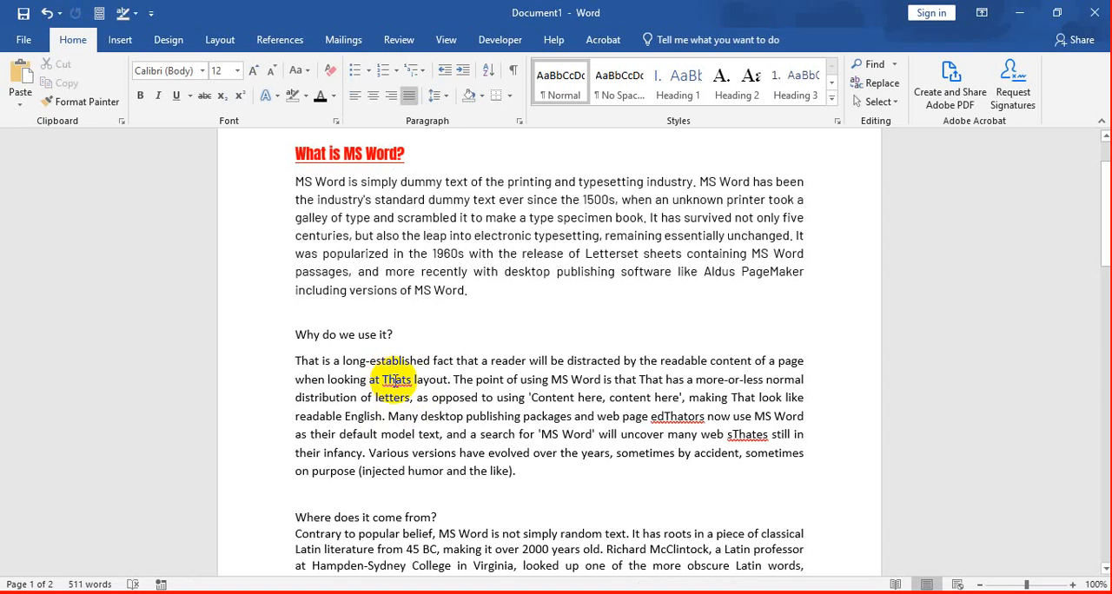
pyautogui.click(396, 380)
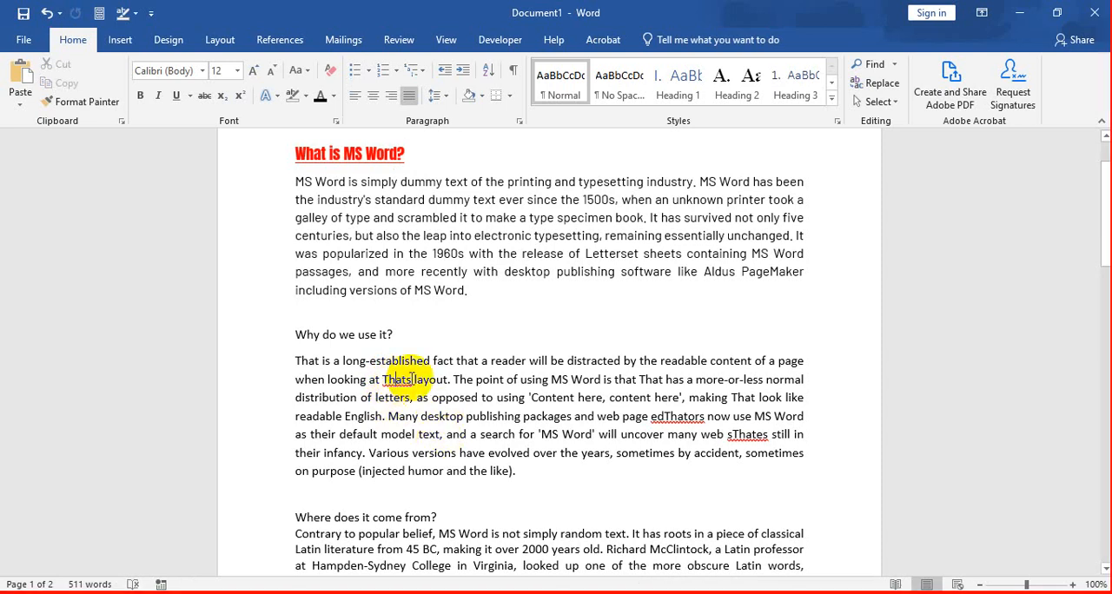
pyautogui.click(412, 379)
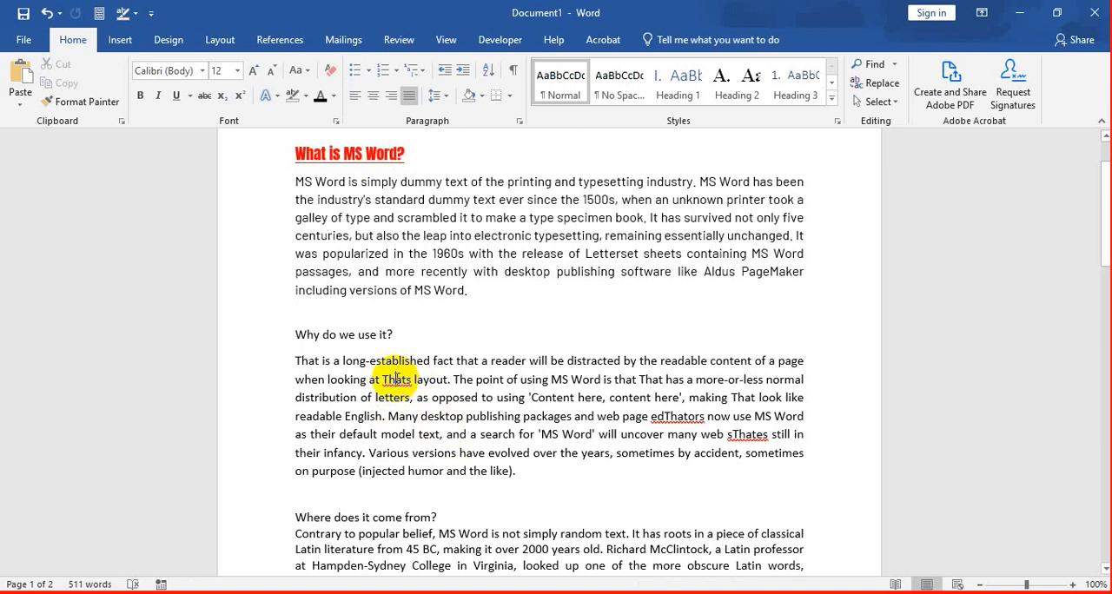
pyautogui.rightClick(396, 379)
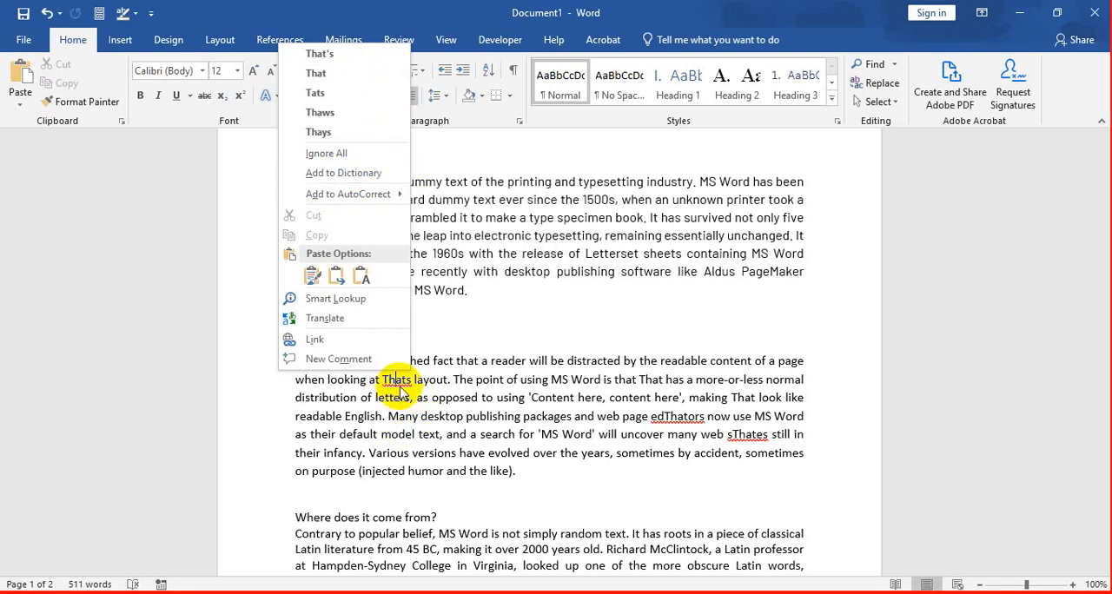
pyautogui.click(320, 55)
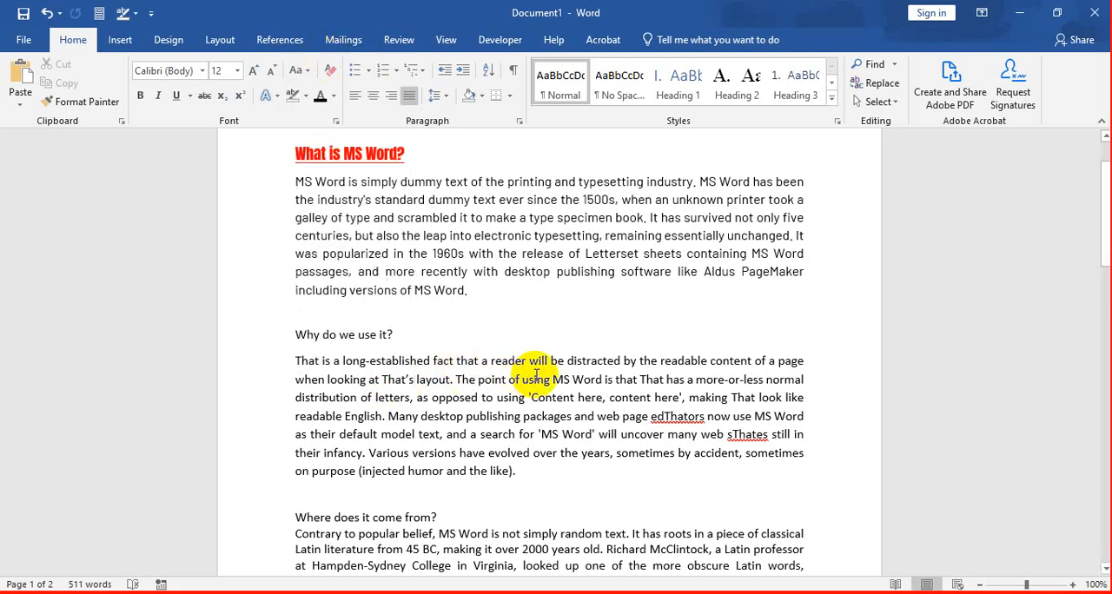
# Step: Correct the flagged "amet.." in the "Where does it come from?" section with the grammar suggestion "amet."
pyautogui.scroll(-3, 541, 372)
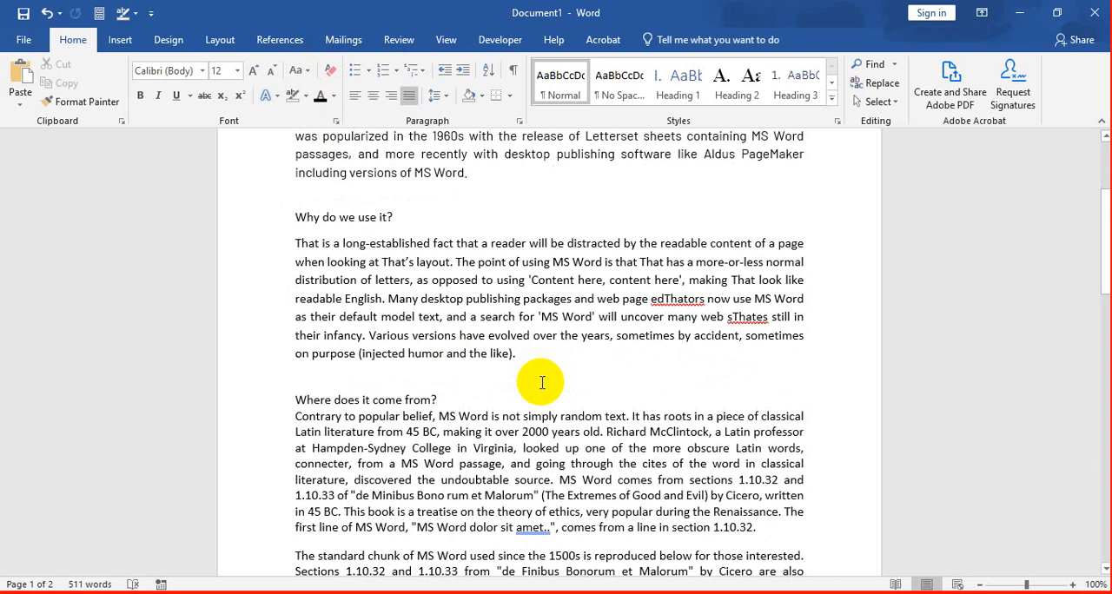
pyautogui.scroll(-1, 513, 443)
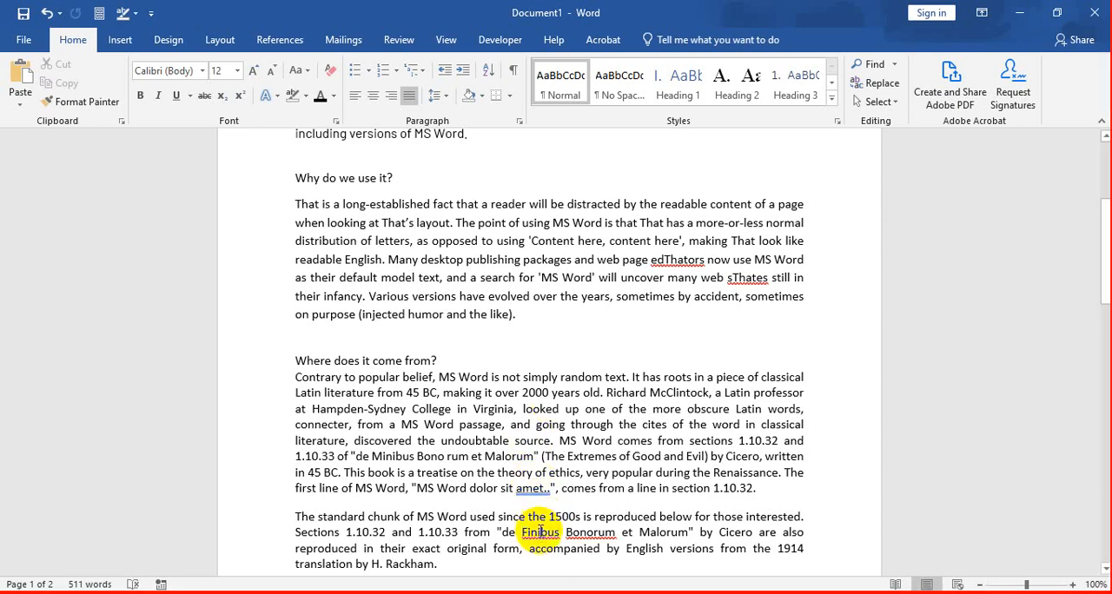
pyautogui.click(533, 488)
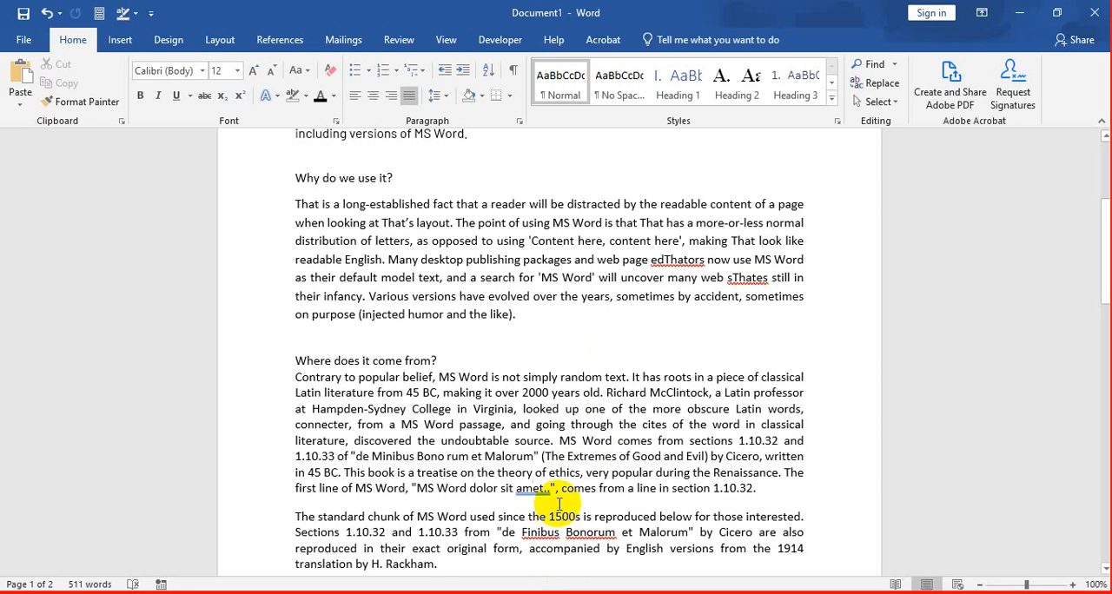
pyautogui.doubleClick(542, 489)
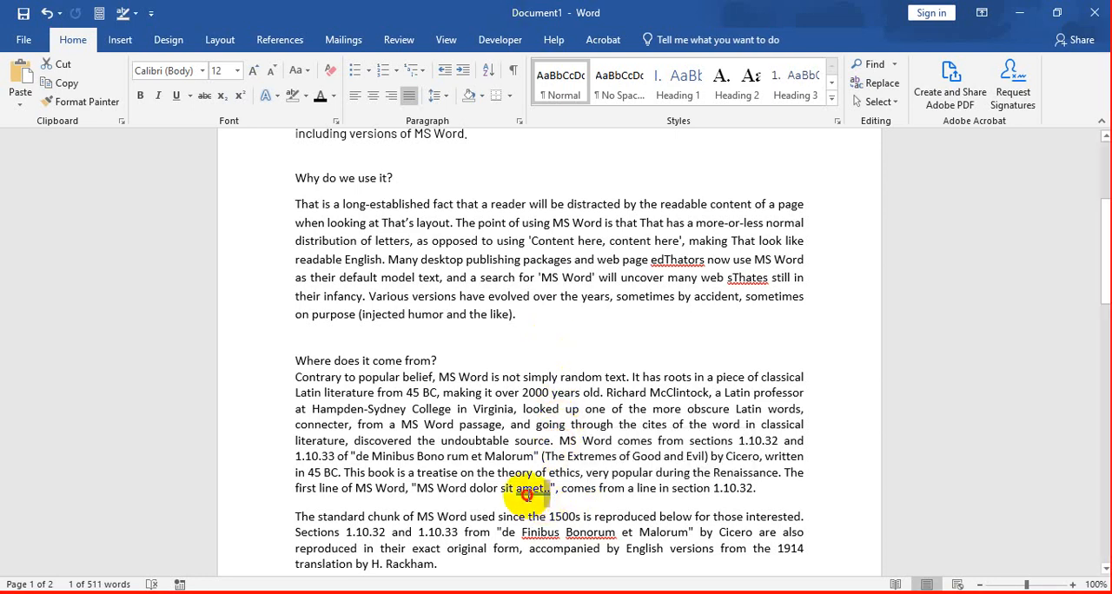
pyautogui.click(528, 488)
pyautogui.rightClick(528, 488)
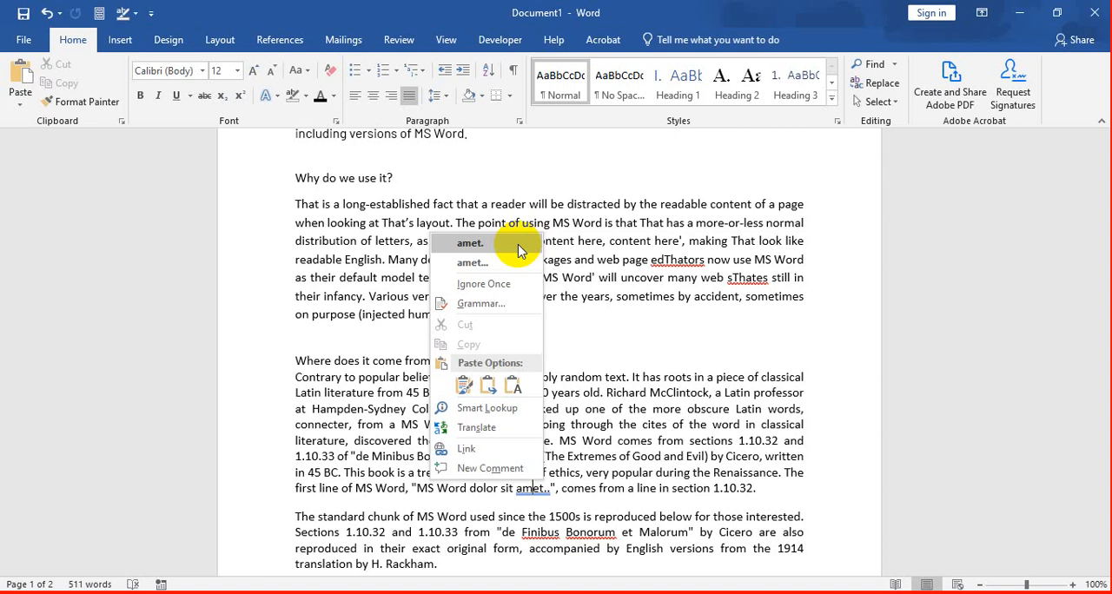
pyautogui.click(518, 249)
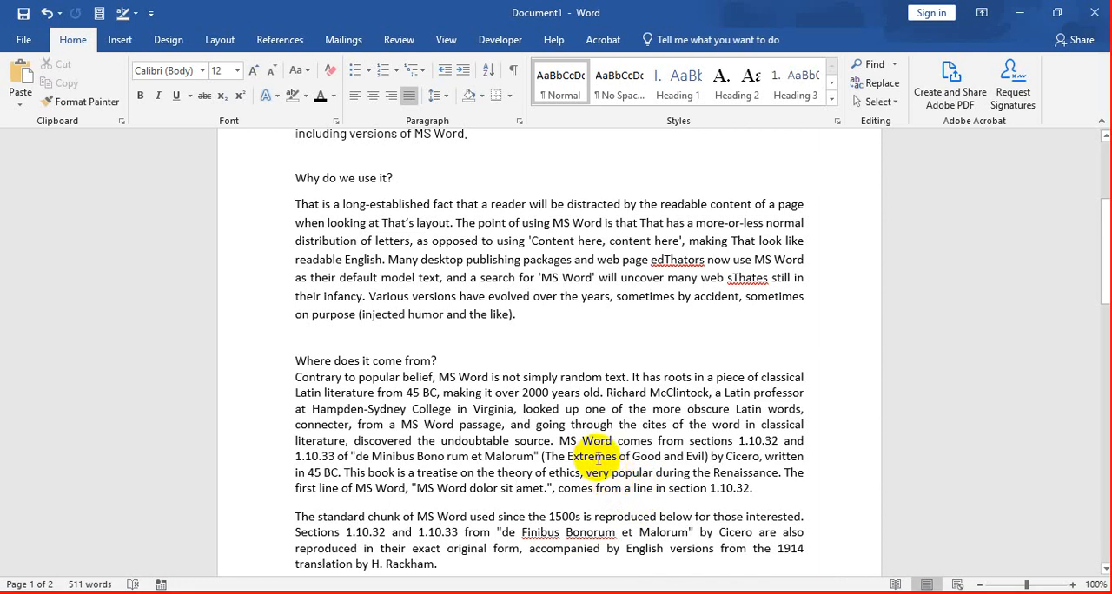
# Step: Set the font of the "What is MS Word?" heading to Calibri (Body)
pyautogui.scroll(-3, 574, 465)
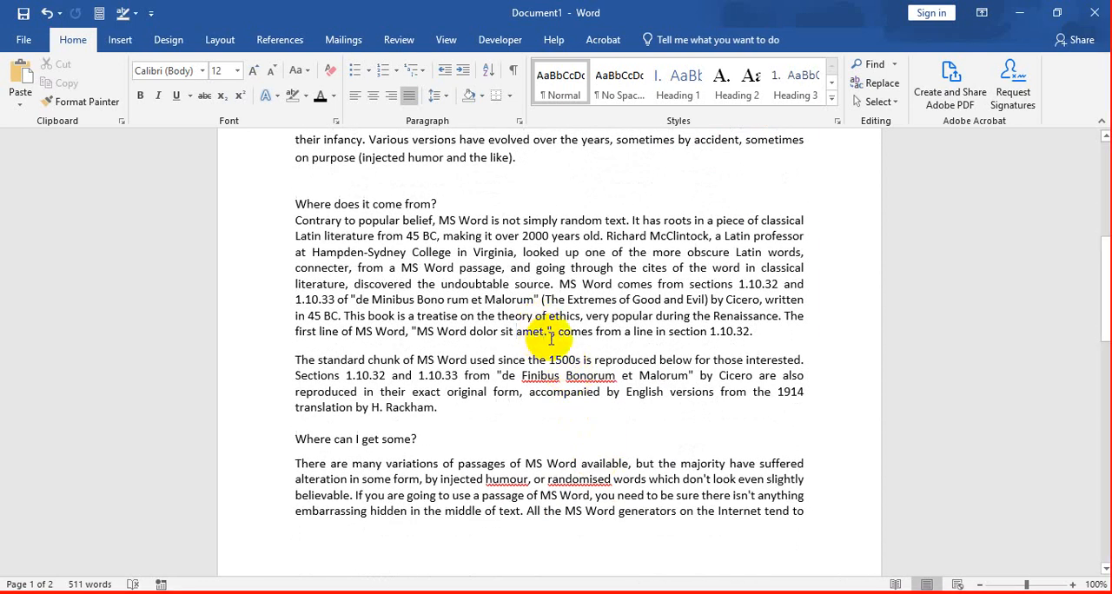
pyautogui.scroll(8, 547, 343)
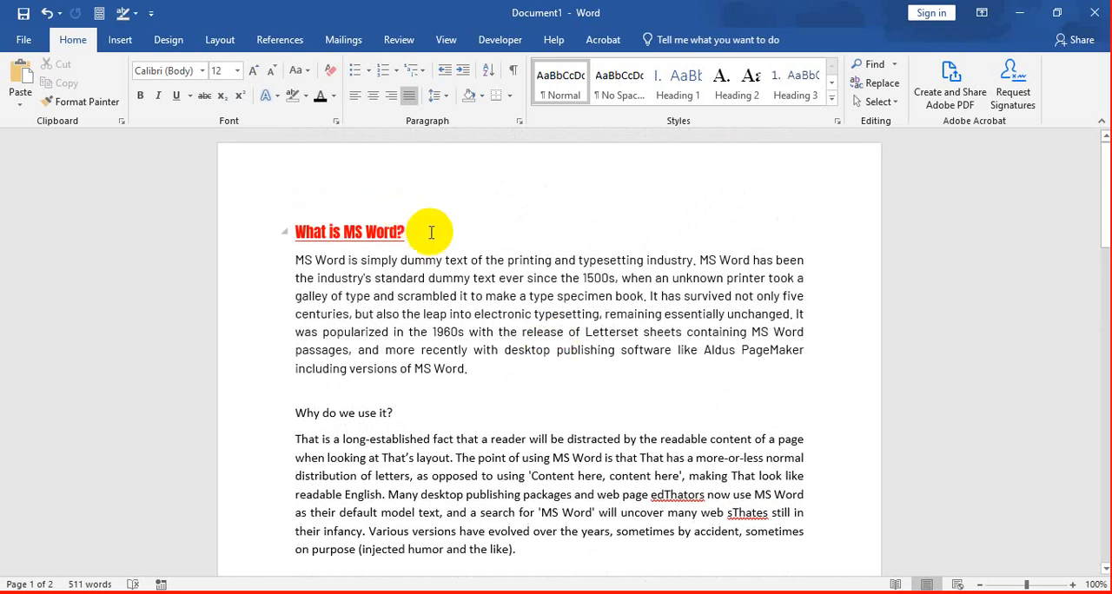
pyautogui.moveTo(427, 230); pyautogui.dragTo(298, 230)
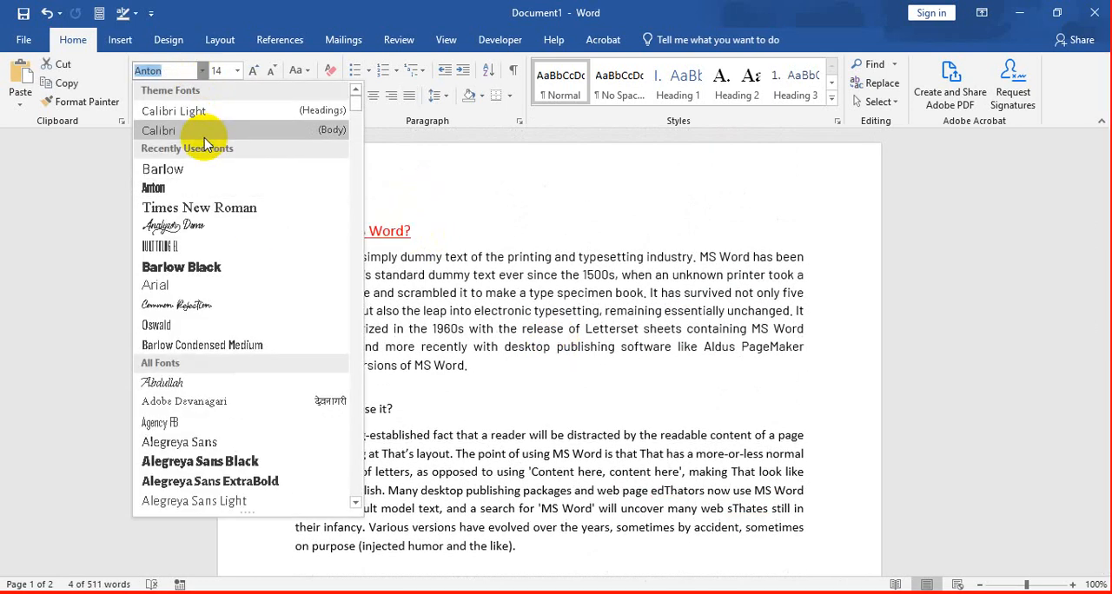
pyautogui.click(206, 136)
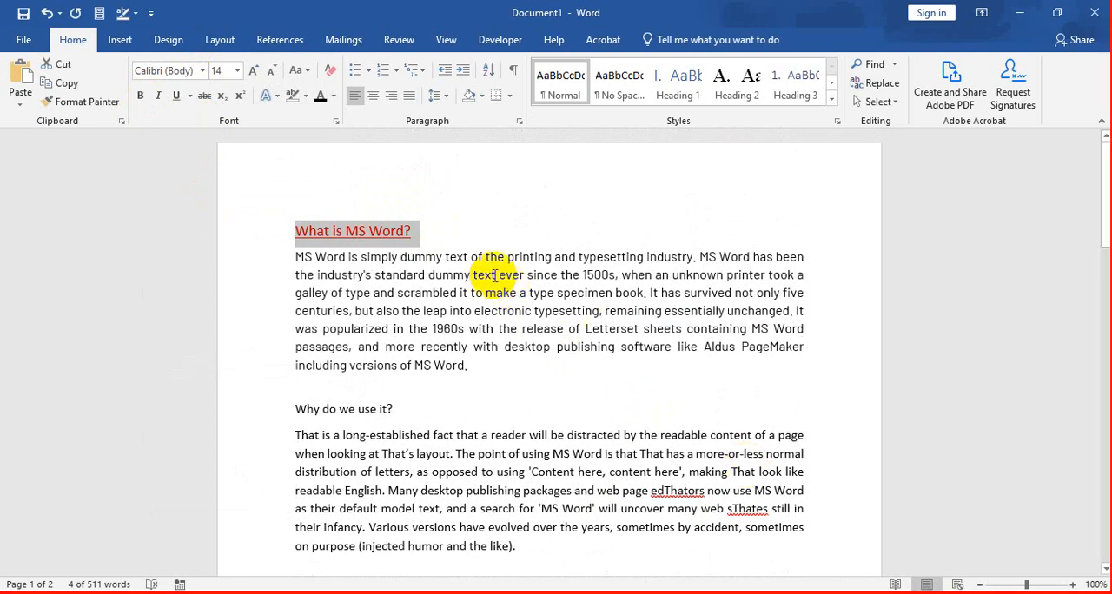
# Step: Change the font color of the "What is MS Word?" heading to black
pyautogui.click(422, 231)
pyautogui.moveTo(440, 231); pyautogui.dragTo(281, 214)
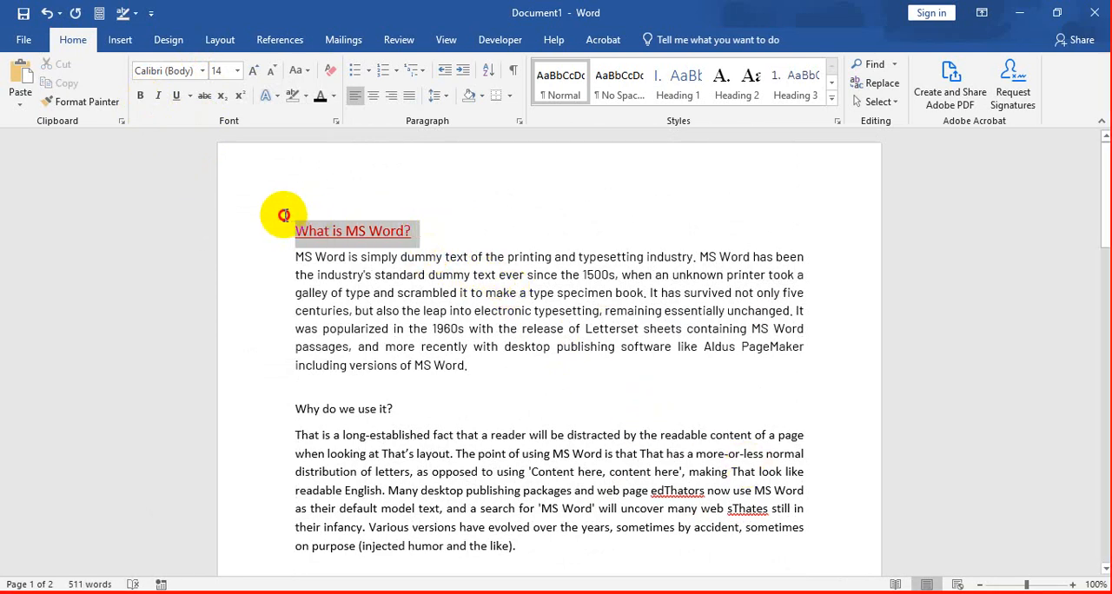
pyautogui.click(620, 100)
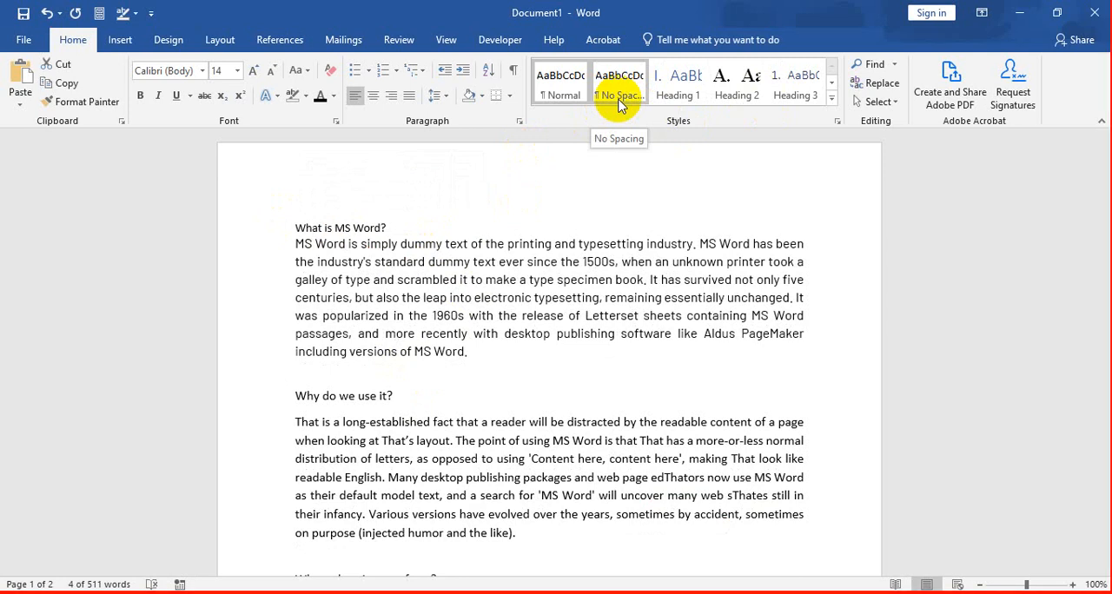
pyautogui.click(204, 75)
pyautogui.press('Escape')
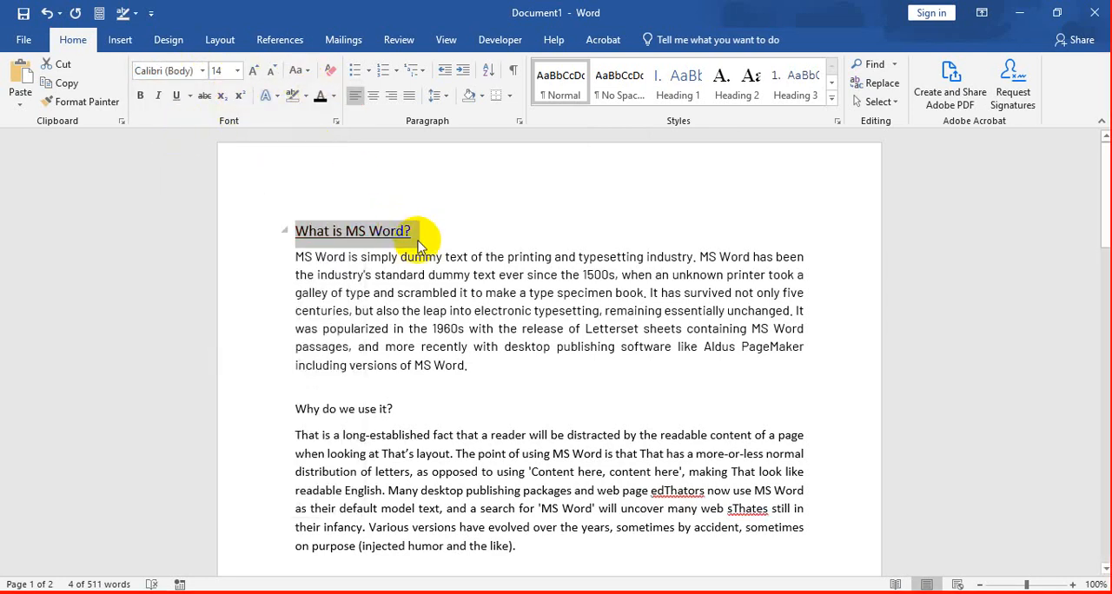
# Step: Try font size 12 on the "What is MS Word?" heading and set it back to 14
pyautogui.click(237, 74)
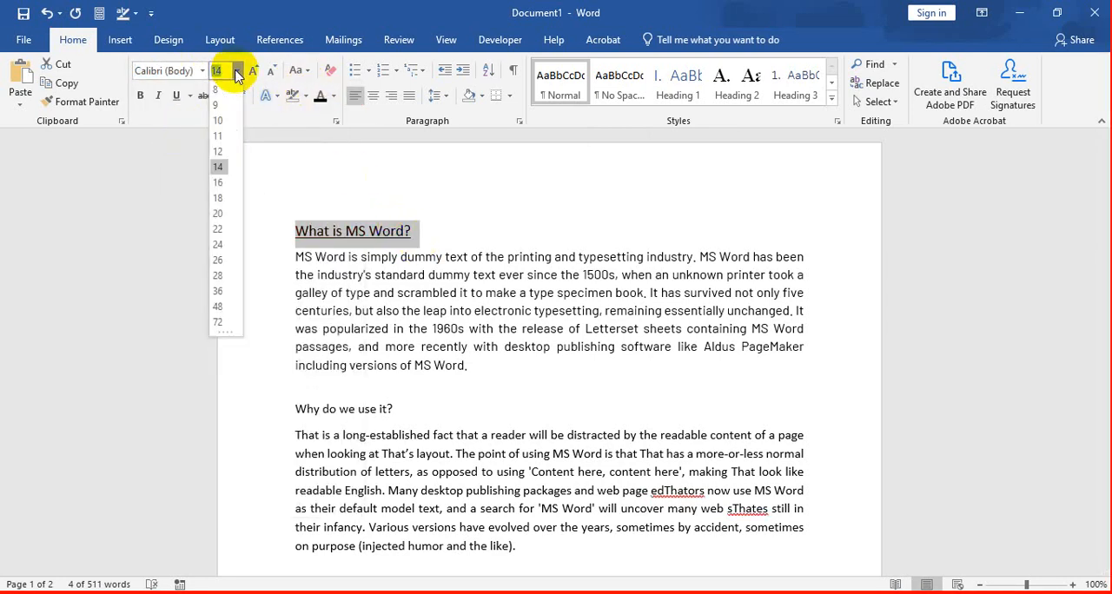
pyautogui.click(231, 146)
pyautogui.click(236, 70)
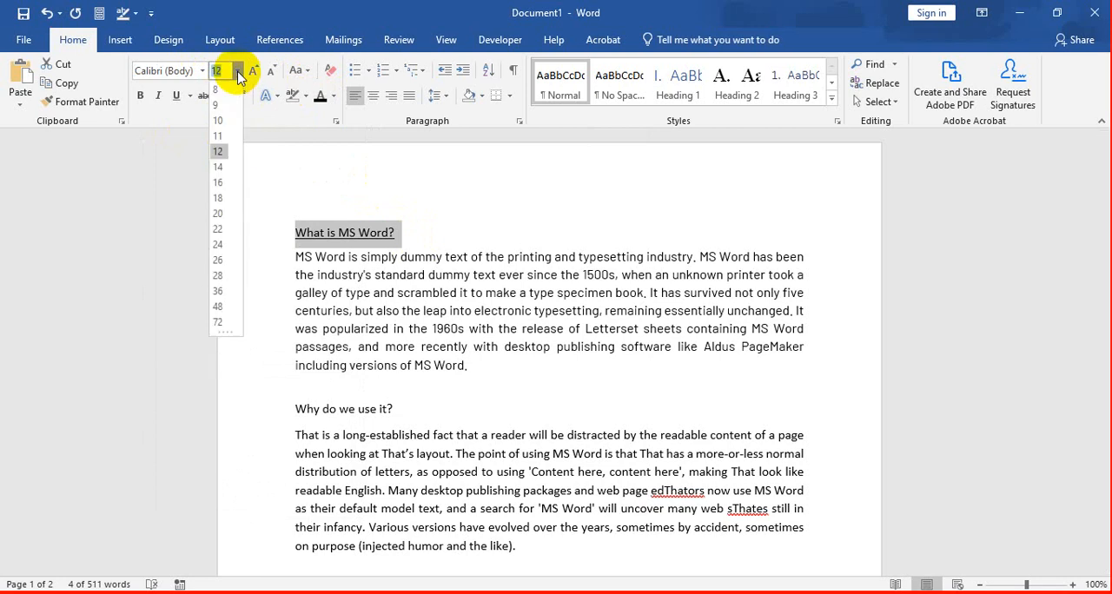
pyautogui.click(220, 162)
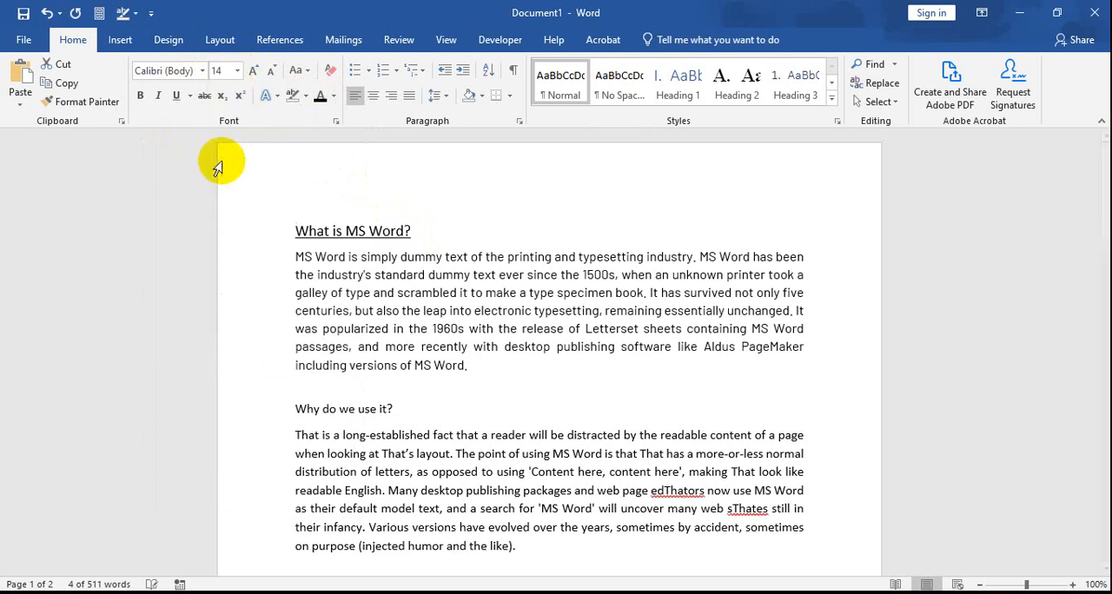
pyautogui.click(429, 229)
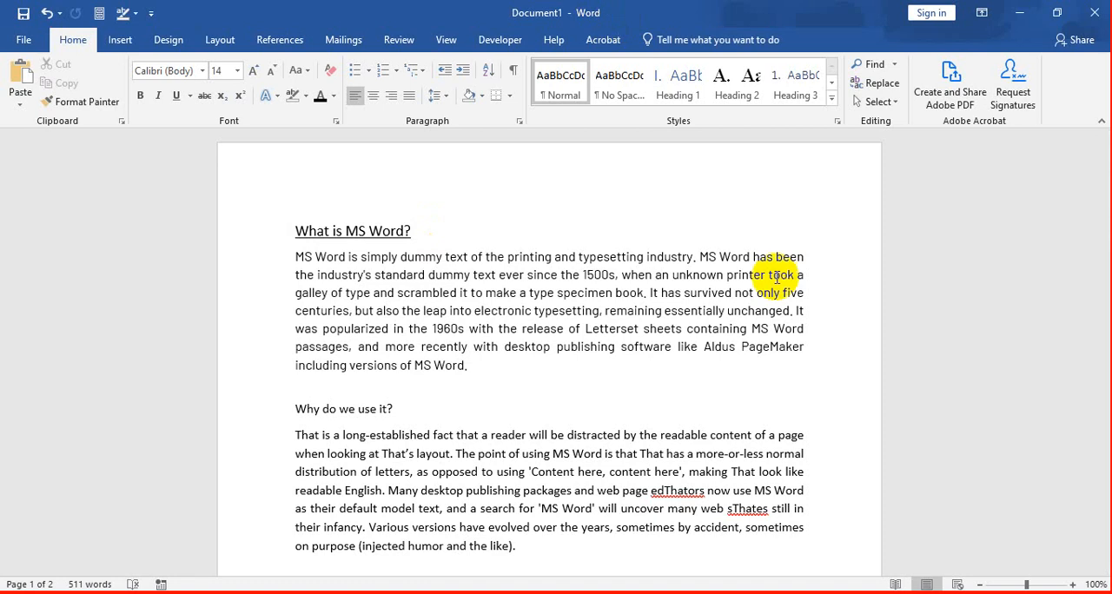
# Step: Examine the headings and their paragraphs, comparing "What is MS Word?", "Why do we use it?" and "Where does it come from?"
pyautogui.click(311, 232)
pyautogui.scroll(-12, 389, 337)
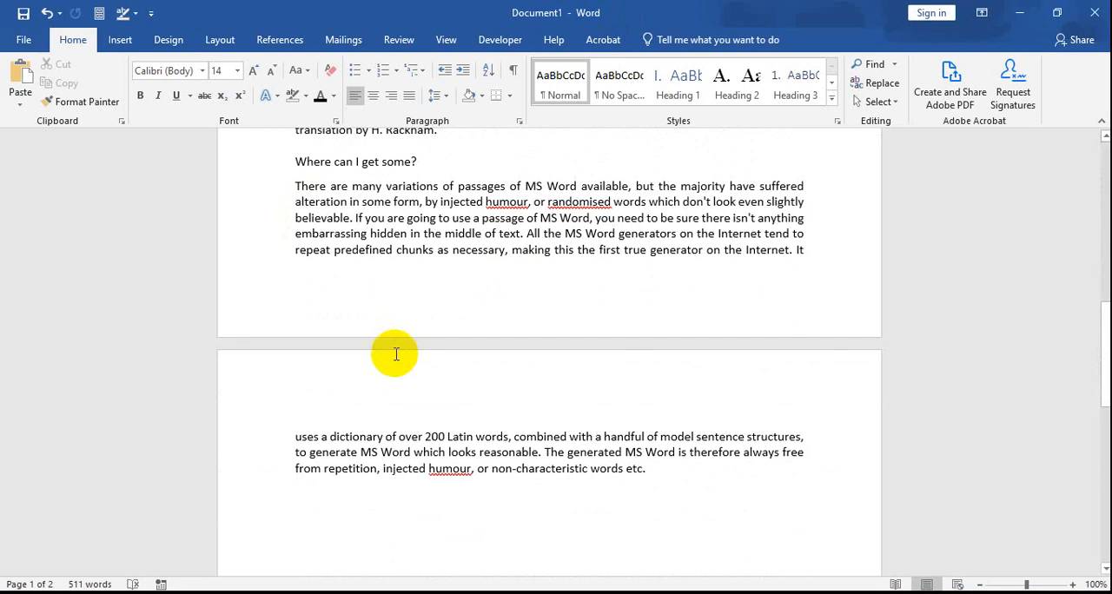
pyautogui.scroll(8, 391, 343)
pyautogui.scroll(5, 388, 346)
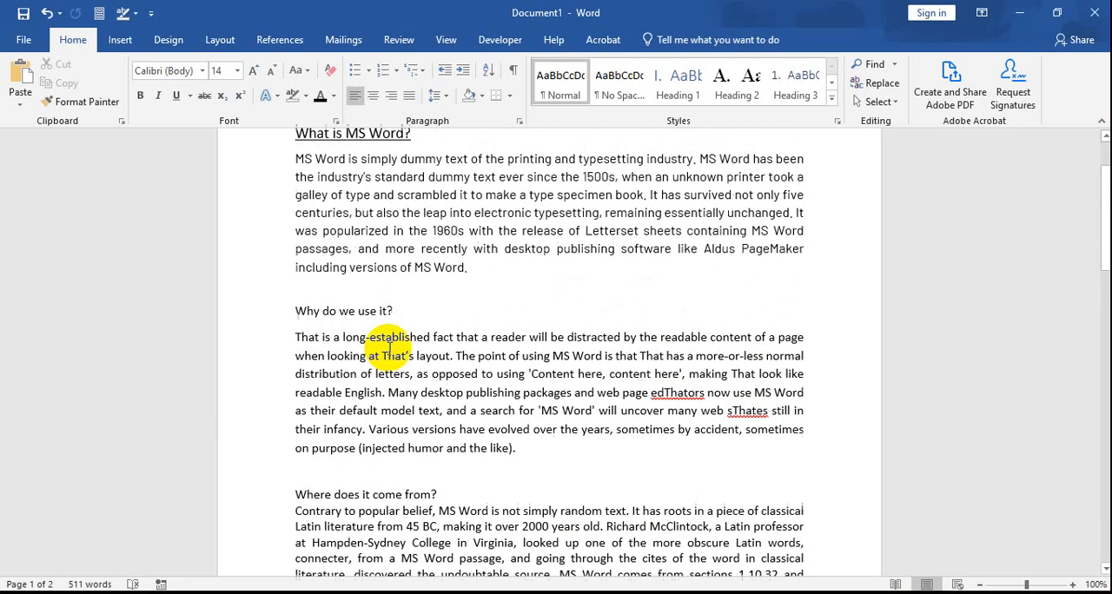
pyautogui.moveTo(428, 235); pyautogui.dragTo(315, 216)
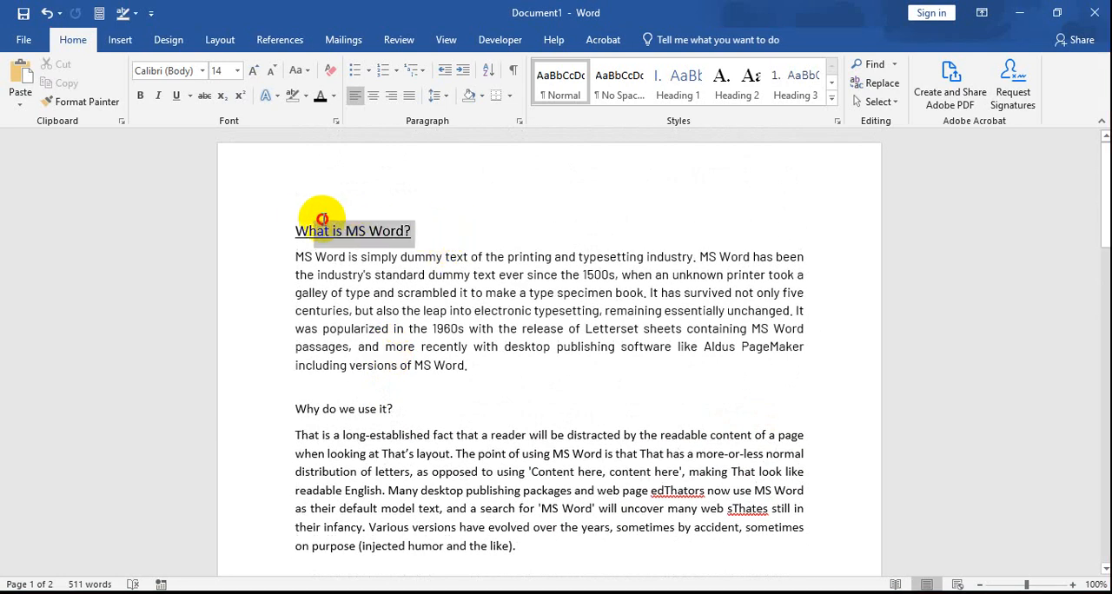
pyautogui.moveTo(470, 369); pyautogui.dragTo(296, 270)
pyautogui.click(297, 228)
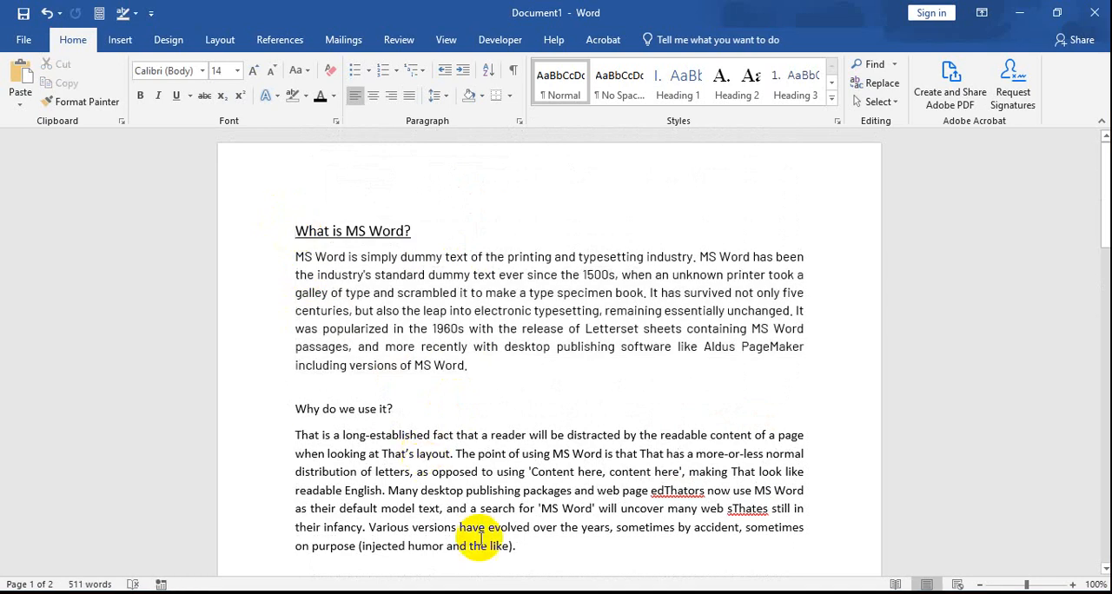
pyautogui.moveTo(519, 548); pyautogui.dragTo(296, 434)
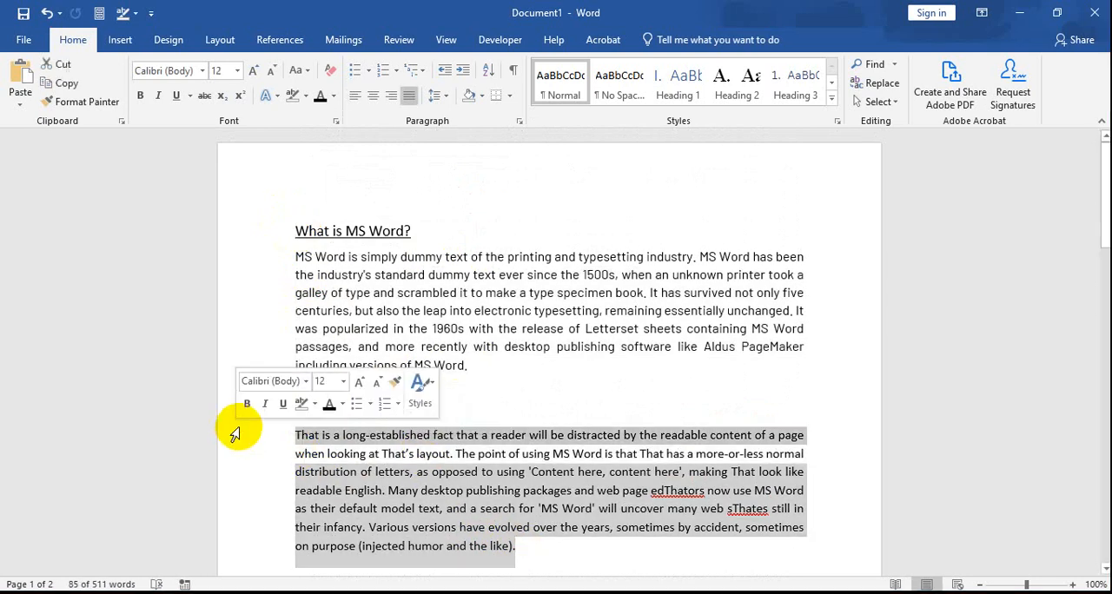
pyautogui.click(232, 434)
pyautogui.click(359, 409)
pyautogui.moveTo(397, 408); pyautogui.dragTo(297, 407)
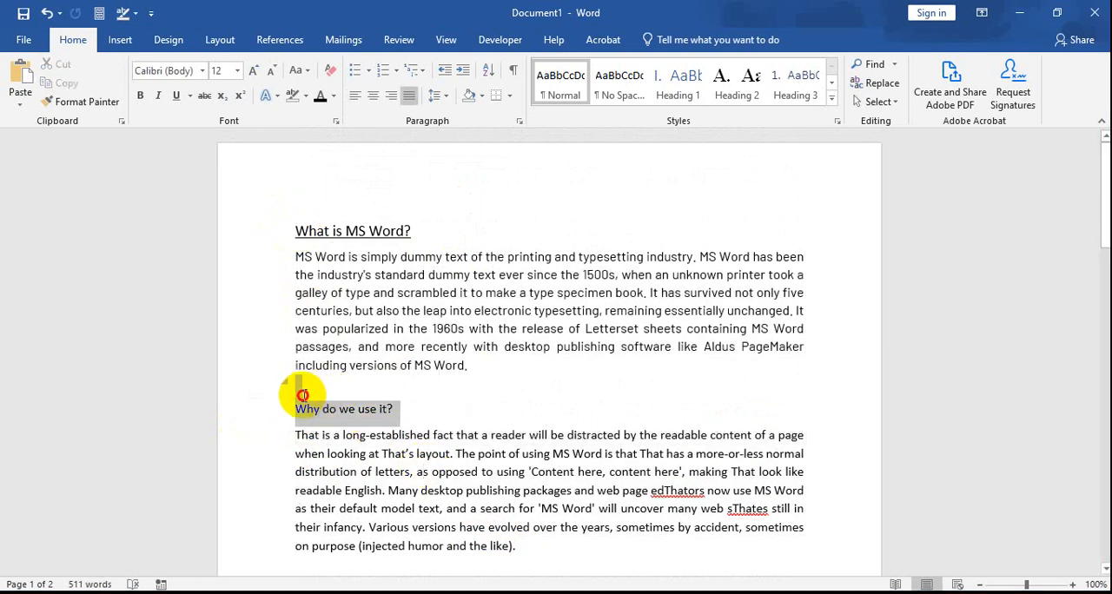
pyautogui.click(298, 411)
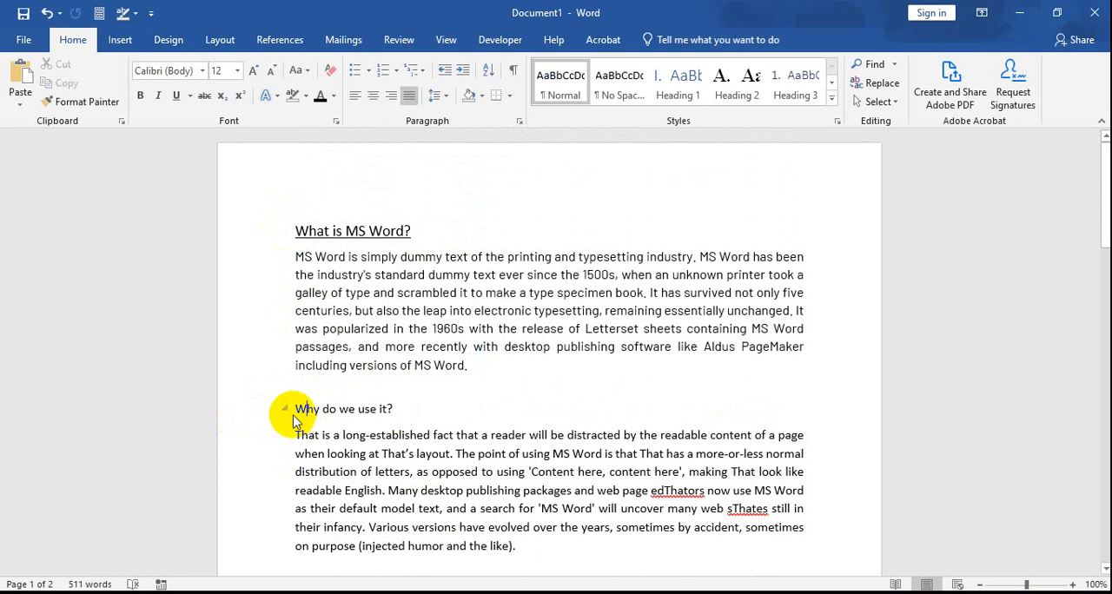
pyautogui.scroll(-4, 296, 452)
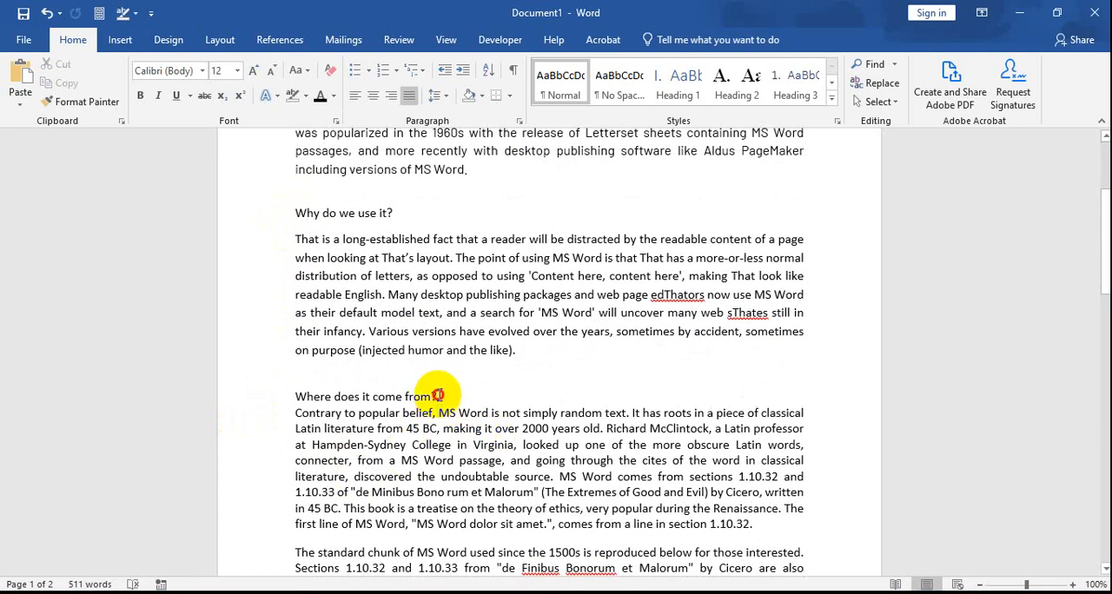
pyautogui.moveTo(438, 395); pyautogui.dragTo(297, 396)
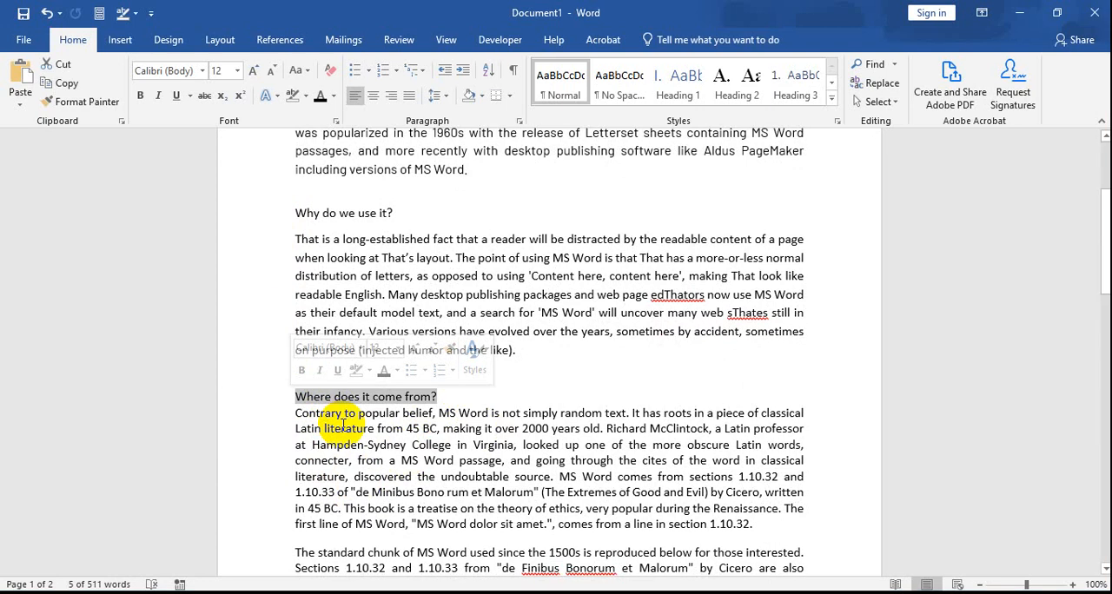
# Step: Format the "What is MS Word?" heading as bold and italic with a dark green font color
pyautogui.scroll(4, 346, 410)
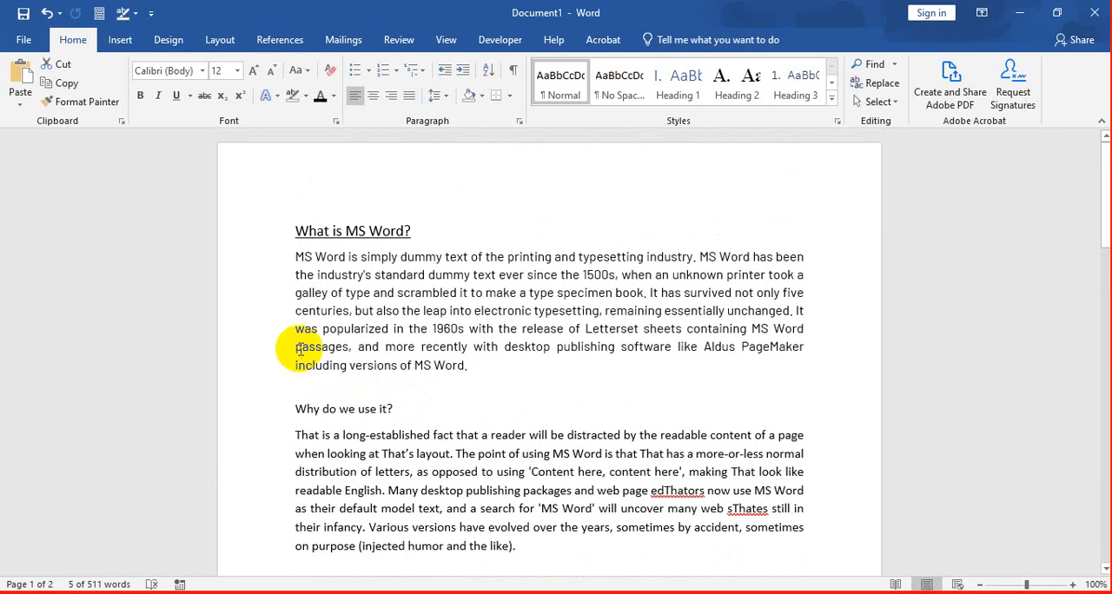
pyautogui.click(372, 232)
pyautogui.moveTo(296, 228); pyautogui.dragTo(412, 231)
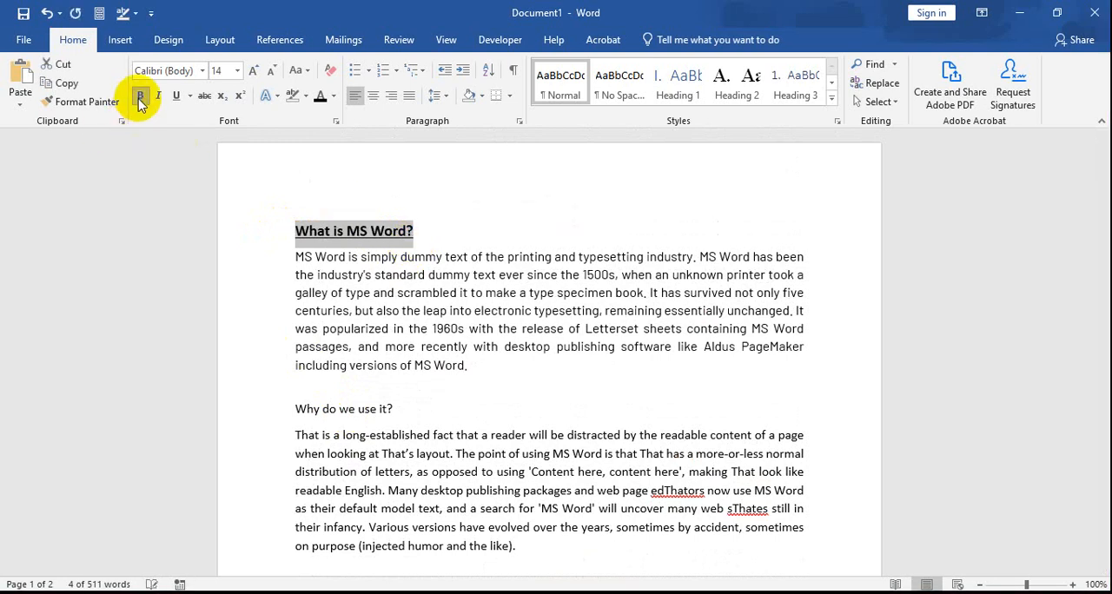
pyautogui.click(335, 96)
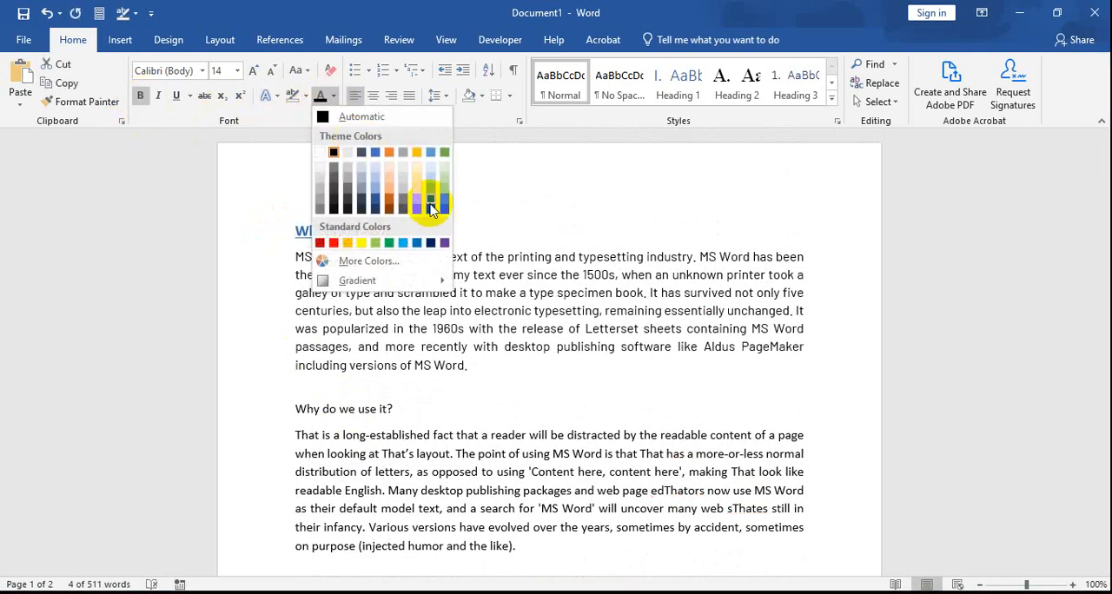
pyautogui.click(445, 211)
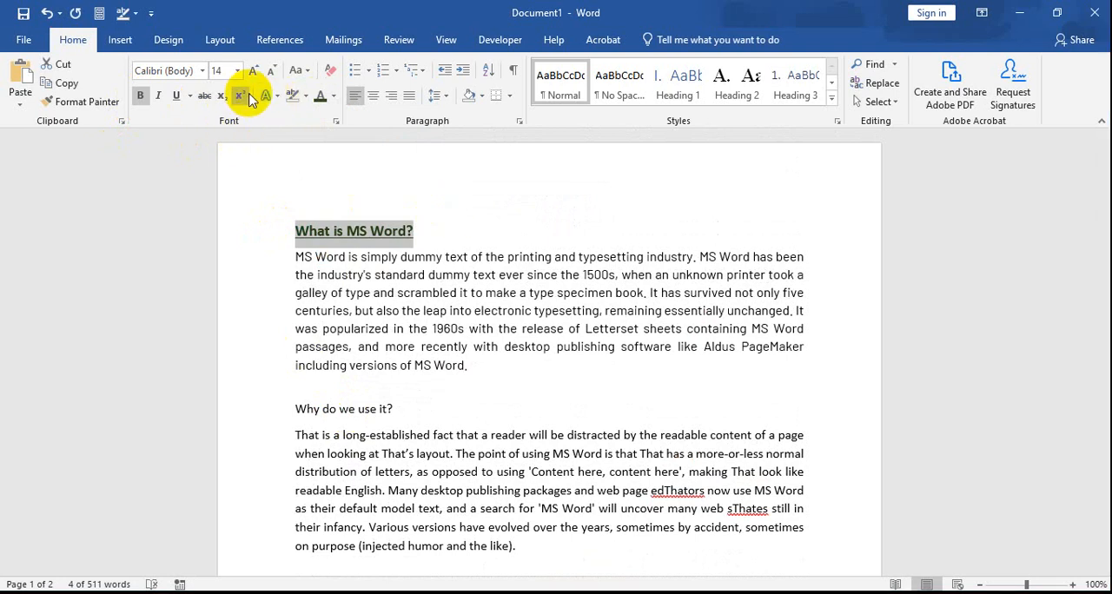
pyautogui.click(473, 293)
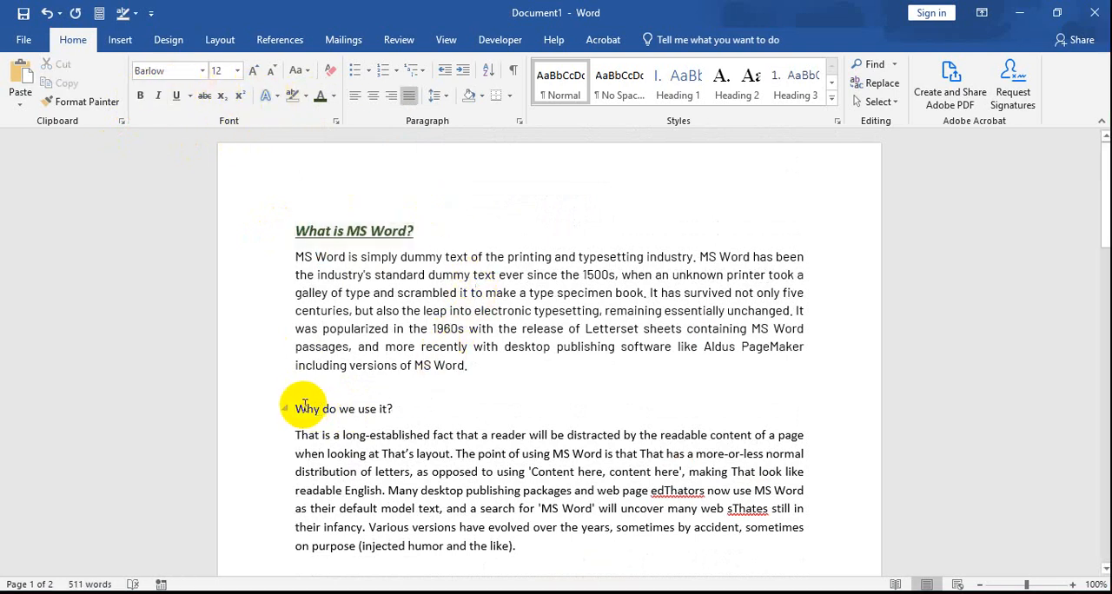
# Step: Make the "Why do we use it?" heading bold and italic
pyautogui.moveTo(294, 408); pyautogui.dragTo(396, 410)
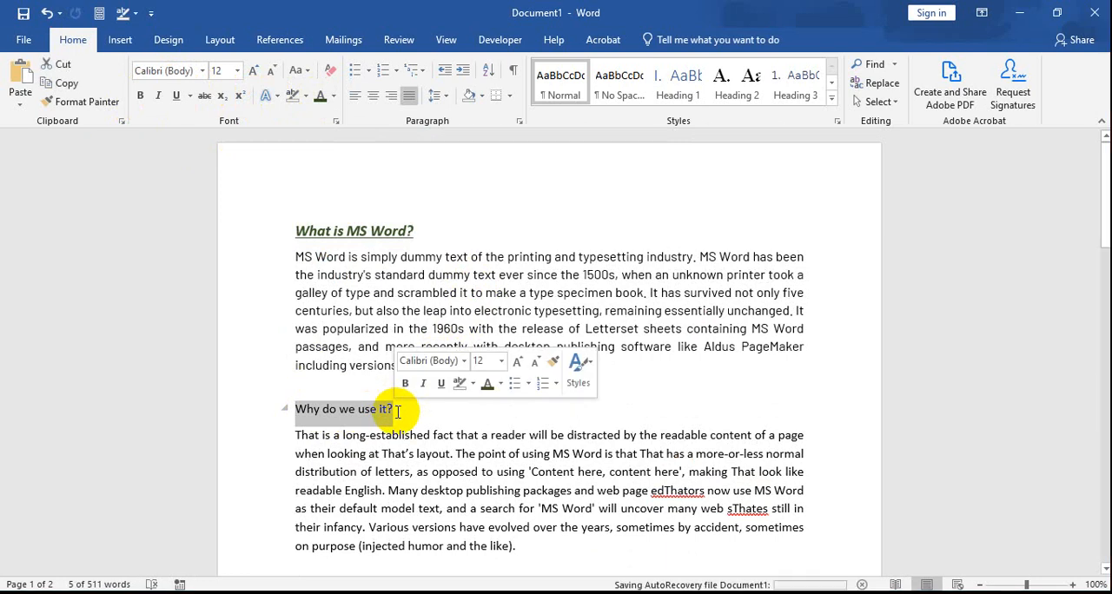
pyautogui.click(138, 99)
pyautogui.click(160, 98)
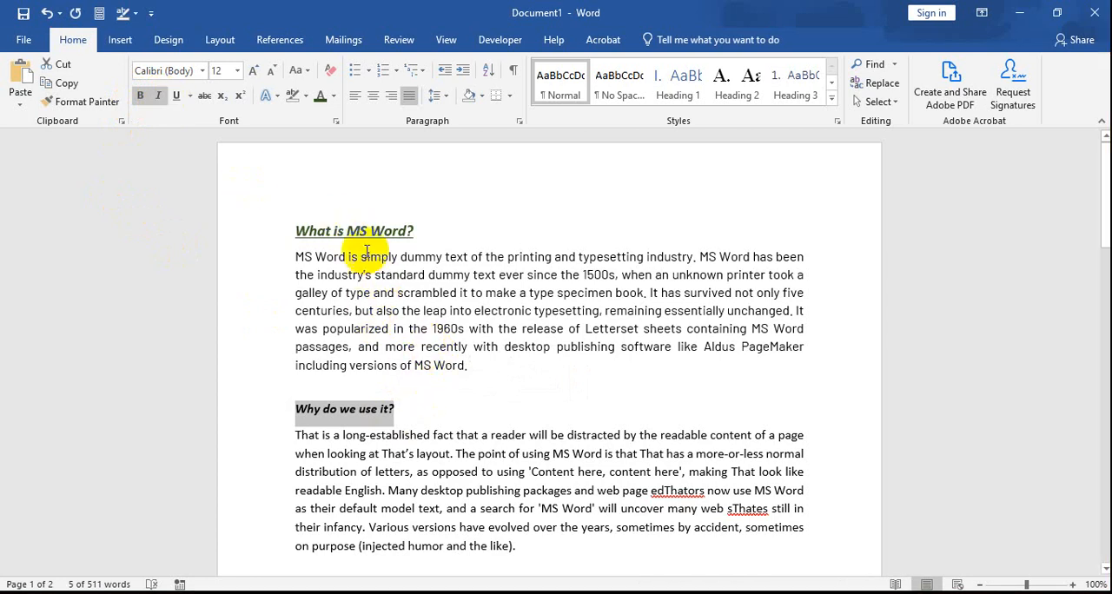
pyautogui.click(348, 230)
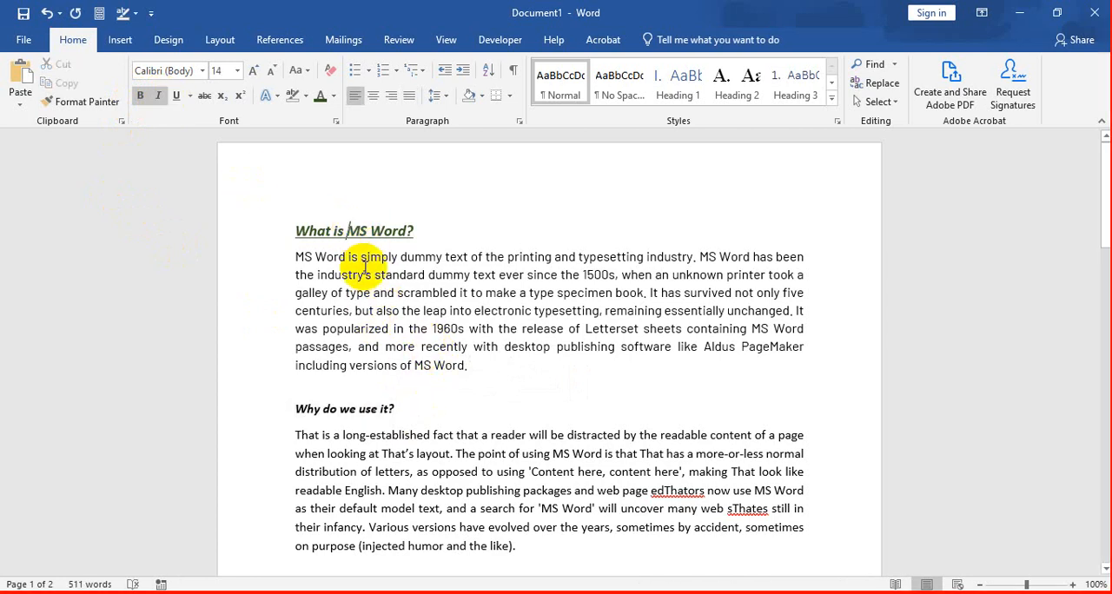
pyautogui.click(352, 408)
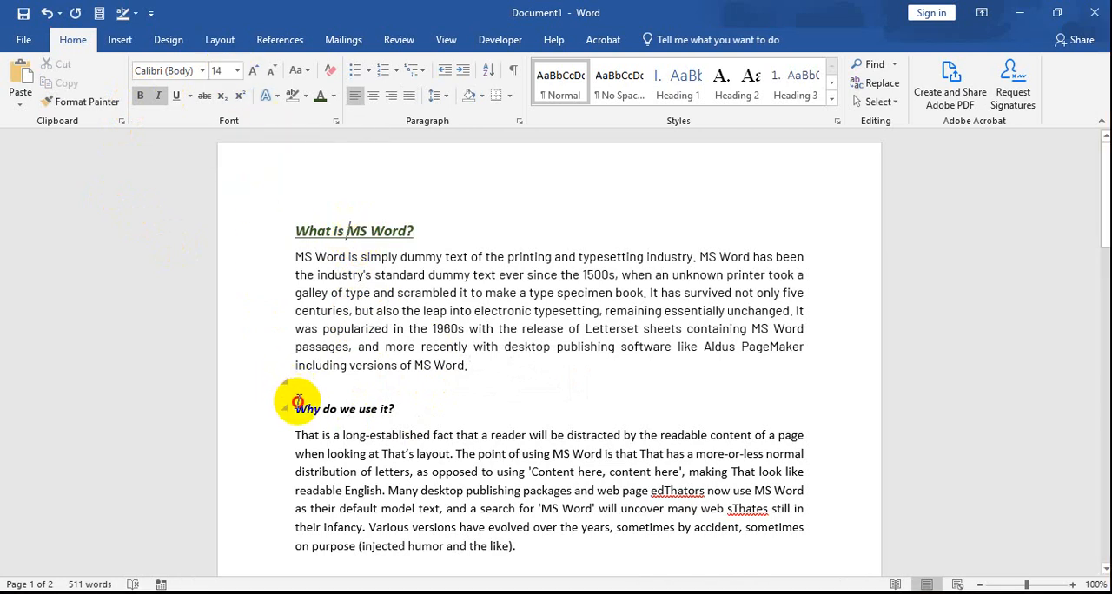
# Step: Format the "Why do we use it?" heading with font size 14, an underline and a dark green font color
pyautogui.tripleClick(393, 405)
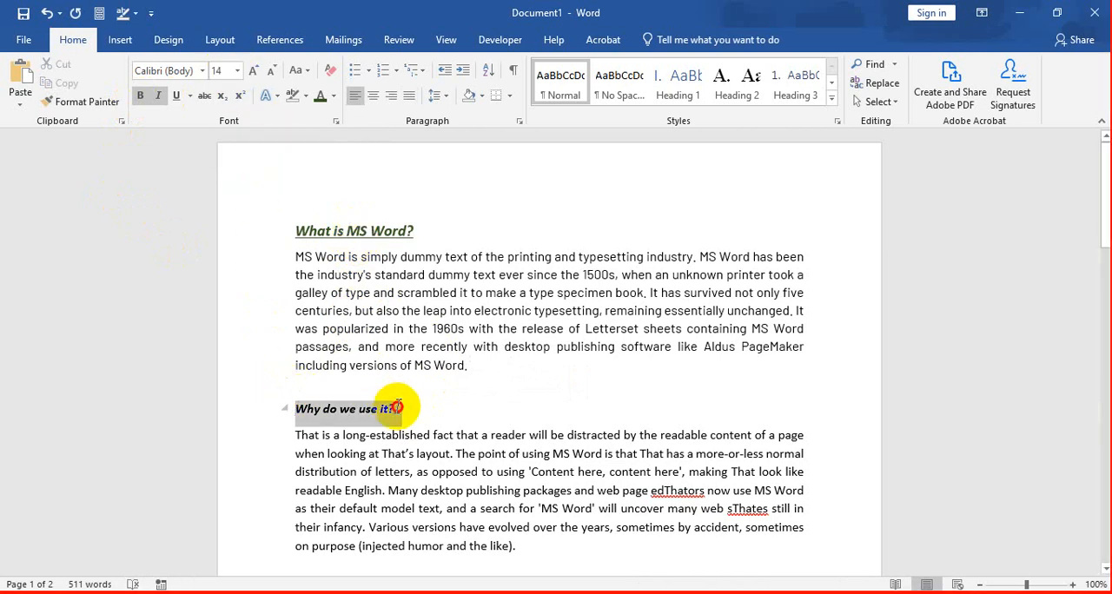
pyautogui.click(239, 71)
pyautogui.click(221, 169)
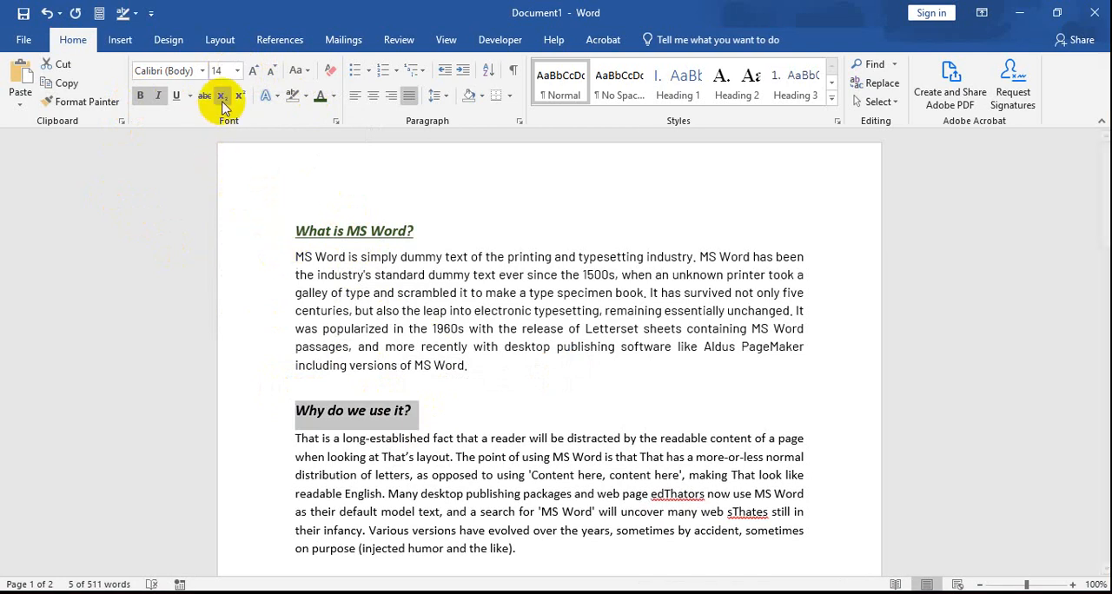
pyautogui.click(176, 96)
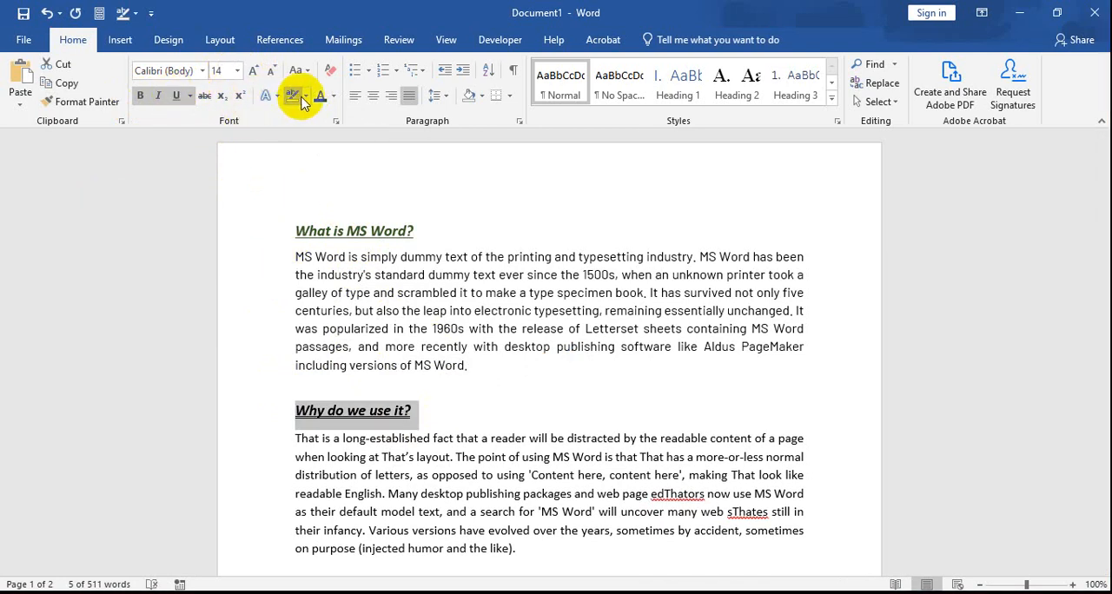
pyautogui.click(463, 348)
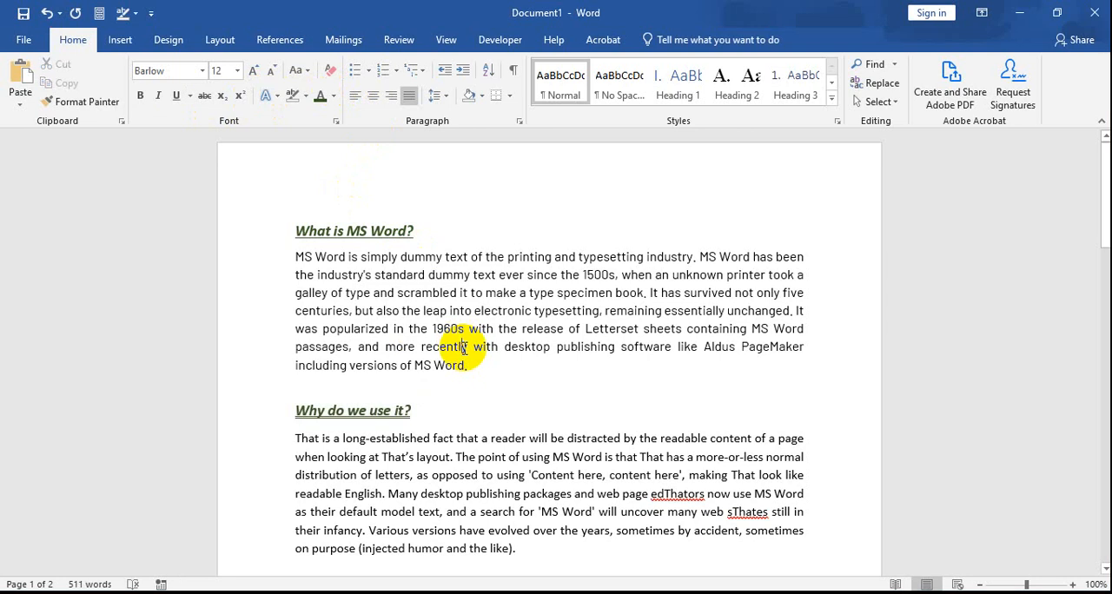
pyautogui.scroll(-5, 452, 374)
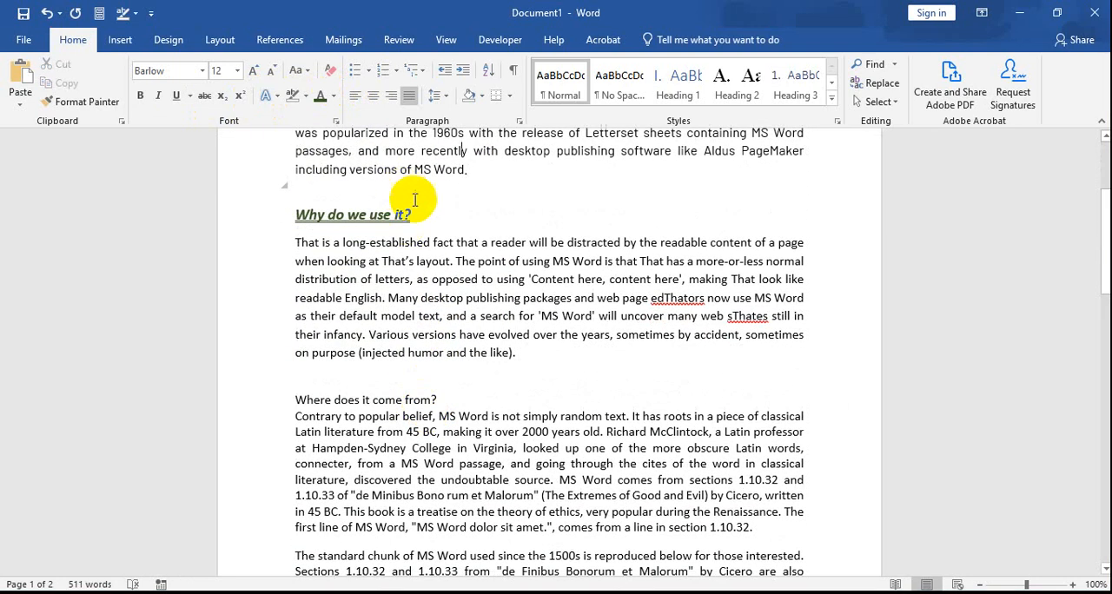
pyautogui.moveTo(414, 214); pyautogui.dragTo(304, 216)
pyautogui.scroll(5, 304, 218)
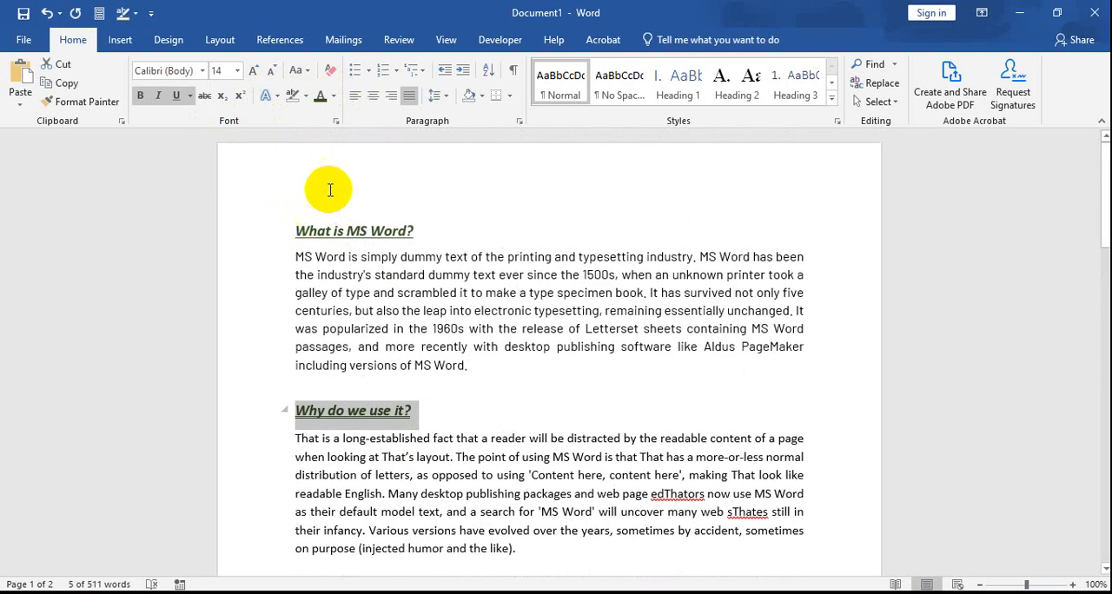
pyautogui.click(190, 96)
pyautogui.click(201, 121)
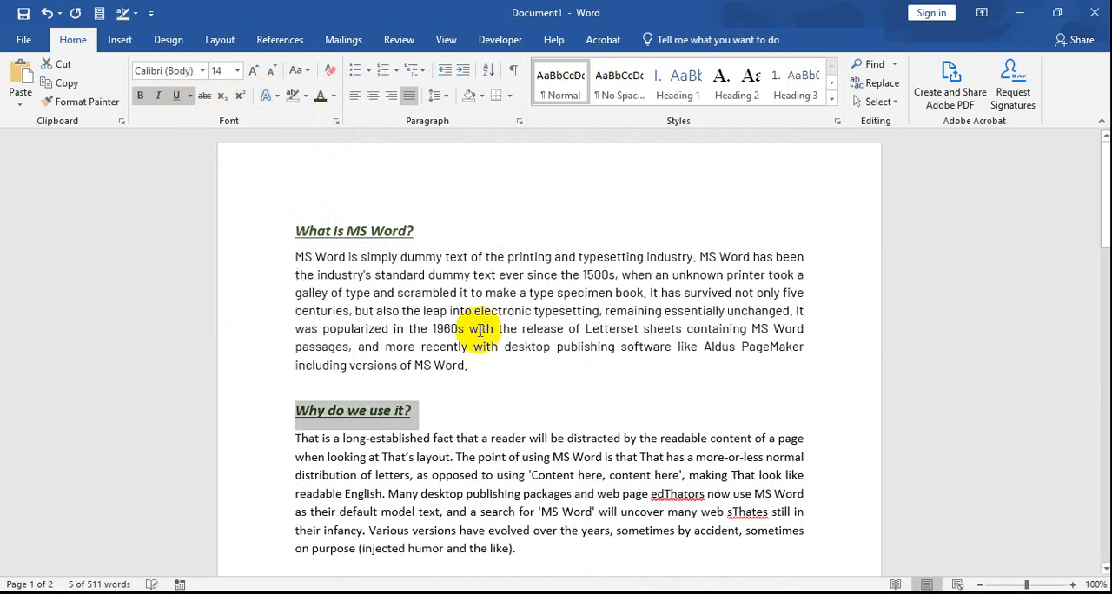
pyautogui.click(456, 417)
# Step: Examine the "Why do we use it?" heading against the unformatted headings "Where does it come from?" and "Where can I get some?"
pyautogui.scroll(-1, 442, 421)
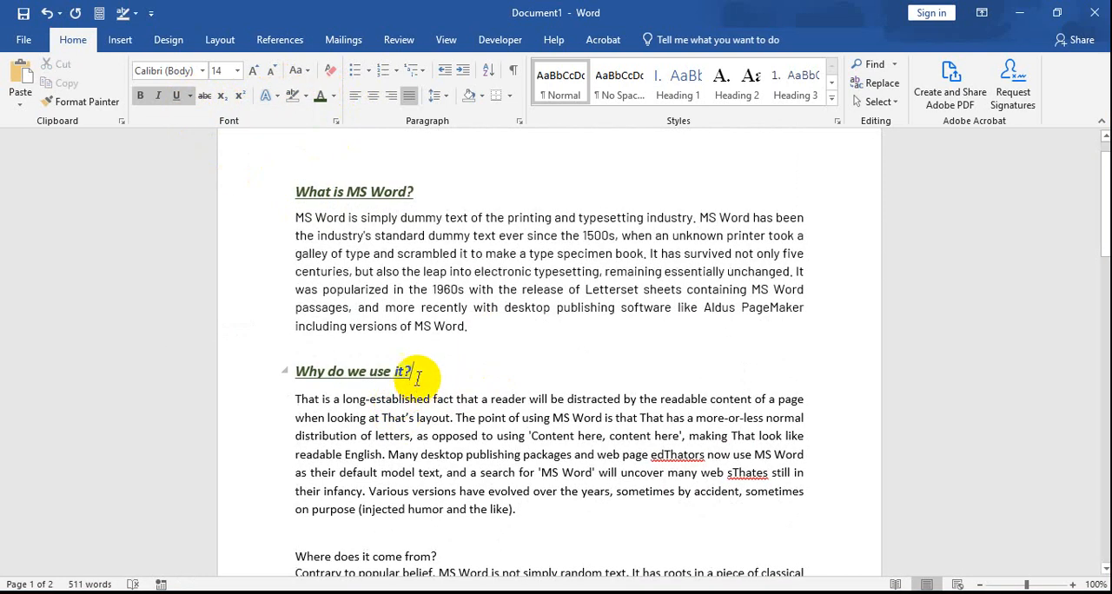
pyautogui.moveTo(411, 373); pyautogui.dragTo(303, 349)
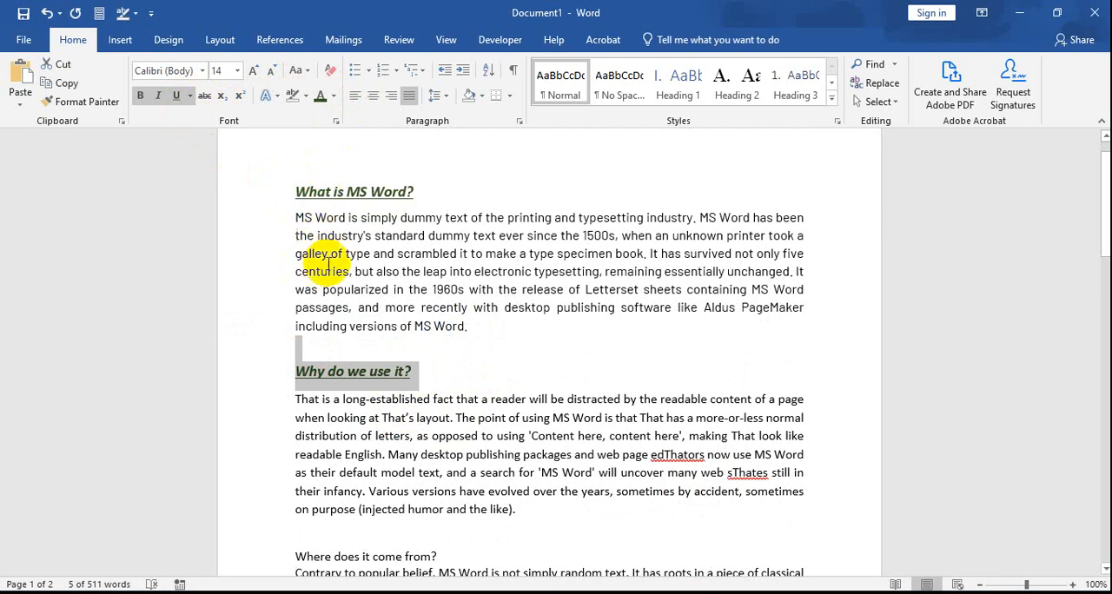
pyautogui.click(379, 384)
pyautogui.scroll(-4, 398, 435)
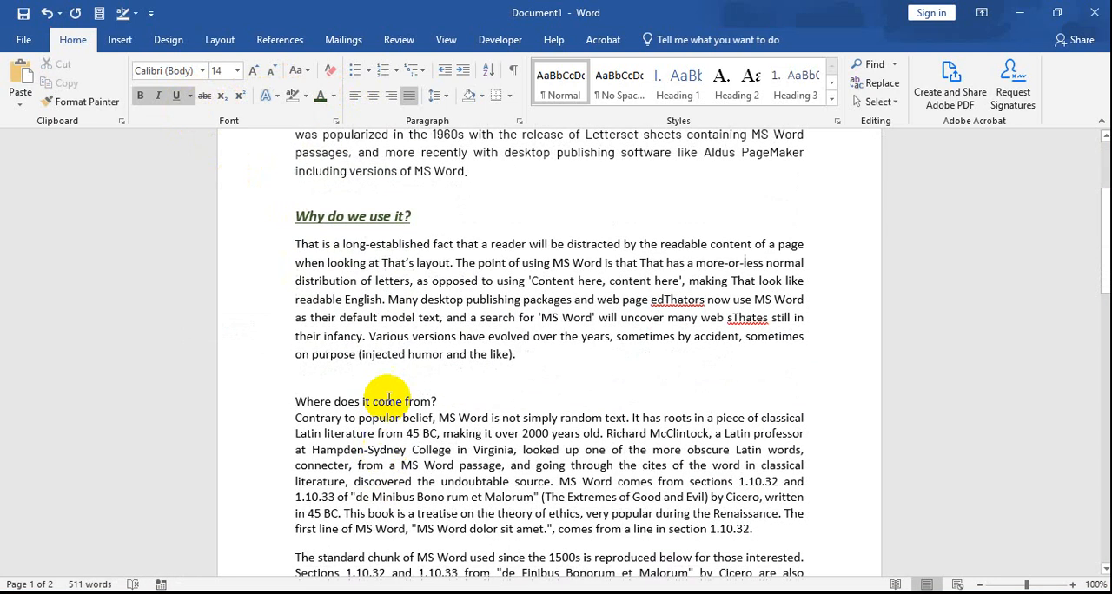
pyautogui.click(396, 400)
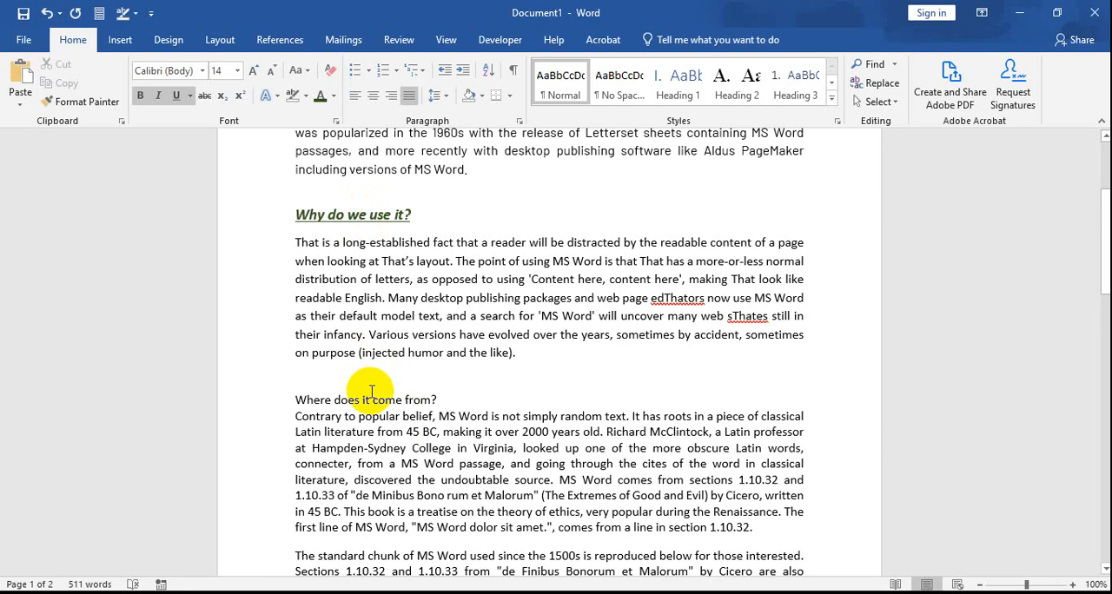
pyautogui.scroll(-12, 370, 393)
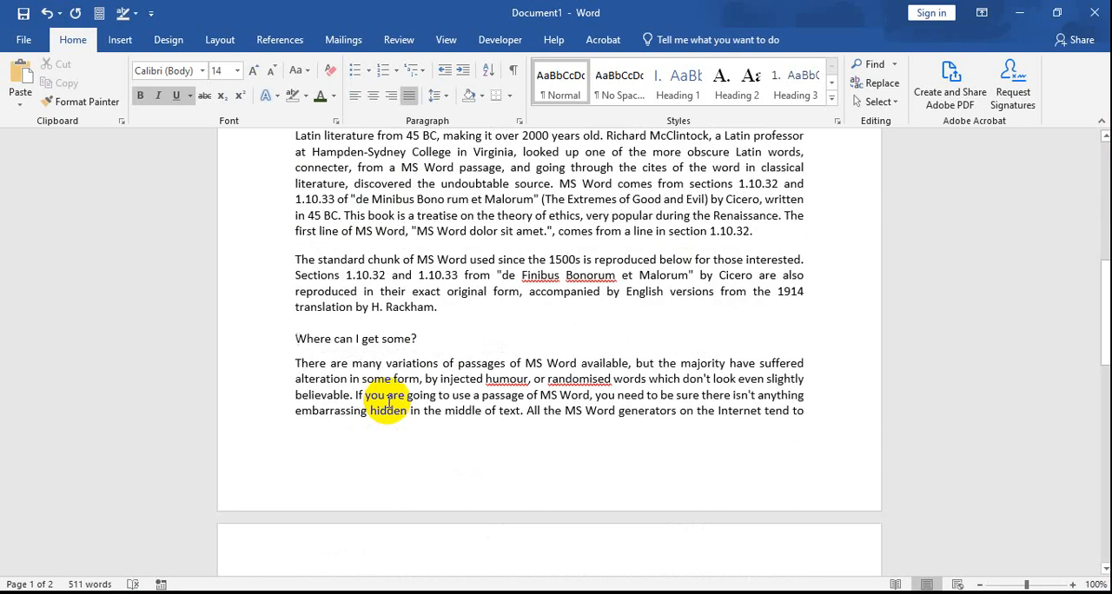
pyautogui.scroll(9, 397, 330)
pyautogui.scroll(6, 391, 408)
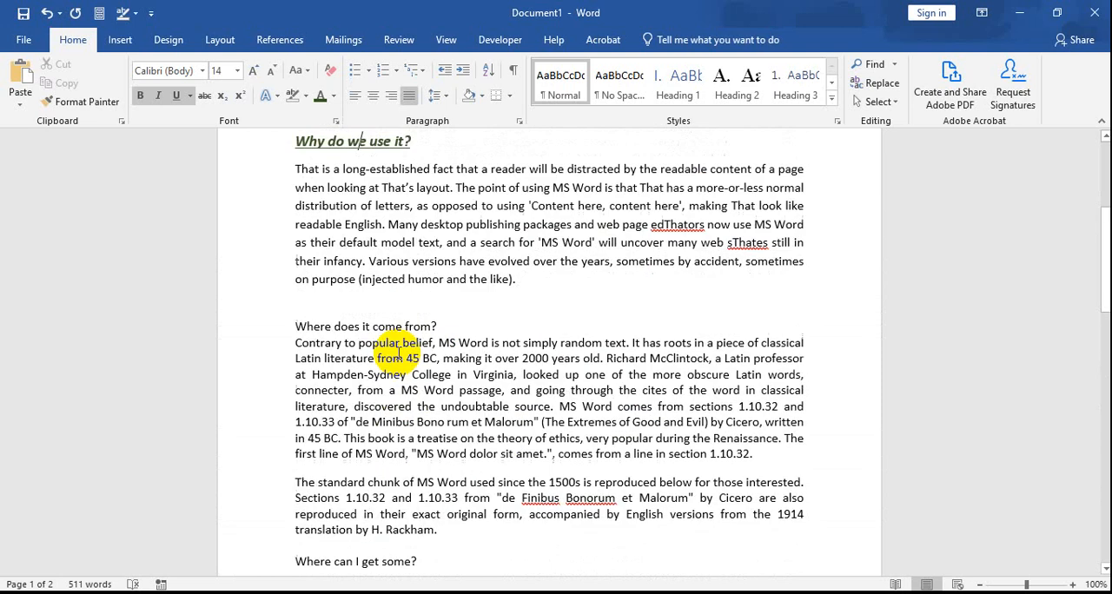
pyautogui.scroll(-10, 363, 217)
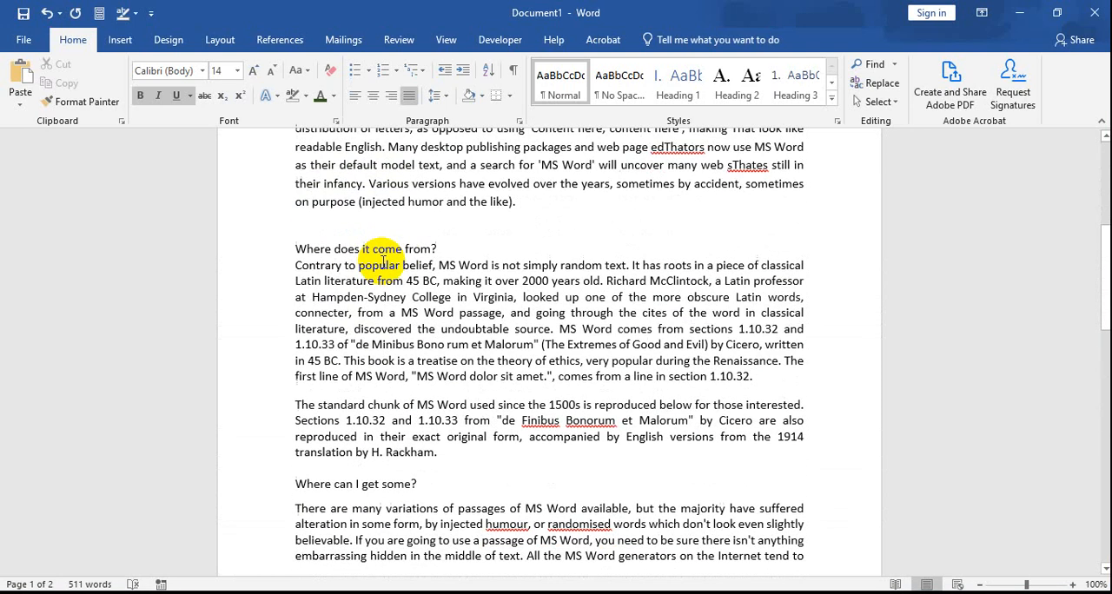
# Step: Copy the entire document text and paste it twice at the end of the document
pyautogui.click(426, 244)
pyautogui.hotkey('ctrl', 'a')
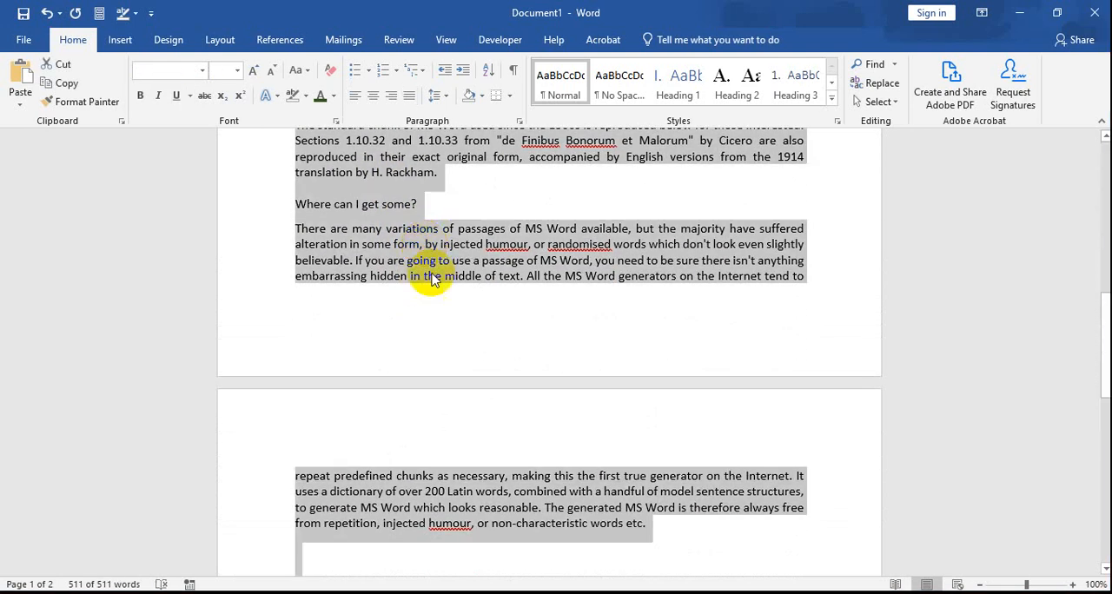
pyautogui.scroll(-5, 229, 322)
pyautogui.click(315, 369)
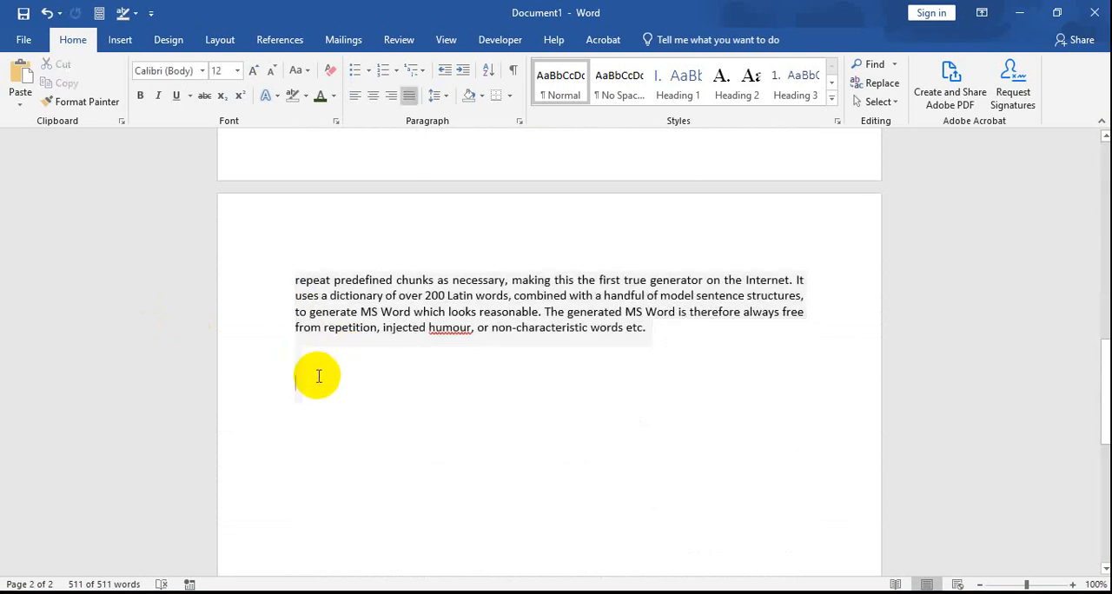
pyautogui.hotkey('ctrl', 'v')
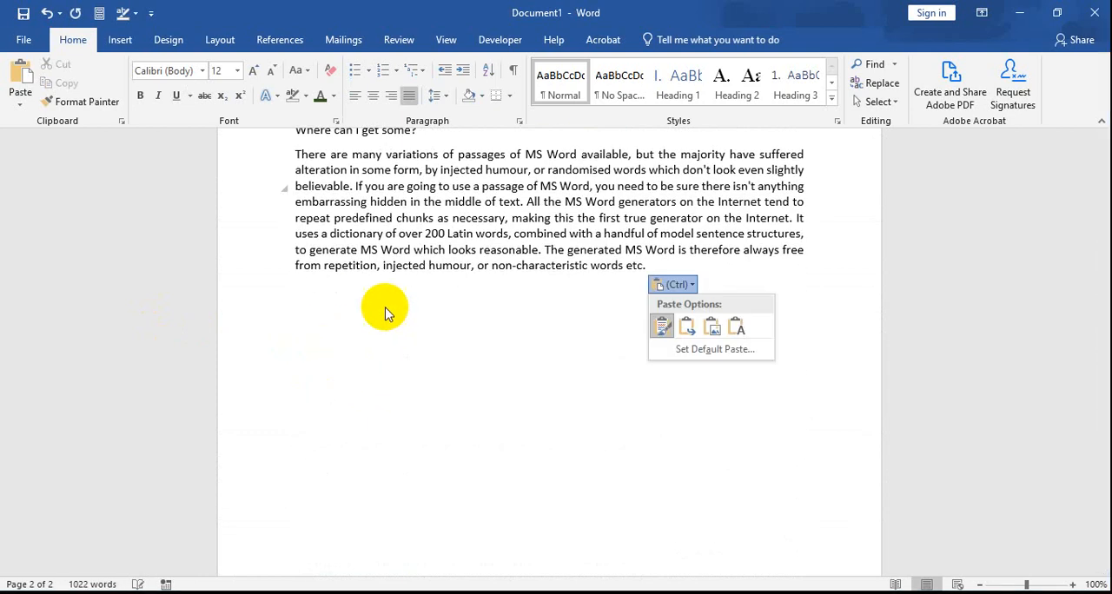
pyautogui.click(293, 314)
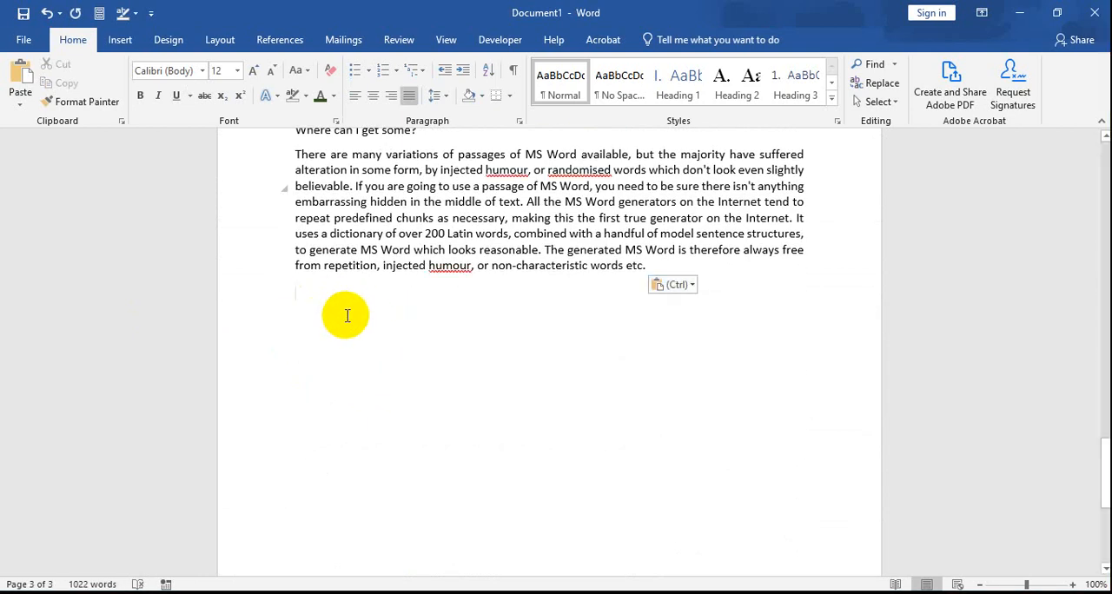
pyautogui.hotkey('ctrl', 'v')
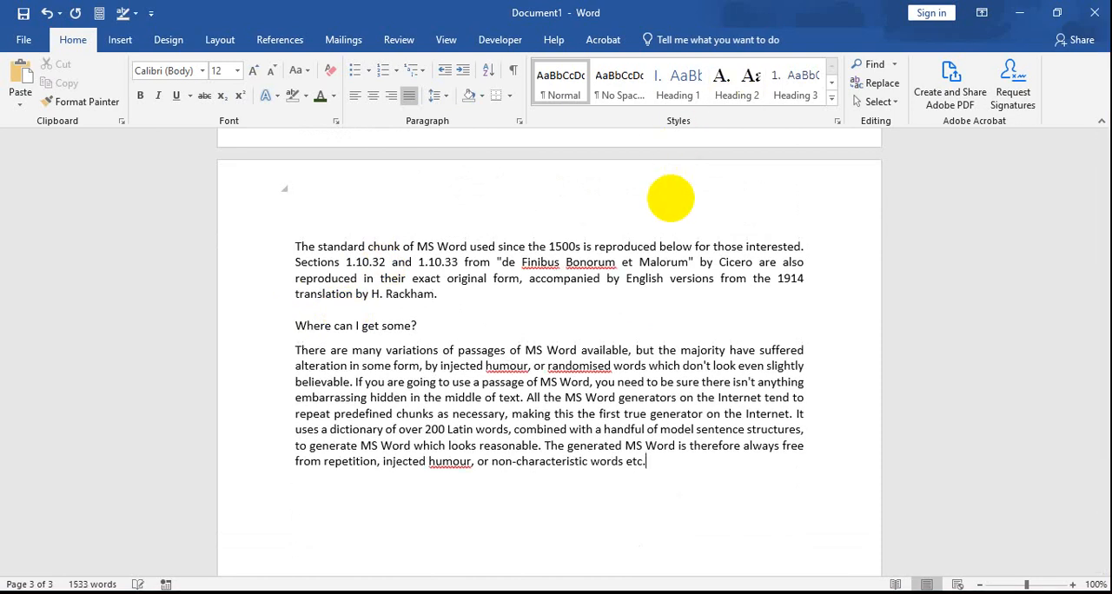
# Step: Review the lengthened document from its start and examine the available text styles in the full style gallery
pyautogui.scroll(16, 635, 253)
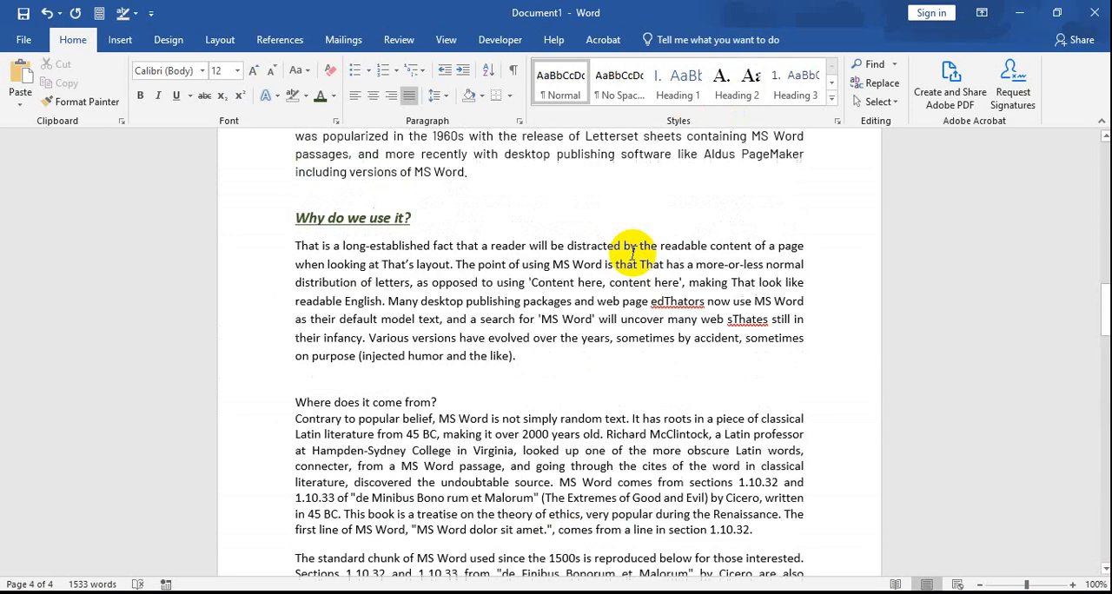
pyautogui.scroll(-3, 635, 253)
pyautogui.moveTo(1099, 280); pyautogui.dragTo(1104, 219)
pyautogui.moveTo(1102, 202); pyautogui.dragTo(1085, 107)
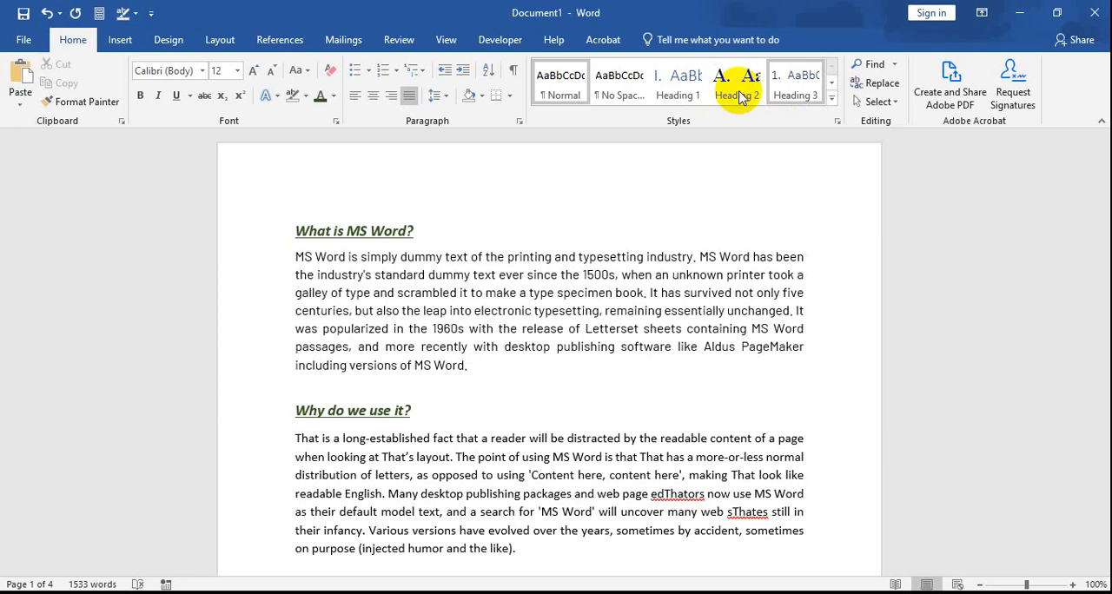
pyautogui.click(617, 94)
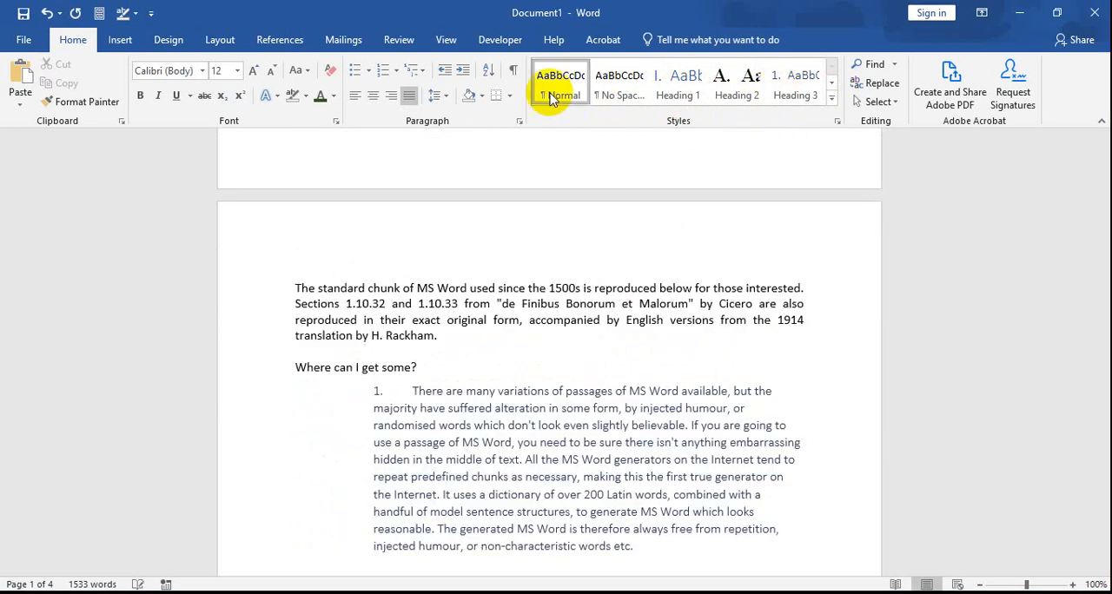
pyautogui.click(833, 102)
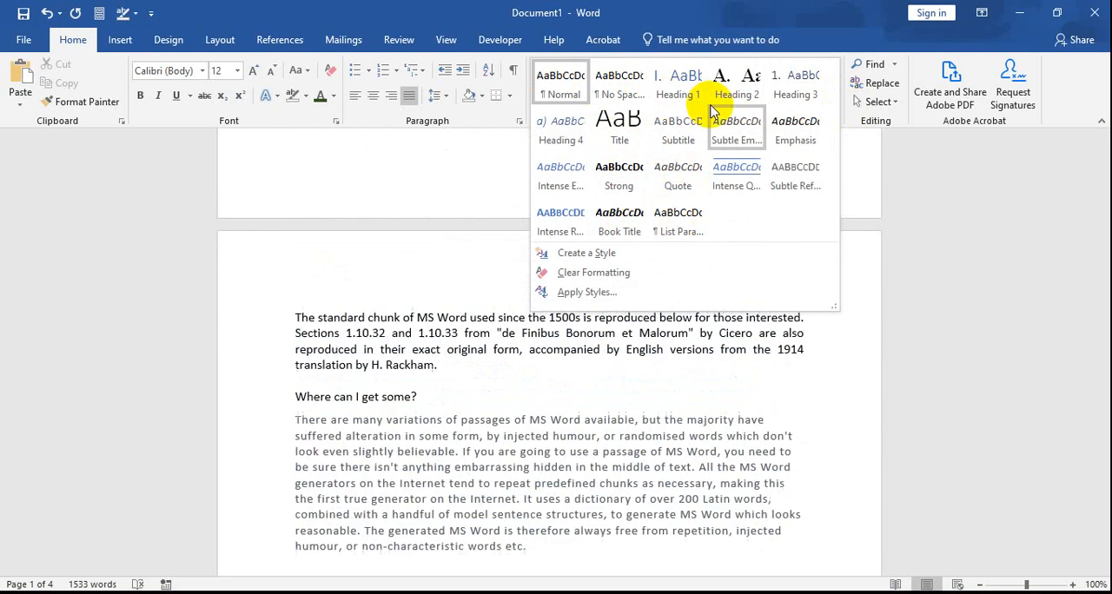
pyautogui.scroll(10, 412, 206)
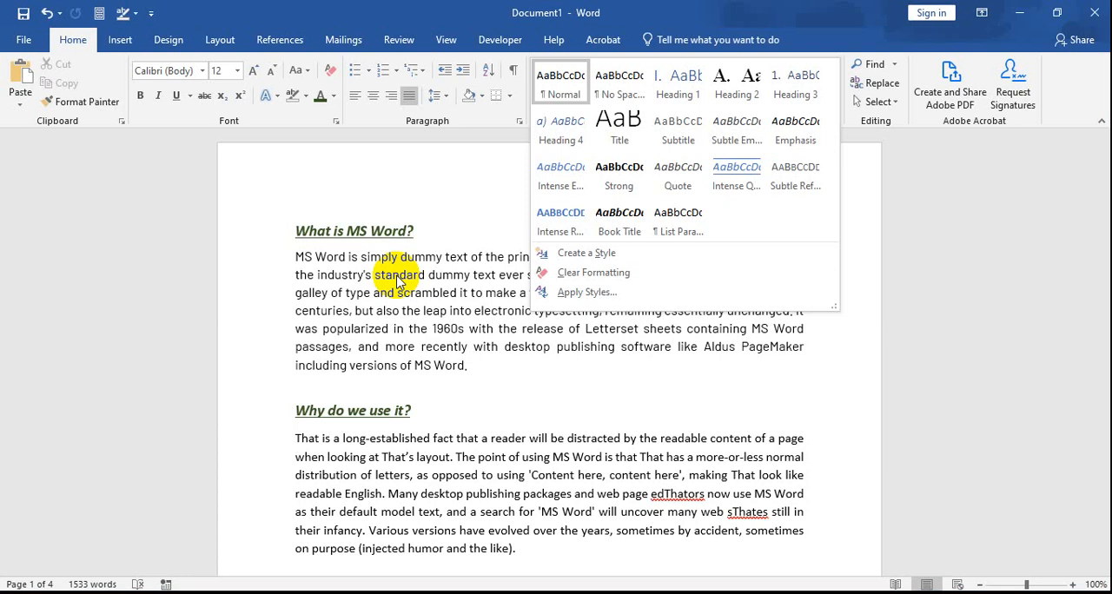
pyautogui.click(471, 300)
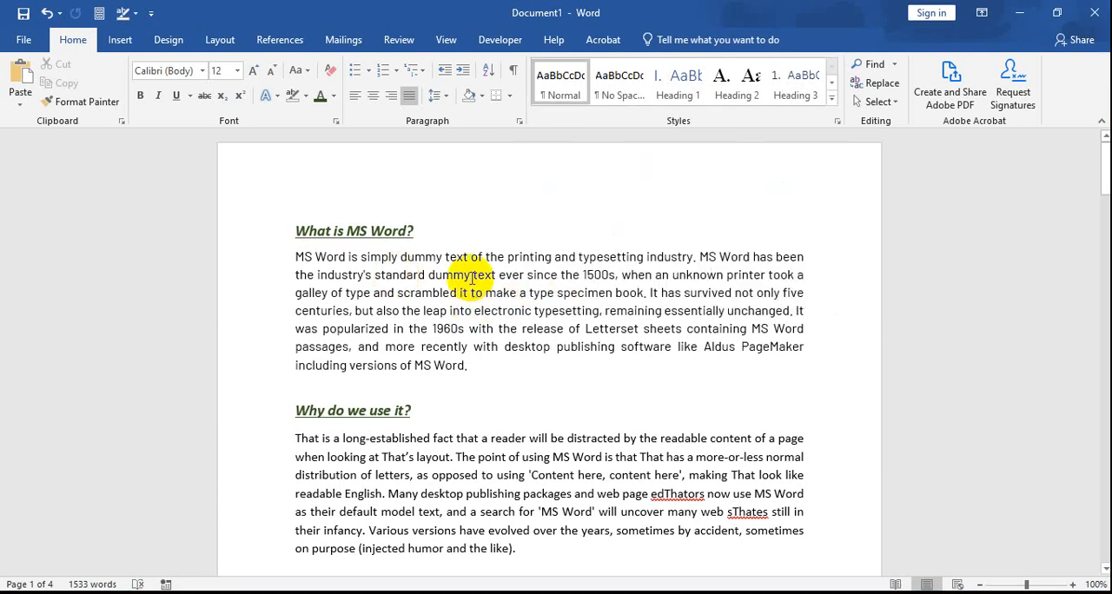
# Step: Compare the formatting of the "What is MS Word?", "Why do we use it?" and "Where does it come from?" headings
pyautogui.click(387, 230)
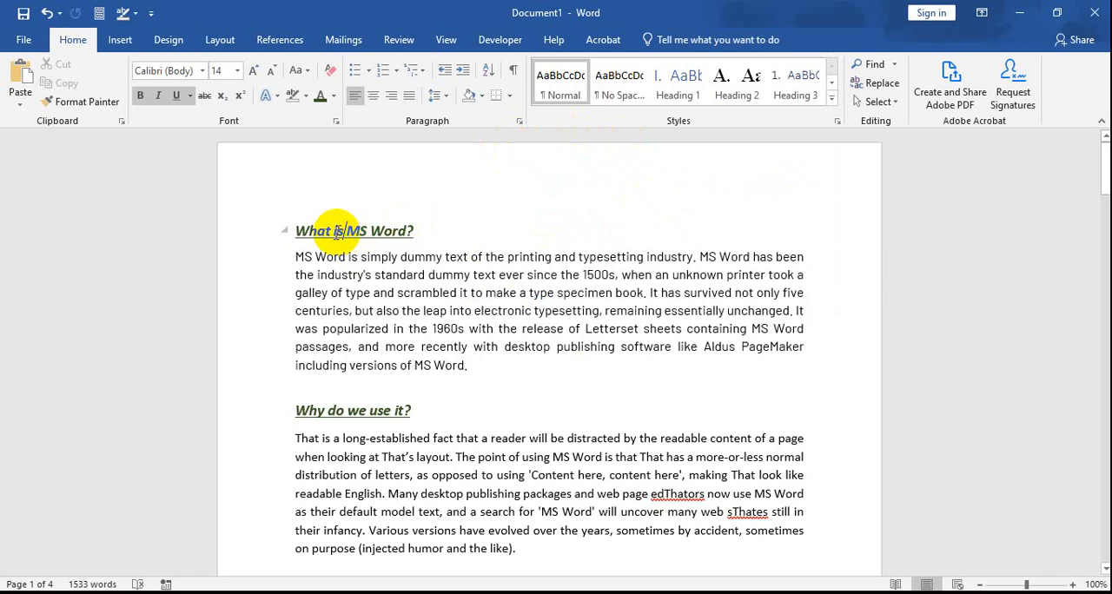
pyautogui.moveTo(307, 231); pyautogui.dragTo(417, 227)
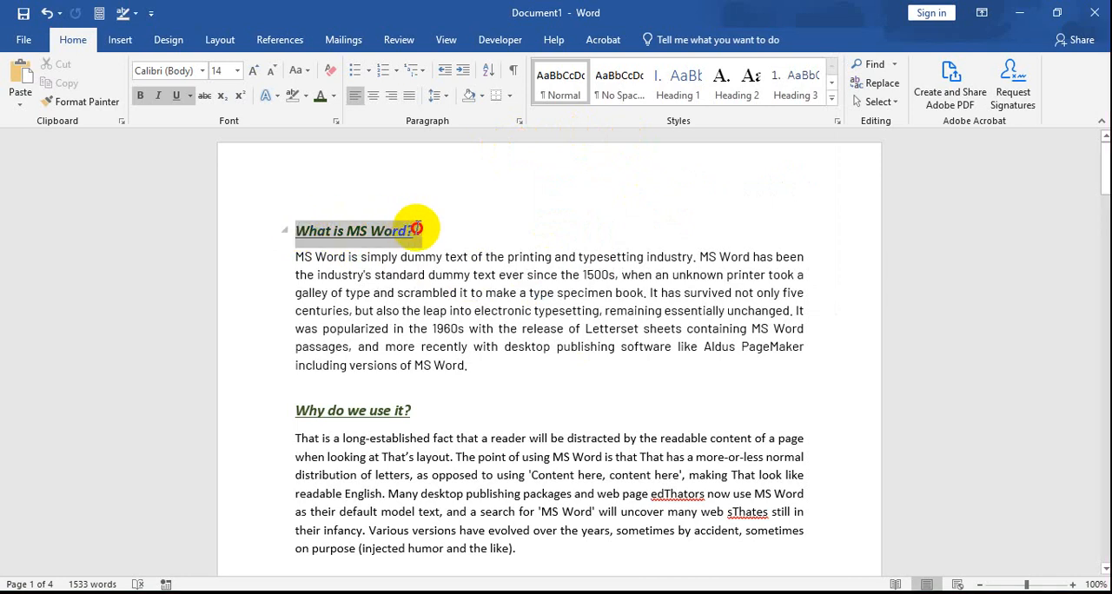
pyautogui.click(418, 311)
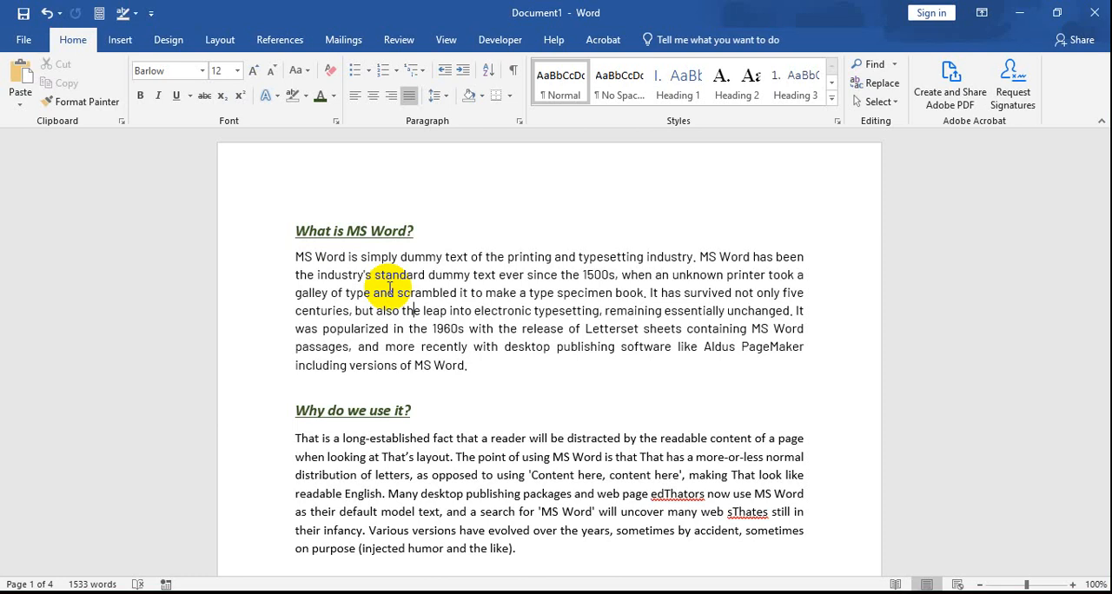
pyautogui.scroll(-5, 388, 304)
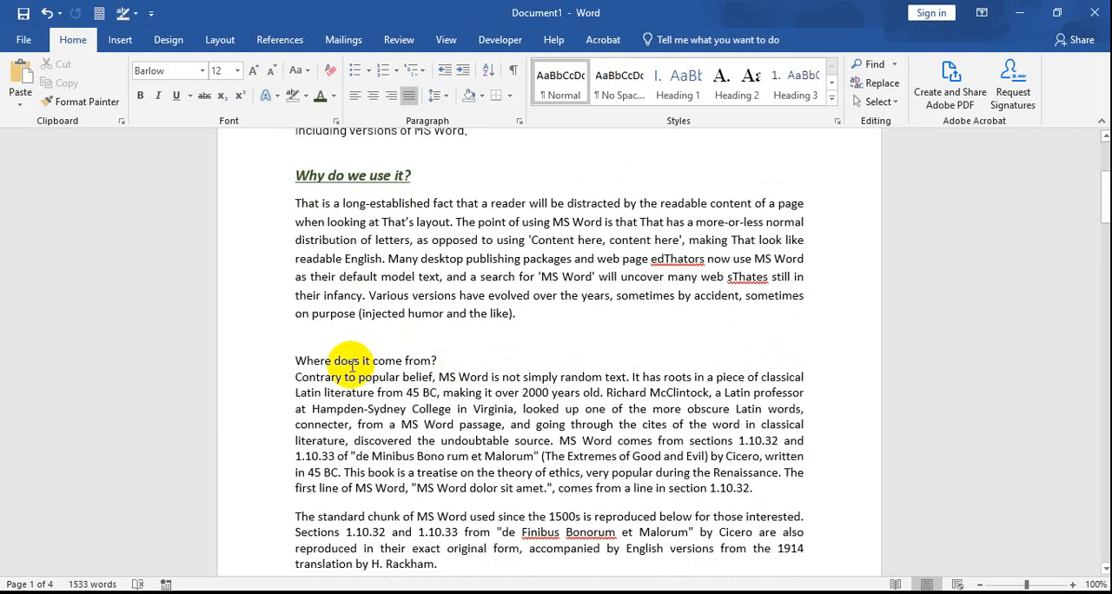
pyautogui.moveTo(335, 361); pyautogui.dragTo(447, 361)
pyautogui.click(394, 360)
pyautogui.scroll(5, 365, 356)
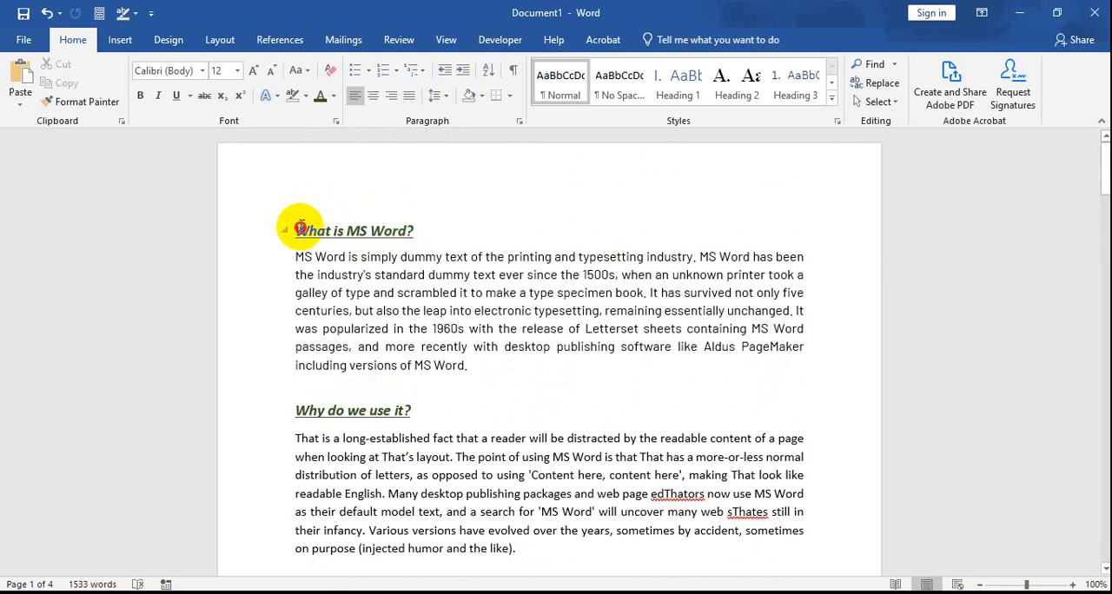
pyautogui.moveTo(296, 229); pyautogui.dragTo(415, 229)
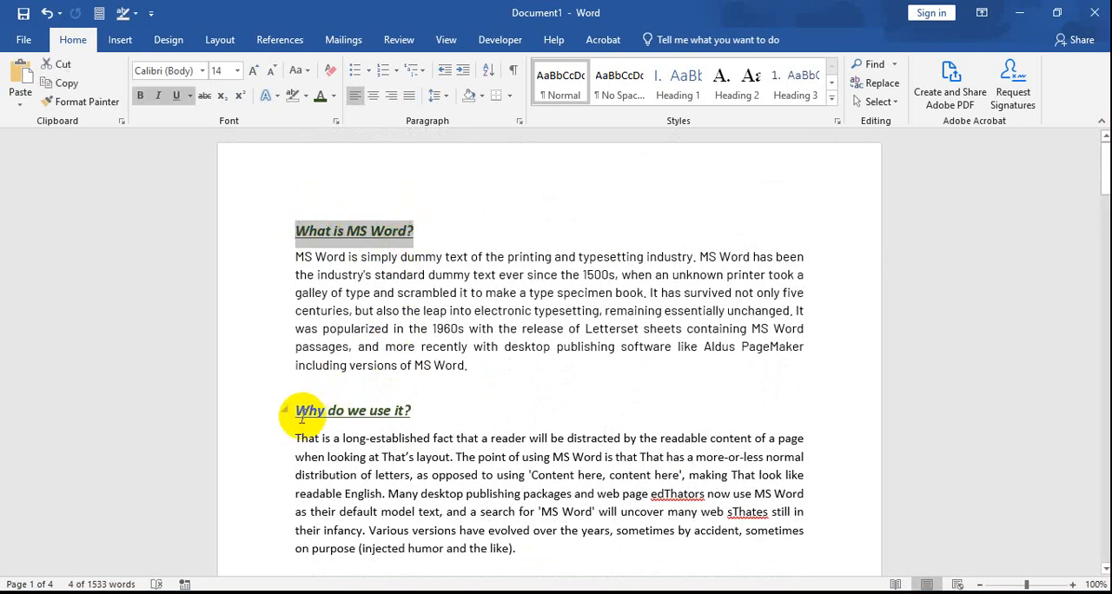
pyautogui.moveTo(297, 411); pyautogui.dragTo(405, 412)
pyautogui.scroll(-3, 365, 487)
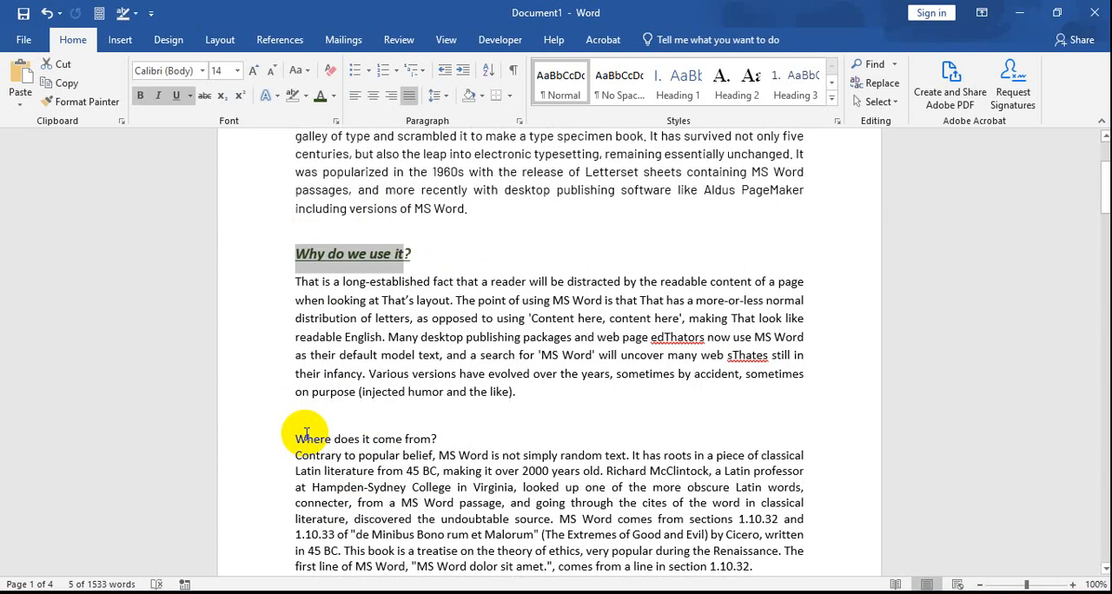
pyautogui.scroll(3, 365, 182)
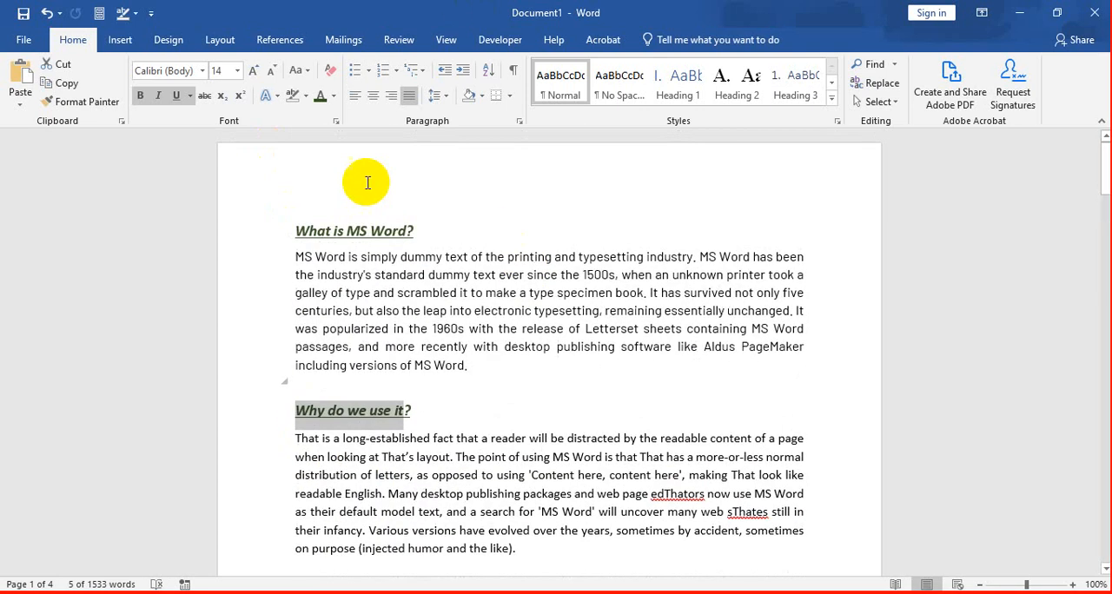
# Step: Examine the Normal style's options and preview the Heading 1 and Heading 2 styles on the "Why do we use it?" heading
pyautogui.rightClick(569, 87)
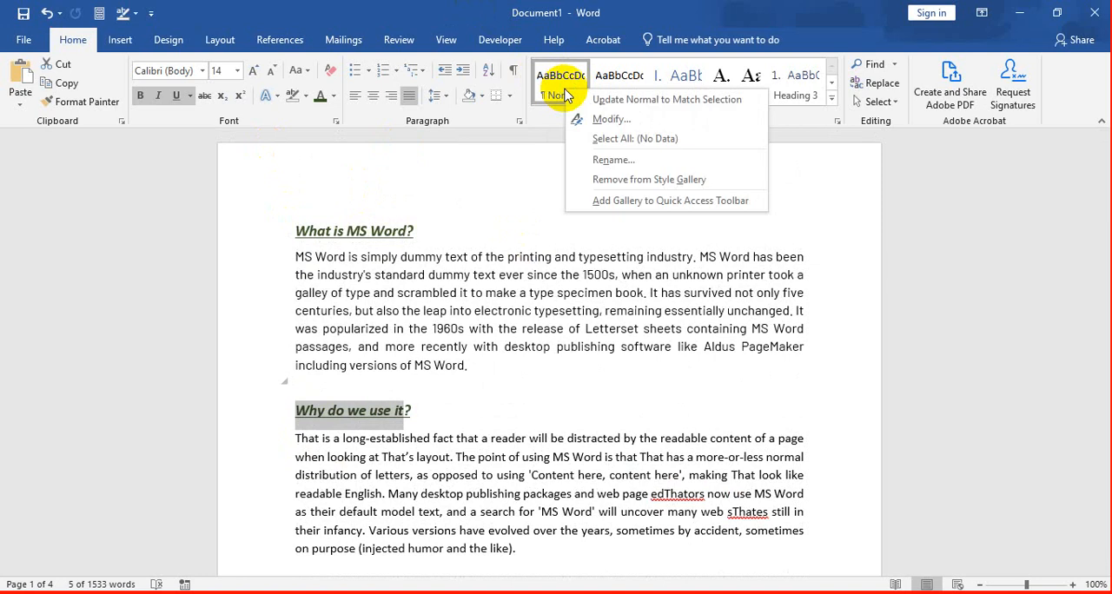
pyautogui.press('Escape')
pyautogui.click(680, 87)
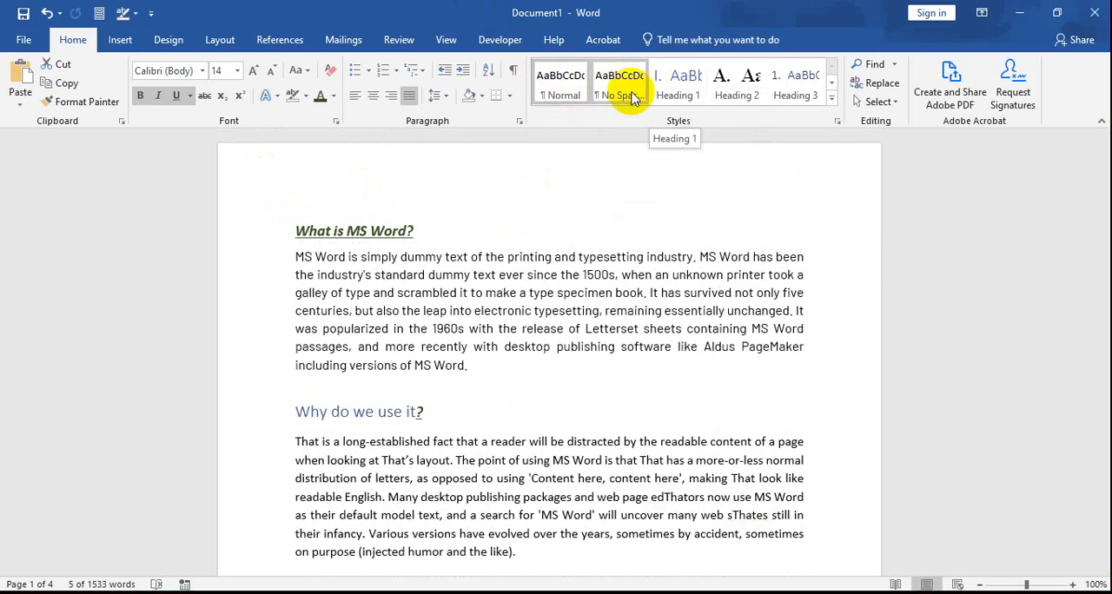
pyautogui.click(737, 92)
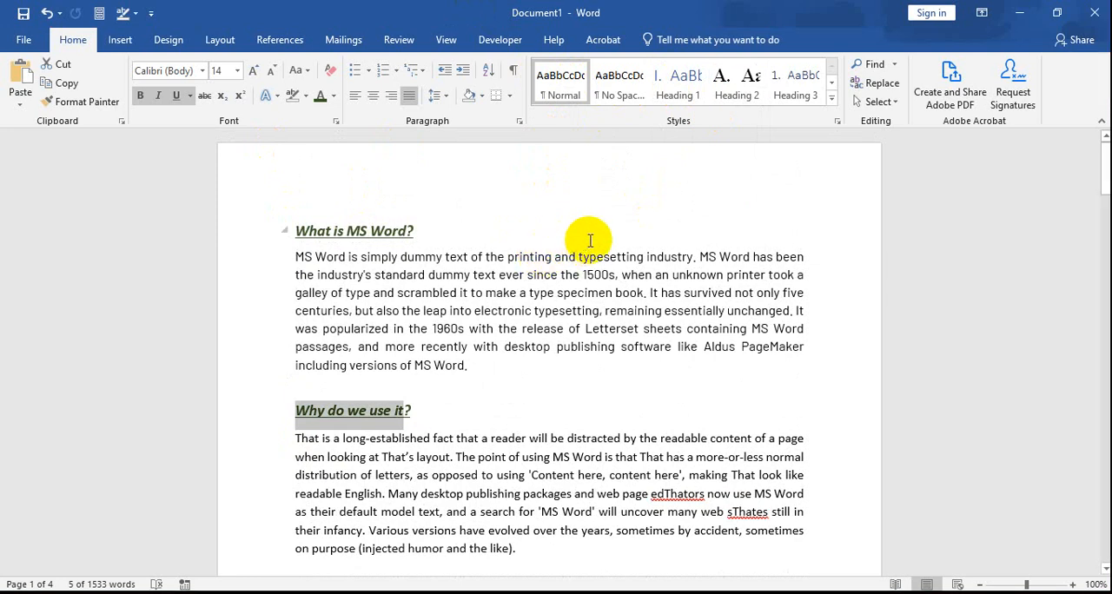
# Step: Preview the Heading 1 style on the "What is MS Word?" heading and open that style's options
pyautogui.click(424, 241)
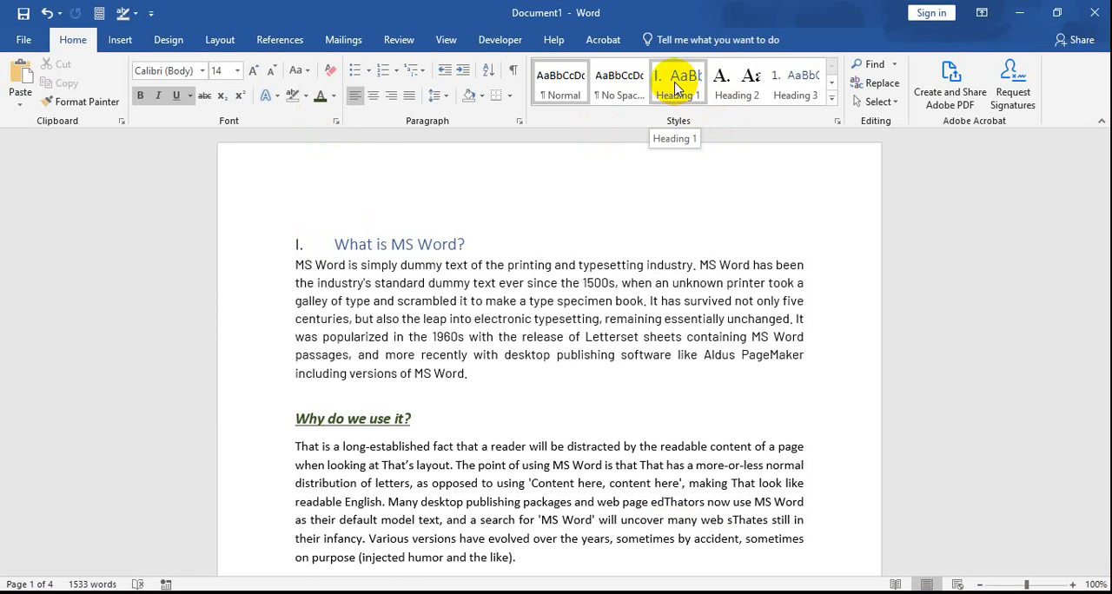
pyautogui.rightClick(675, 88)
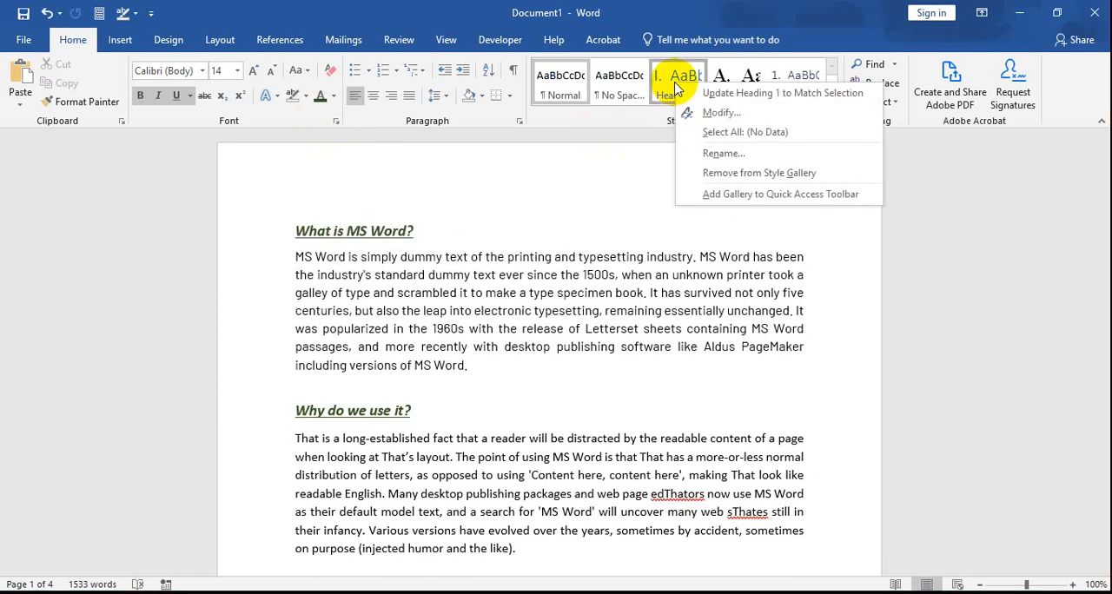
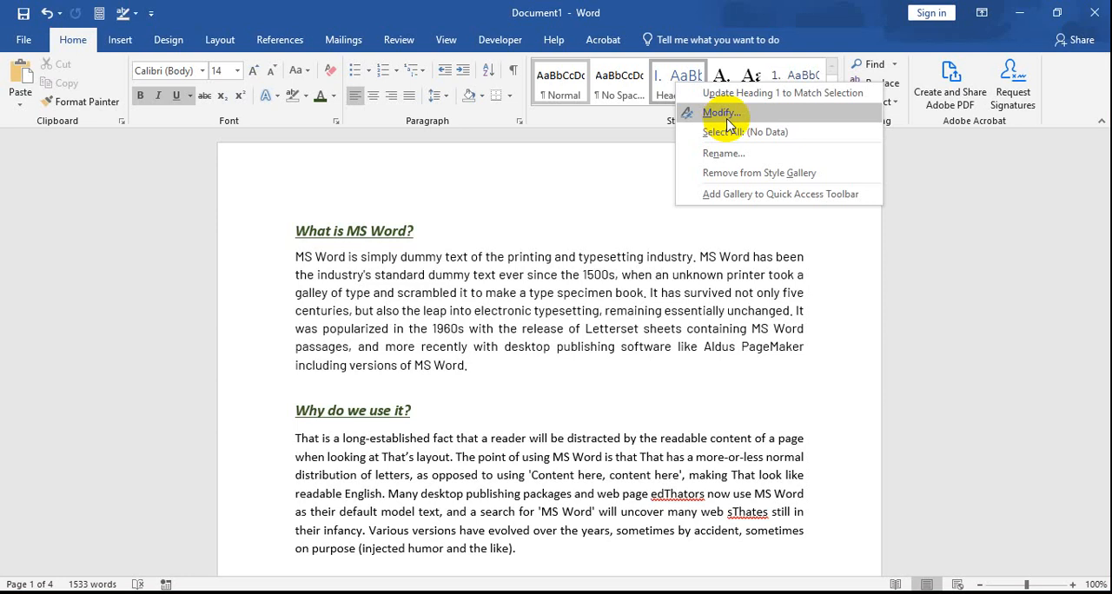
# Step: Open the Heading 1 style for modification and set its font to Barlow Condensed Medium
pyautogui.click(745, 116)
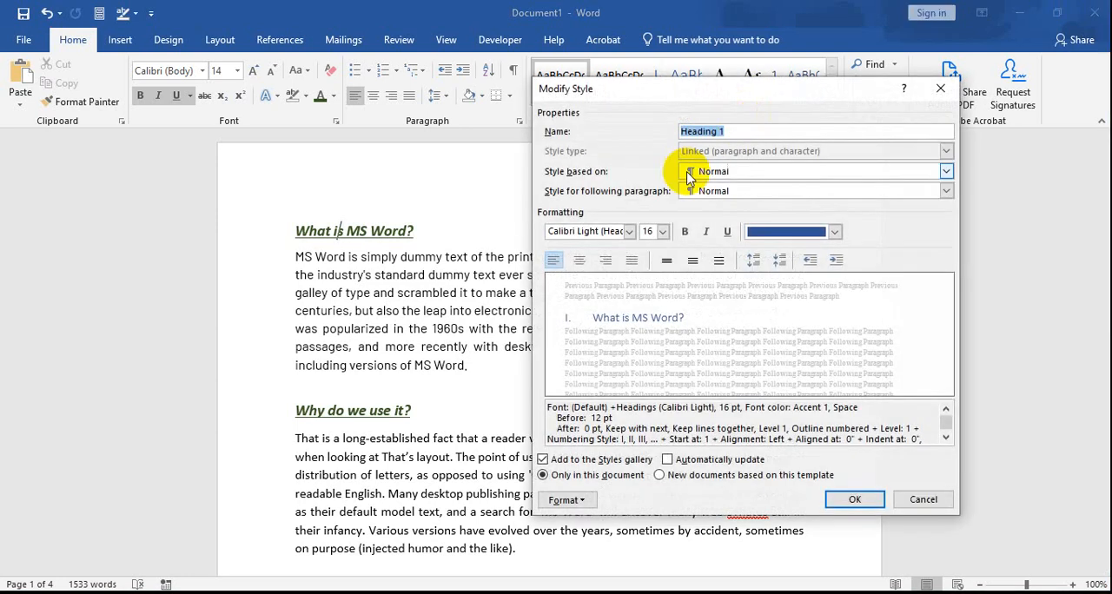
pyautogui.moveTo(634, 104); pyautogui.dragTo(400, 126)
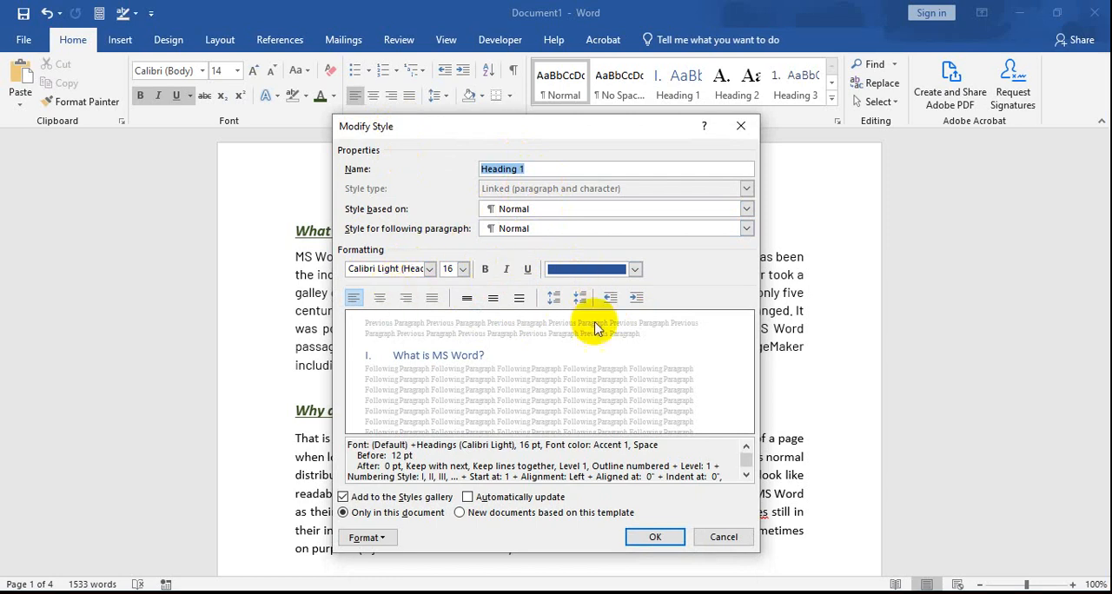
pyautogui.click(429, 270)
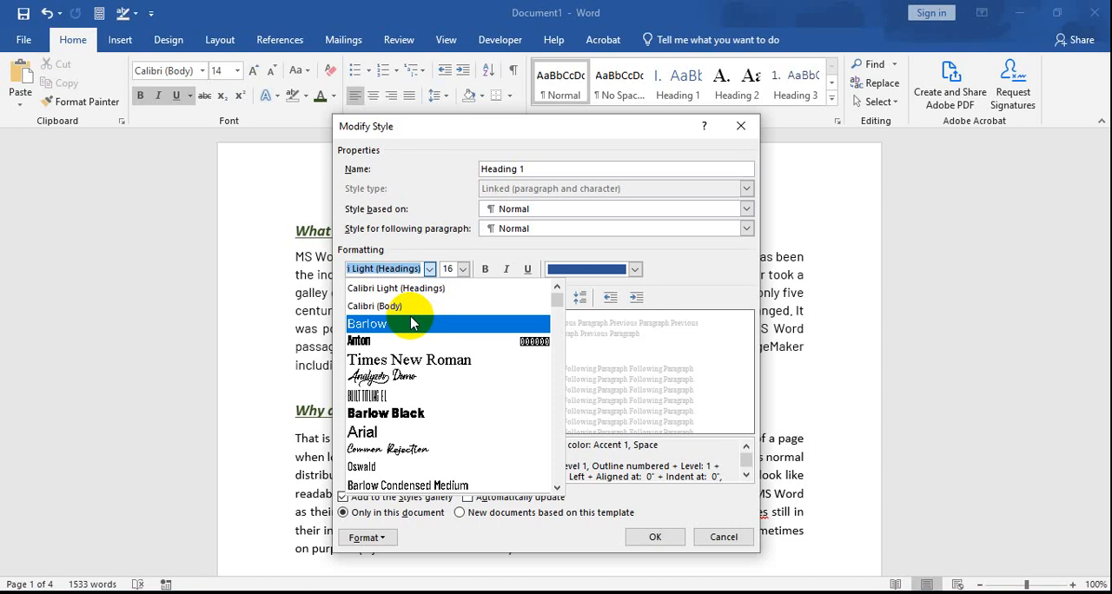
pyautogui.scroll(-1, 417, 347)
pyautogui.scroll(-3, 420, 361)
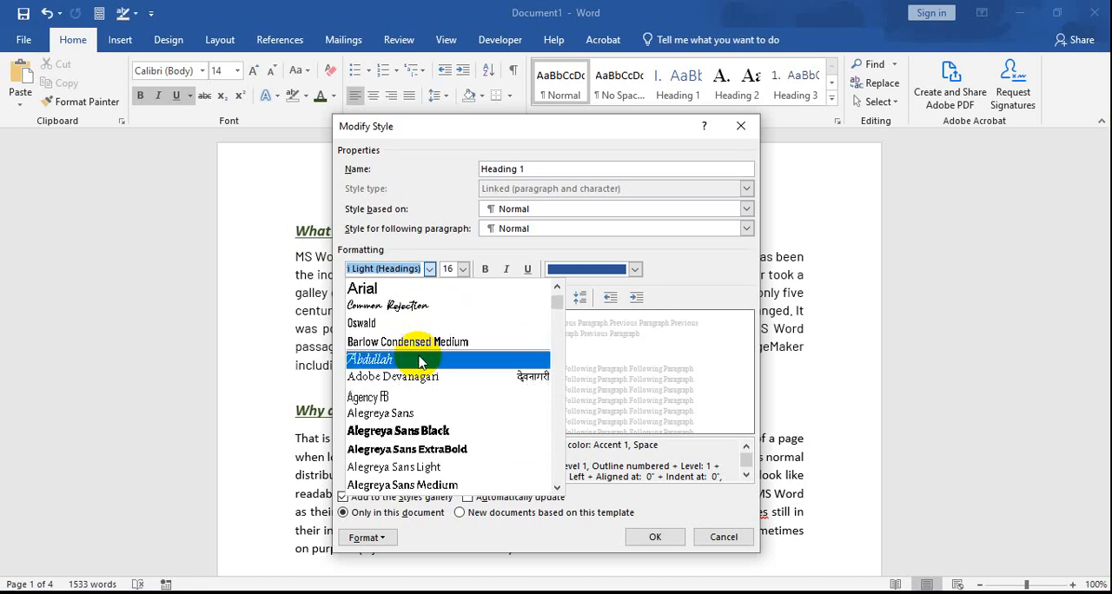
pyautogui.scroll(-7, 419, 402)
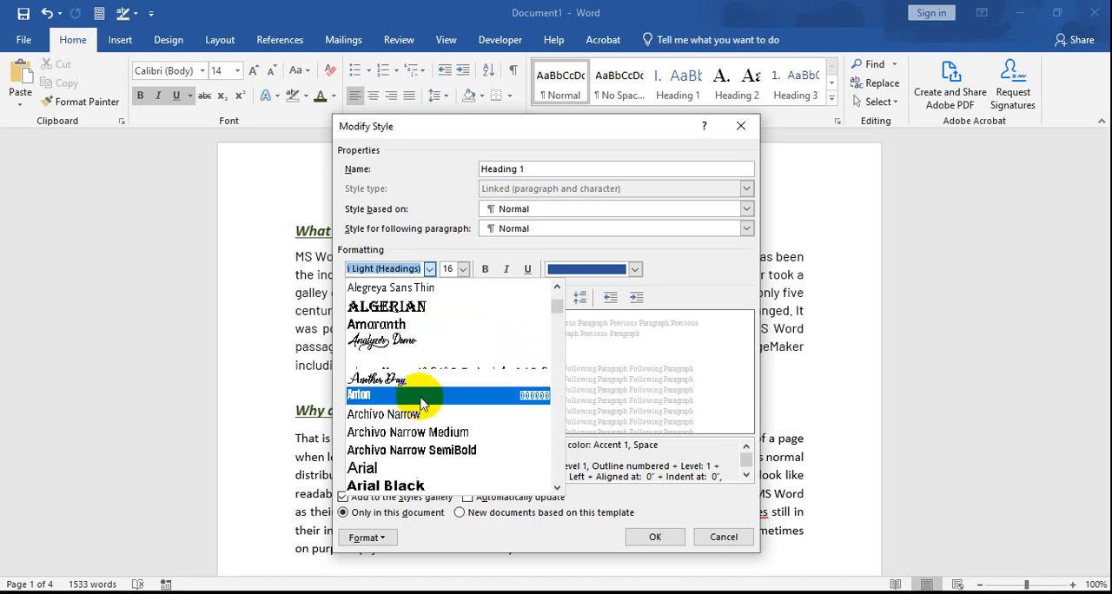
pyautogui.scroll(-2, 424, 404)
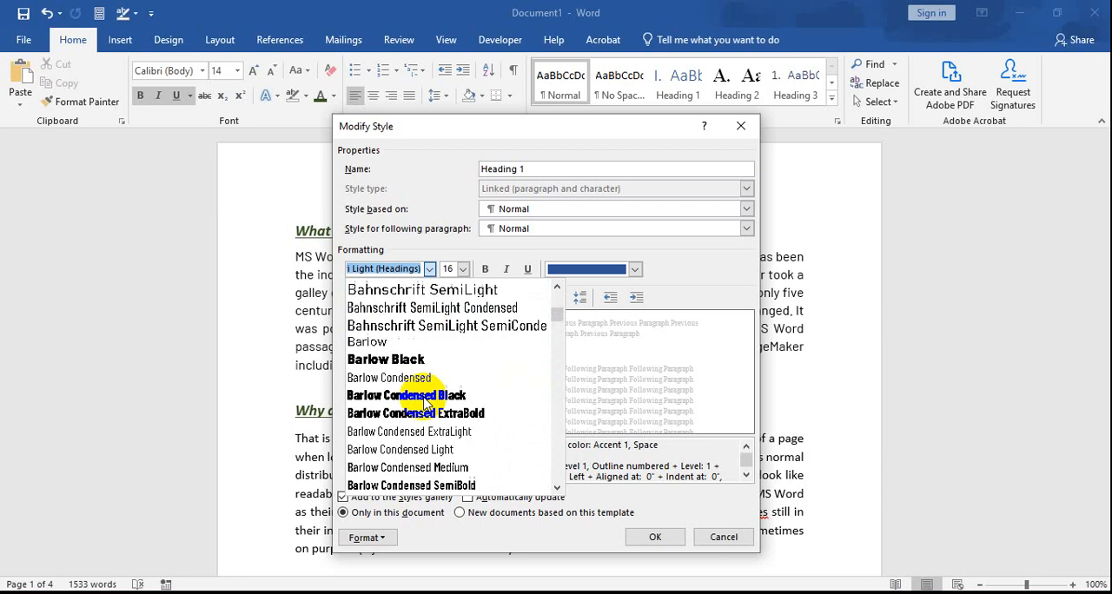
pyautogui.scroll(-1, 426, 401)
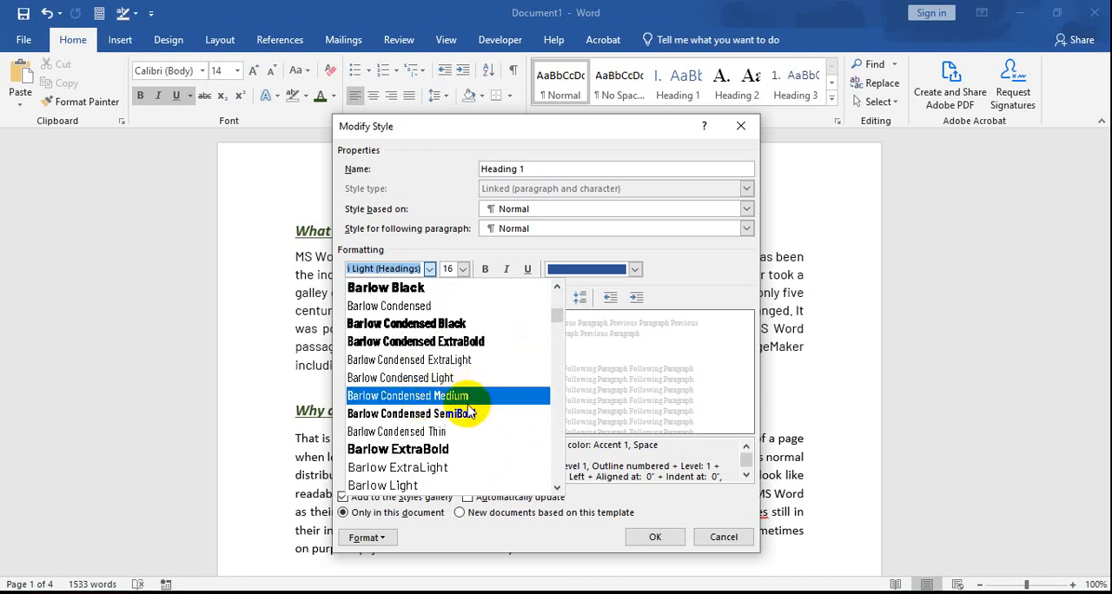
pyautogui.click(447, 395)
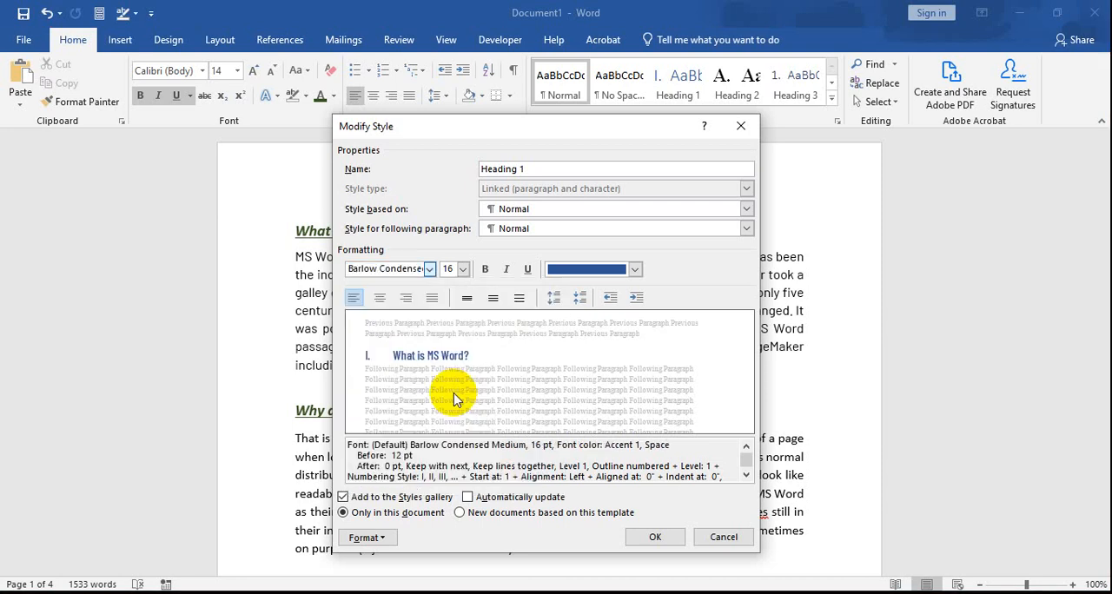
# Step: Format the Heading 1 style as Arial, 16 pt, bold and underlined
pyautogui.click(463, 270)
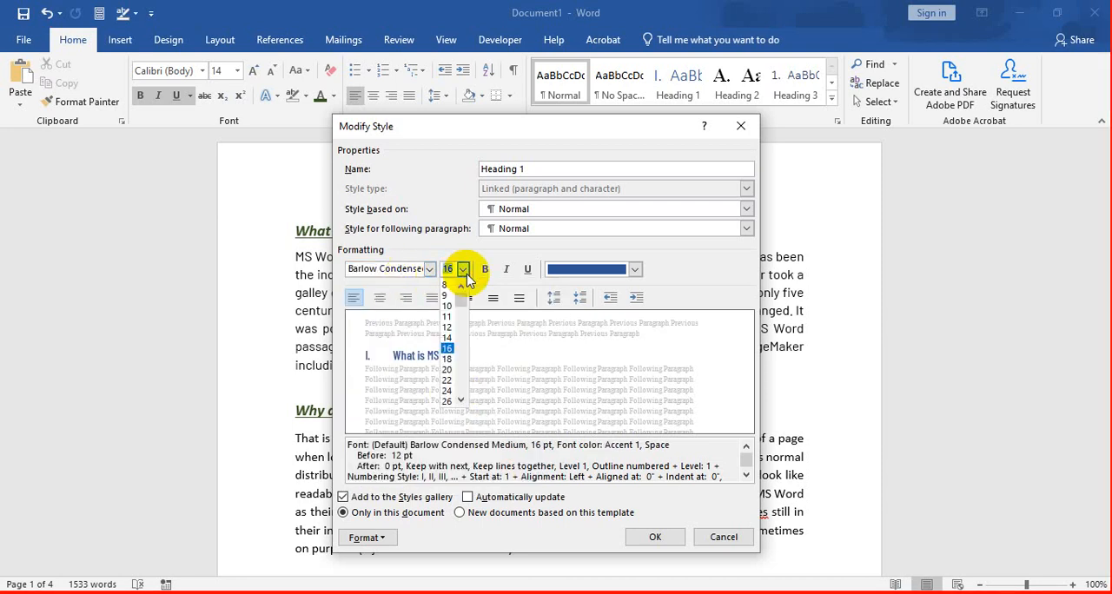
pyautogui.click(453, 350)
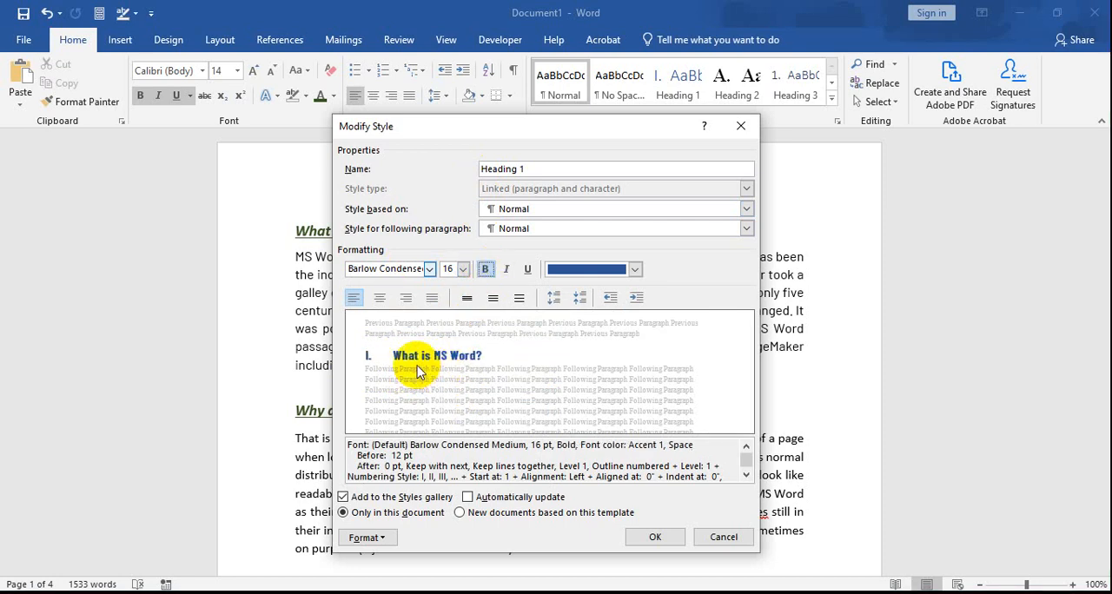
pyautogui.click(429, 269)
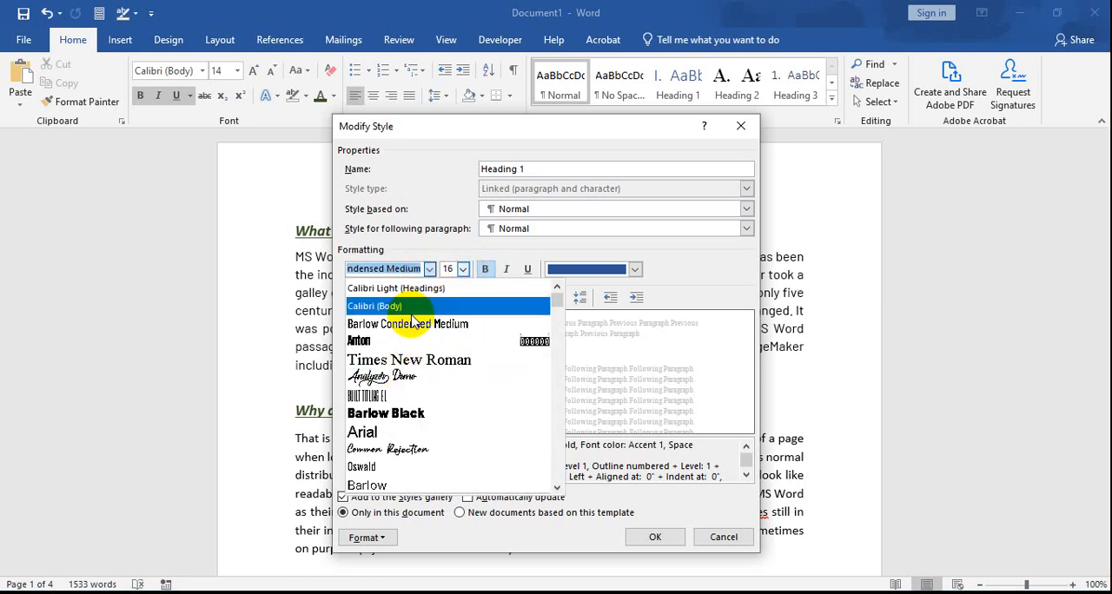
pyautogui.click(400, 434)
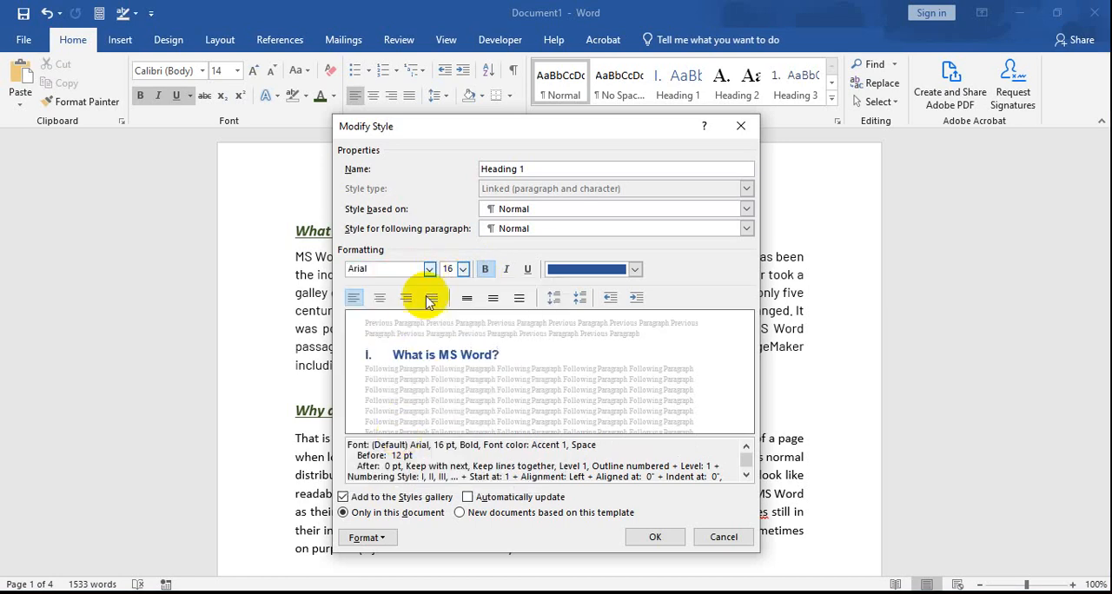
pyautogui.click(485, 272)
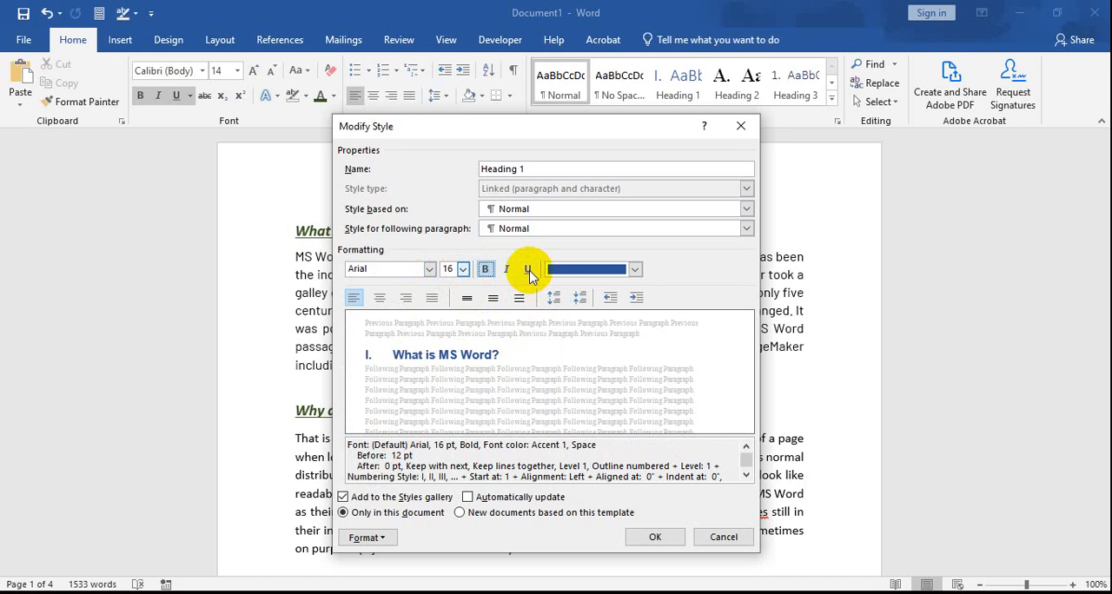
pyautogui.click(529, 270)
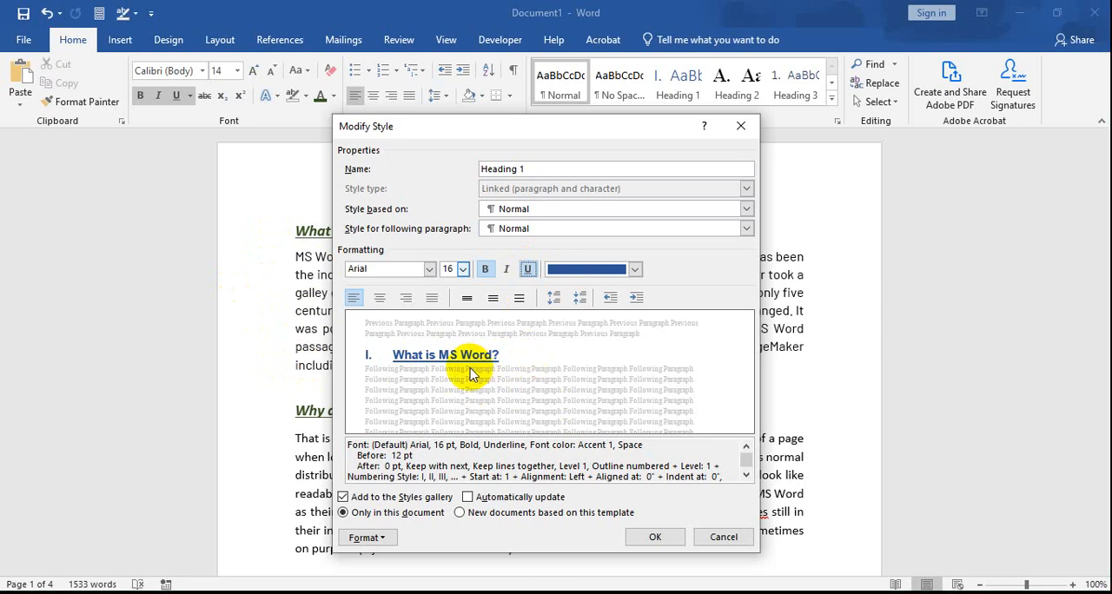
# Step: Try right and centred alignment for the Heading 1 style and return it to left alignment
pyautogui.click(409, 299)
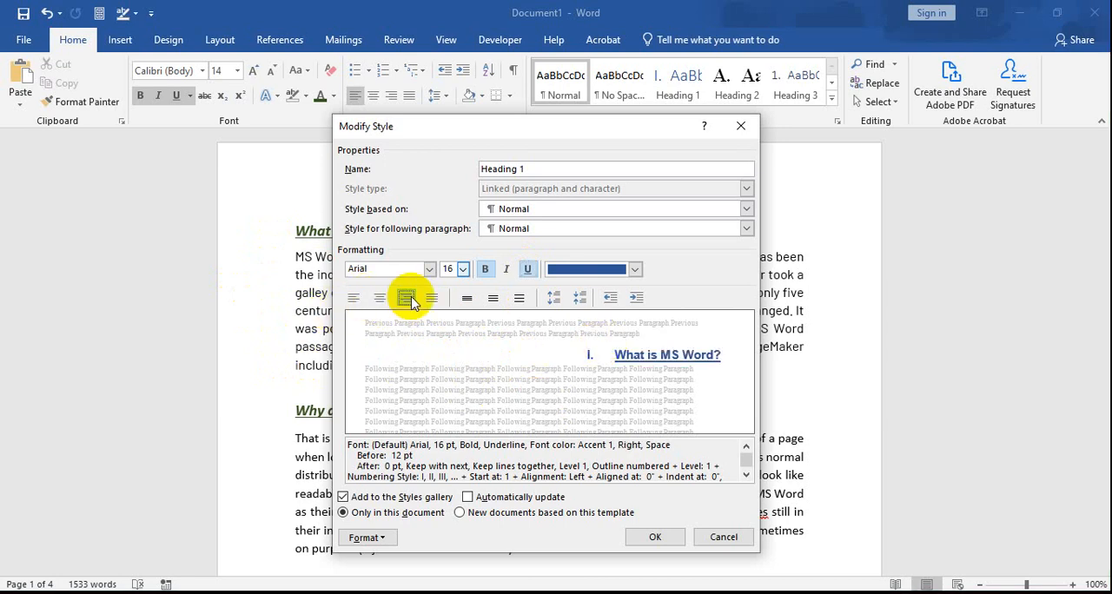
pyautogui.click(379, 299)
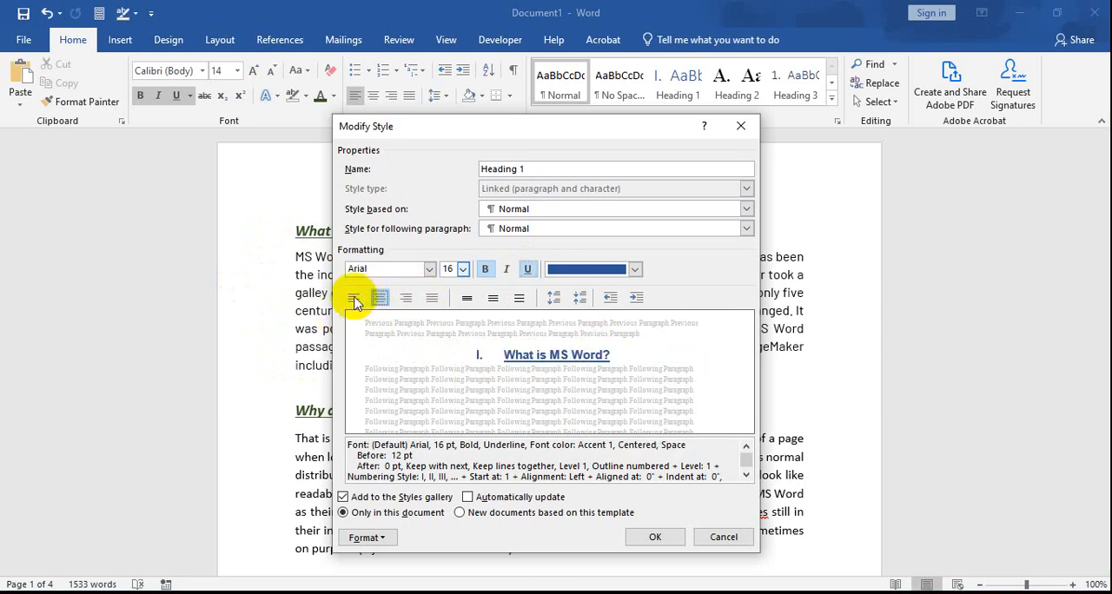
pyautogui.click(352, 300)
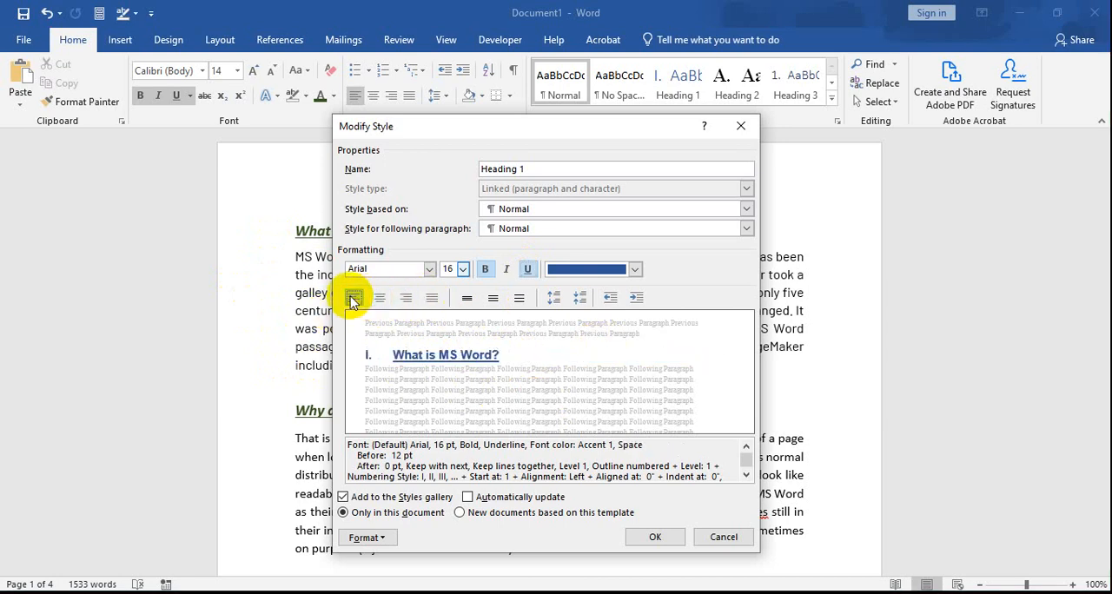
# Step: Try larger paragraph spacing for the Heading 1 style and reduce it back to 12 pt before and 0 pt after
pyautogui.click(554, 298)
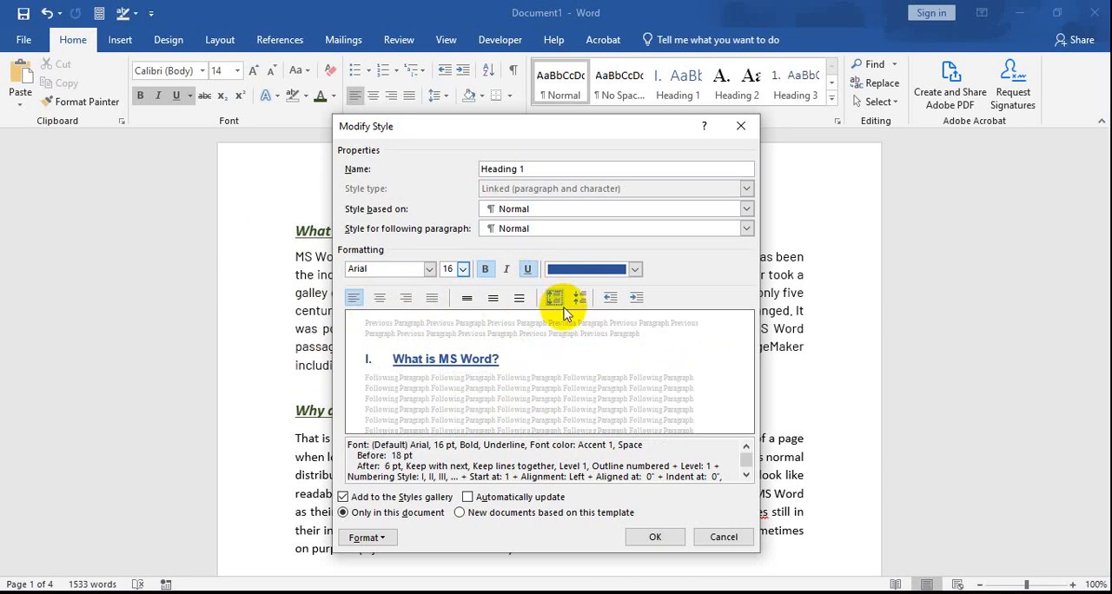
pyautogui.click(582, 299)
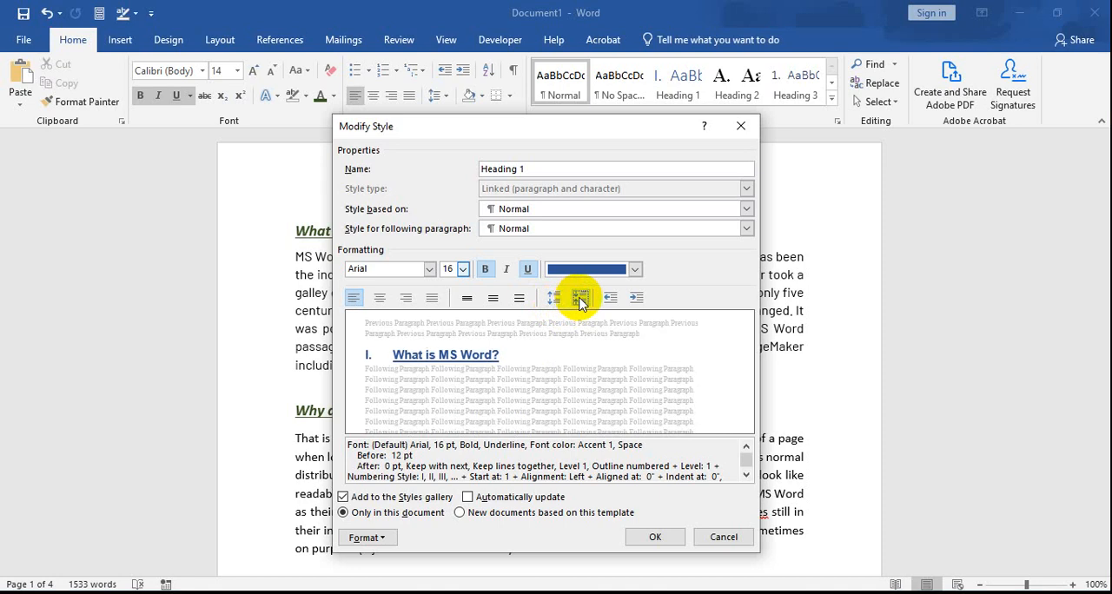
pyautogui.click(555, 301)
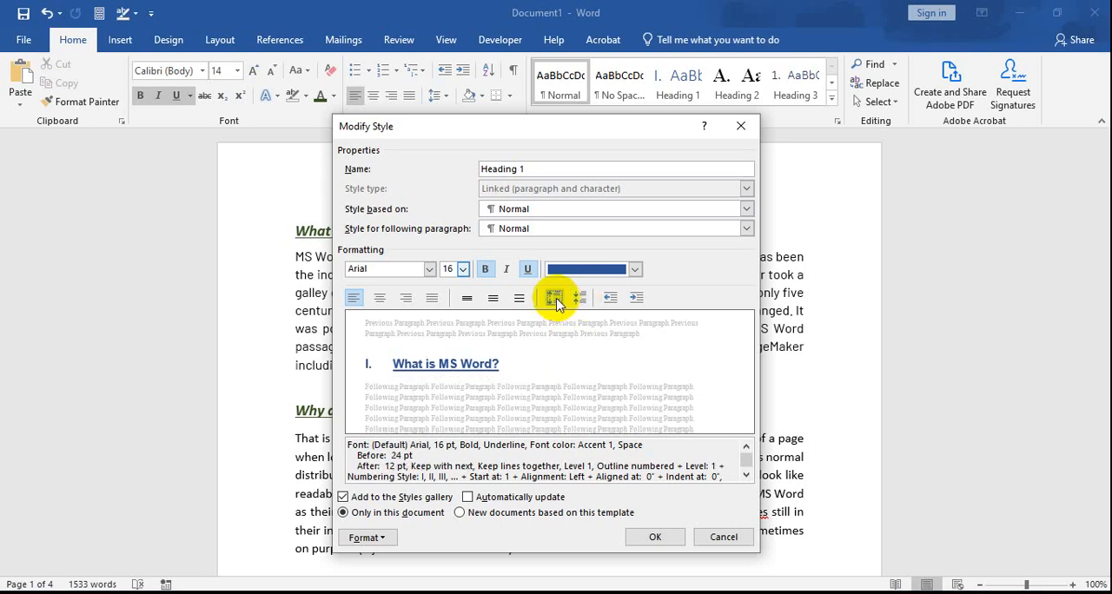
pyautogui.click(556, 301)
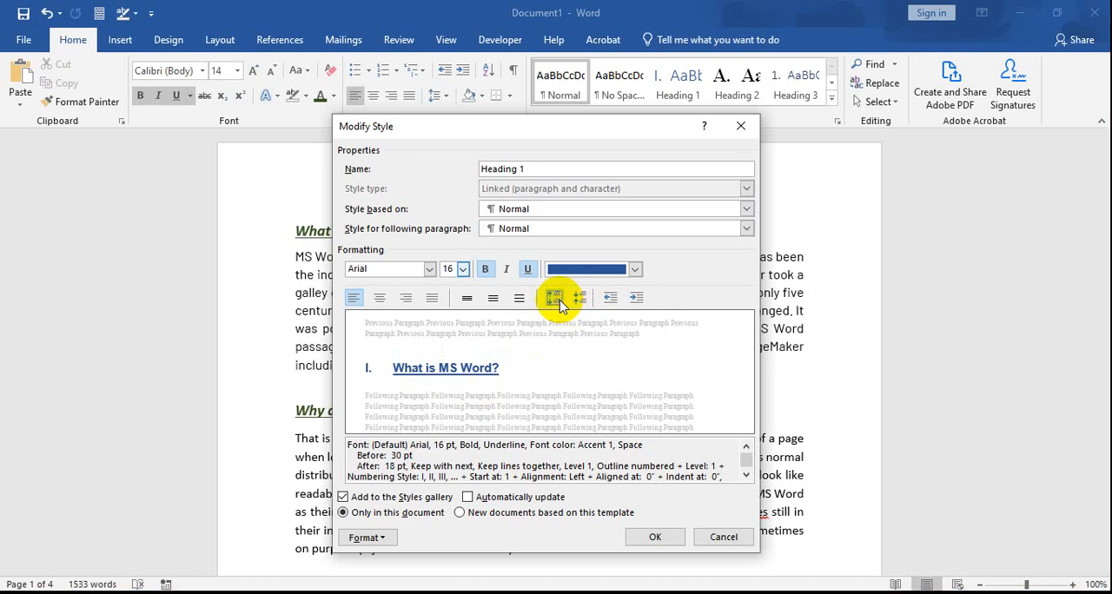
pyautogui.click(580, 299)
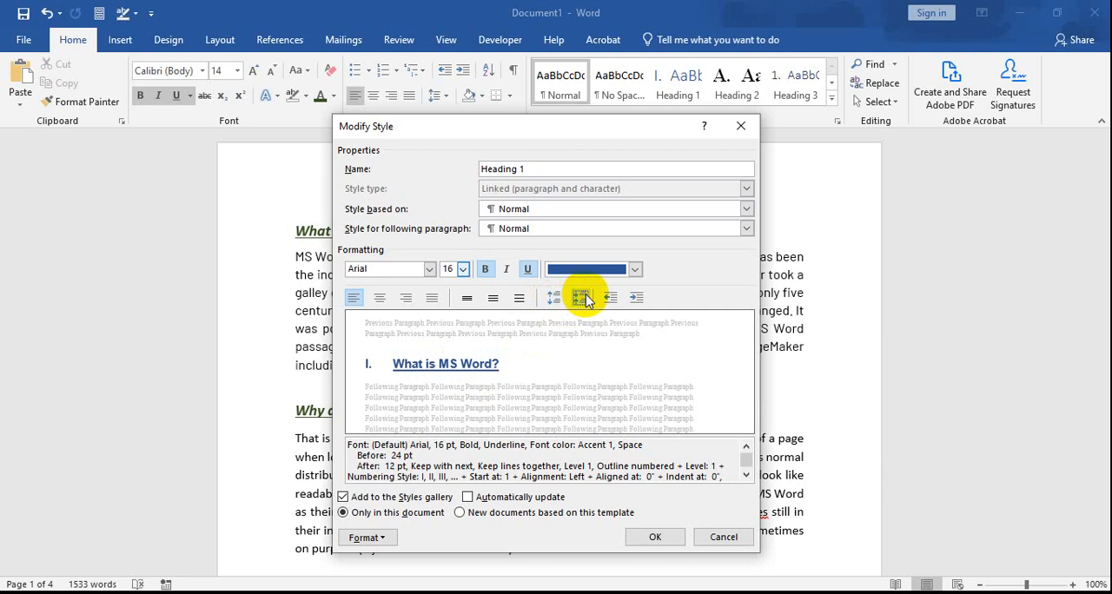
pyautogui.click(582, 299)
pyautogui.click(585, 300)
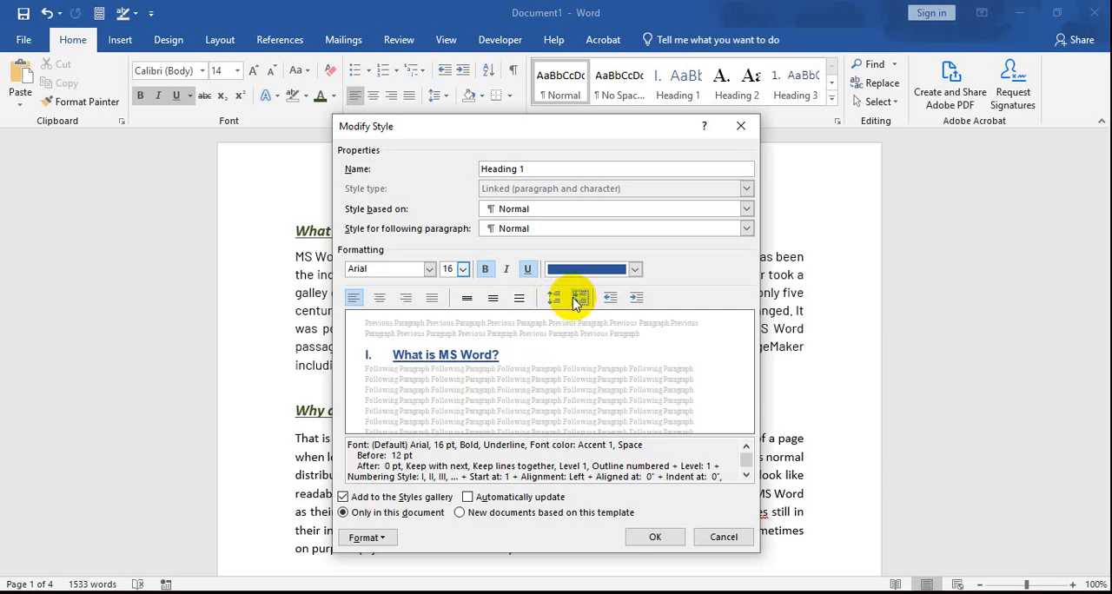
# Step: Increase the Heading 1 paragraph spacing to 18 pt before and 6 pt after, and save the style changes
pyautogui.click(557, 301)
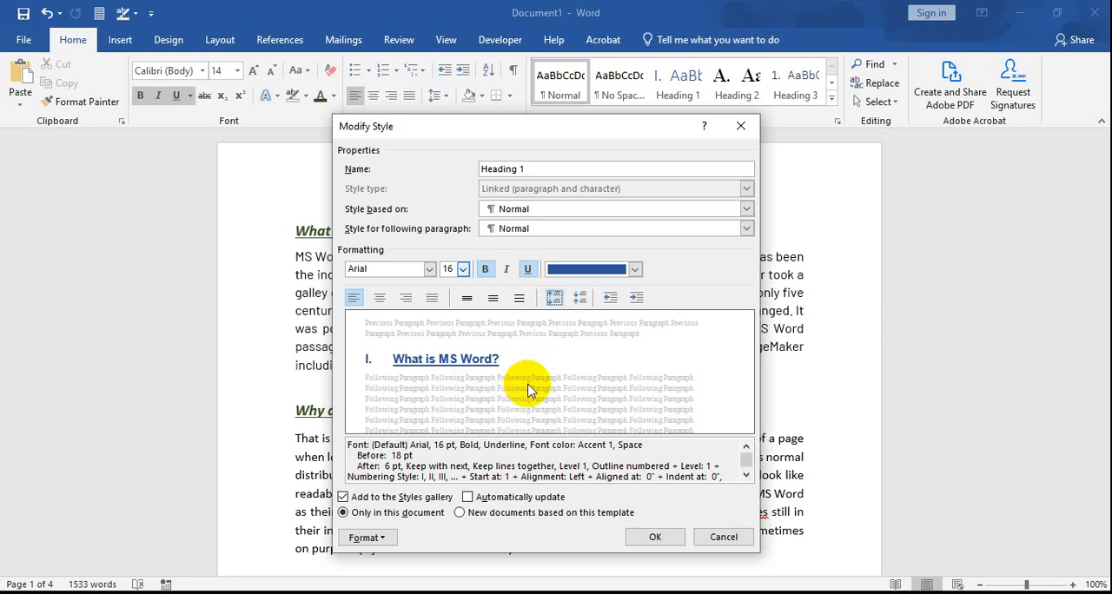
pyautogui.moveTo(569, 124); pyautogui.dragTo(830, 111)
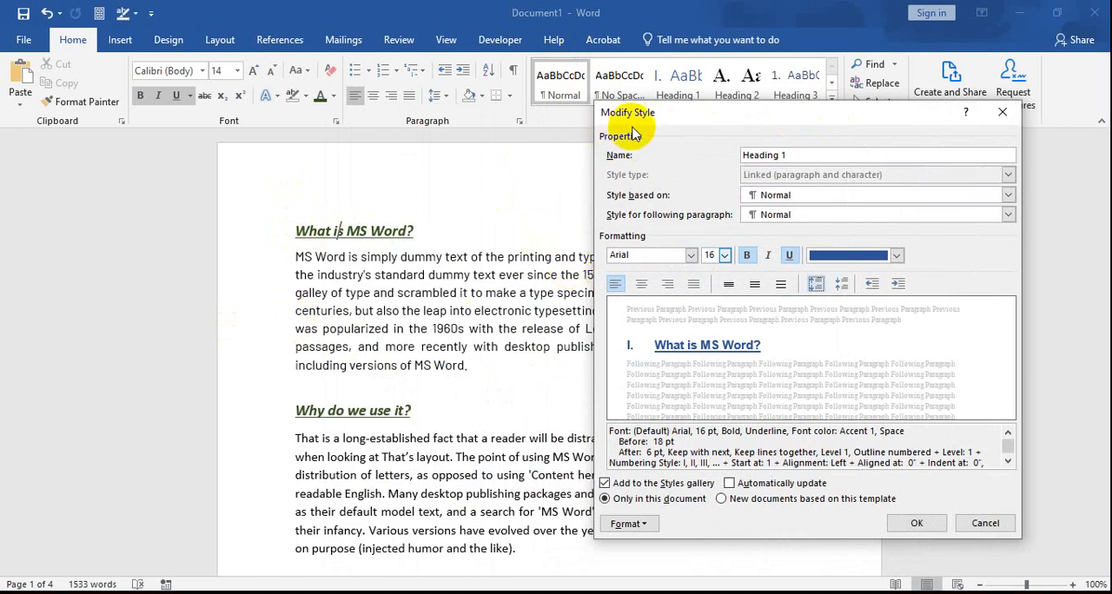
pyautogui.moveTo(647, 113); pyautogui.dragTo(566, 152)
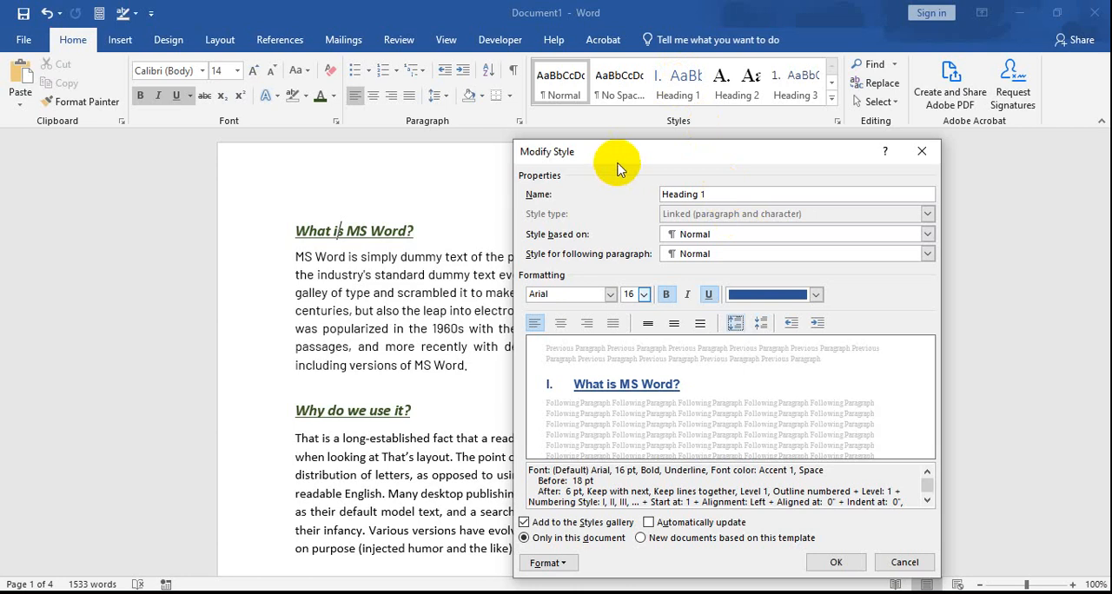
pyautogui.moveTo(653, 164); pyautogui.dragTo(656, 135)
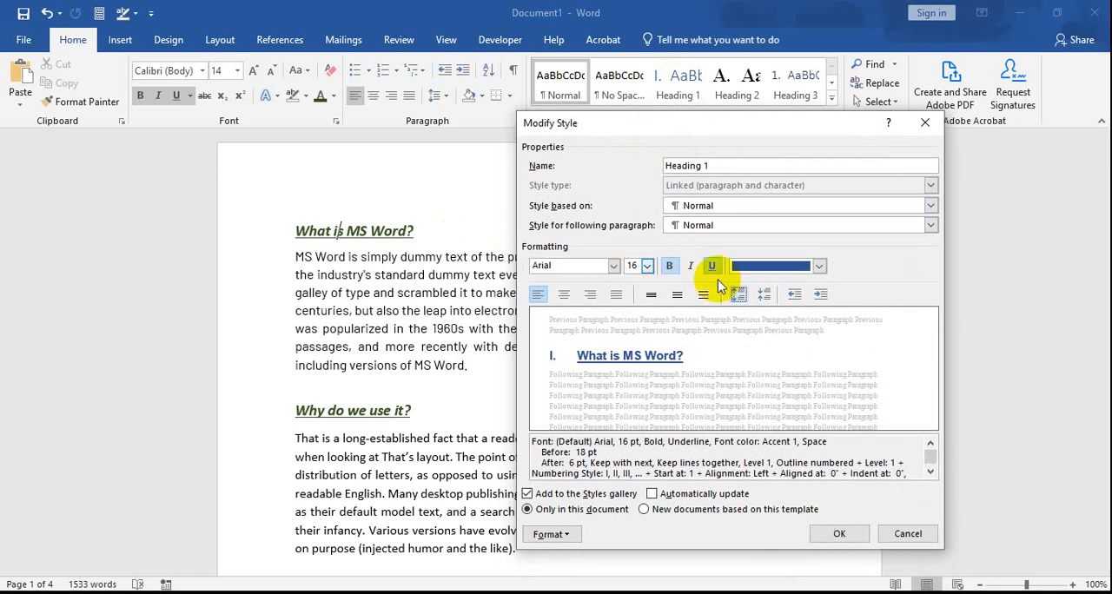
pyautogui.click(839, 534)
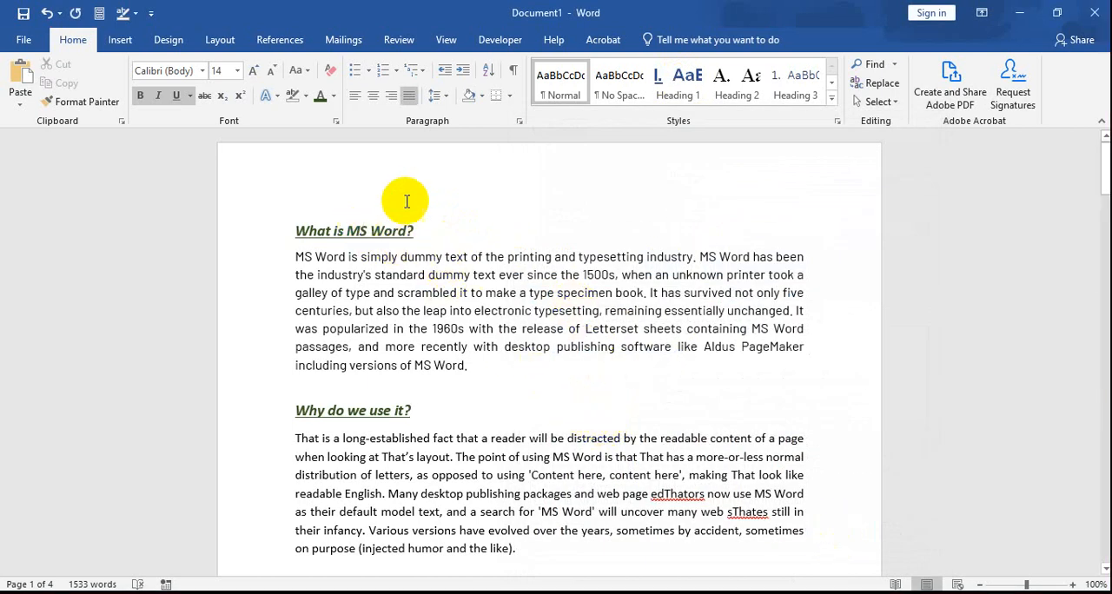
# Step: Apply the modified Heading 1 style to the title "What is MS Word?"
pyautogui.click(363, 229)
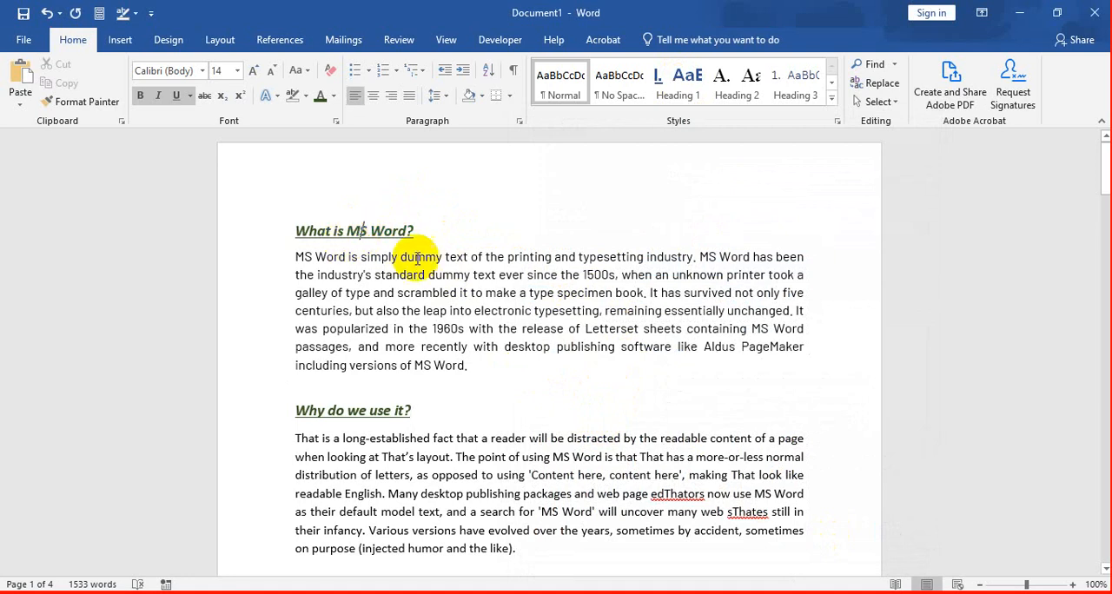
pyautogui.moveTo(296, 231); pyautogui.dragTo(418, 235)
pyautogui.click(336, 229)
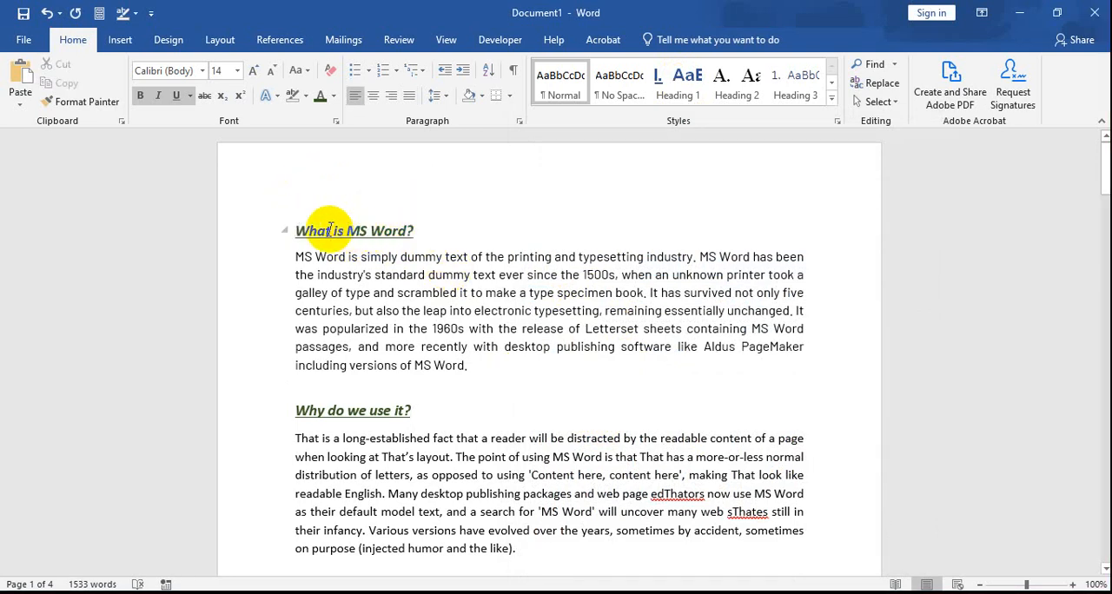
pyautogui.click(368, 230)
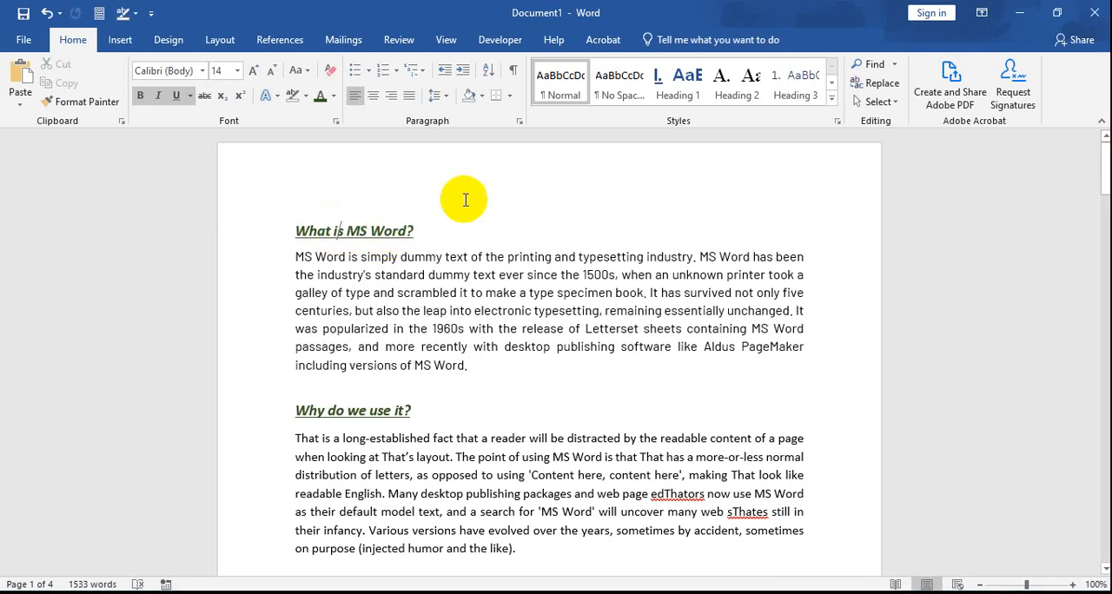
pyautogui.click(682, 96)
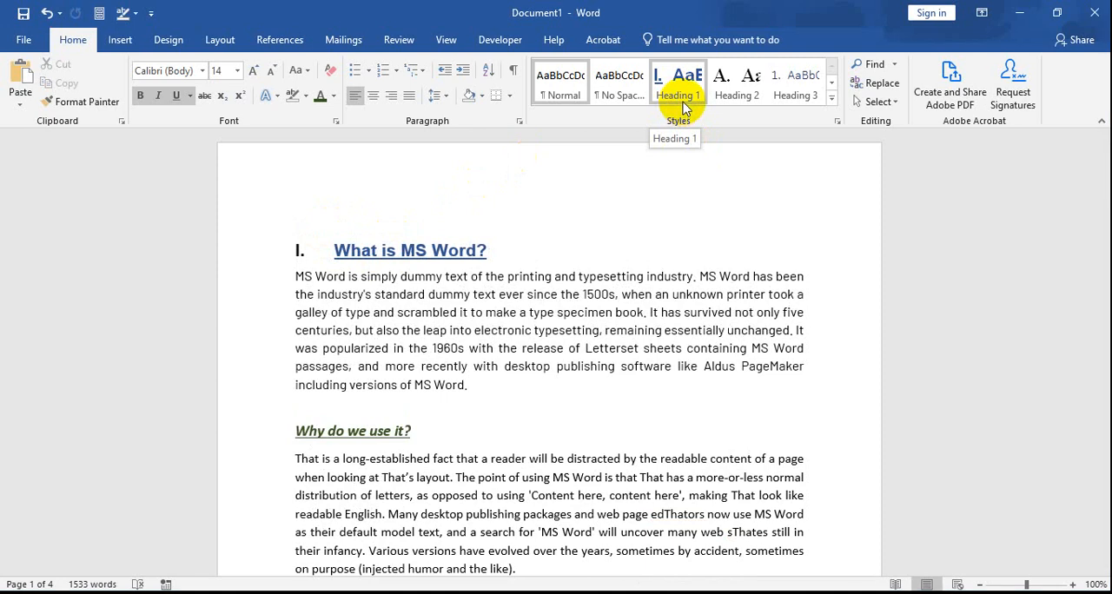
pyautogui.click(683, 106)
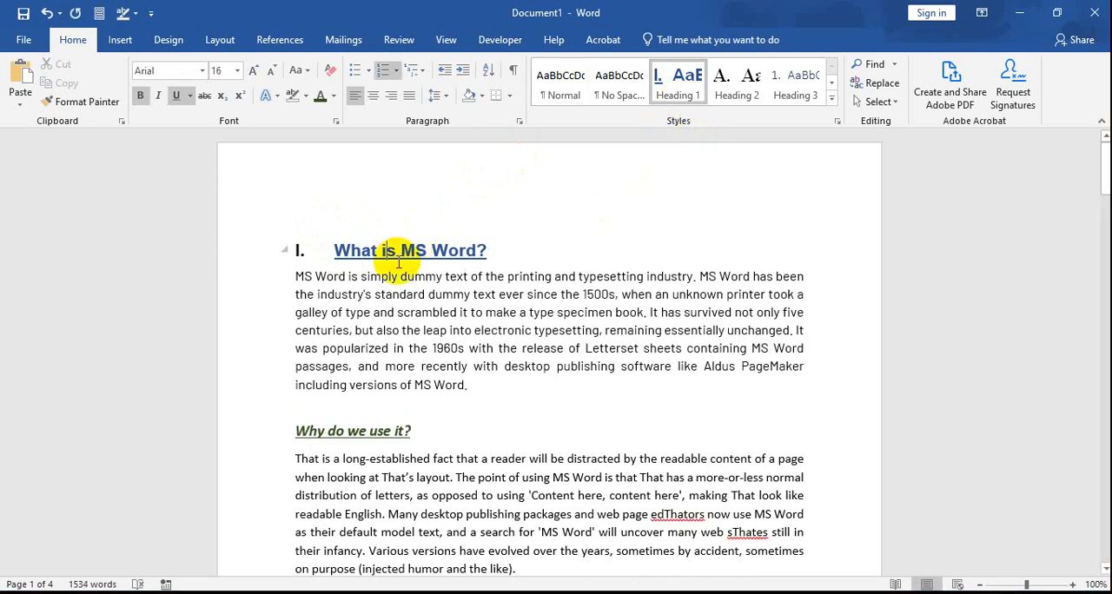
# Step: Apply the Heading 1 style to the first "Why do we use it?" title on page 1
pyautogui.scroll(-3, 399, 263)
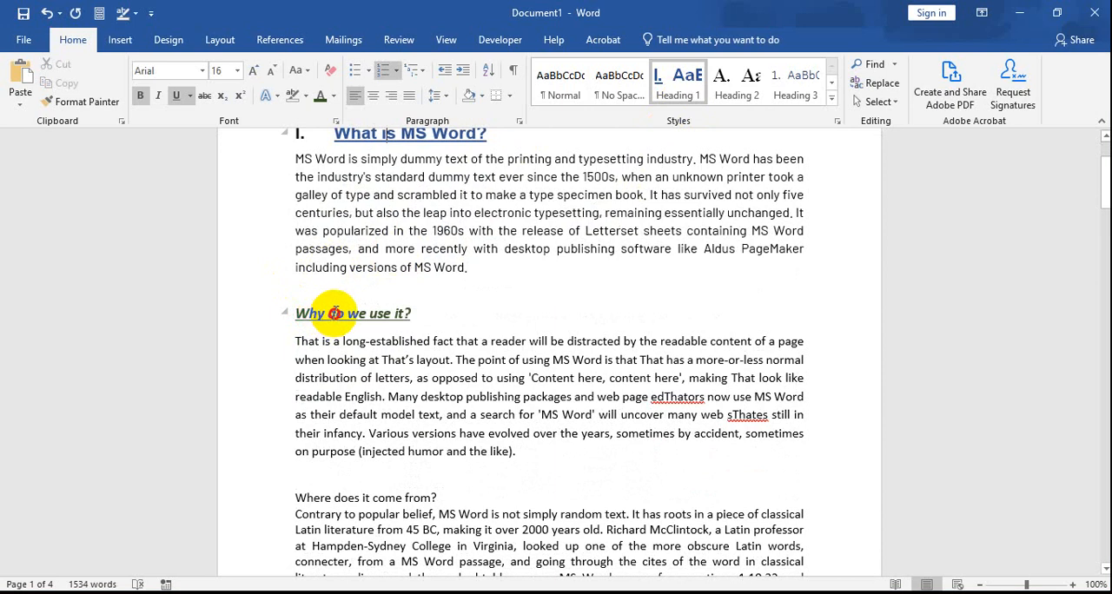
pyautogui.click(329, 313)
pyautogui.scroll(1, 461, 296)
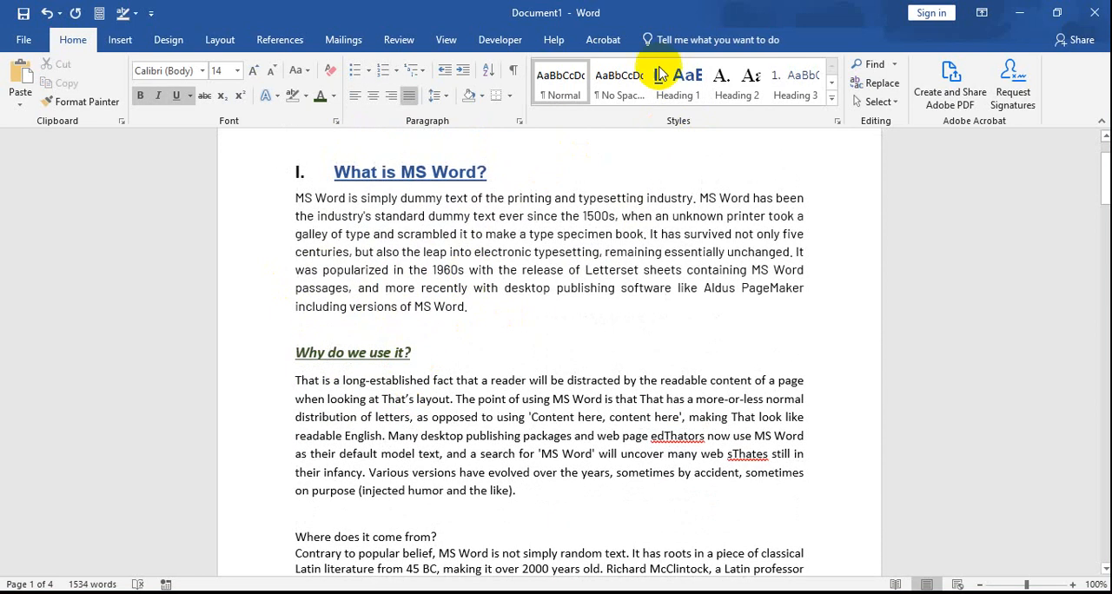
pyautogui.click(682, 87)
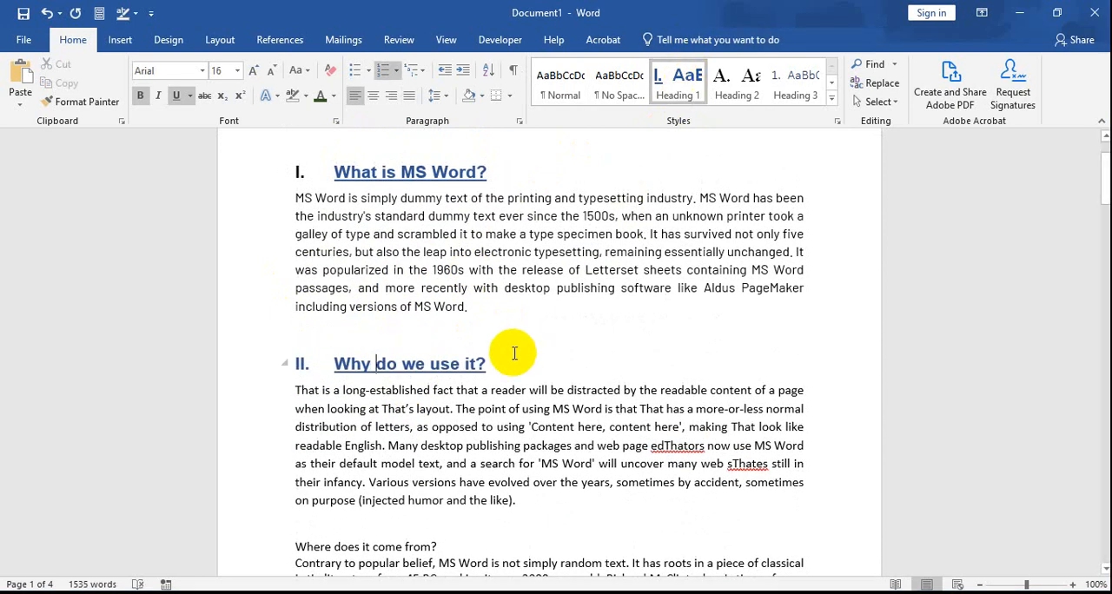
# Step: Apply the Heading 1 style to the first "Where does it come from?" title on page 1
pyautogui.scroll(-5, 496, 522)
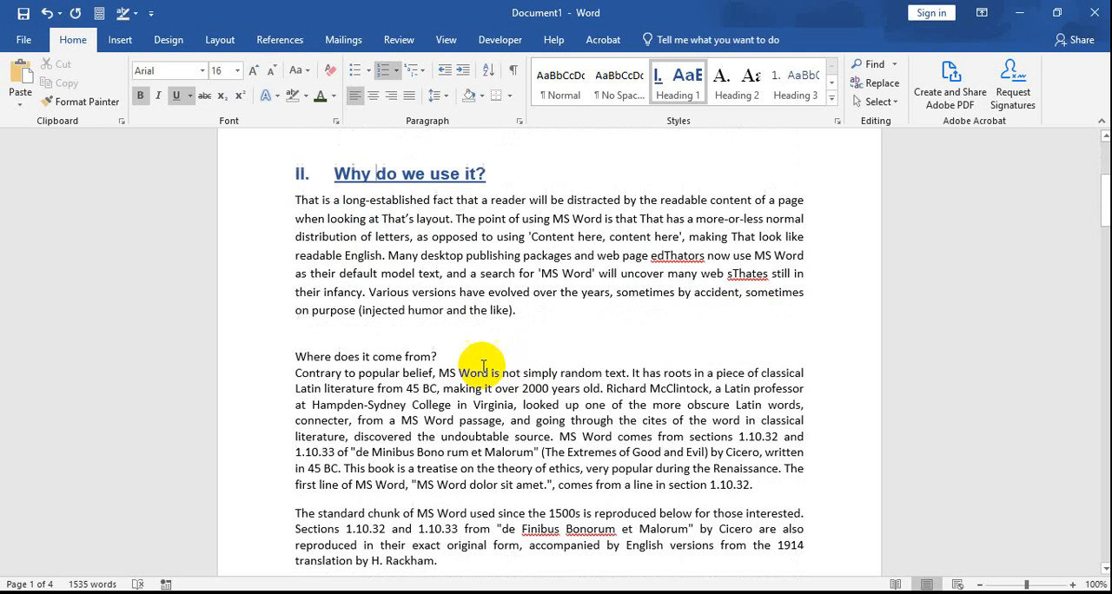
pyautogui.click(388, 351)
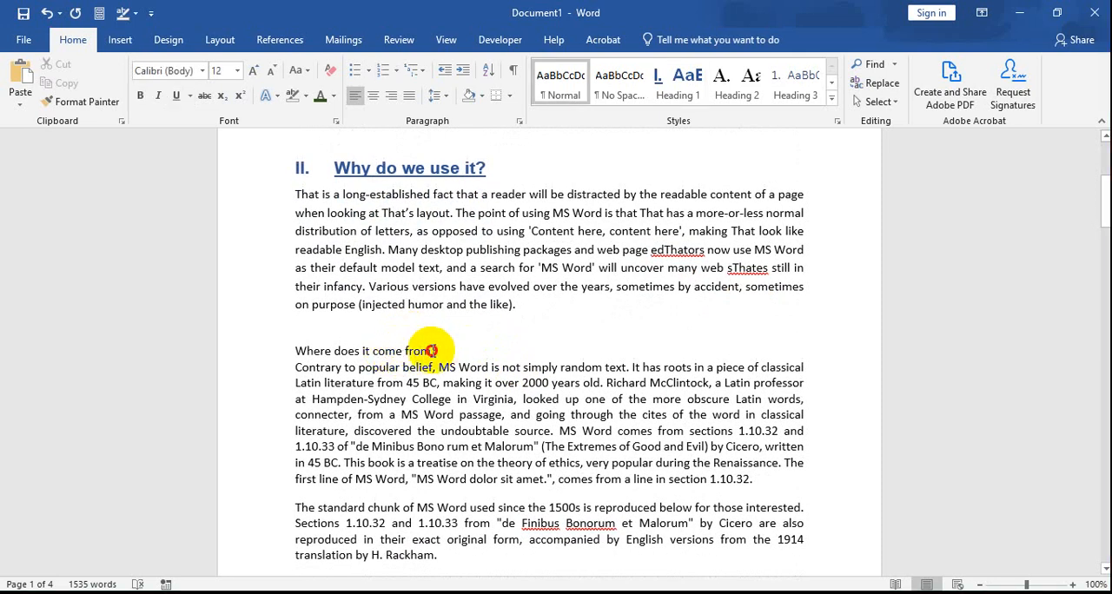
pyautogui.moveTo(422, 351); pyautogui.dragTo(300, 351)
pyautogui.click(345, 350)
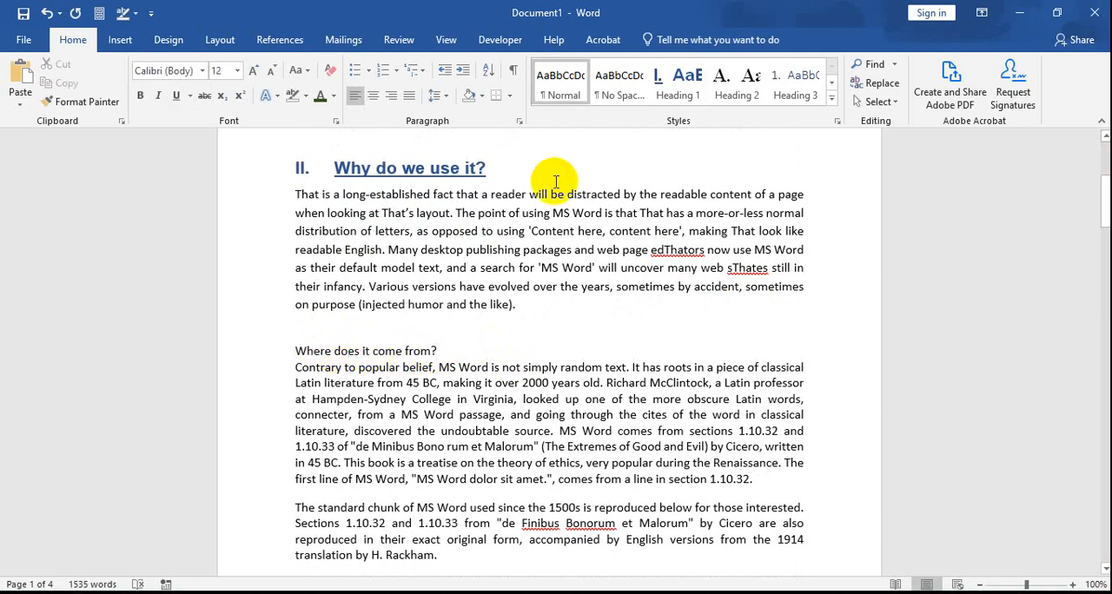
pyautogui.click(677, 91)
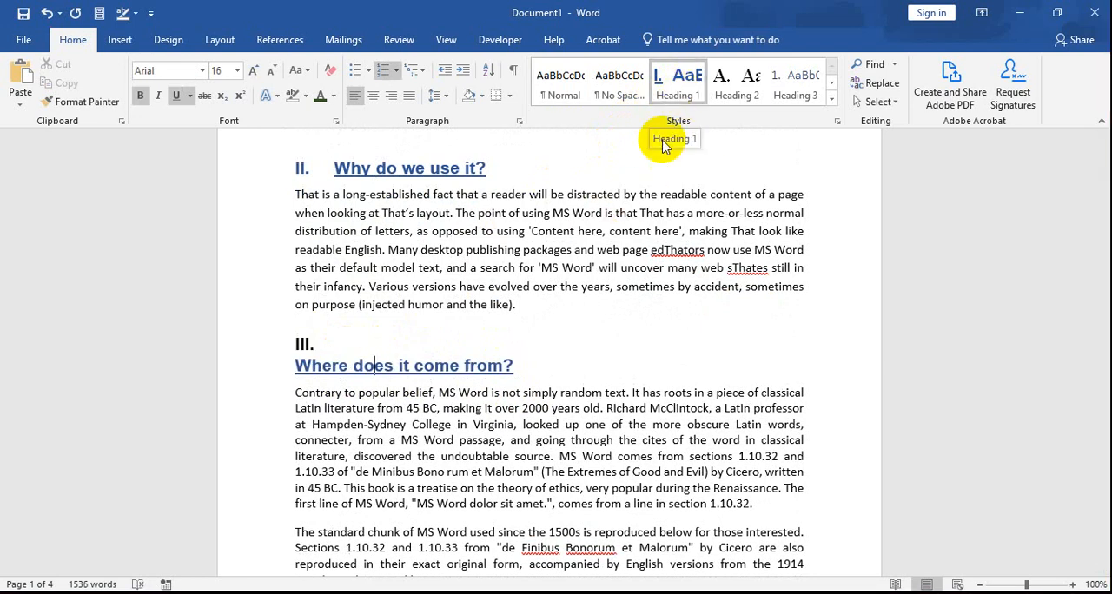
# Step: Apply the Heading 1 style to the "Where can I get some?" title at the end of page 1
pyautogui.scroll(-6, 557, 490)
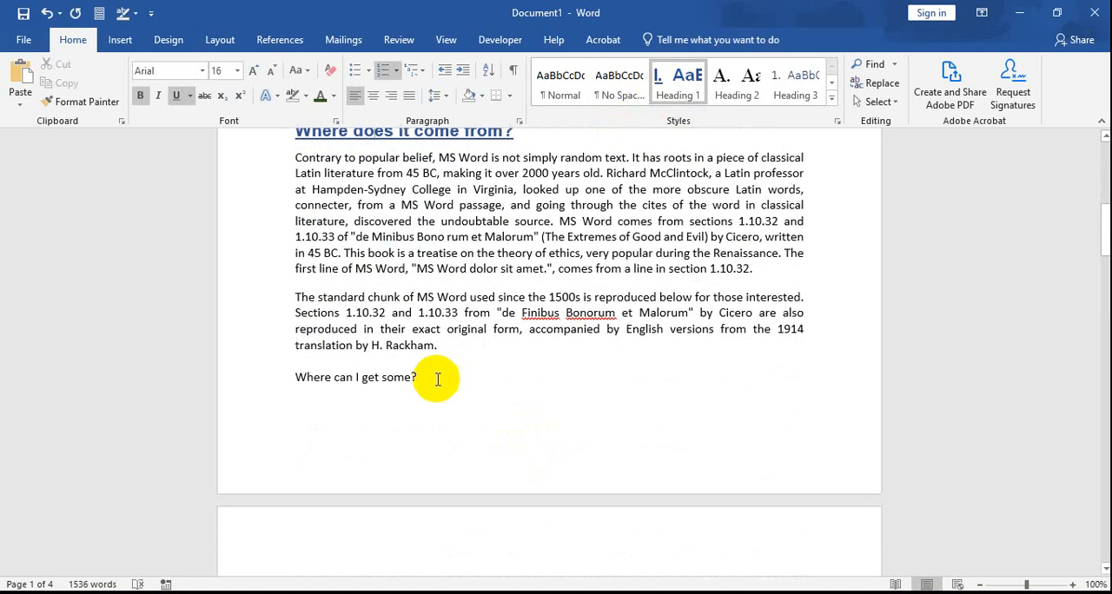
pyautogui.scroll(4, 391, 255)
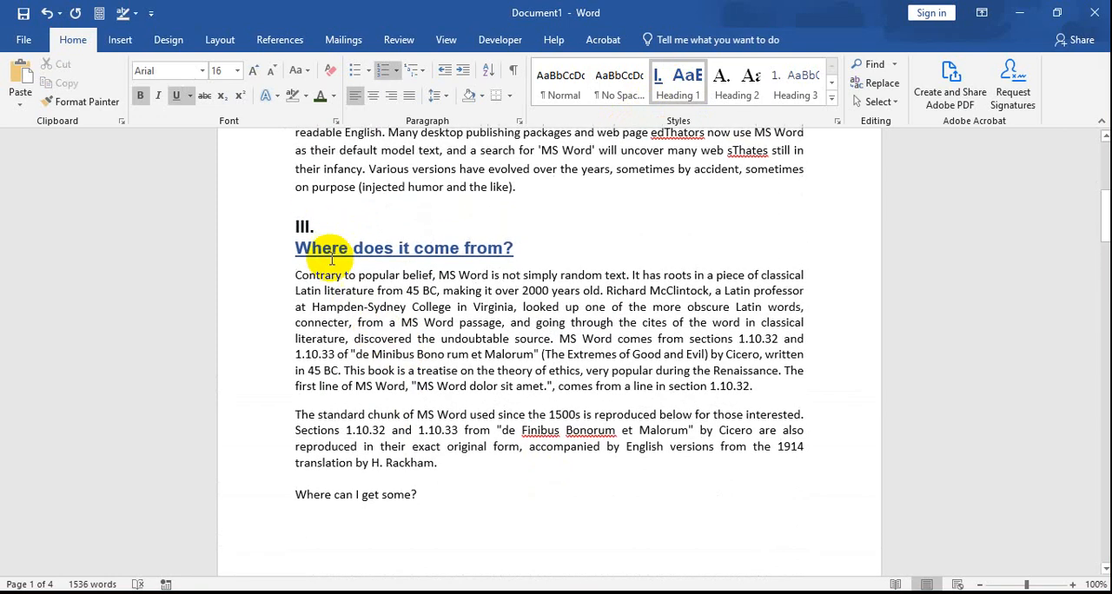
pyautogui.click(339, 501)
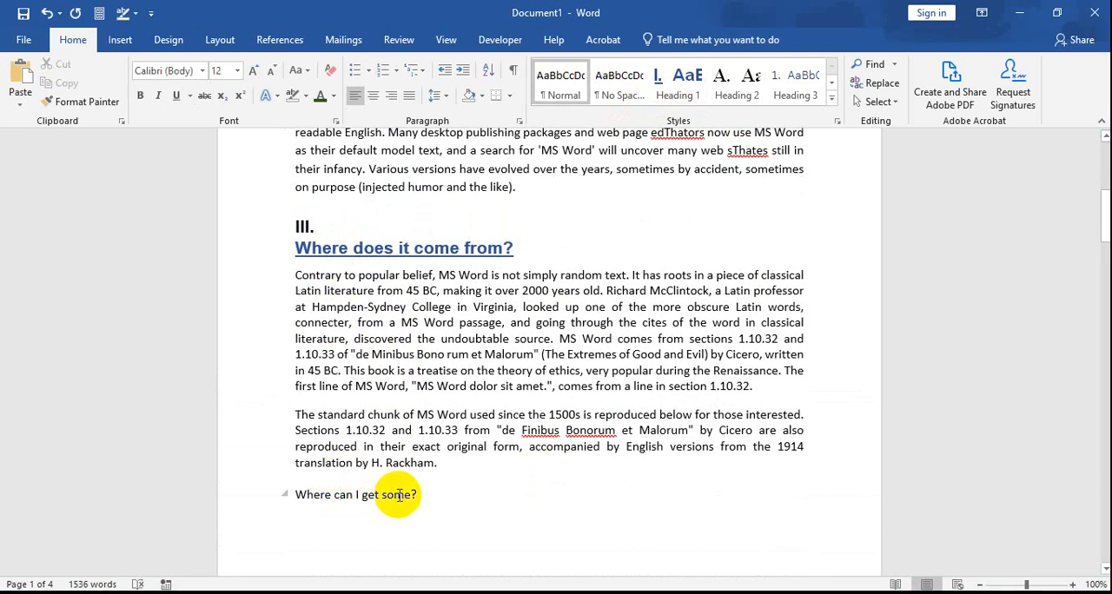
pyautogui.scroll(-3, 397, 494)
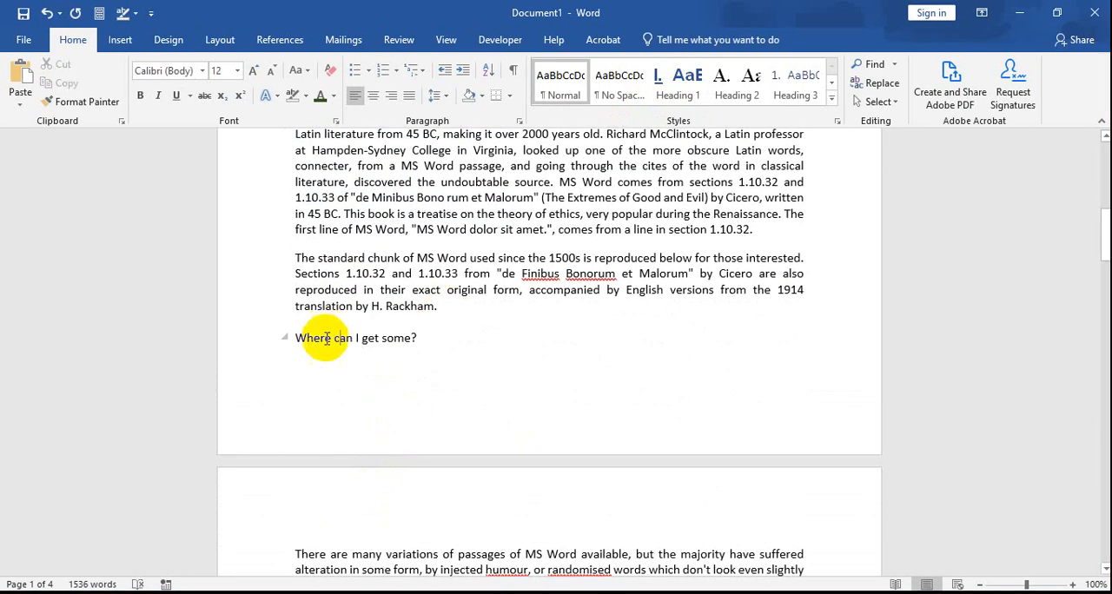
pyautogui.click(671, 85)
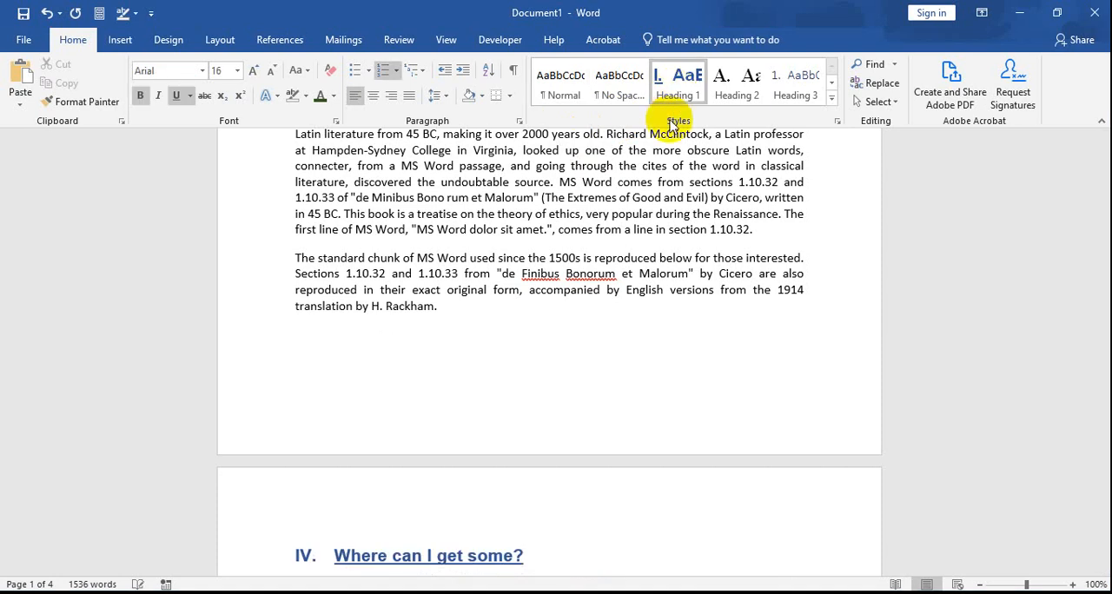
# Step: Apply the Heading 1 style to the repeated titles "What is MS Word?" and "Why do we use it?" on page 2
pyautogui.scroll(-3, 536, 343)
pyautogui.scroll(-4, 536, 350)
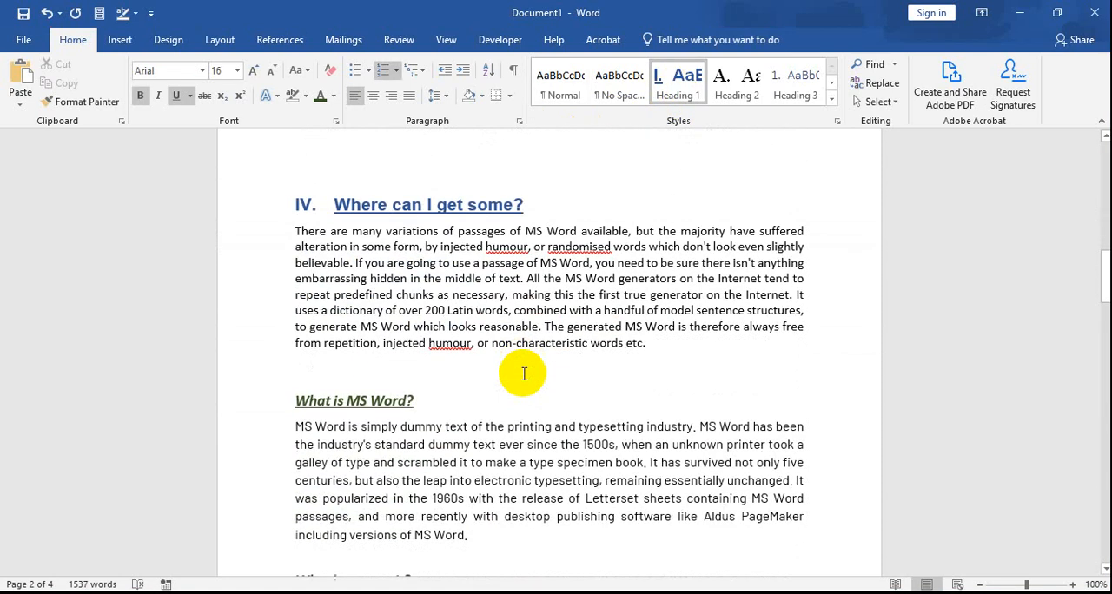
pyautogui.click(678, 80)
pyautogui.scroll(-3, 498, 348)
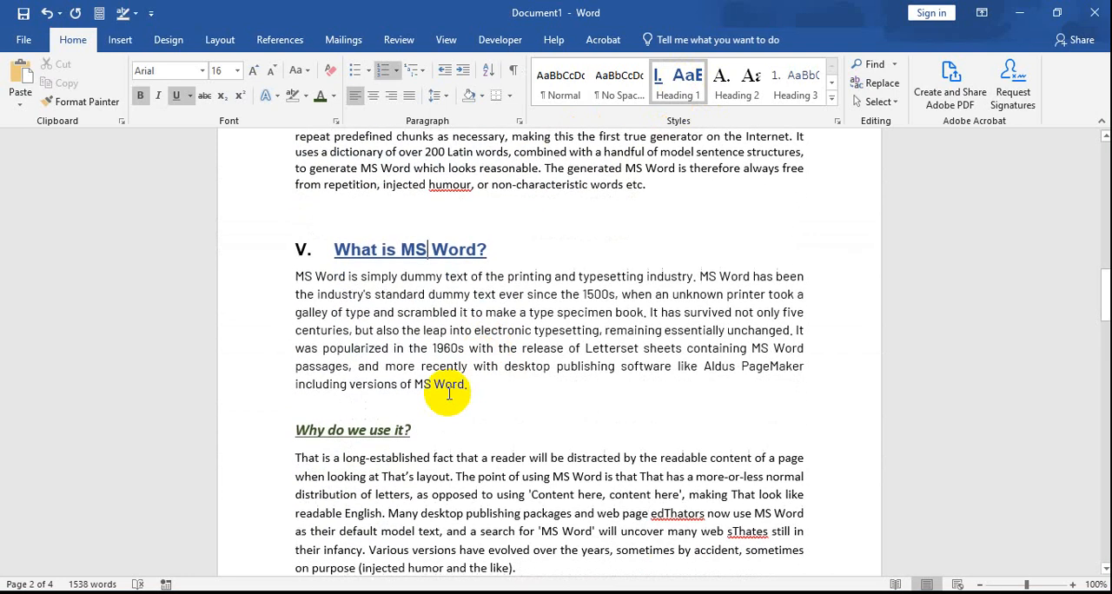
pyautogui.click(387, 430)
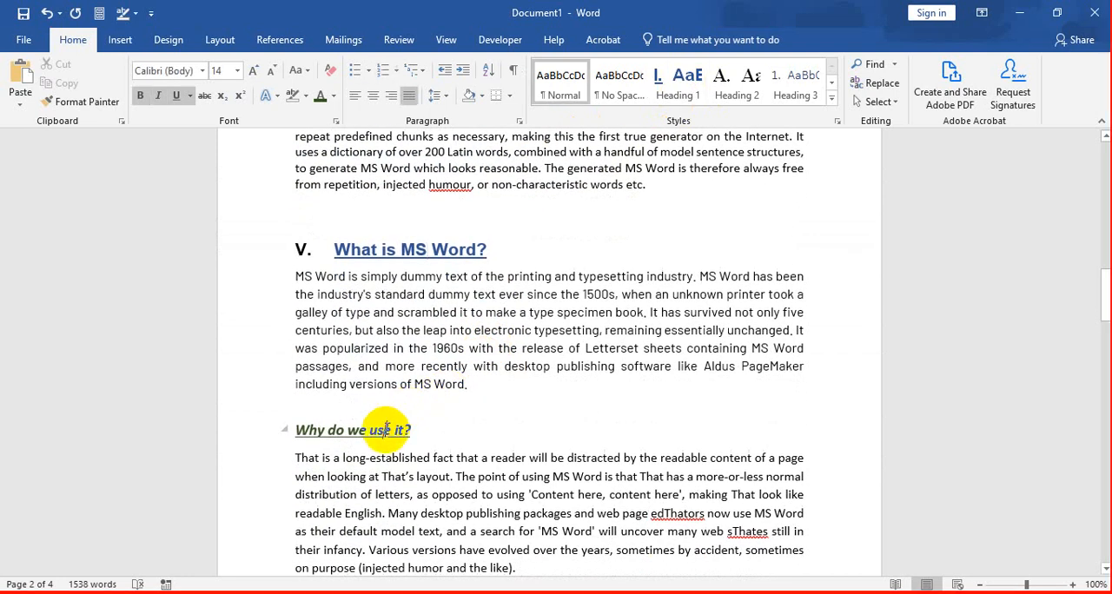
pyautogui.click(687, 80)
# Step: Apply the Heading 1 style to the repeated "Where does it come from?" title on page 2
pyautogui.scroll(-3, 491, 496)
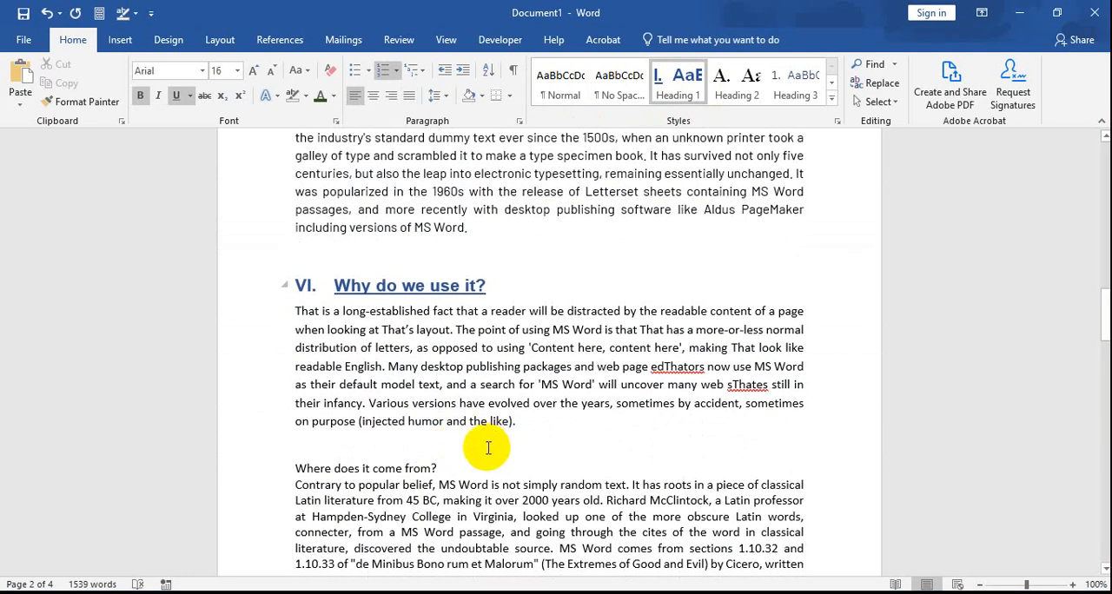
pyautogui.scroll(-2, 469, 445)
pyautogui.click(394, 390)
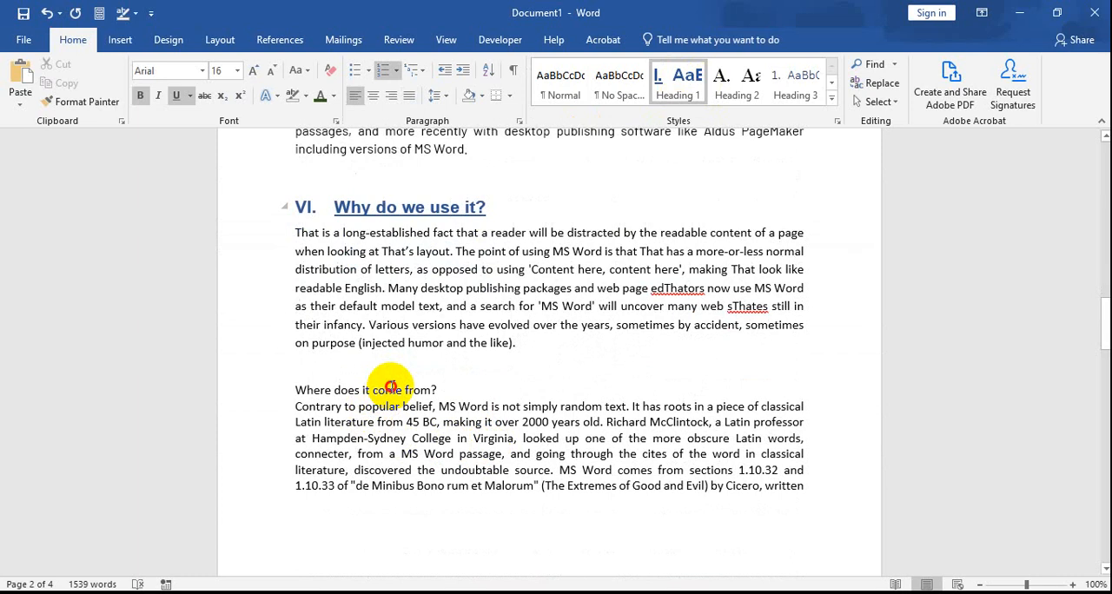
pyautogui.click(682, 80)
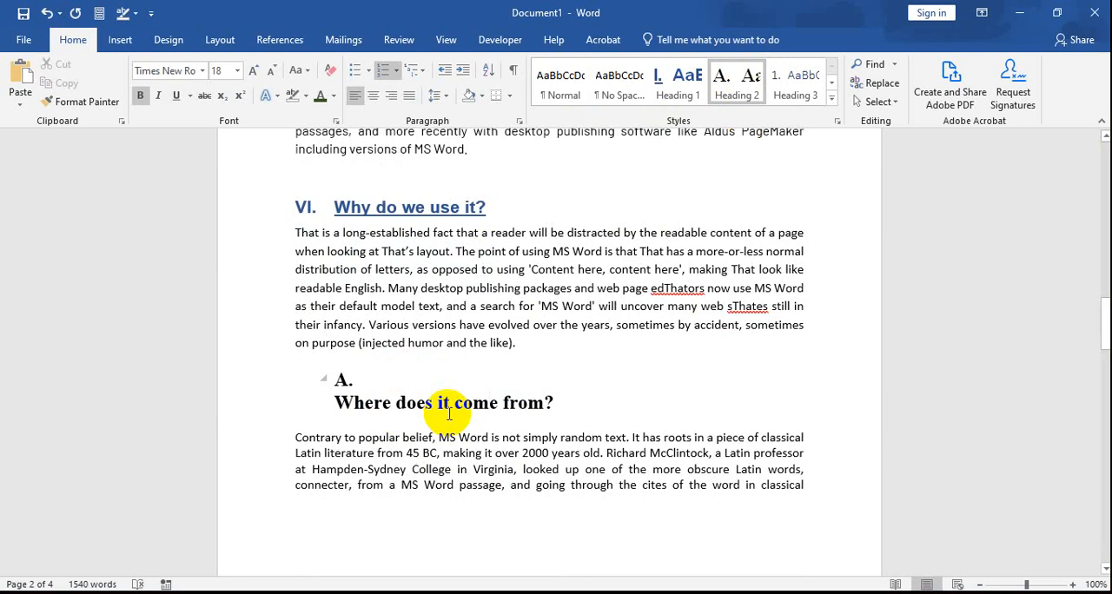
pyautogui.click(678, 83)
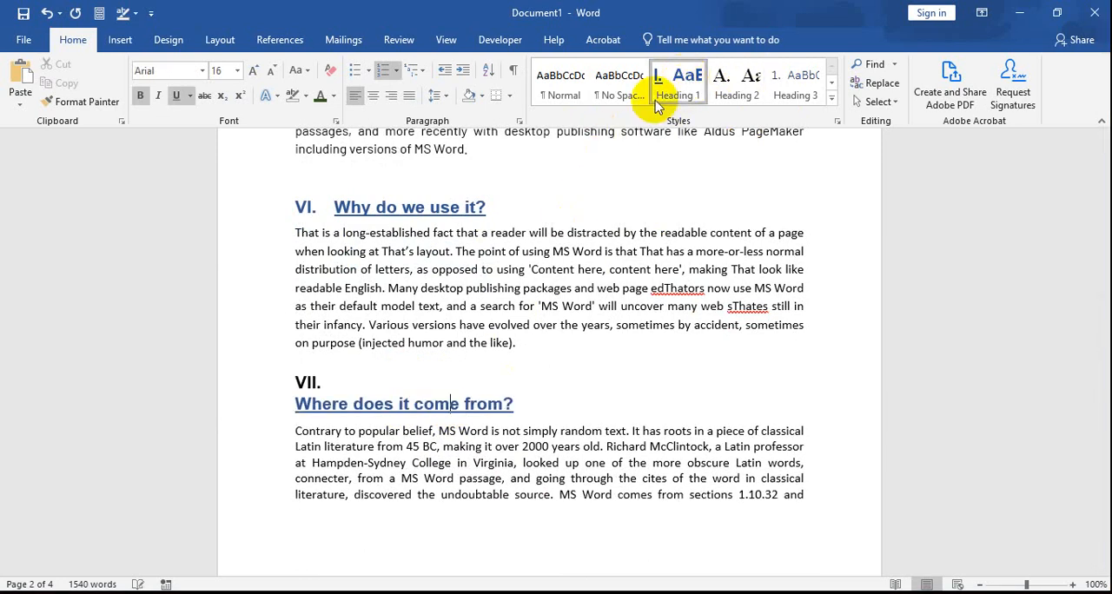
# Step: Apply the Heading 1 style to the repeated "Where can I get some?" title on page 3
pyautogui.scroll(-10, 472, 402)
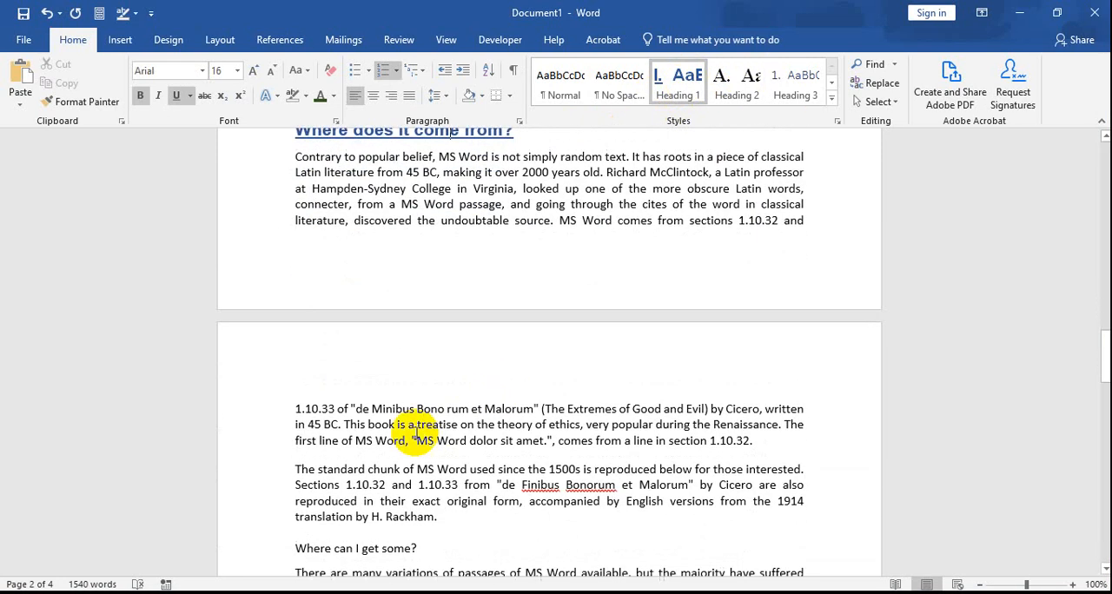
pyautogui.click(387, 353)
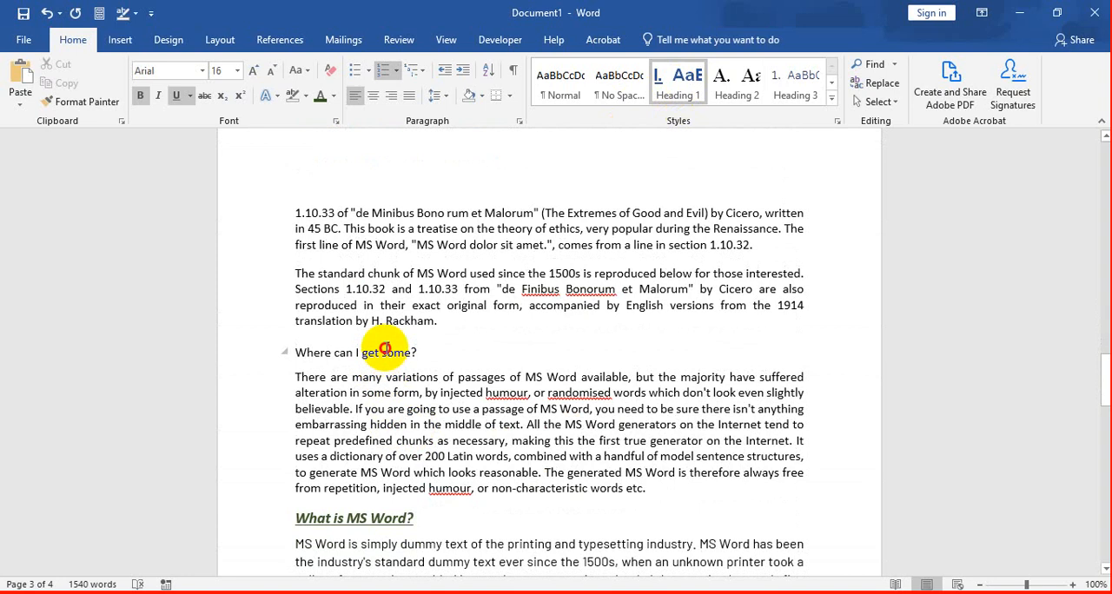
pyautogui.click(678, 82)
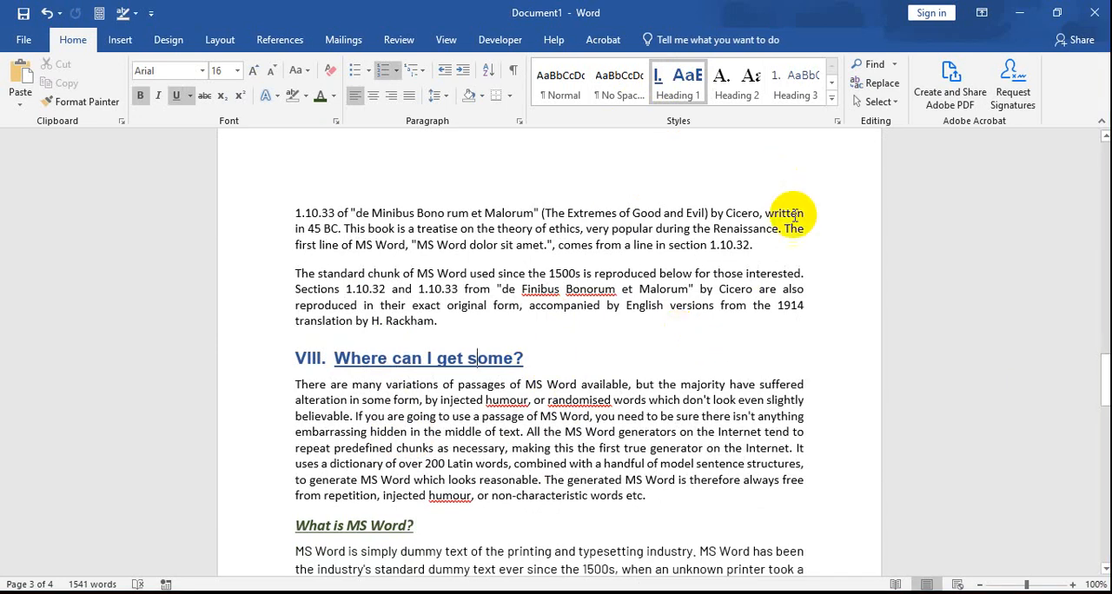
pyautogui.click(529, 306)
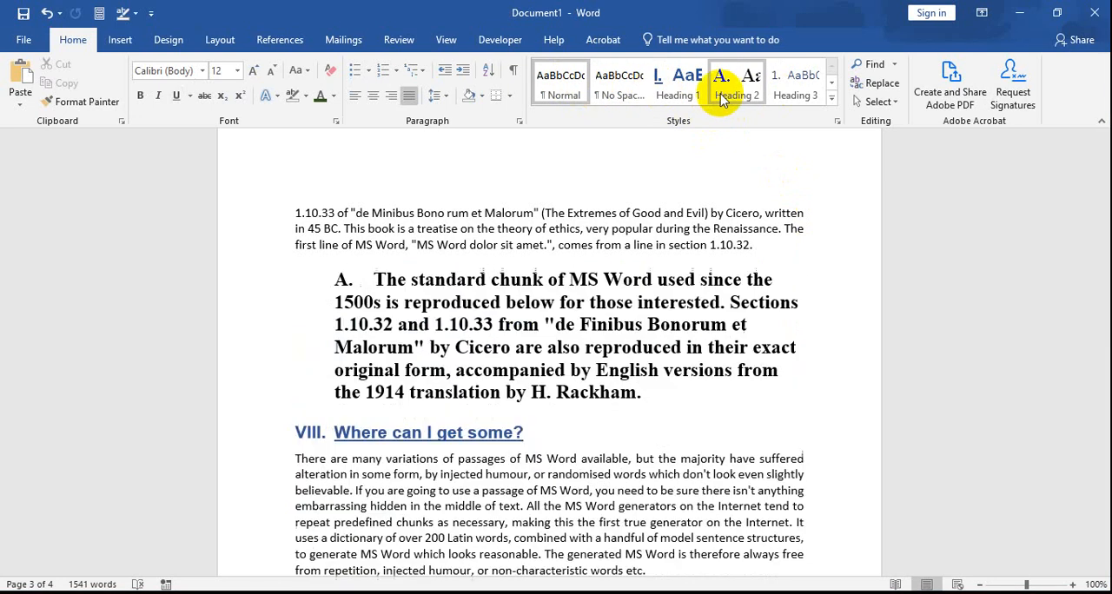
pyautogui.click(692, 98)
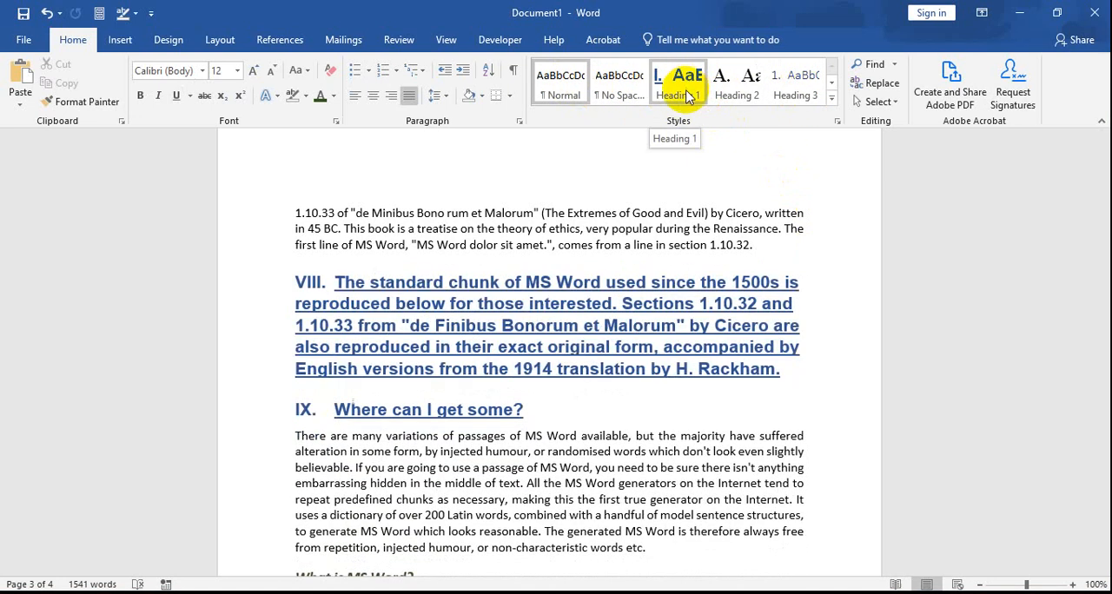
pyautogui.rightClick(683, 94)
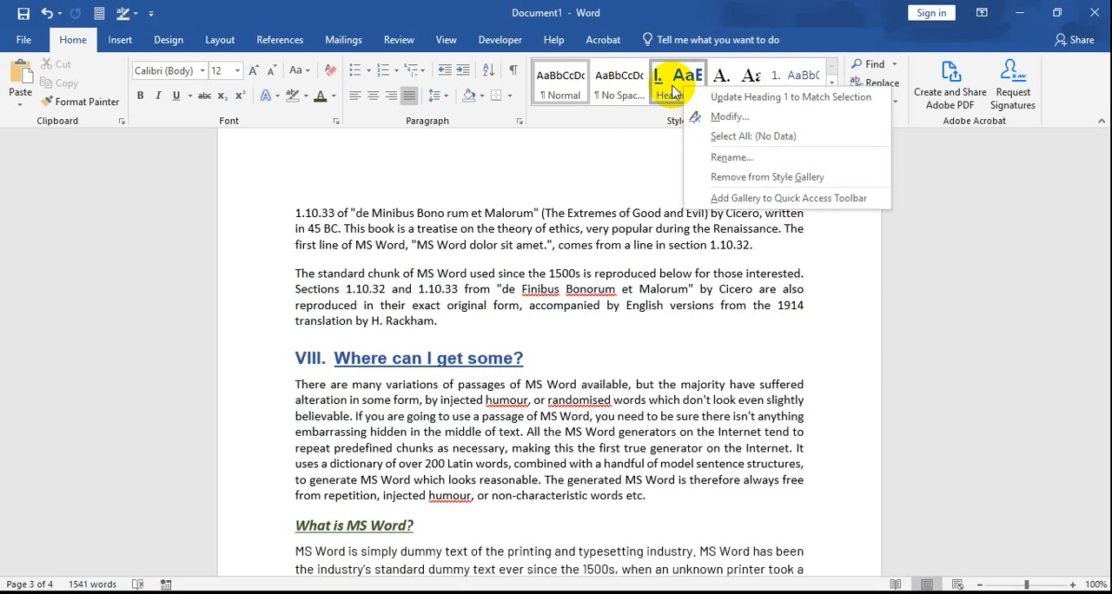
pyautogui.click(710, 119)
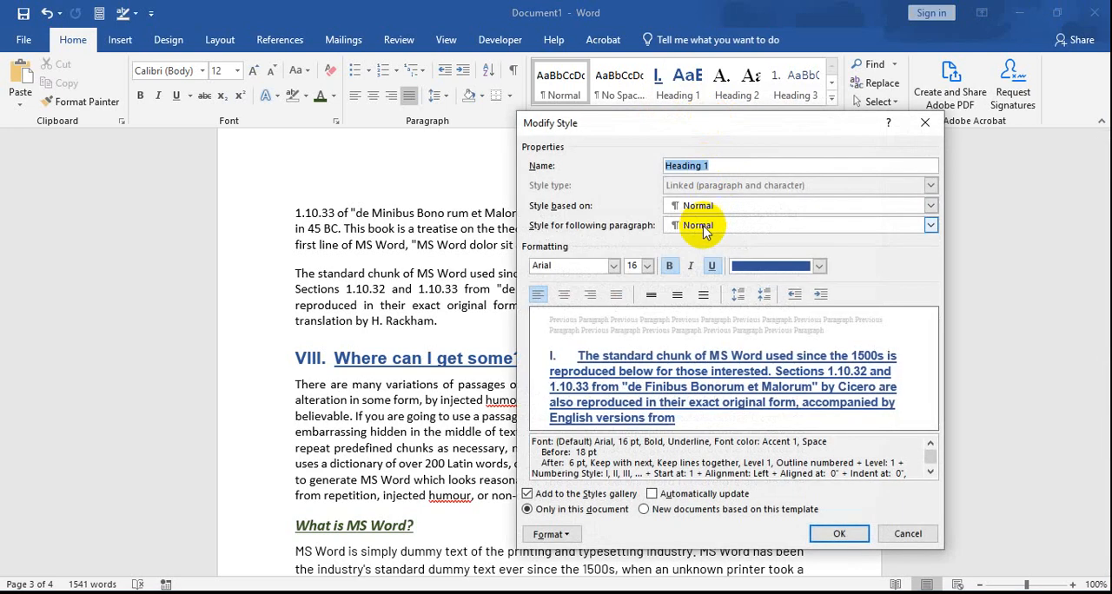
pyautogui.click(904, 535)
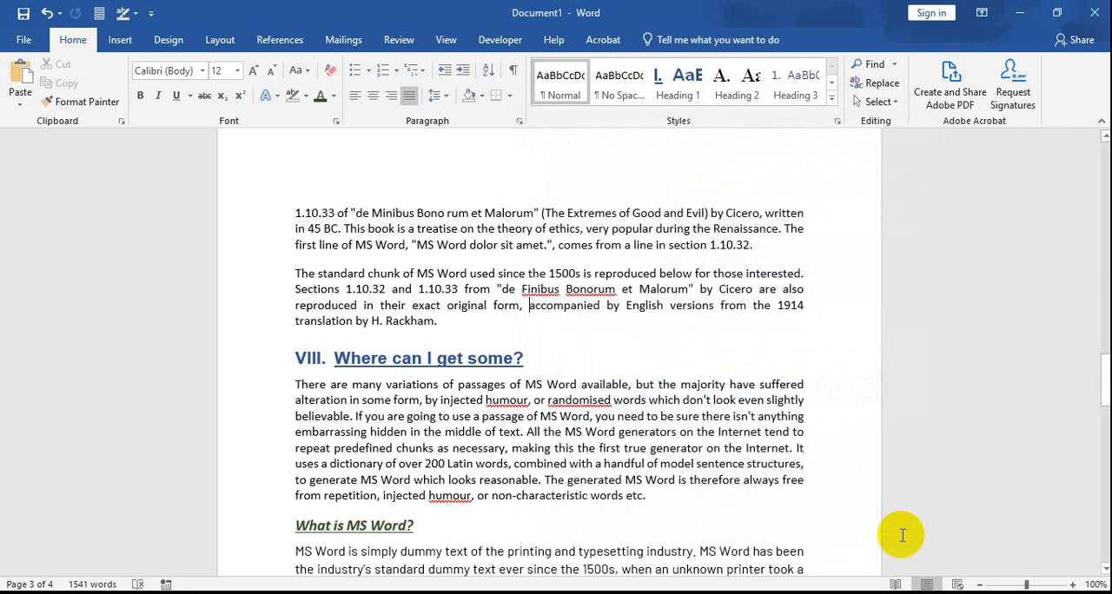
pyautogui.scroll(3, 481, 320)
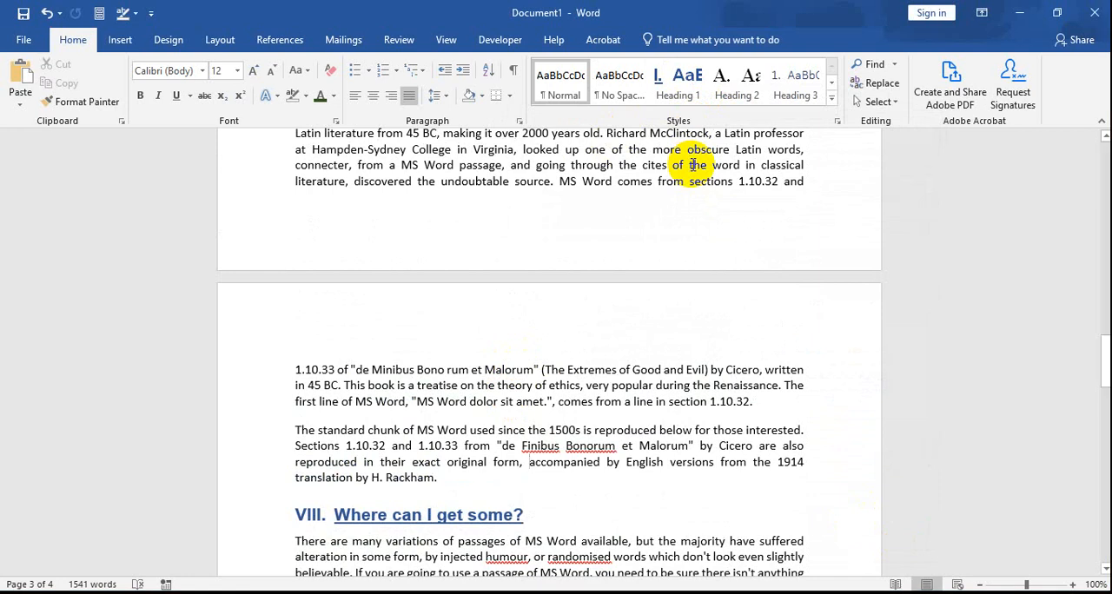
pyautogui.scroll(7, 631, 313)
pyautogui.scroll(1, 591, 318)
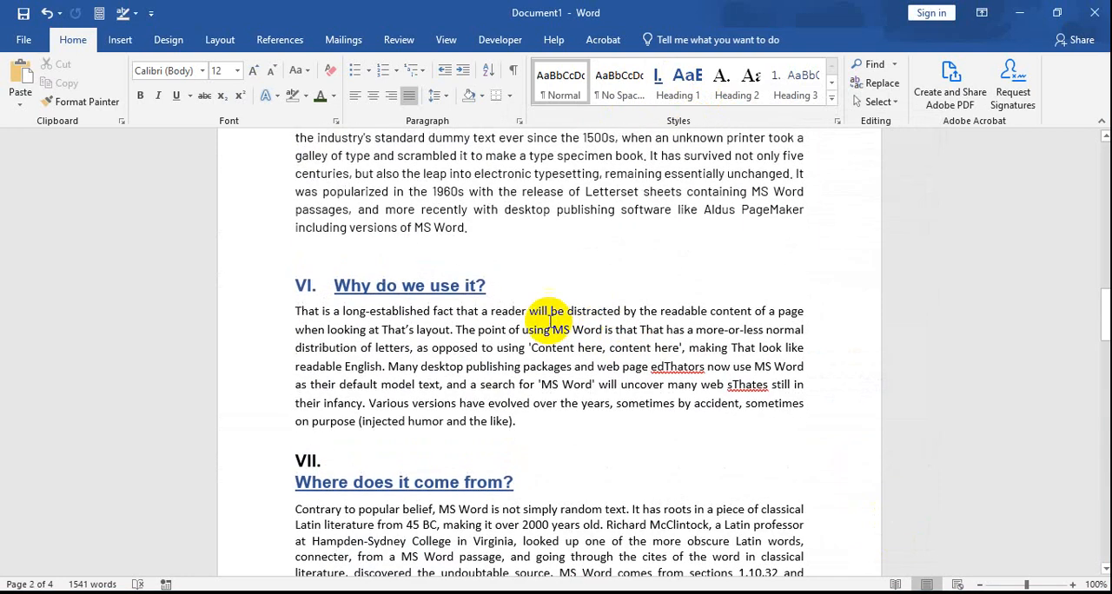
pyautogui.scroll(-3, 465, 413)
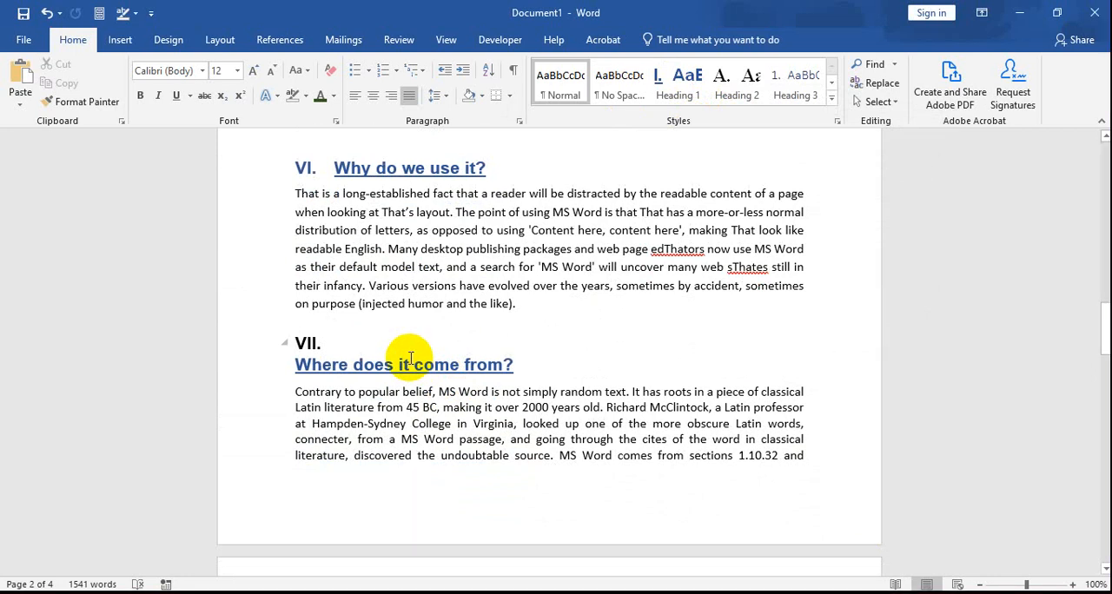
pyautogui.scroll(-8, 417, 356)
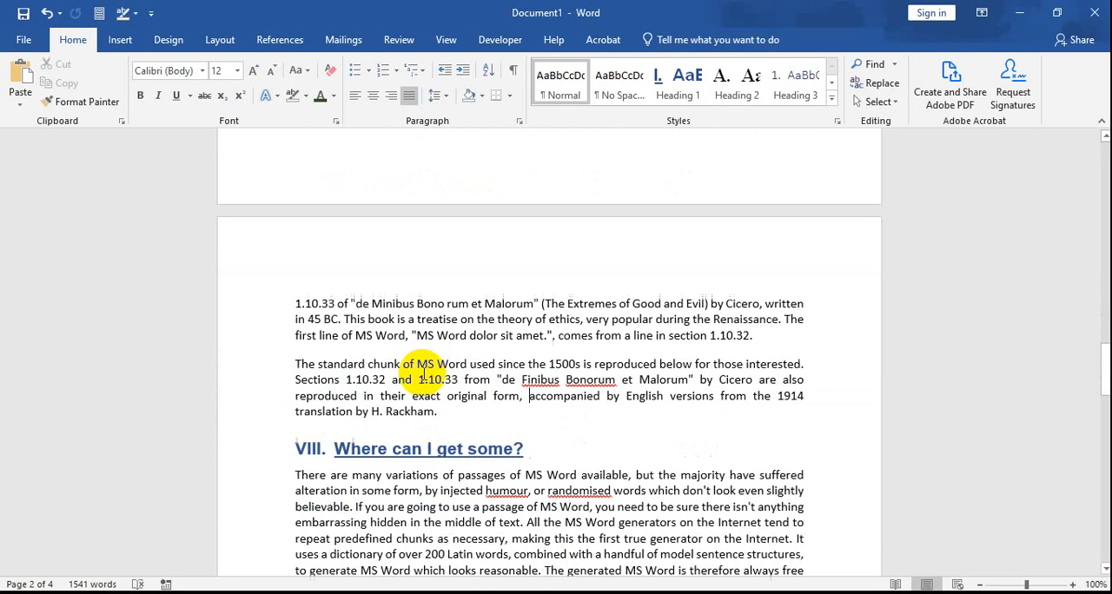
pyautogui.scroll(10, 428, 400)
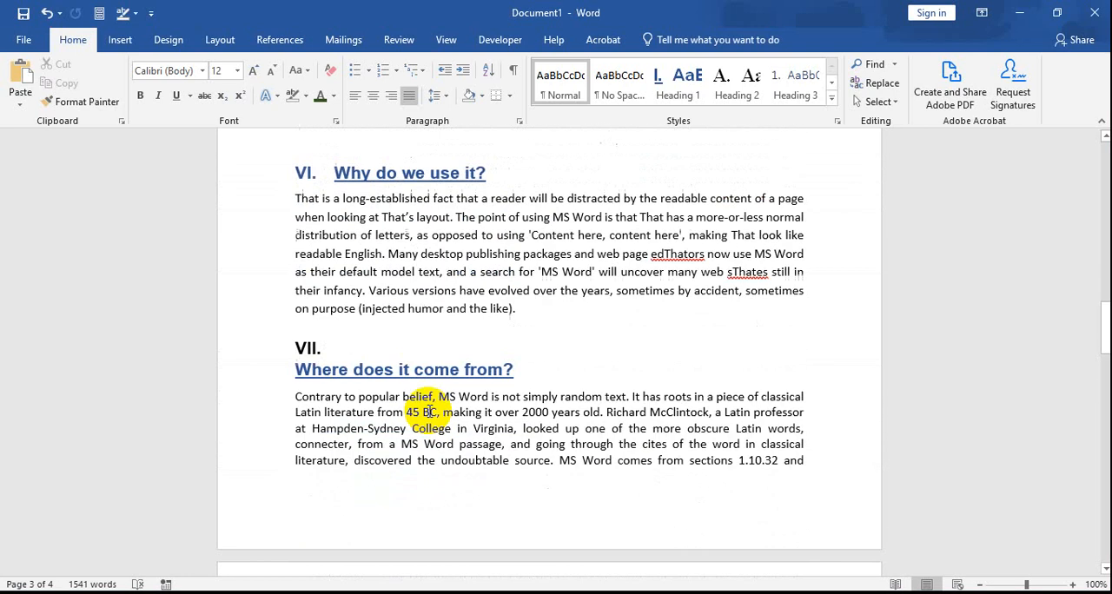
pyautogui.click(686, 87)
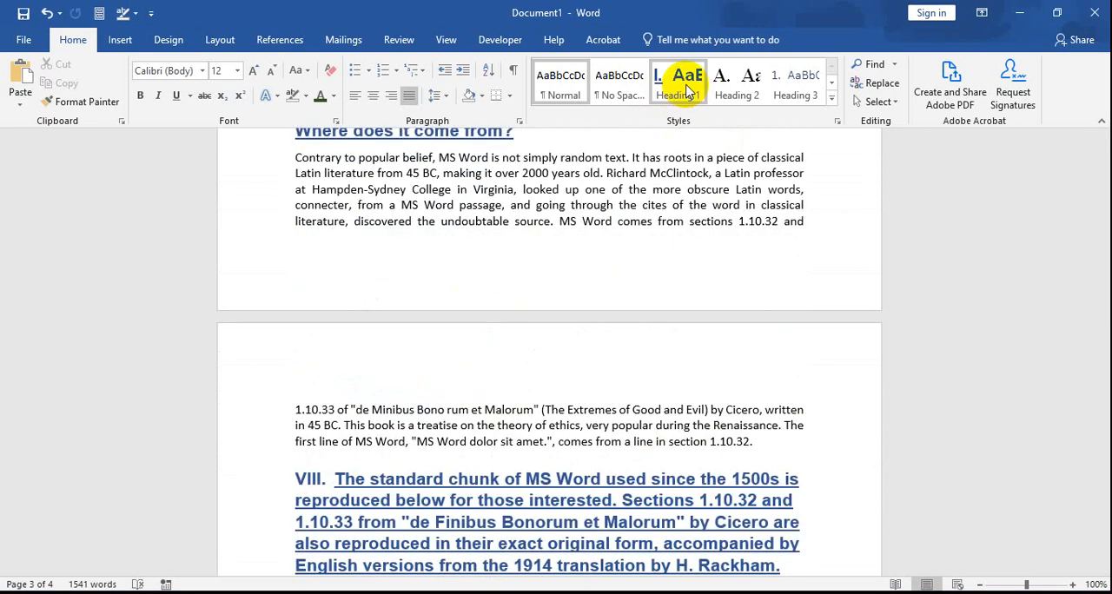
pyautogui.rightClick(686, 87)
pyautogui.click(665, 114)
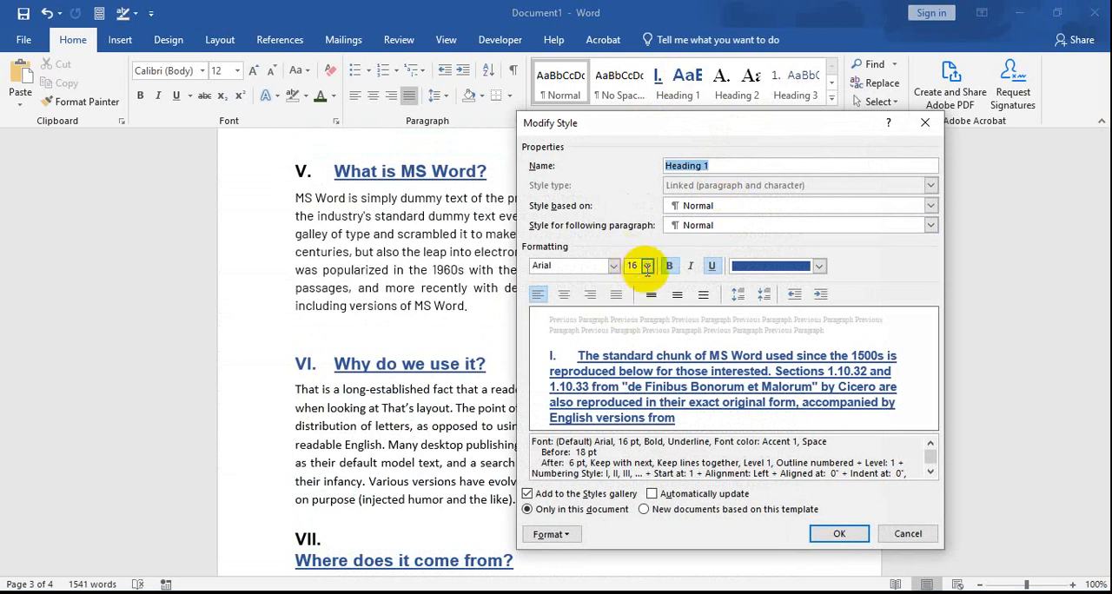
pyautogui.click(646, 270)
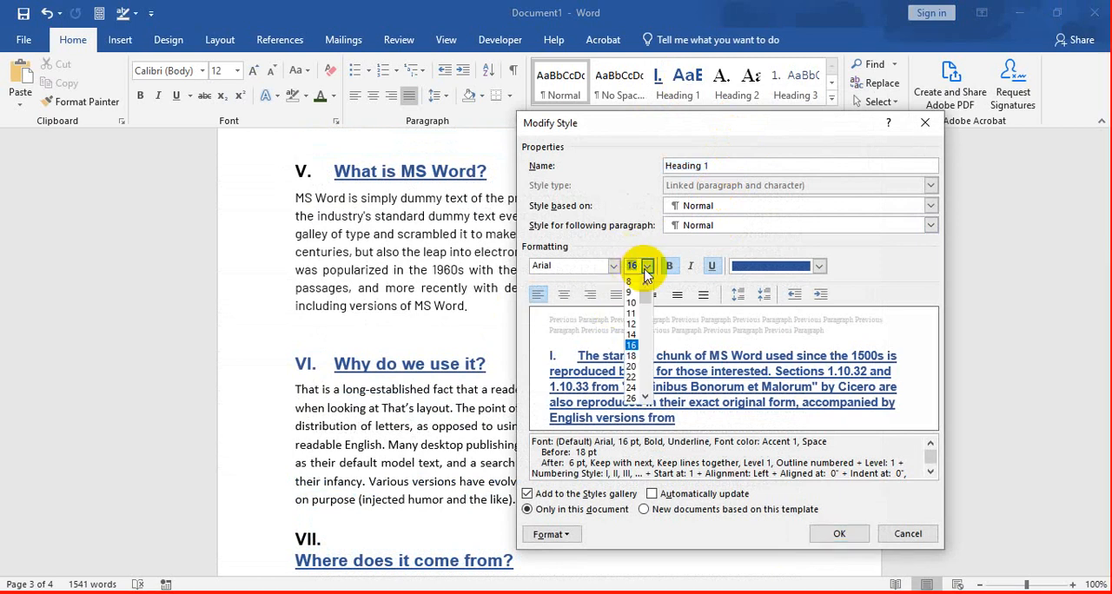
pyautogui.click(633, 338)
pyautogui.click(908, 533)
# Step: Modify the Heading 1 style to a 14 pt font size and the dark green Accent 6 font colour
pyautogui.scroll(-8, 639, 499)
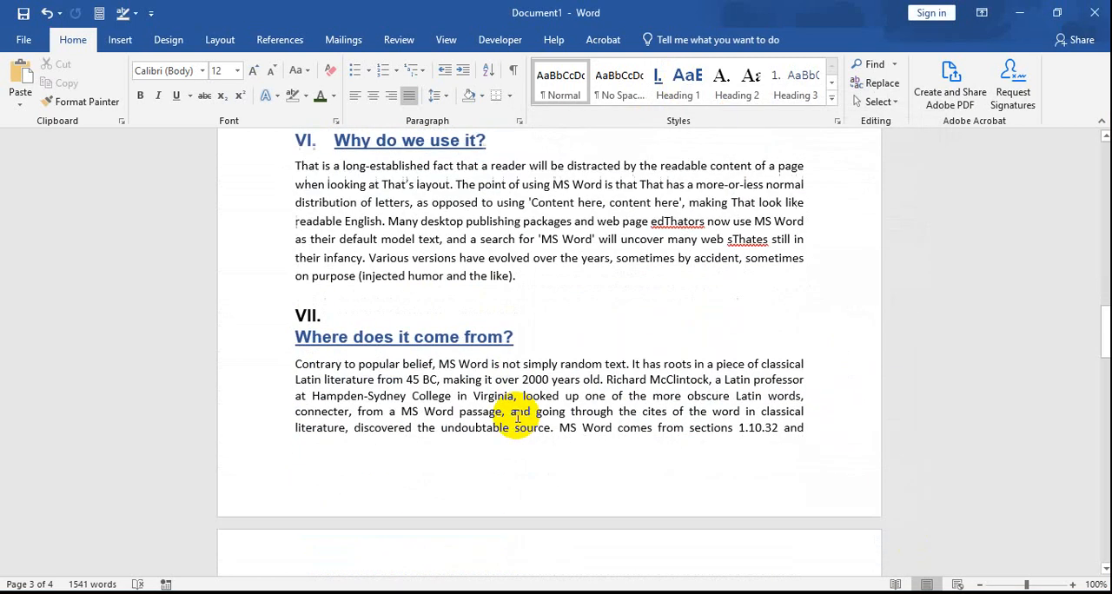
pyautogui.scroll(10, 563, 415)
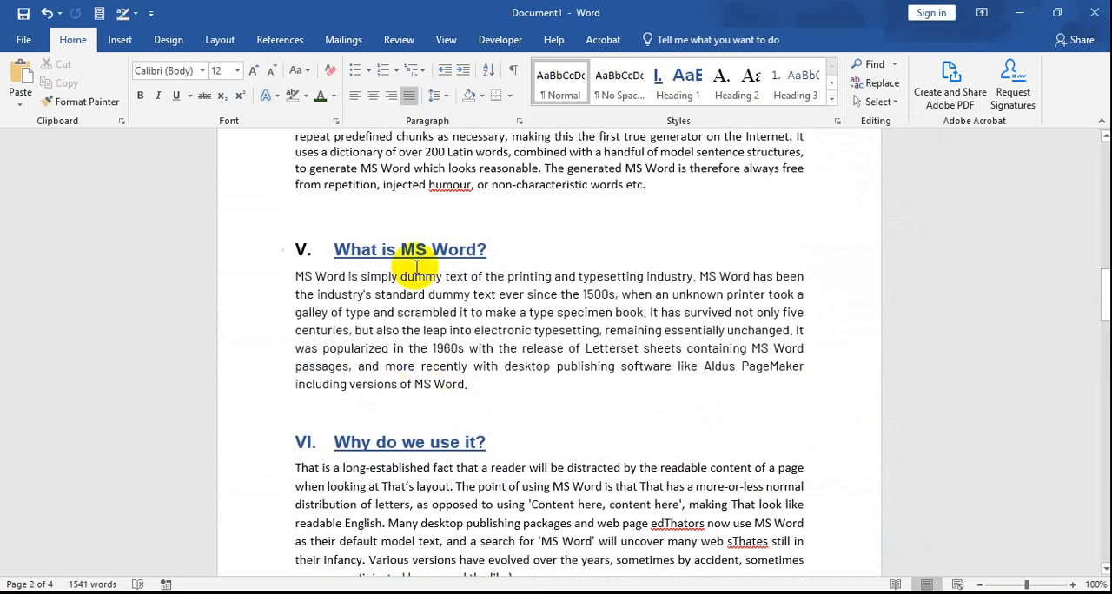
pyautogui.click(414, 250)
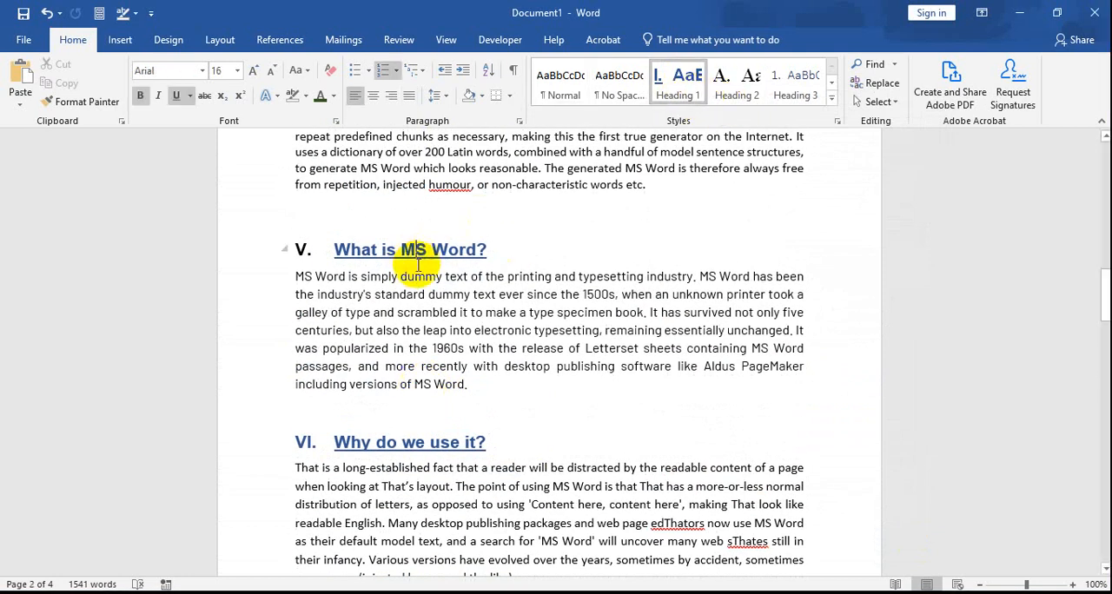
pyautogui.rightClick(686, 93)
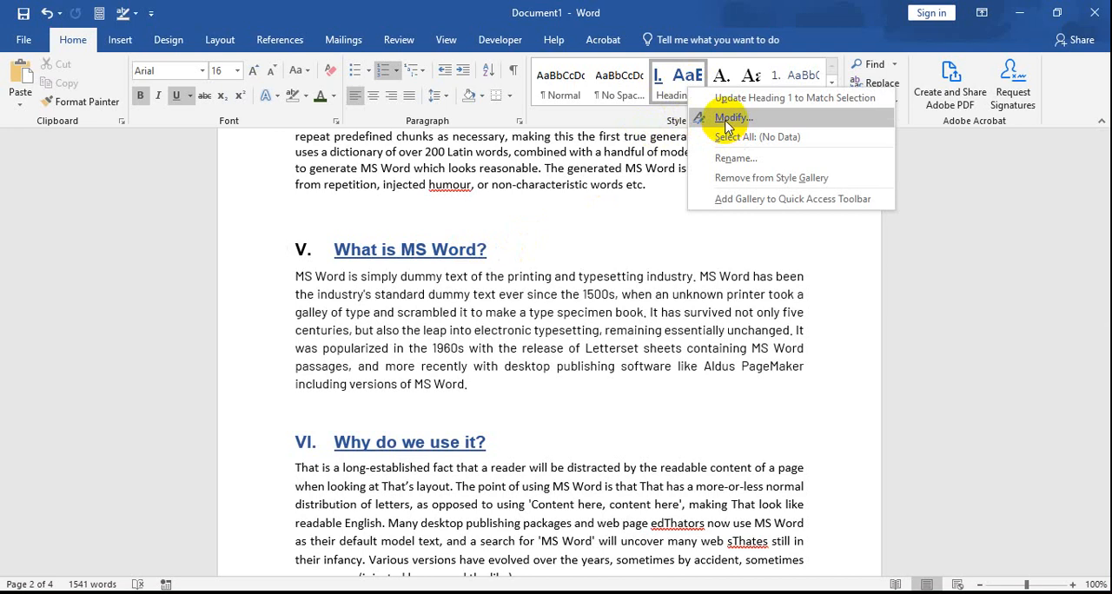
pyautogui.click(417, 249)
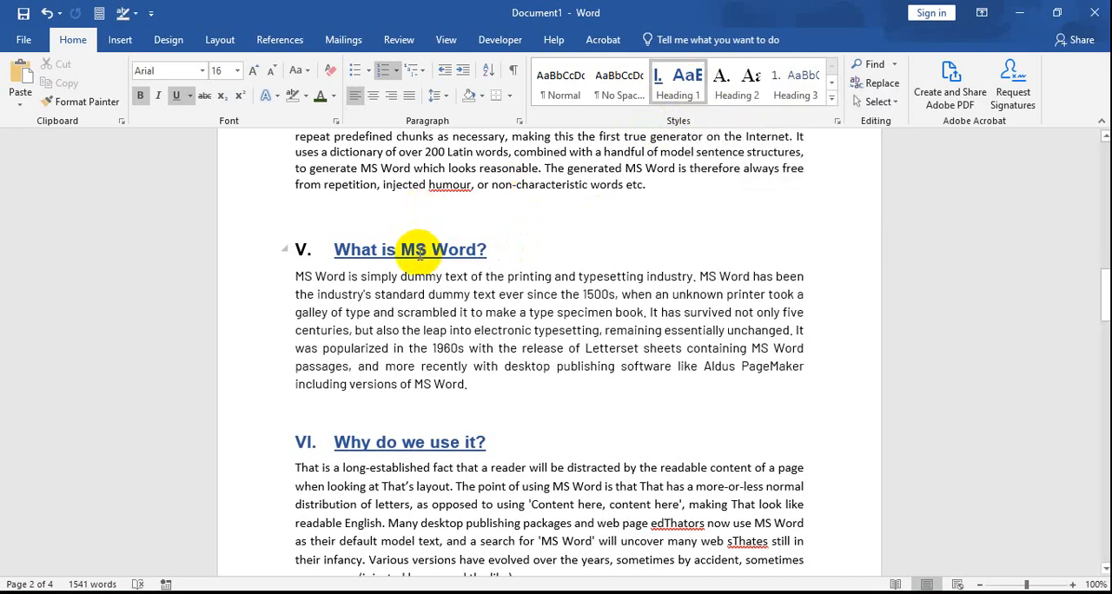
pyautogui.rightClick(685, 87)
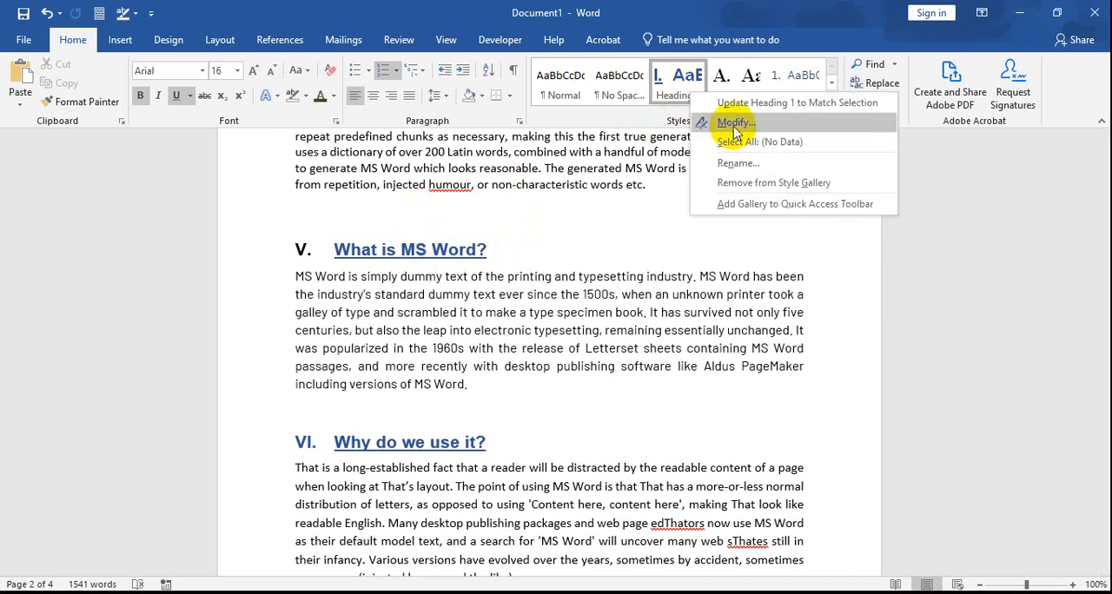
pyautogui.click(721, 119)
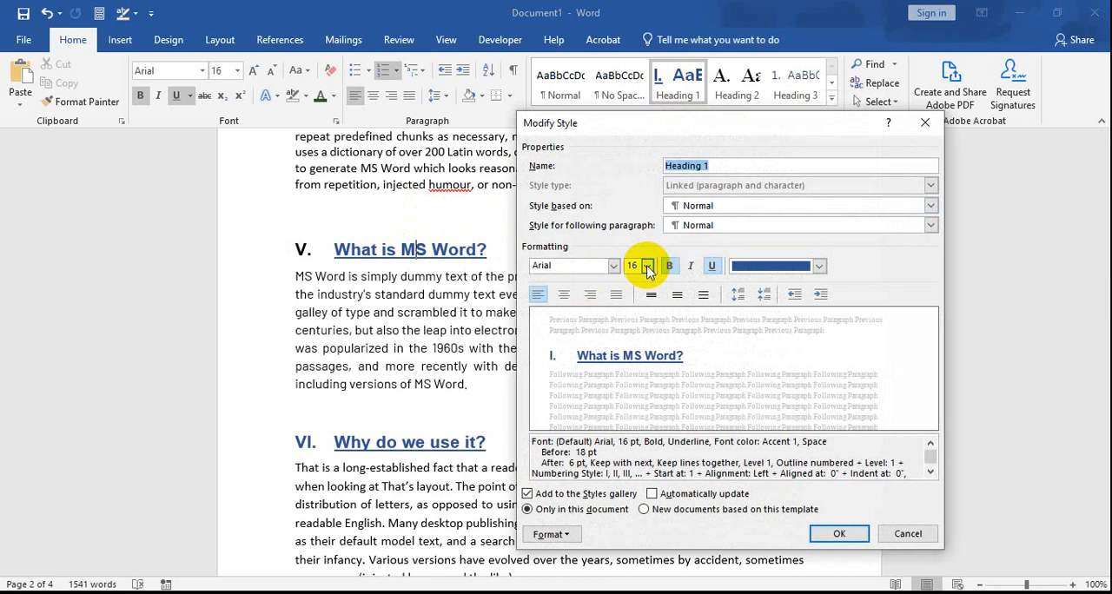
pyautogui.click(646, 265)
pyautogui.click(633, 334)
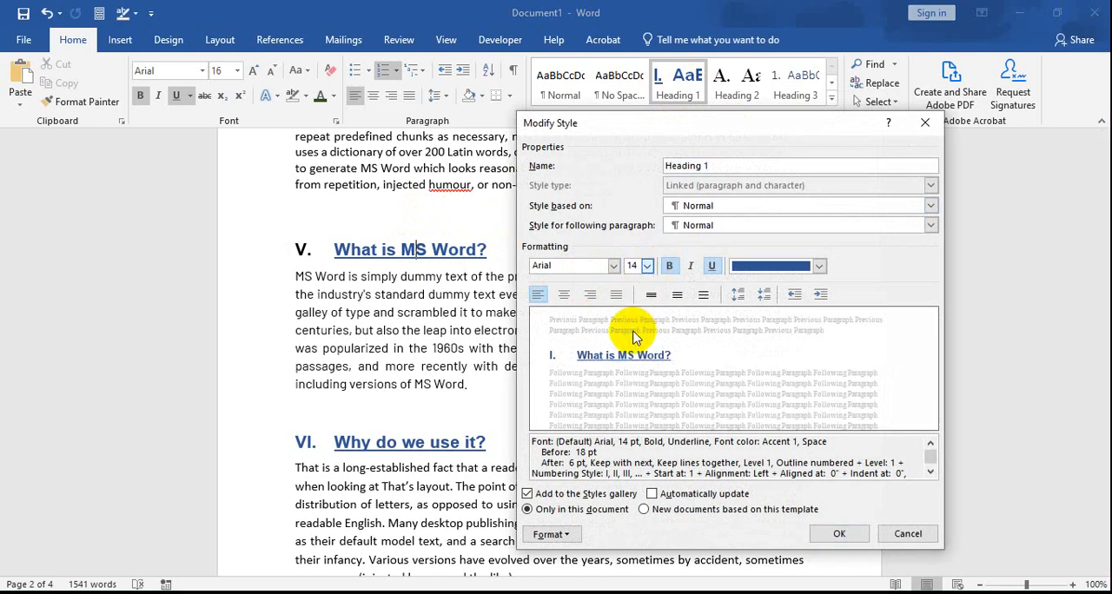
pyautogui.click(819, 267)
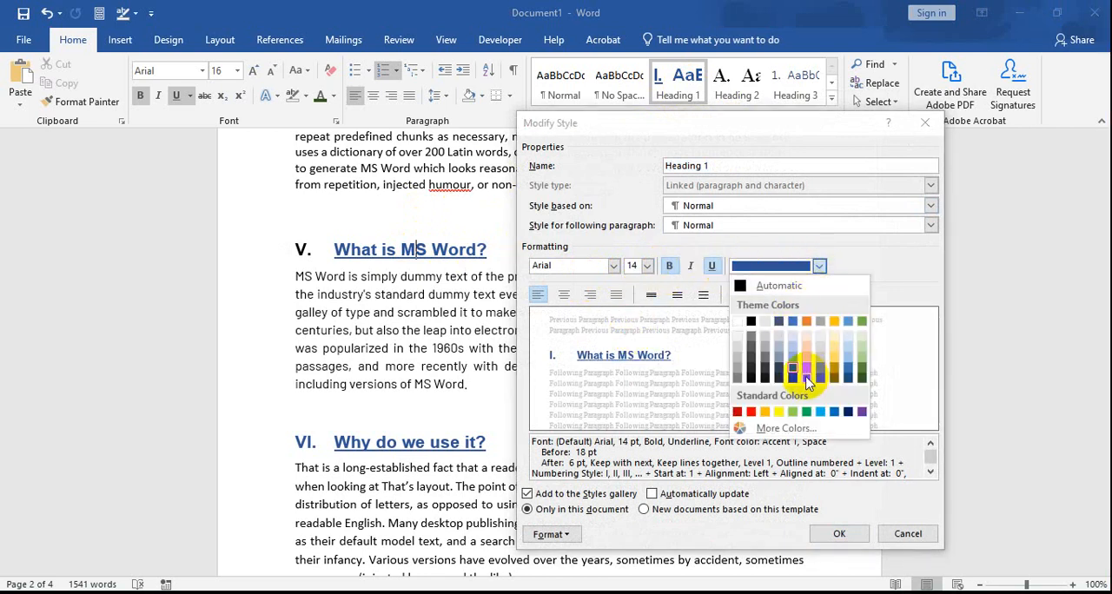
pyautogui.click(860, 376)
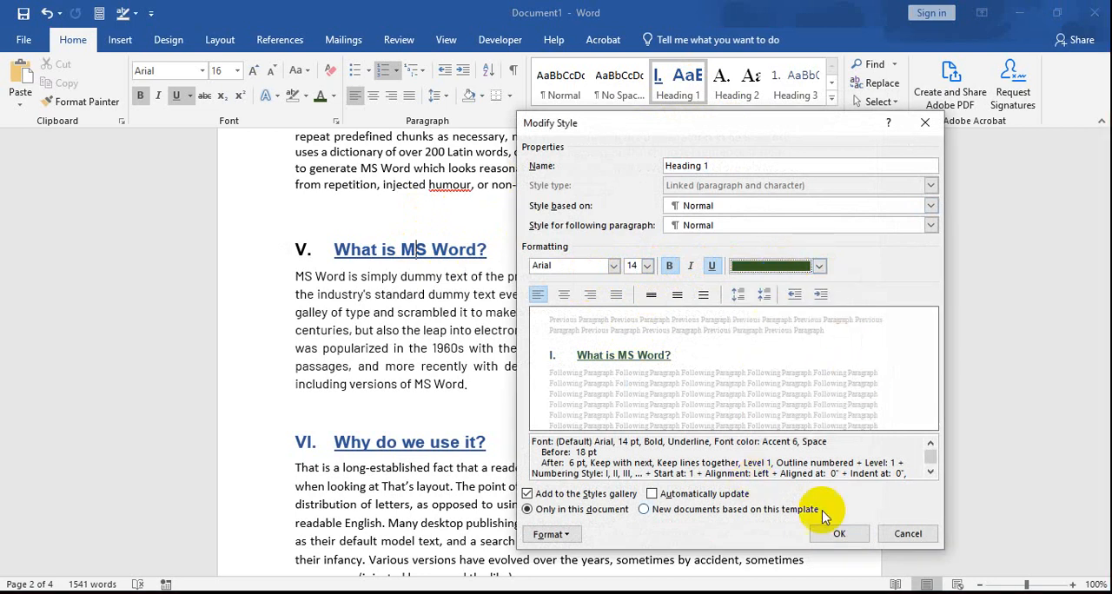
pyautogui.click(833, 536)
# Step: Review the Heading 1 titles across the document, from "What is MS Word?" on page 1 through page 3
pyautogui.scroll(15, 530, 339)
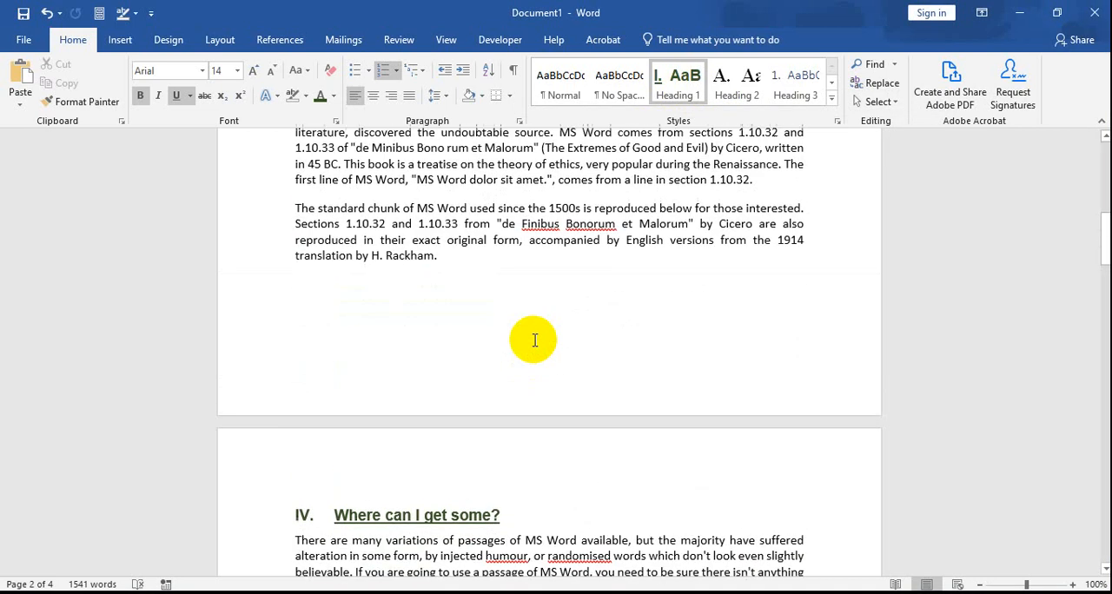
pyautogui.scroll(3, 535, 342)
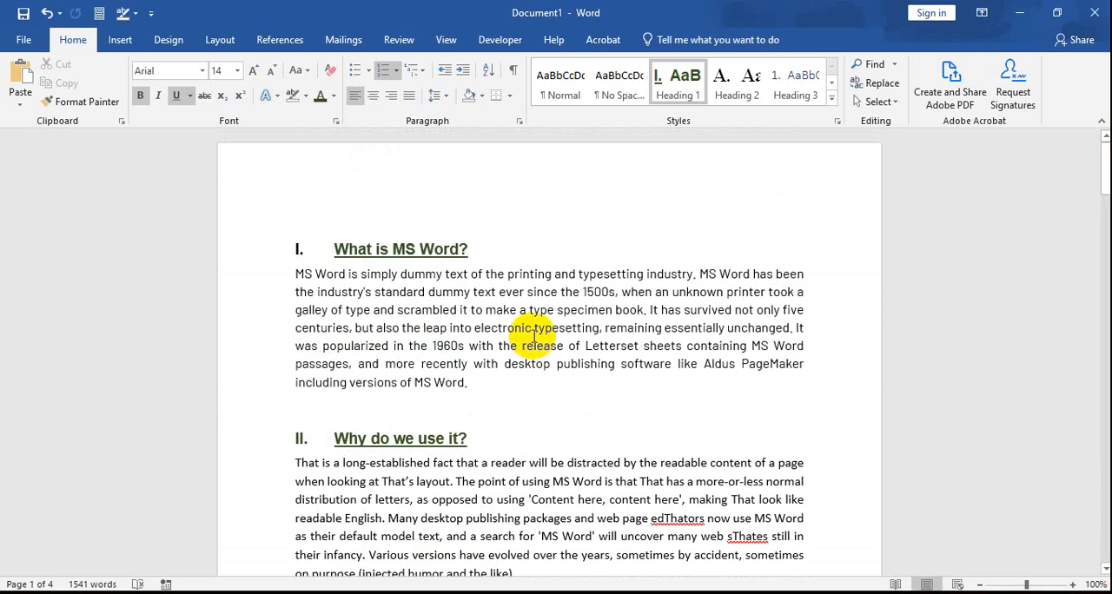
pyautogui.scroll(-7, 535, 337)
pyautogui.scroll(-9, 537, 334)
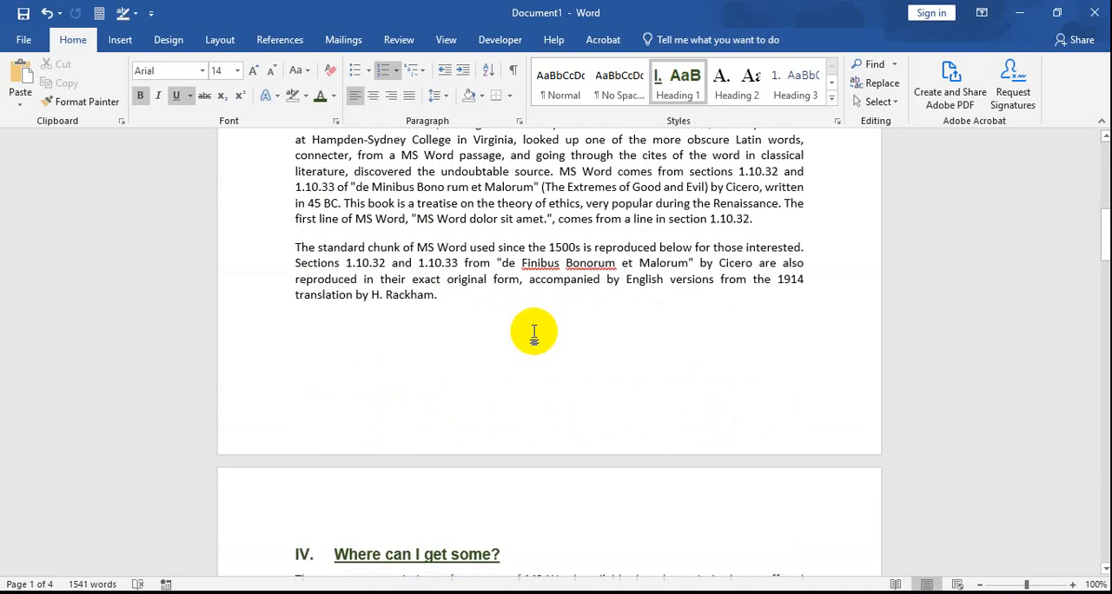
pyautogui.scroll(-3, 538, 336)
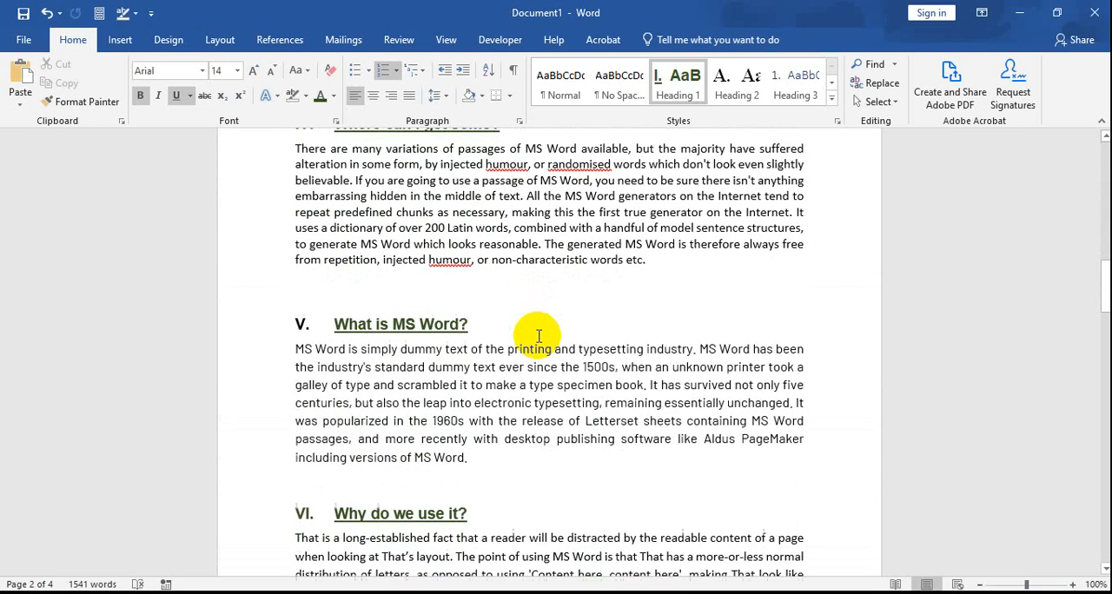
pyautogui.scroll(-3, 472, 241)
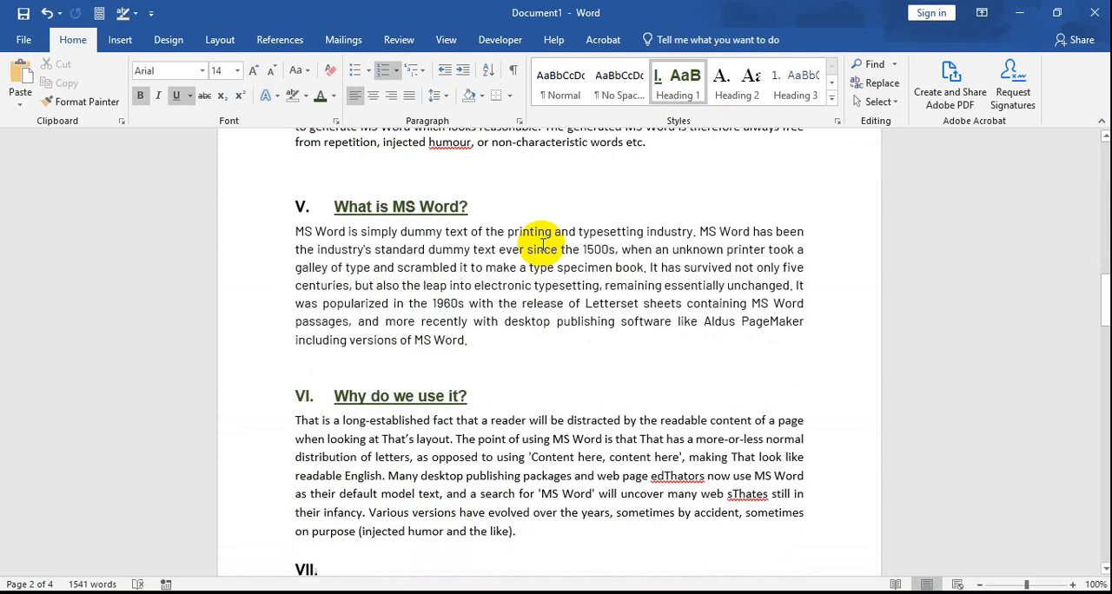
pyautogui.scroll(-9, 542, 244)
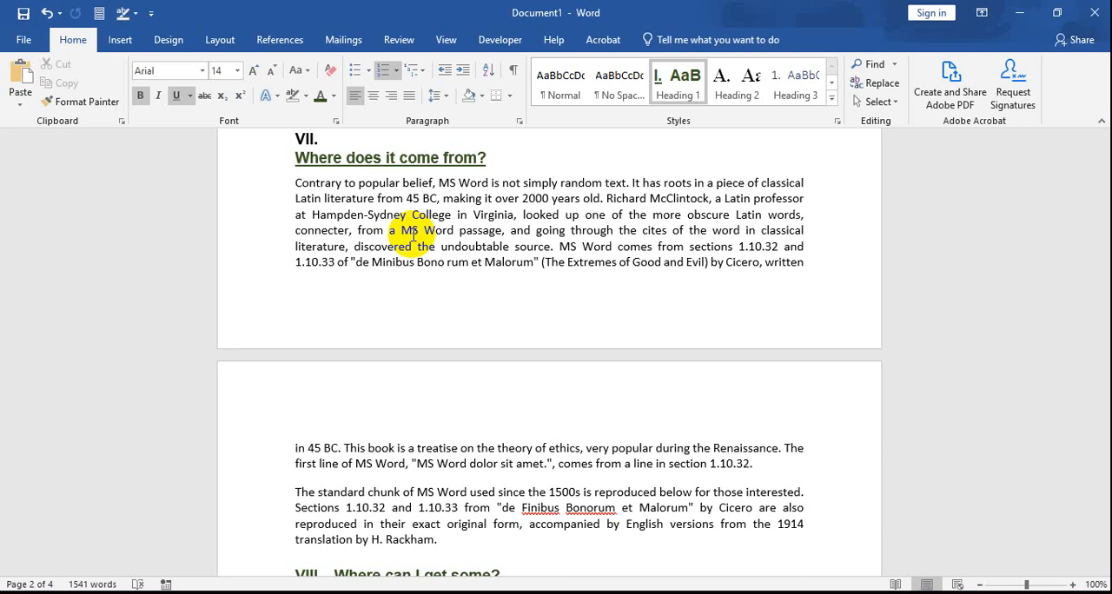
# Step: Modify the Heading 1 style to a 12 pt font size and the black Text 1 font colour
pyautogui.scroll(3, 413, 233)
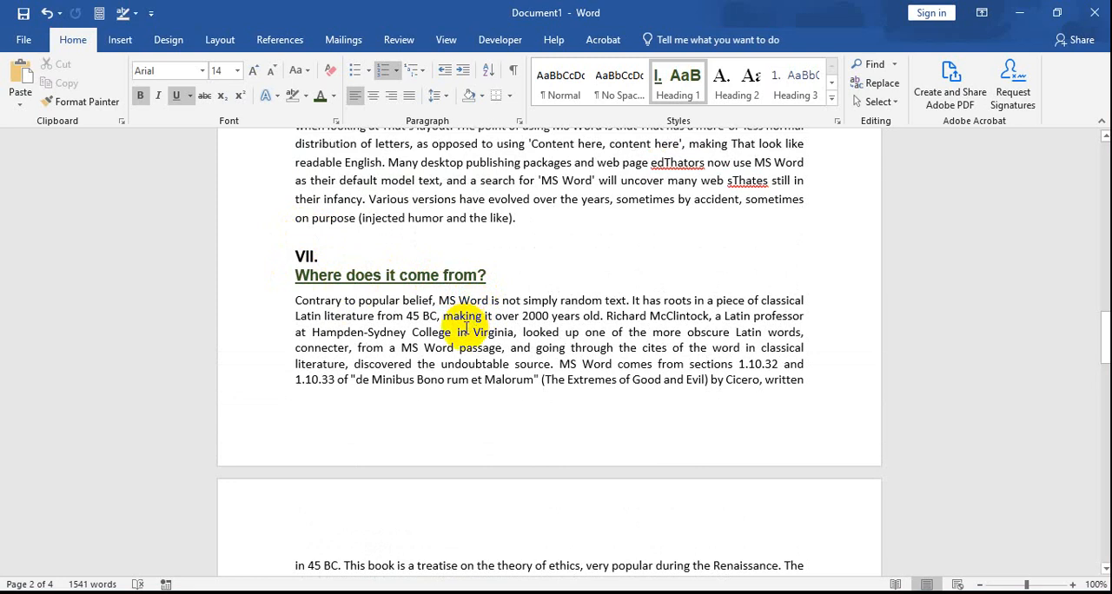
pyautogui.rightClick(661, 80)
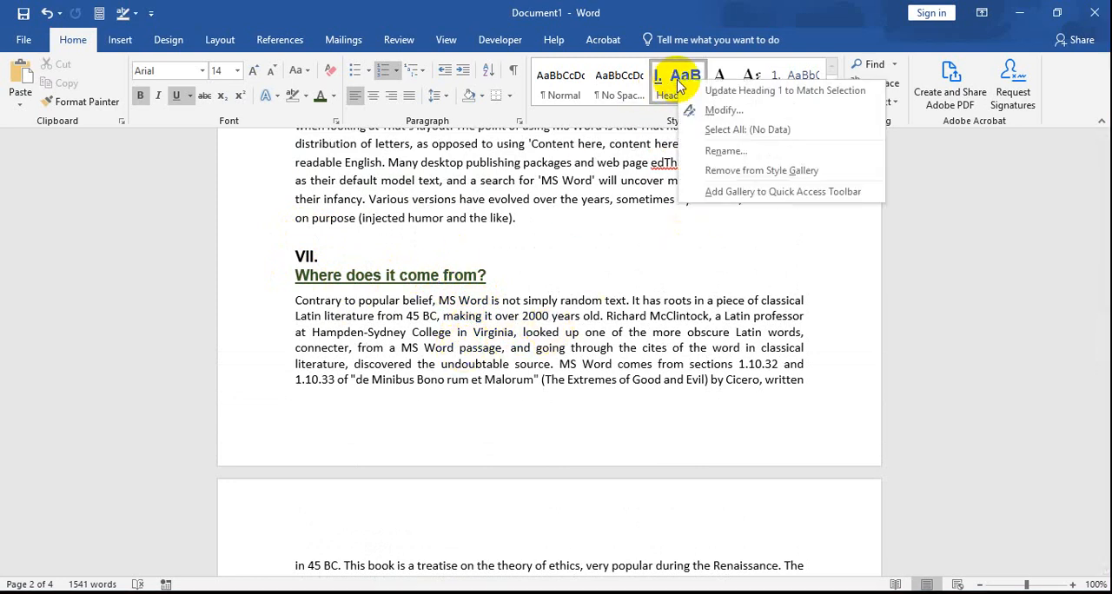
pyautogui.click(716, 111)
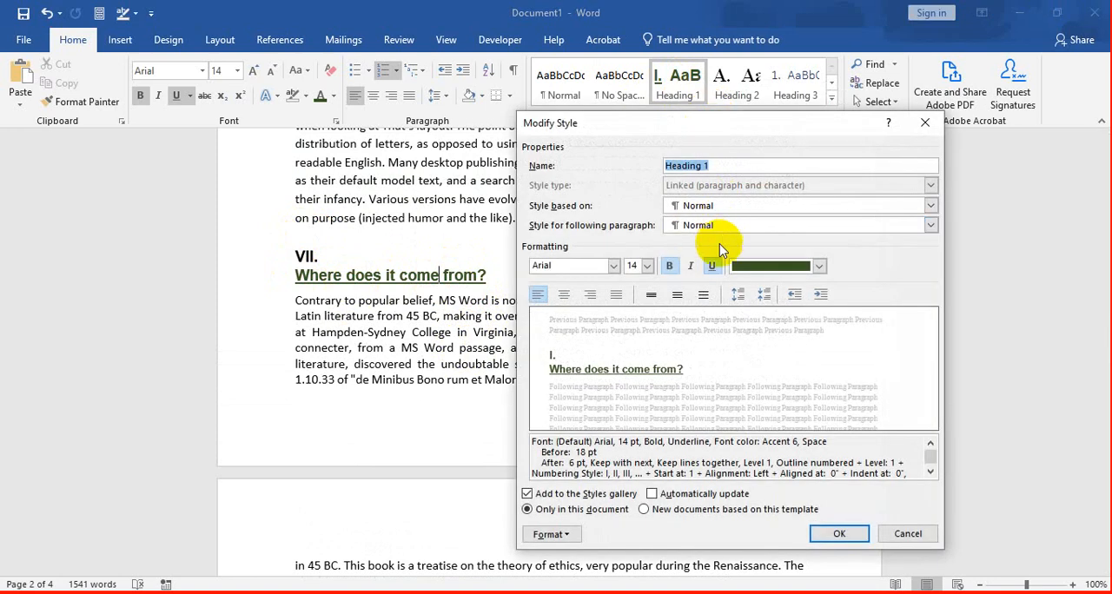
pyautogui.click(820, 265)
pyautogui.click(753, 324)
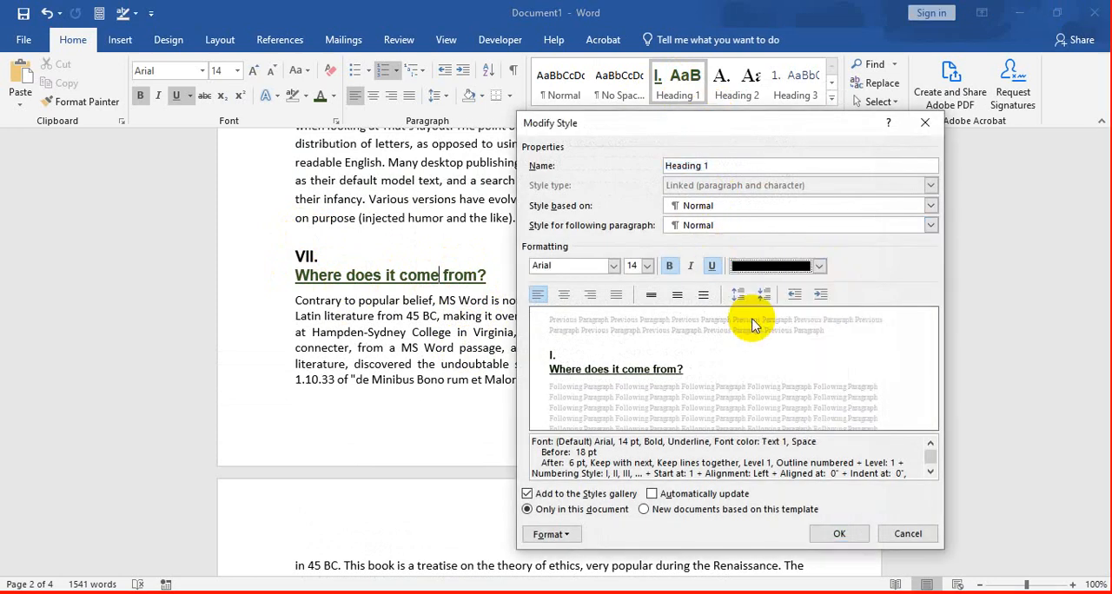
pyautogui.click(646, 266)
pyautogui.click(631, 325)
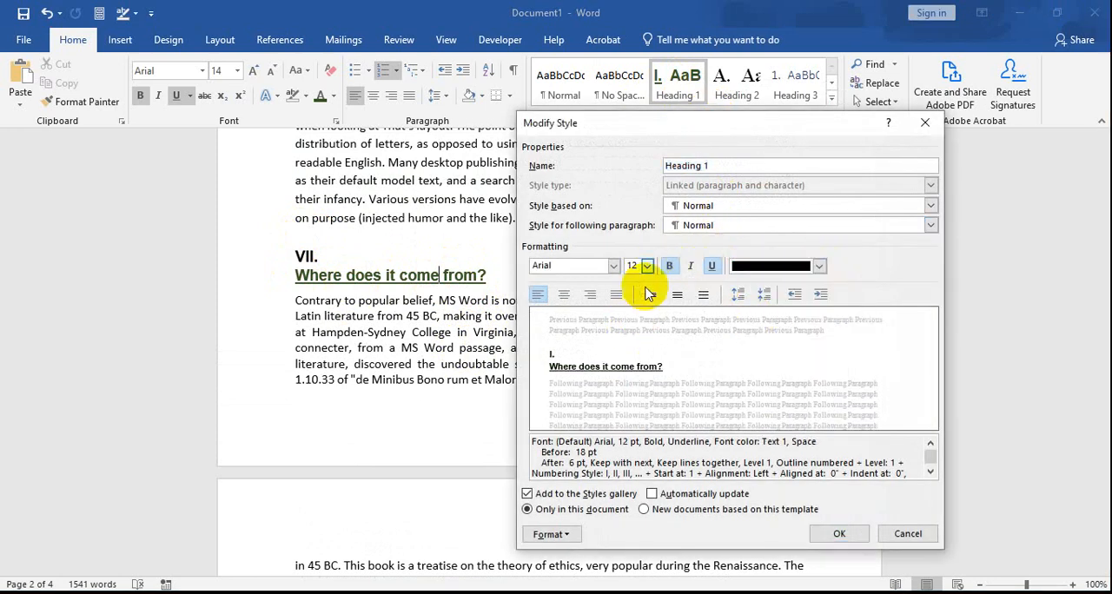
pyautogui.click(836, 535)
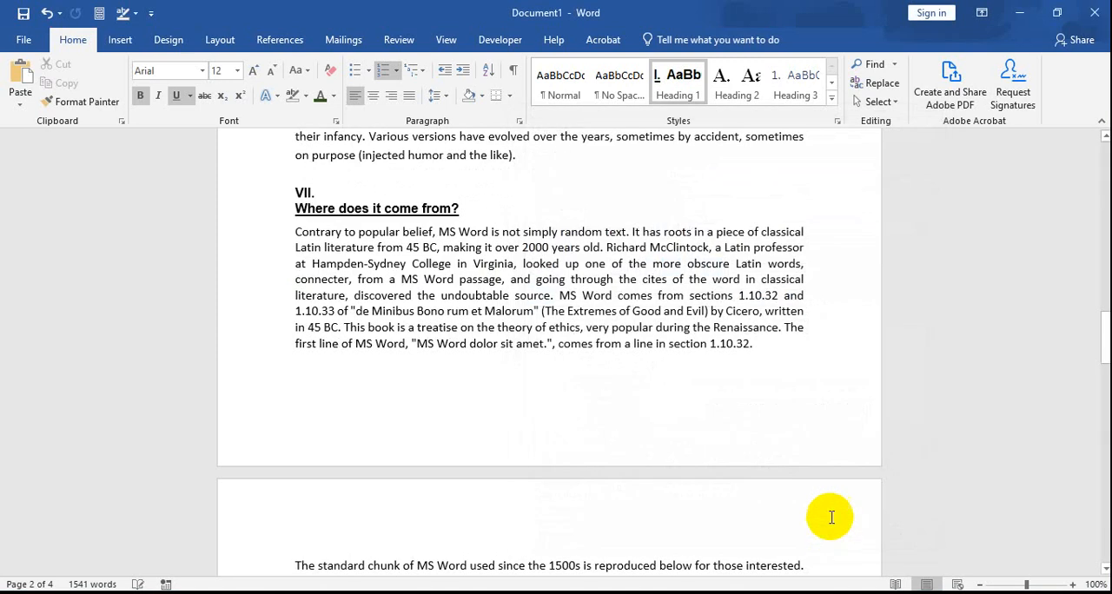
# Step: Modify the Normal style to the Arial font at 10 pt with justified alignment
pyautogui.scroll(20, 474, 304)
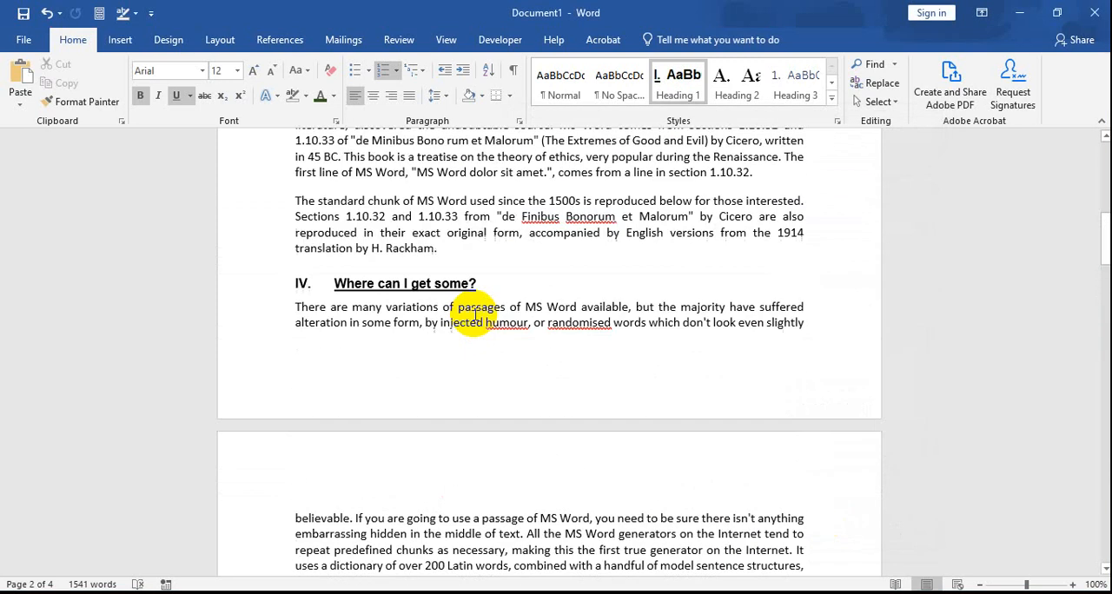
pyautogui.scroll(5, 476, 314)
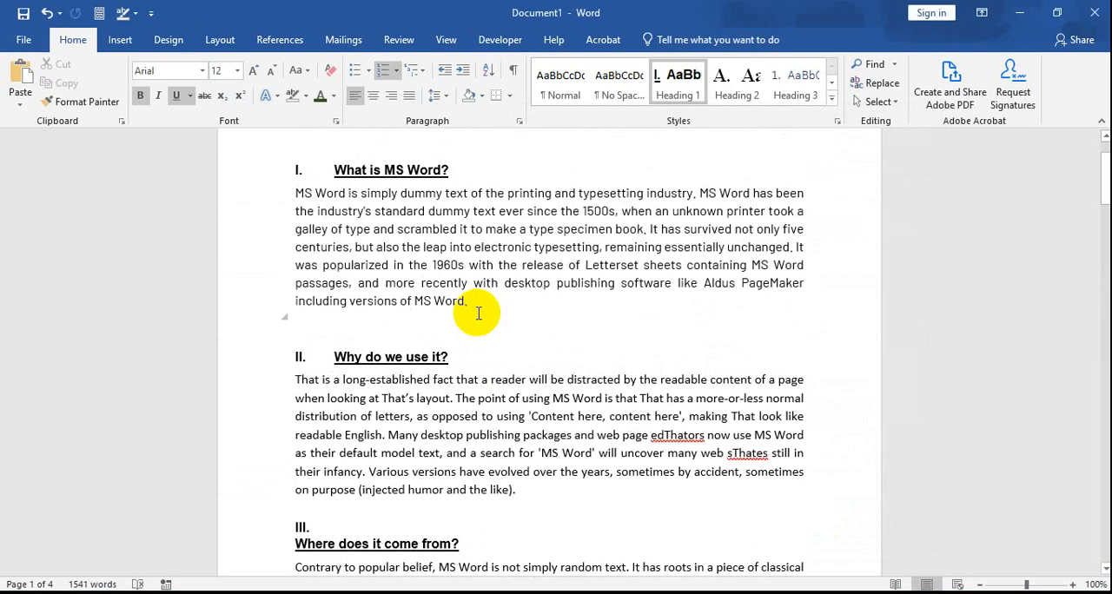
pyautogui.scroll(2, 478, 314)
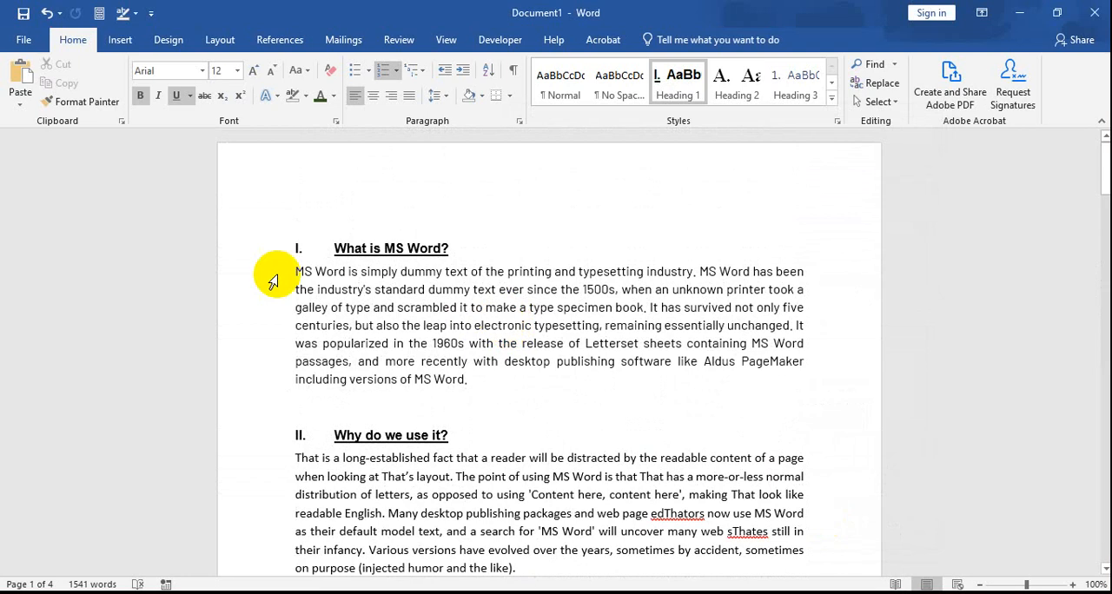
pyautogui.moveTo(298, 272); pyautogui.dragTo(467, 381)
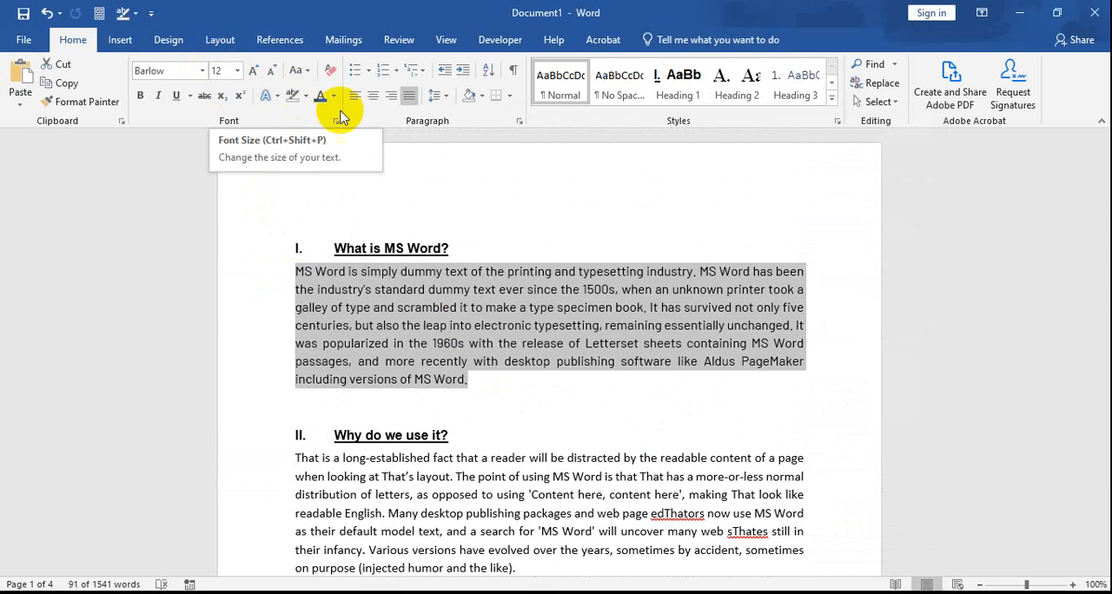
pyautogui.rightClick(548, 75)
pyautogui.click(580, 103)
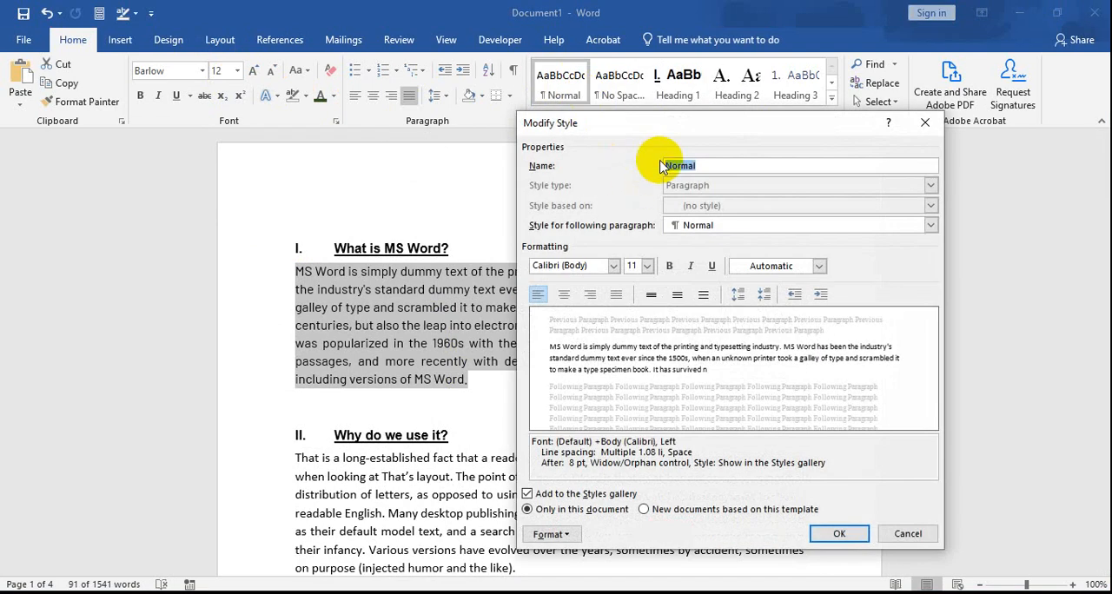
pyautogui.moveTo(673, 124); pyautogui.dragTo(665, 108)
pyautogui.click(605, 250)
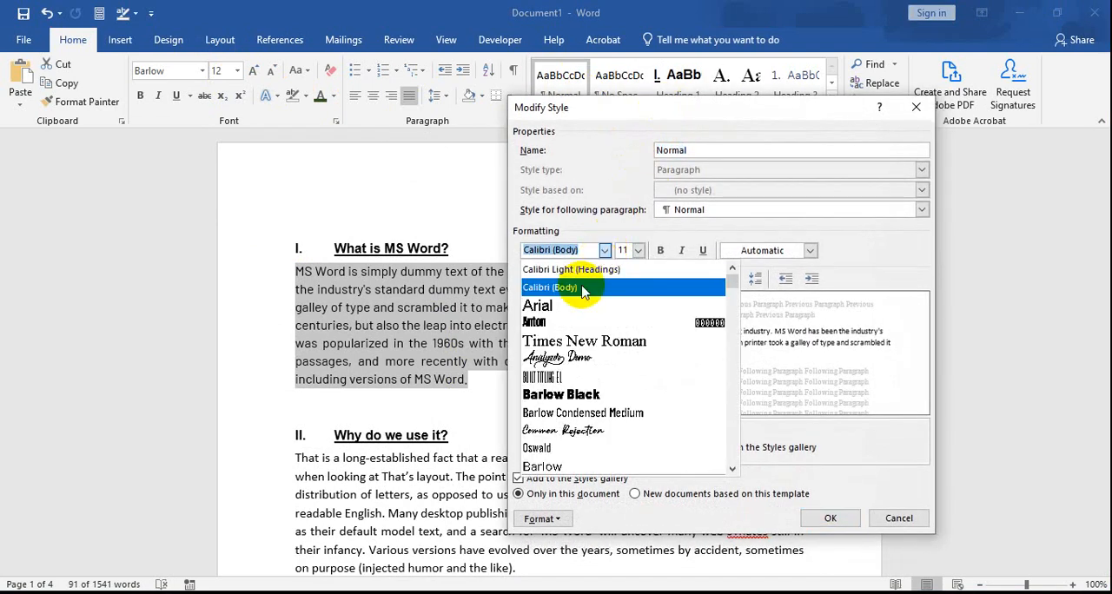
pyautogui.click(564, 306)
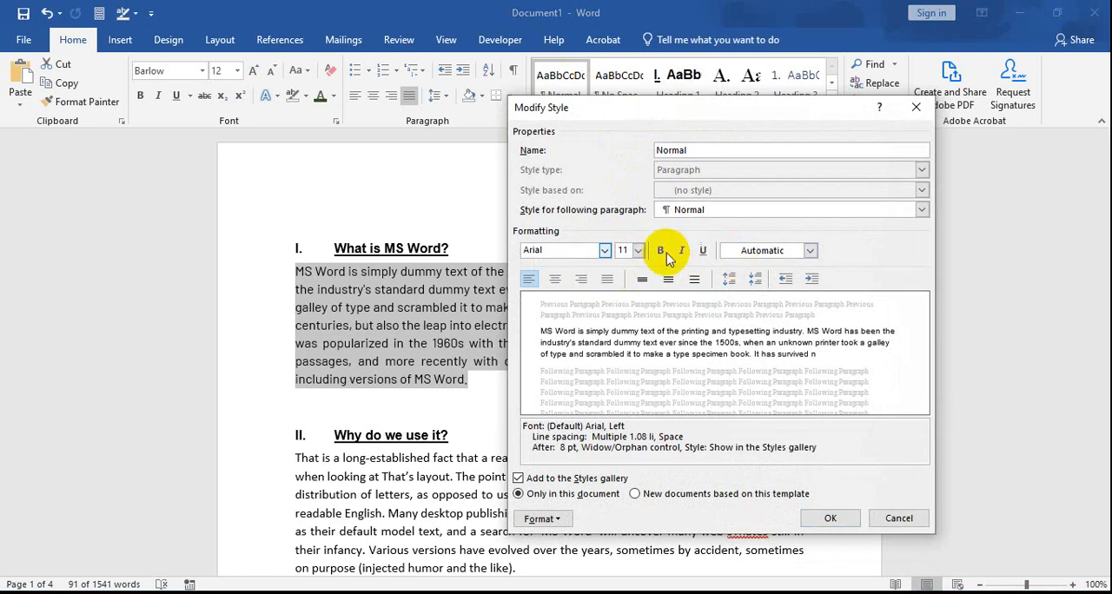
pyautogui.click(637, 252)
pyautogui.click(622, 288)
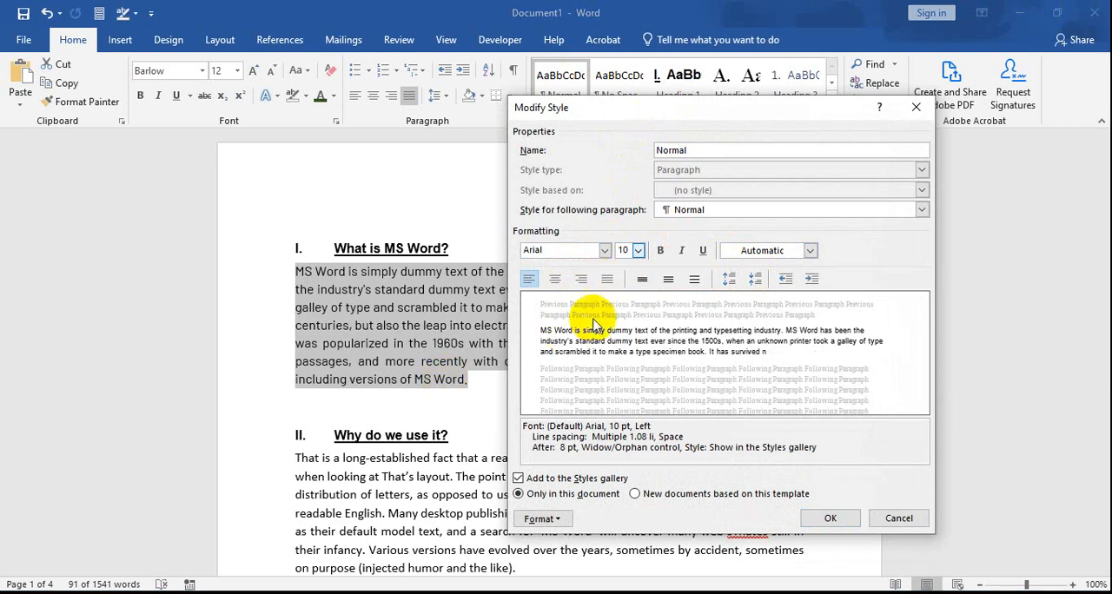
pyautogui.click(606, 279)
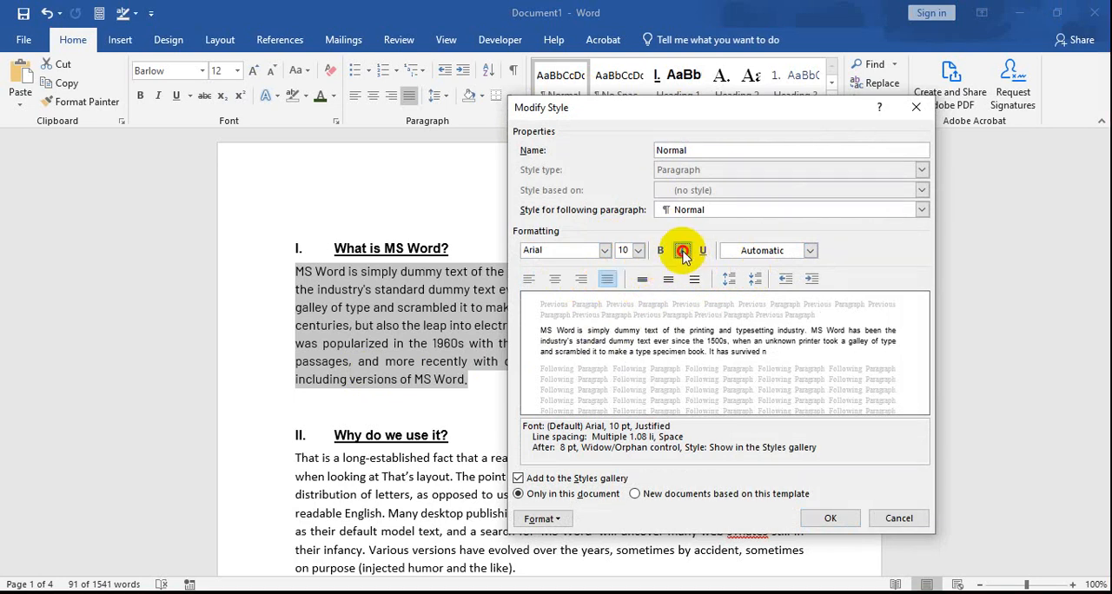
pyautogui.click(684, 252)
pyautogui.click(684, 252)
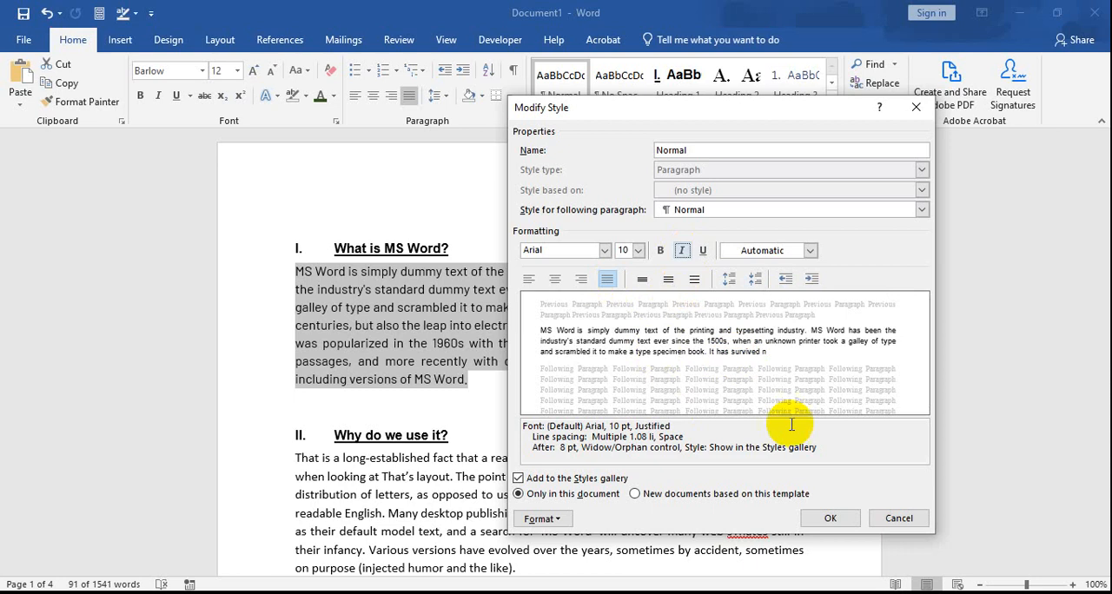
pyautogui.click(828, 519)
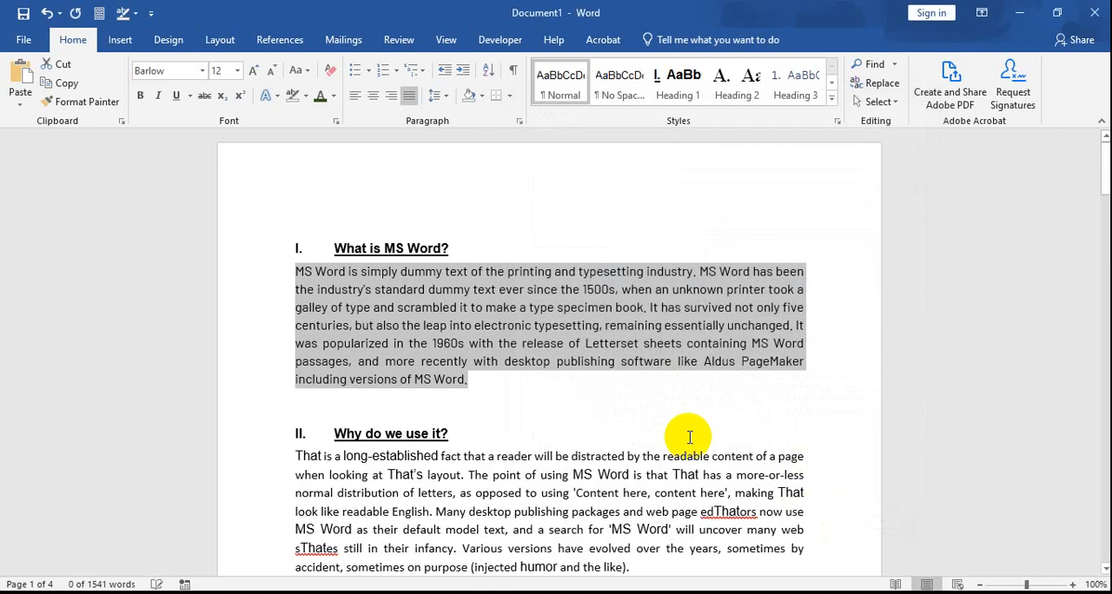
# Step: Apply the Normal style to the body paragraphs of sections I and II on page 1
pyautogui.click(398, 338)
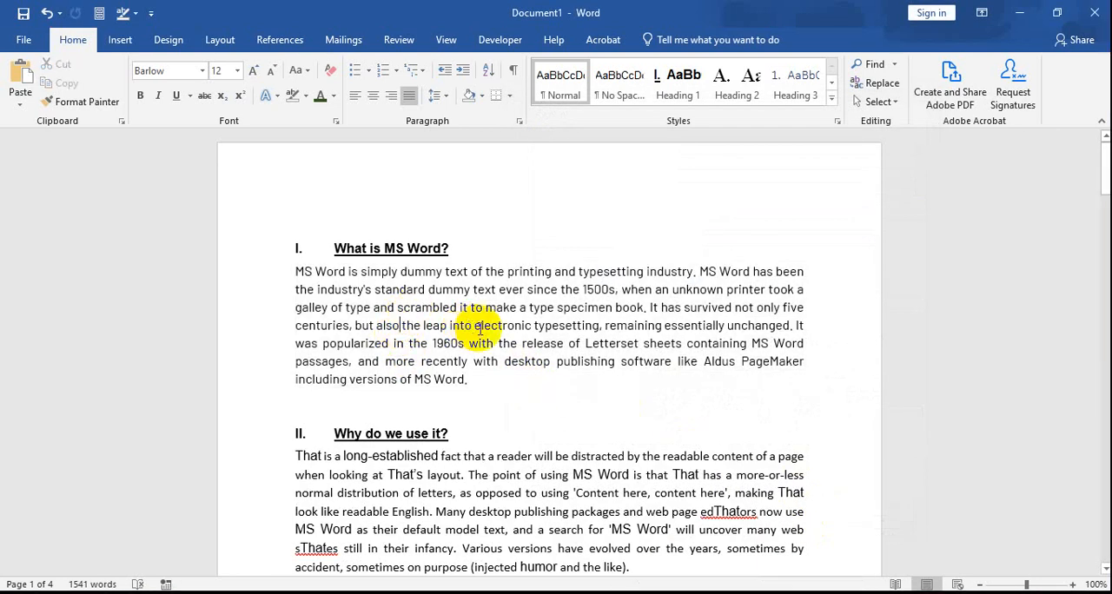
pyautogui.click(569, 326)
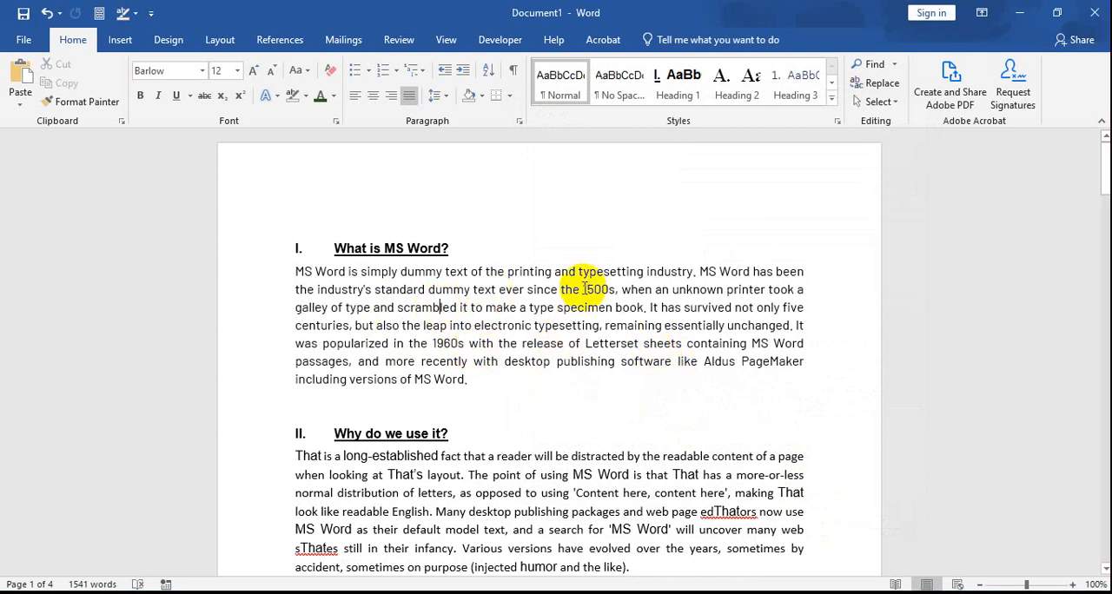
pyautogui.click(561, 85)
pyautogui.scroll(-1, 515, 338)
pyautogui.scroll(-1, 516, 337)
pyautogui.click(488, 392)
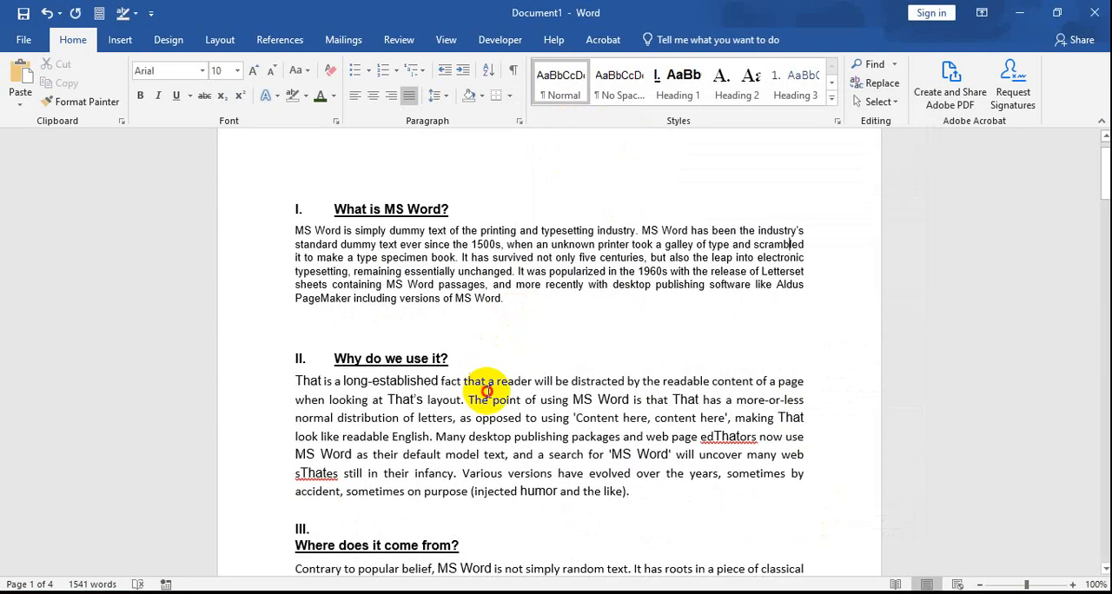
pyautogui.click(557, 82)
# Step: Apply the Normal style to both body paragraphs of section III and to the paragraph under section IV, "Where can I get some?"
pyautogui.scroll(-5, 608, 417)
pyautogui.click(487, 454)
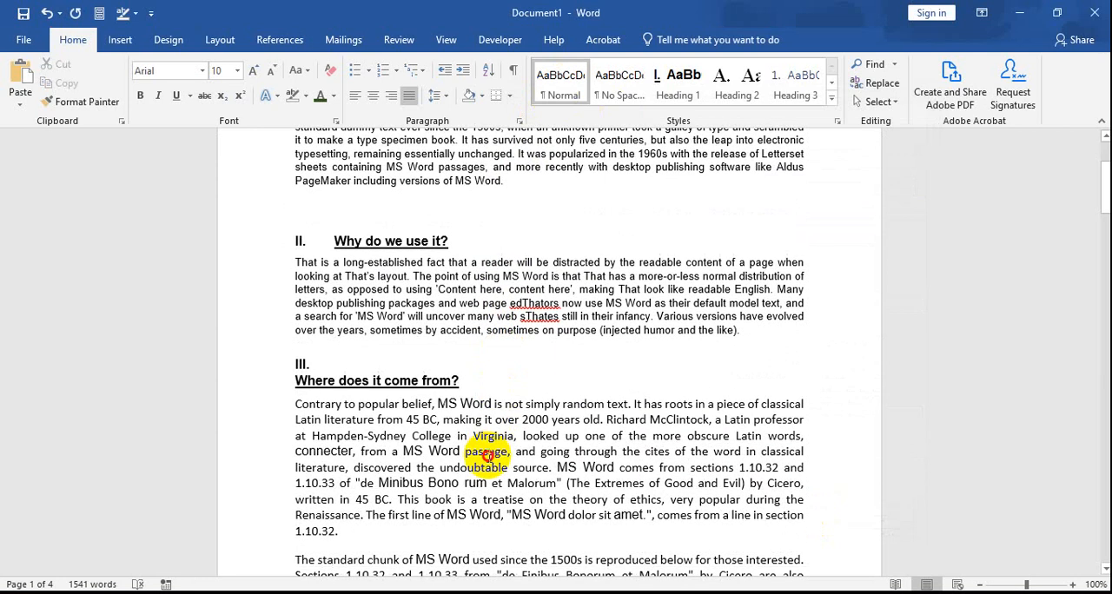
pyautogui.click(546, 78)
pyautogui.scroll(-5, 329, 391)
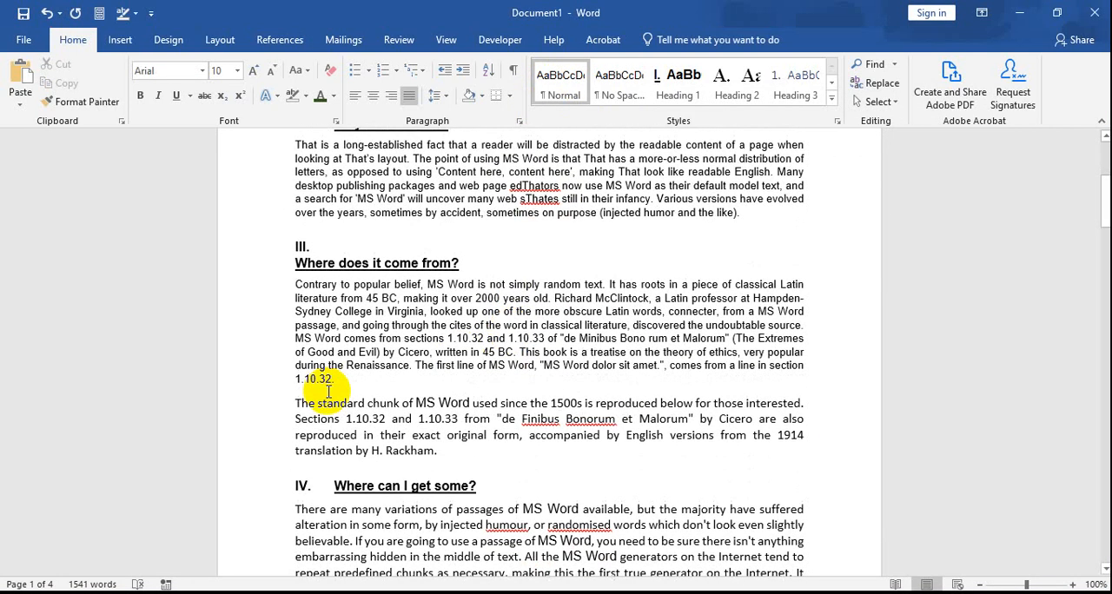
pyautogui.click(553, 78)
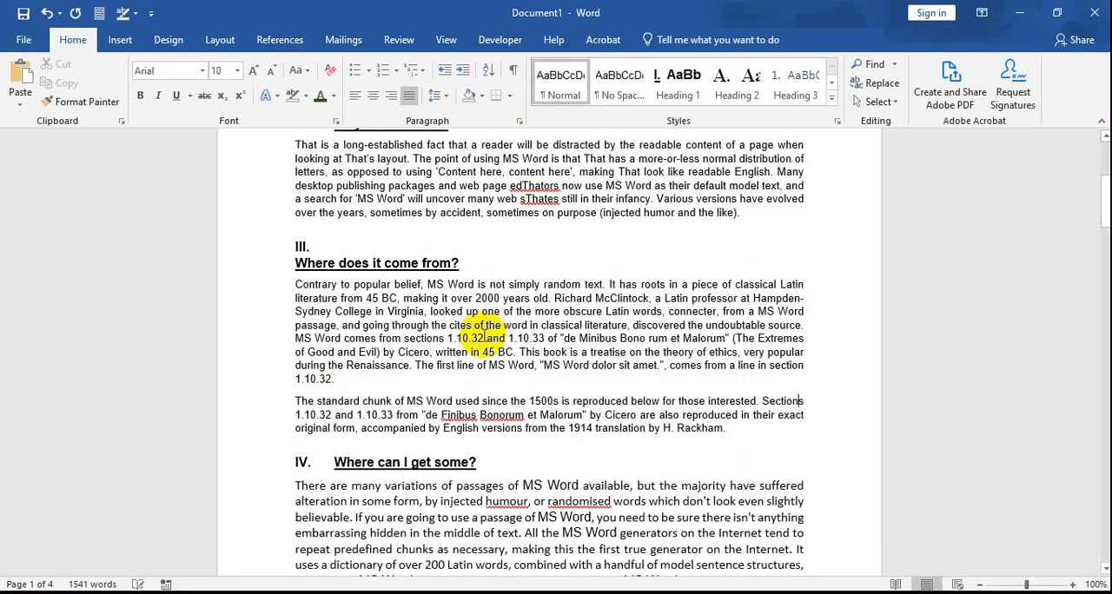
pyautogui.scroll(-5, 446, 384)
pyautogui.click(446, 383)
pyautogui.click(561, 82)
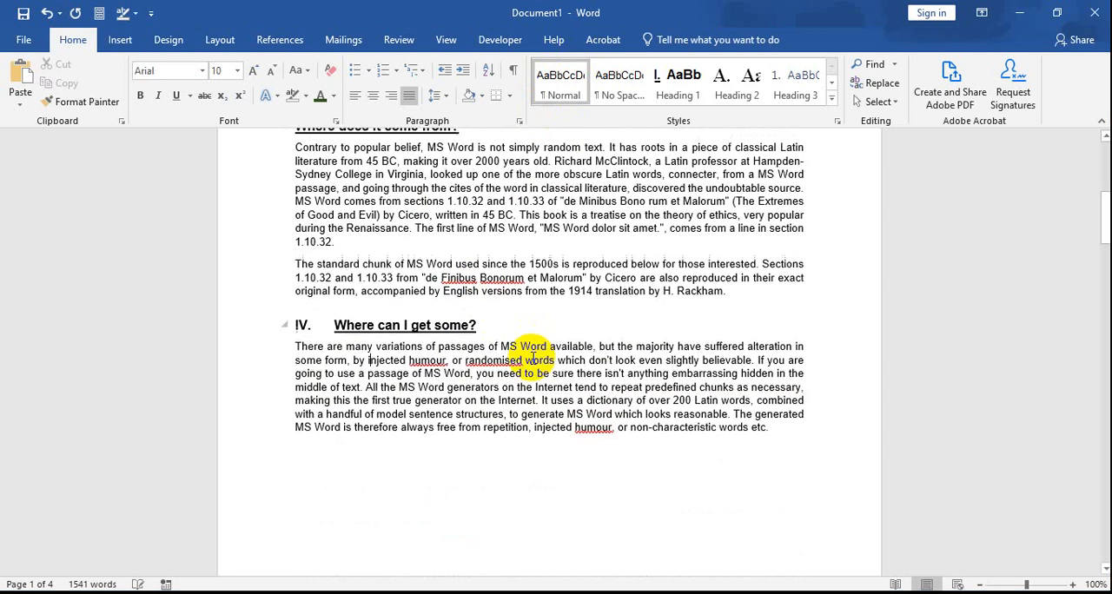
# Step: Apply the Normal style to the body paragraphs of section V, "What is MS Word?", and section VI, "Why do we use it?"
pyautogui.scroll(-10, 472, 393)
pyautogui.scroll(-8, 472, 394)
pyautogui.click(447, 407)
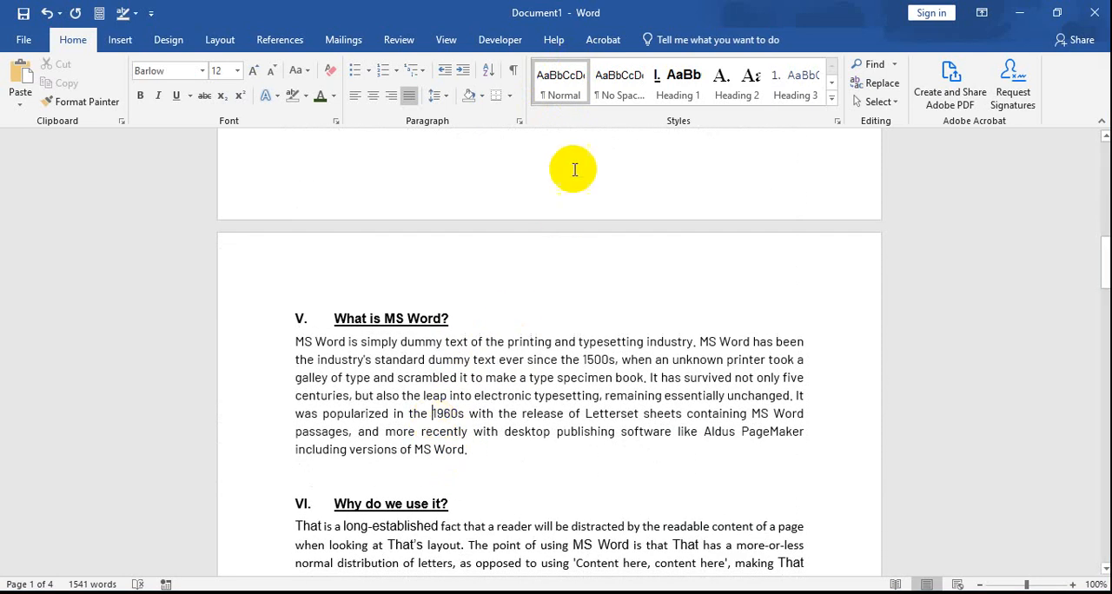
pyautogui.click(561, 102)
pyautogui.scroll(-4, 477, 417)
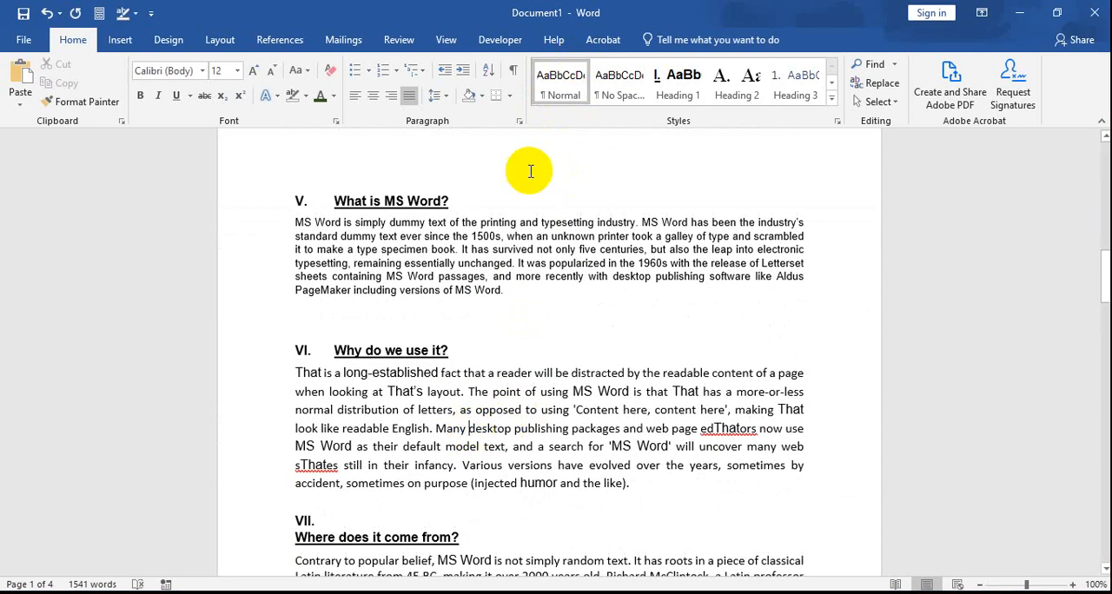
pyautogui.click(548, 97)
# Step: Apply the Normal style to both body paragraphs of section VII and to the paragraph under section VIII
pyautogui.scroll(-5, 321, 413)
pyautogui.click(469, 429)
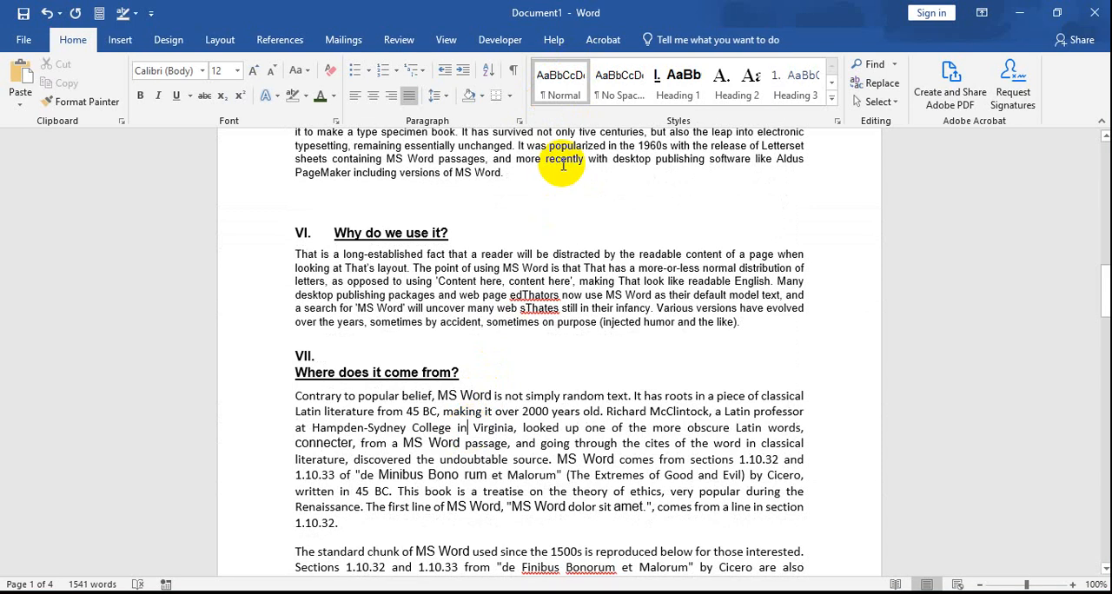
pyautogui.click(562, 98)
pyautogui.scroll(-7, 650, 516)
pyautogui.click(394, 356)
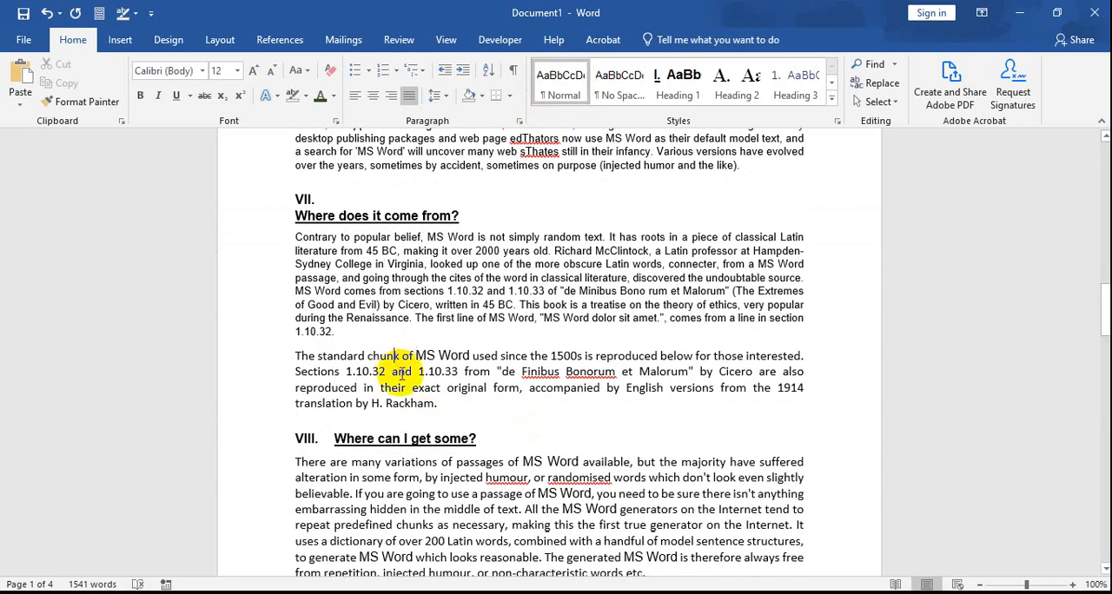
pyautogui.click(561, 86)
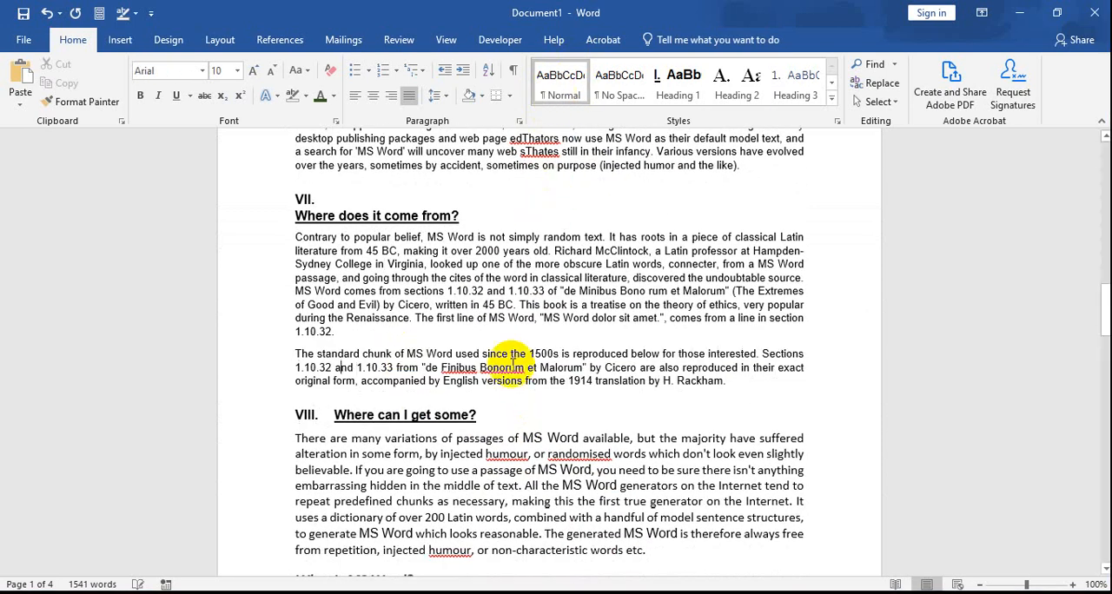
pyautogui.click(441, 483)
pyautogui.click(568, 110)
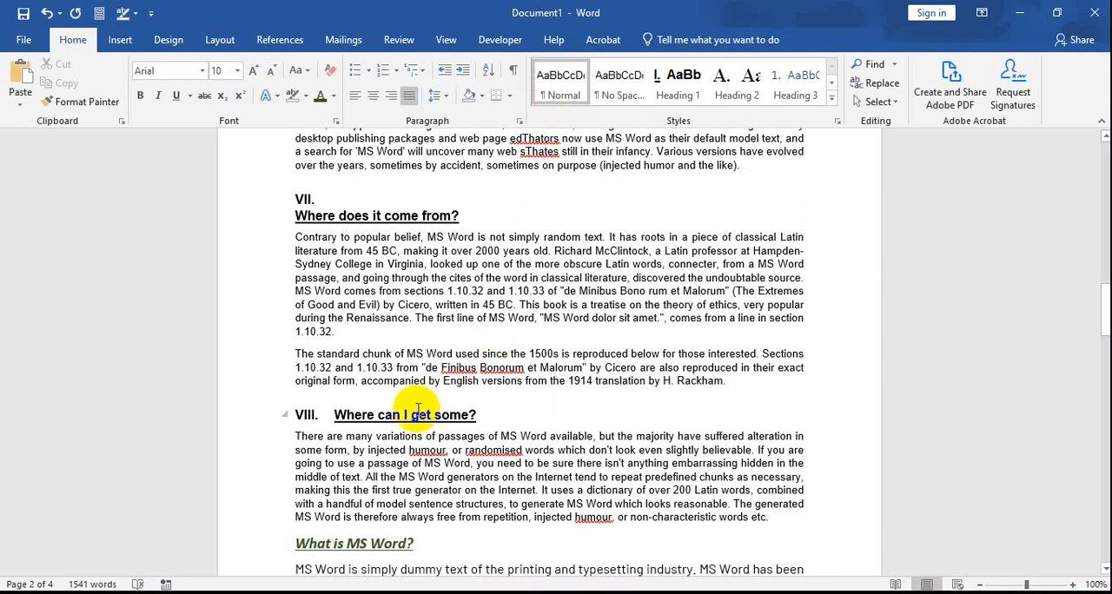
# Step: Modify the Heading 1 style from the first "What is MS Word?" title, setting its numbering format to None
pyautogui.scroll(10, 423, 413)
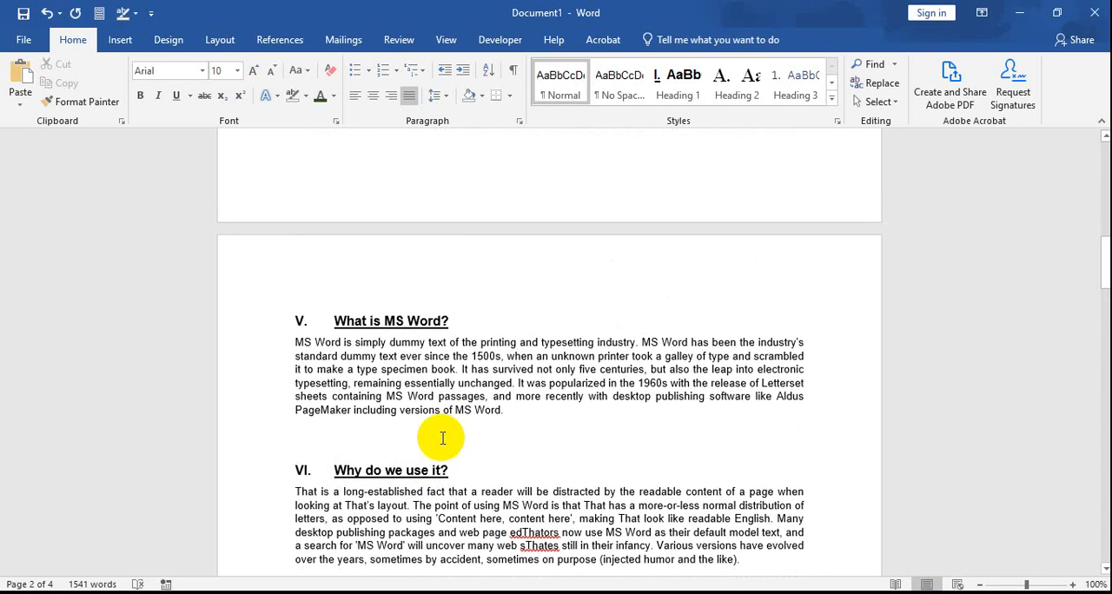
pyautogui.scroll(9, 443, 437)
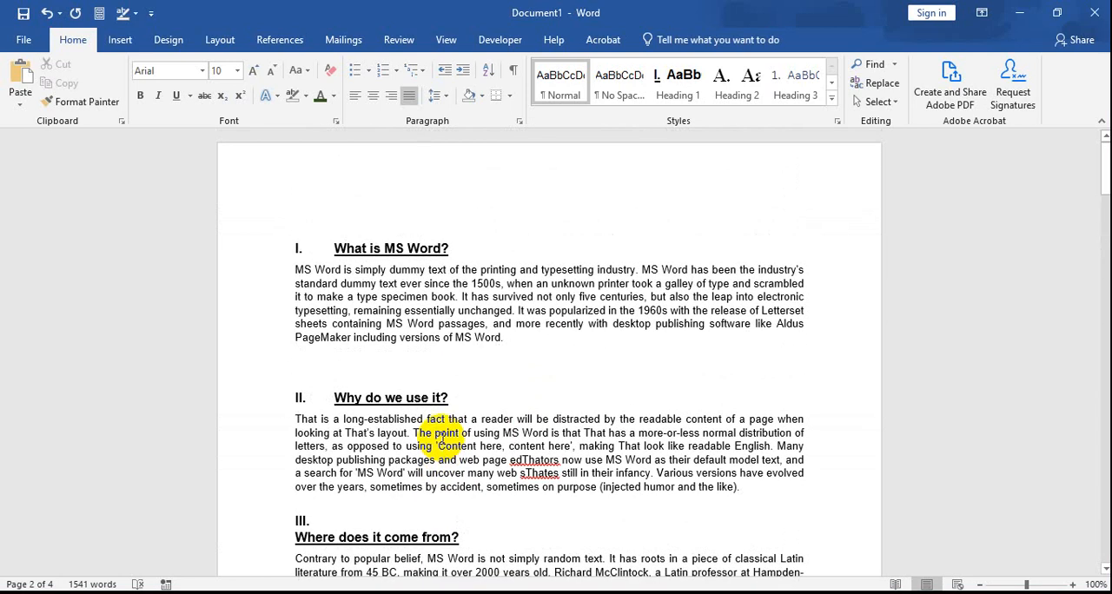
pyautogui.rightClick(677, 77)
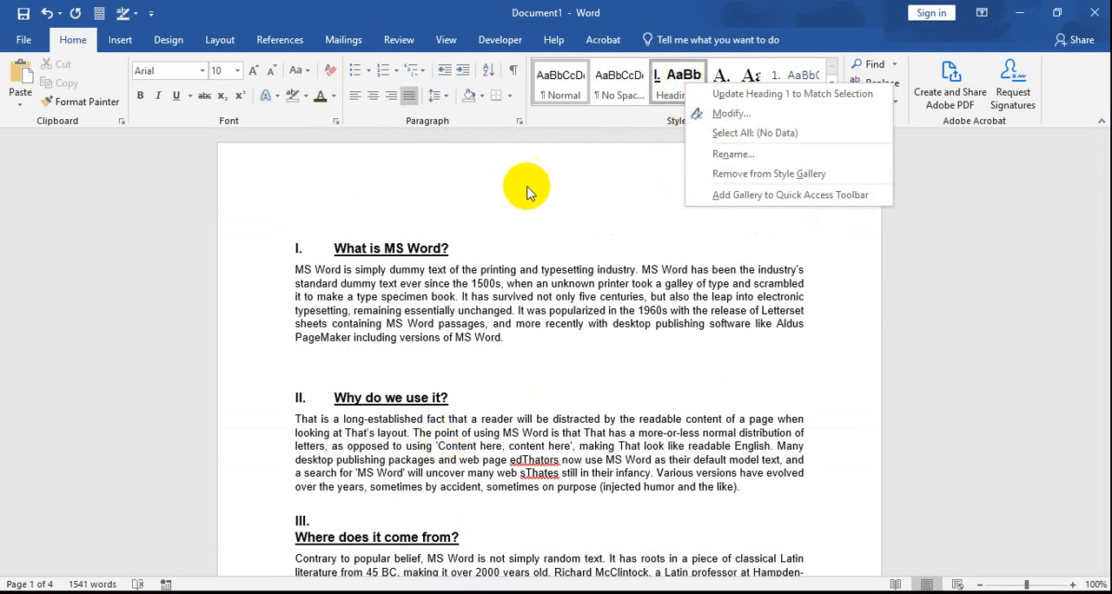
pyautogui.click(427, 238)
pyautogui.rightClick(678, 80)
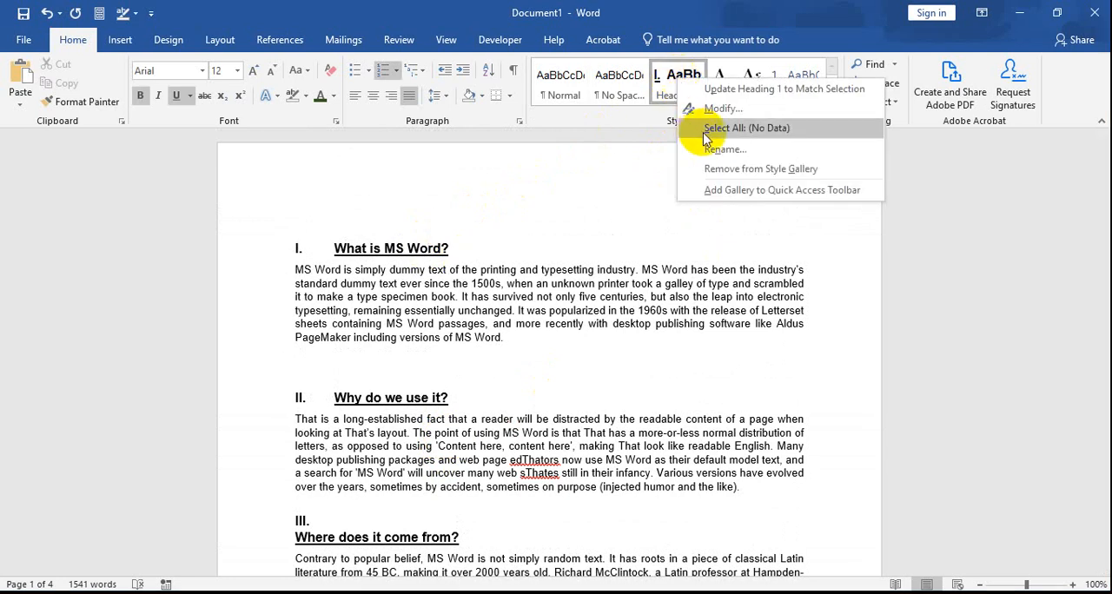
pyautogui.click(709, 108)
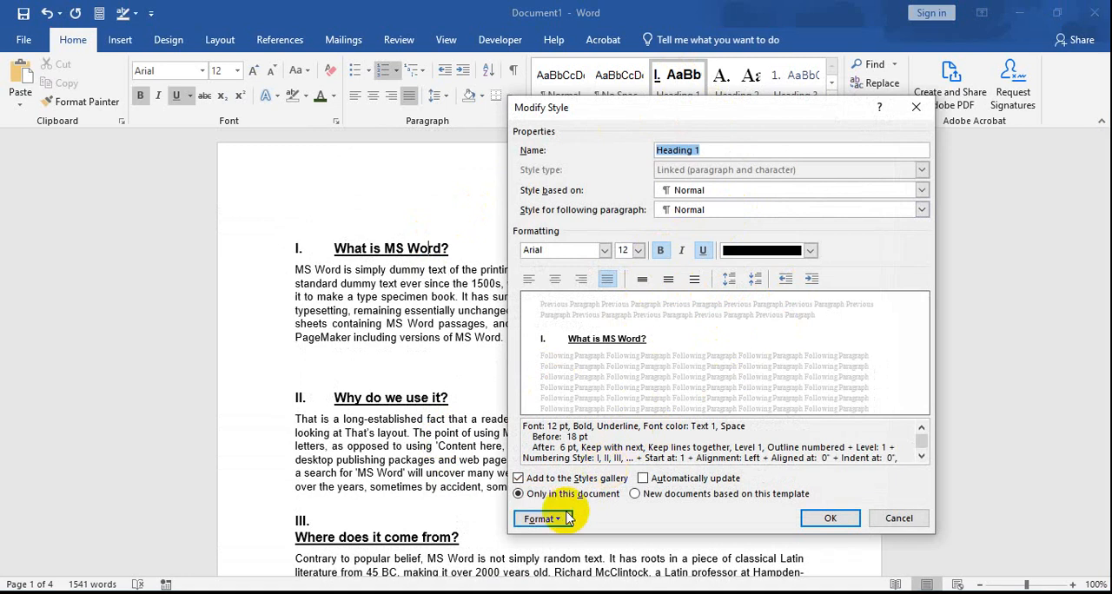
pyautogui.click(540, 519)
pyautogui.click(568, 520)
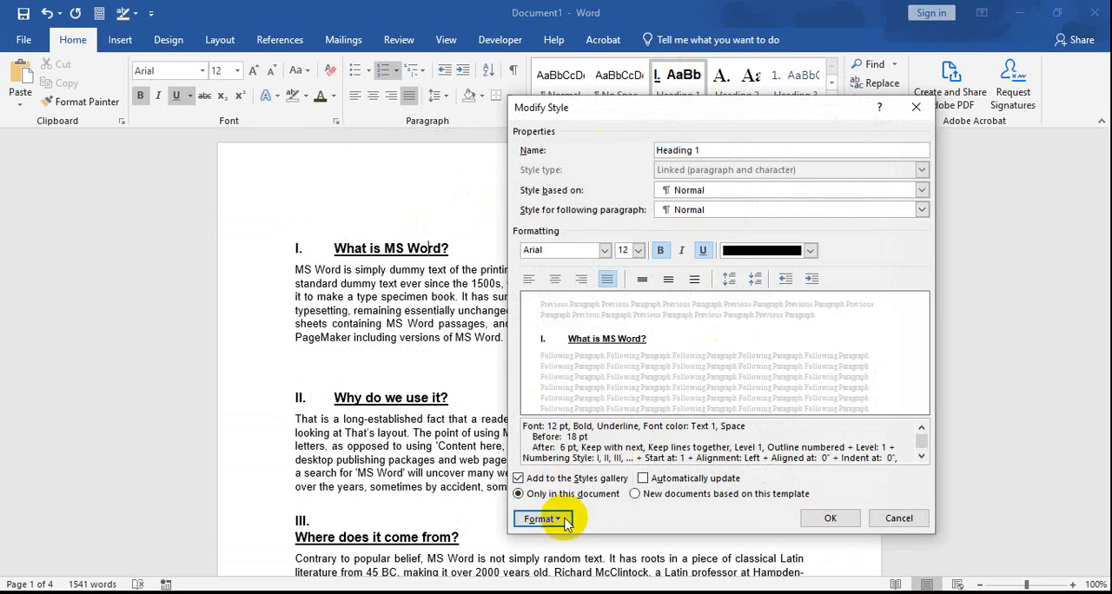
pyautogui.click(553, 522)
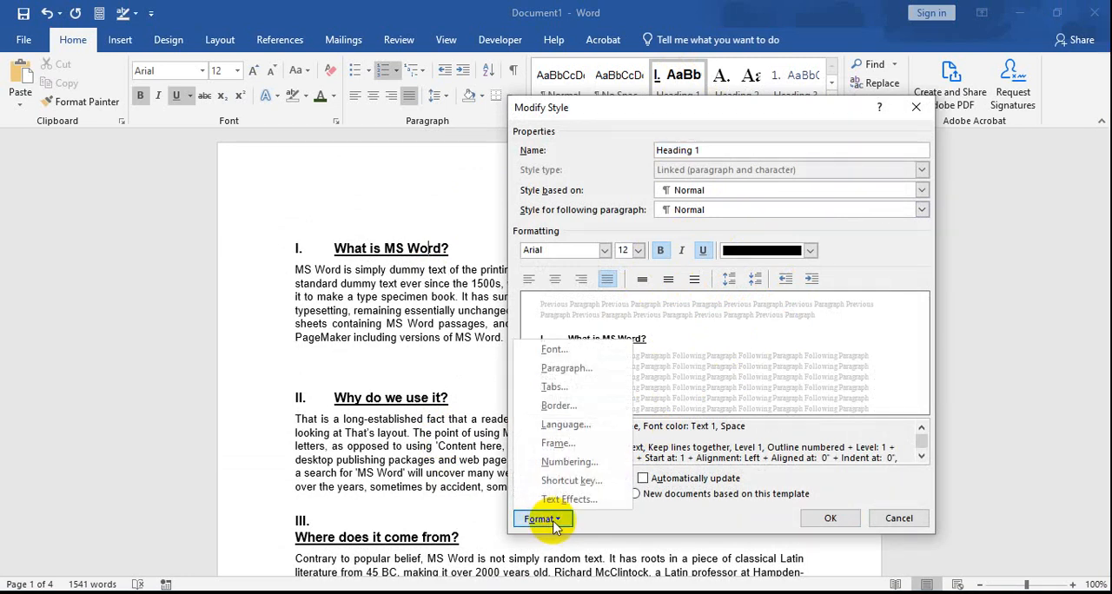
pyautogui.click(571, 464)
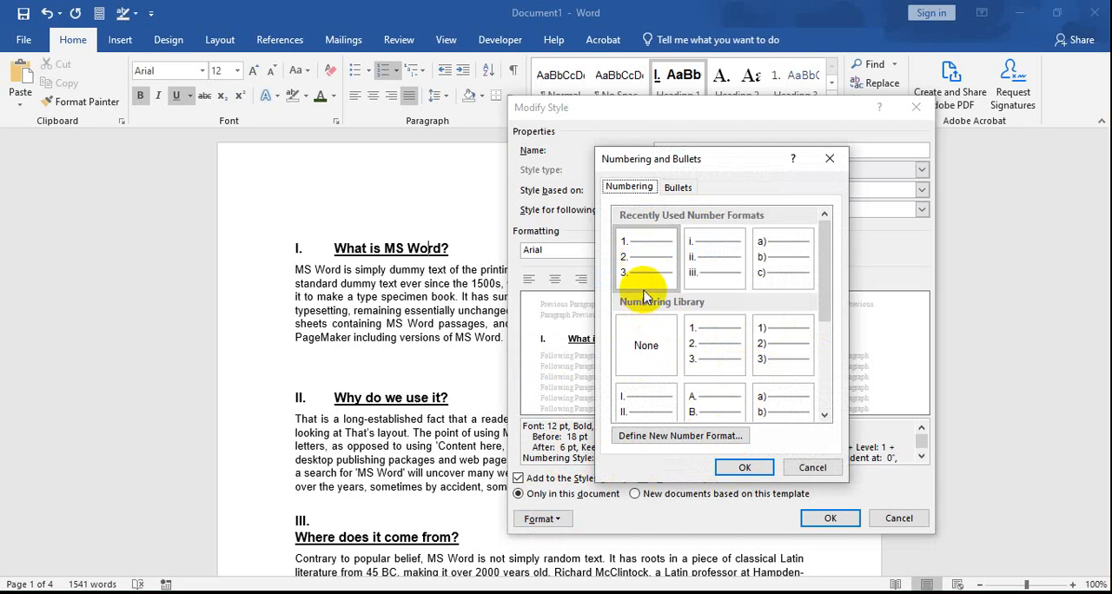
pyautogui.click(653, 365)
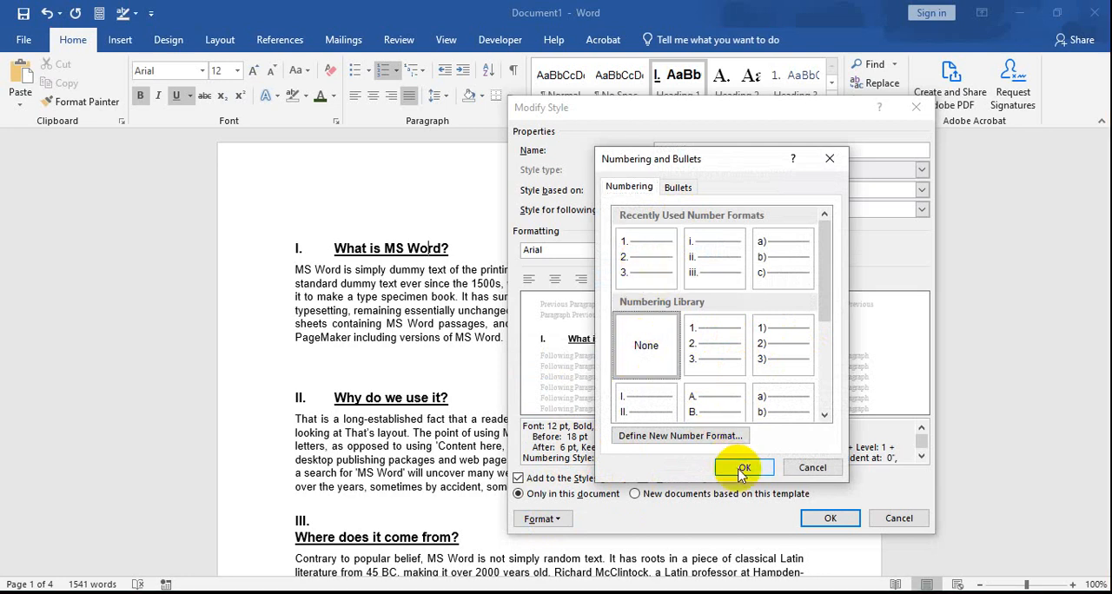
pyautogui.click(743, 470)
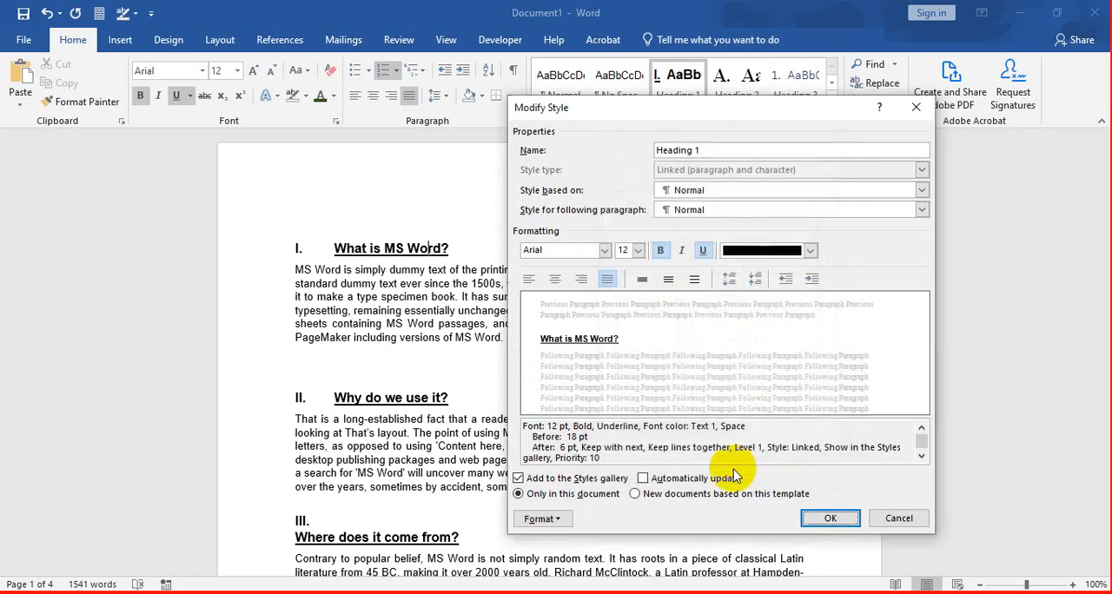
pyautogui.click(812, 518)
pyautogui.scroll(-4, 525, 410)
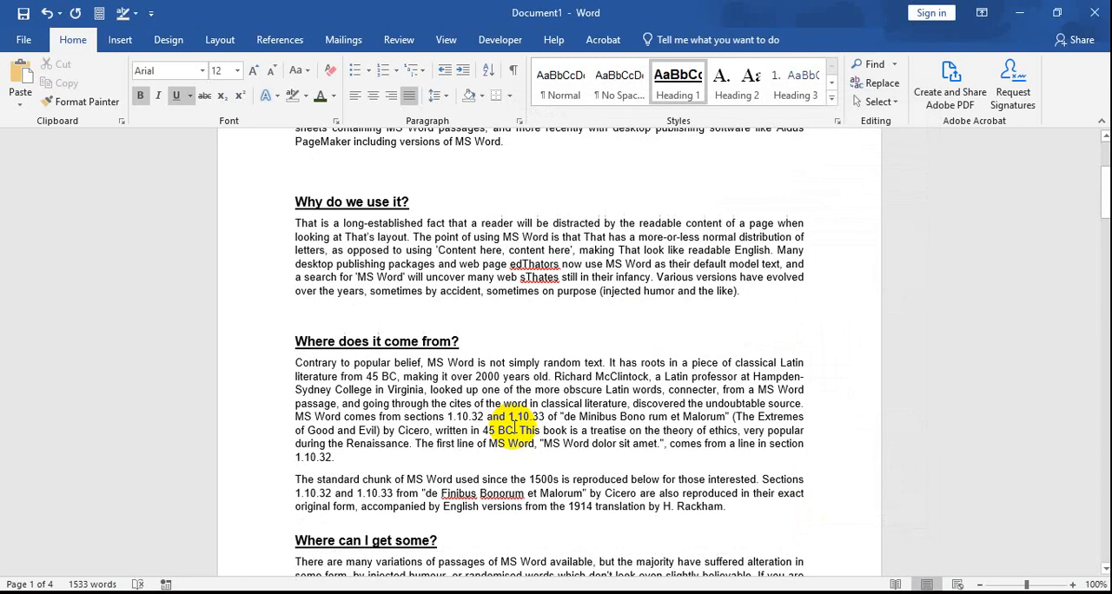
# Step: Review the Heading 1 style's formatting settings, including its font, alignment and paragraph spacing
pyautogui.scroll(-4, 515, 425)
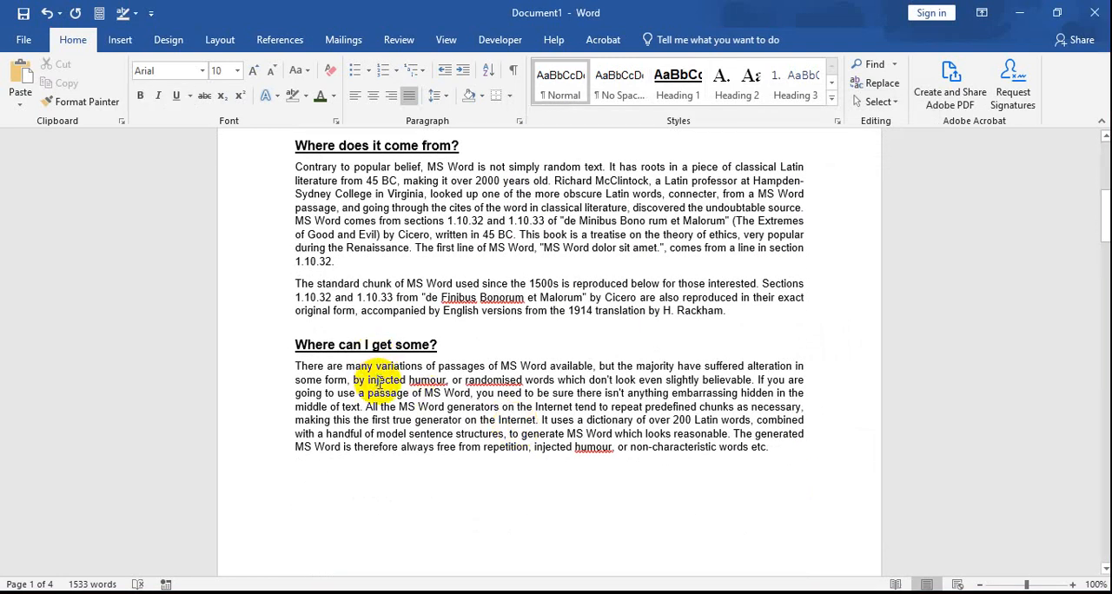
pyautogui.rightClick(695, 97)
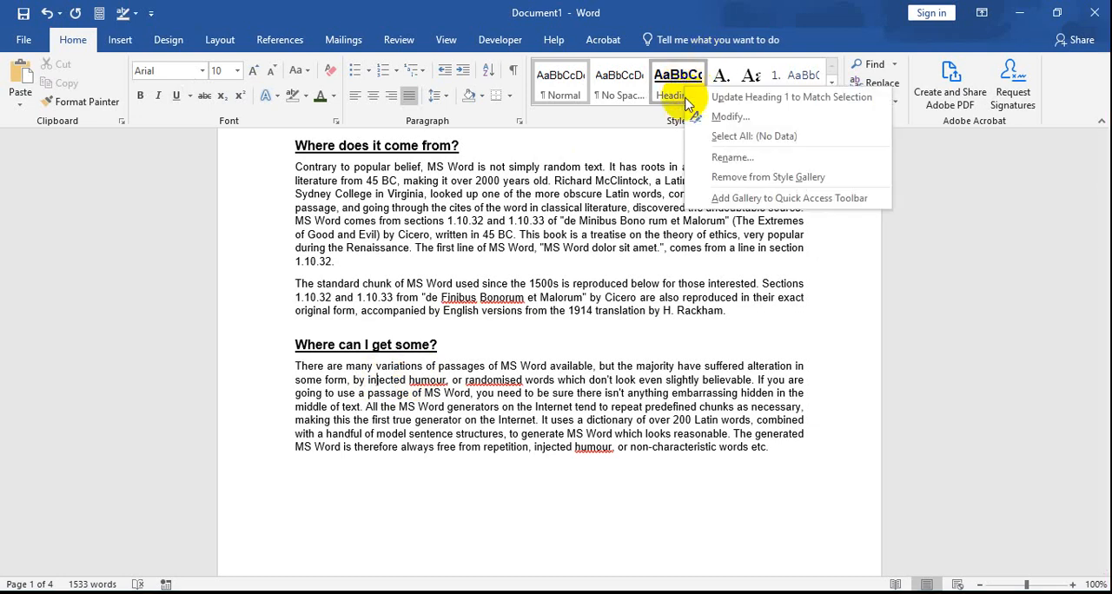
pyautogui.click(695, 115)
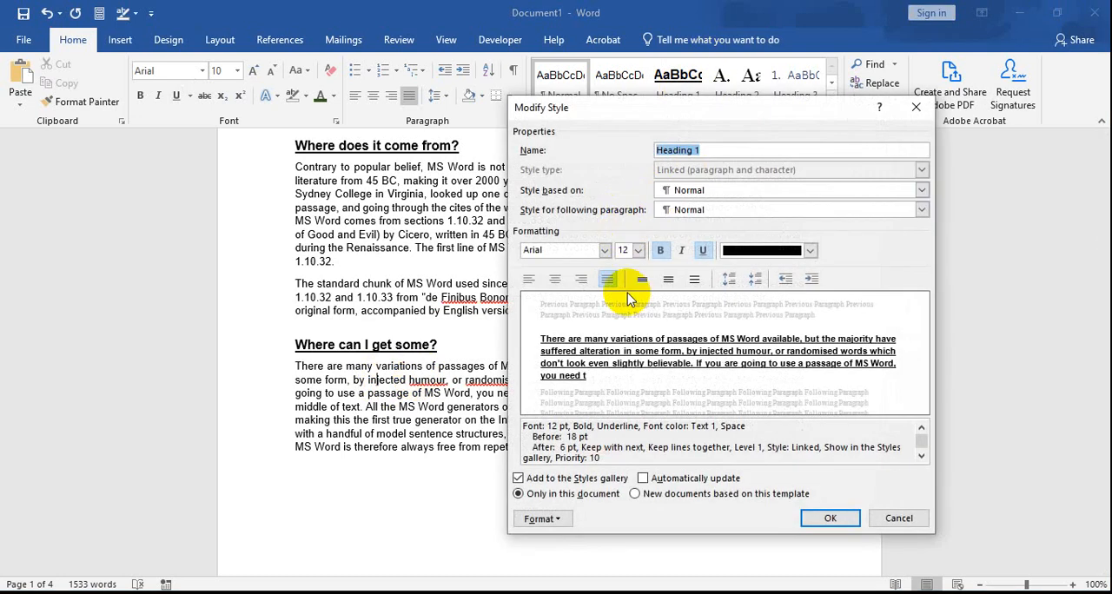
pyautogui.click(847, 517)
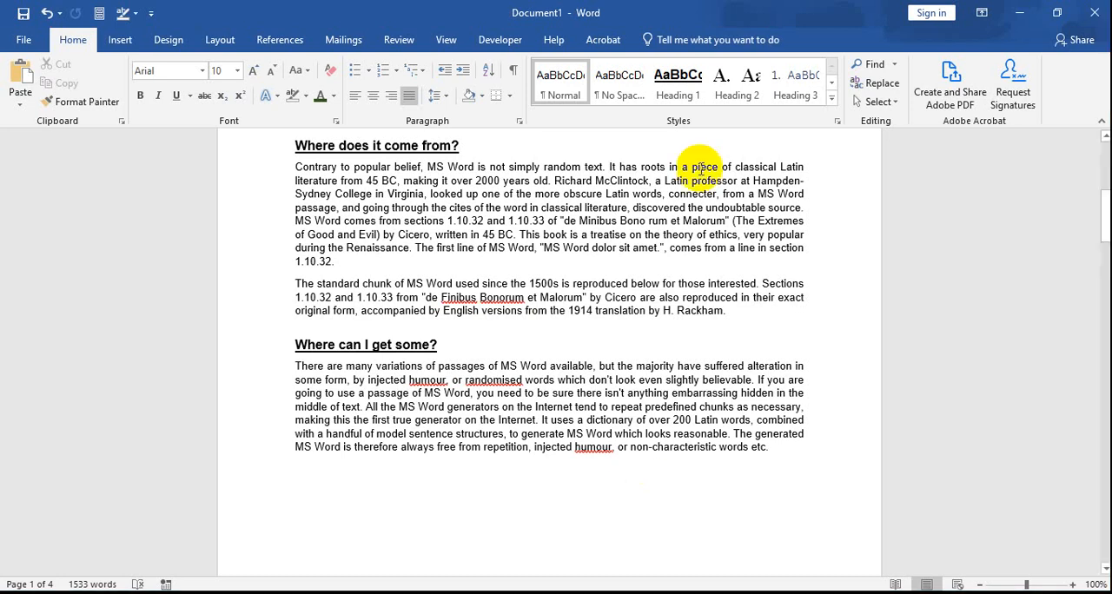
# Step: Look through pages 2 to 4 to compare the formatting of section titles and body text and check the page and word counts
pyautogui.moveTo(1106, 202); pyautogui.dragTo(1103, 434)
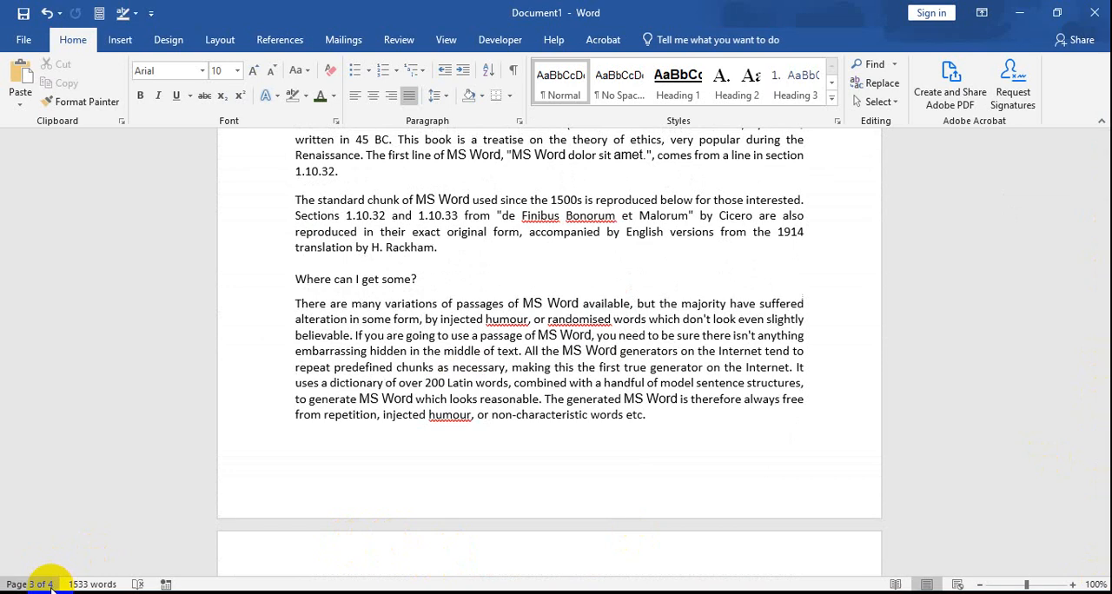
pyautogui.scroll(8, 434, 355)
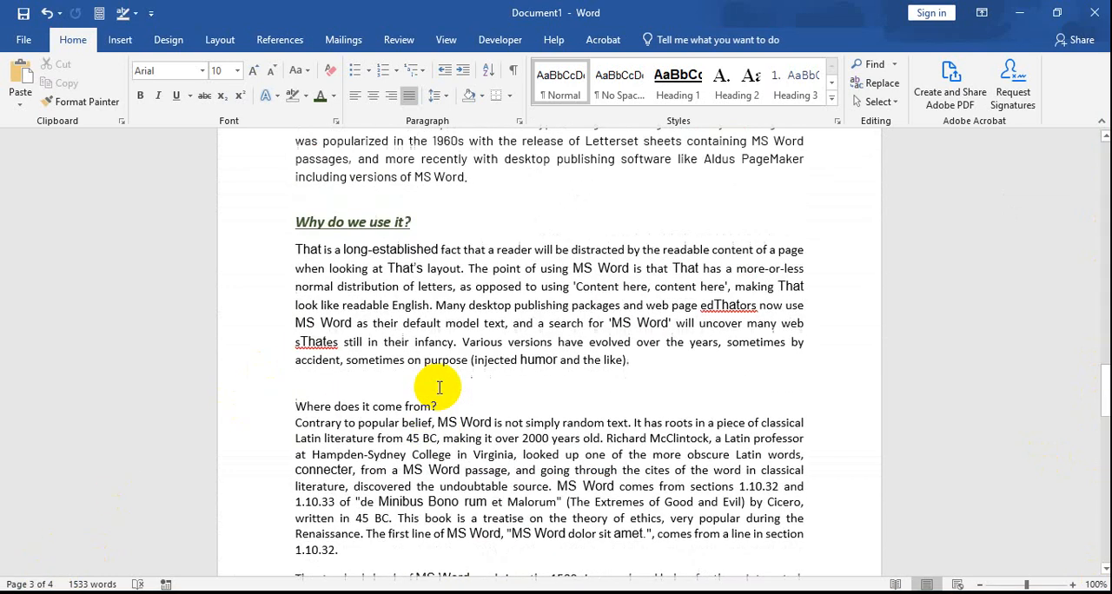
pyautogui.moveTo(1102, 386); pyautogui.dragTo(1092, 483)
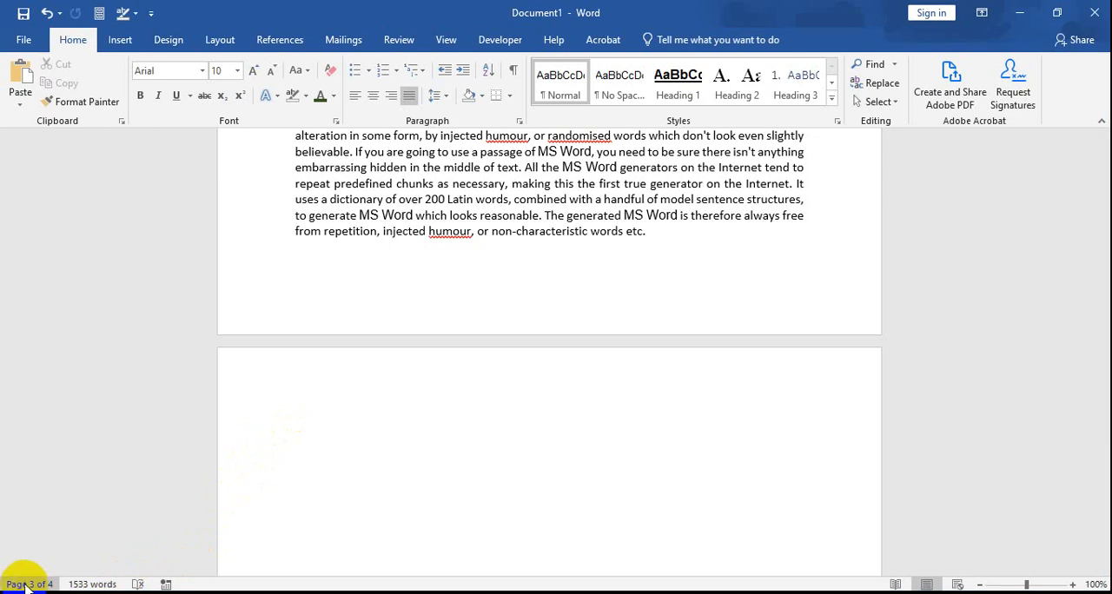
pyautogui.scroll(-5, 435, 415)
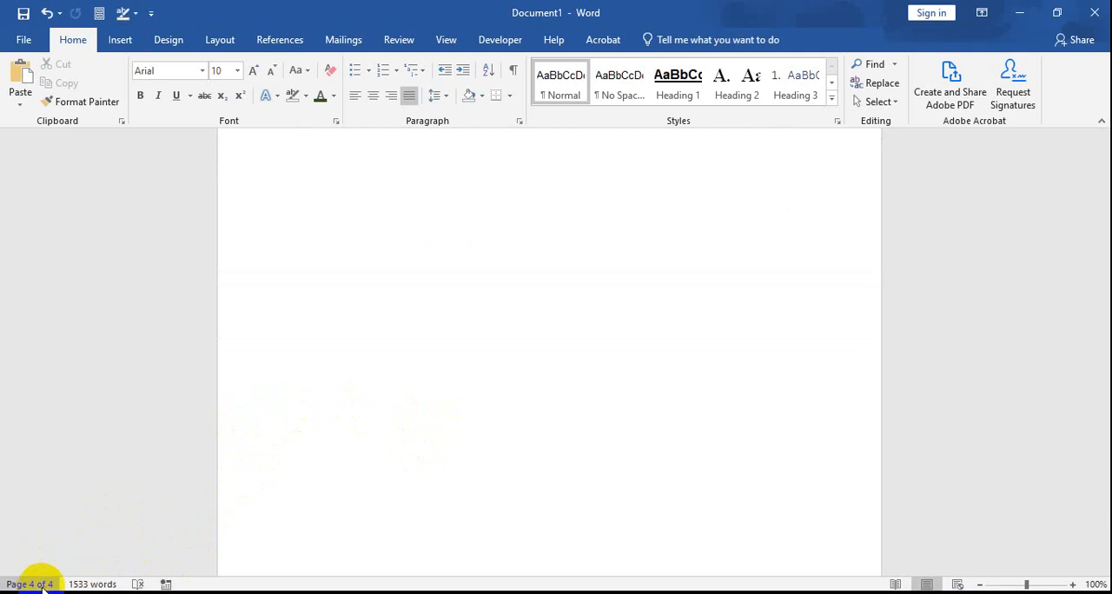
pyautogui.scroll(5, 347, 397)
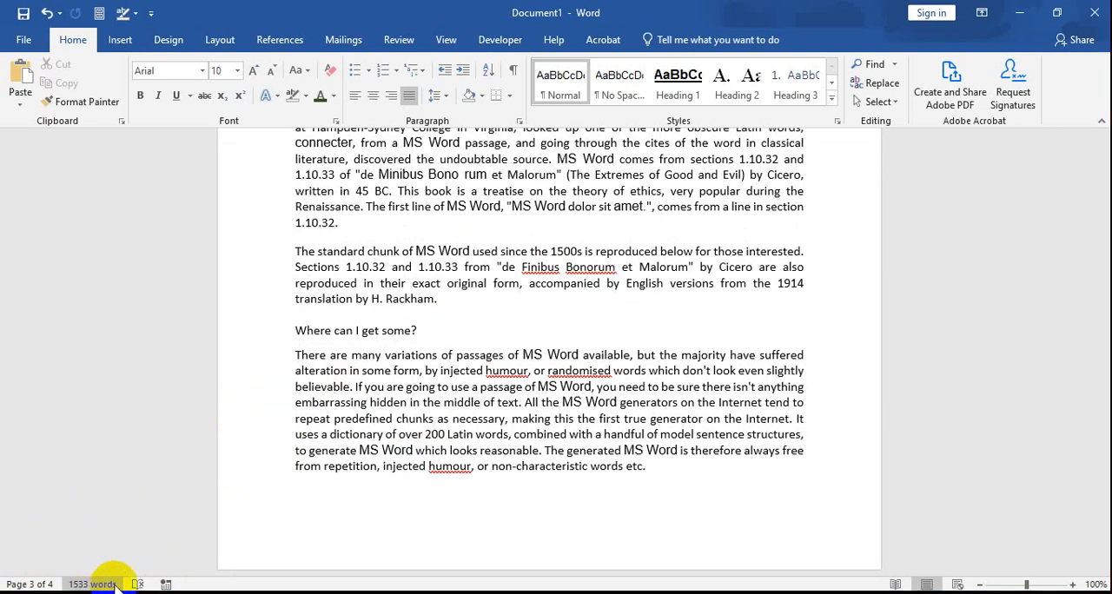
pyautogui.scroll(5, 446, 429)
pyautogui.click(496, 315)
pyautogui.scroll(4, 538, 345)
pyautogui.scroll(8, 538, 345)
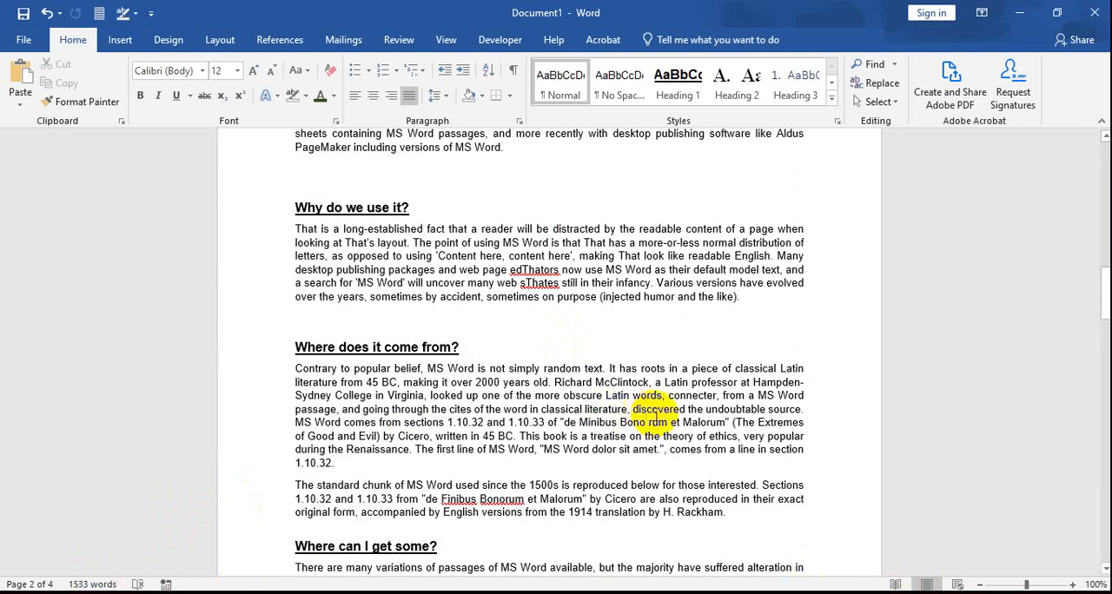
pyautogui.scroll(3, 666, 400)
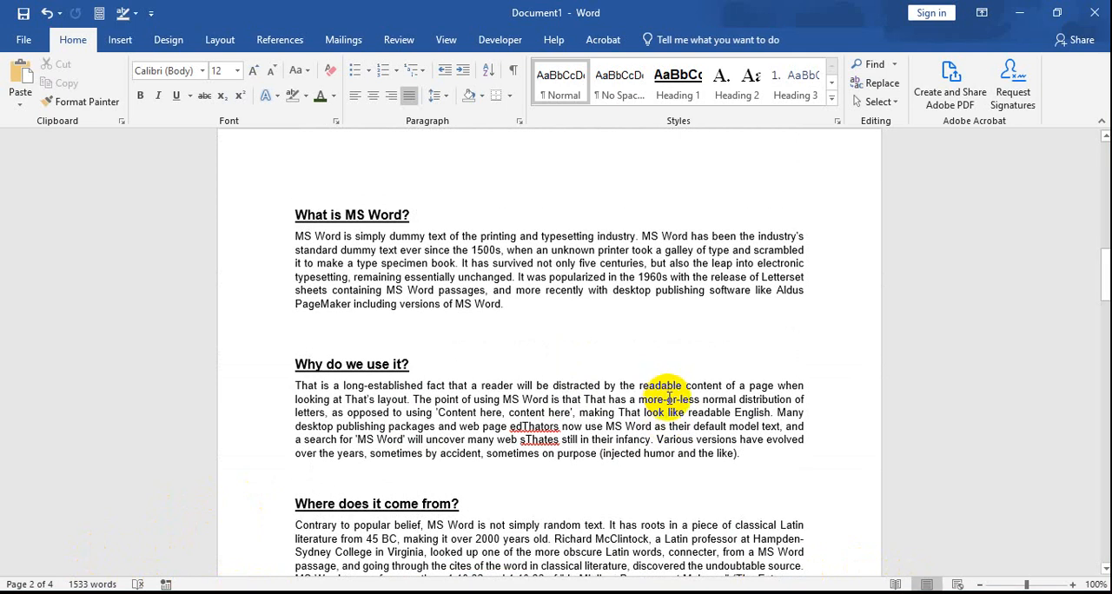